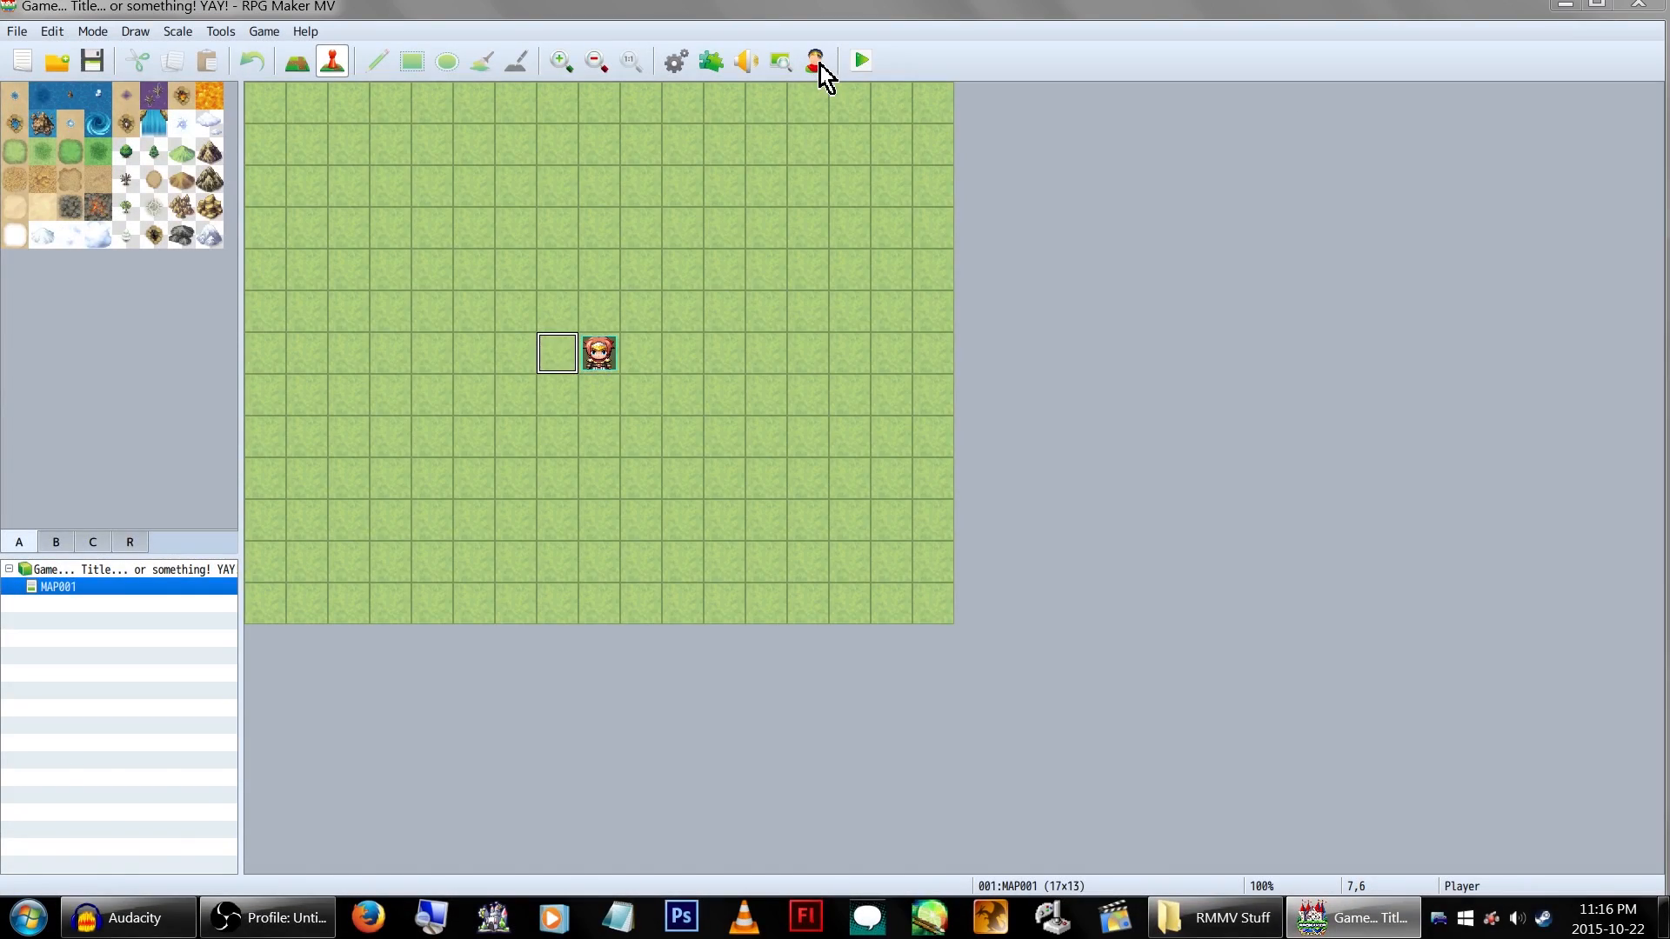
Step: Bring up the Character Generator and switch it to a female character with front hair options shown
{"action": "left_click", "coordinate": [821, 64]}
{"action": "mouse_move", "coordinate": [798, 137]}
{"action": "left_mouse_down"}
{"action": "mouse_move", "coordinate": [848, 143]}
{"action": "mouse_move", "coordinate": [826, 143]}
{"action": "left_mouse_up"}
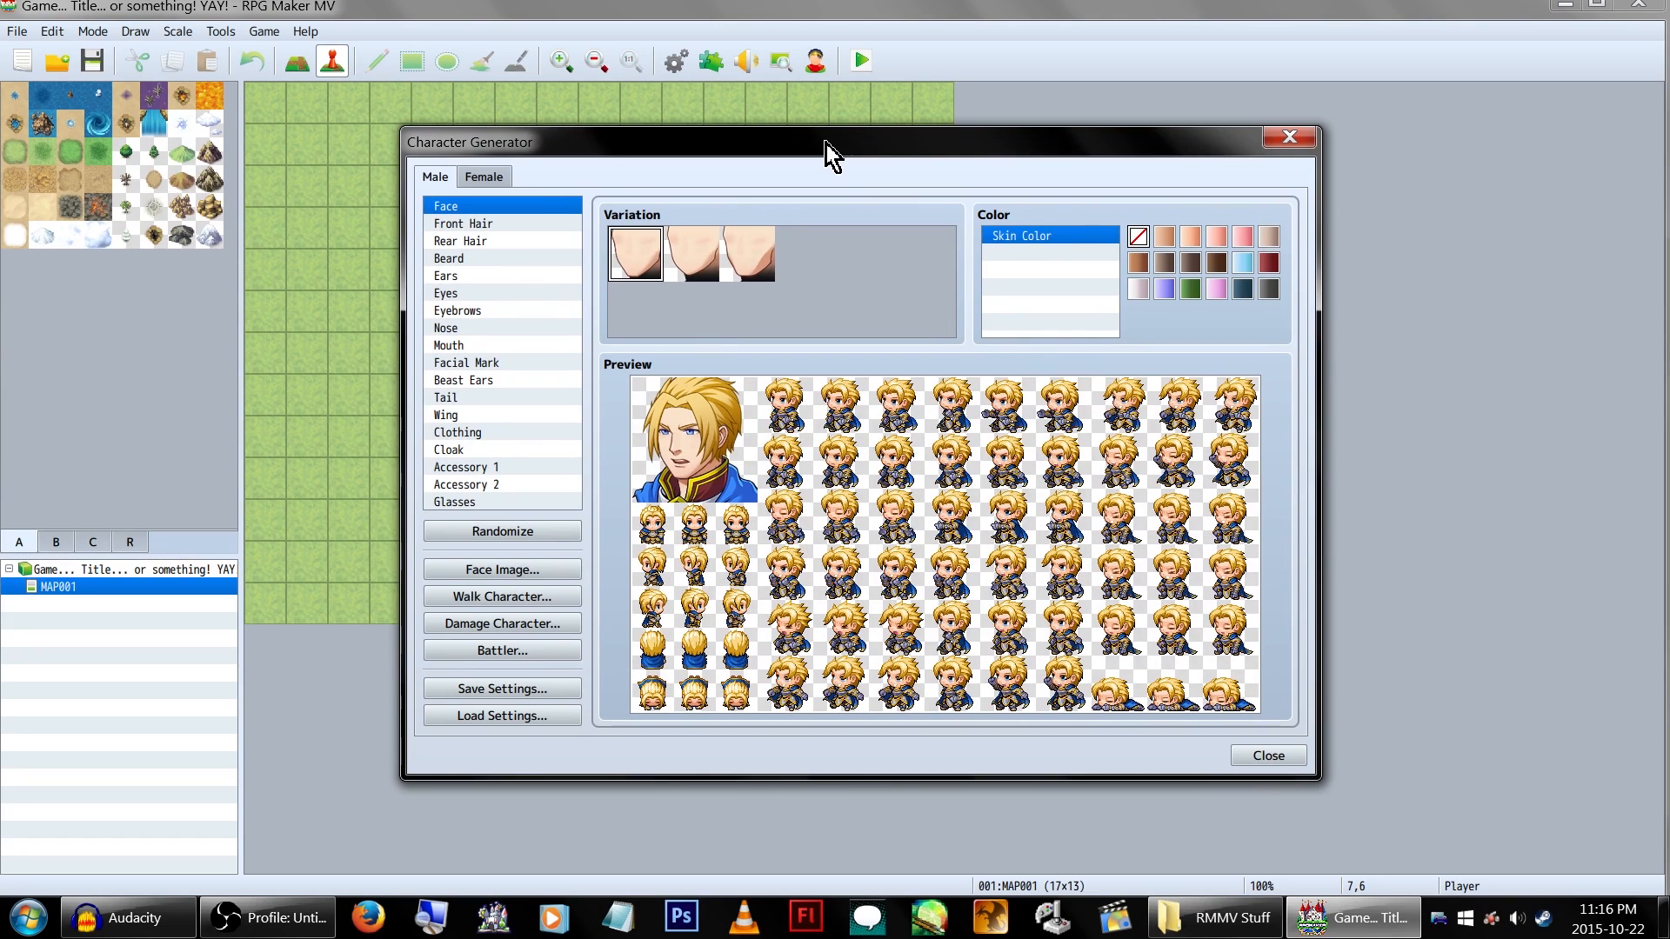
{"action": "left_click", "coordinate": [490, 176]}
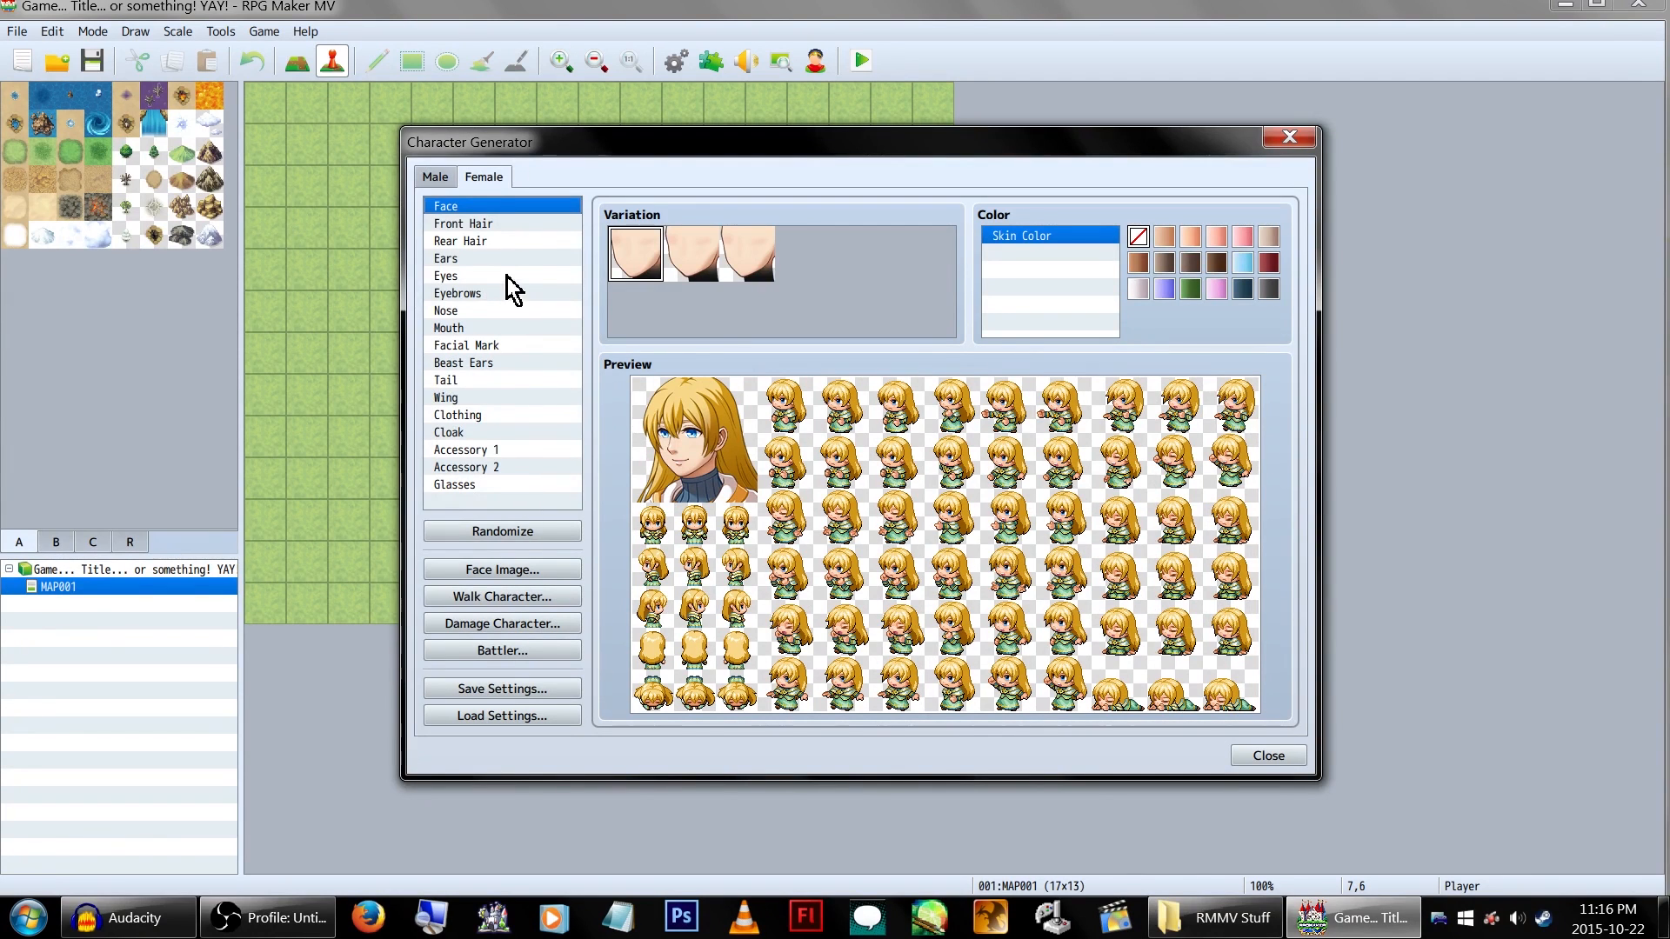
{"action": "left_click", "coordinate": [533, 228]}
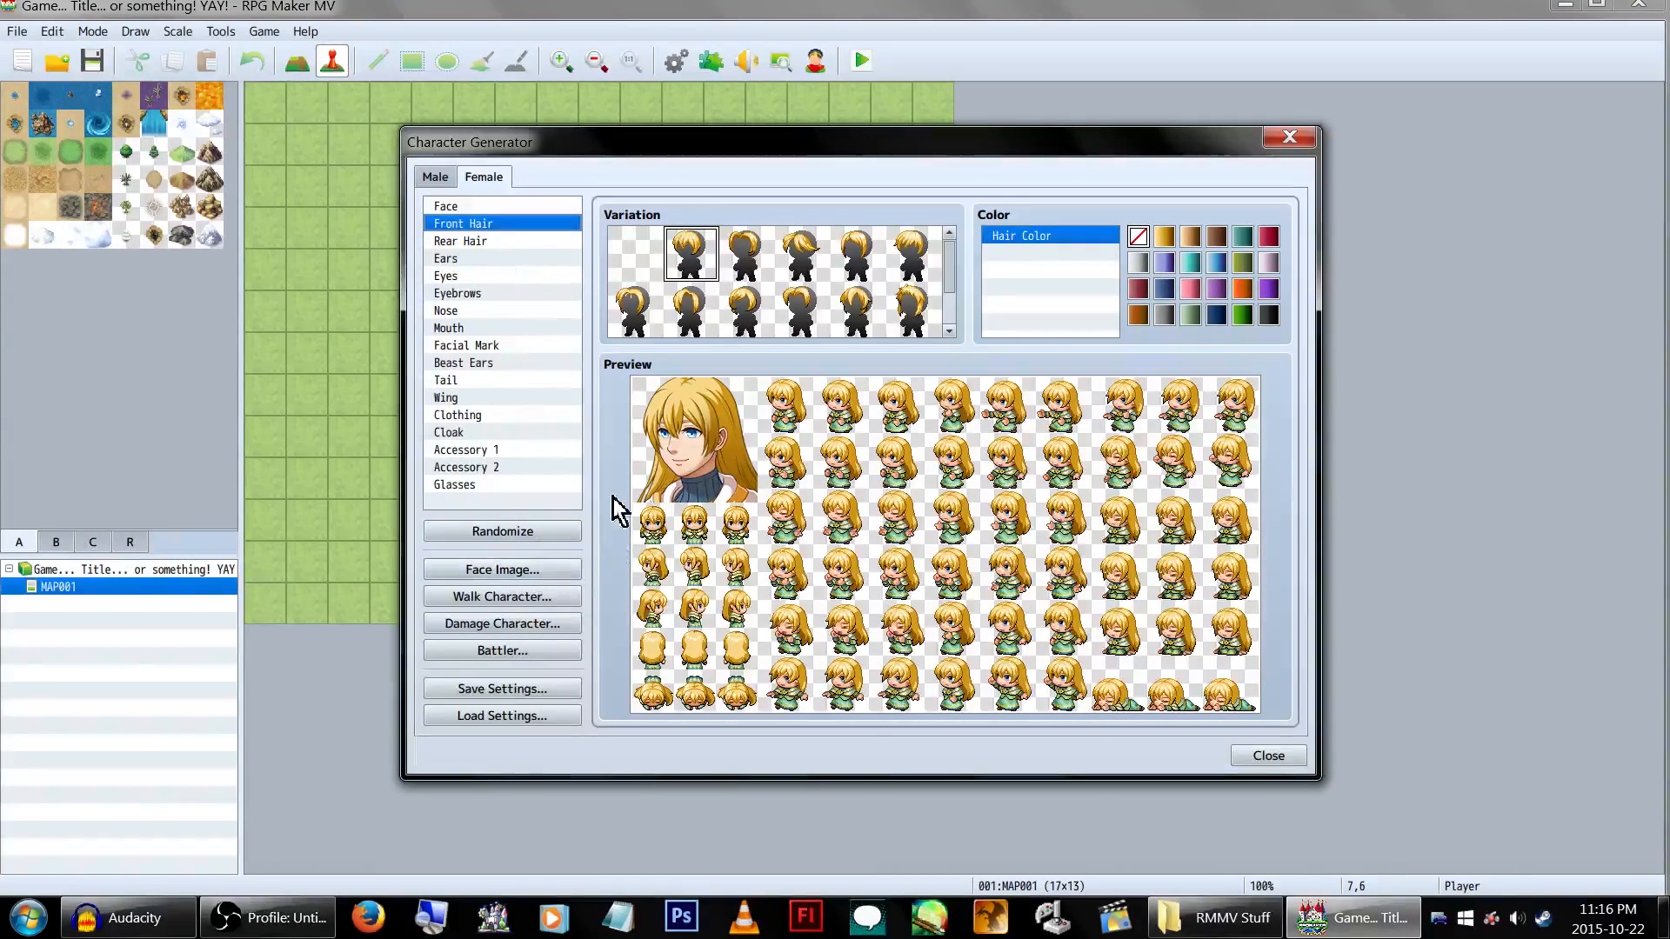
Step: Randomize the female character repeatedly until a blonde one in pink clothes appears, then preview her damage sprite
{"action": "left_click", "coordinate": [563, 533]}
{"action": "left_click", "coordinate": [564, 539]}
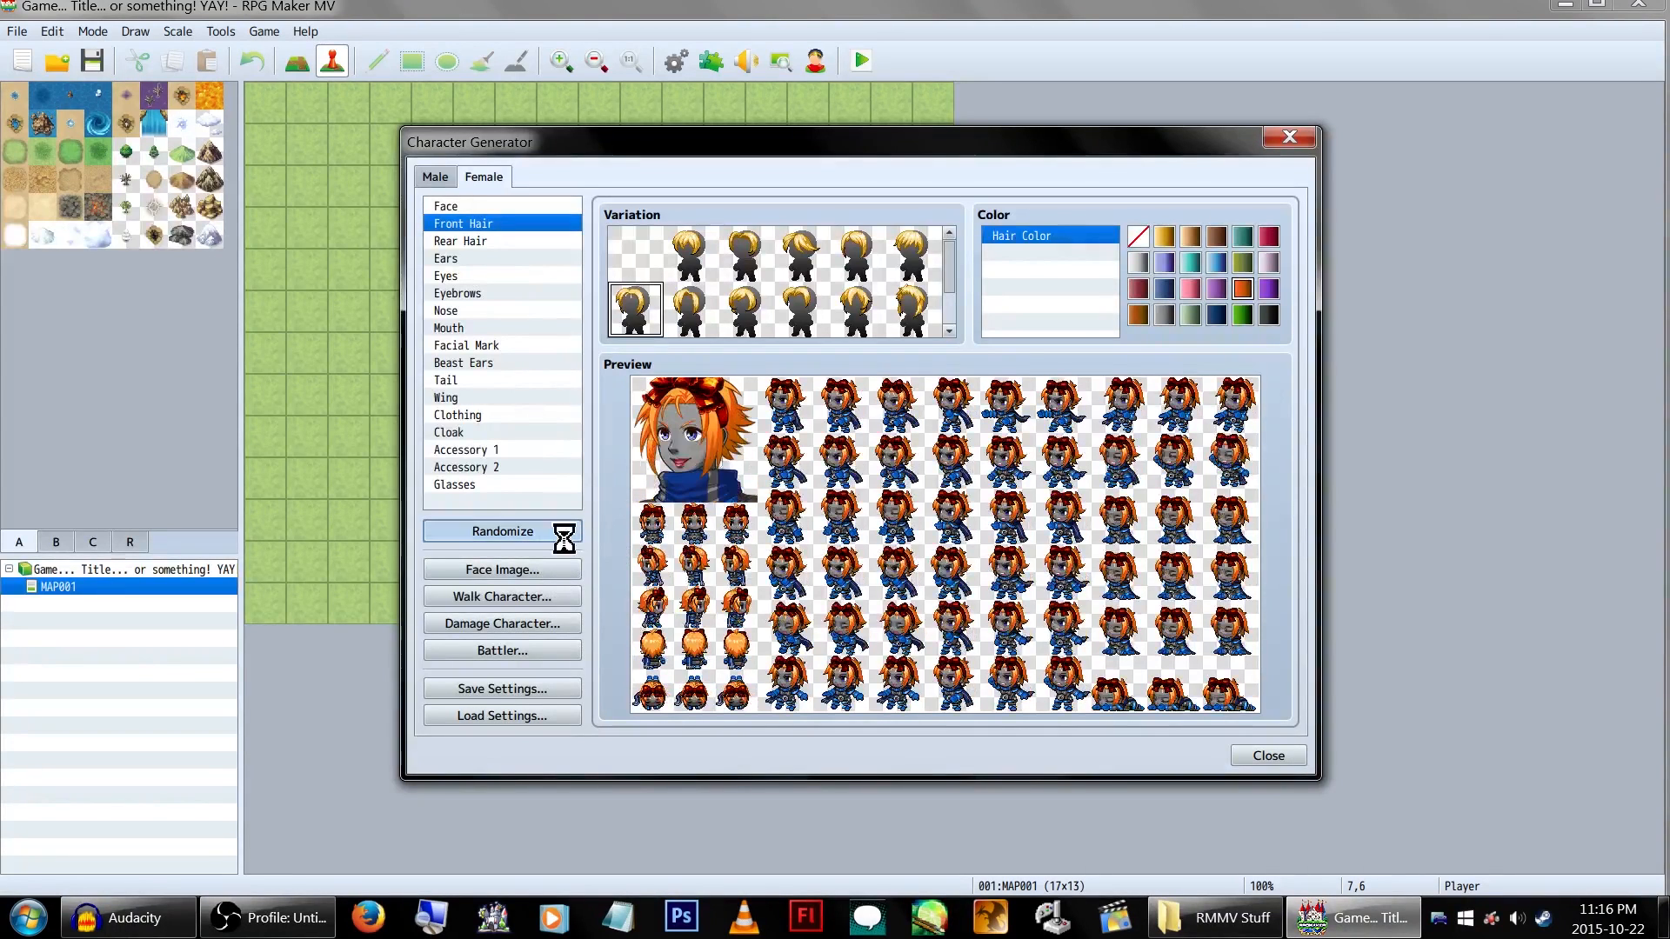
{"action": "left_click", "coordinate": [563, 538]}
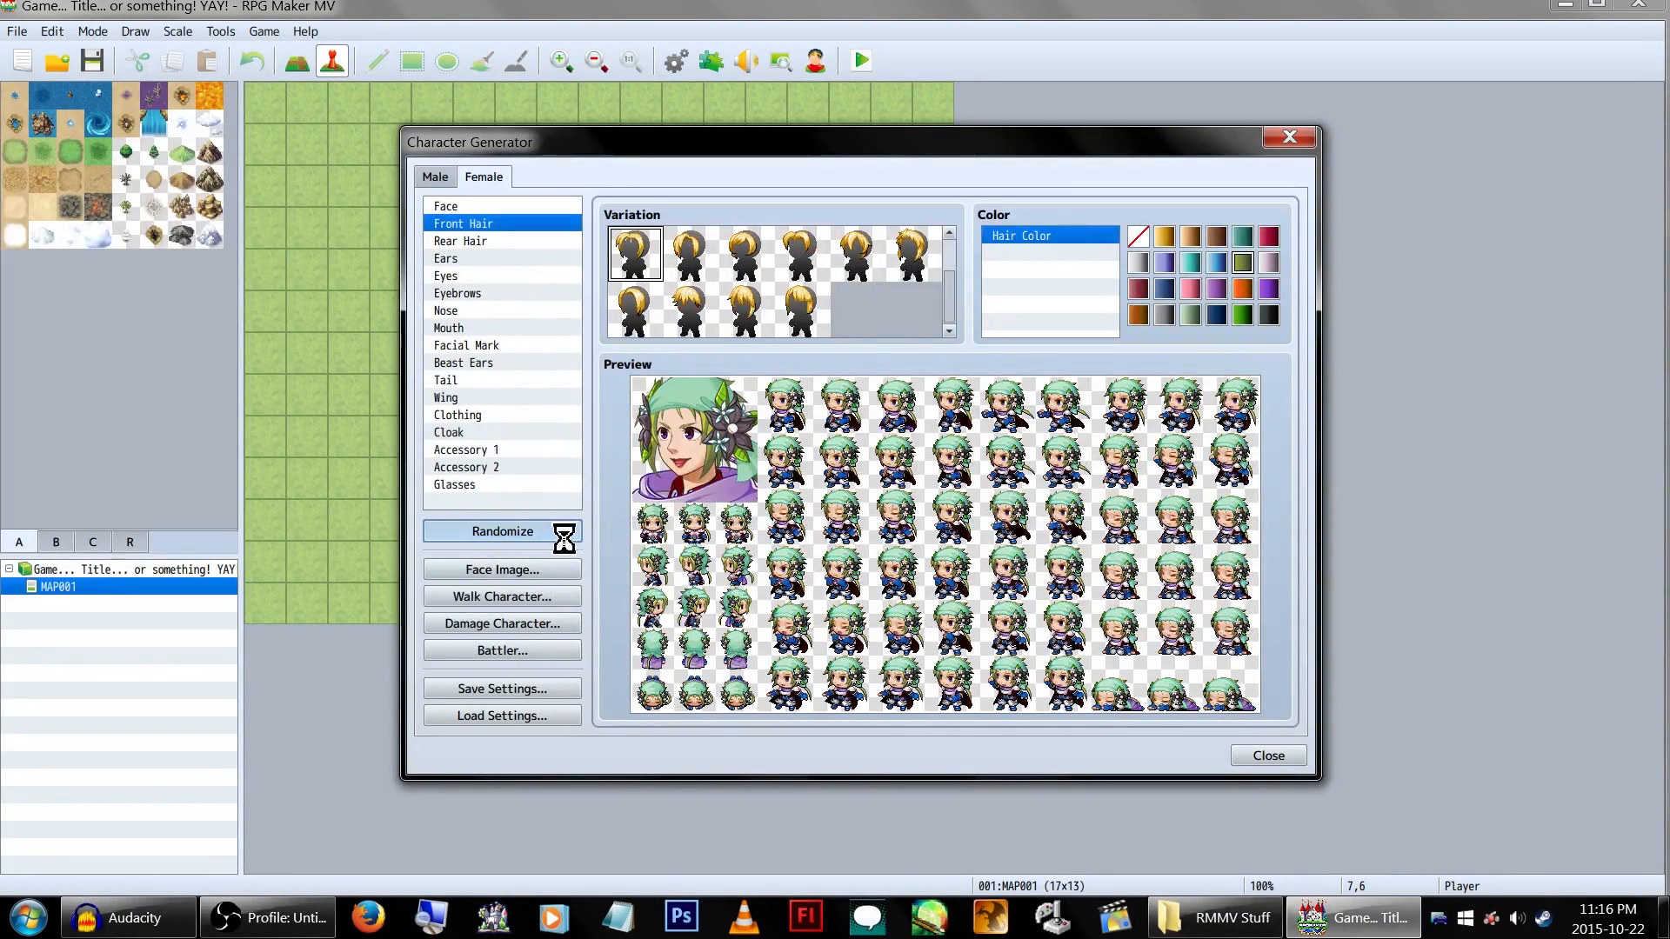
{"action": "left_click", "coordinate": [564, 538]}
{"action": "left_click", "coordinate": [564, 538]}
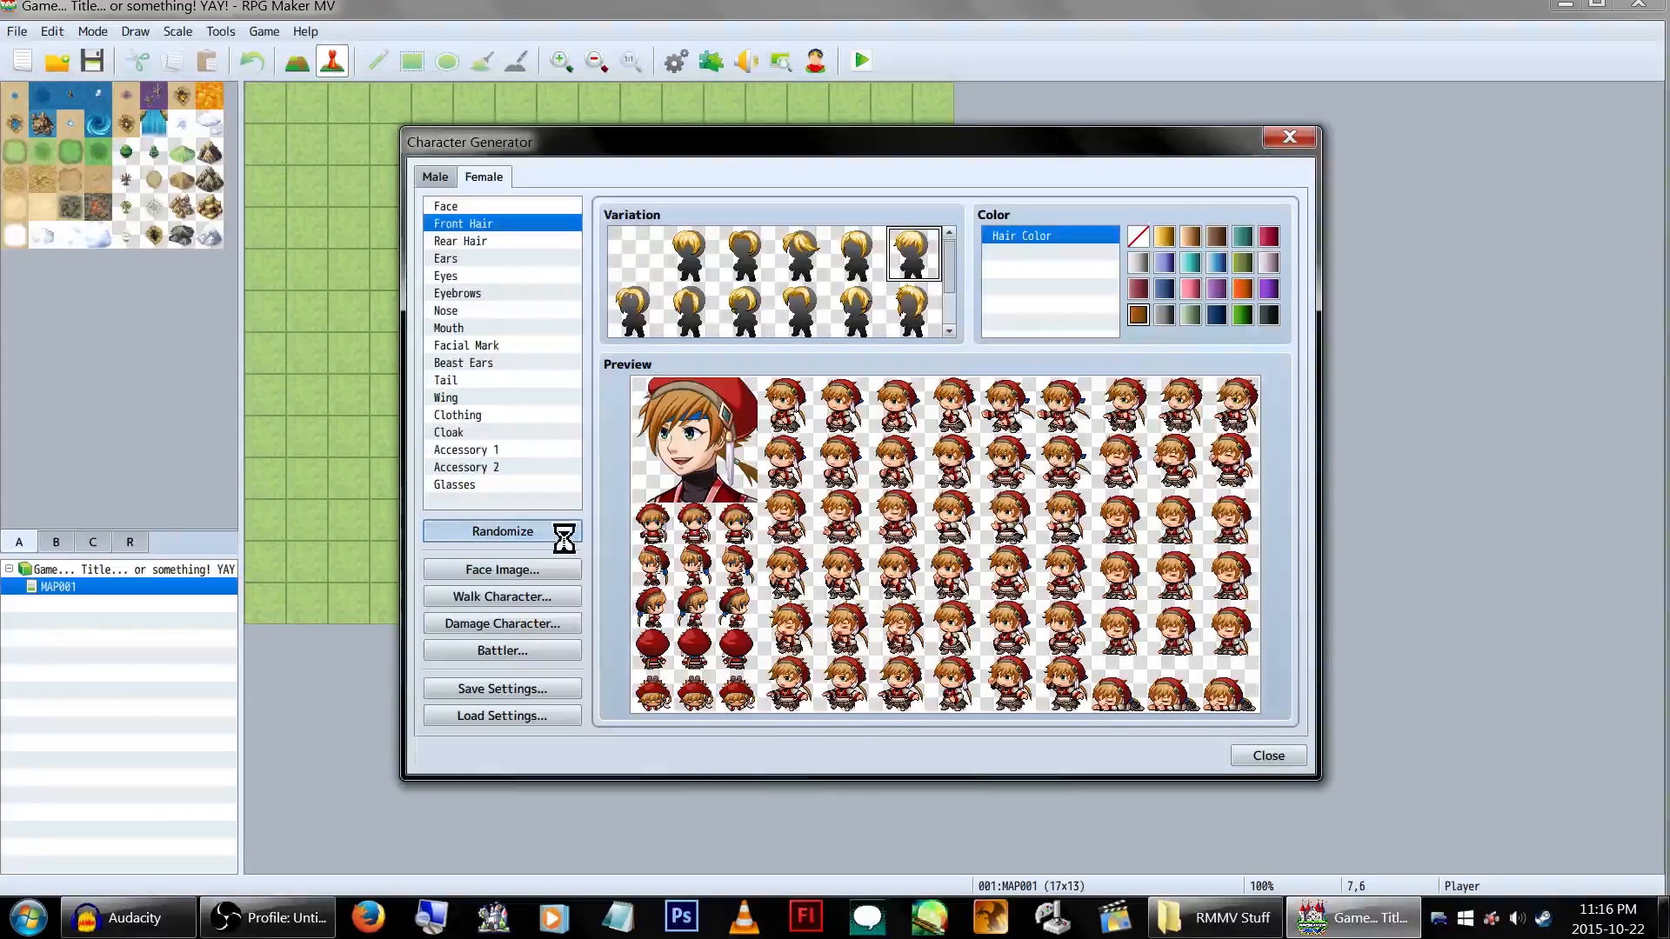
{"action": "left_click", "coordinate": [563, 537]}
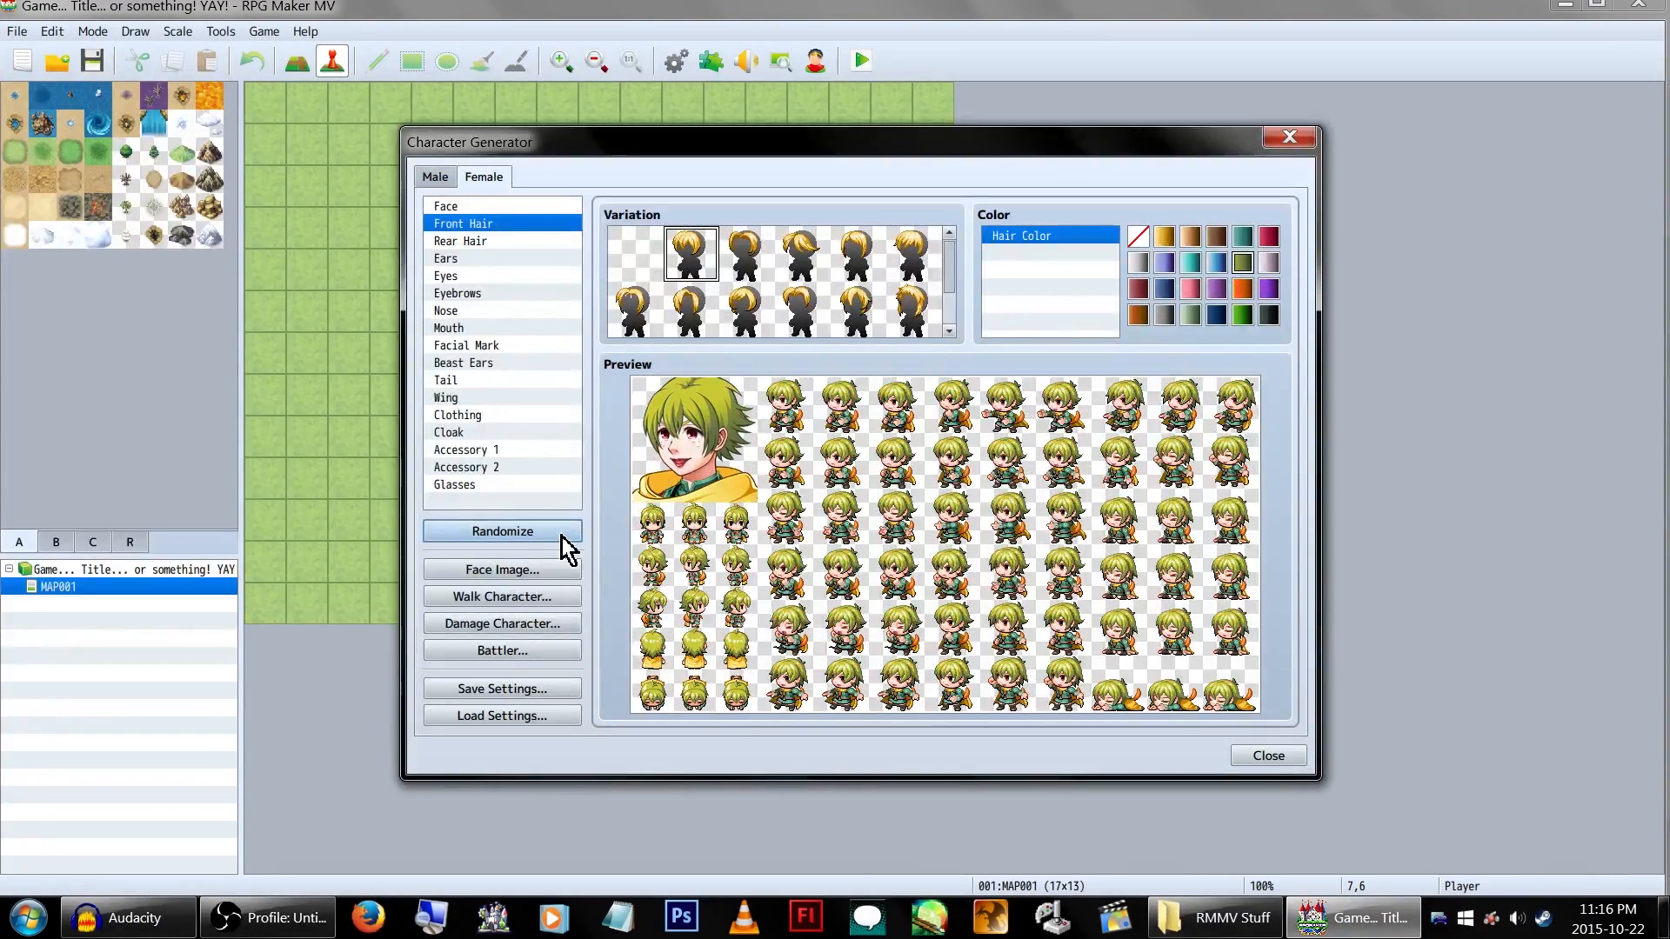
{"action": "left_click", "coordinate": [547, 245]}
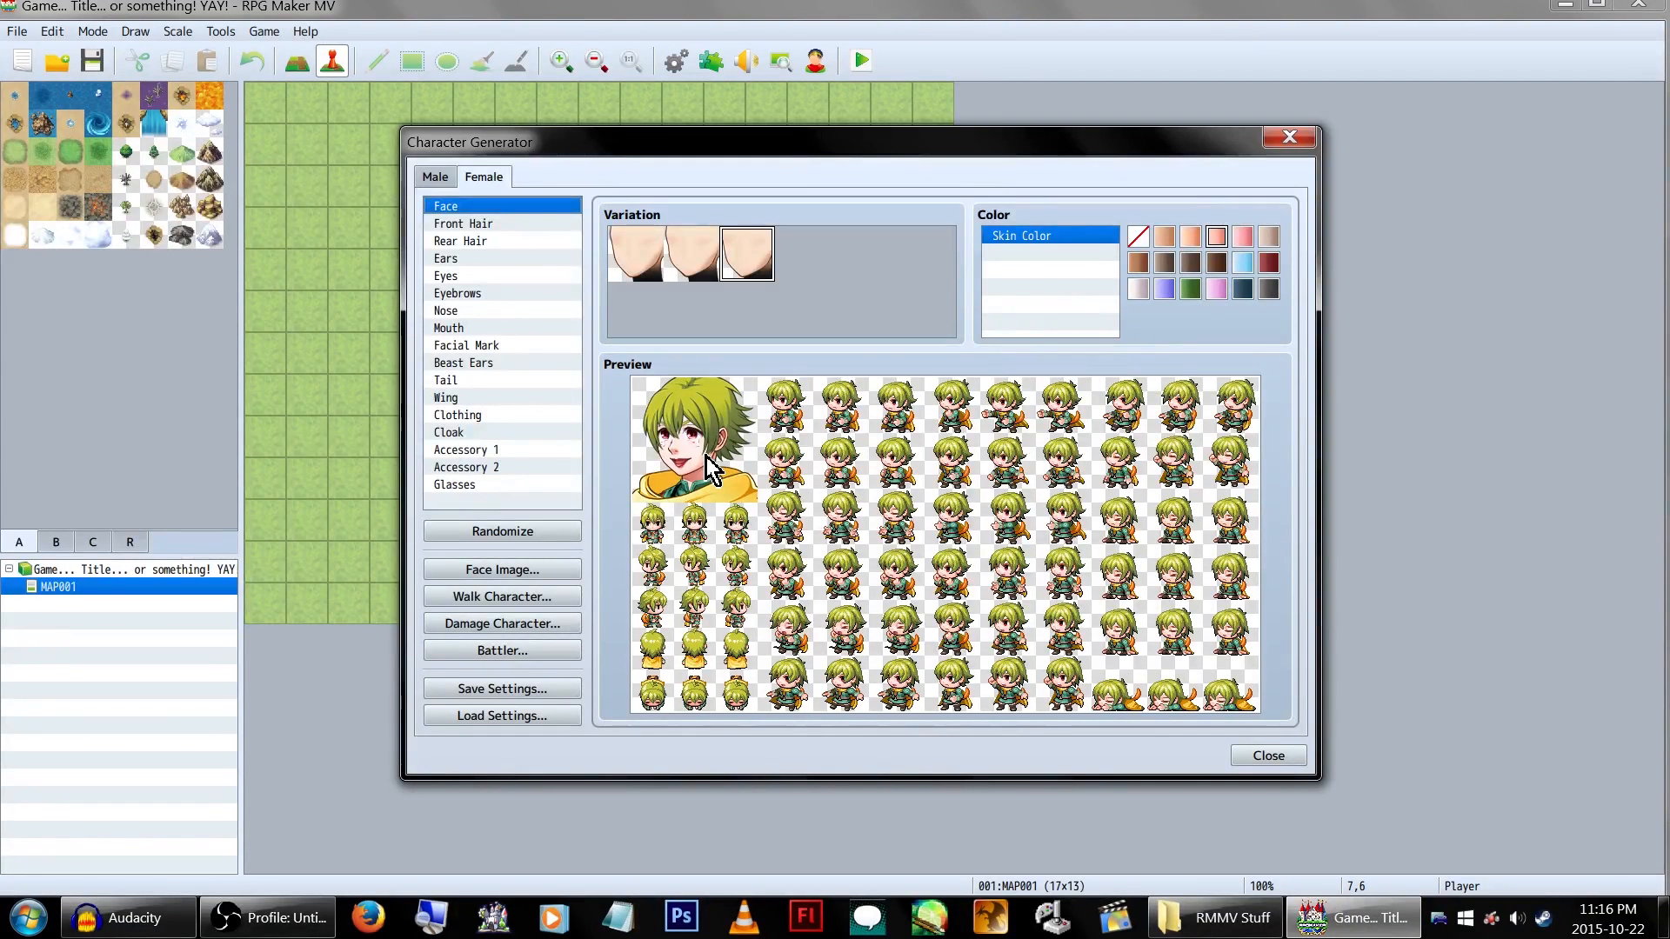
{"action": "left_click", "coordinate": [535, 533]}
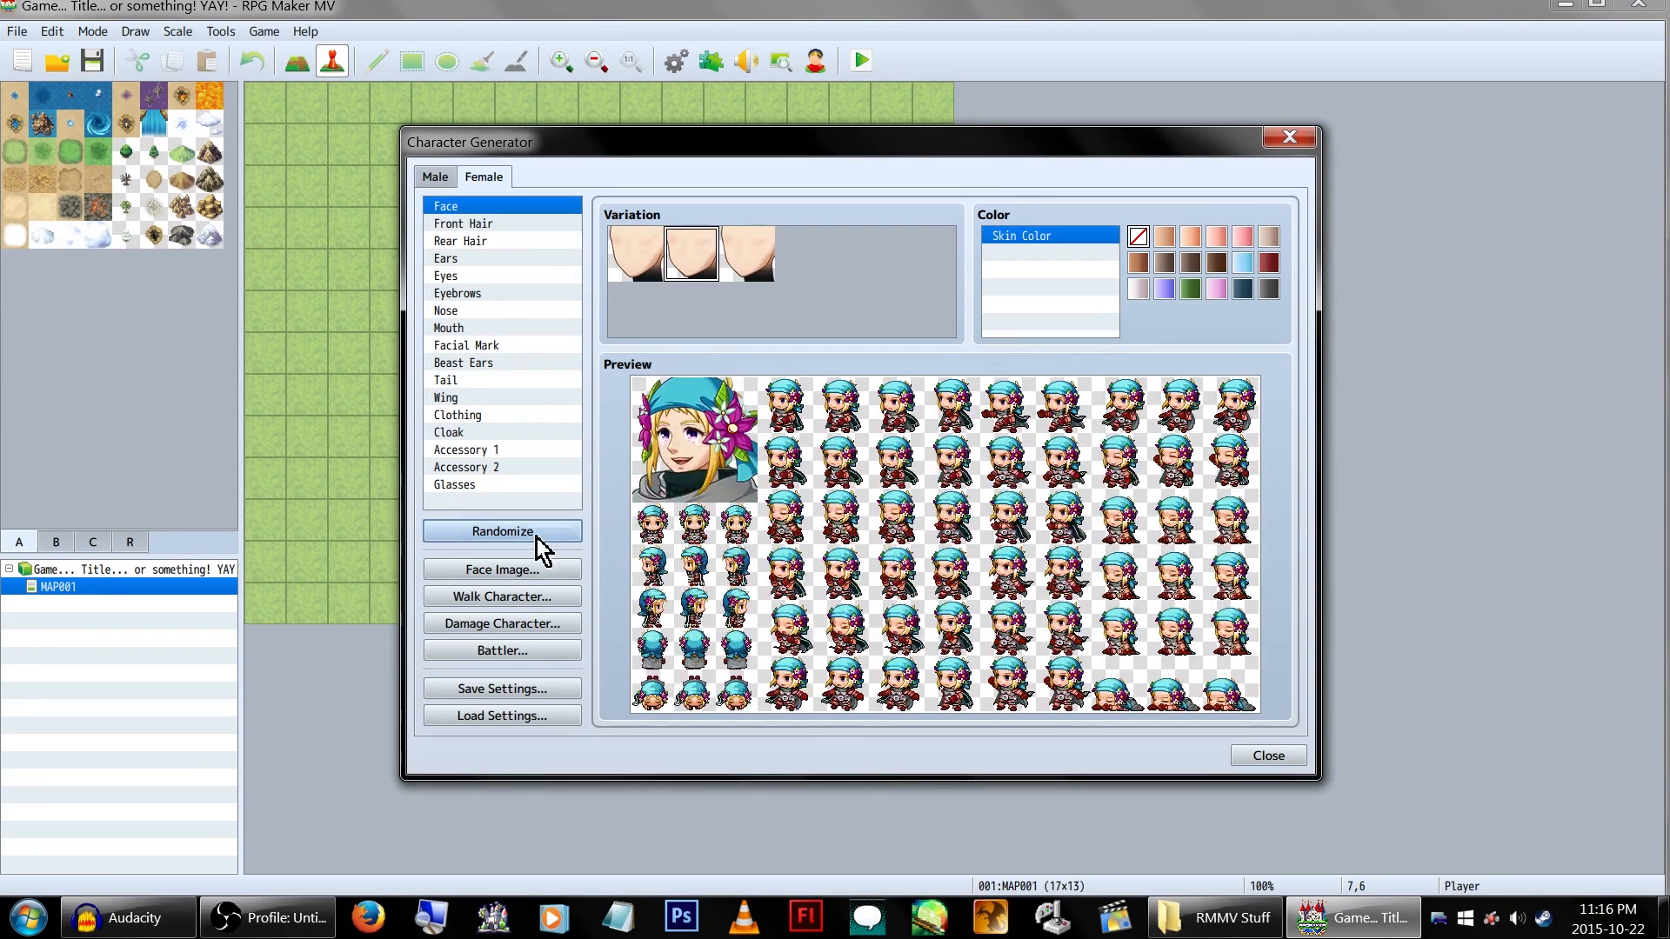
{"action": "left_click", "coordinate": [536, 538]}
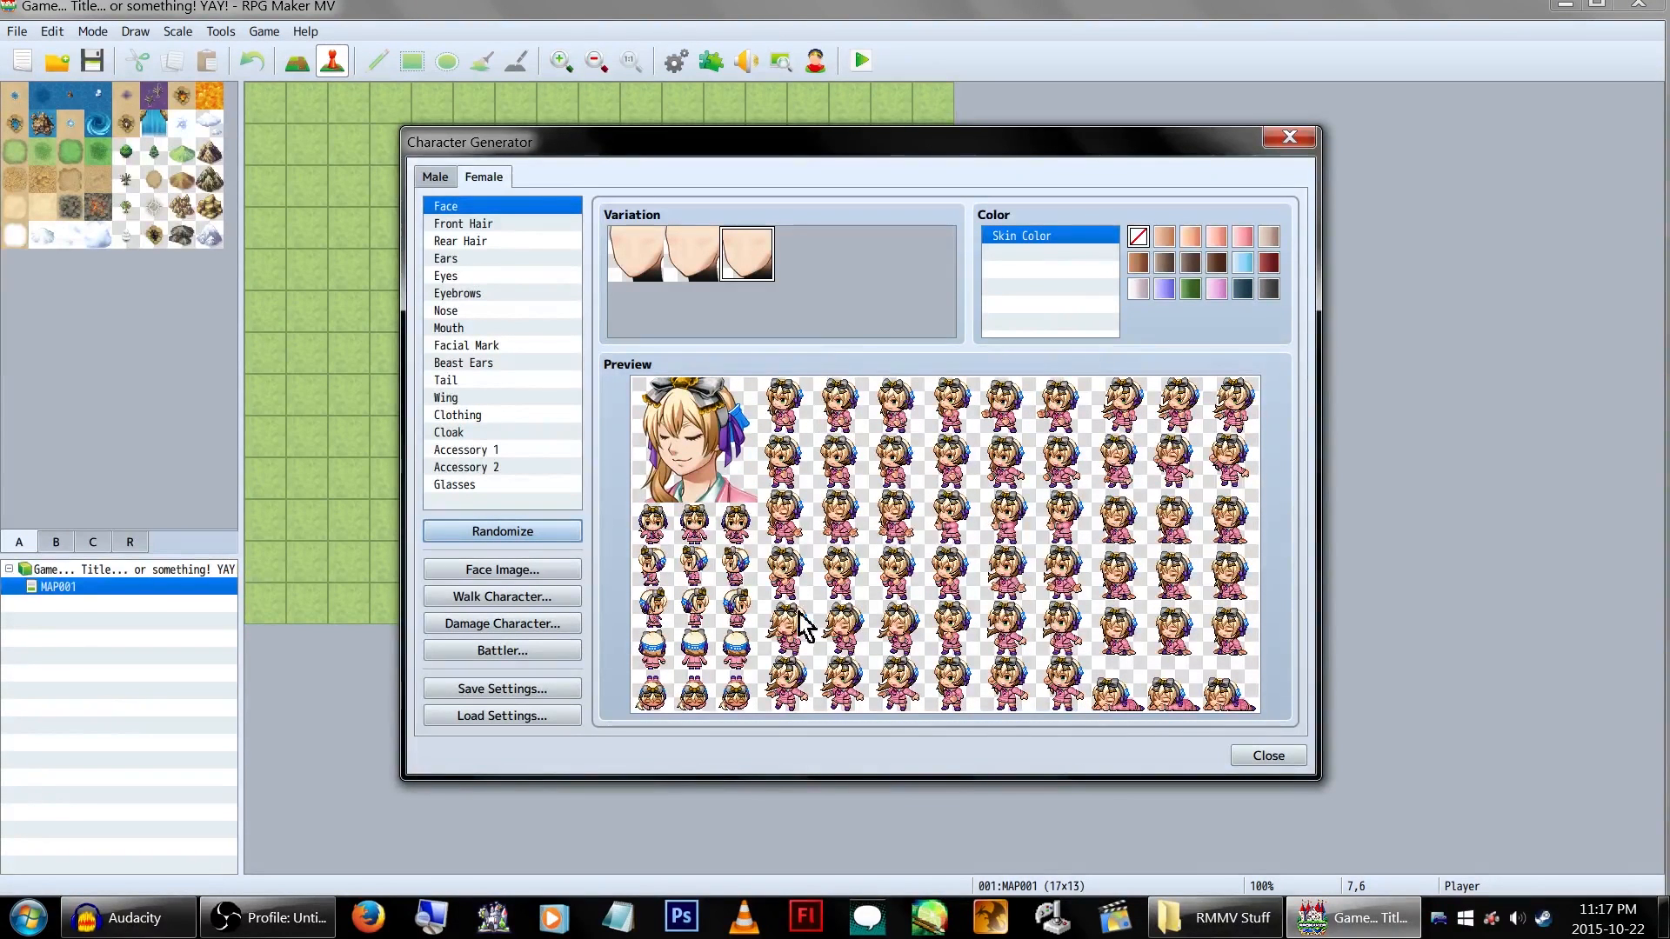
{"action": "left_click", "coordinate": [562, 621]}
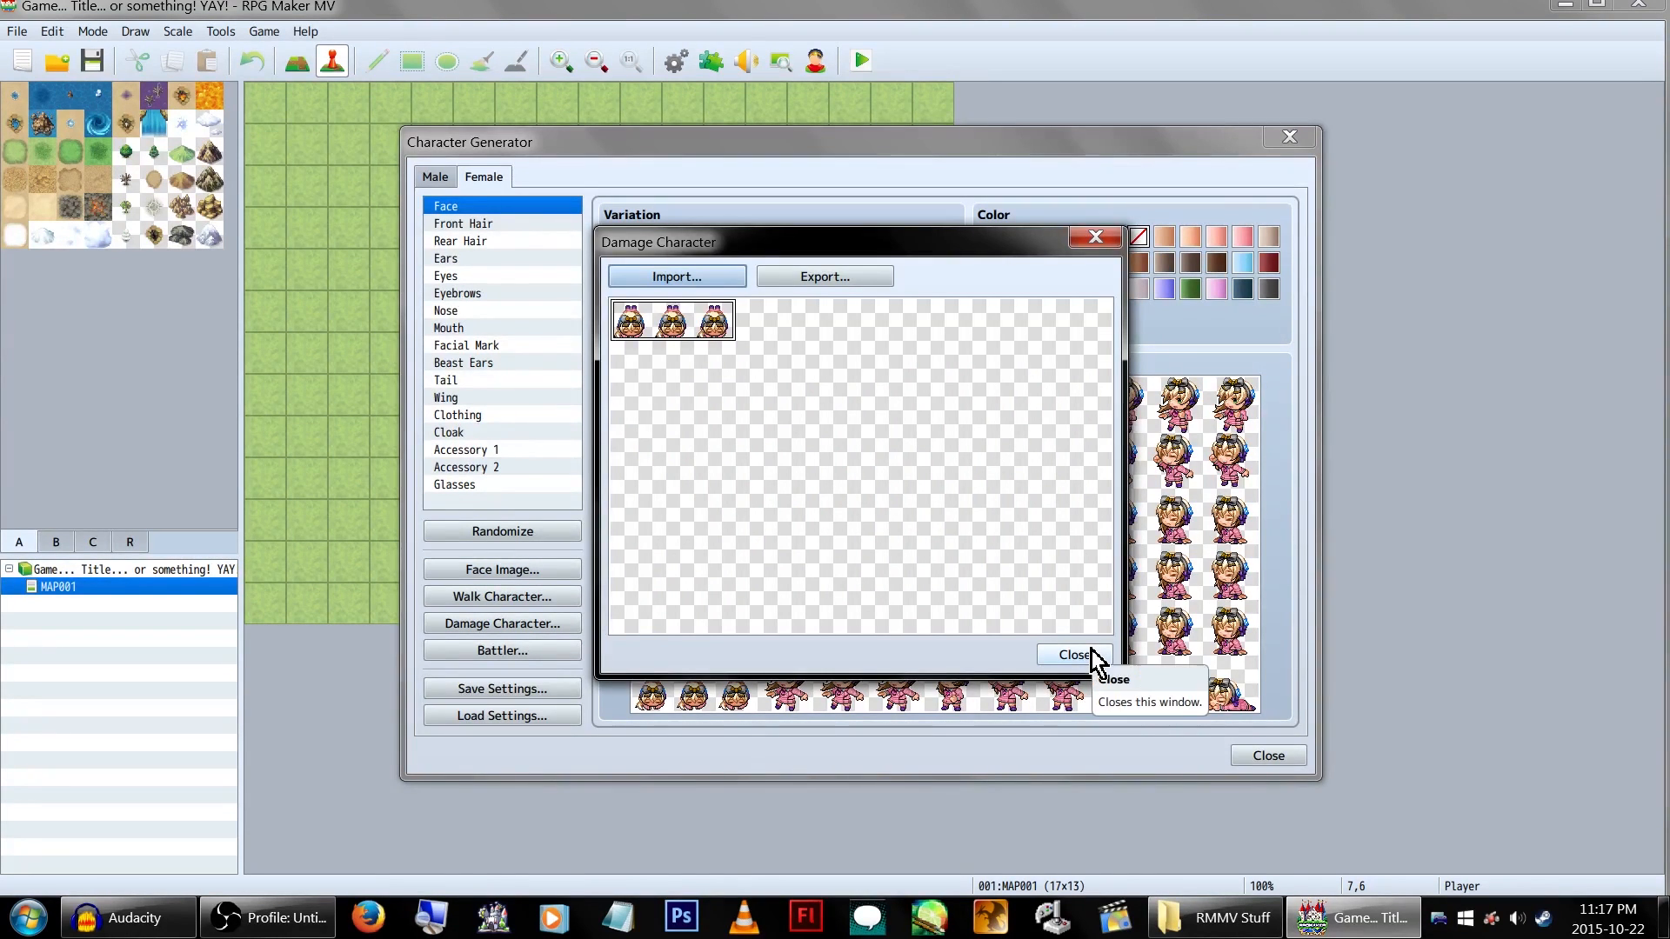
{"action": "left_click", "coordinate": [1076, 654]}
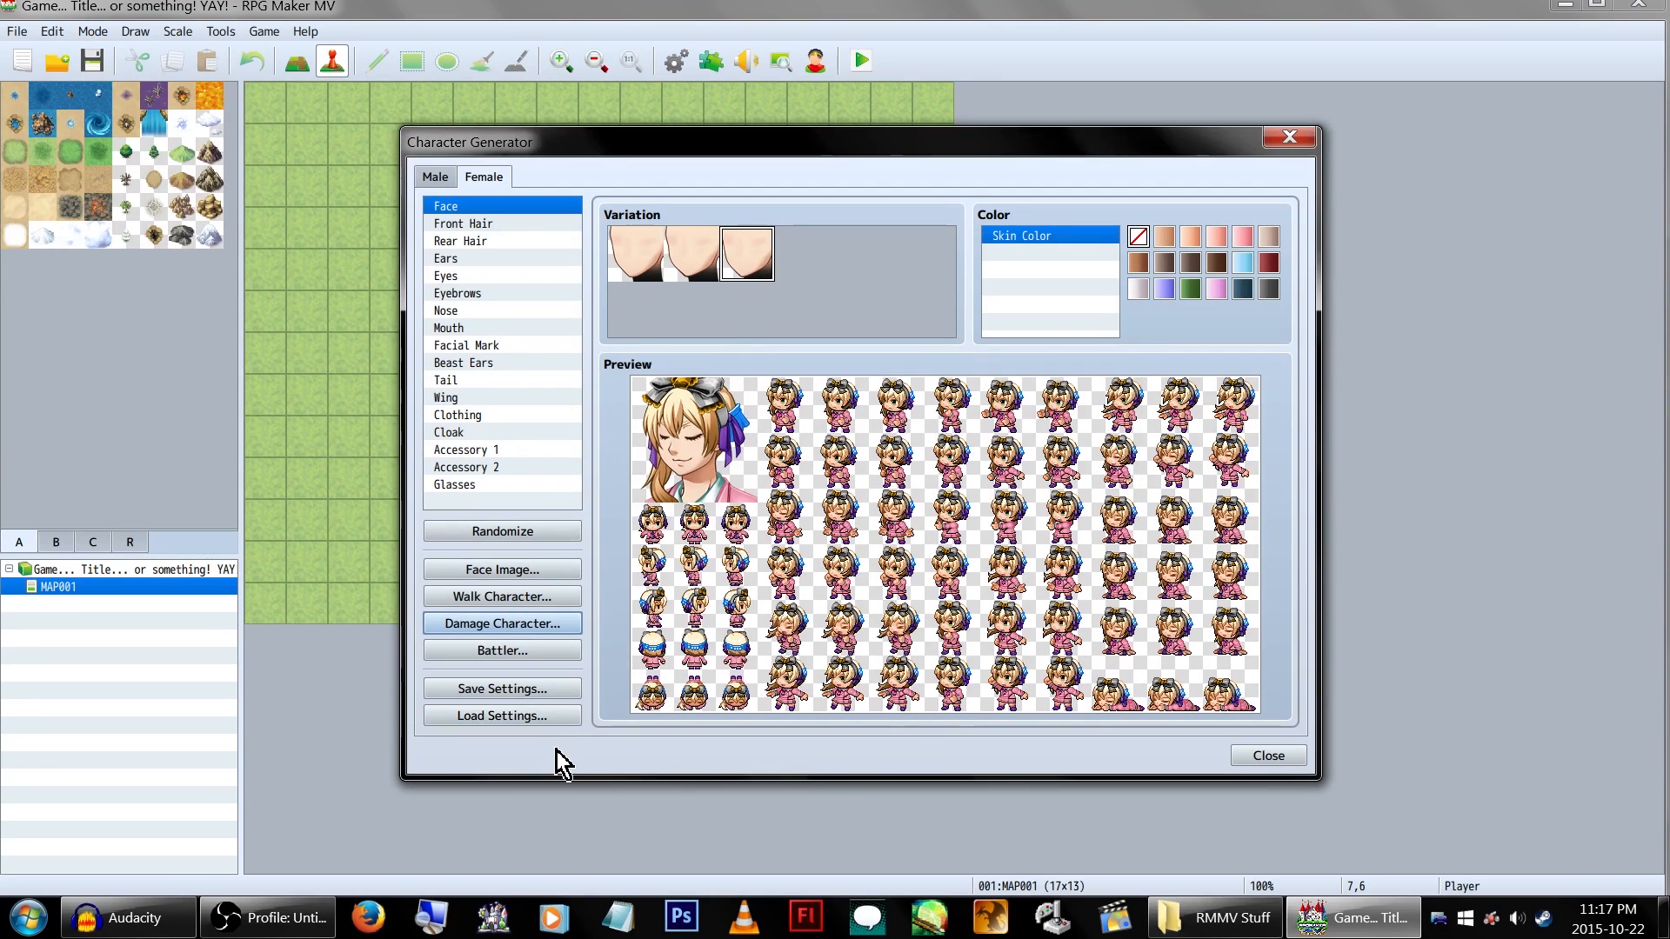
Step: Check the battler sheet, then try the face variations and keep the third one
{"action": "left_click", "coordinate": [501, 650]}
{"action": "left_click", "coordinate": [1075, 655]}
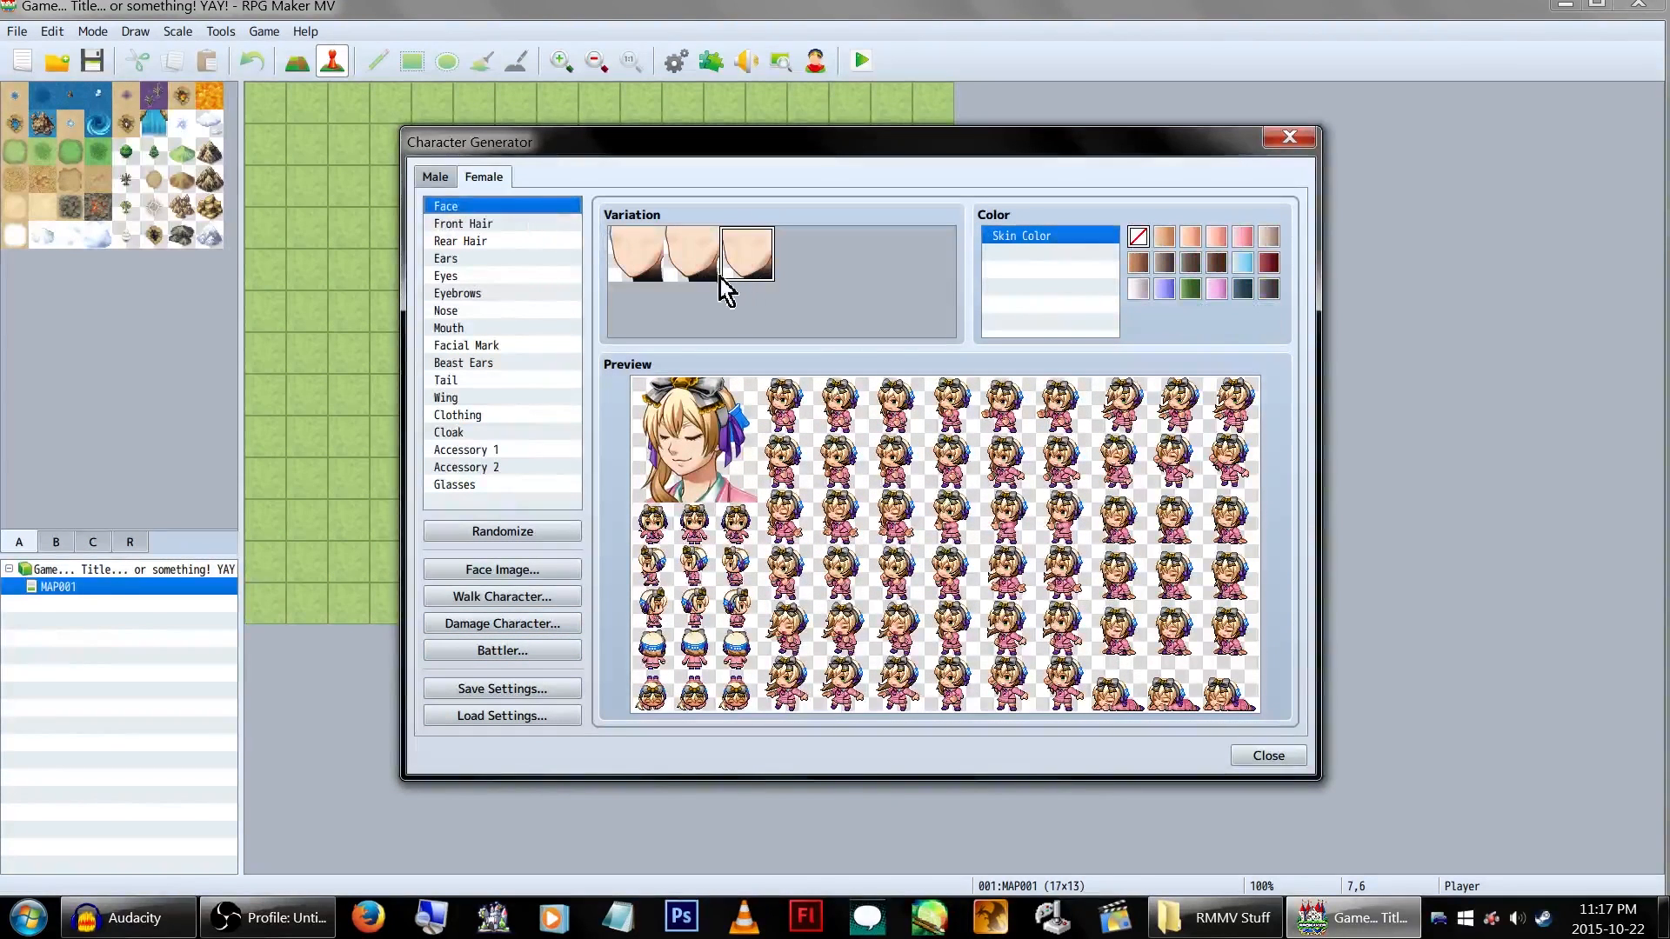
{"action": "left_click", "coordinate": [696, 261]}
{"action": "left_click", "coordinate": [634, 254]}
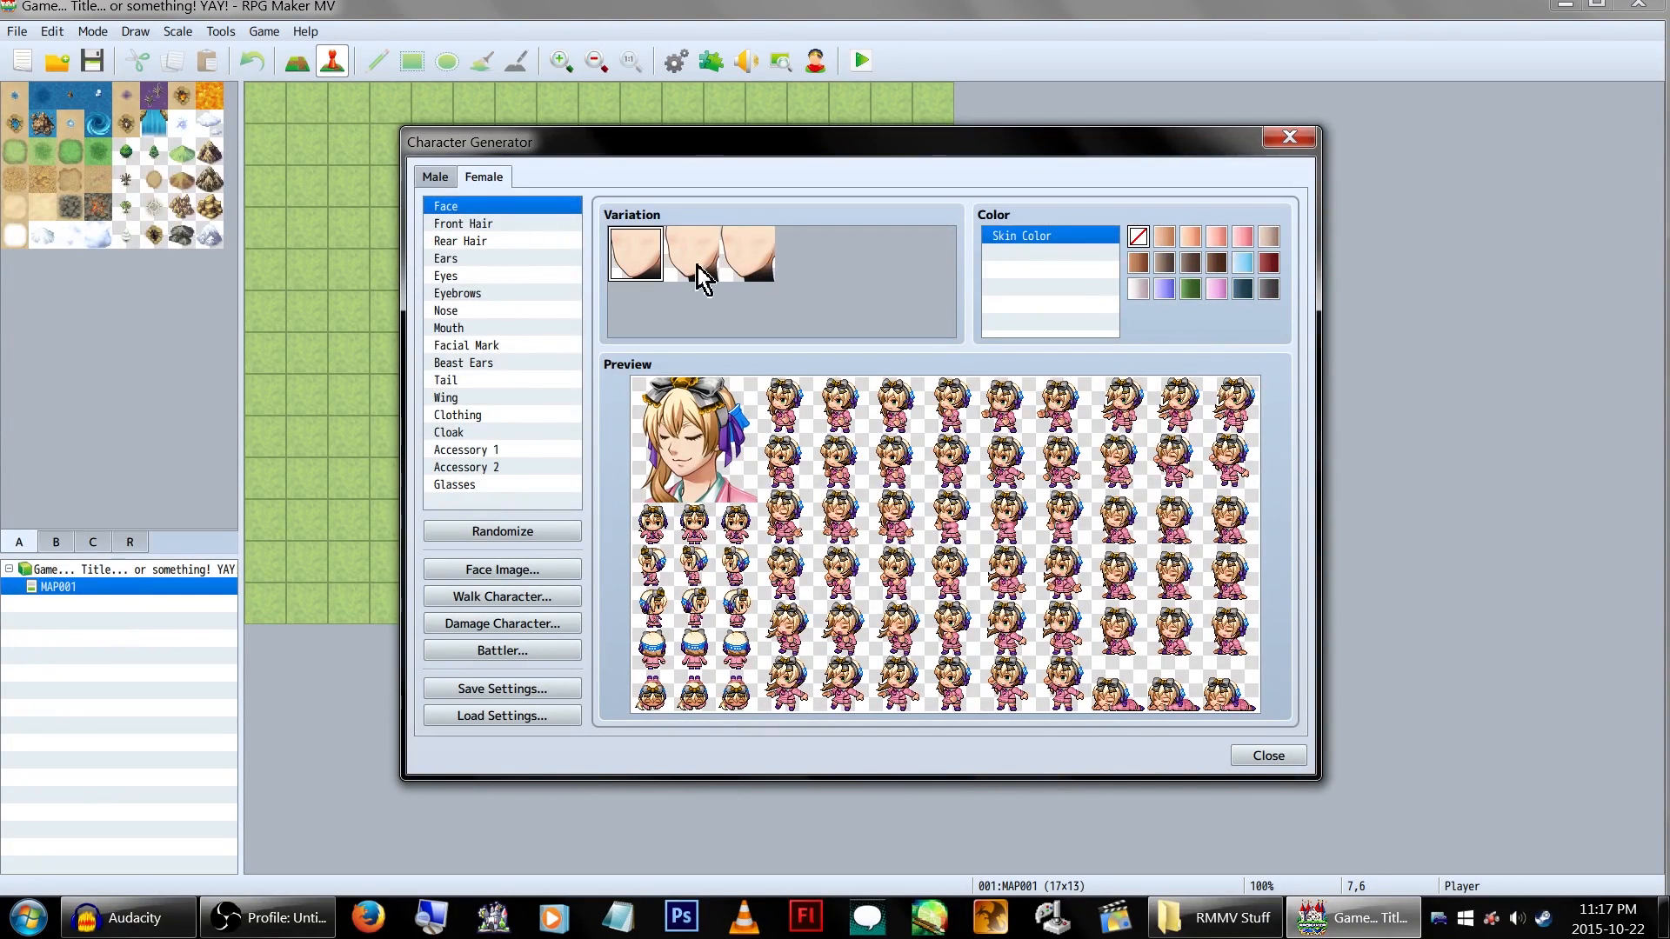
{"action": "left_click", "coordinate": [434, 176]}
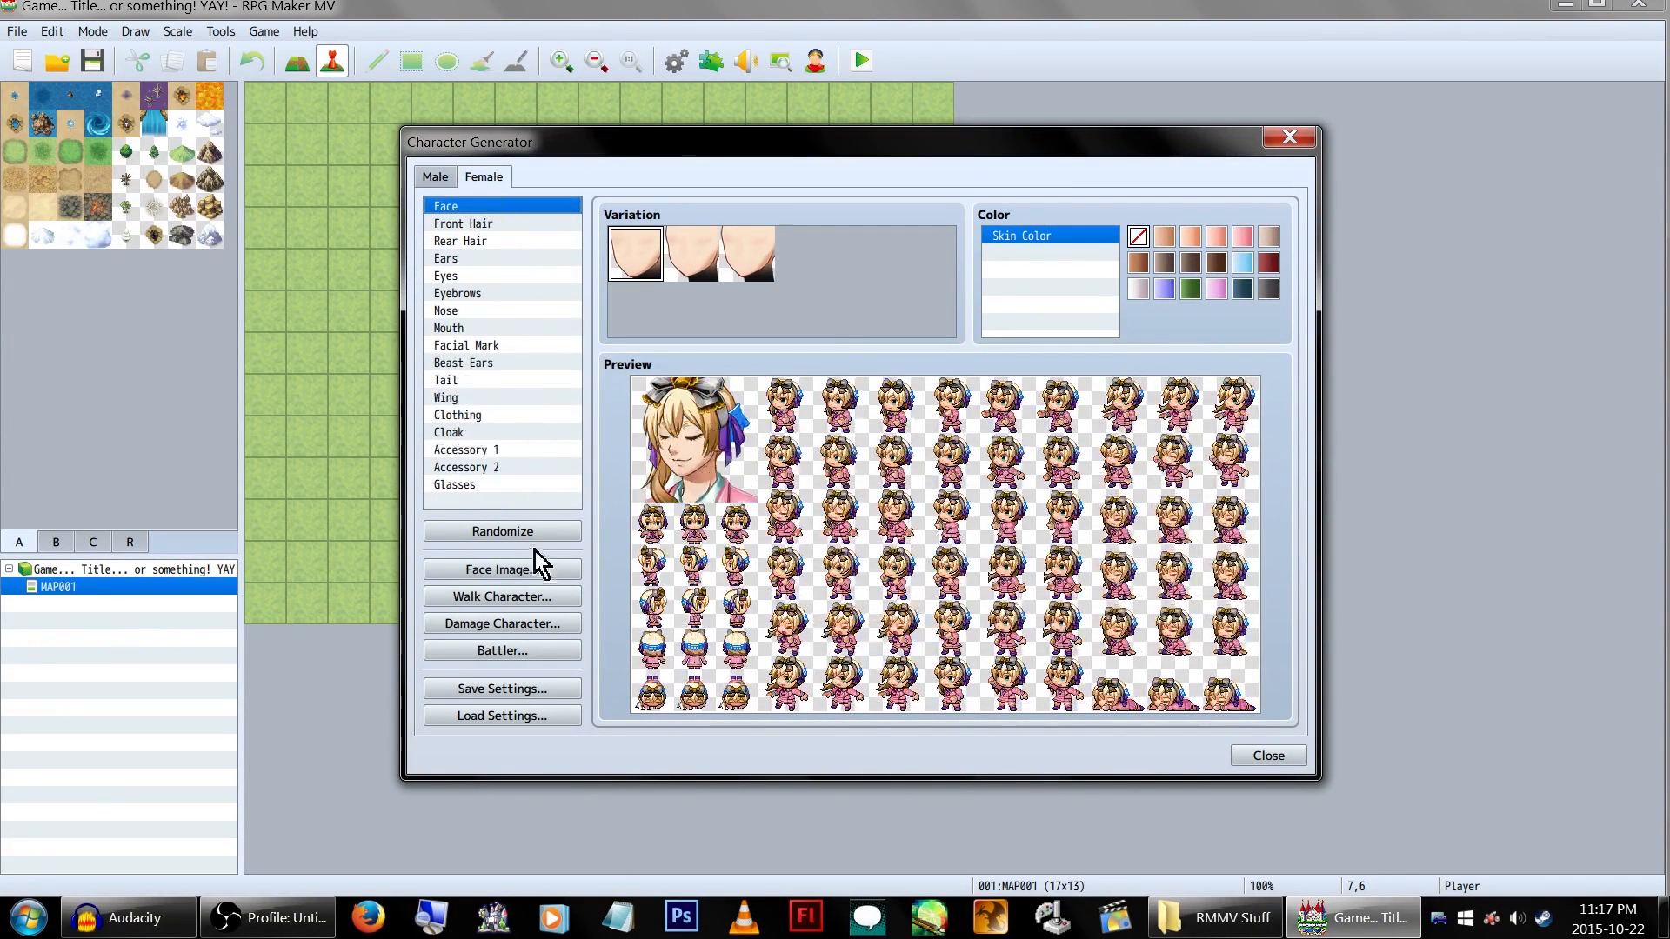
{"action": "left_click", "coordinate": [529, 223]}
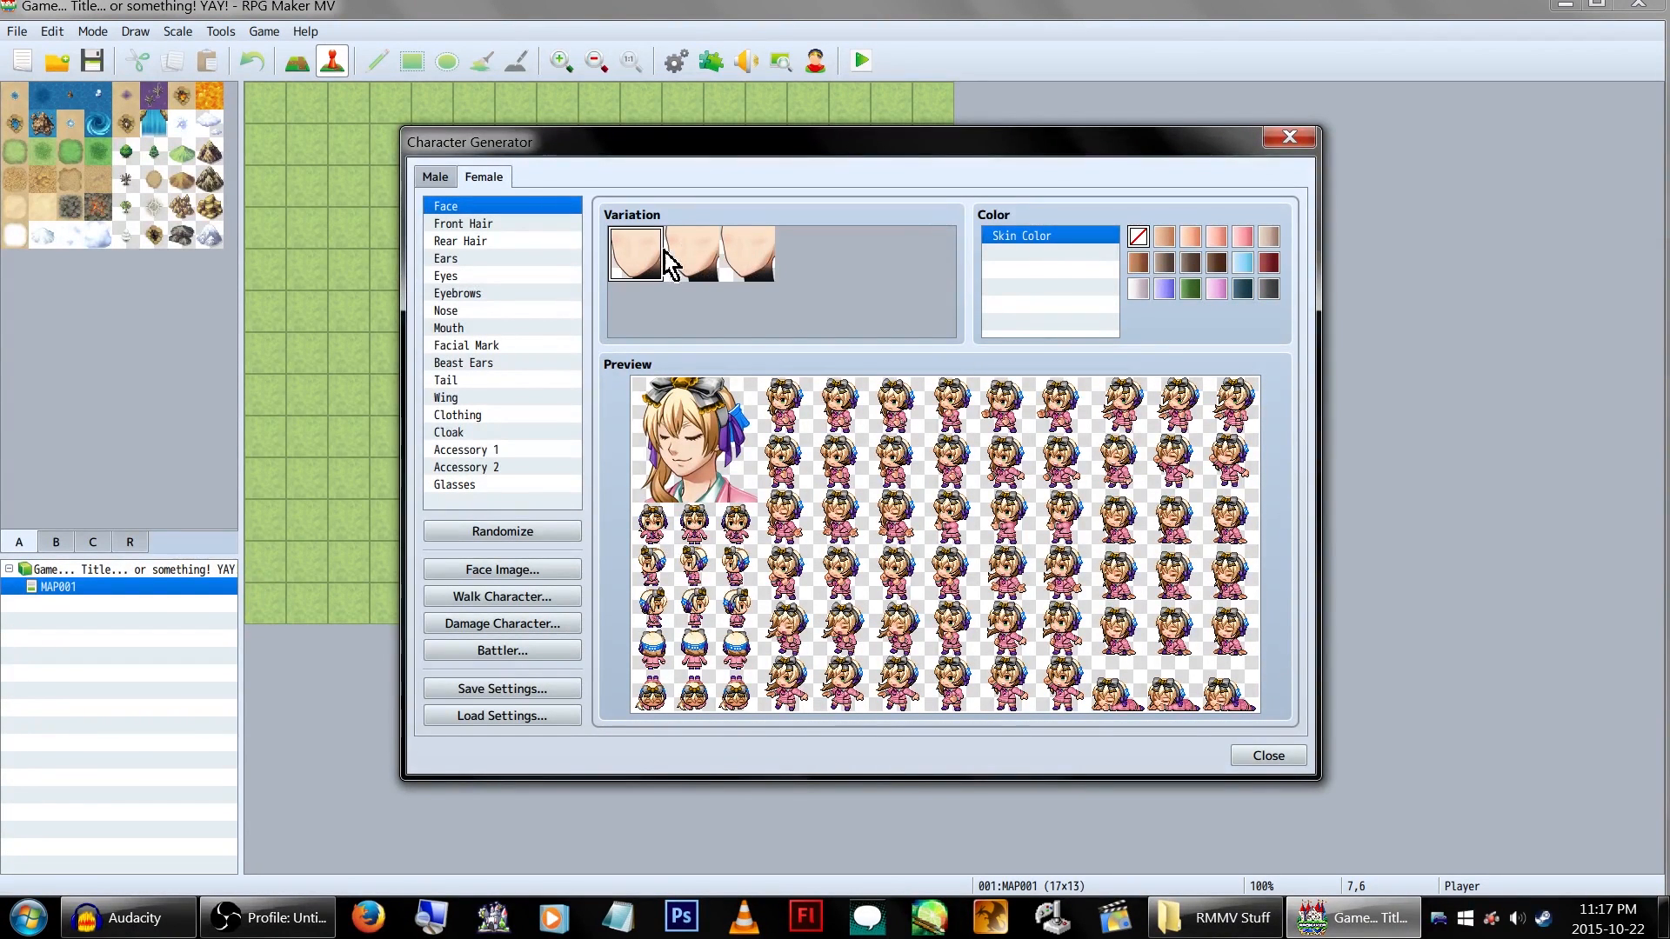
{"action": "left_click", "coordinate": [755, 257]}
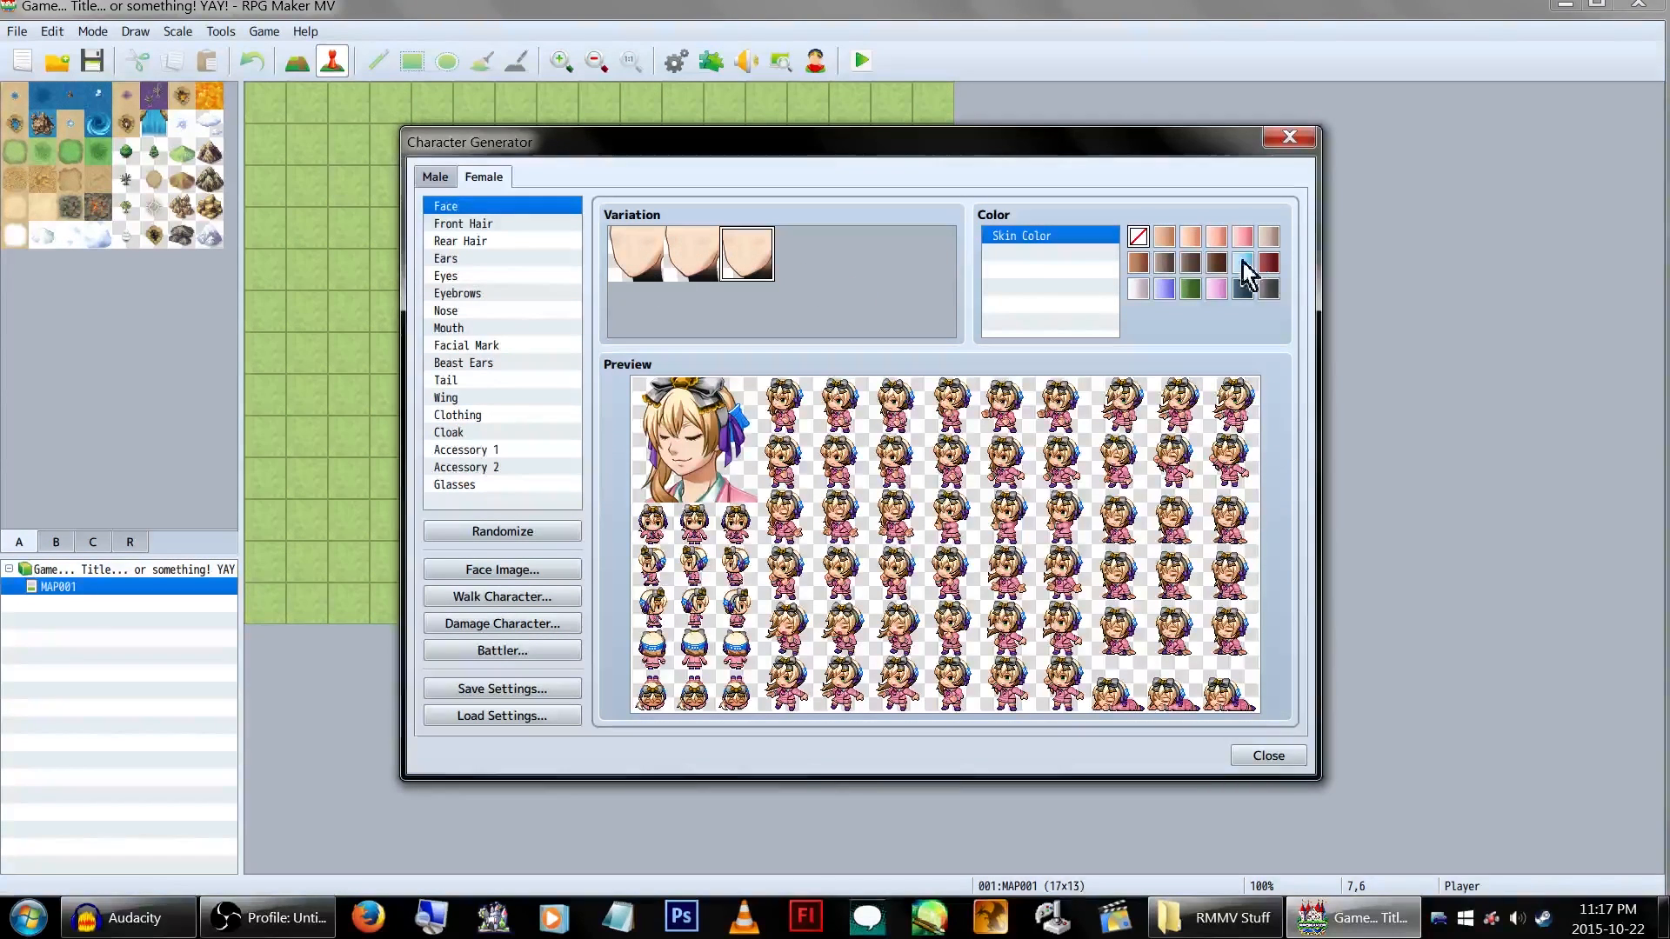
Step: Try tan and green skin tones and settle on a slightly pink light tone
{"action": "left_click", "coordinate": [1140, 264]}
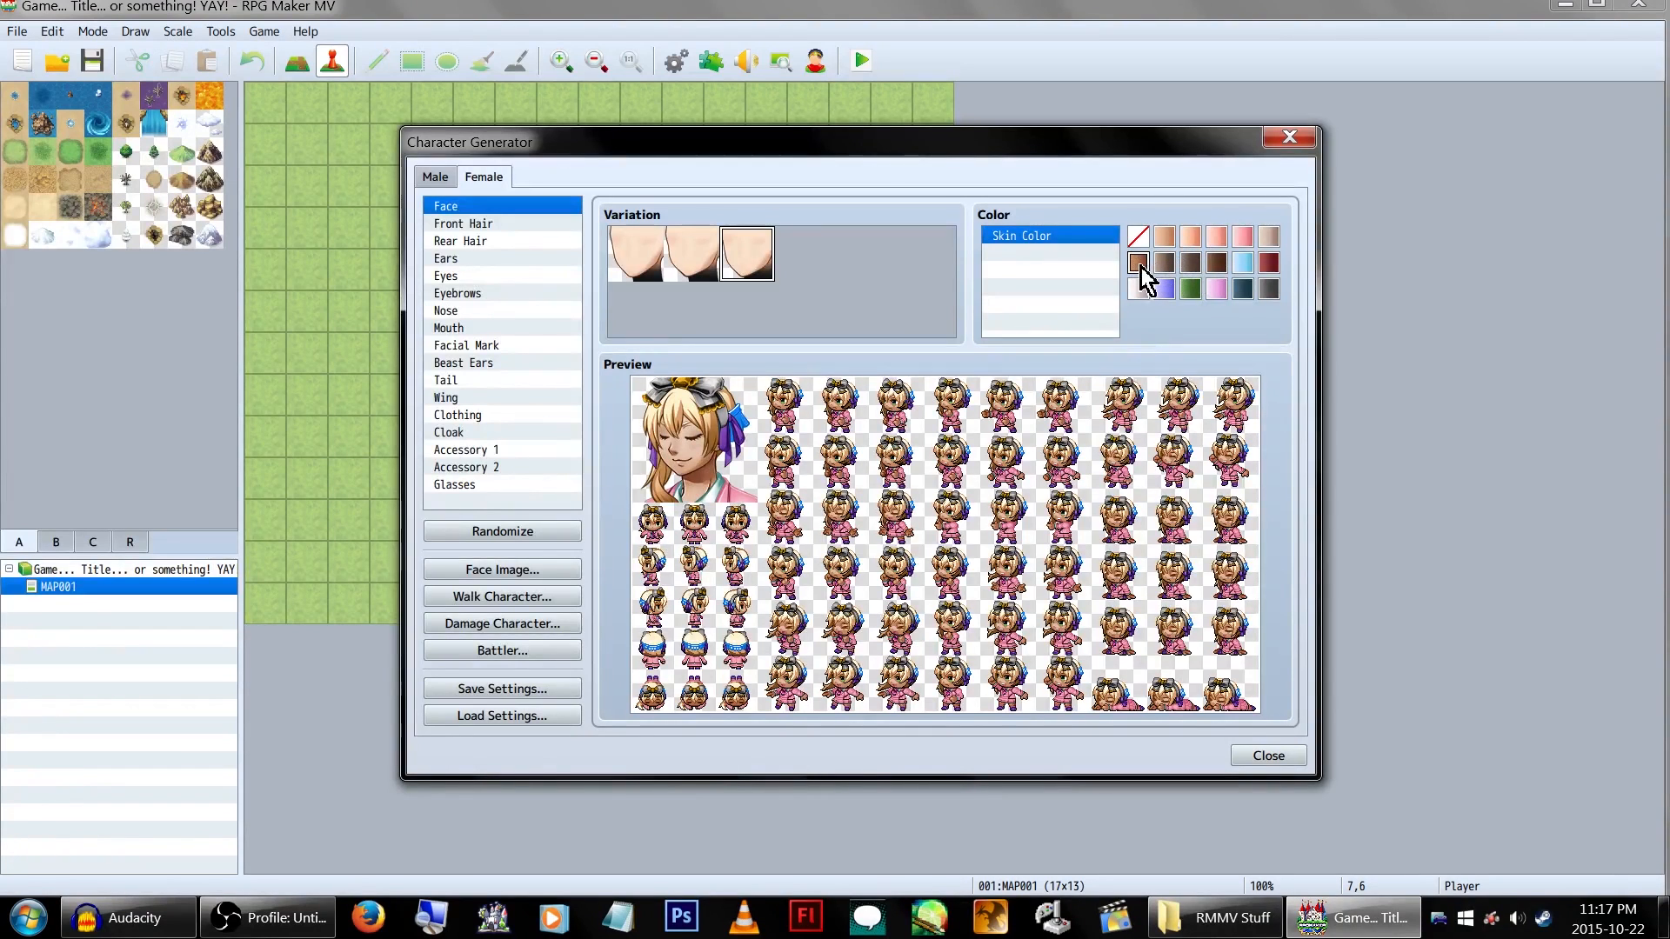
{"action": "left_click", "coordinate": [1190, 289]}
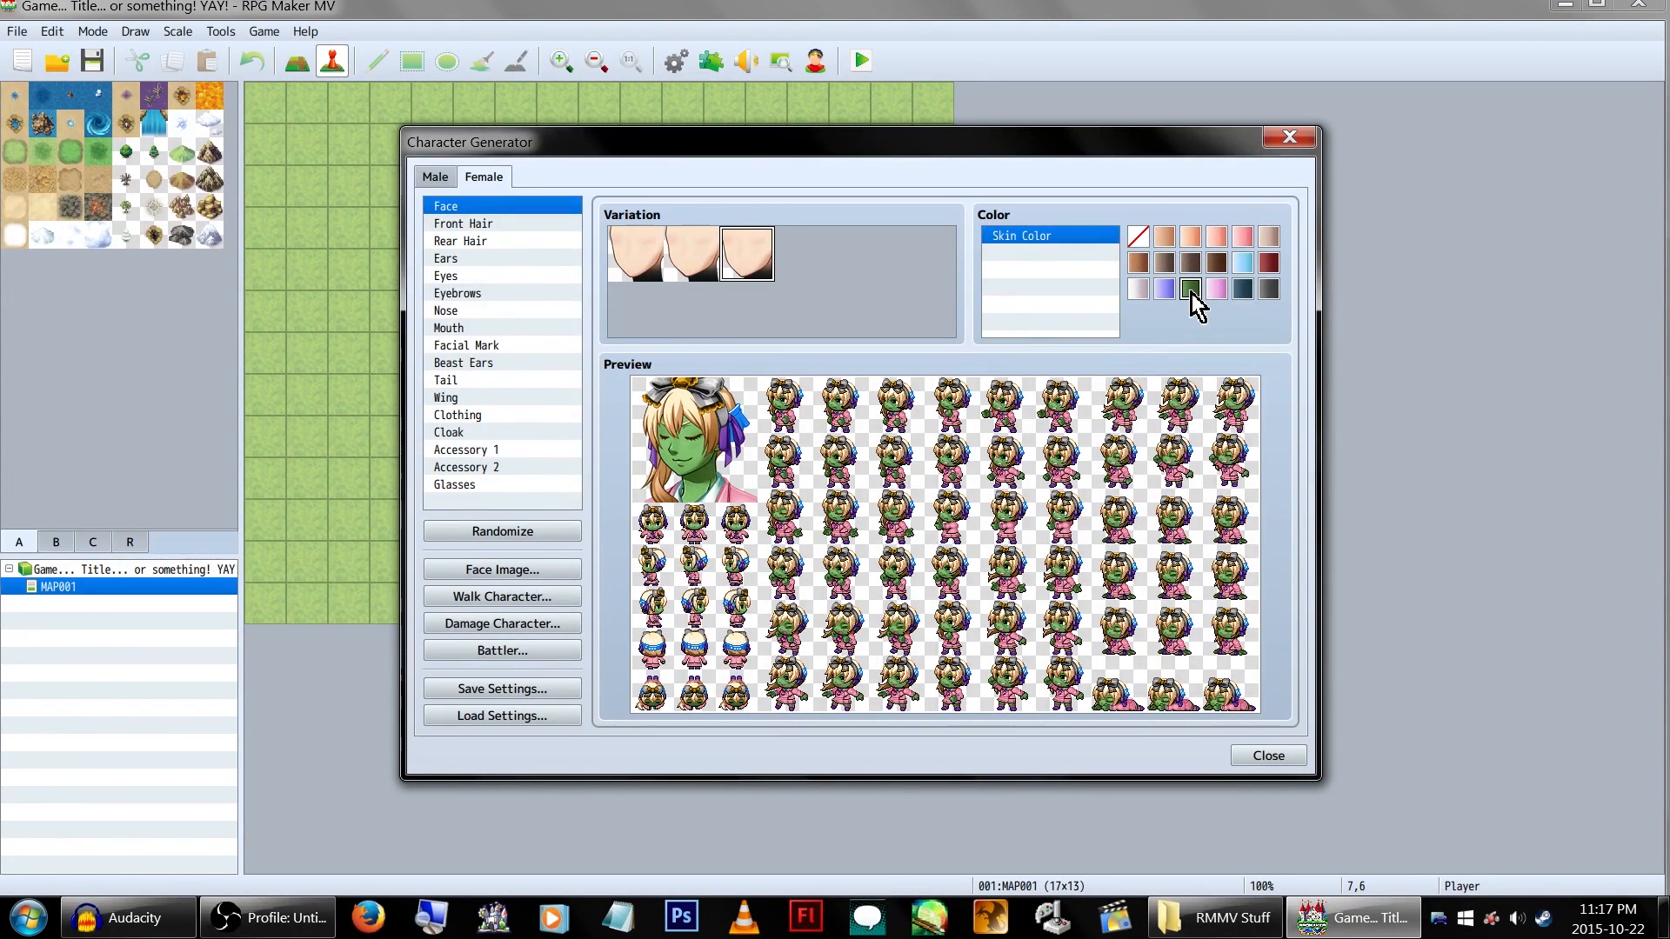
{"action": "left_click", "coordinate": [1189, 237]}
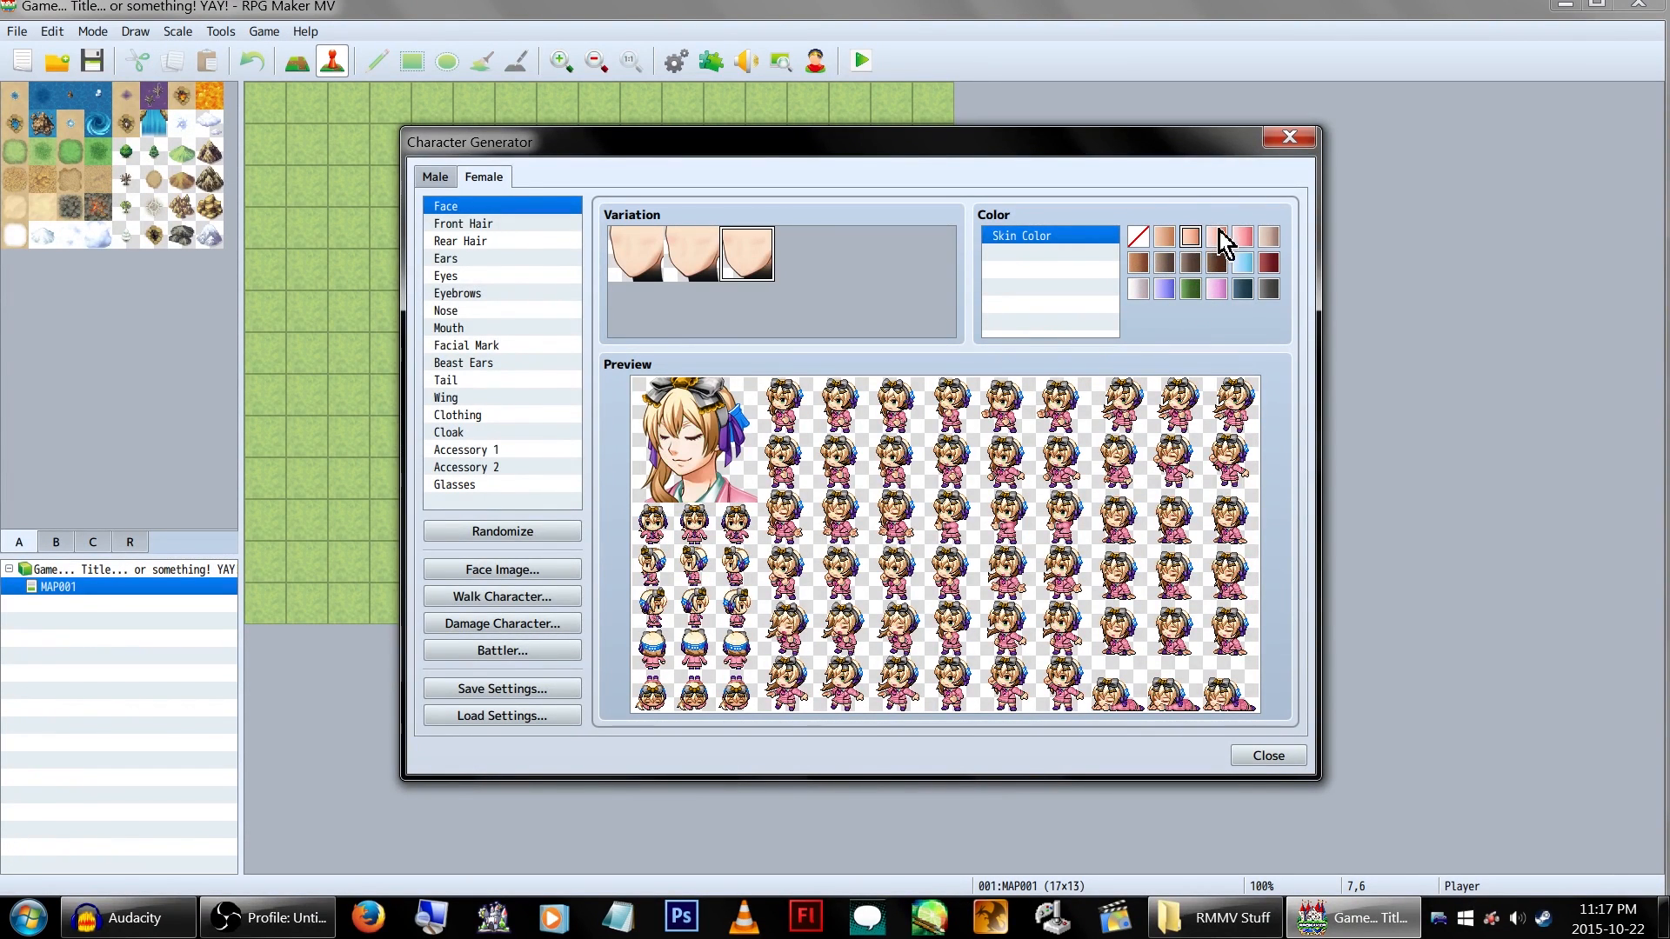
{"action": "left_click", "coordinate": [1218, 238]}
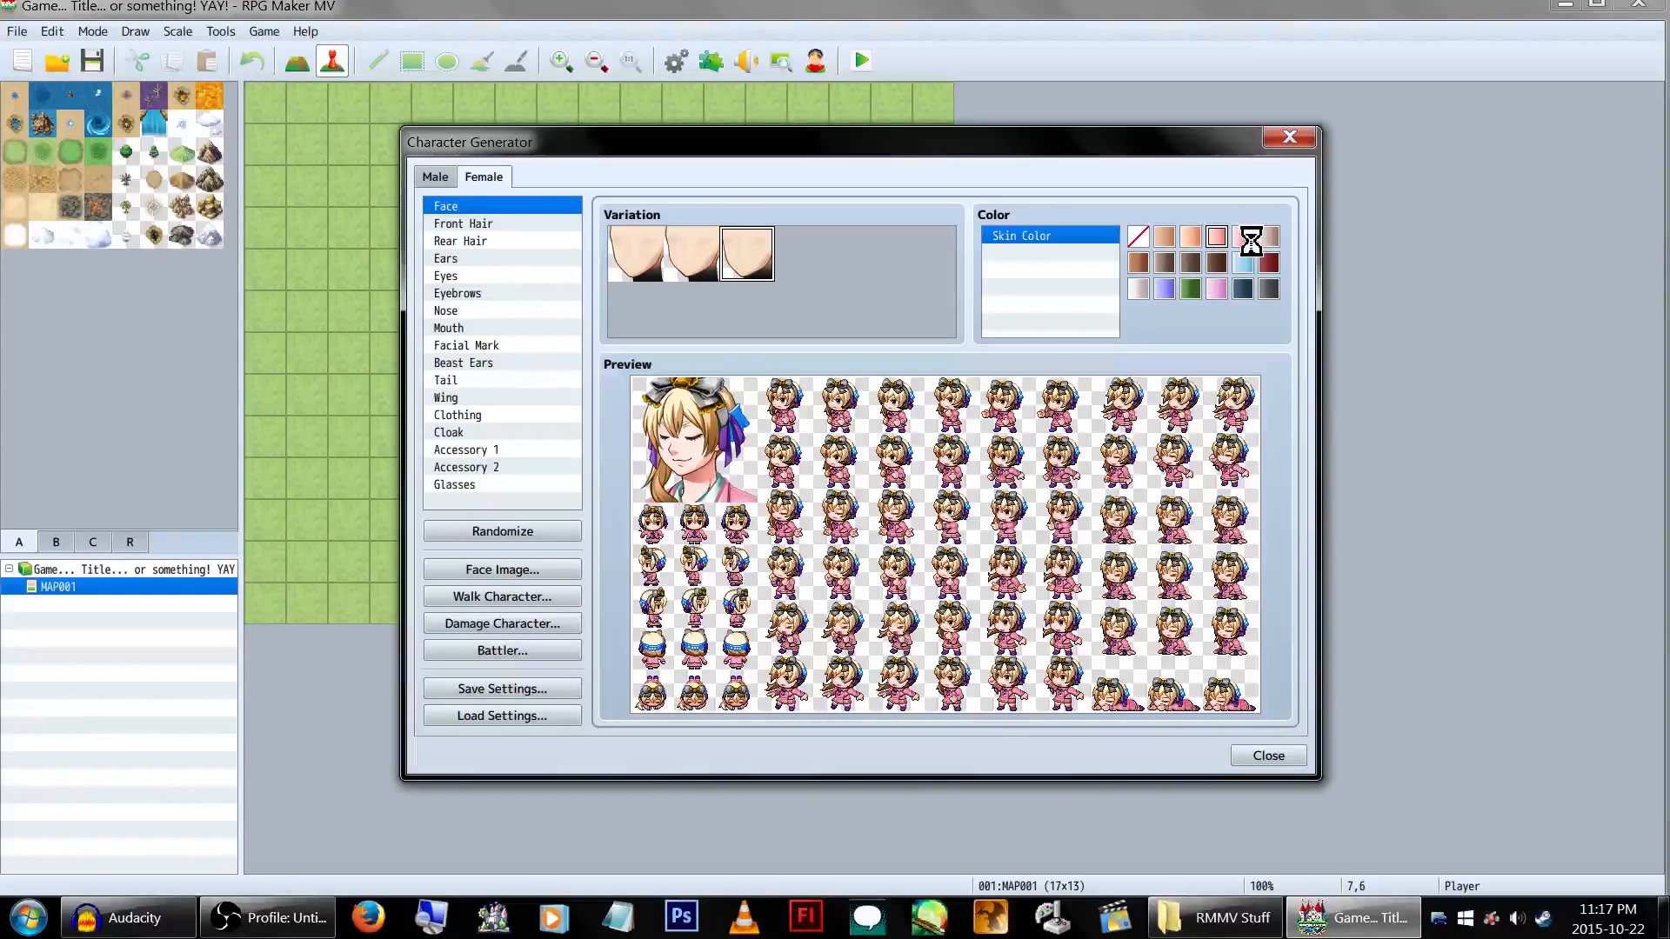
Step: Try several front hair styles and return to the original second one
{"action": "left_click", "coordinate": [490, 223]}
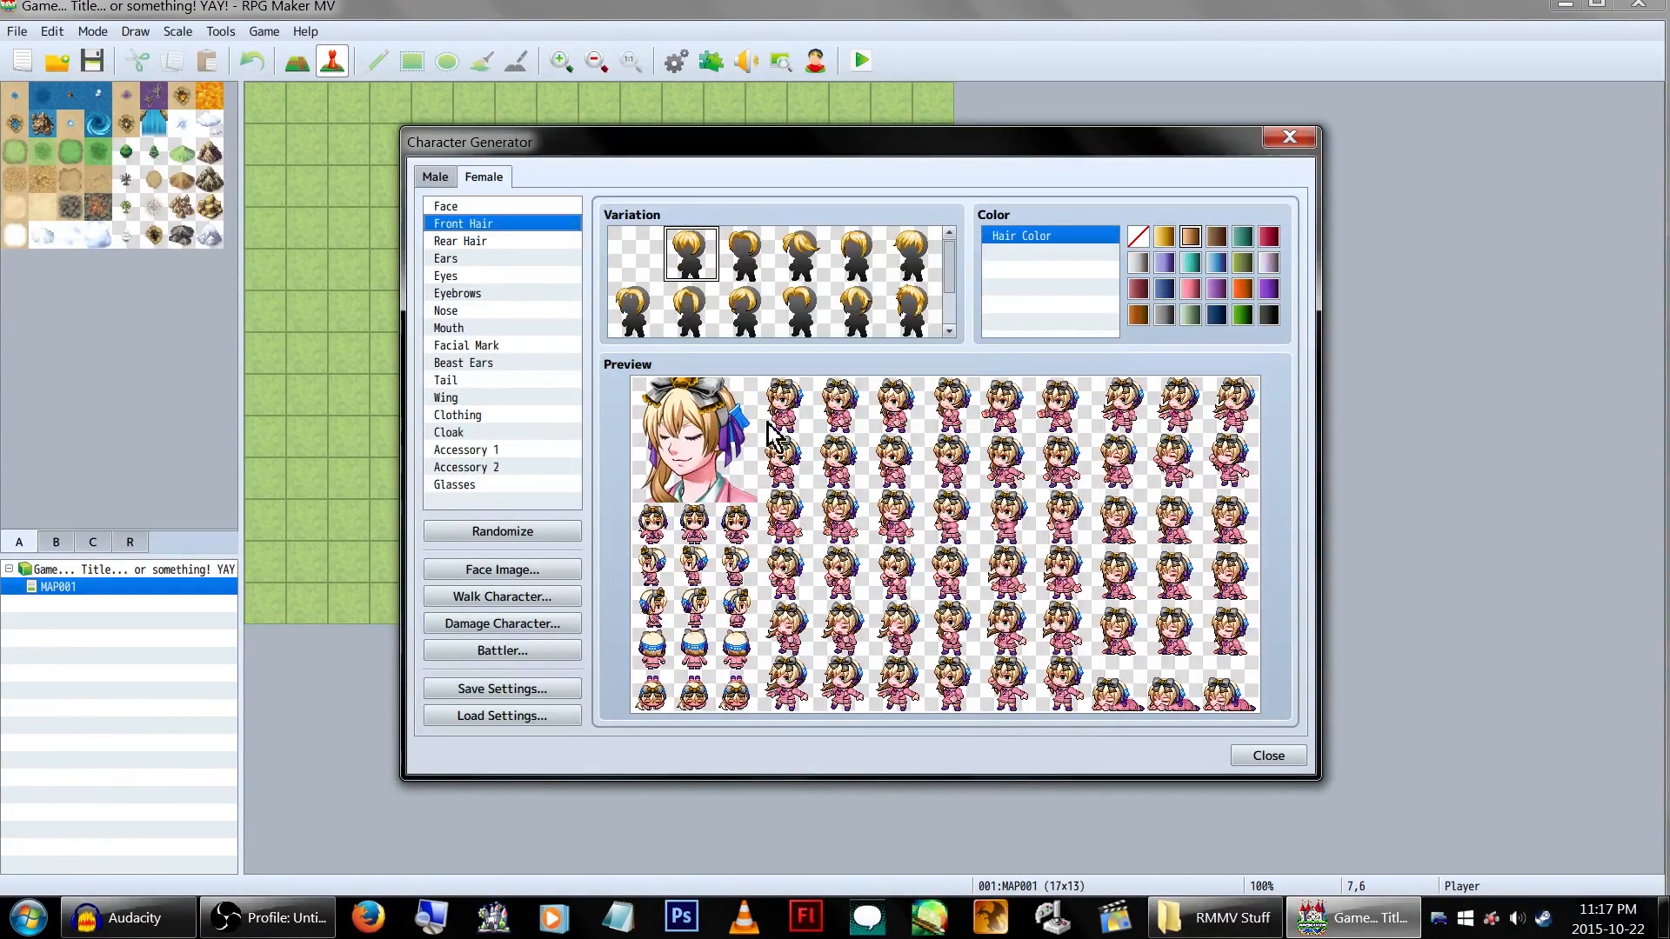
{"action": "scroll", "coordinate": [906, 268], "scroll_direction": "down", "scroll_amount": 1}
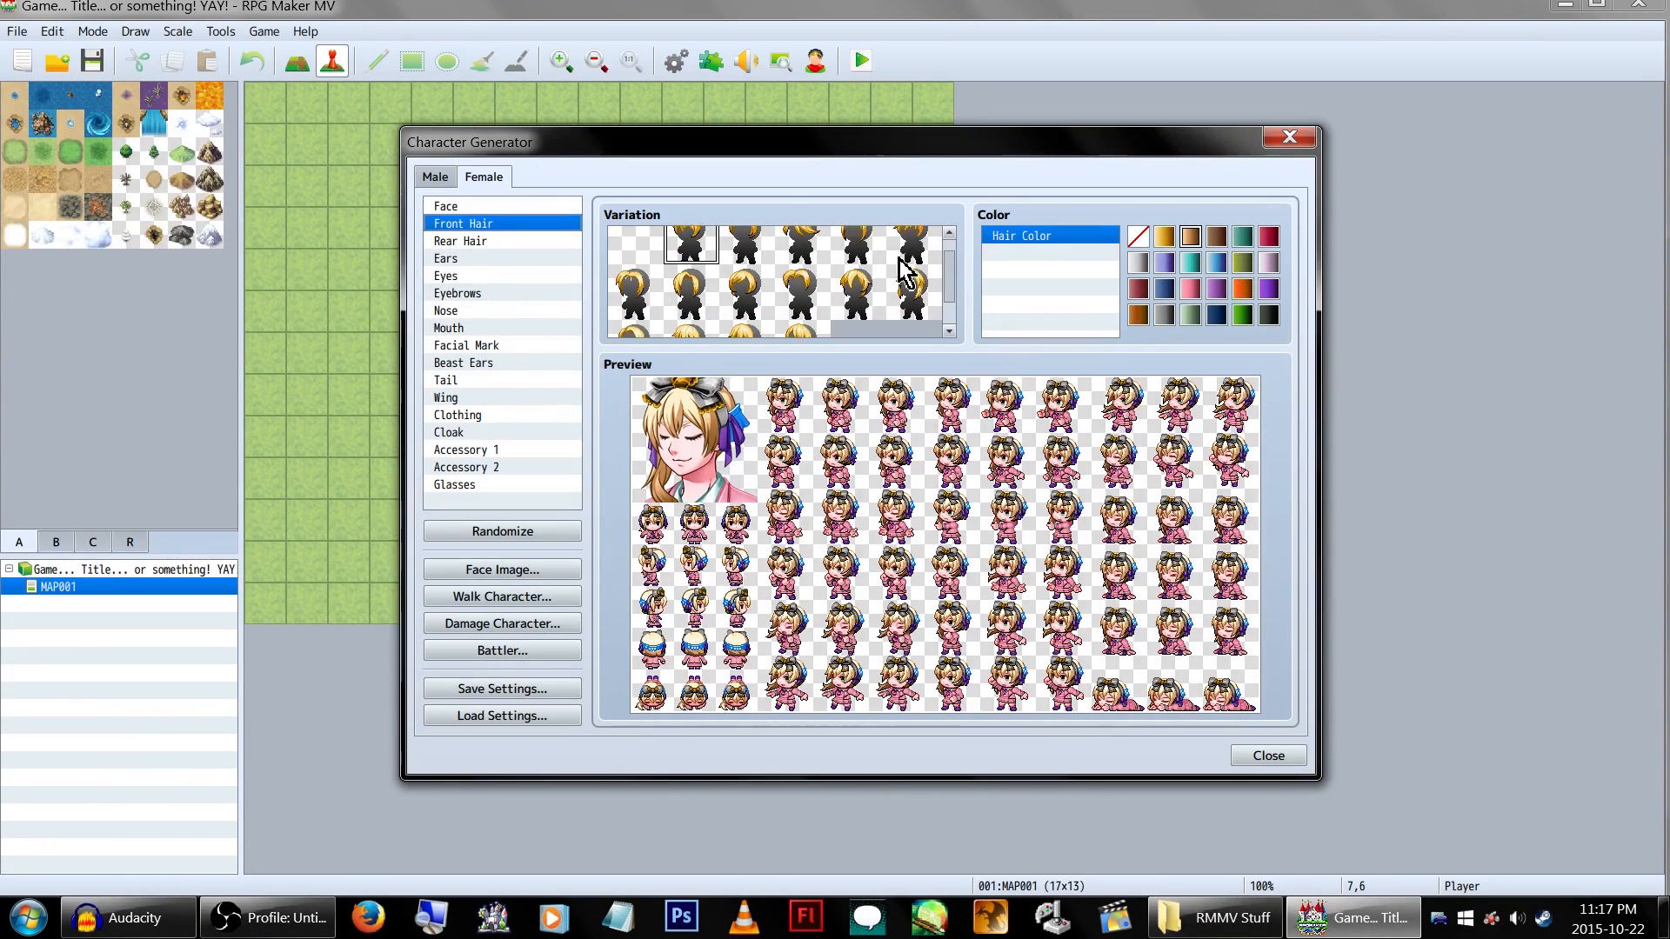
{"action": "scroll", "coordinate": [906, 267], "scroll_direction": "down", "scroll_amount": 1}
{"action": "left_click", "coordinate": [856, 281]}
{"action": "scroll", "coordinate": [835, 307], "scroll_direction": "down", "scroll_amount": 1}
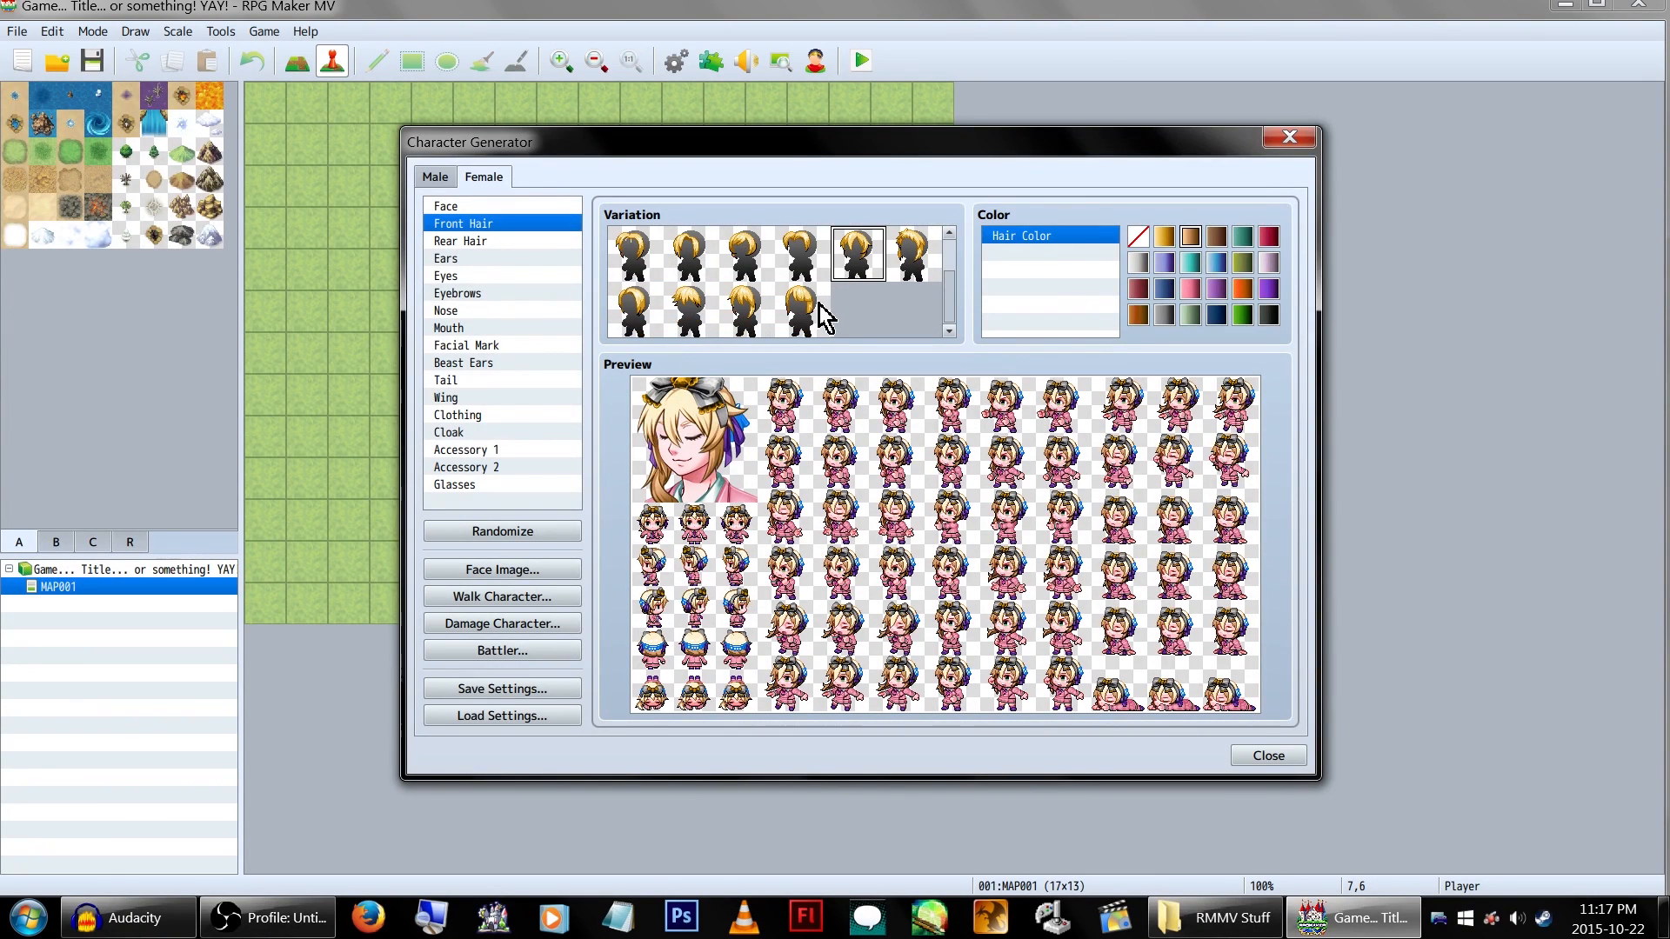
{"action": "left_click", "coordinate": [693, 313]}
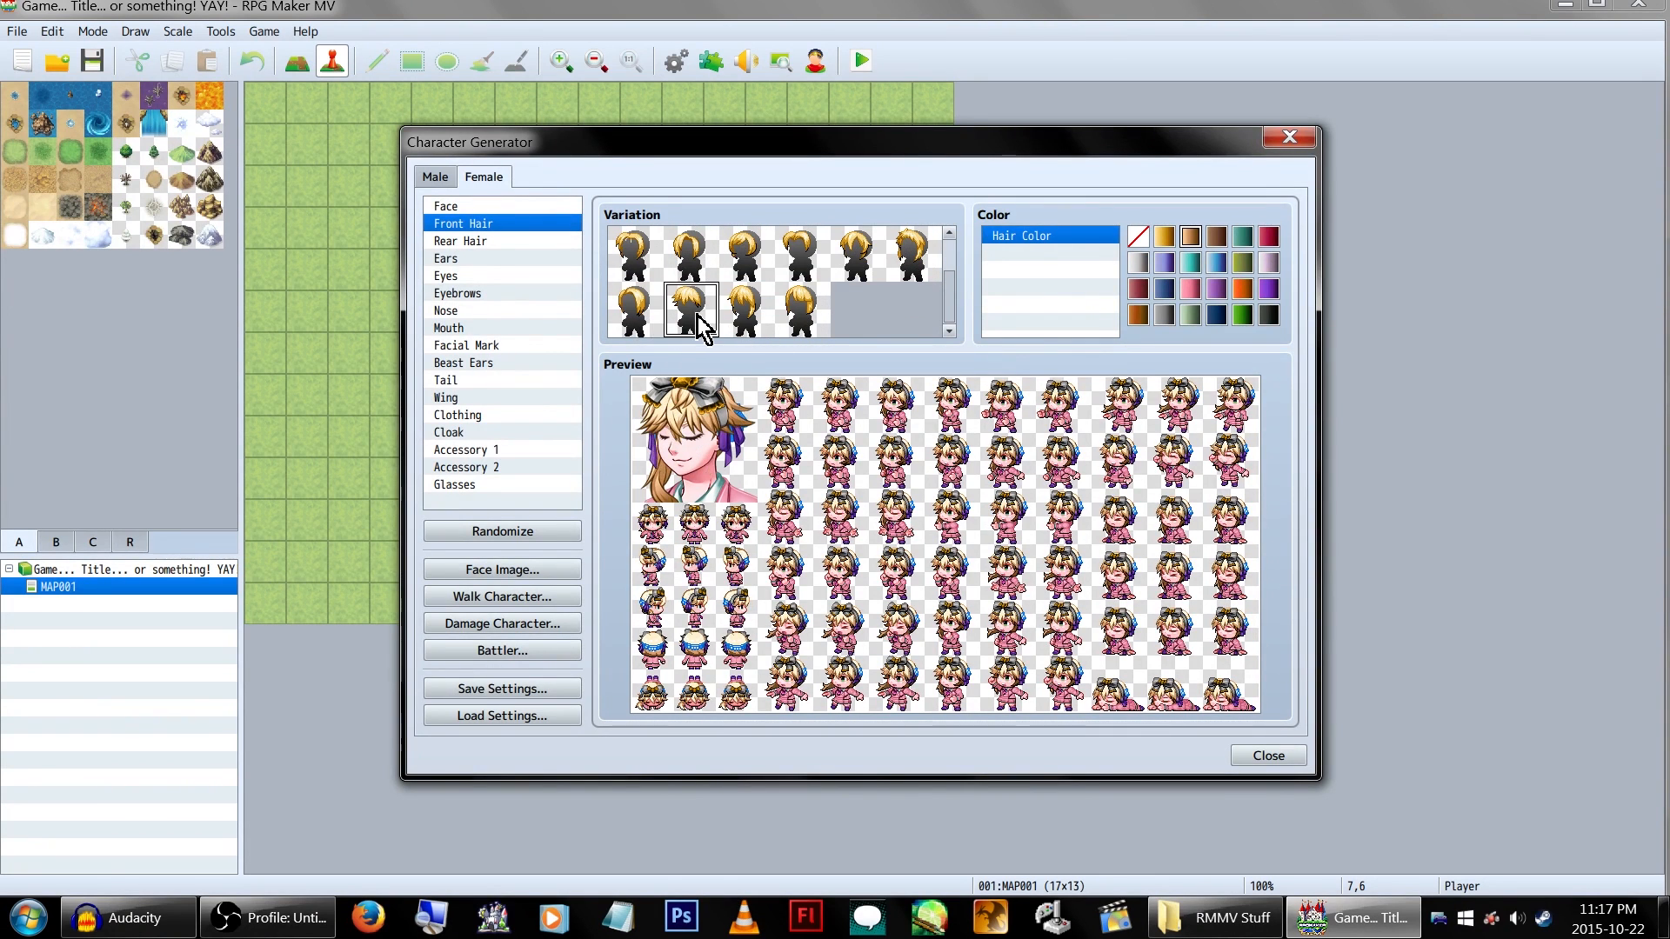
{"action": "left_click", "coordinate": [746, 313]}
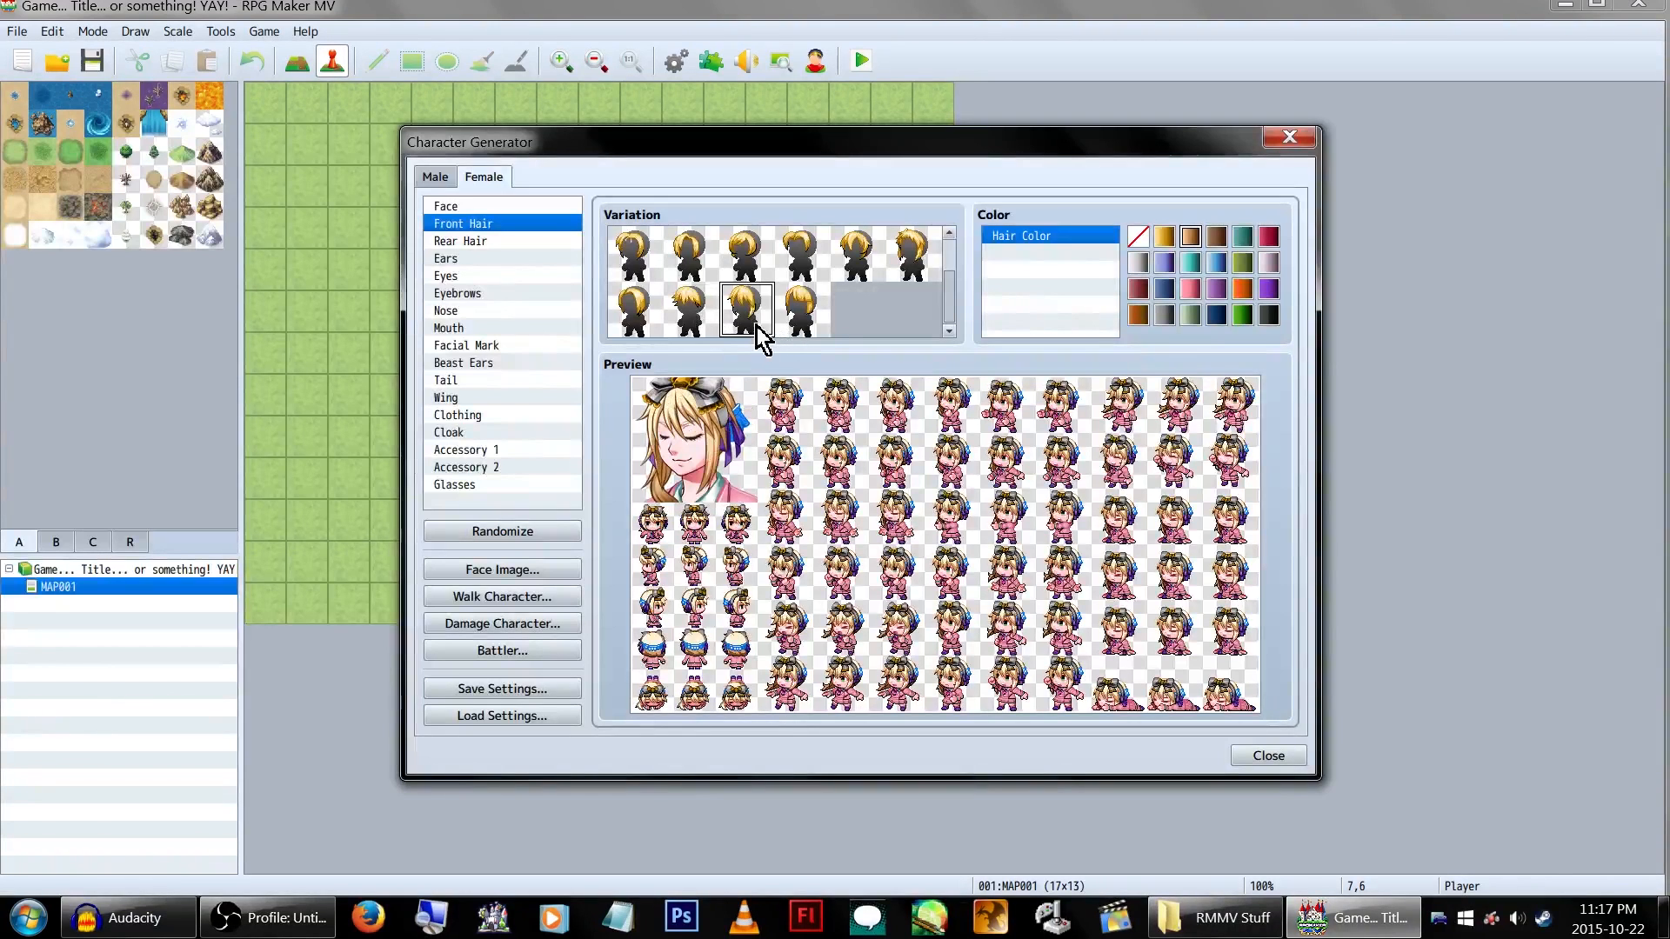
{"action": "scroll", "coordinate": [875, 347], "scroll_direction": "up", "scroll_amount": 2}
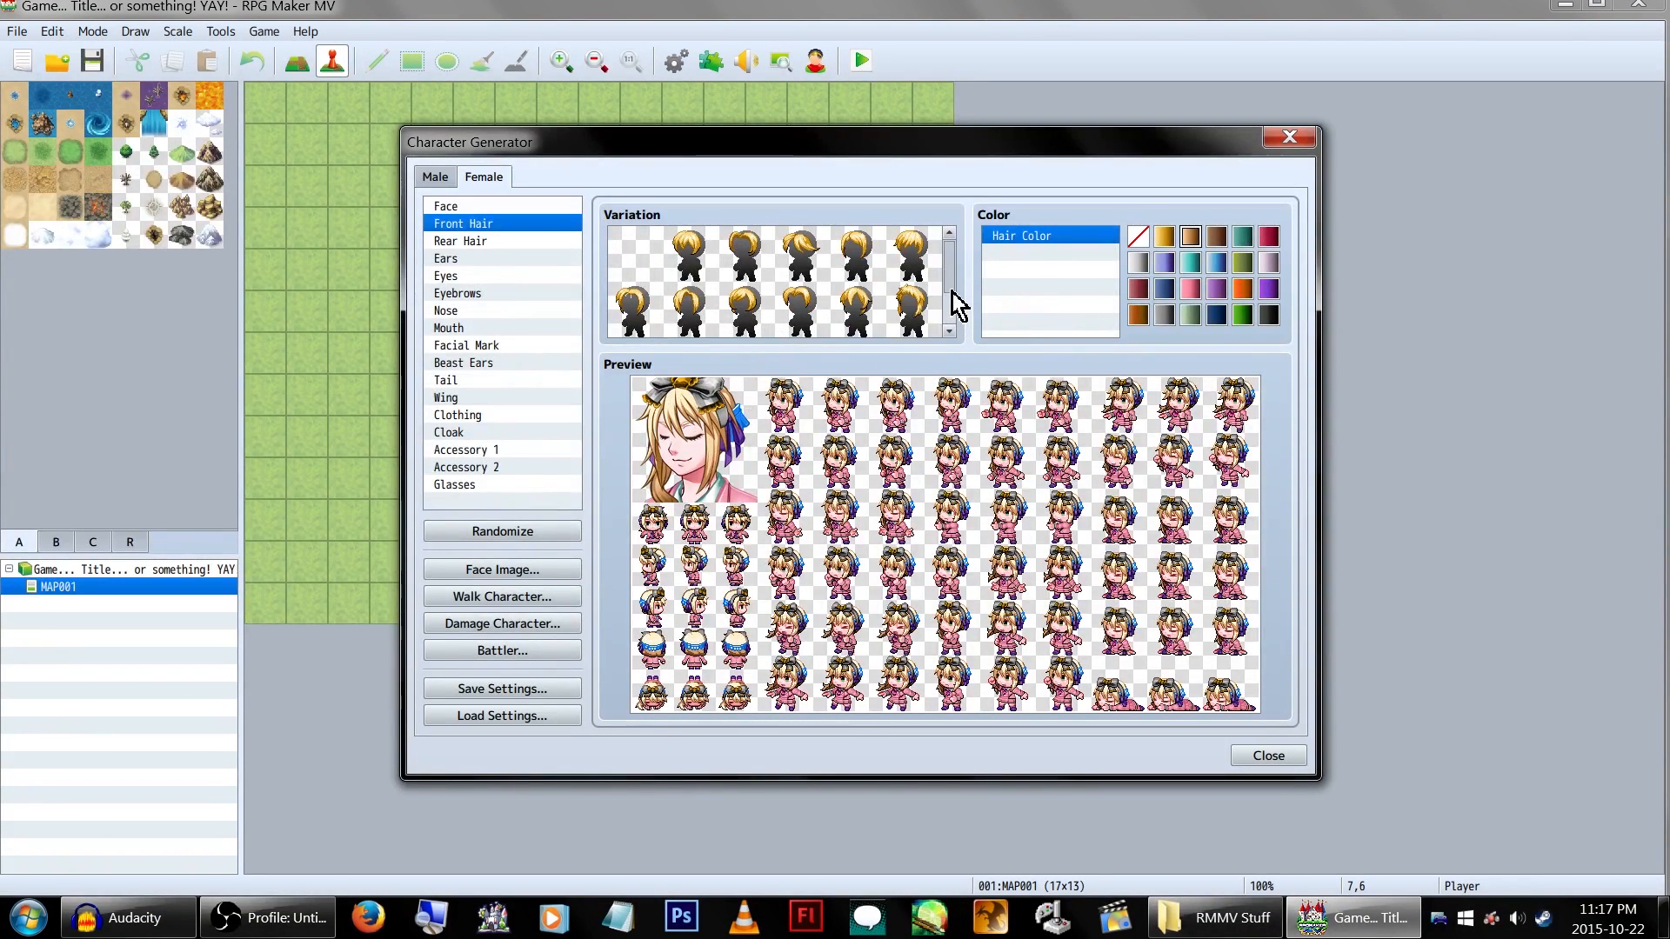
{"action": "left_click", "coordinate": [689, 257]}
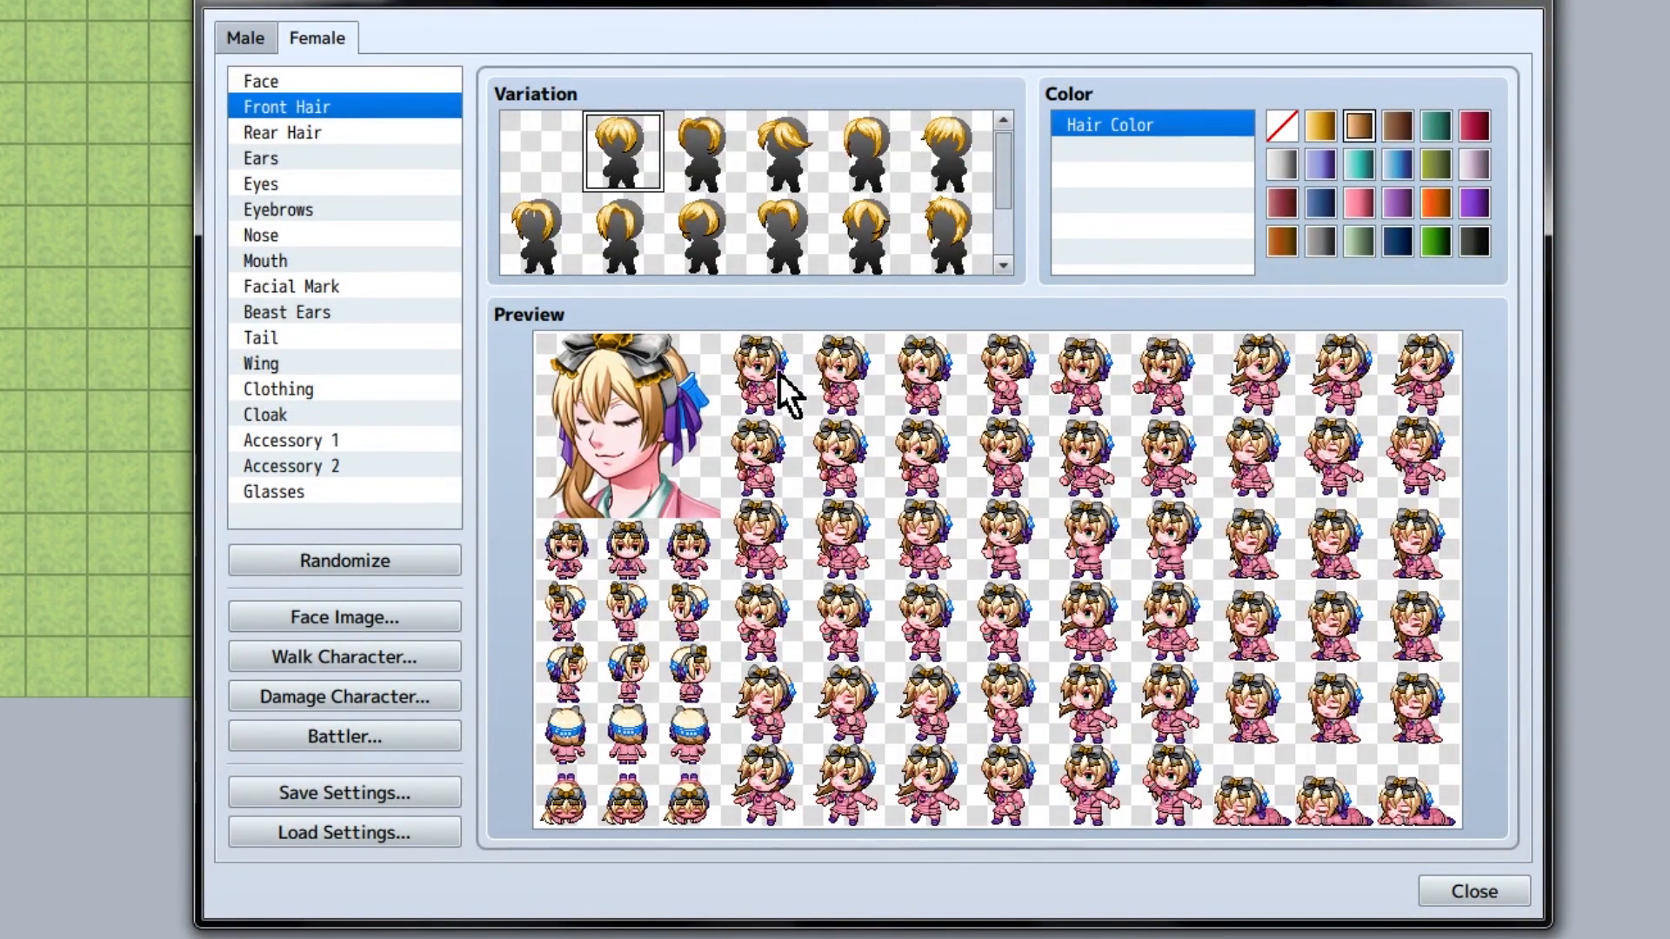
Step: Tint the hair dark blue and preview a range of front hairstyles
{"action": "left_click", "coordinate": [1396, 249]}
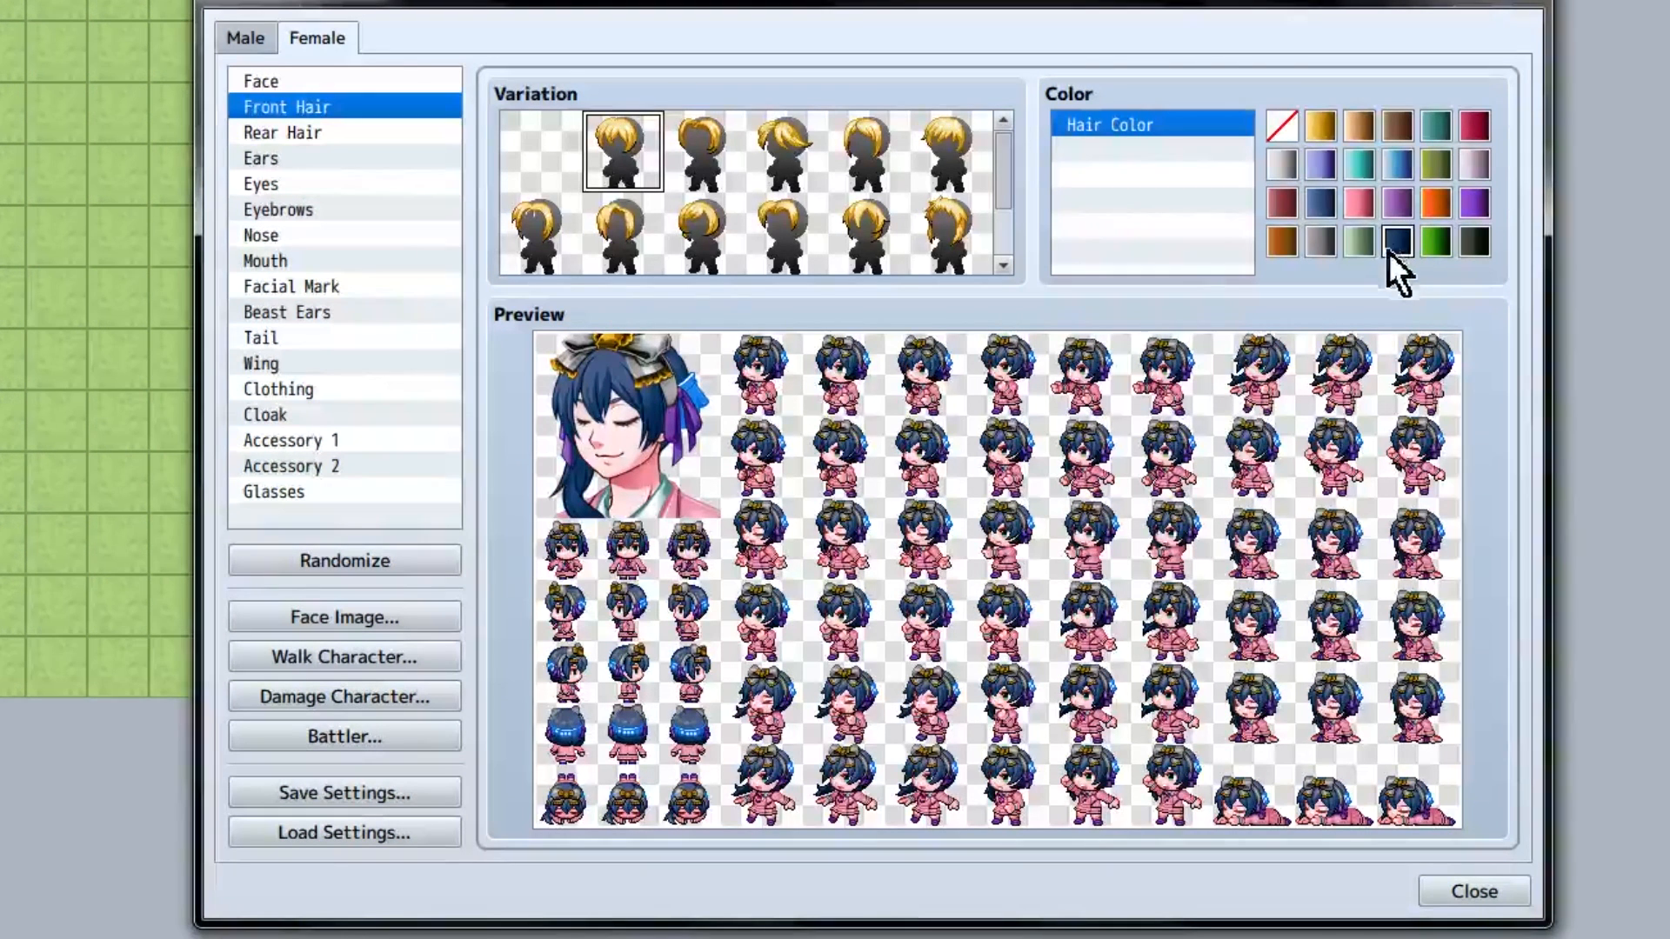
{"action": "scroll", "coordinate": [722, 253], "scroll_direction": "down", "scroll_amount": 1}
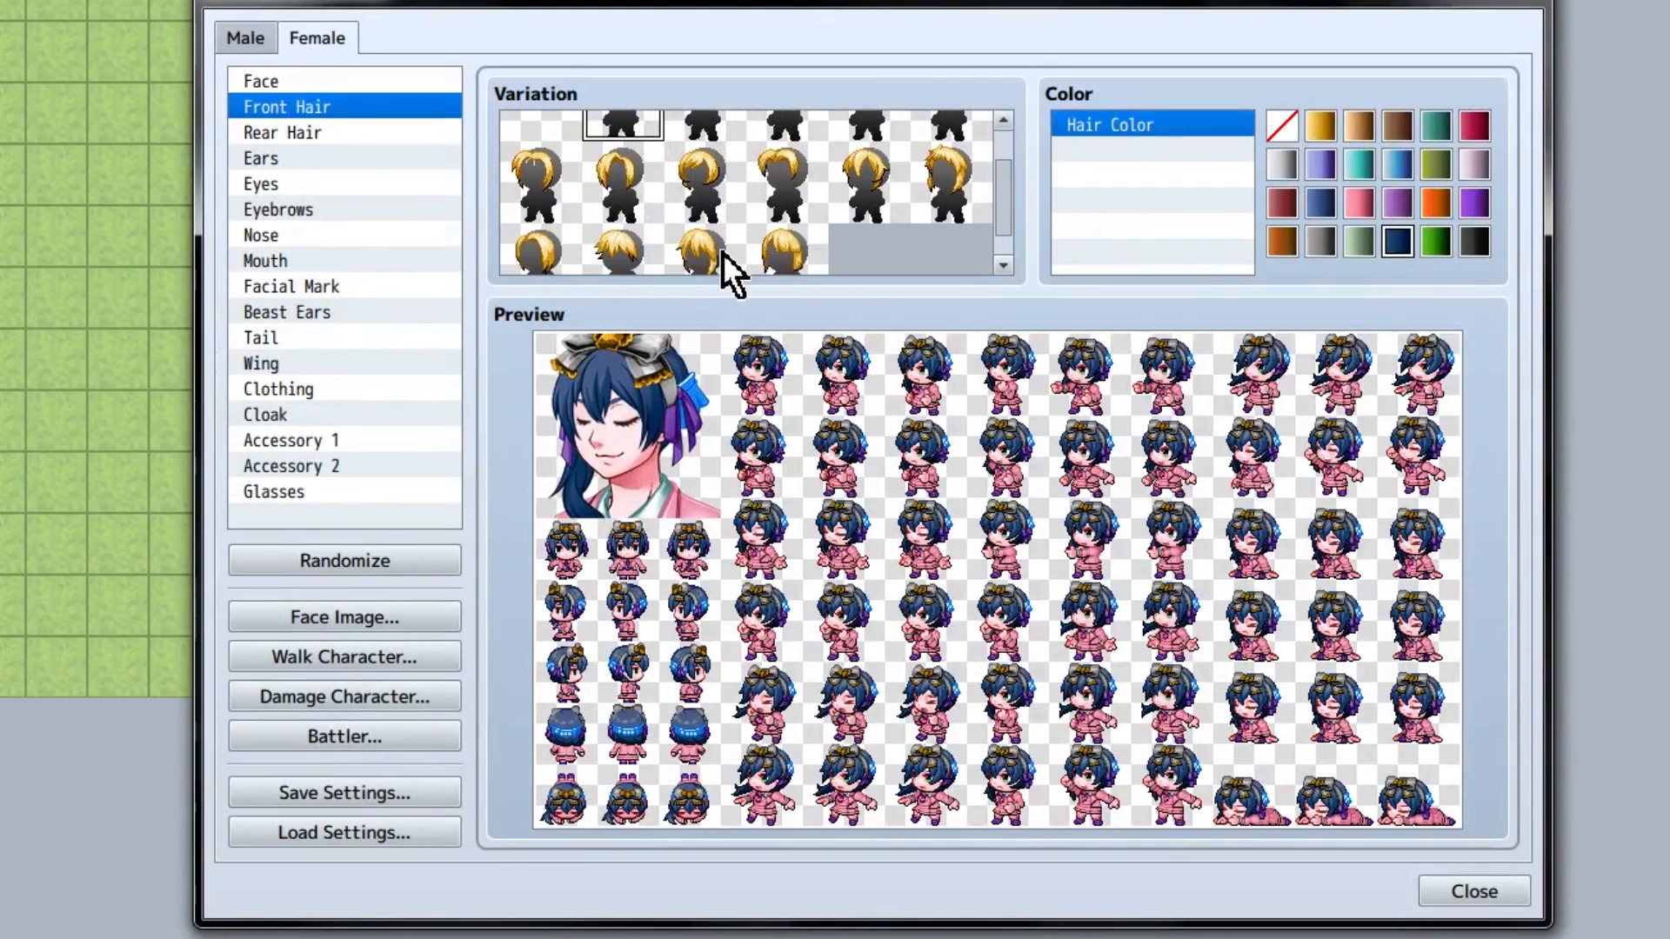
{"action": "scroll", "coordinate": [722, 252], "scroll_direction": "down", "scroll_amount": 1}
{"action": "left_click", "coordinate": [614, 237]}
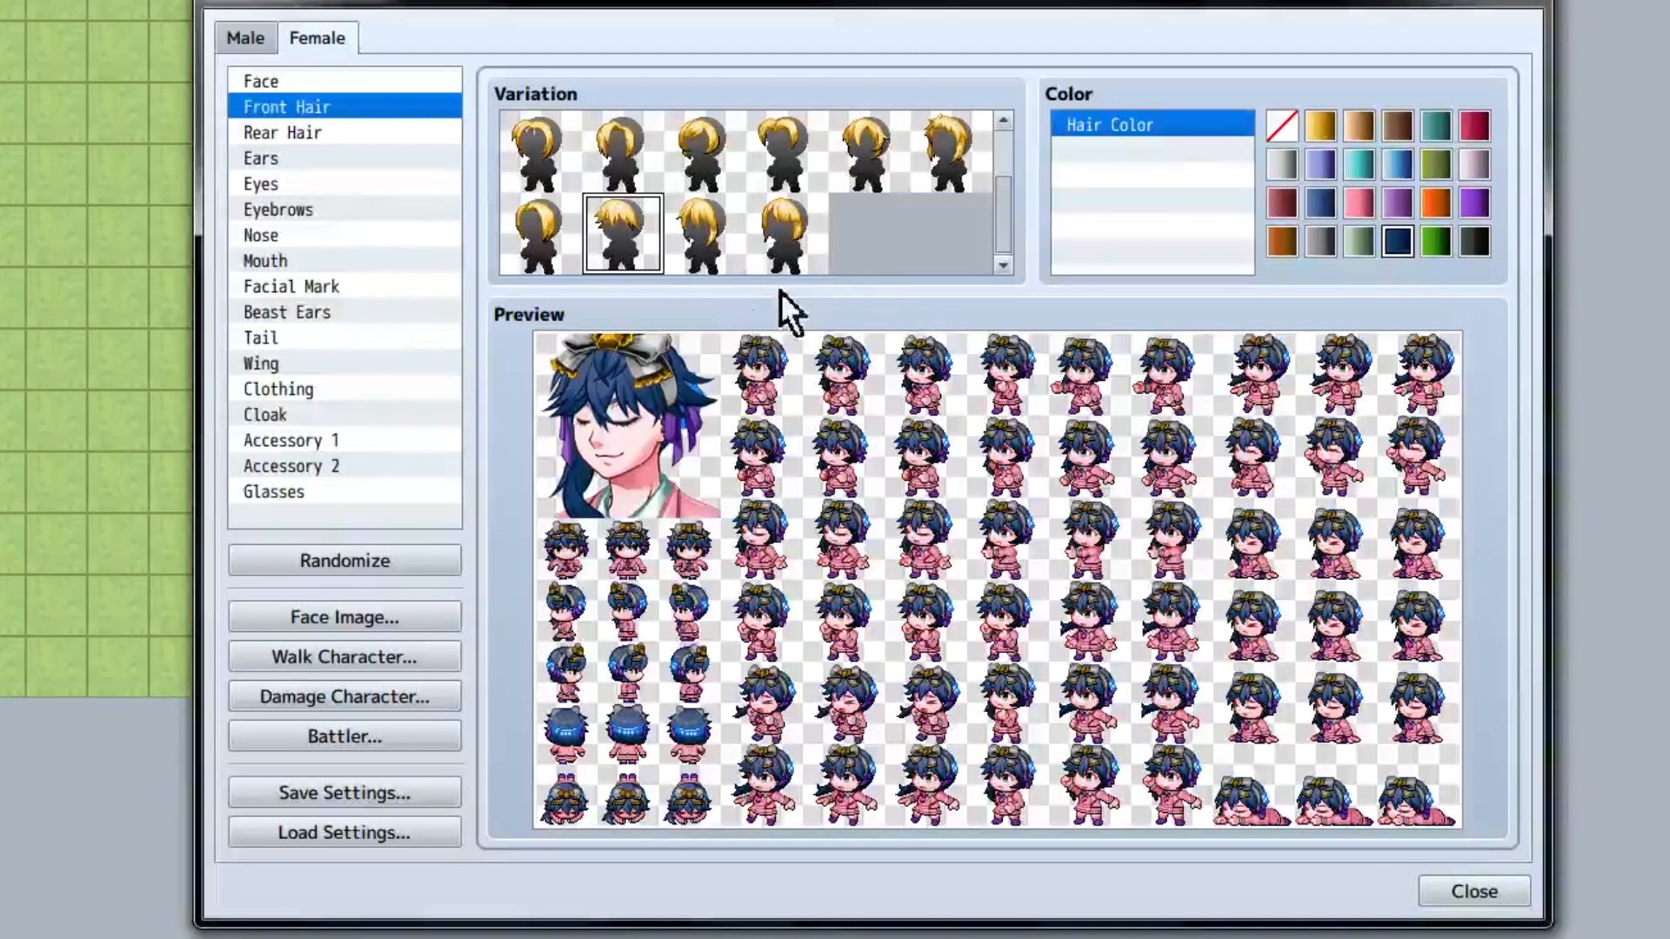
{"action": "left_click", "coordinate": [701, 238]}
{"action": "left_click", "coordinate": [789, 235]}
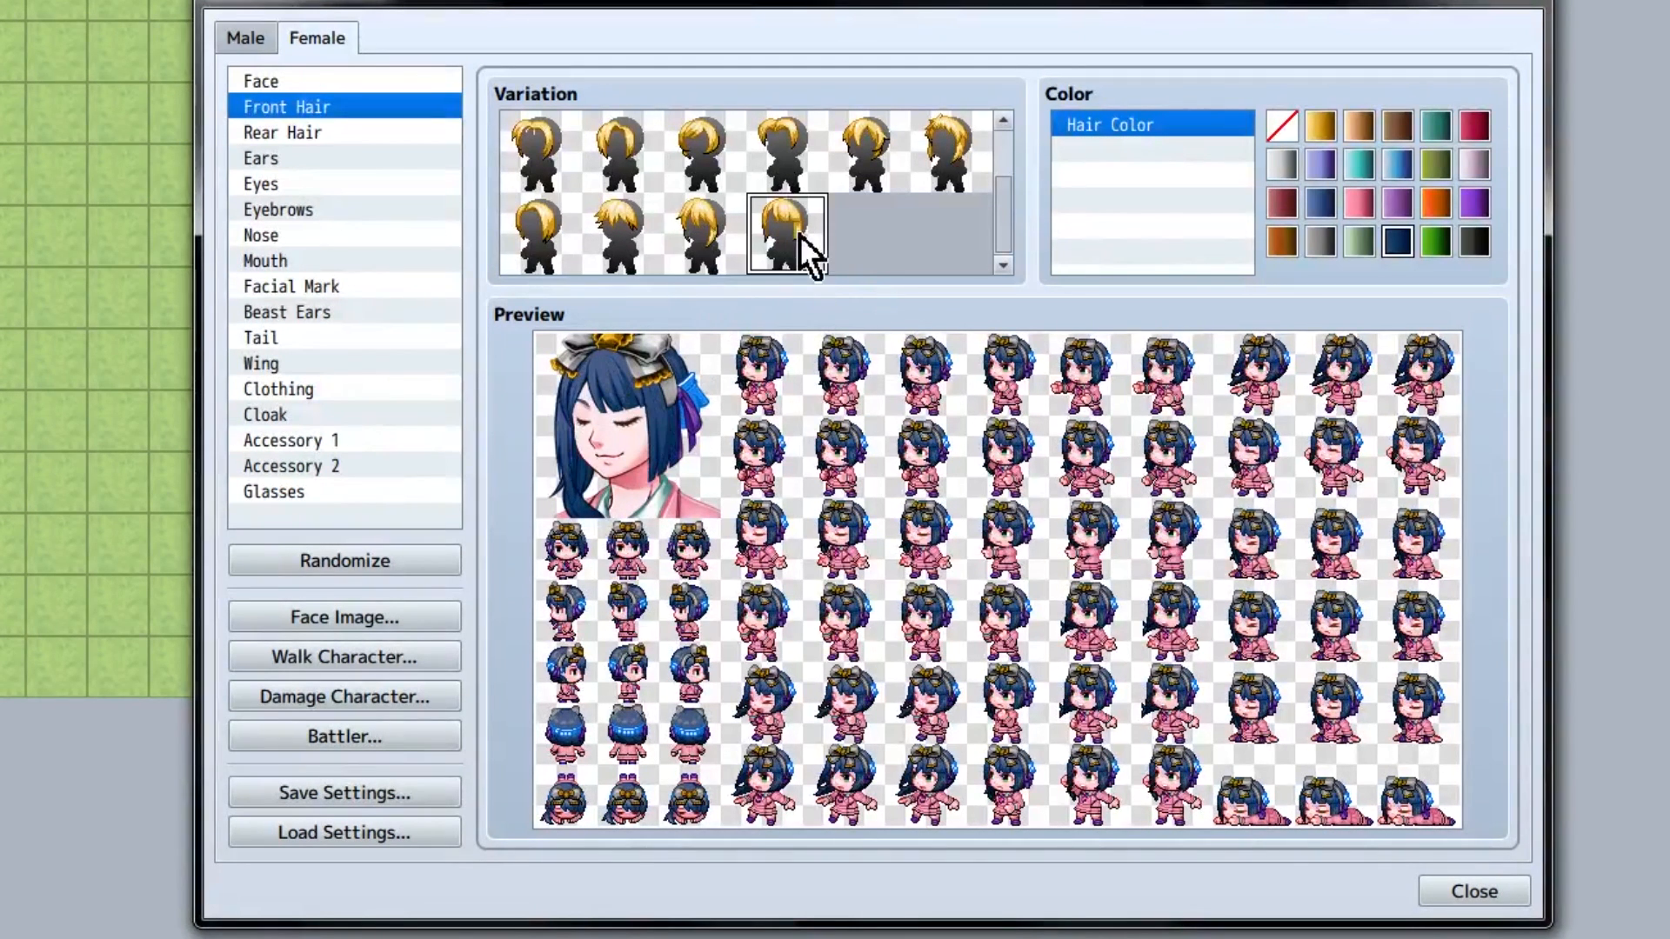
{"action": "scroll", "coordinate": [751, 242], "scroll_direction": "up", "scroll_amount": 1}
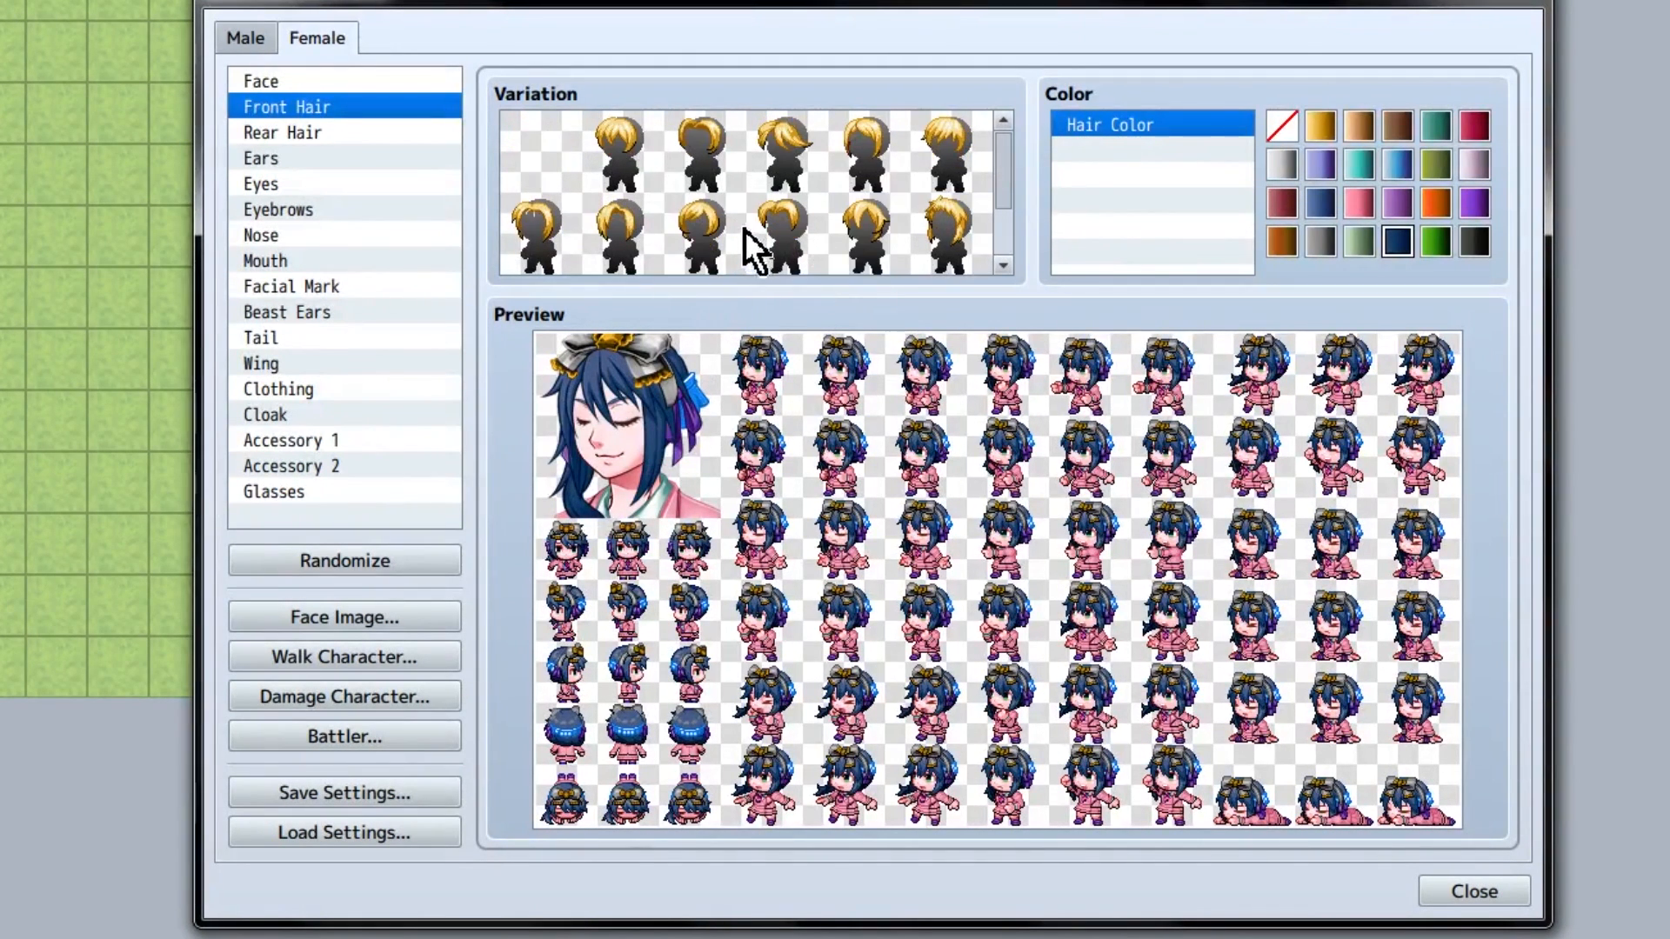
{"action": "left_click", "coordinate": [622, 164]}
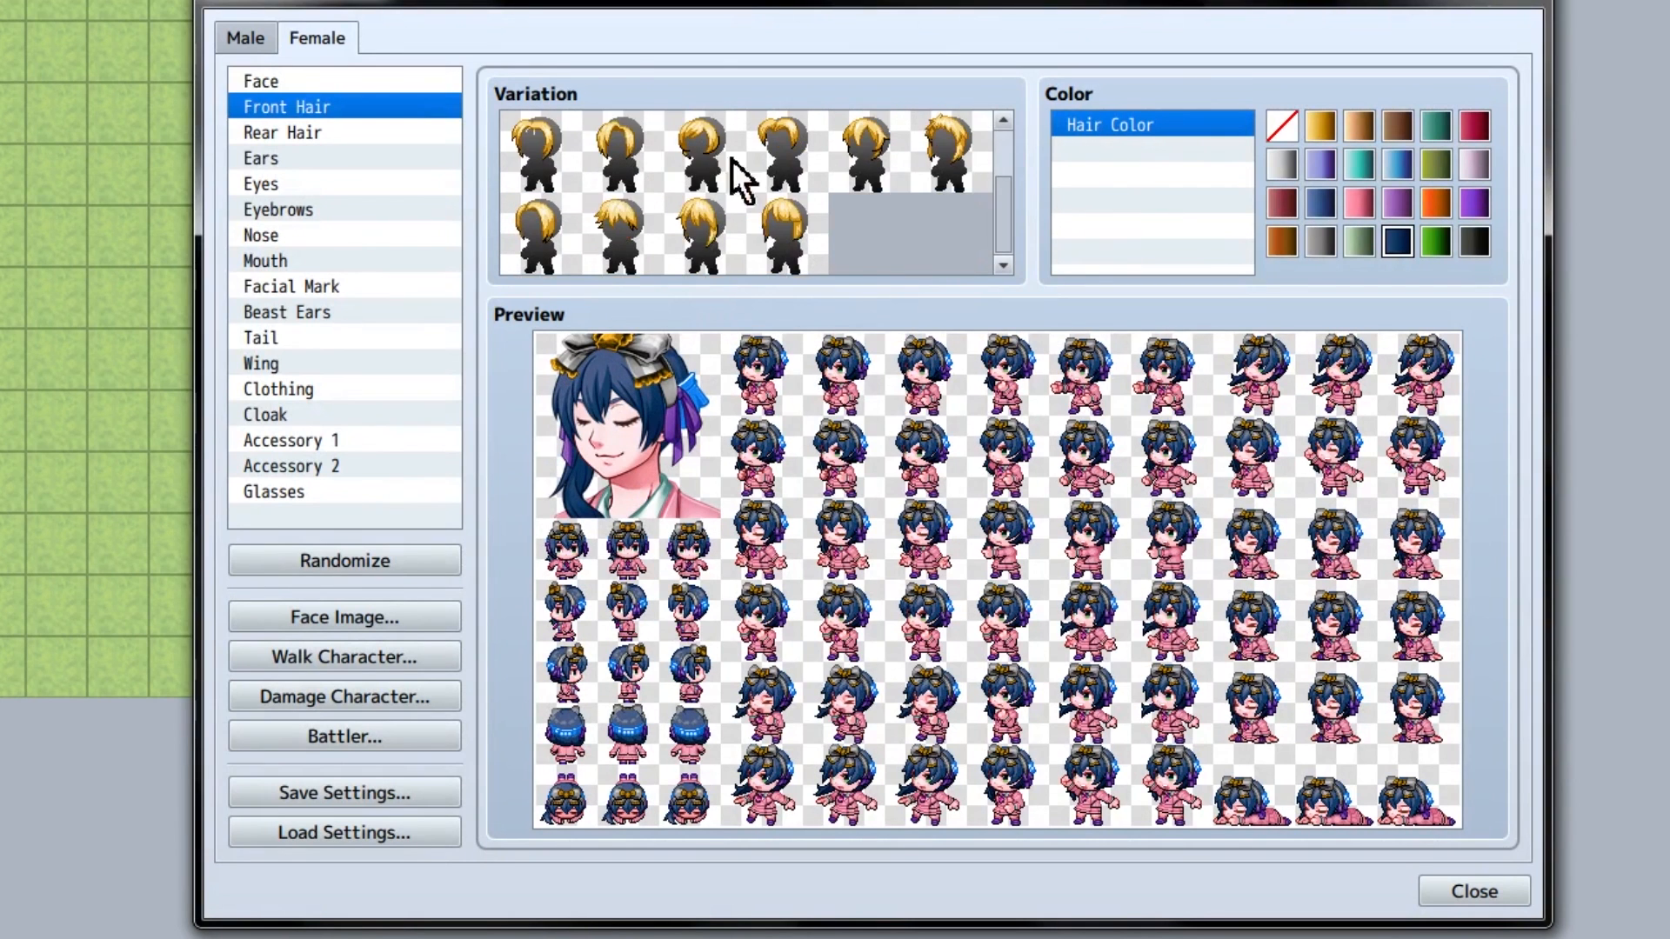
{"action": "left_click", "coordinate": [949, 157]}
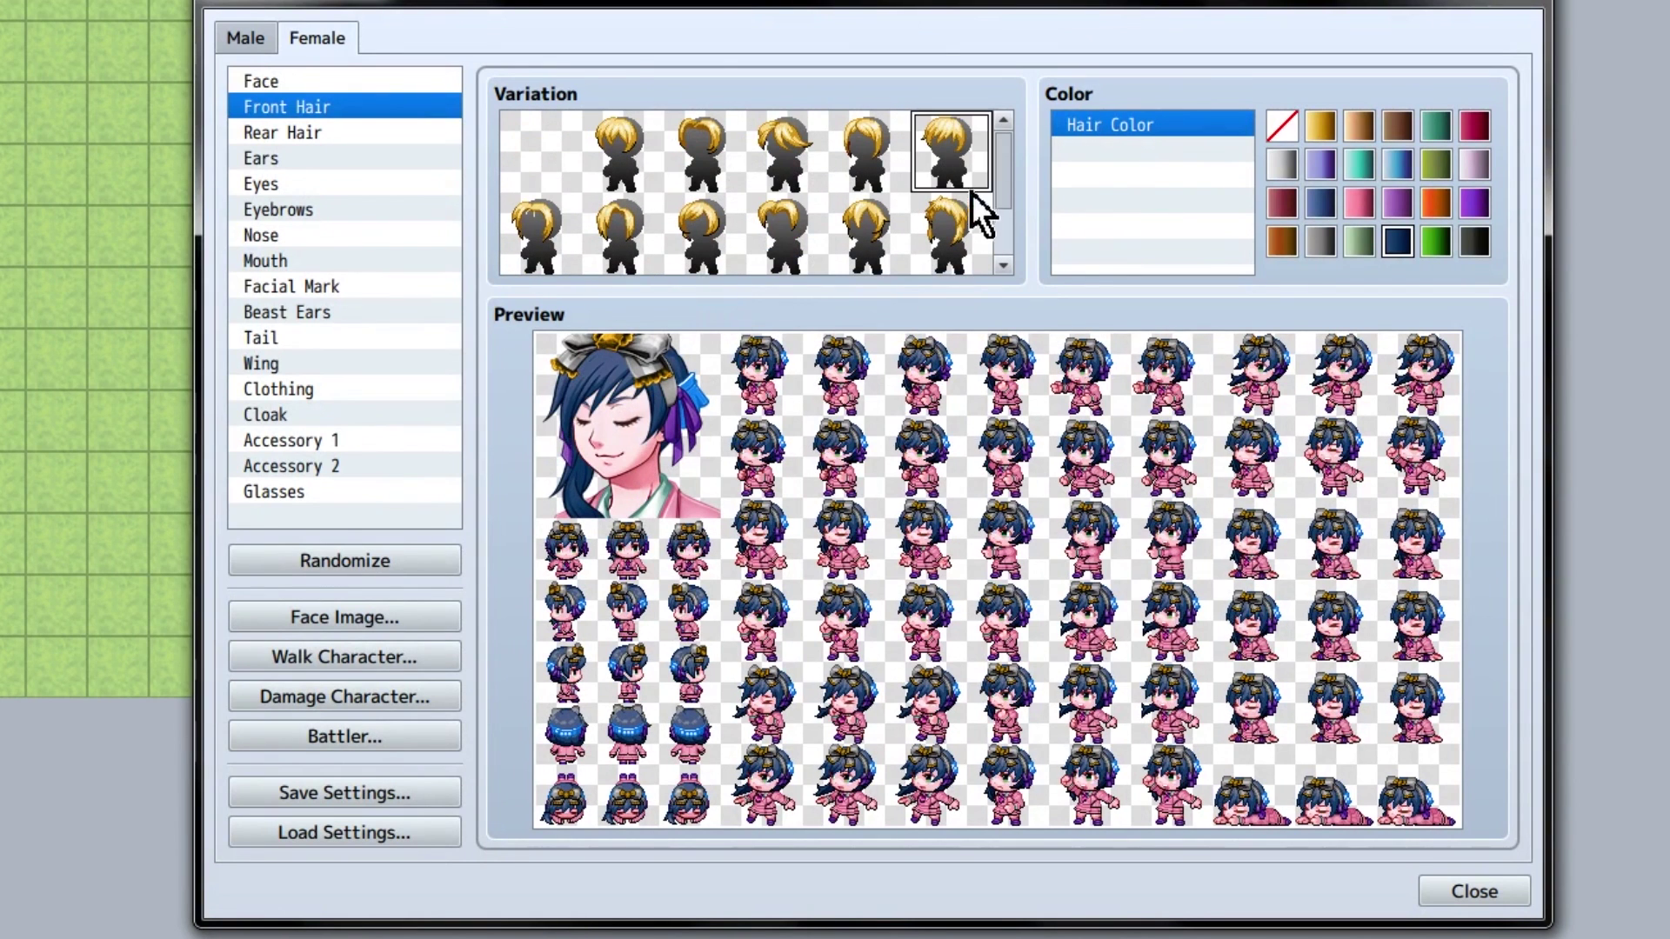
{"action": "left_click", "coordinate": [949, 236]}
{"action": "scroll", "coordinate": [900, 228], "scroll_direction": "down", "scroll_amount": 1}
{"action": "left_click", "coordinate": [859, 222]}
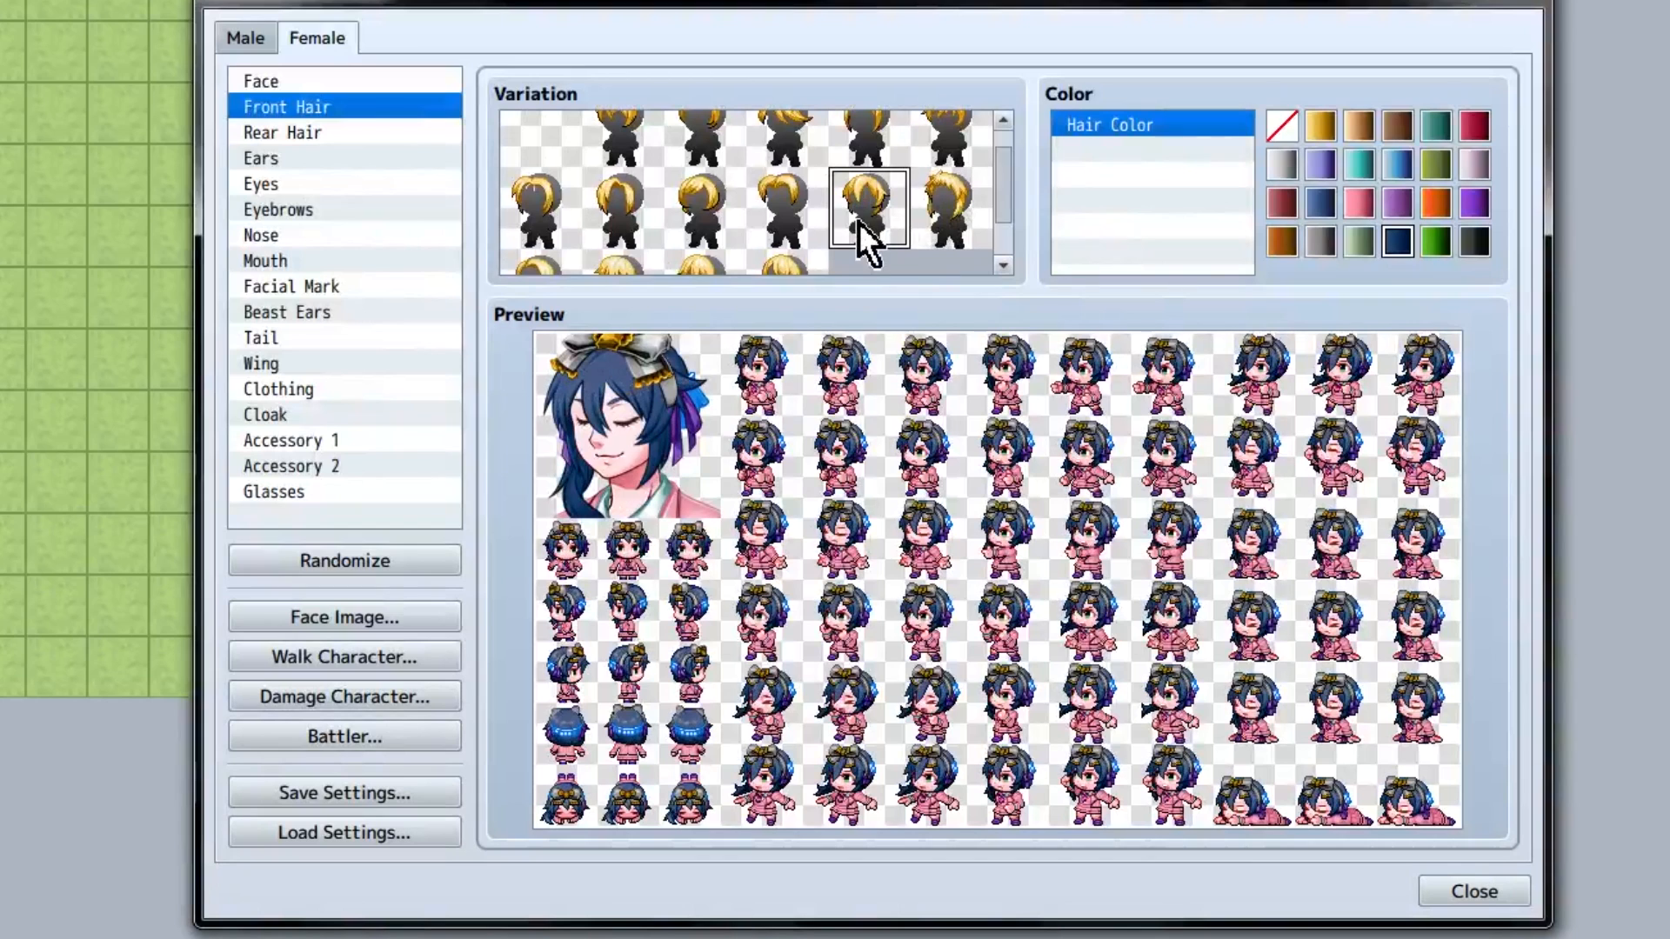
{"action": "scroll", "coordinate": [860, 222], "scroll_direction": "down", "scroll_amount": 2}
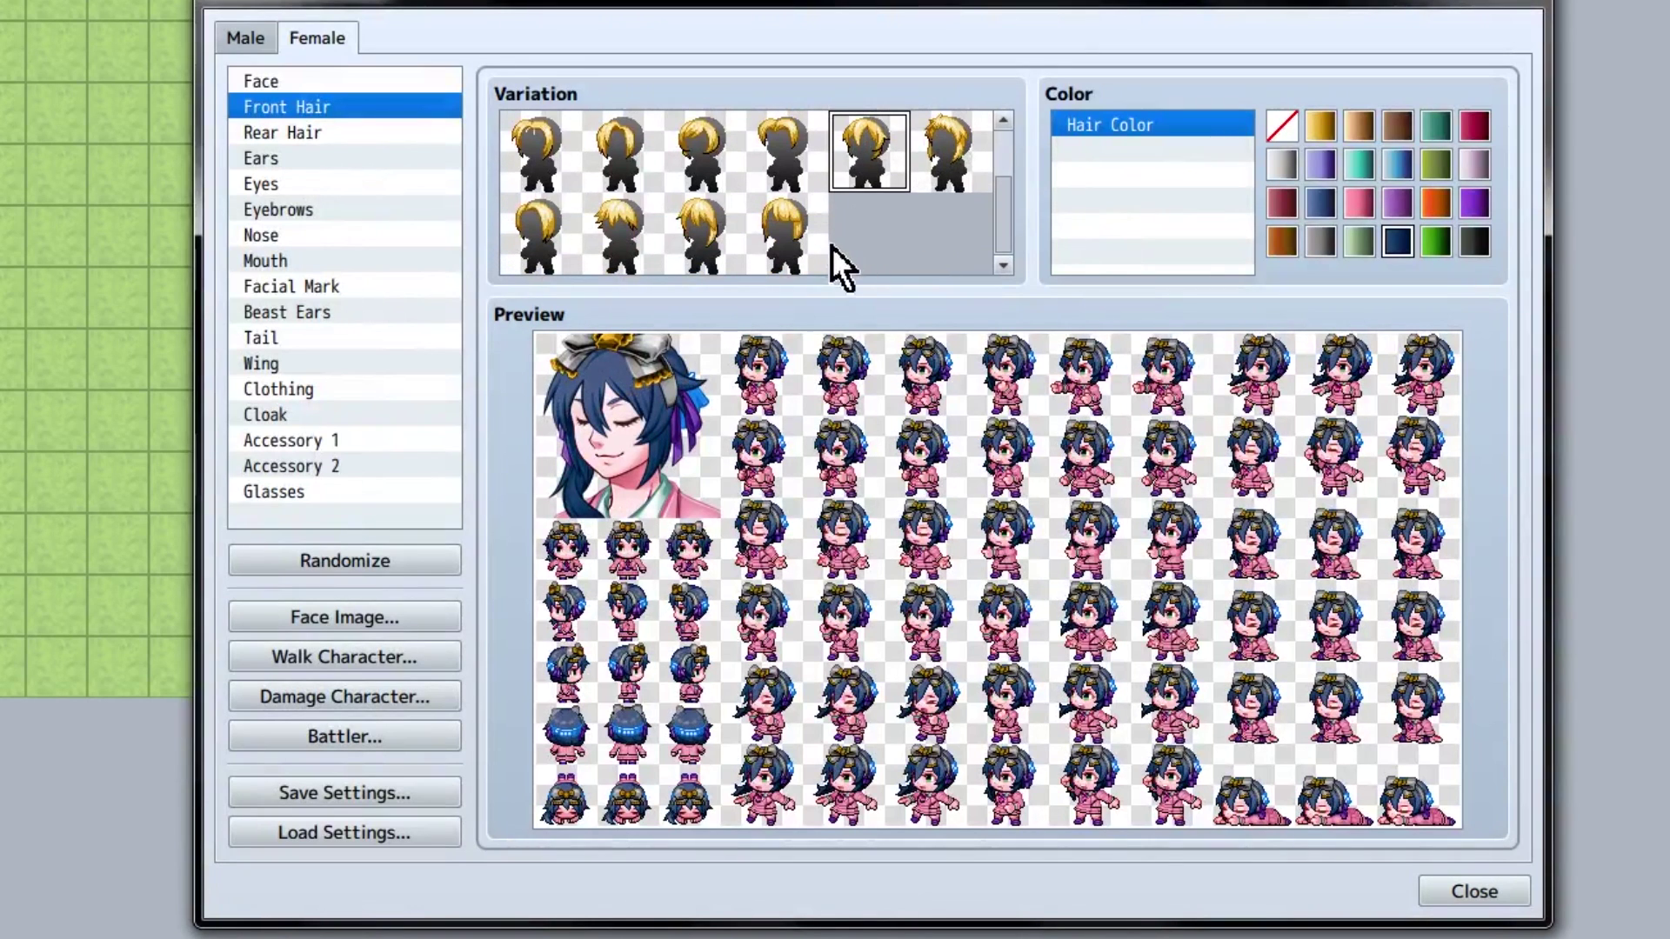
Step: Settle on a new front hairstyle coloured navy blue, then move to rear hair
{"action": "left_click", "coordinate": [779, 234]}
{"action": "left_click", "coordinate": [710, 229]}
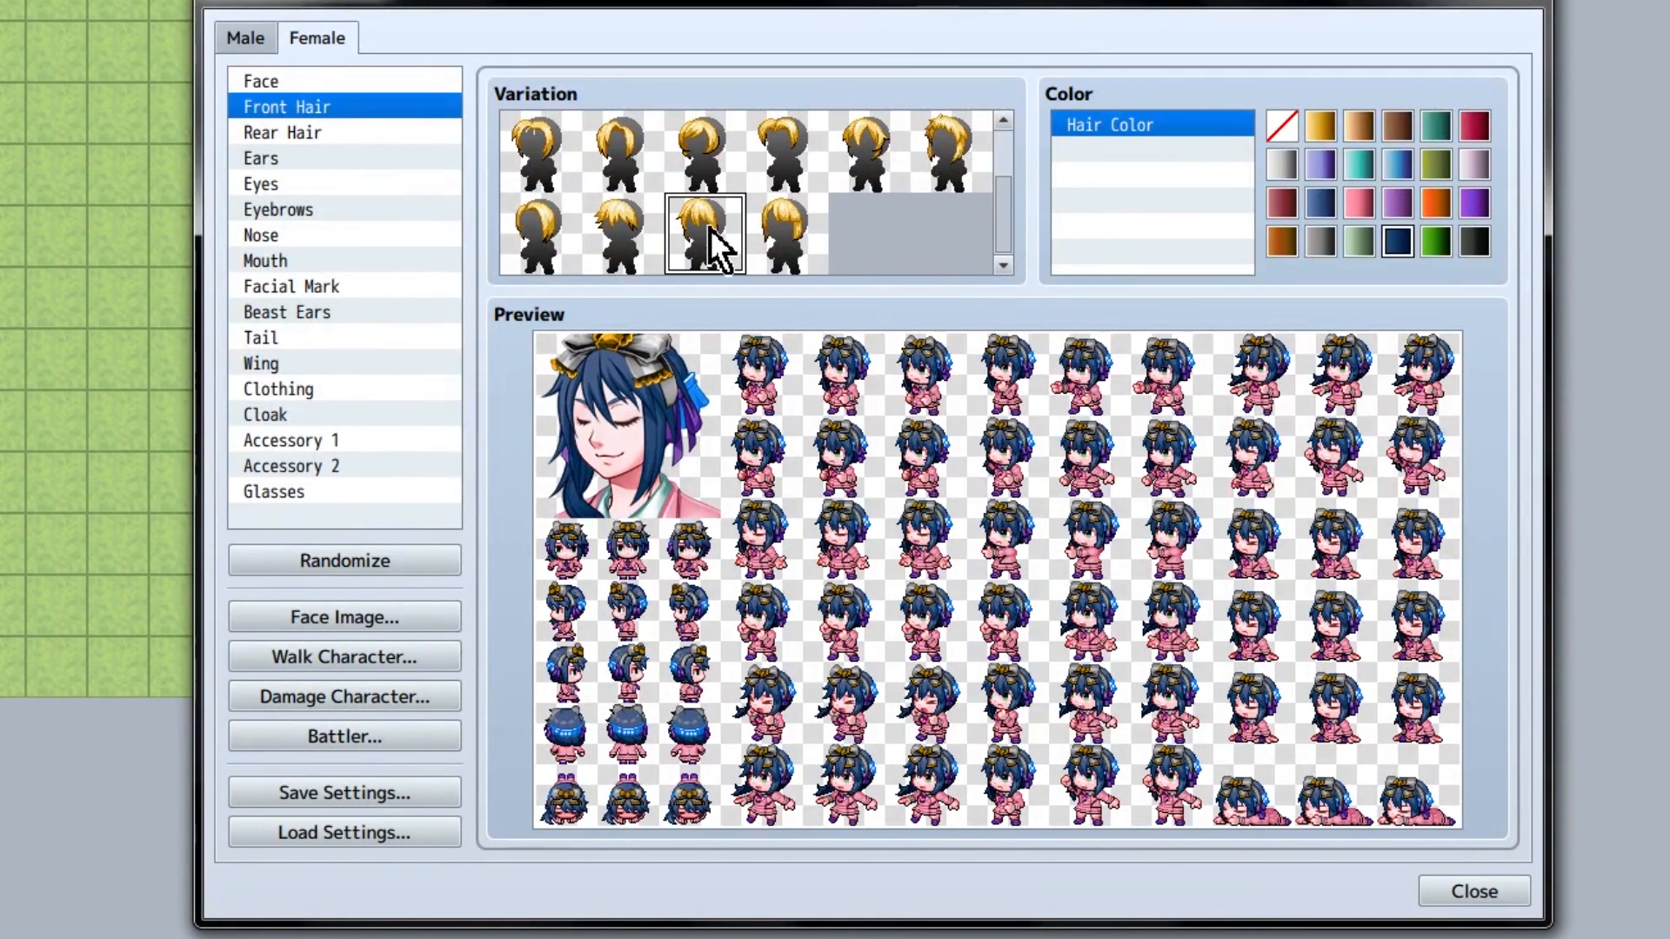
{"action": "left_click", "coordinate": [626, 235]}
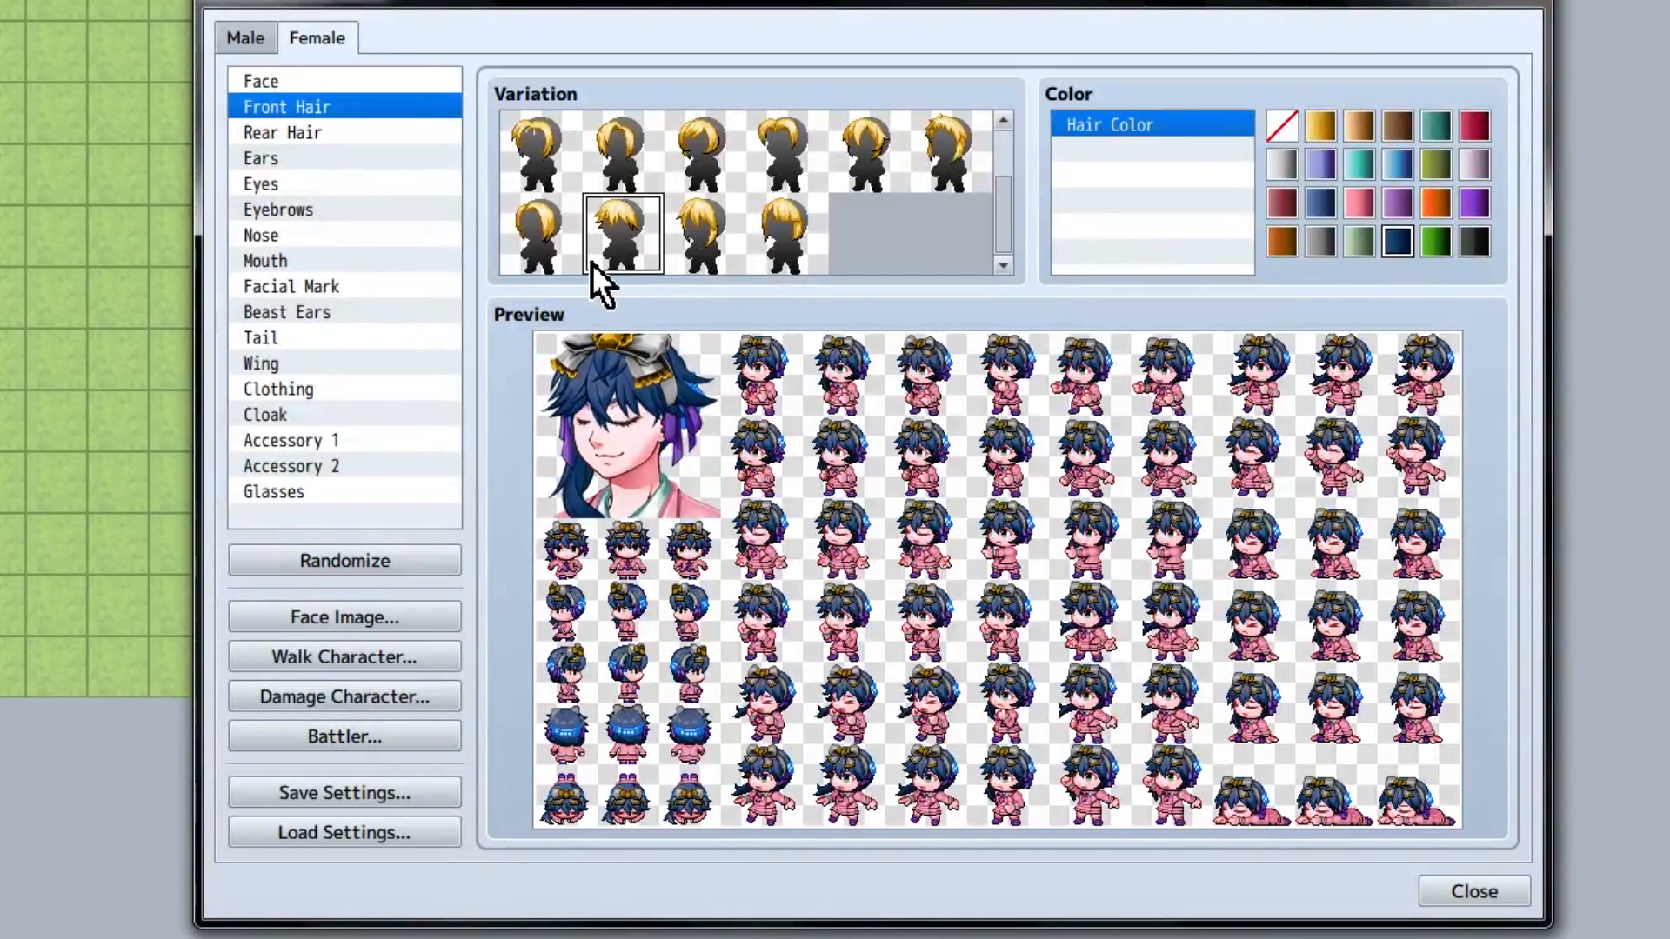
{"action": "left_click", "coordinate": [704, 242]}
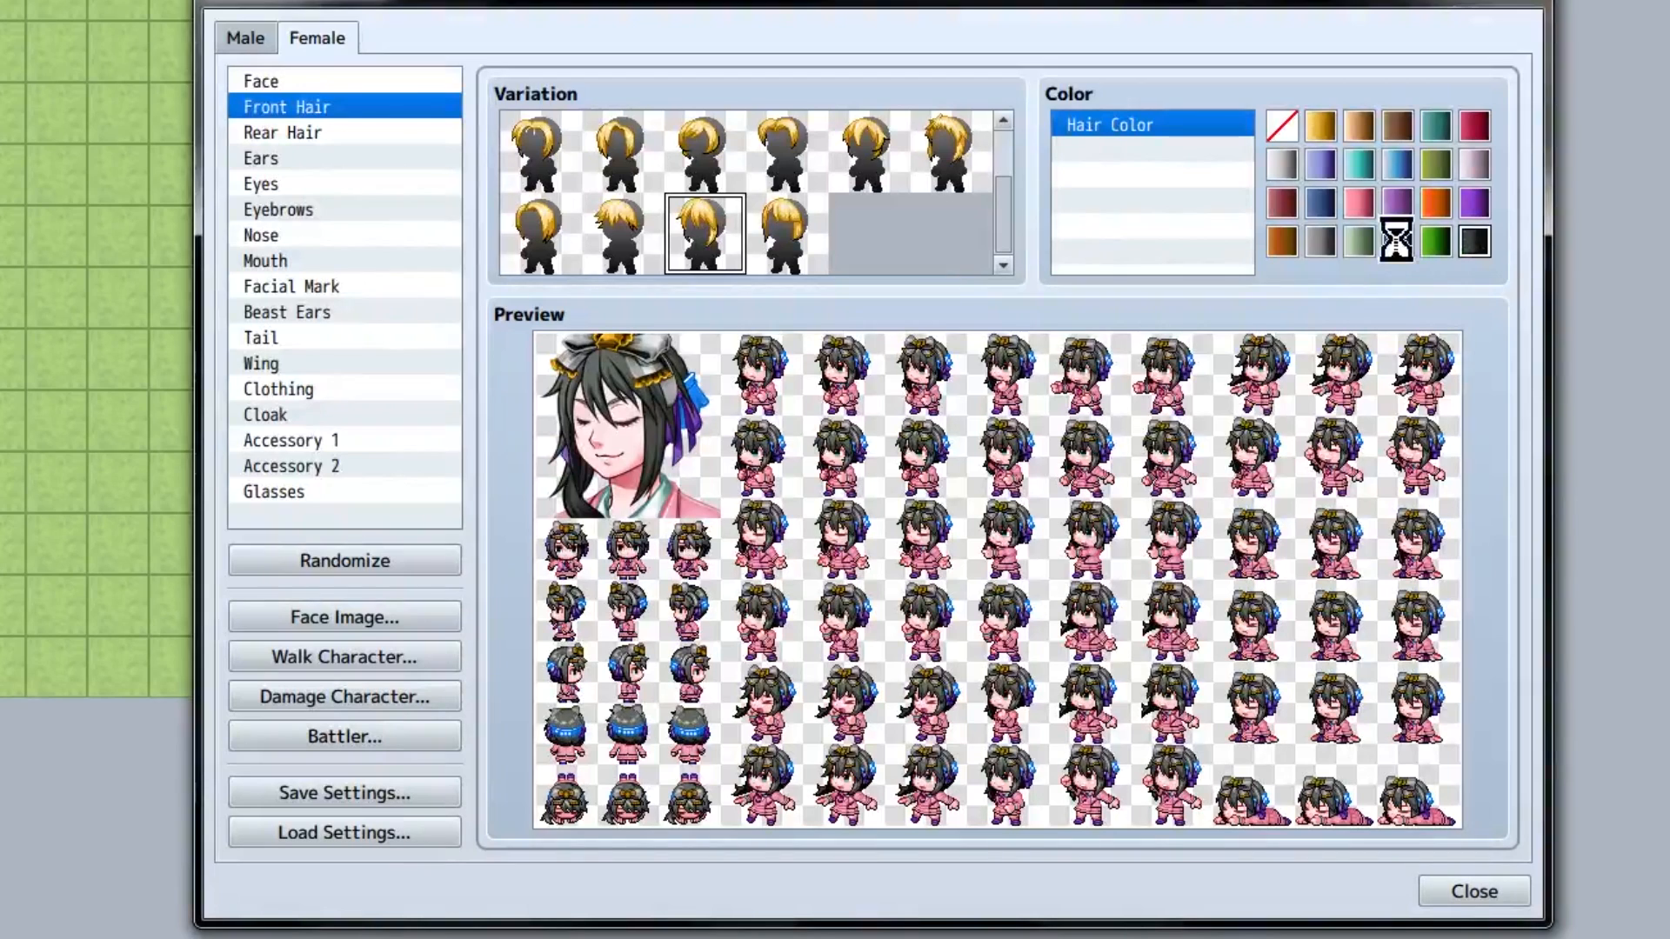
{"action": "left_click", "coordinate": [1320, 202]}
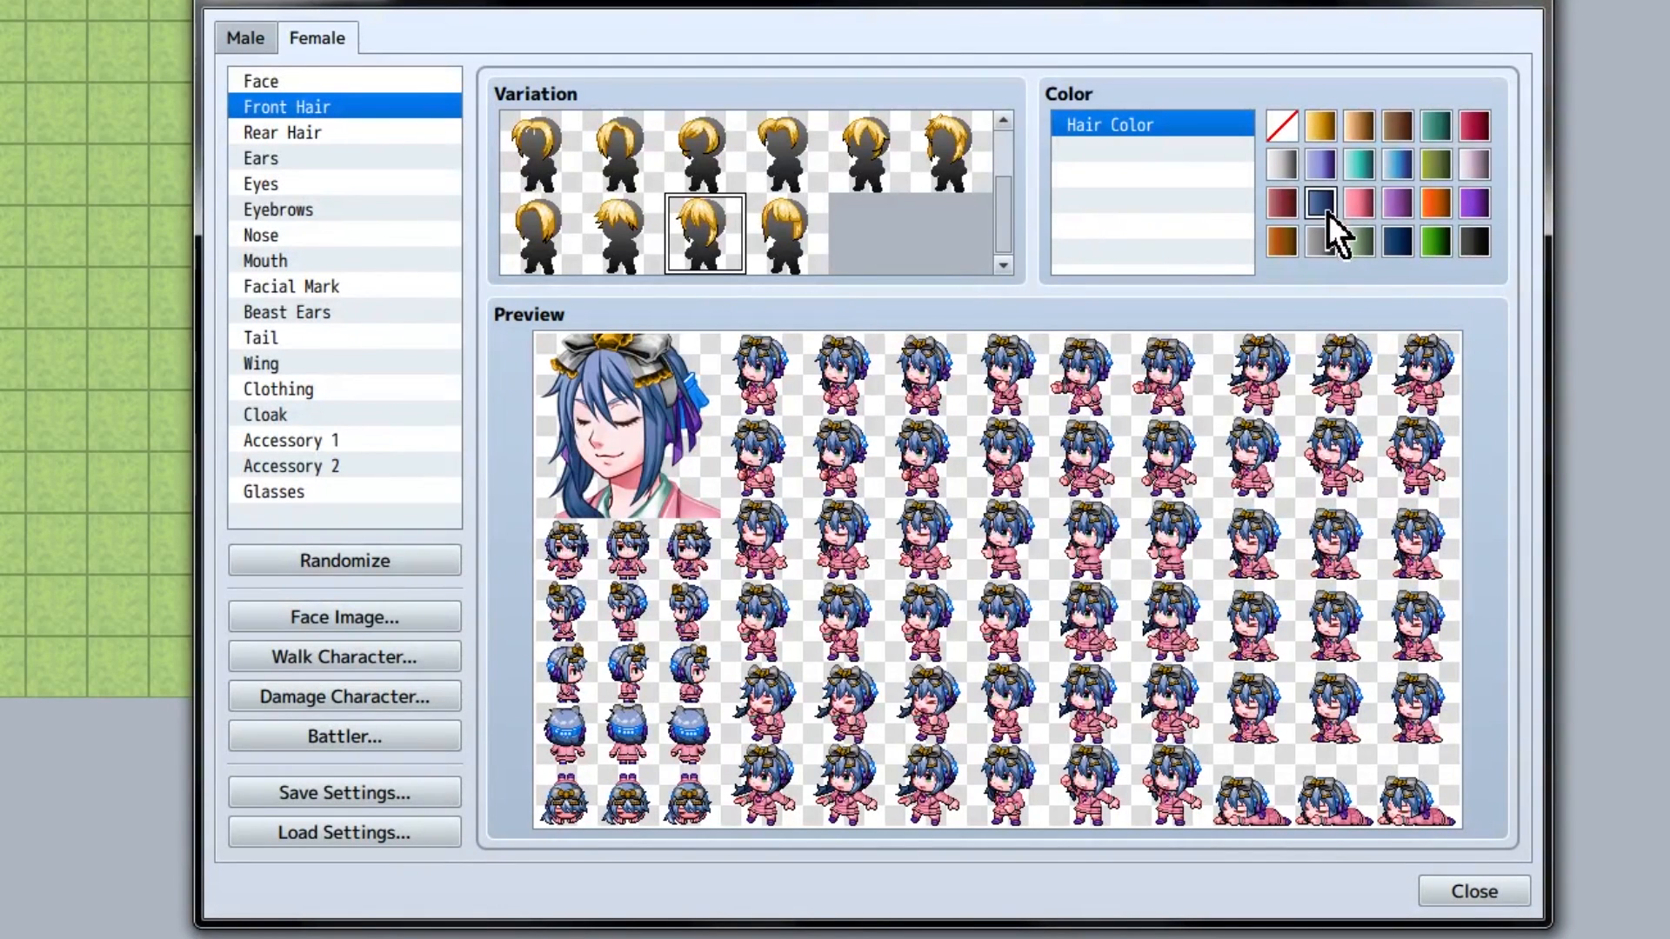
{"action": "left_click", "coordinate": [1399, 244]}
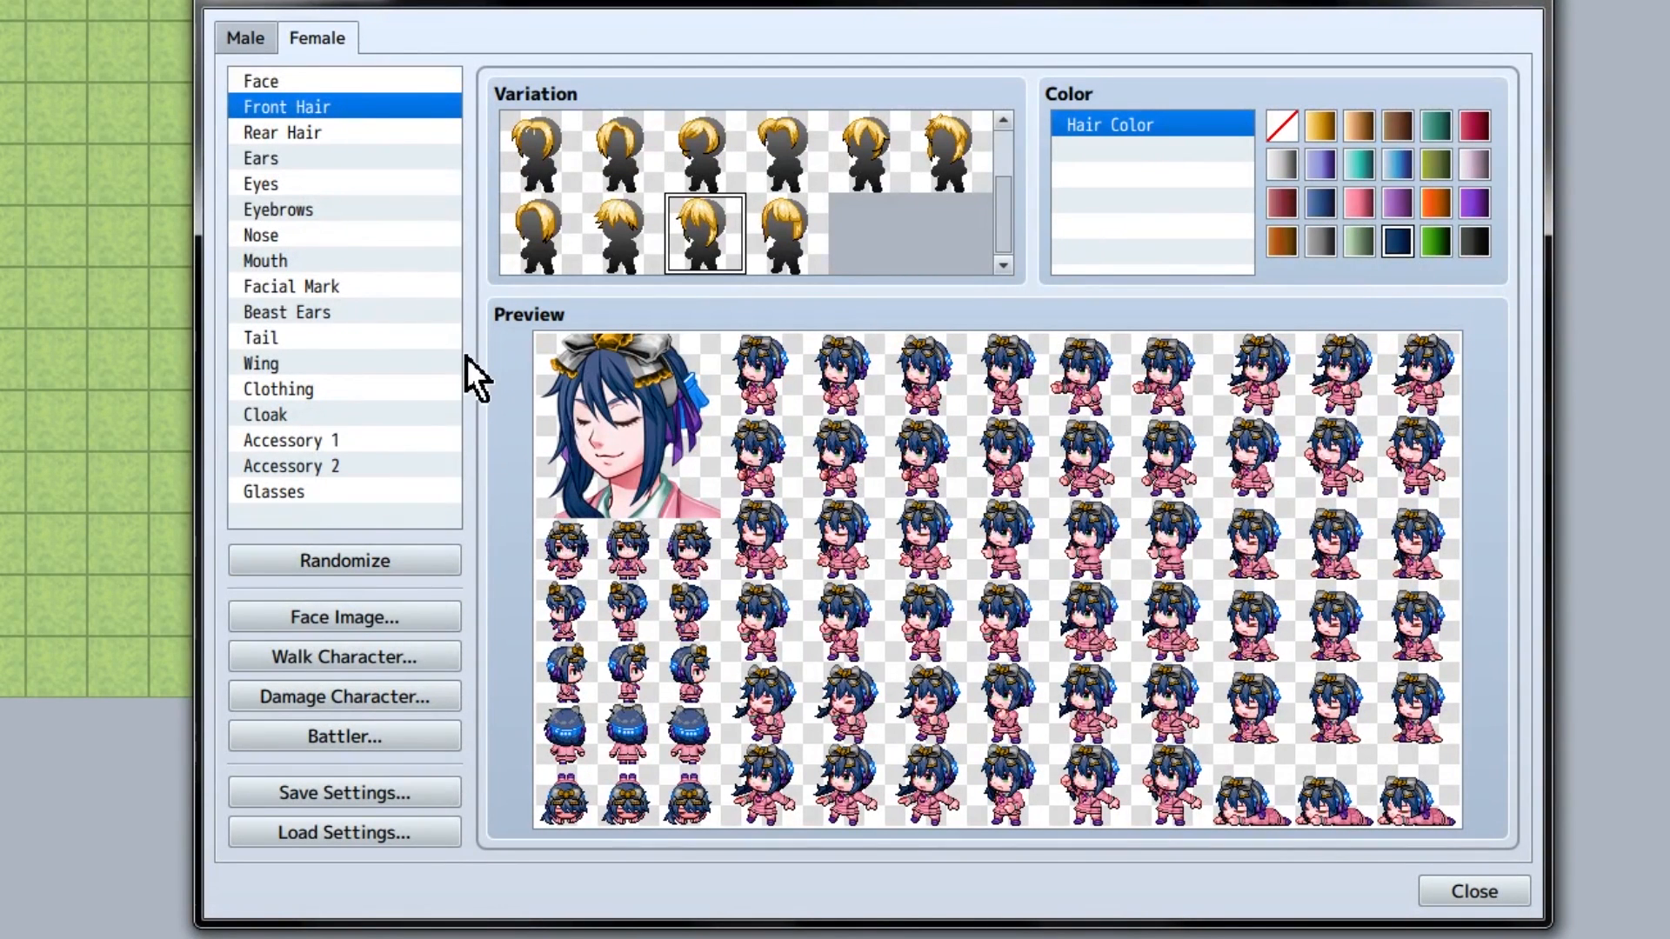
{"action": "left_click", "coordinate": [359, 129]}
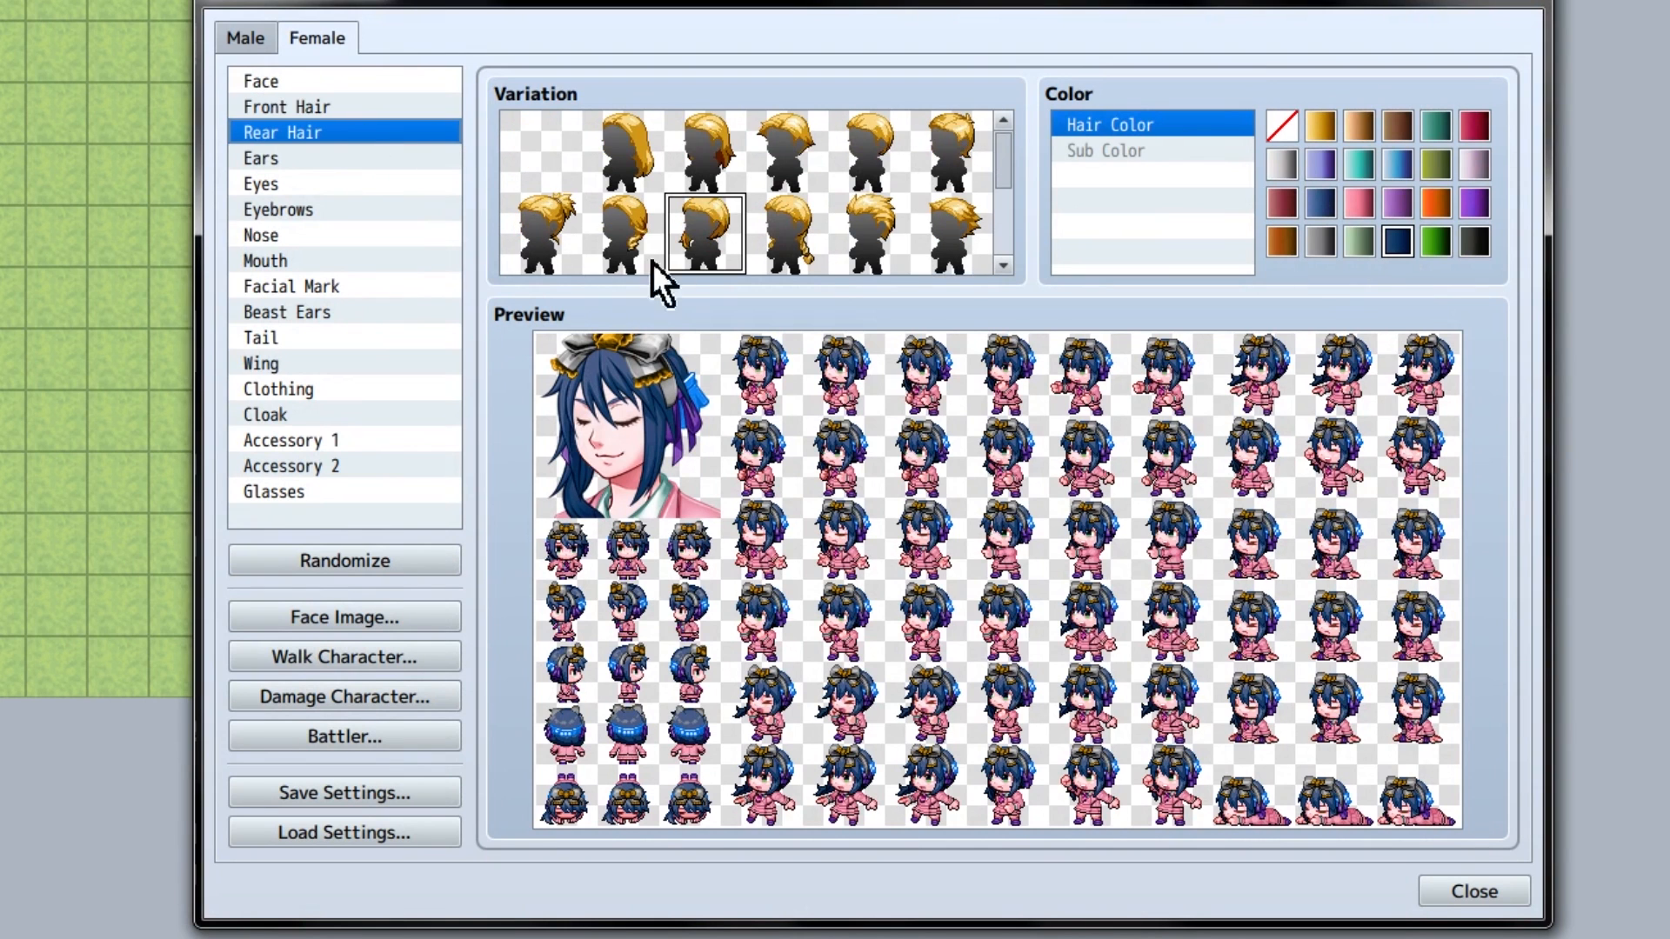
{"action": "scroll", "coordinate": [724, 221], "scroll_direction": "down", "scroll_amount": 1}
{"action": "scroll", "coordinate": [809, 228], "scroll_direction": "down", "scroll_amount": 1}
{"action": "scroll", "coordinate": [908, 236], "scroll_direction": "down", "scroll_amount": 1}
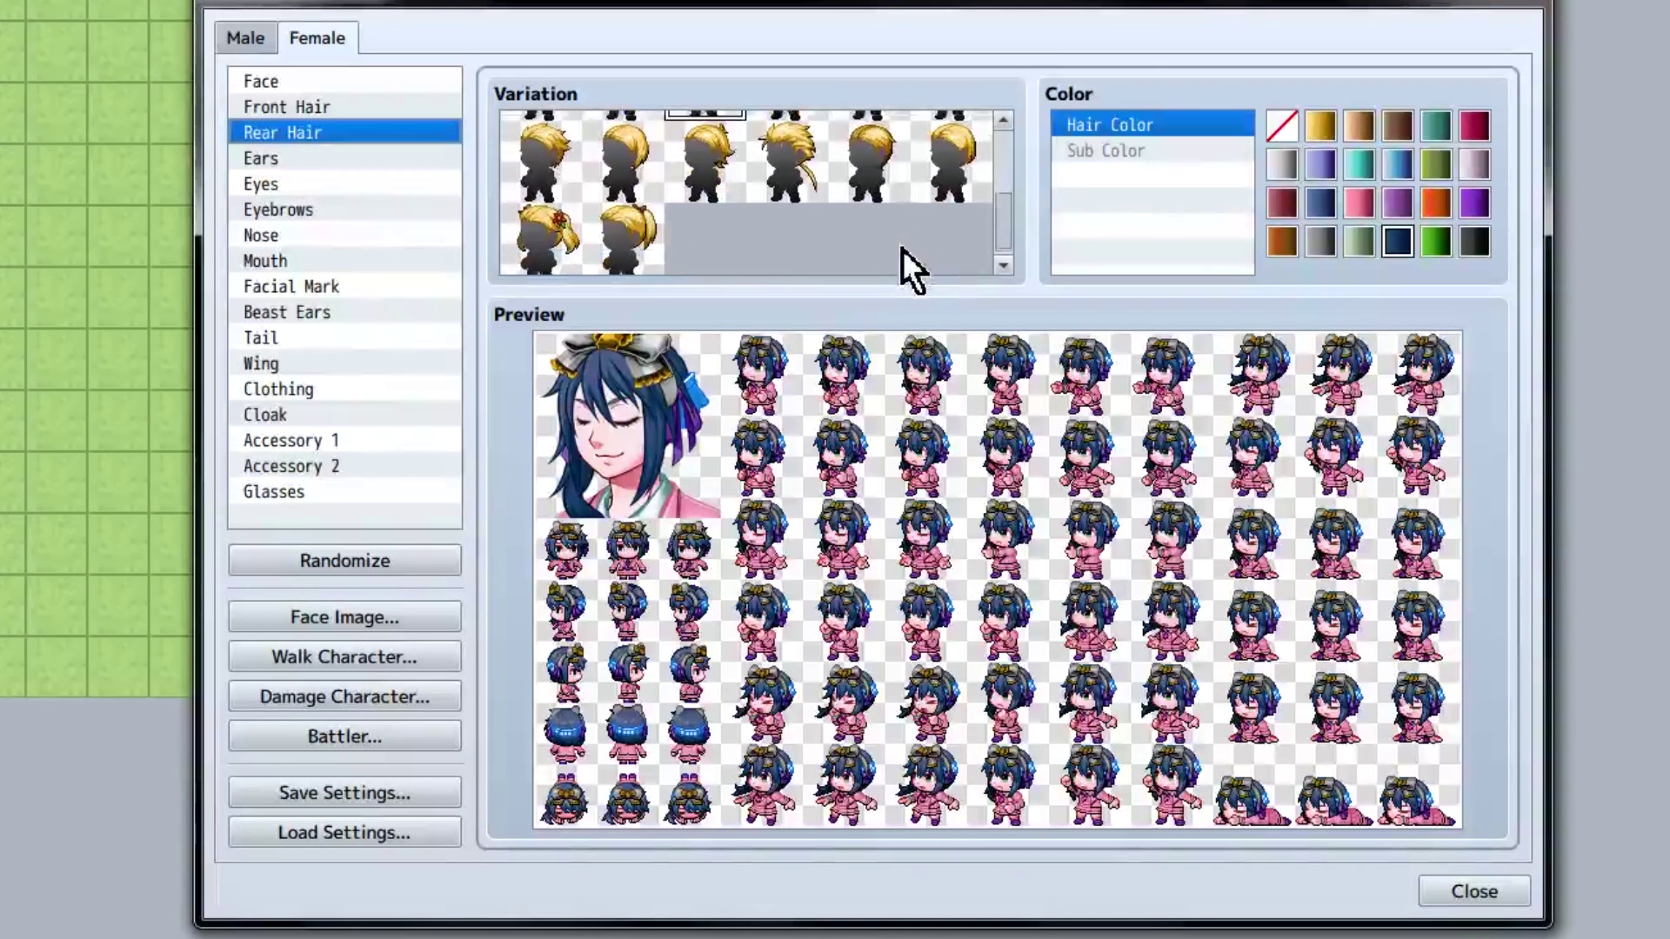
Step: Try ponytail and flower-decorated rear hairstyles and choose the tied-back ponytail
{"action": "left_click", "coordinate": [618, 231]}
{"action": "scroll", "coordinate": [704, 261], "scroll_direction": "up", "scroll_amount": 1}
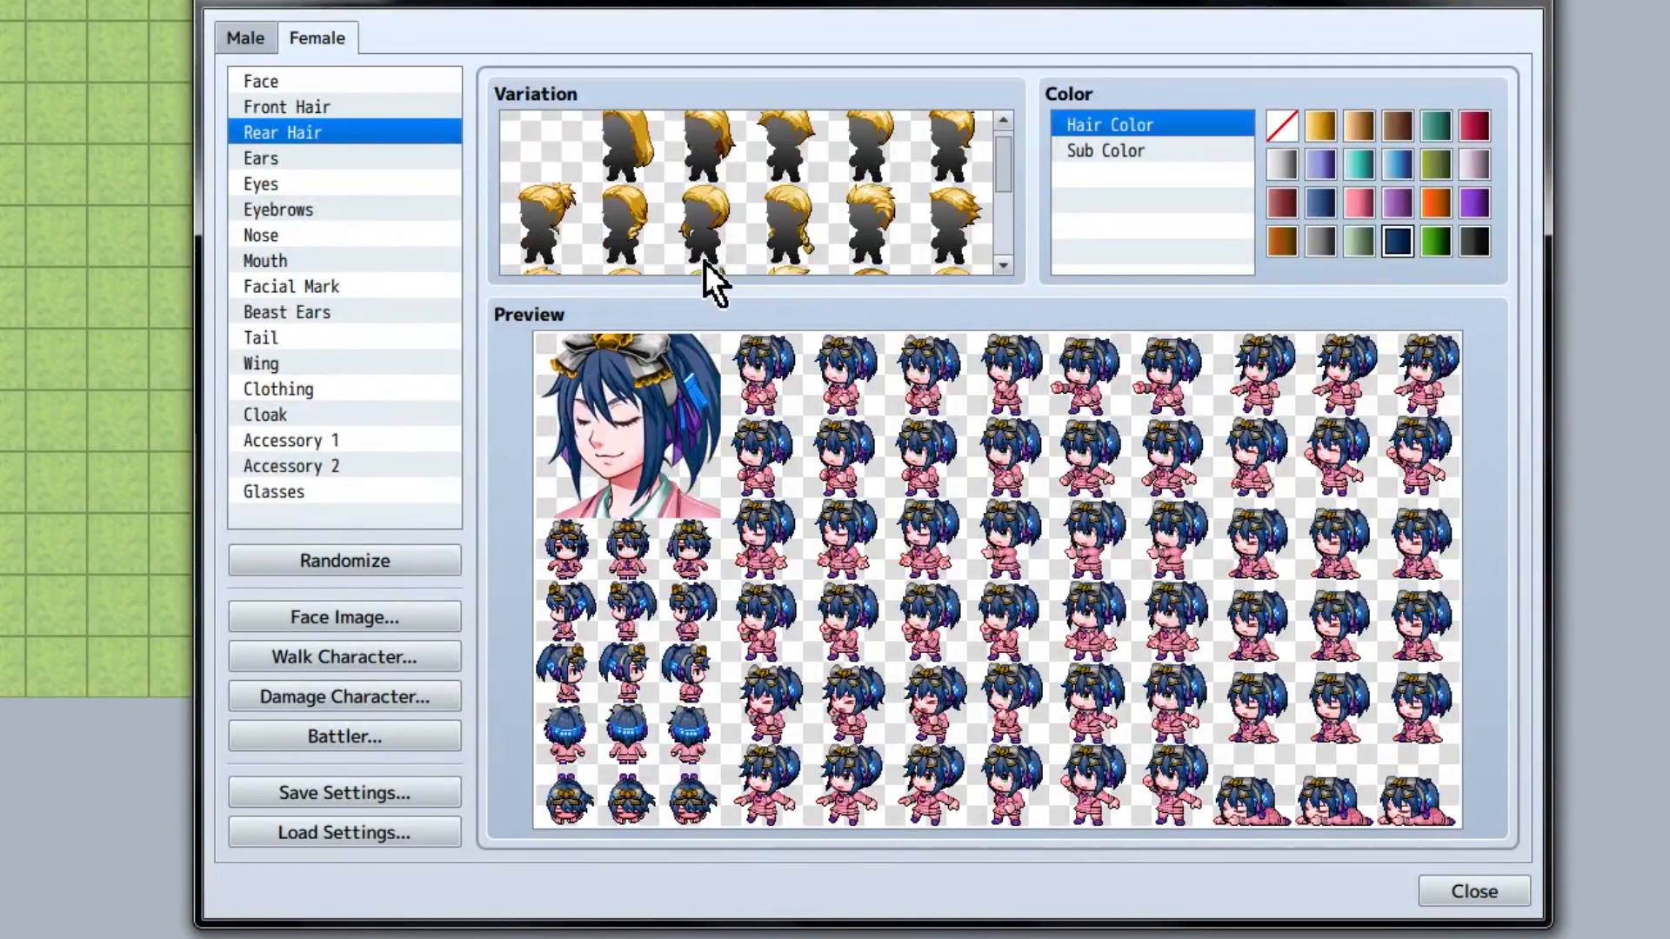
{"action": "scroll", "coordinate": [705, 262], "scroll_direction": "down", "scroll_amount": 1}
{"action": "left_click", "coordinate": [558, 242]}
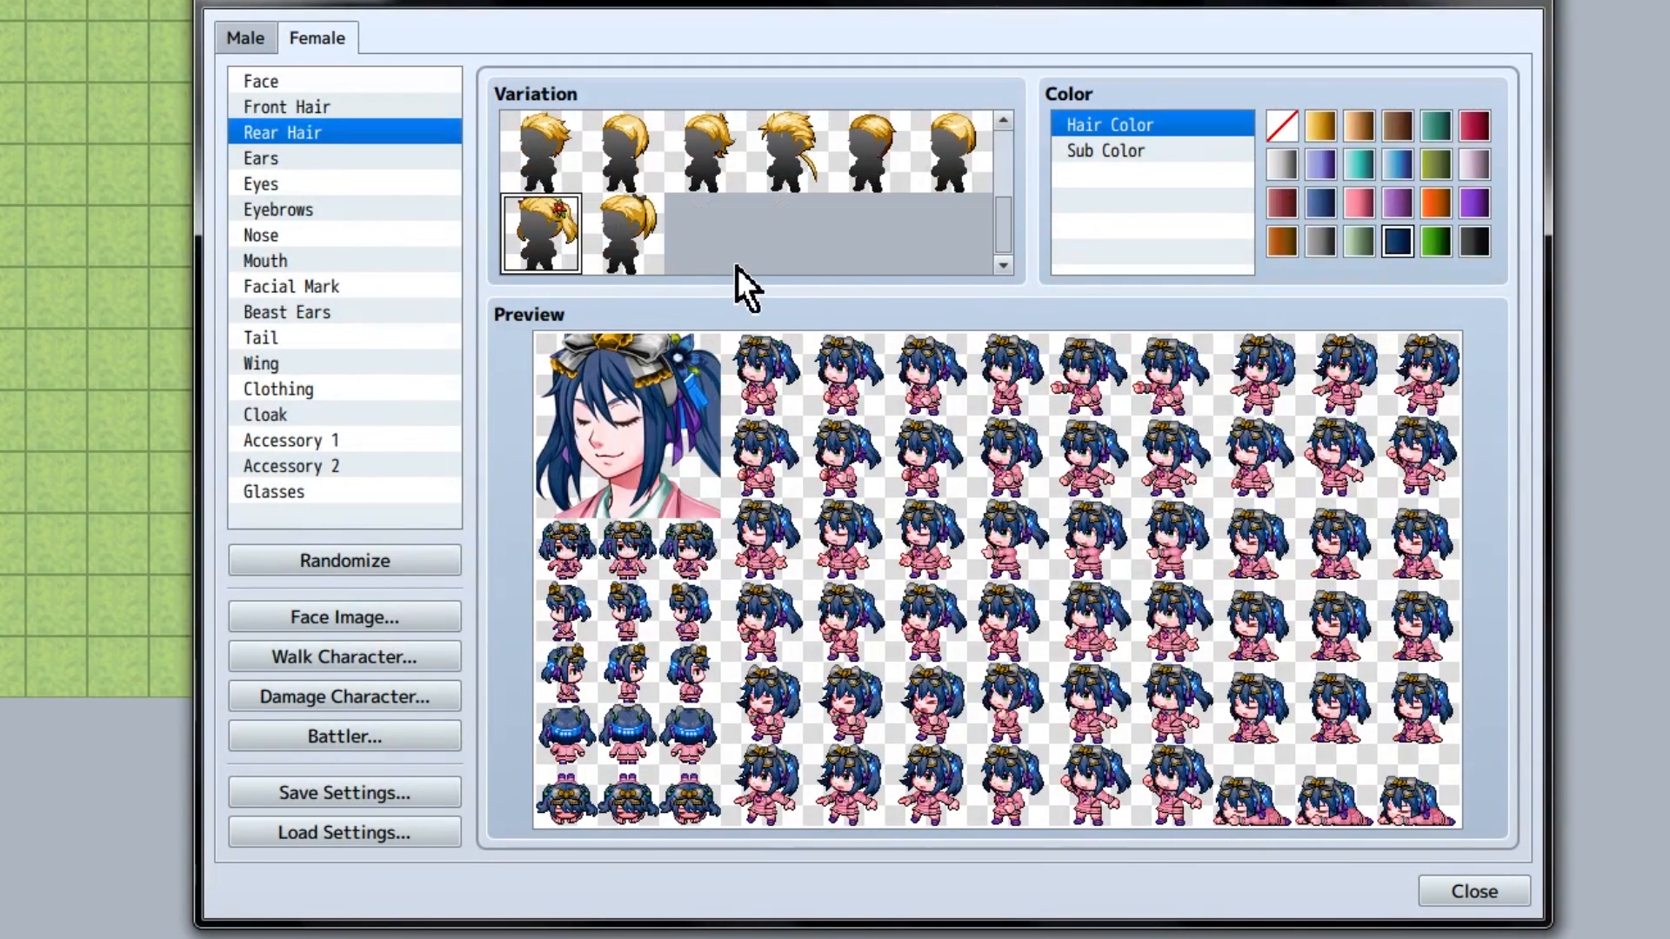
{"action": "scroll", "coordinate": [736, 224], "scroll_direction": "up", "scroll_amount": 1}
{"action": "scroll", "coordinate": [769, 248], "scroll_direction": "up", "scroll_amount": 2}
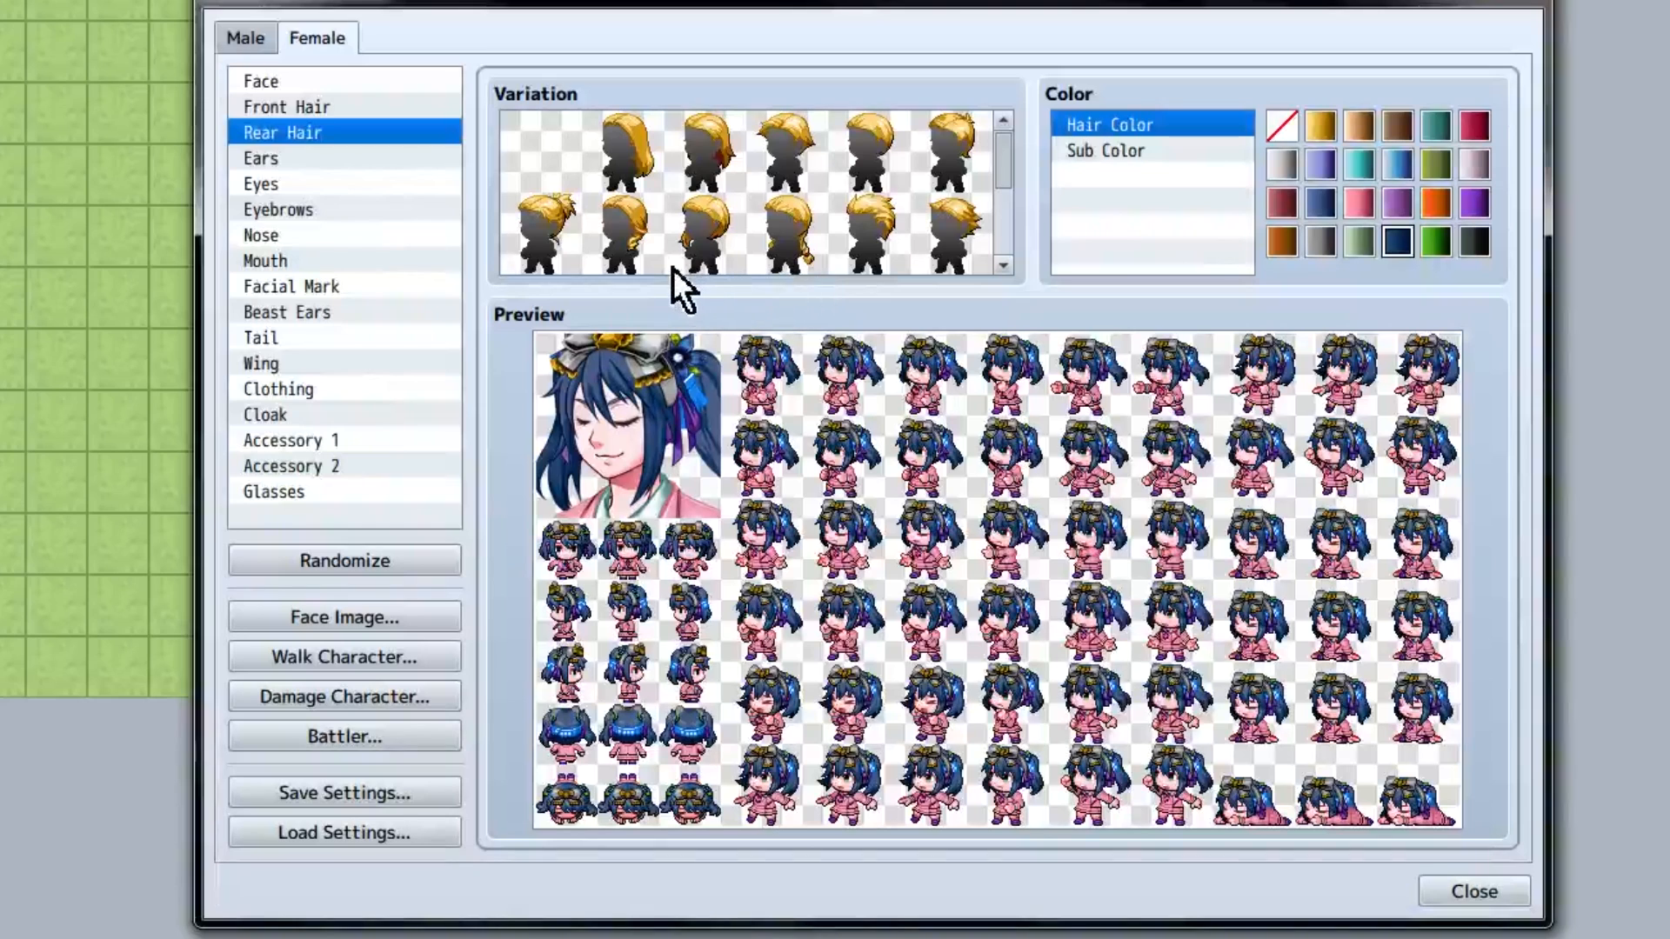
{"action": "left_click", "coordinate": [539, 242]}
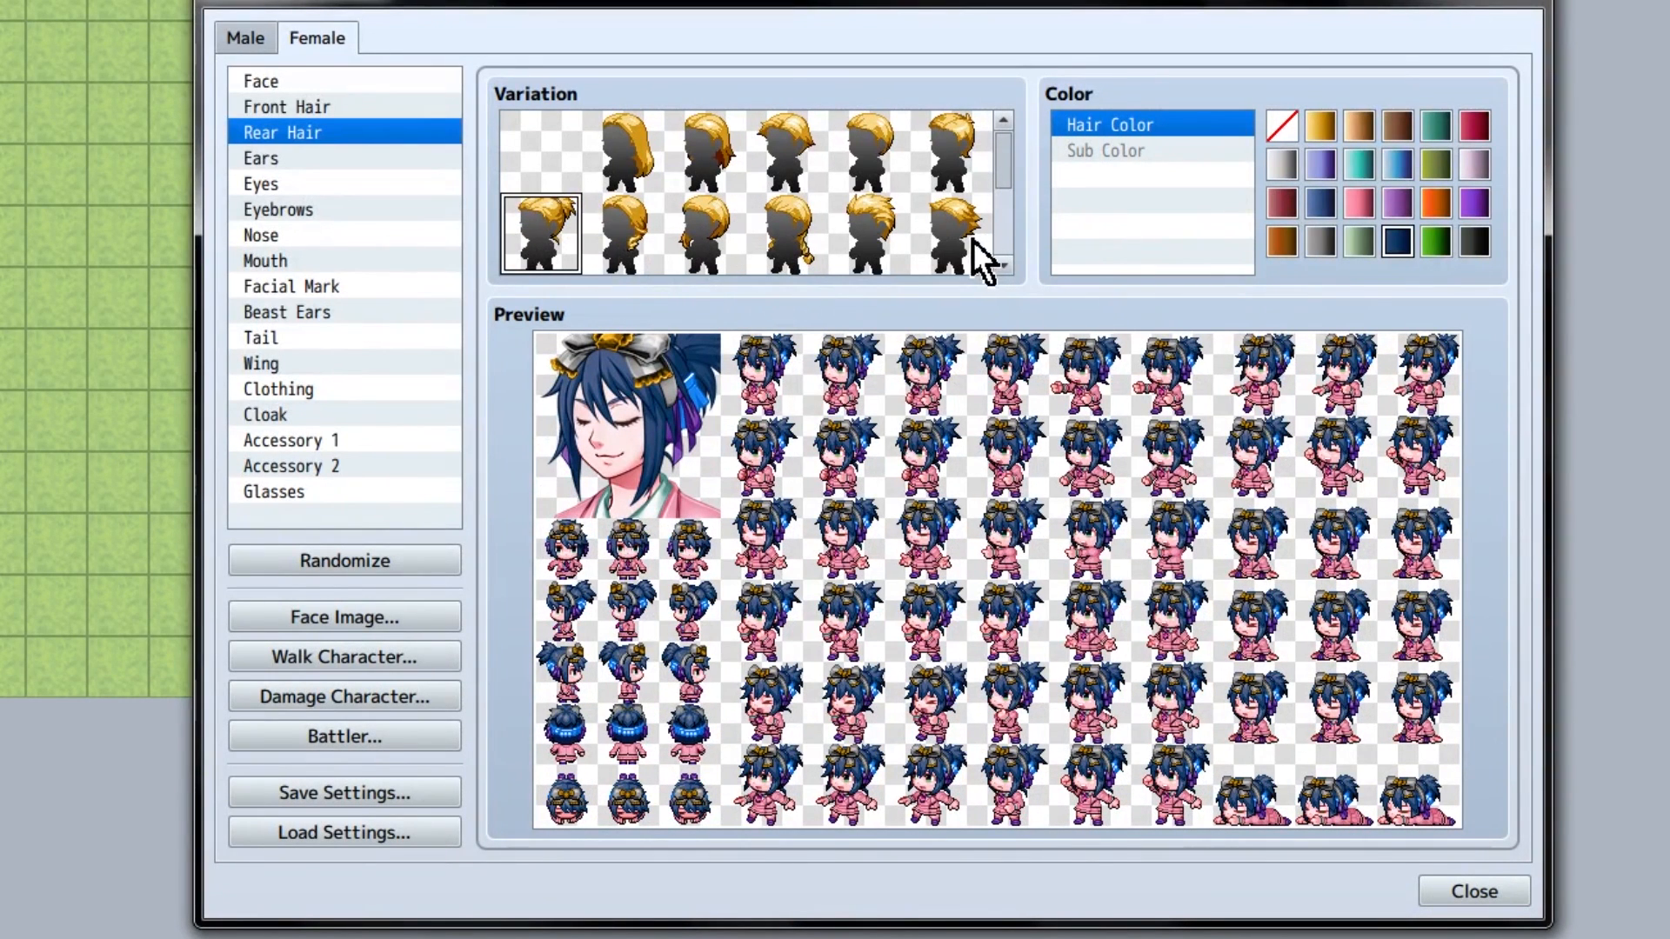
{"action": "scroll", "coordinate": [972, 242], "scroll_direction": "down", "scroll_amount": 4}
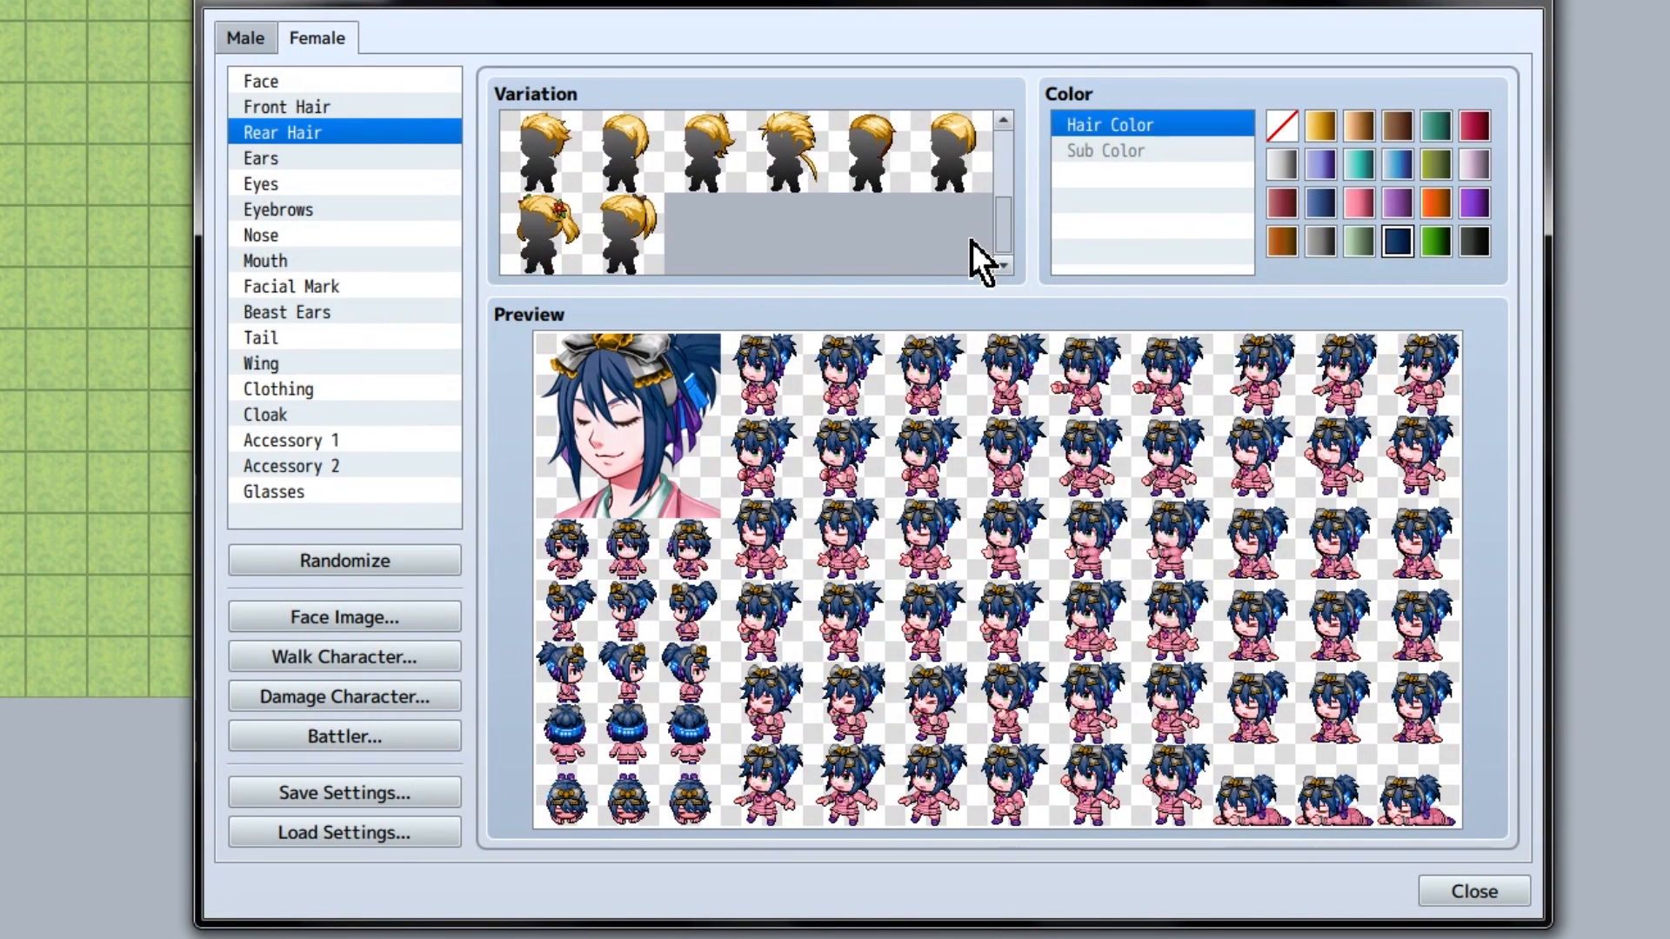
{"action": "left_click", "coordinate": [633, 241]}
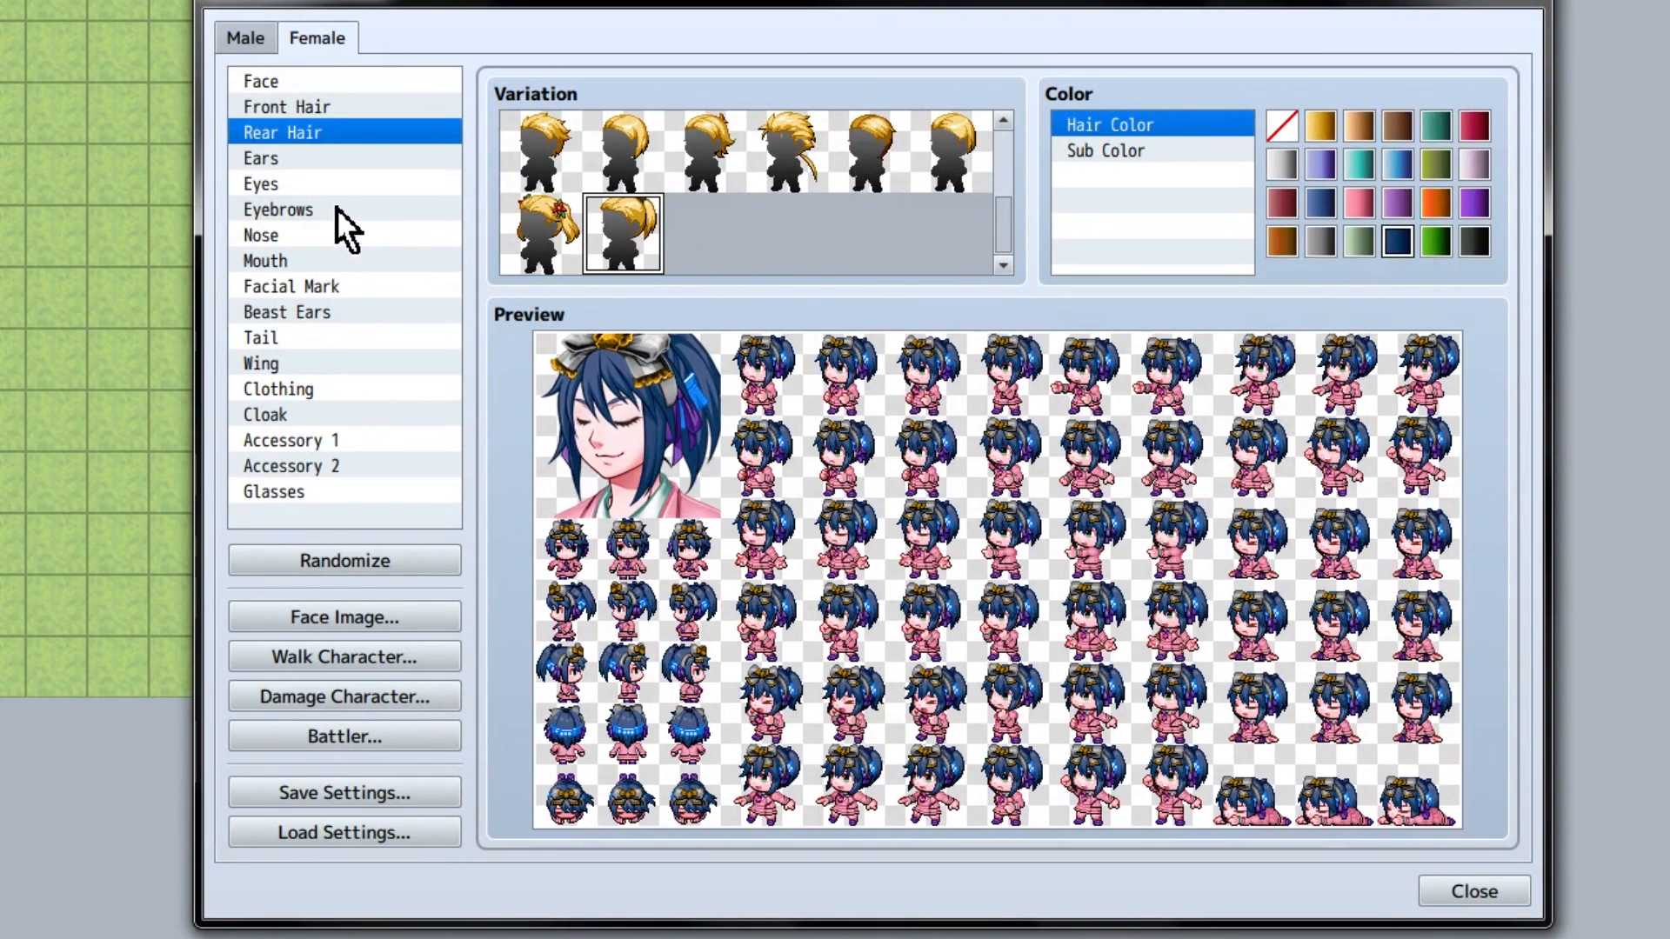
Step: Try orange, pink and dark red hair sub colours, then remove the sub colour
{"action": "left_click", "coordinate": [1126, 150]}
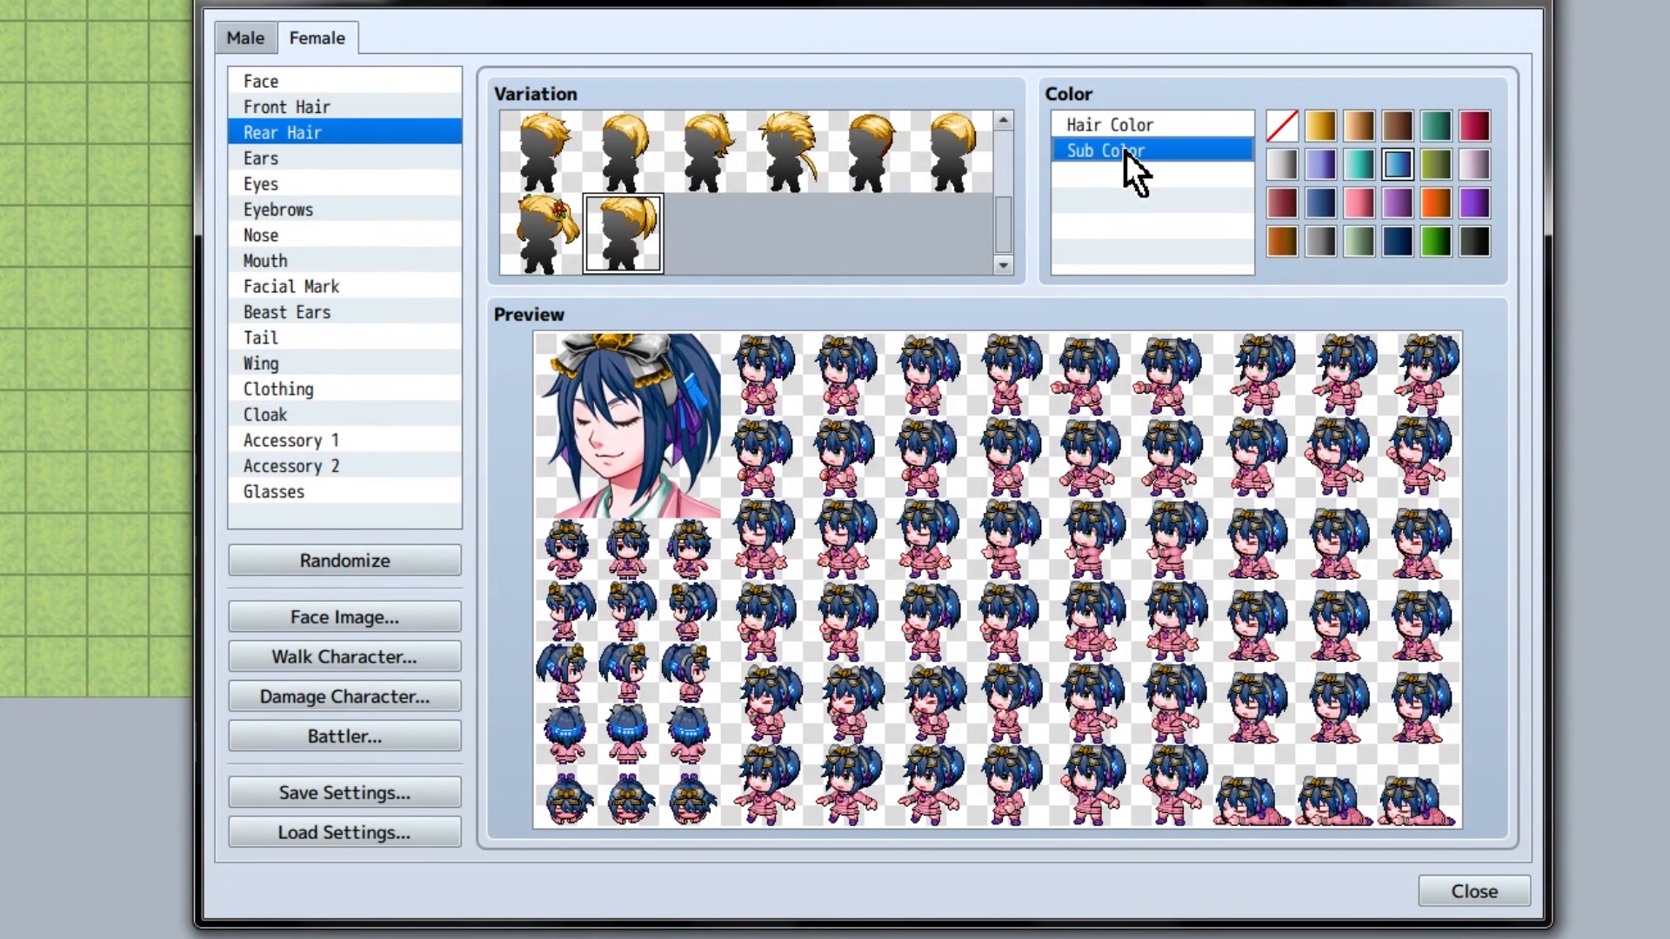
{"action": "left_click", "coordinate": [1130, 126]}
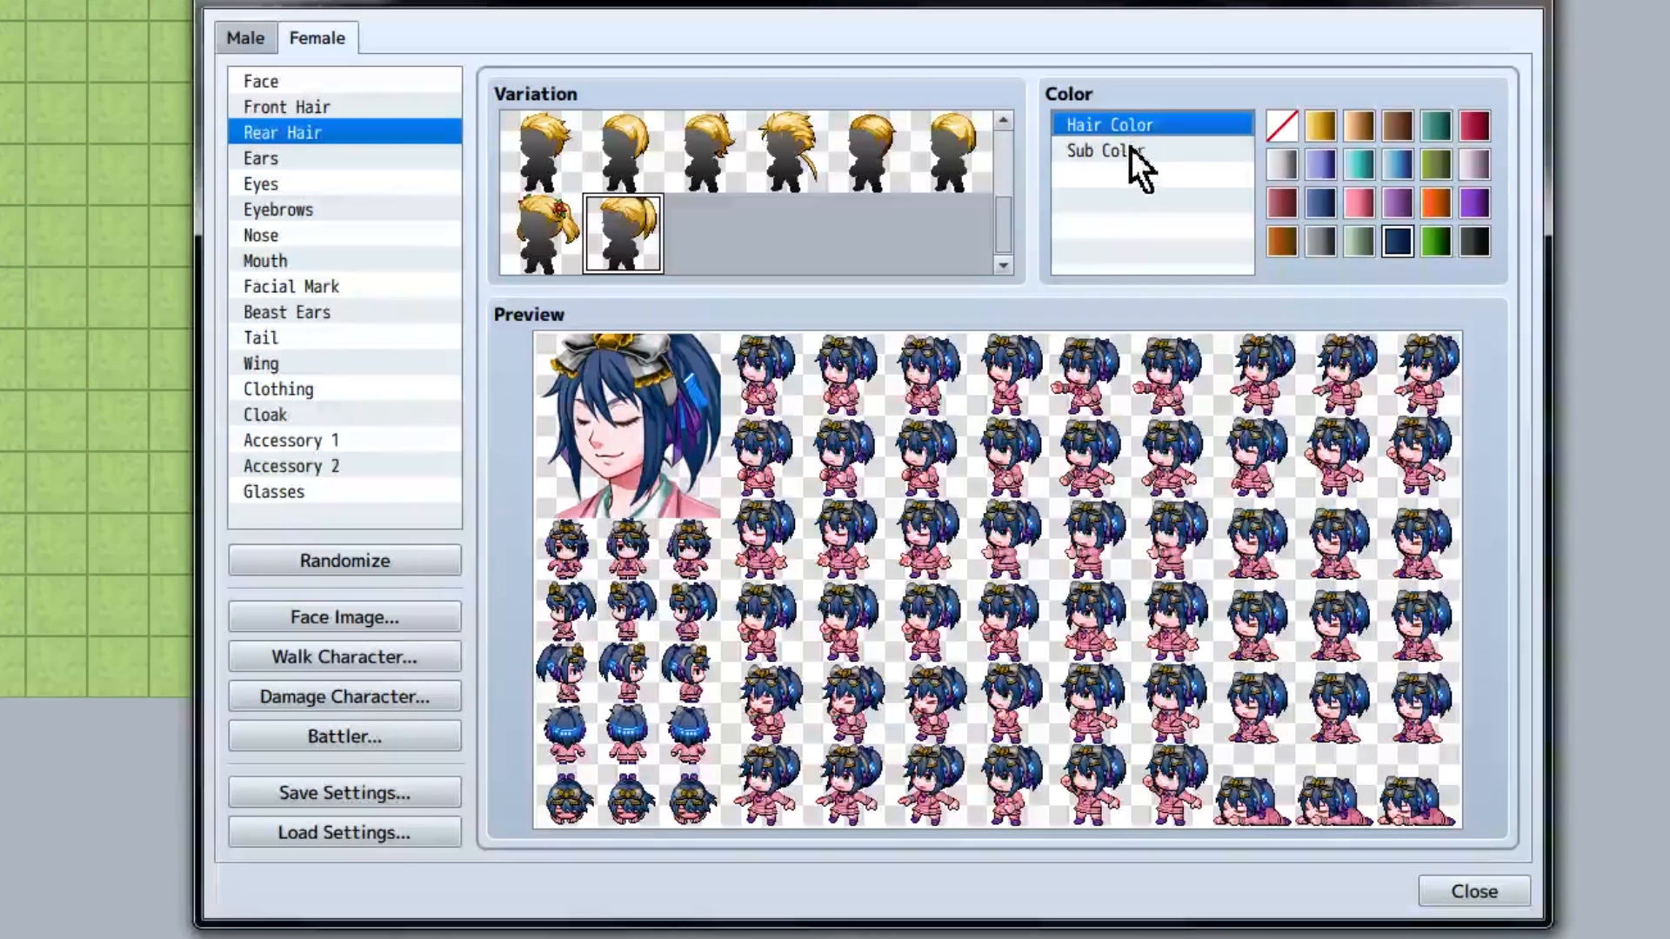
{"action": "left_click", "coordinate": [1130, 148]}
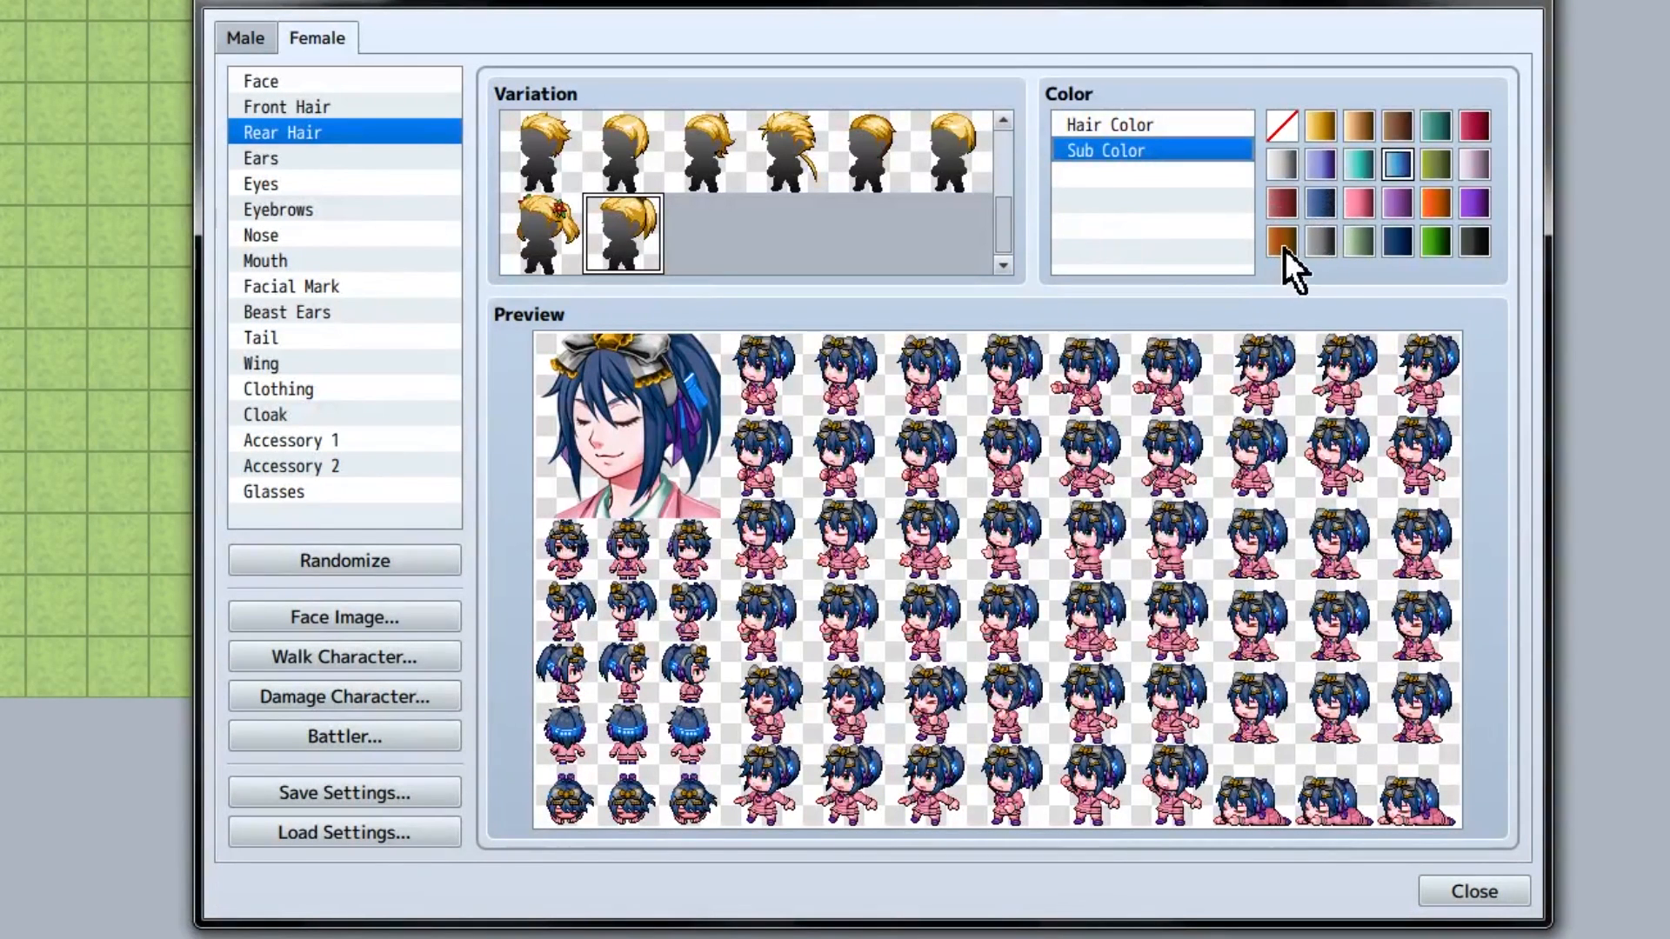
{"action": "left_click", "coordinate": [1435, 206]}
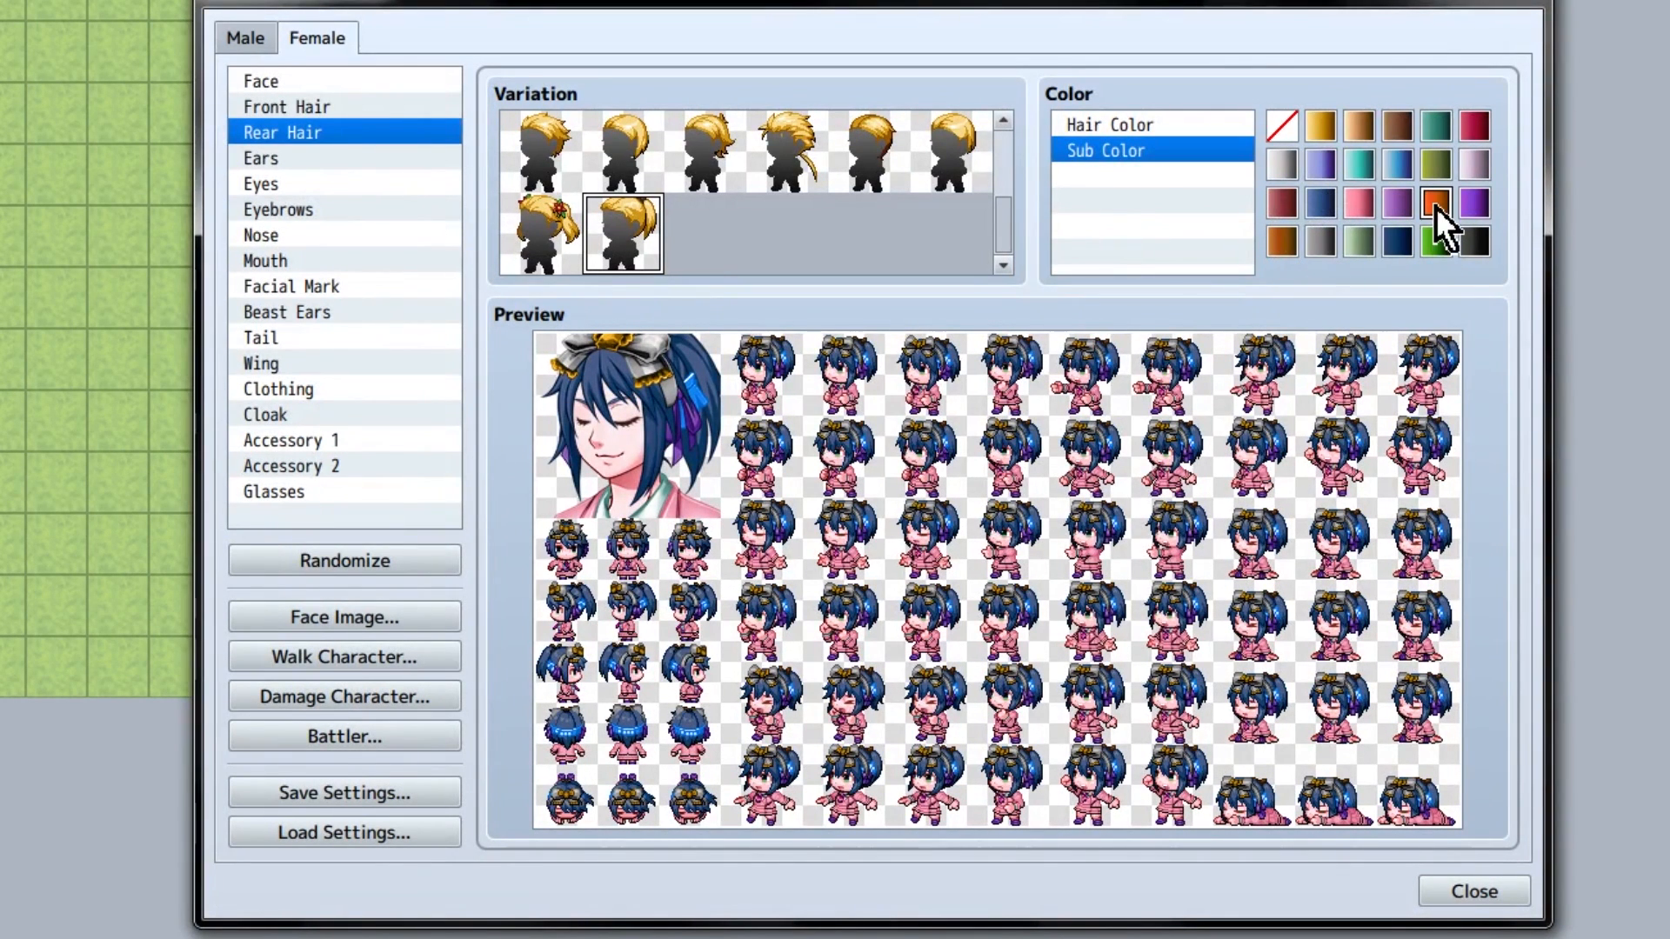
{"action": "left_click", "coordinate": [1359, 206]}
{"action": "left_click", "coordinate": [1284, 195]}
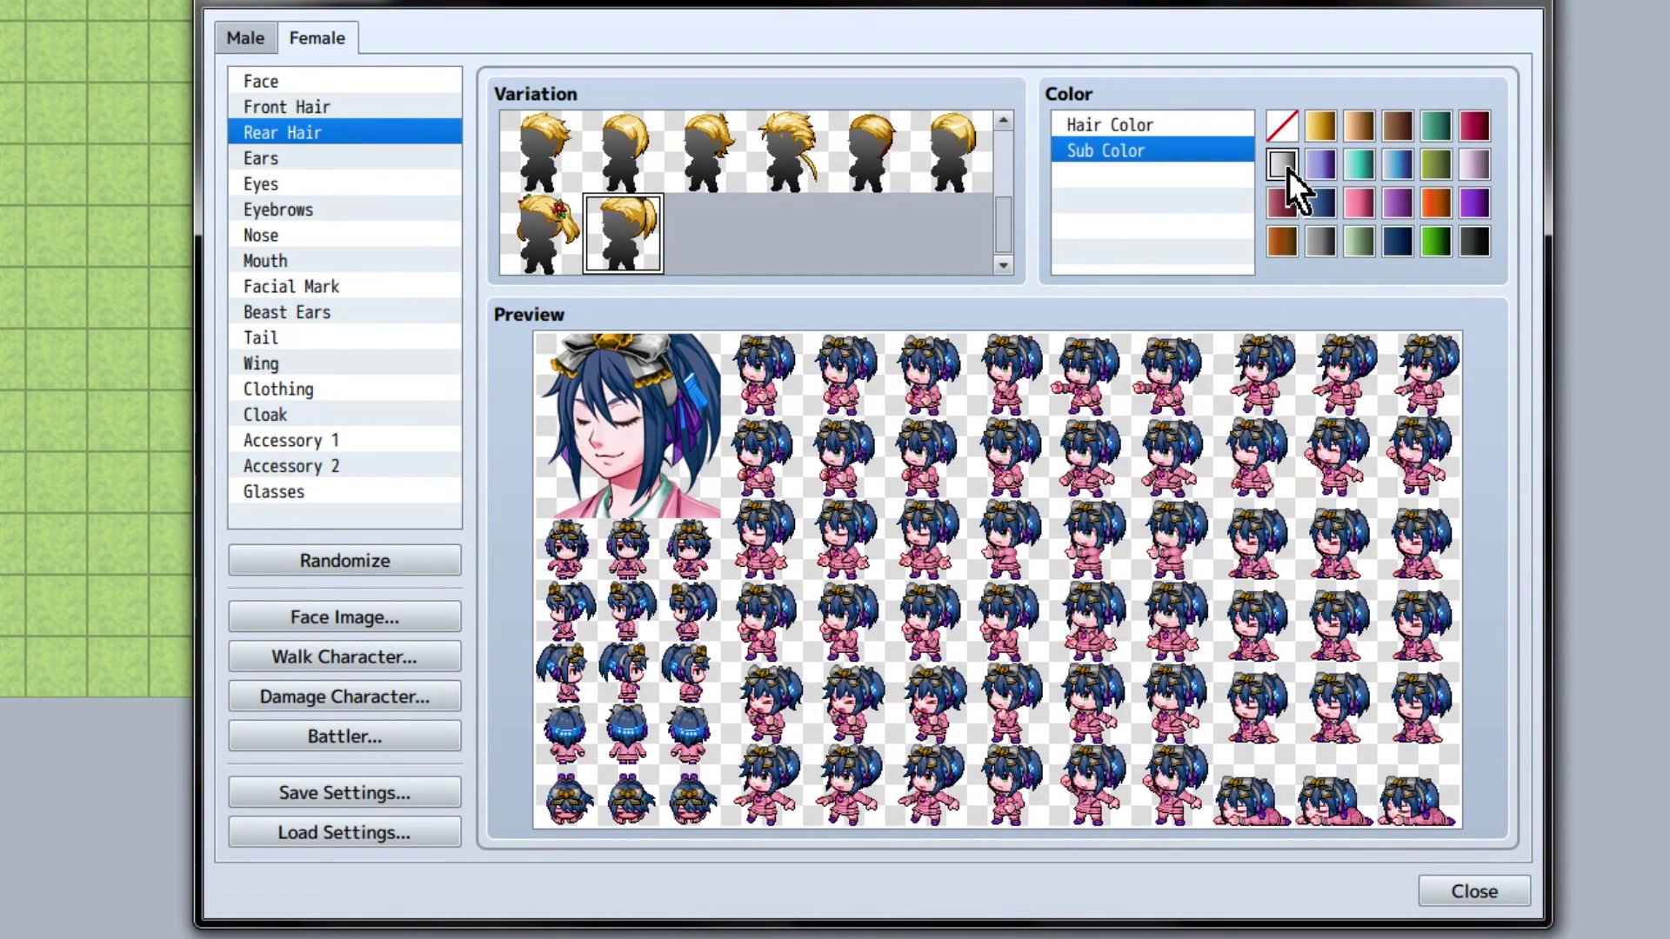
{"action": "left_click", "coordinate": [1358, 203]}
{"action": "left_click", "coordinate": [1285, 199]}
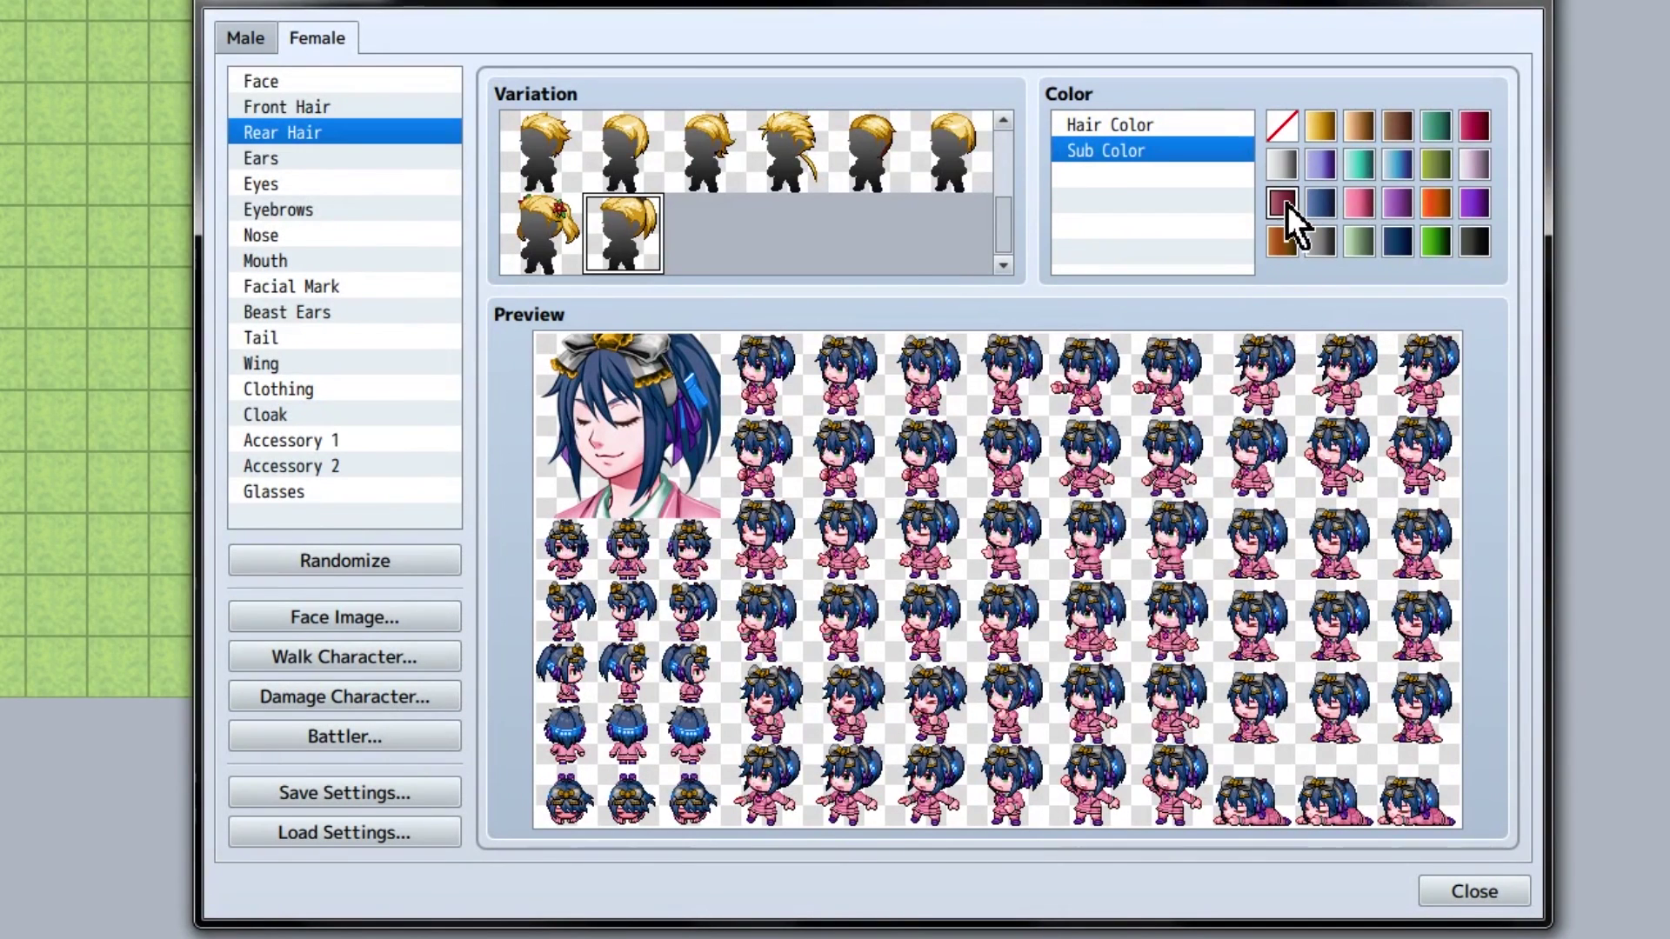
{"action": "left_click", "coordinate": [1279, 128]}
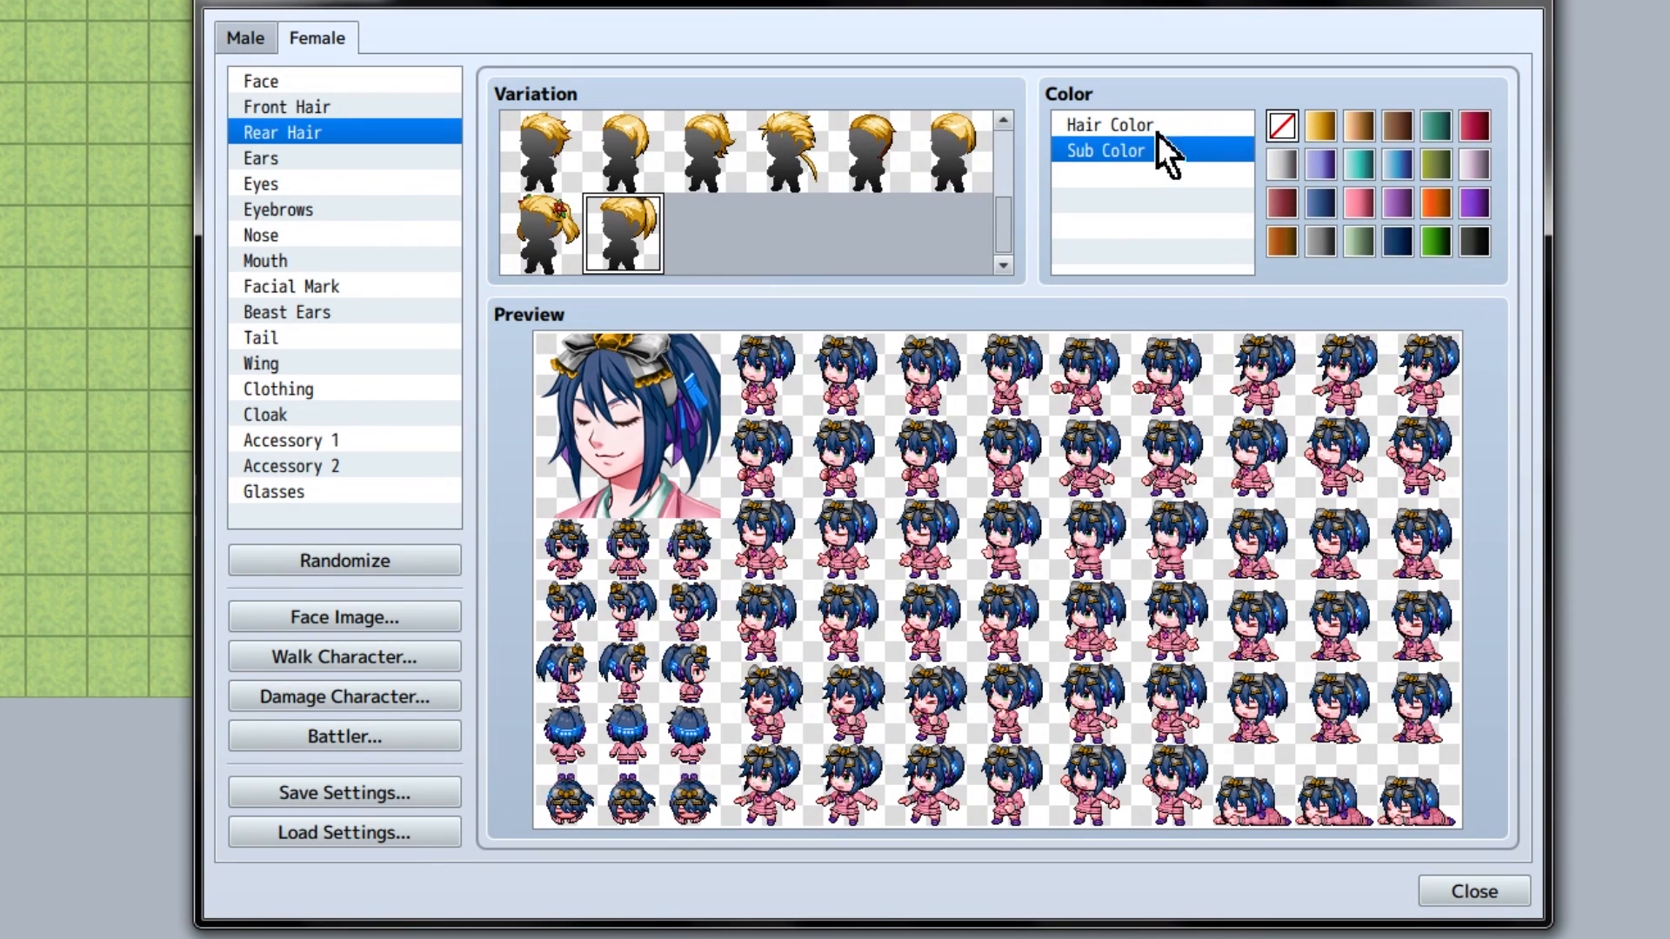
Step: Set the hair colour to dark blue with no sub colour, then move to the ear options
{"action": "left_click", "coordinate": [1111, 125]}
{"action": "left_click", "coordinate": [1281, 126]}
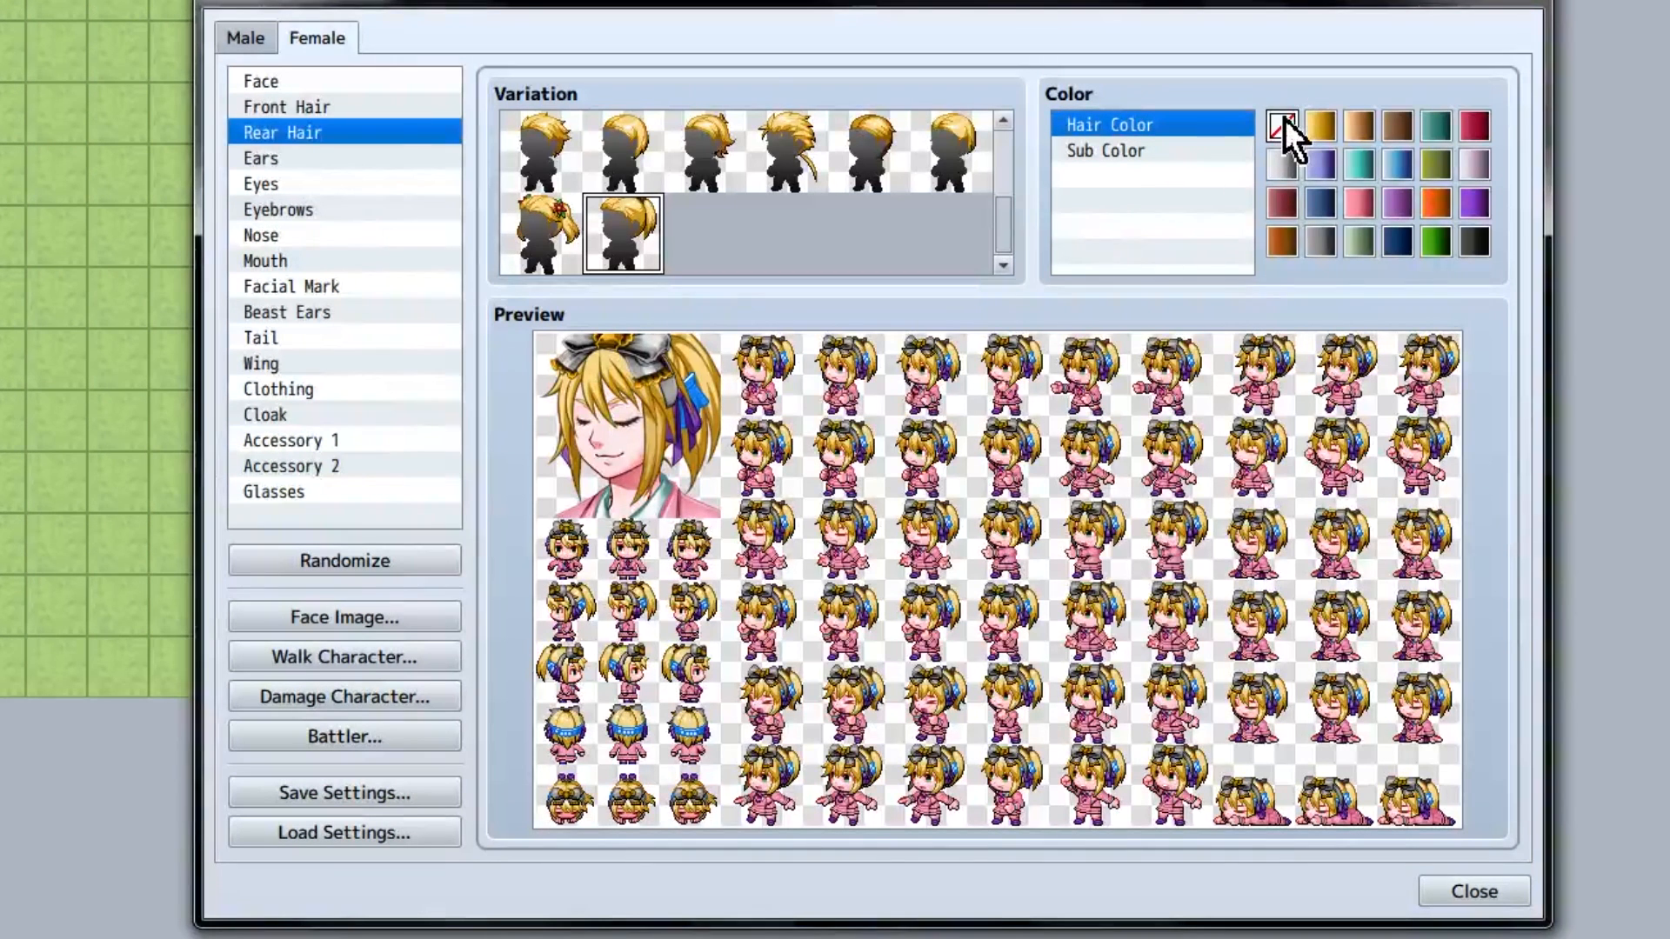
{"action": "left_click", "coordinate": [1311, 126]}
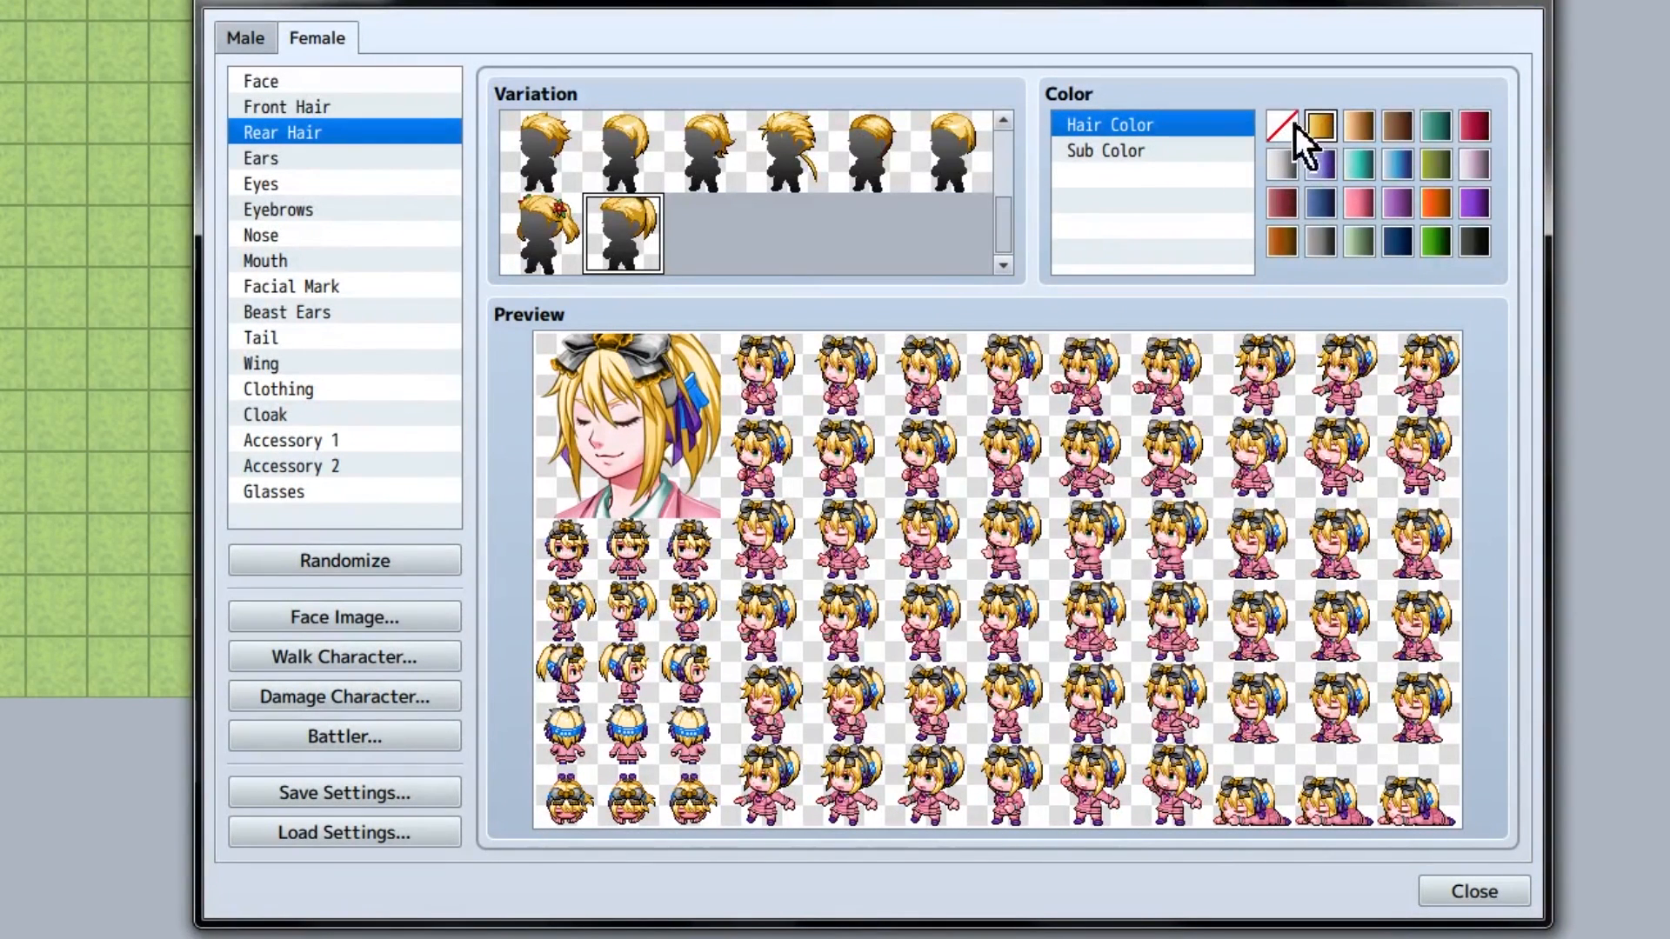
{"action": "left_click", "coordinate": [1283, 126]}
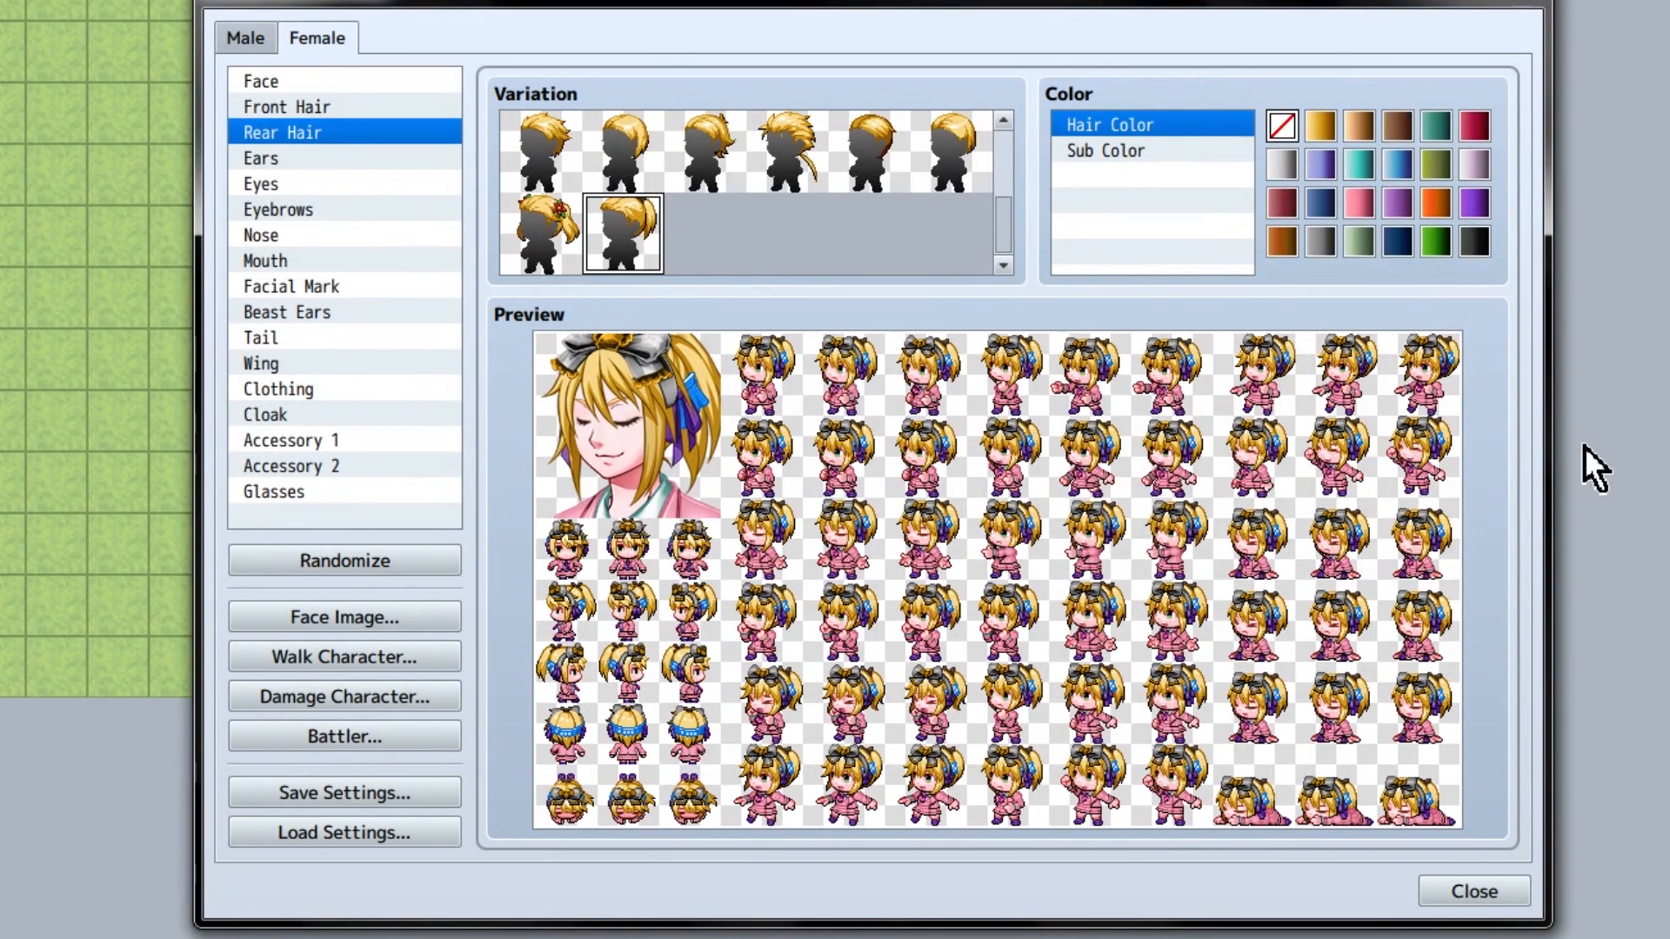
{"action": "left_click", "coordinate": [1400, 243]}
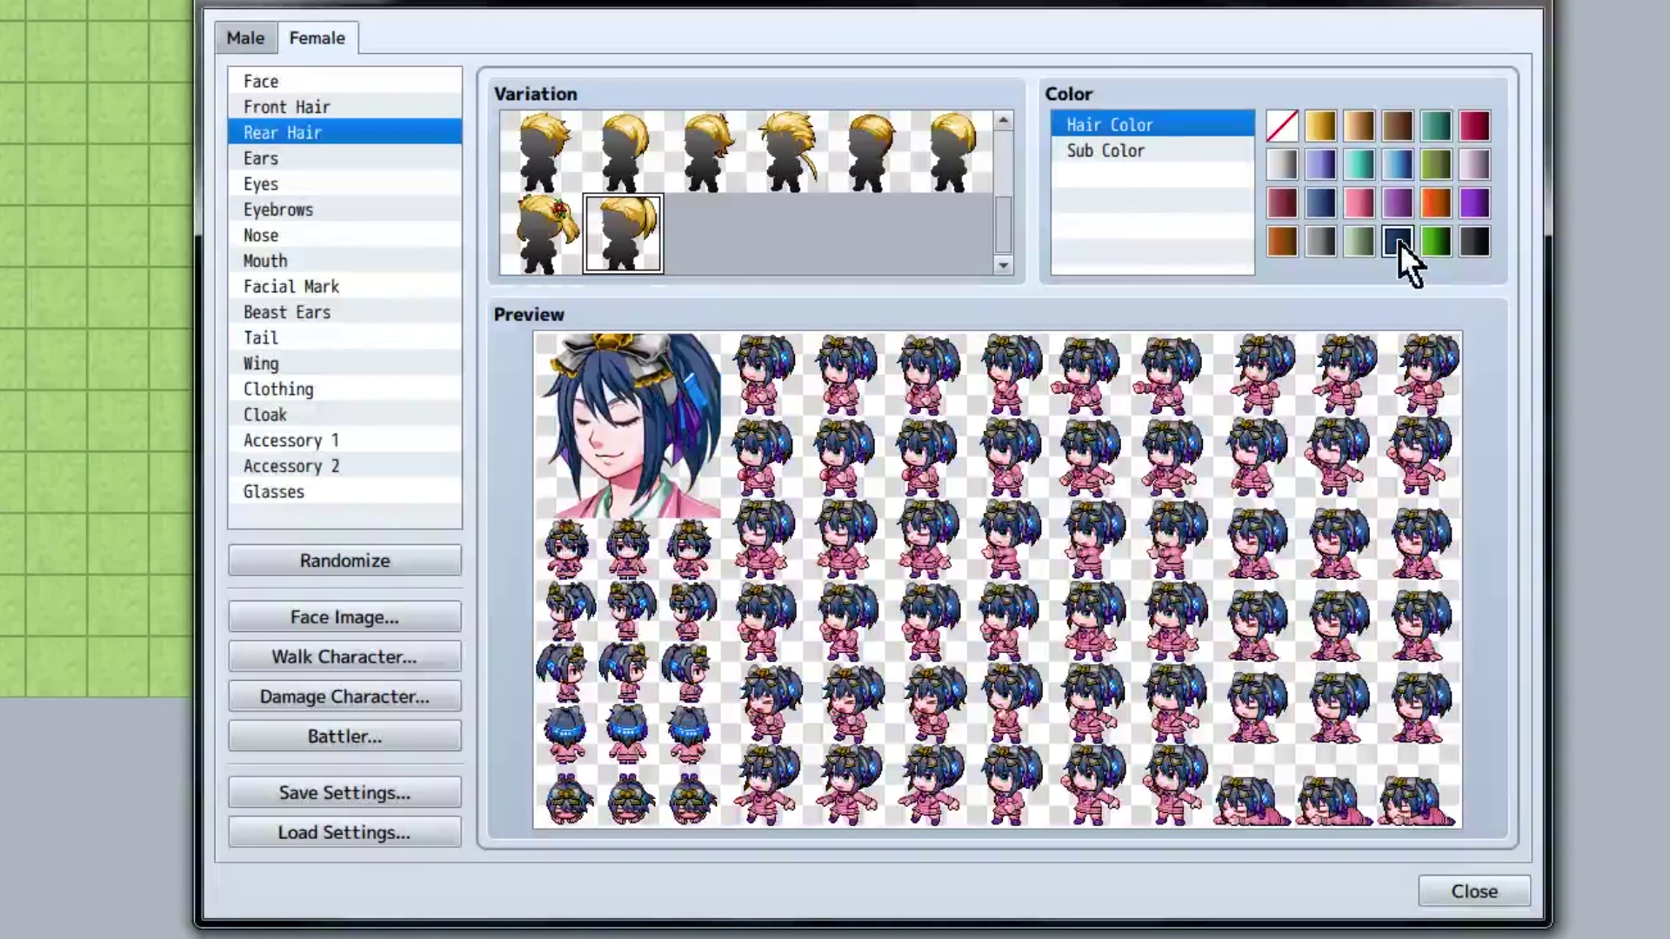
{"action": "left_click", "coordinate": [1164, 151]}
{"action": "left_click", "coordinate": [1284, 242]}
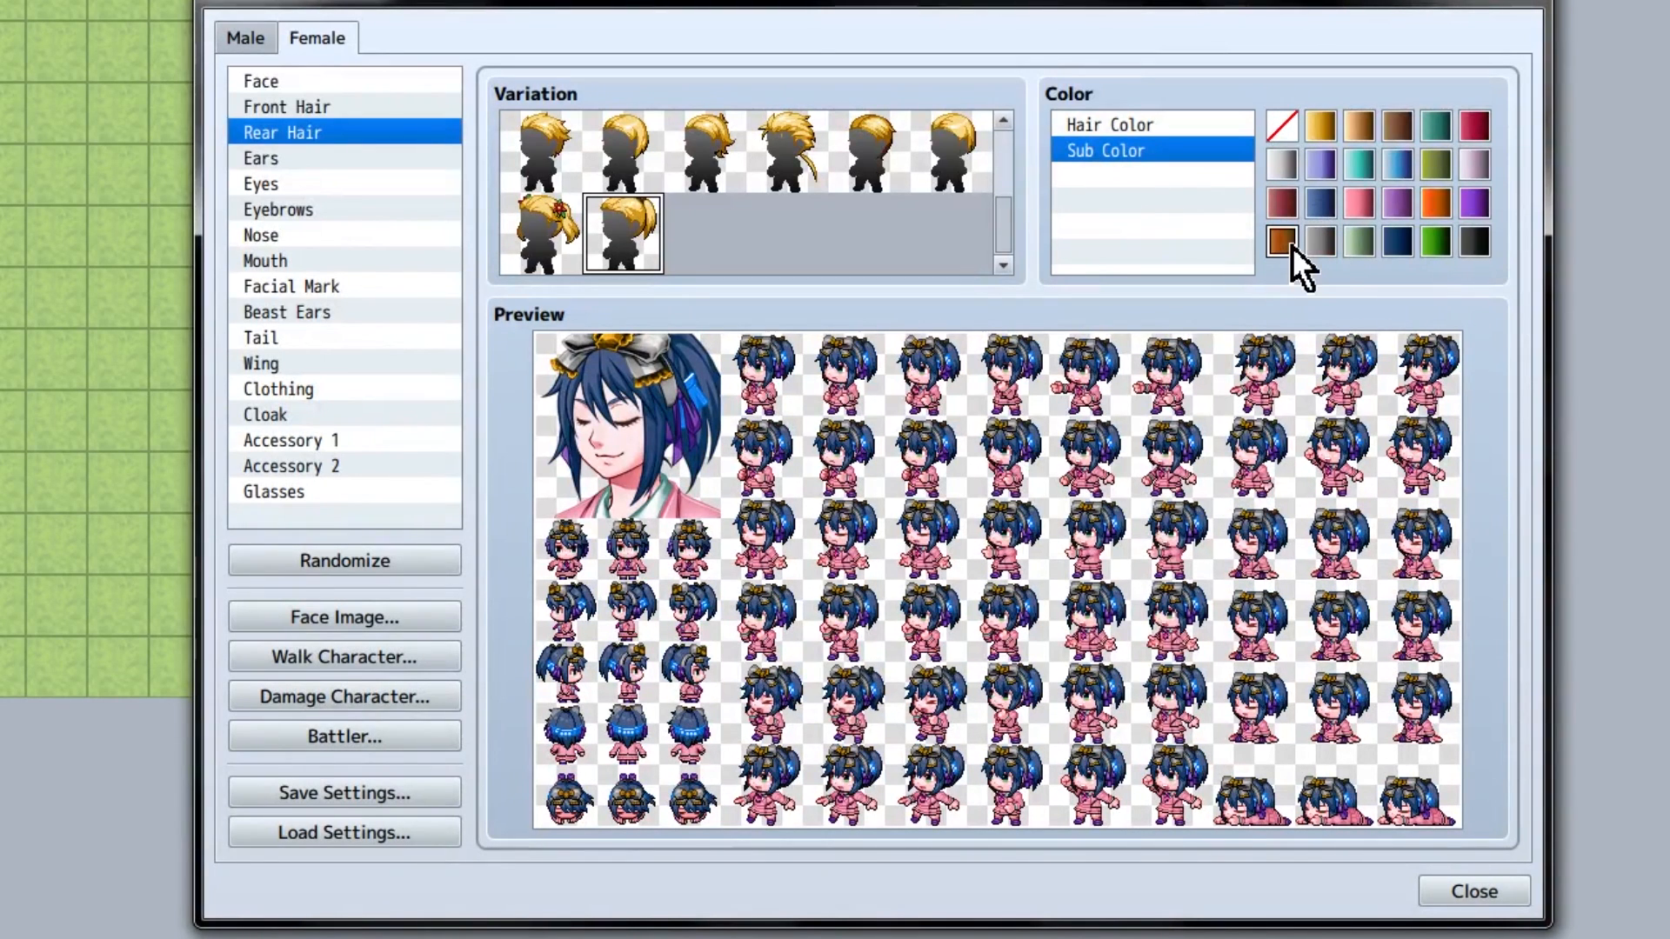
{"action": "left_click", "coordinate": [1283, 127]}
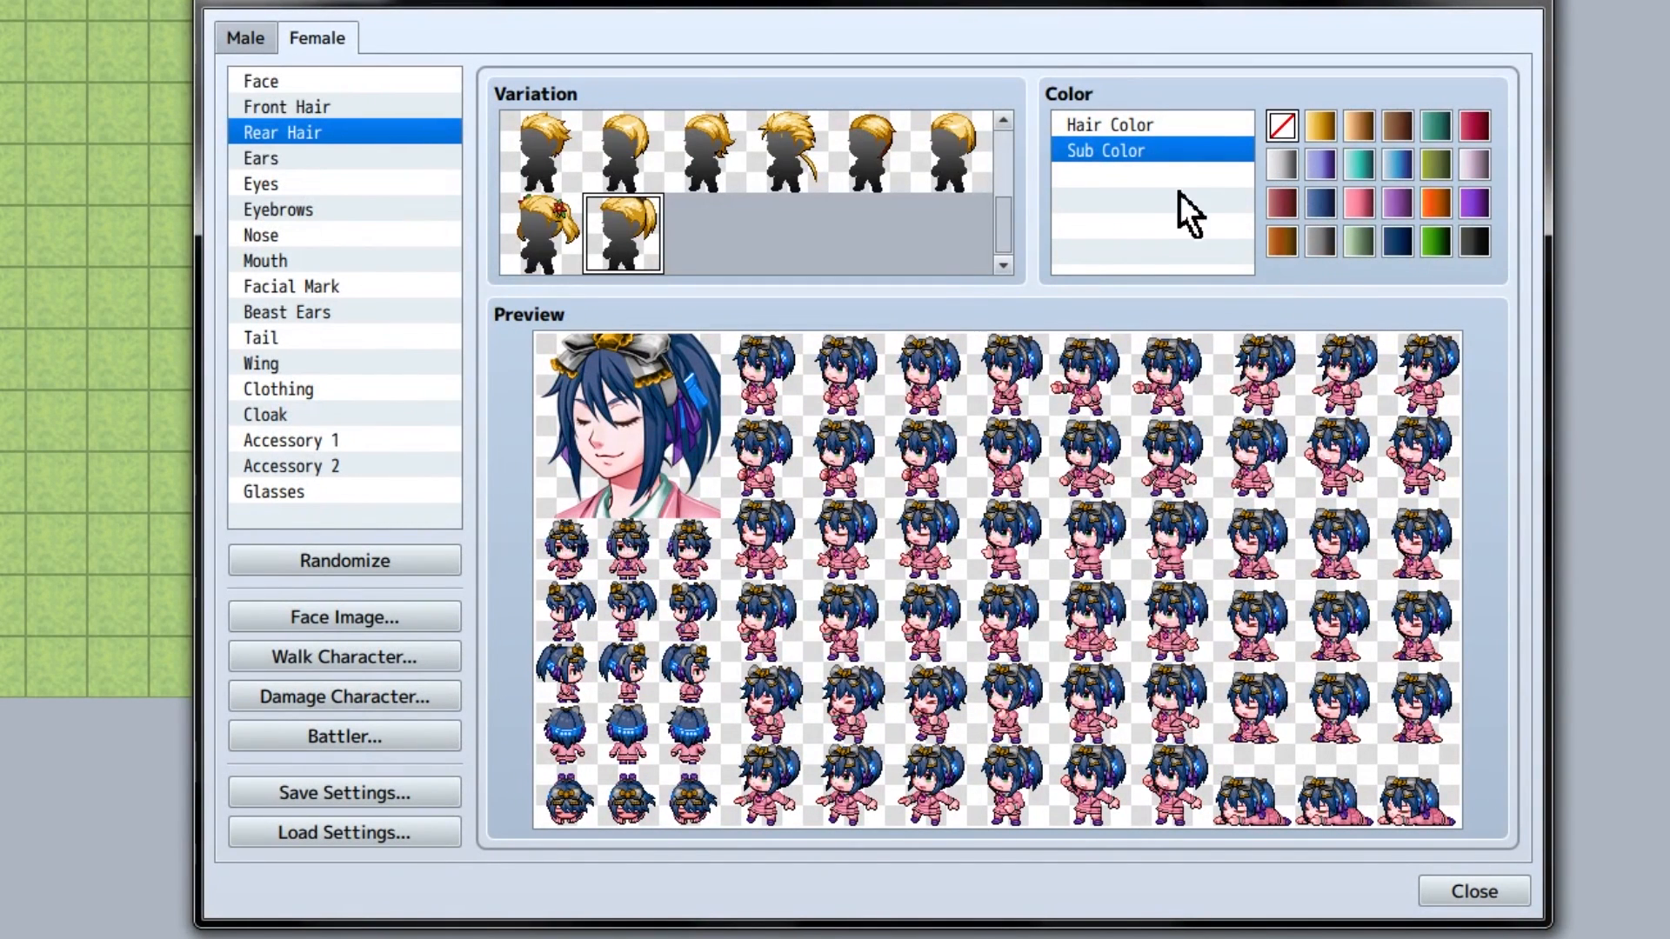
{"action": "left_click", "coordinate": [380, 162]}
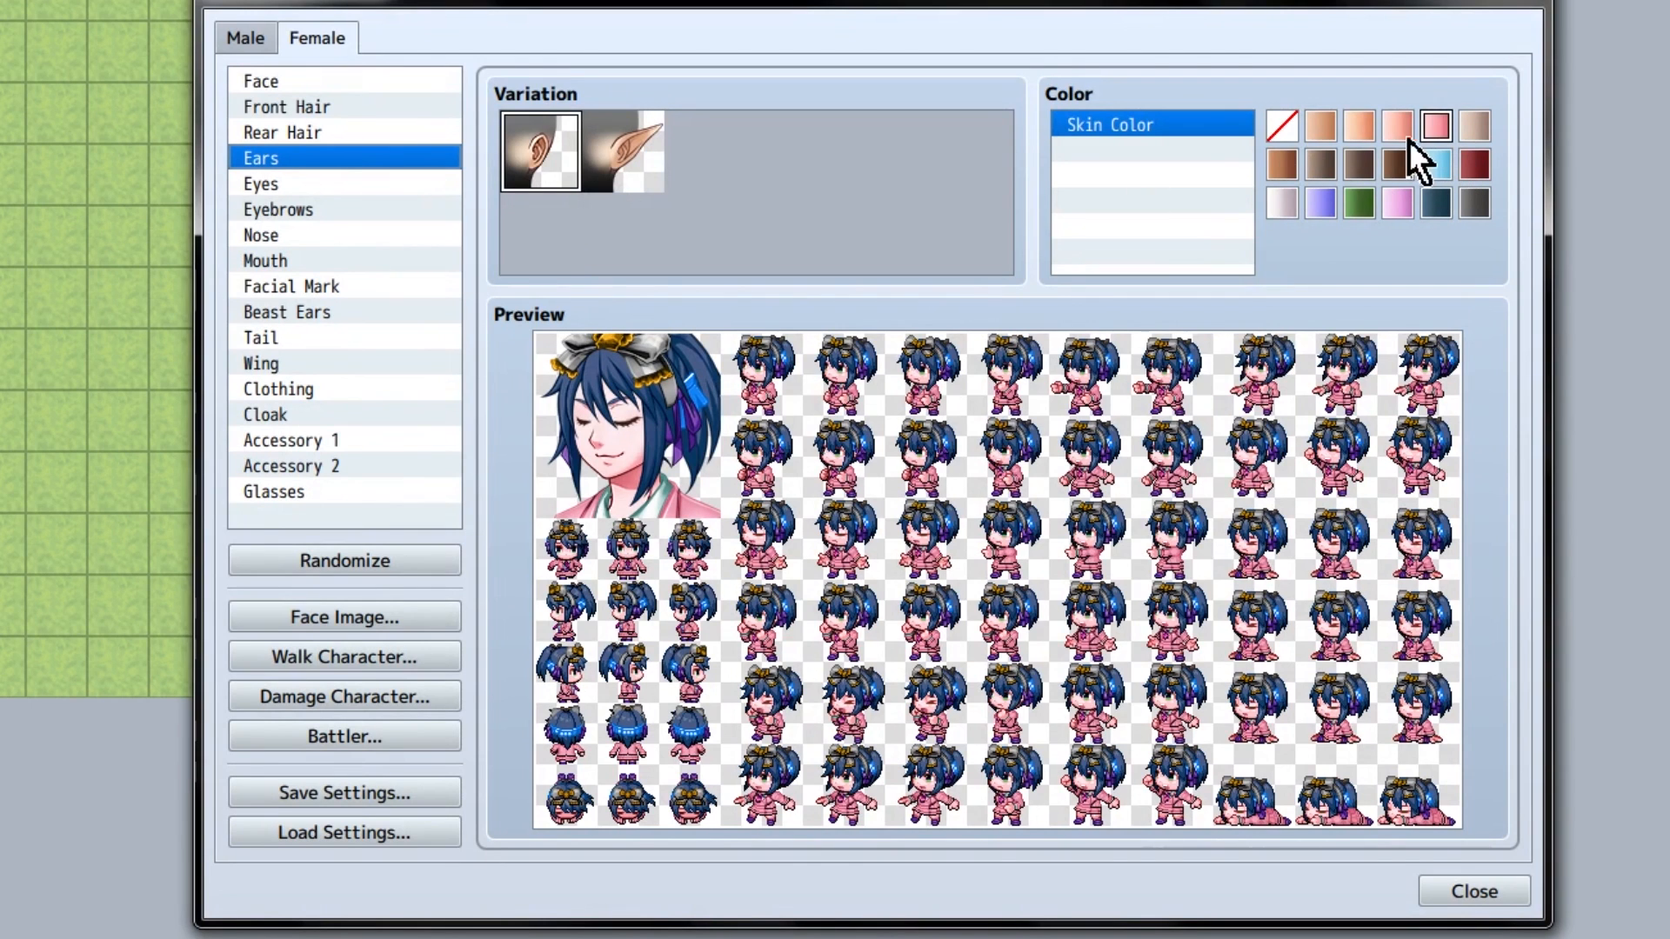
Step: Try dark brown and pink skin tones, keep a light tan one, then move to the eyes
{"action": "left_click", "coordinate": [1325, 170]}
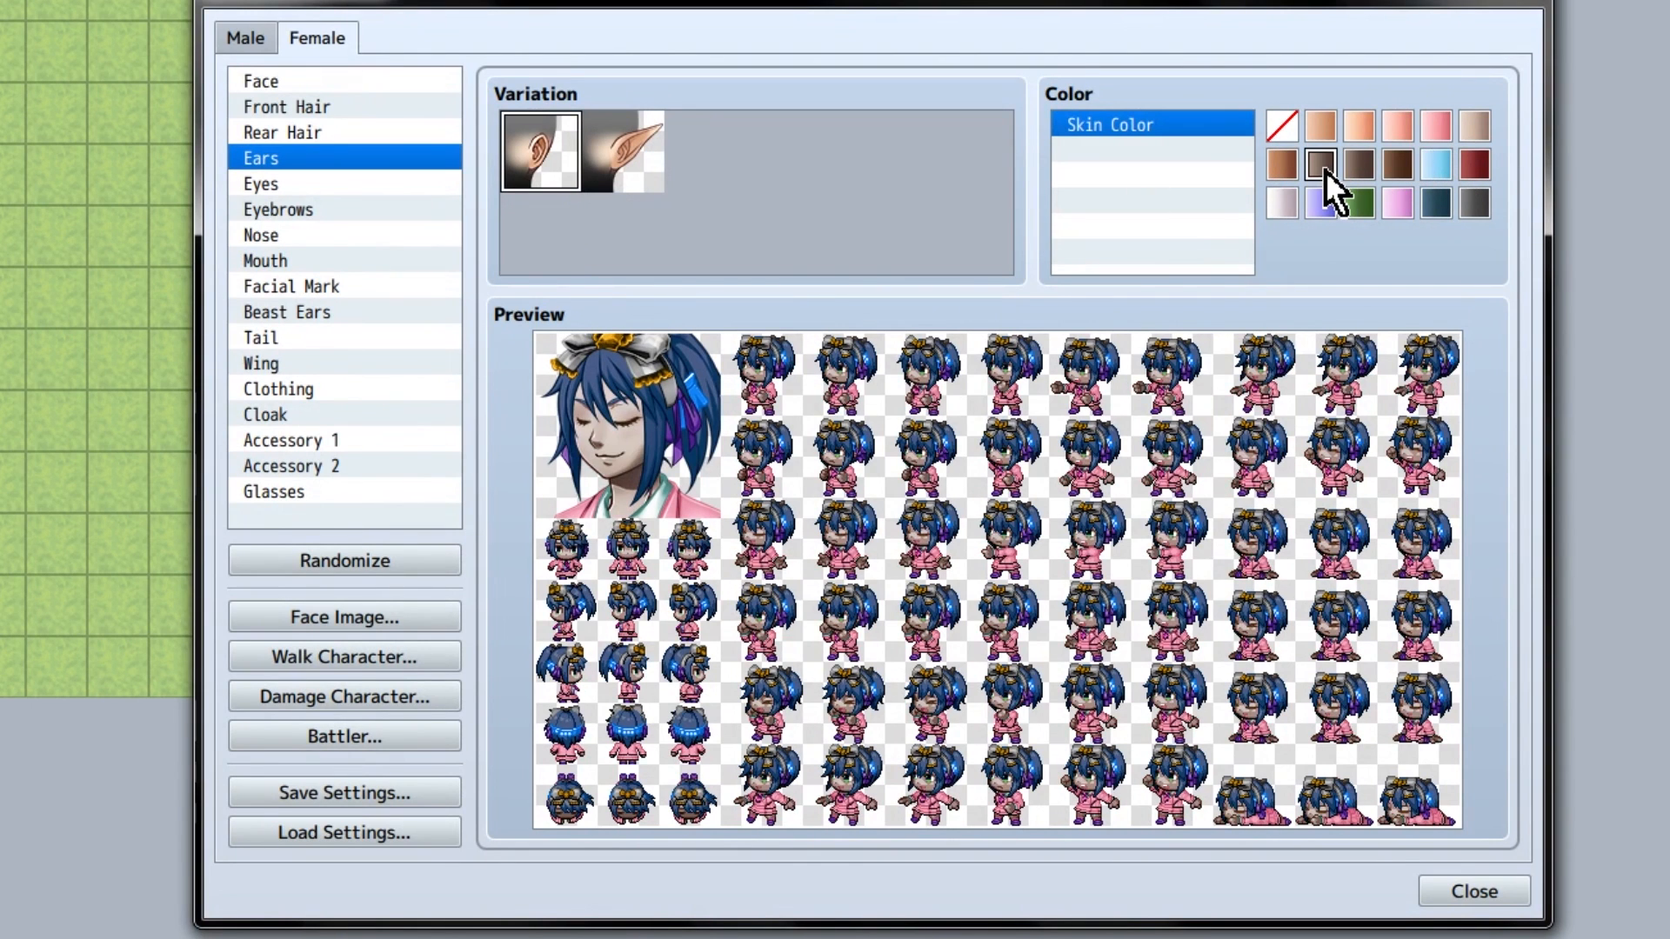
{"action": "left_click", "coordinate": [1432, 130]}
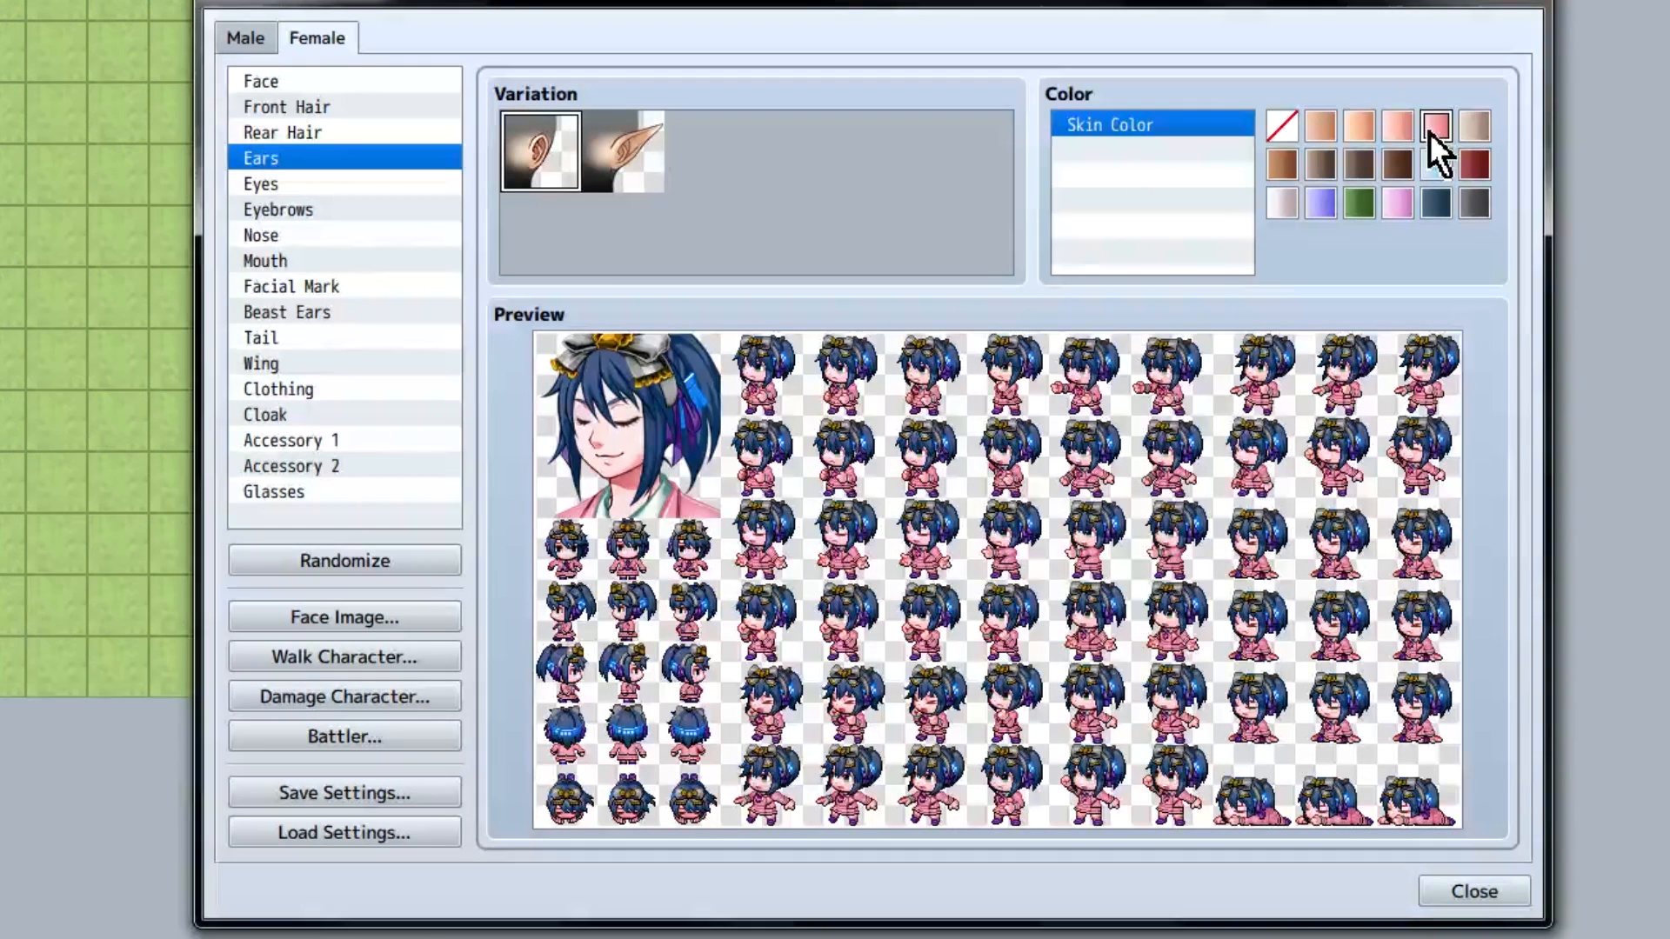
{"action": "left_click", "coordinate": [1320, 128]}
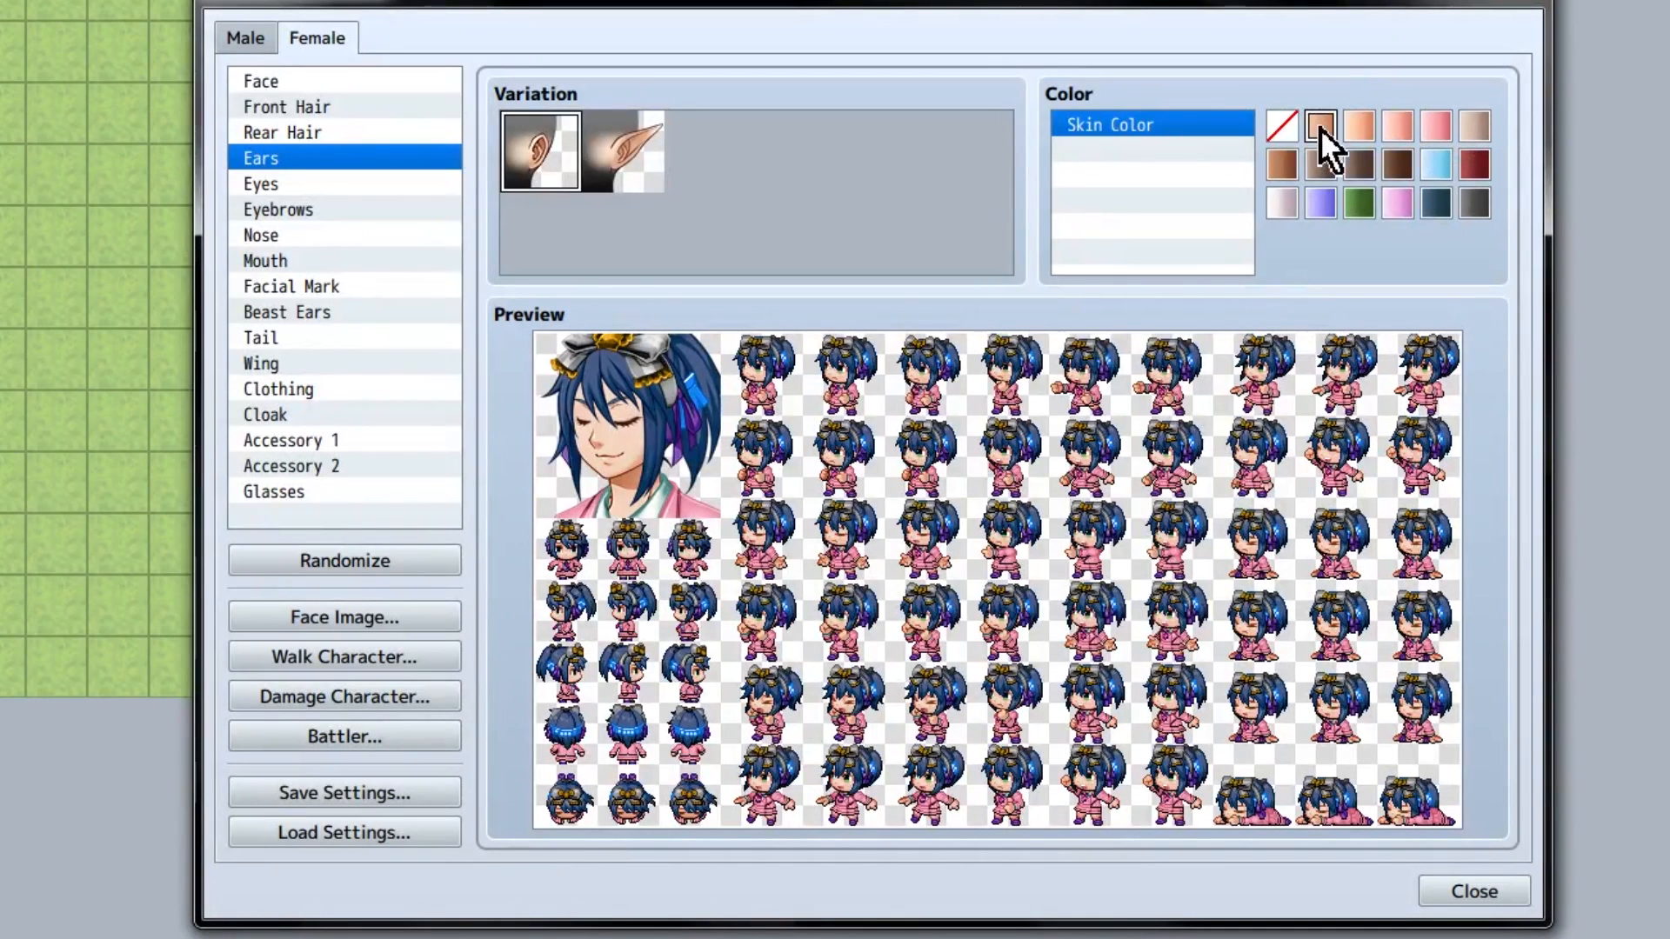
{"action": "left_click", "coordinate": [342, 183]}
Step: Click through the eye styles and land on the large round open eyes
{"action": "left_click", "coordinate": [625, 160]}
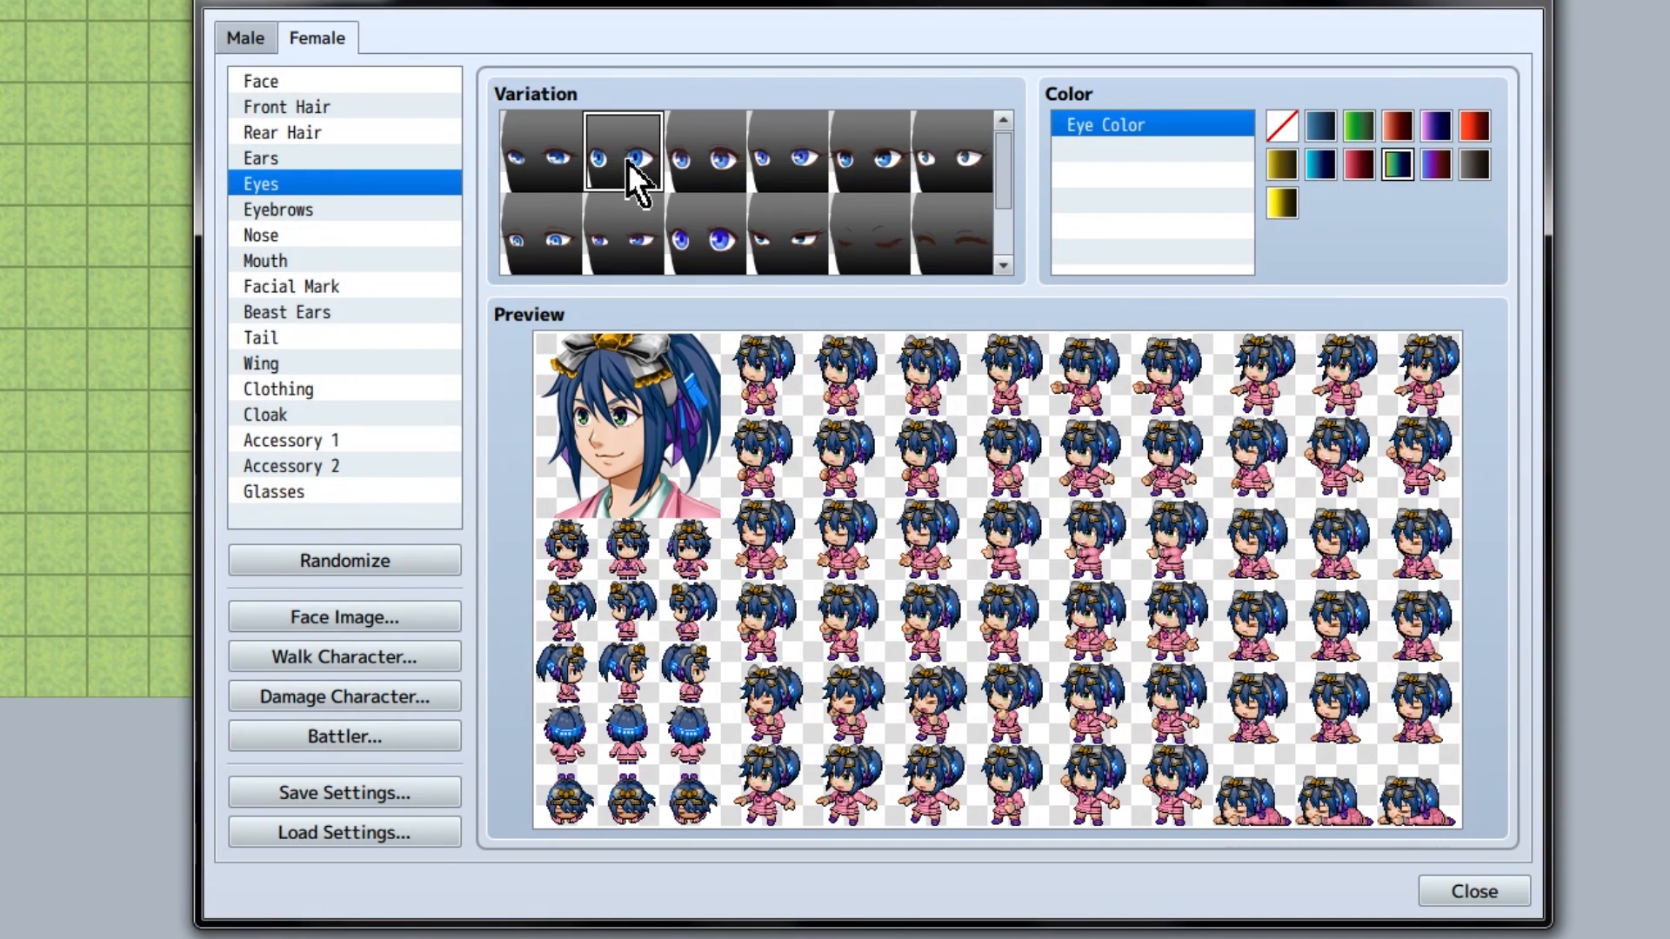
{"action": "left_click", "coordinate": [555, 157]}
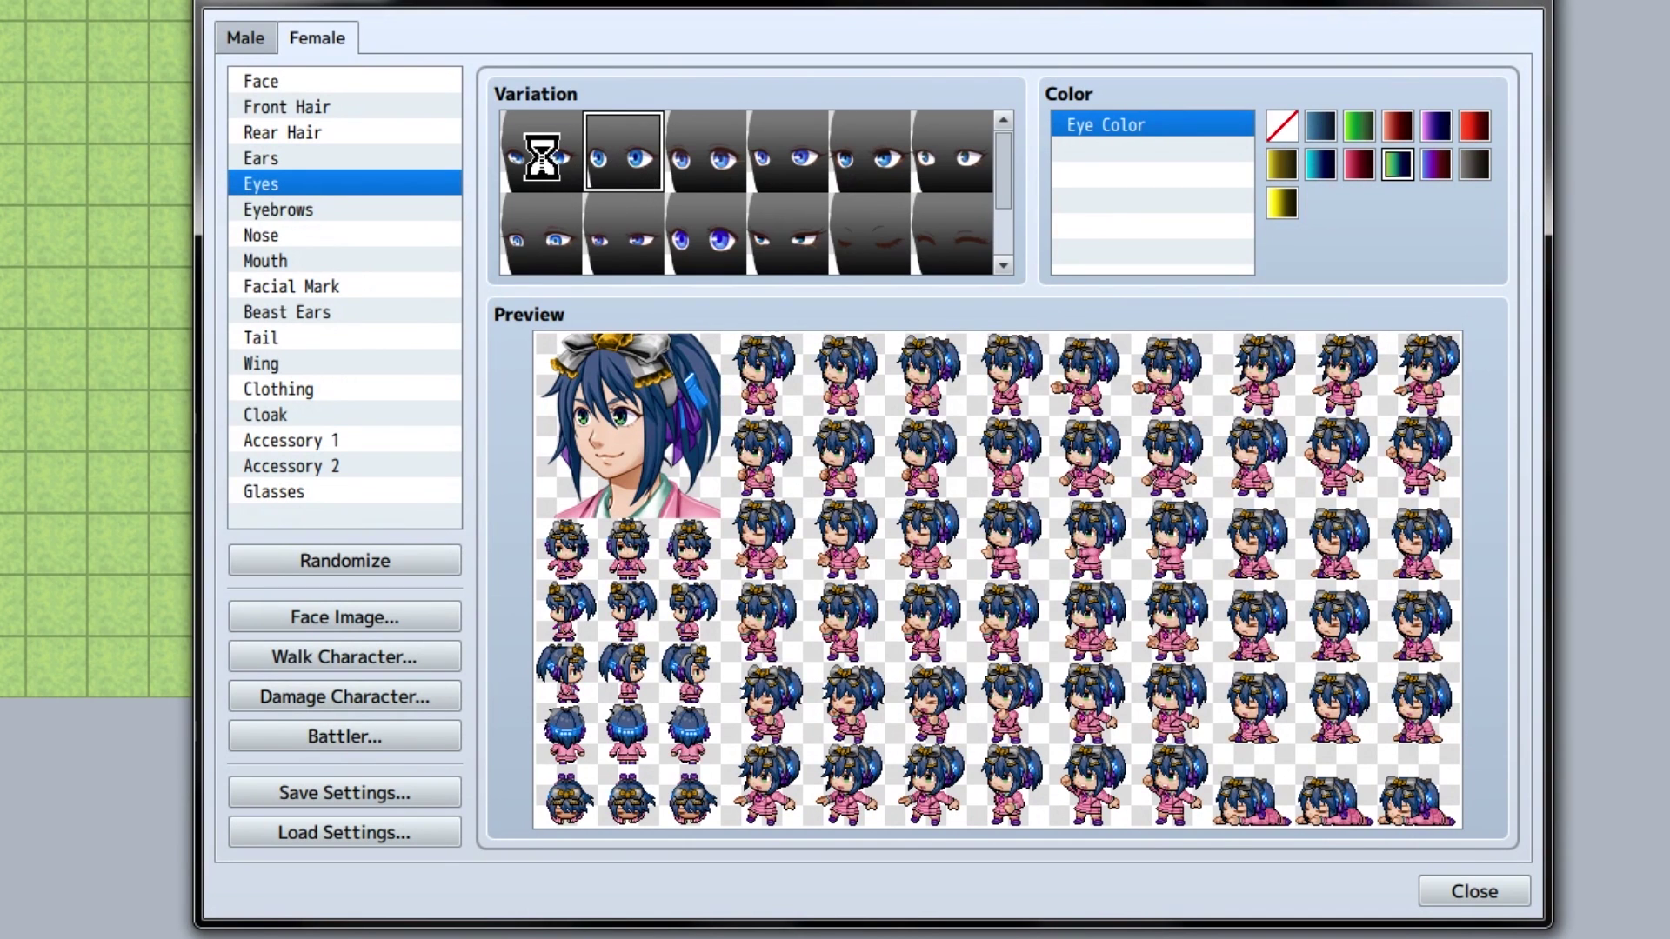
{"action": "left_click", "coordinate": [702, 165]}
{"action": "left_click", "coordinate": [790, 164]}
{"action": "left_click", "coordinate": [858, 163]}
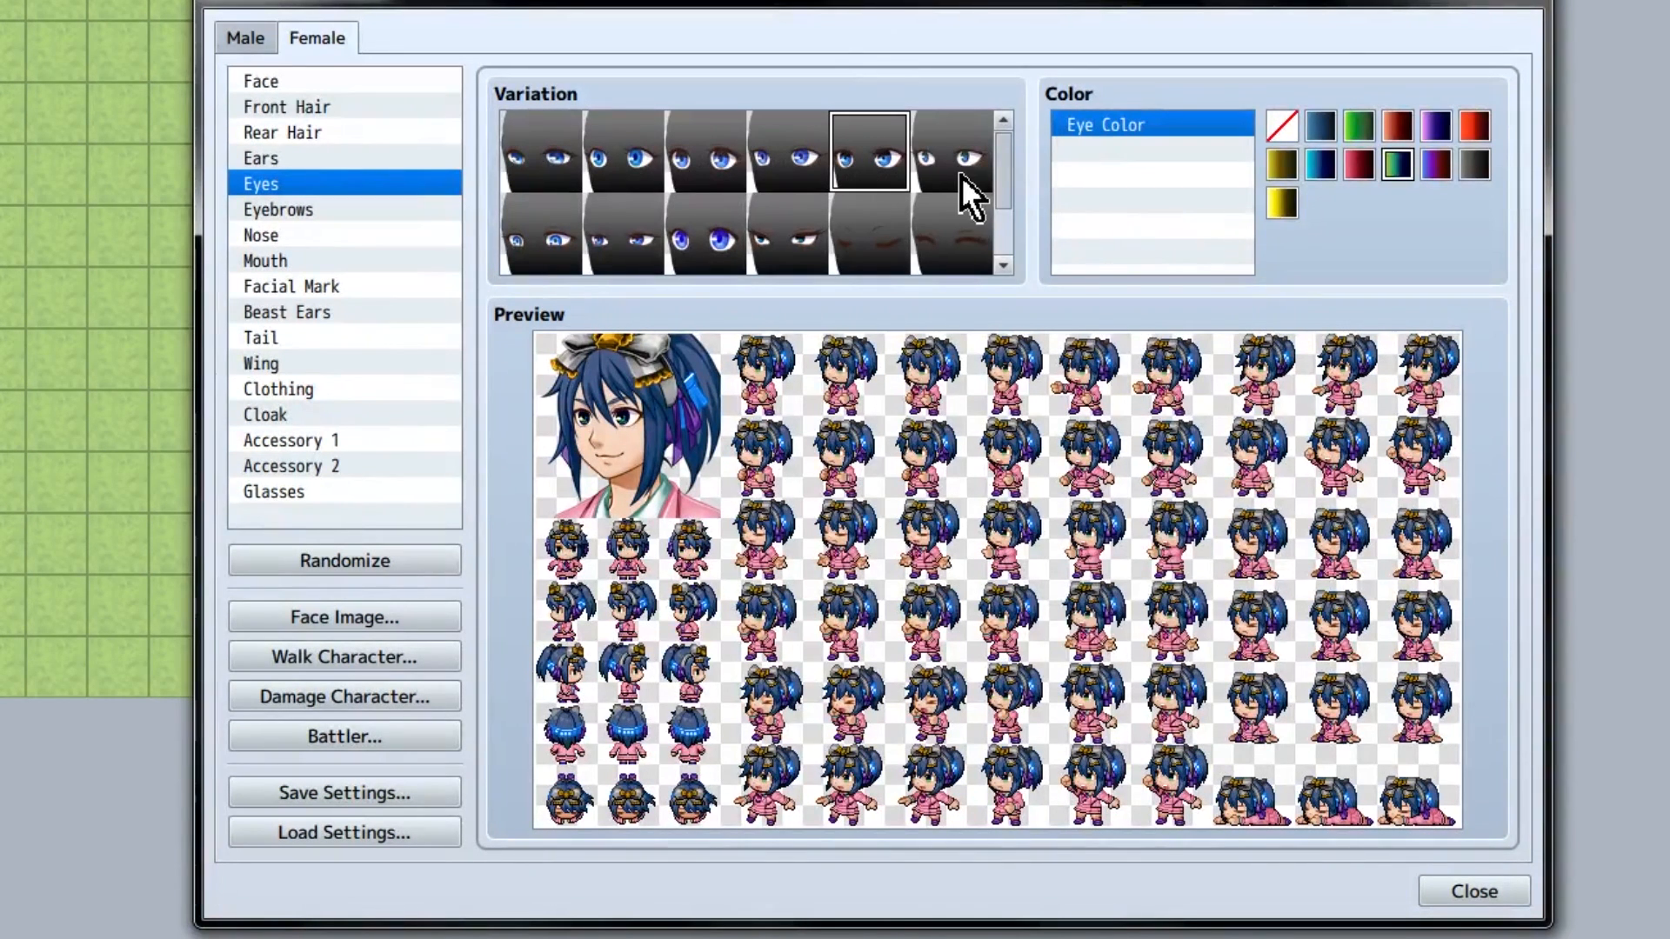
{"action": "left_click", "coordinate": [787, 245]}
{"action": "left_click", "coordinate": [627, 245]}
{"action": "left_click", "coordinate": [703, 245]}
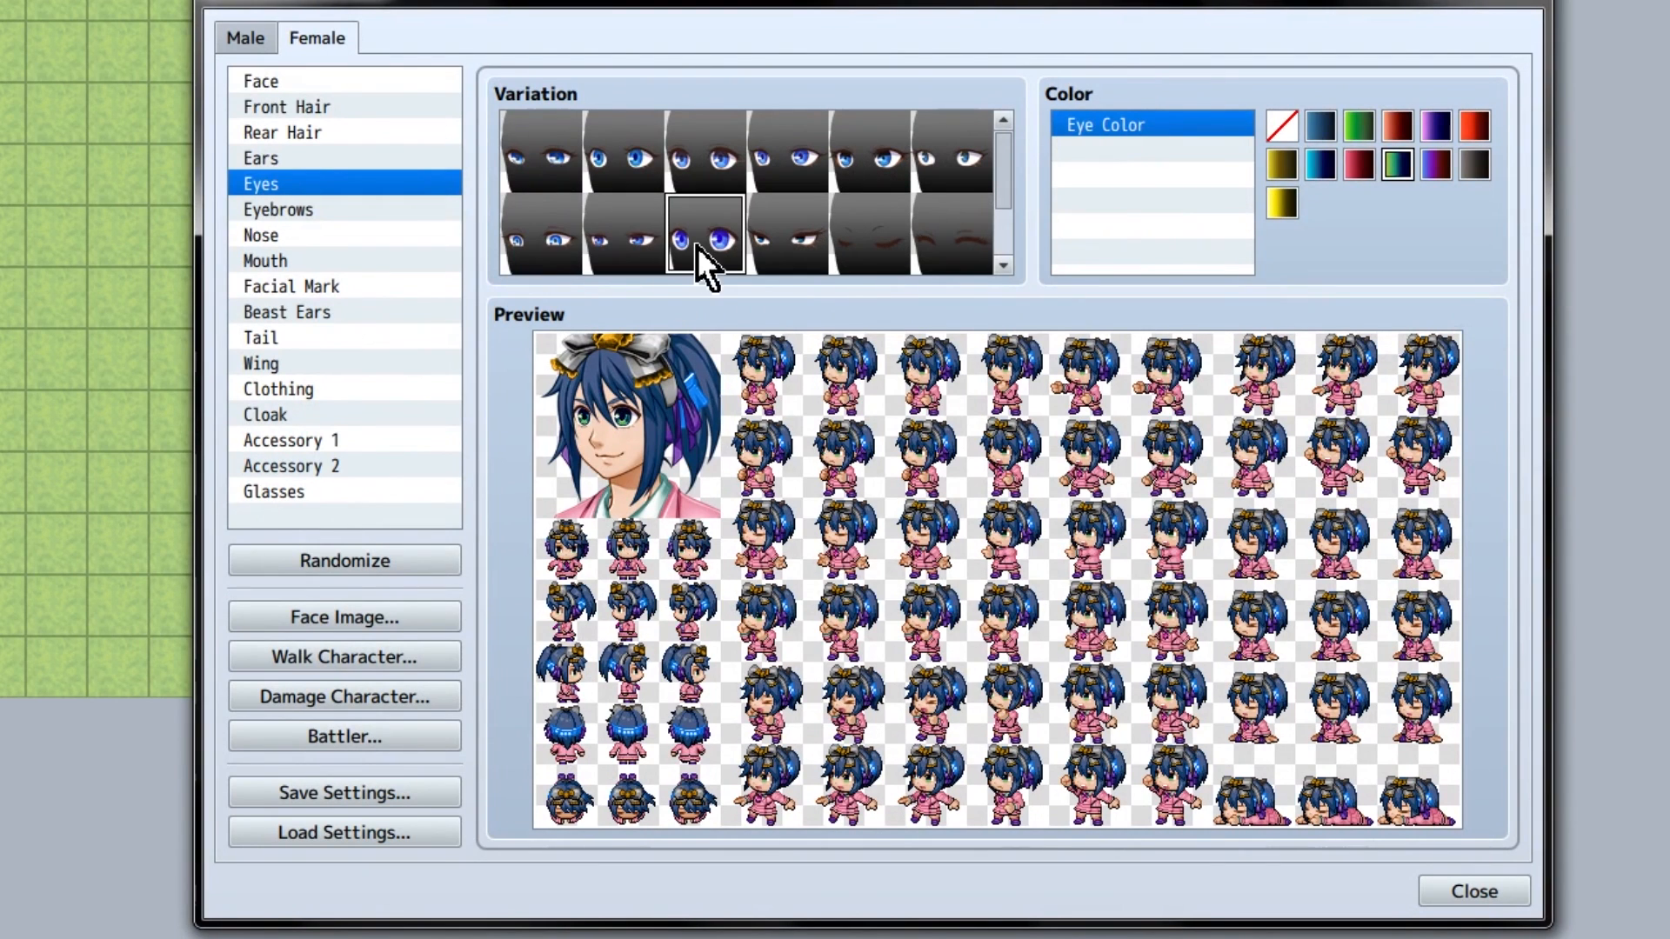
{"action": "scroll", "coordinate": [538, 252], "scroll_direction": "down", "scroll_amount": 1}
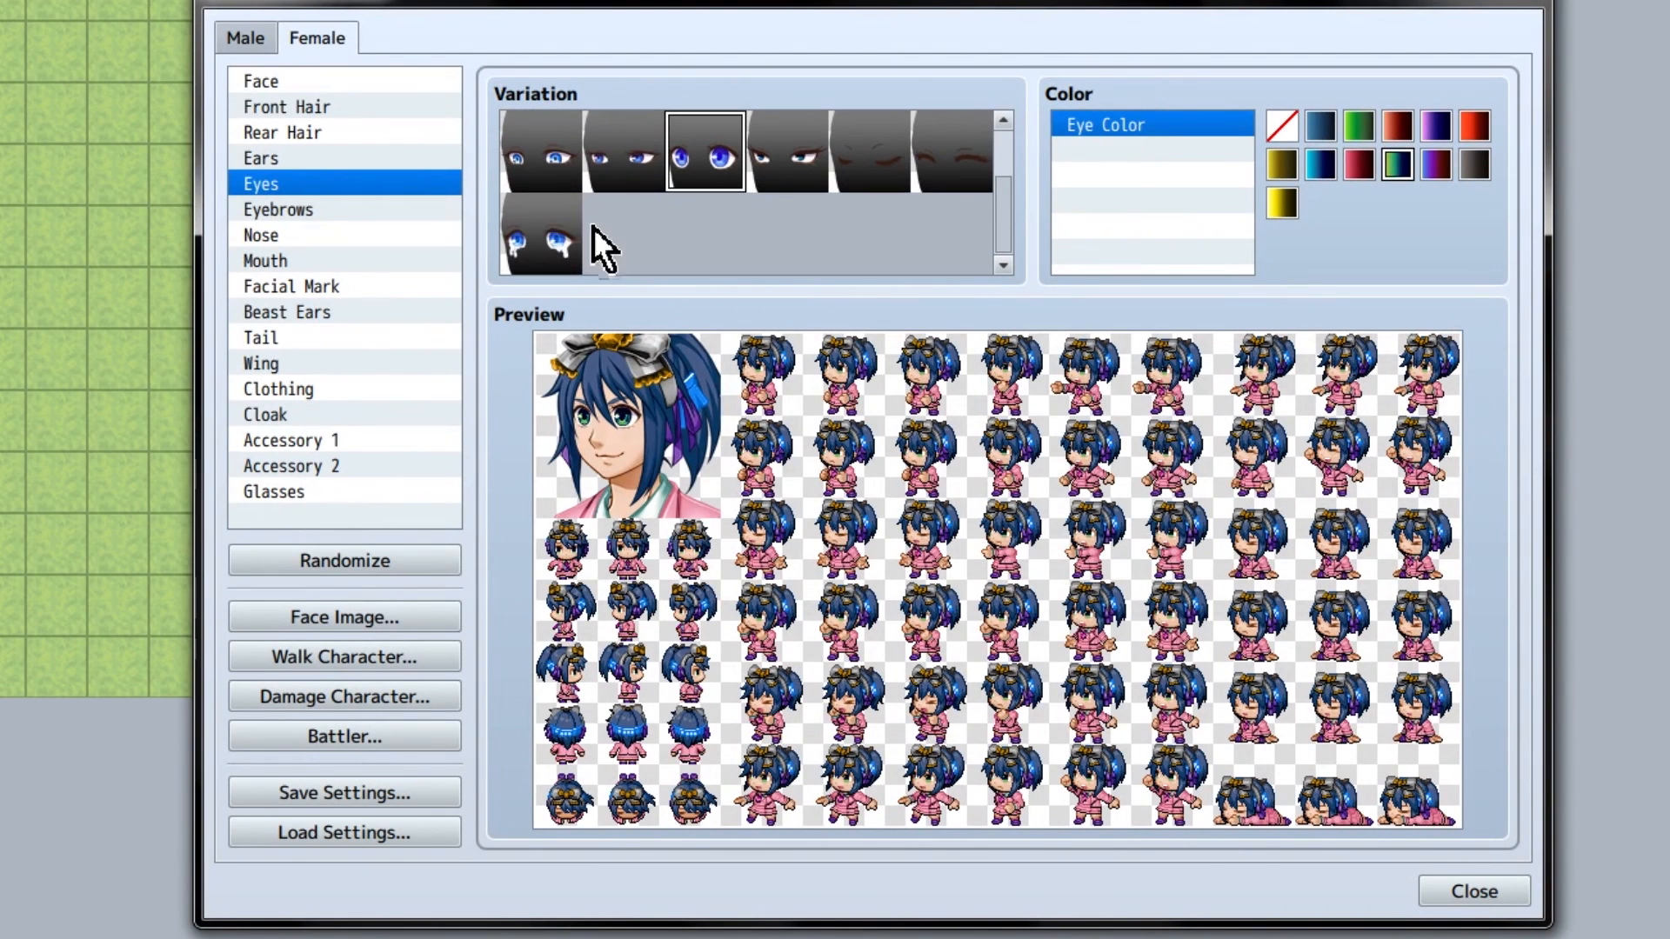
{"action": "scroll", "coordinate": [538, 163], "scroll_direction": "up", "scroll_amount": 1}
Step: Reconfirm the large round eye style and colour the eyes blue
{"action": "left_click", "coordinate": [624, 151]}
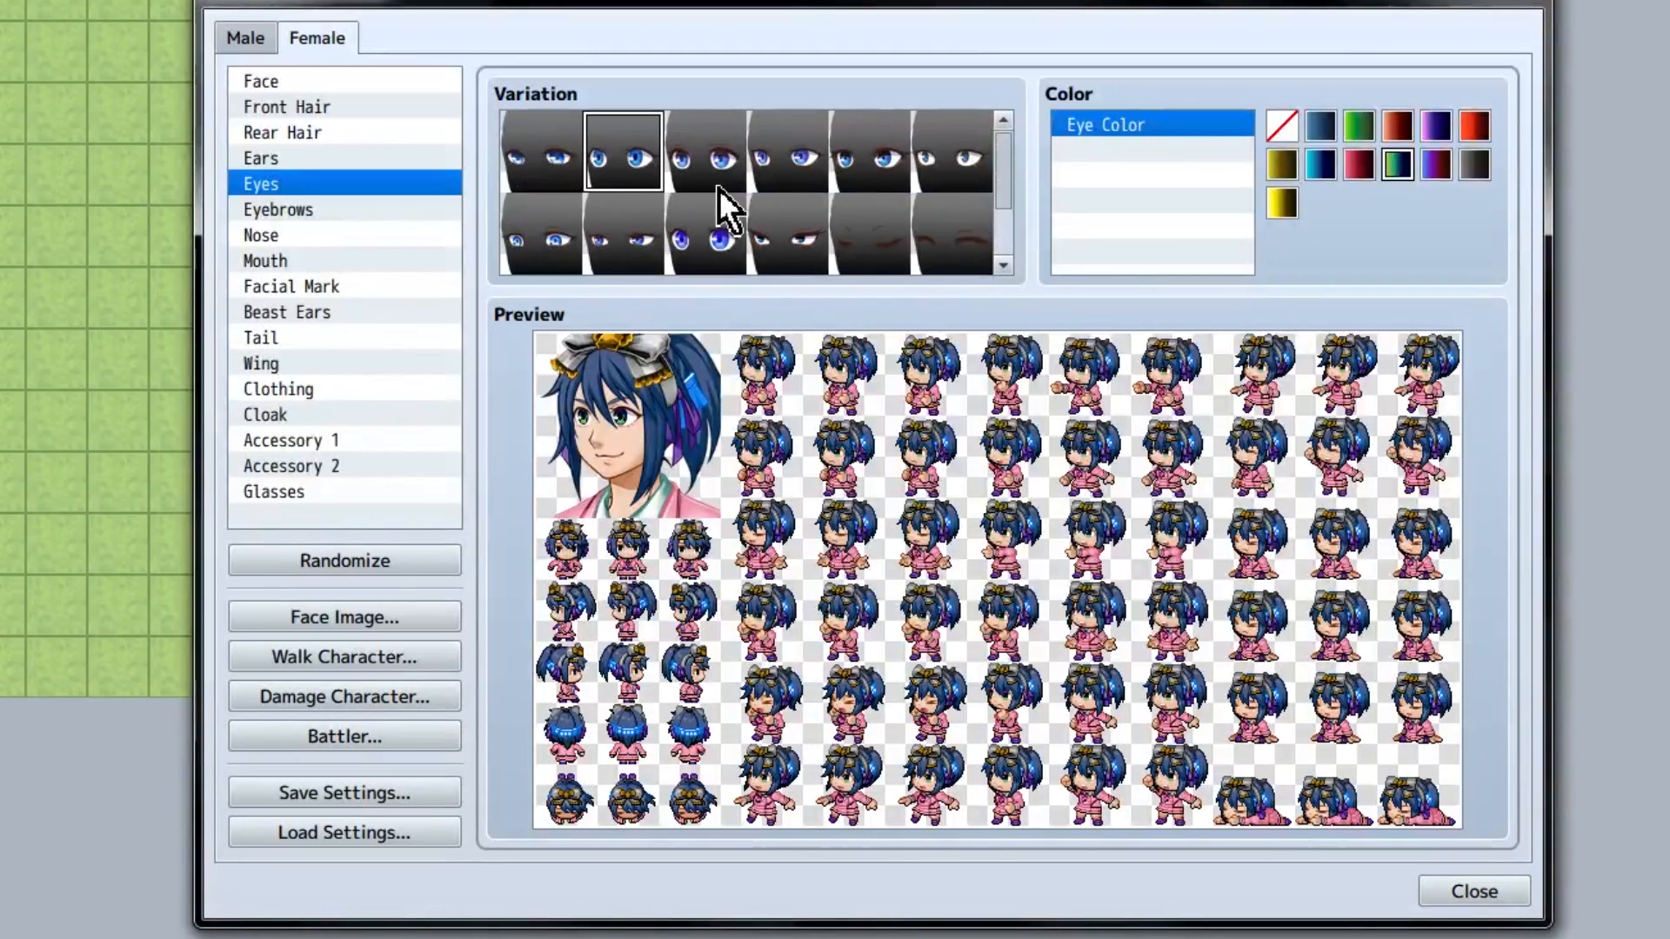
{"action": "left_click", "coordinate": [721, 165]}
{"action": "left_click", "coordinate": [721, 230]}
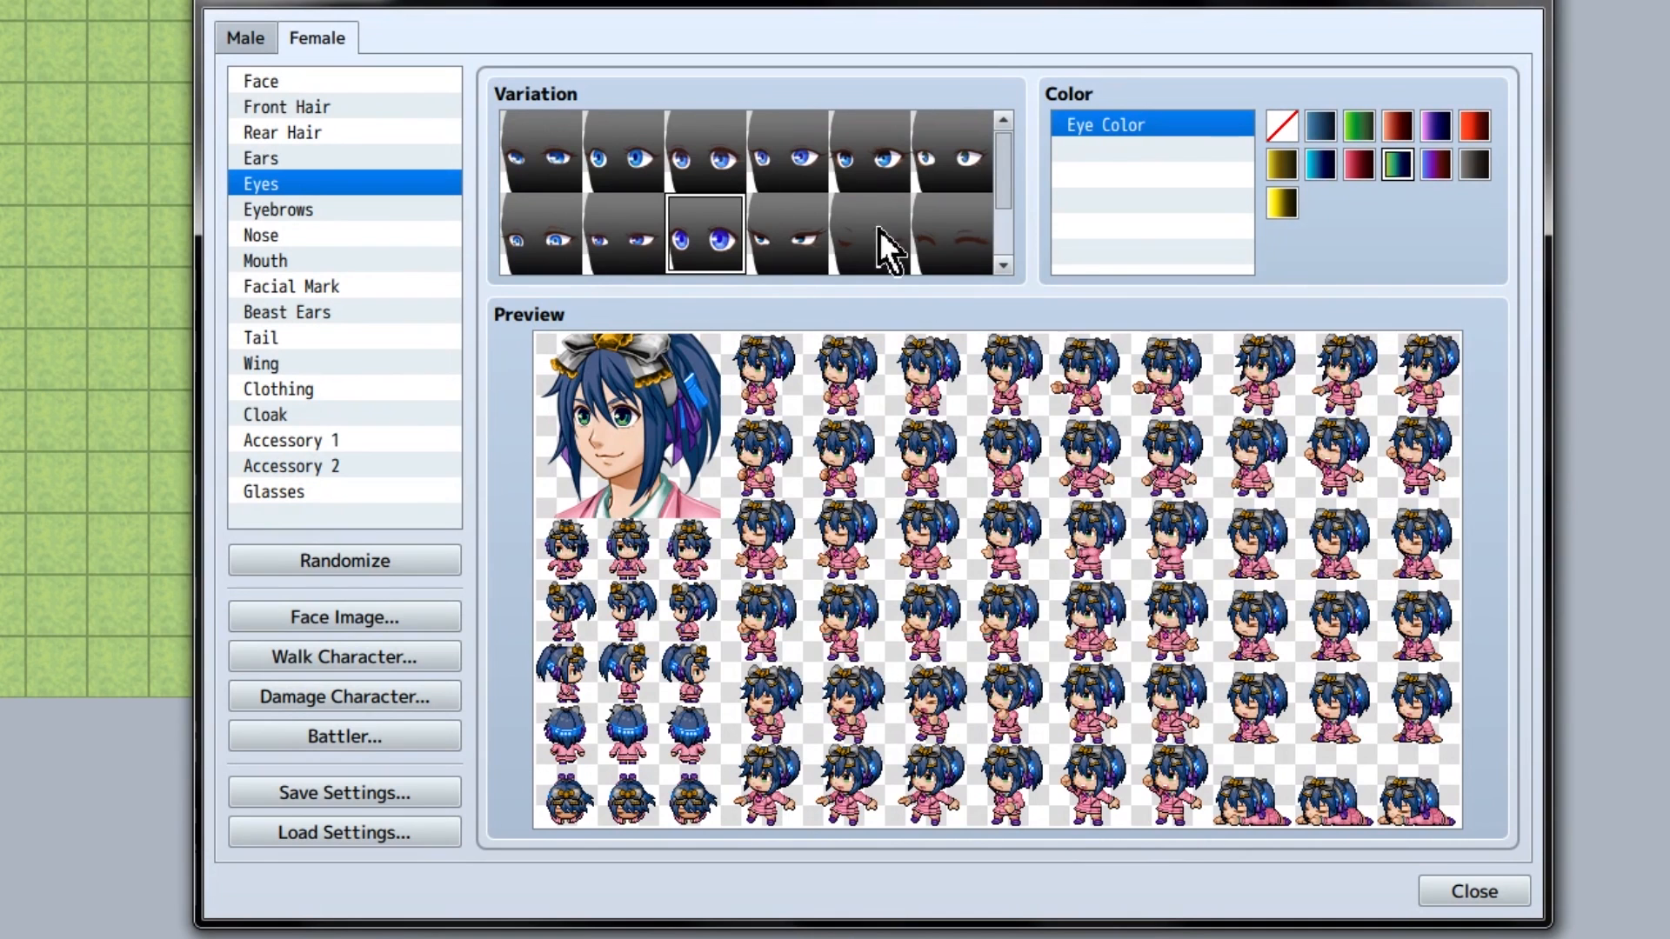
{"action": "left_click", "coordinate": [1320, 164]}
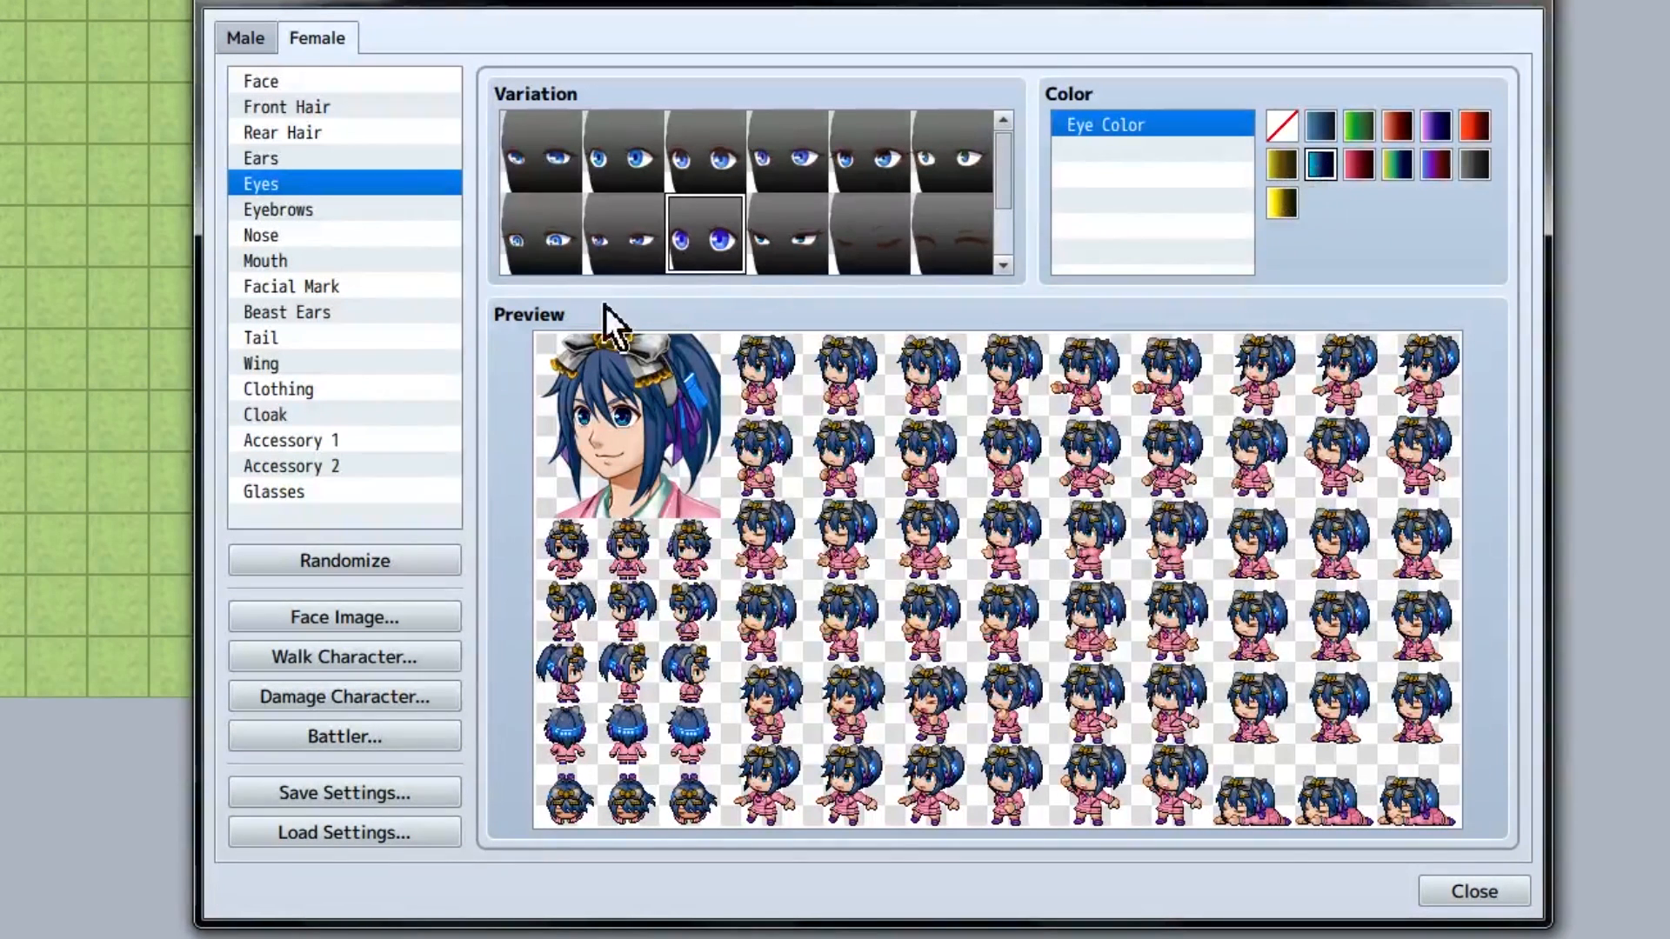
{"action": "scroll", "coordinate": [938, 215], "scroll_direction": "down", "scroll_amount": 1}
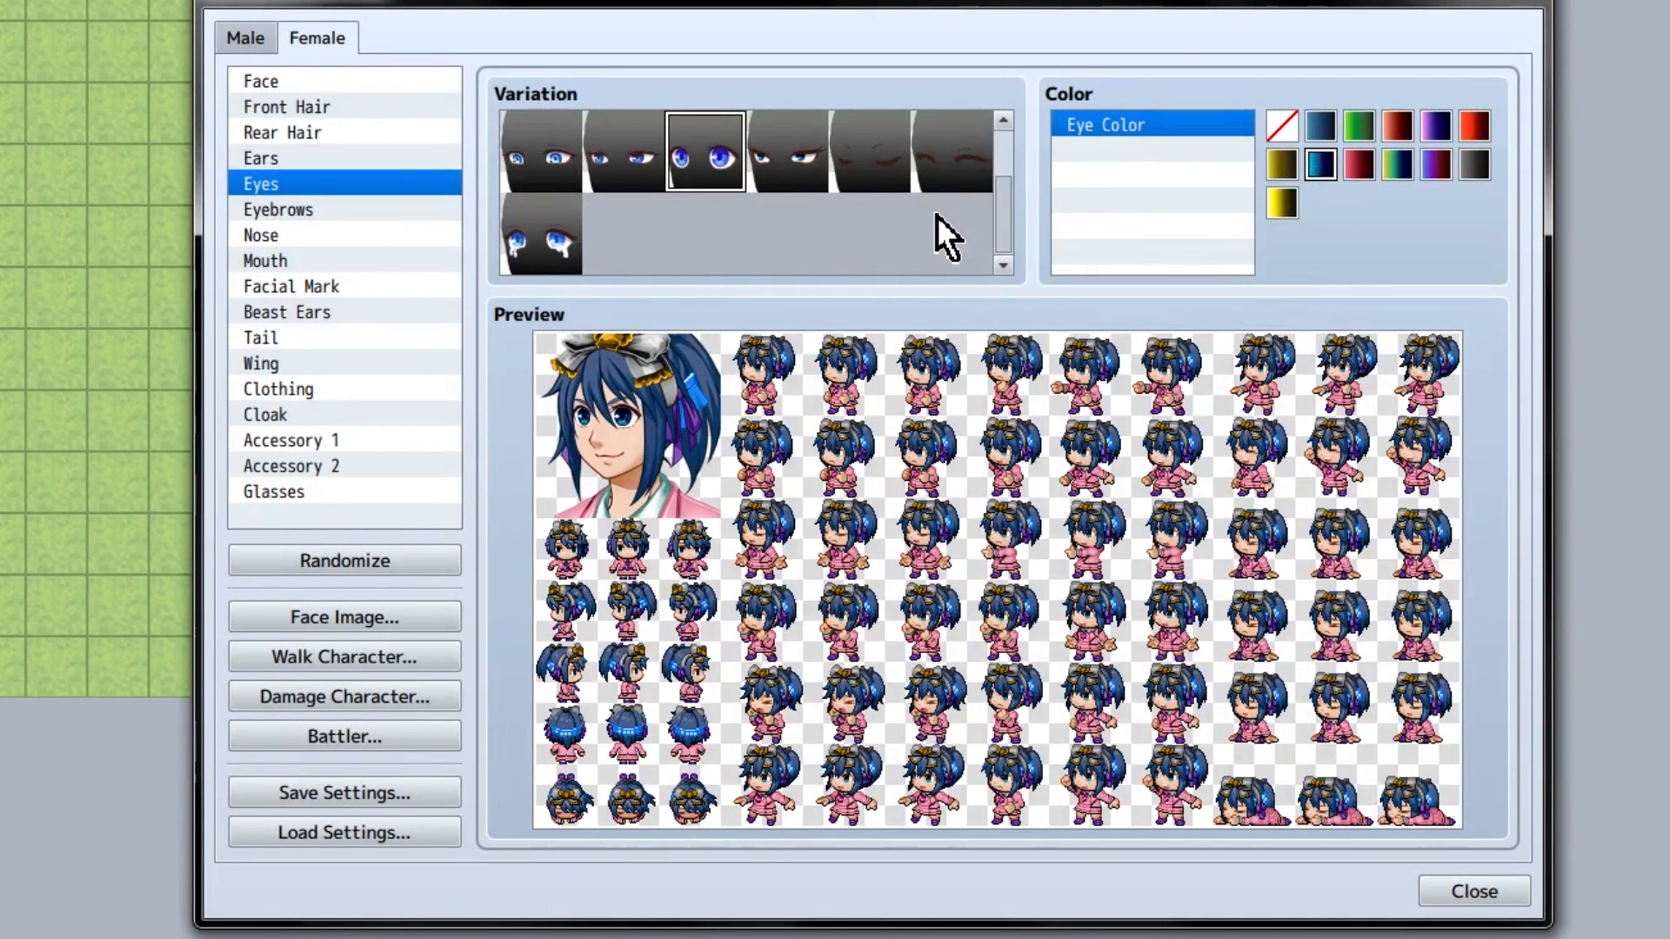
{"action": "scroll", "coordinate": [886, 242], "scroll_direction": "up", "scroll_amount": 1}
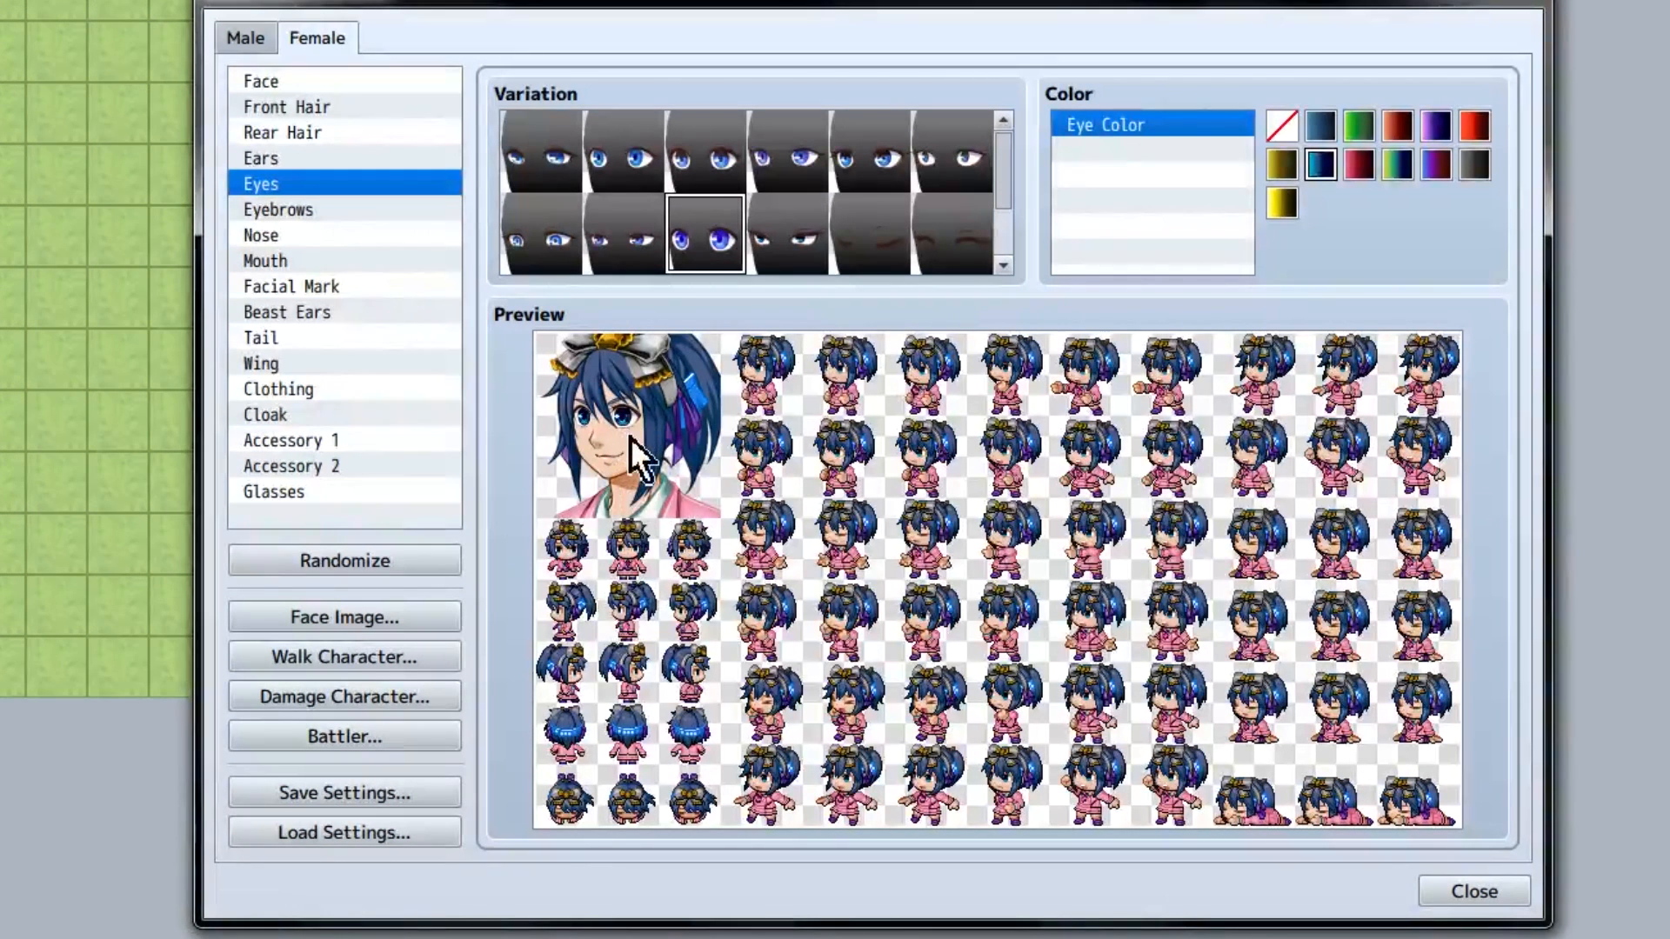
Step: Briefly try black hair before restoring dark blue, then preview the eyebrow styles in both rows
{"action": "left_click", "coordinate": [333, 207]}
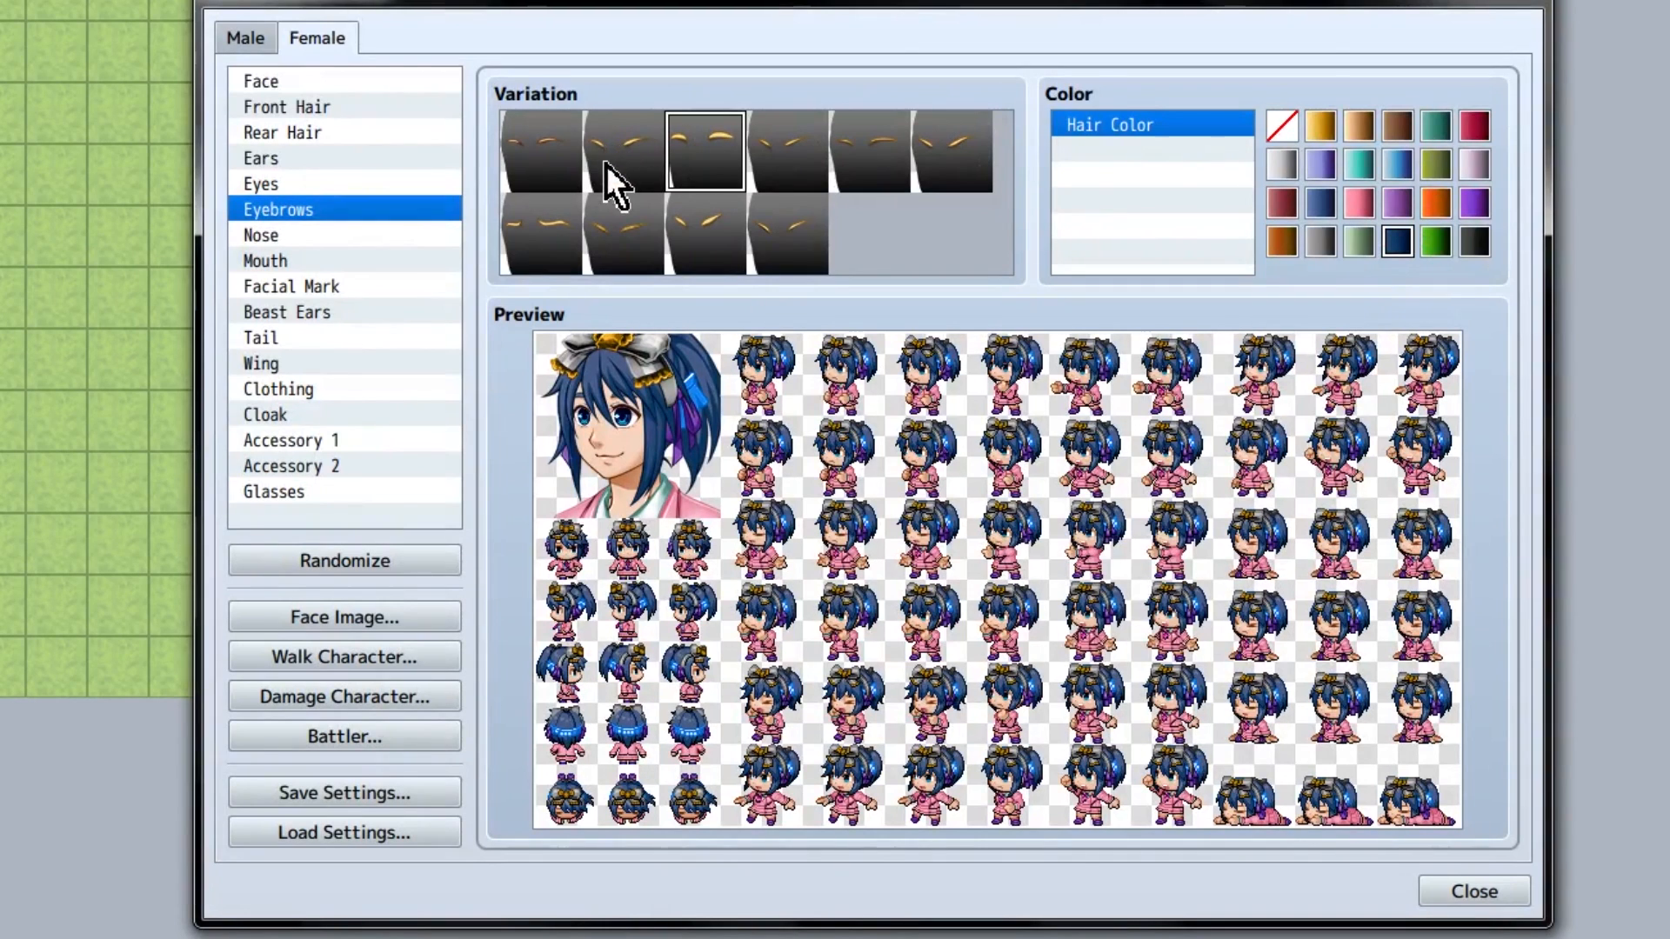
{"action": "left_click", "coordinate": [1473, 241]}
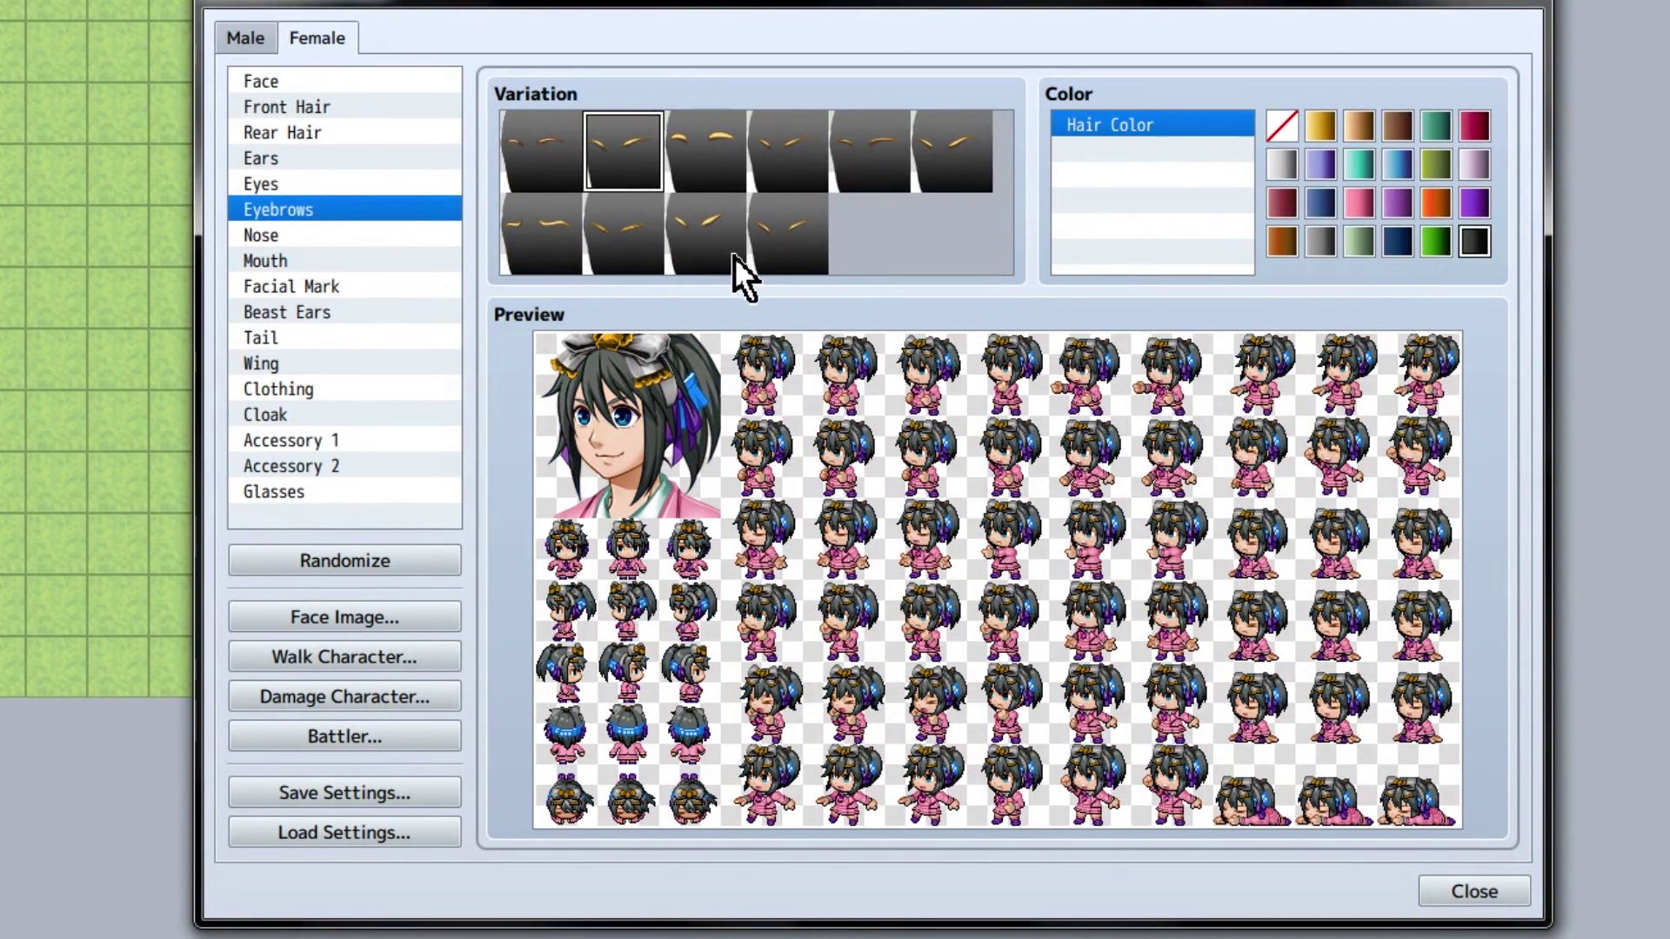
{"action": "left_click", "coordinate": [1398, 244]}
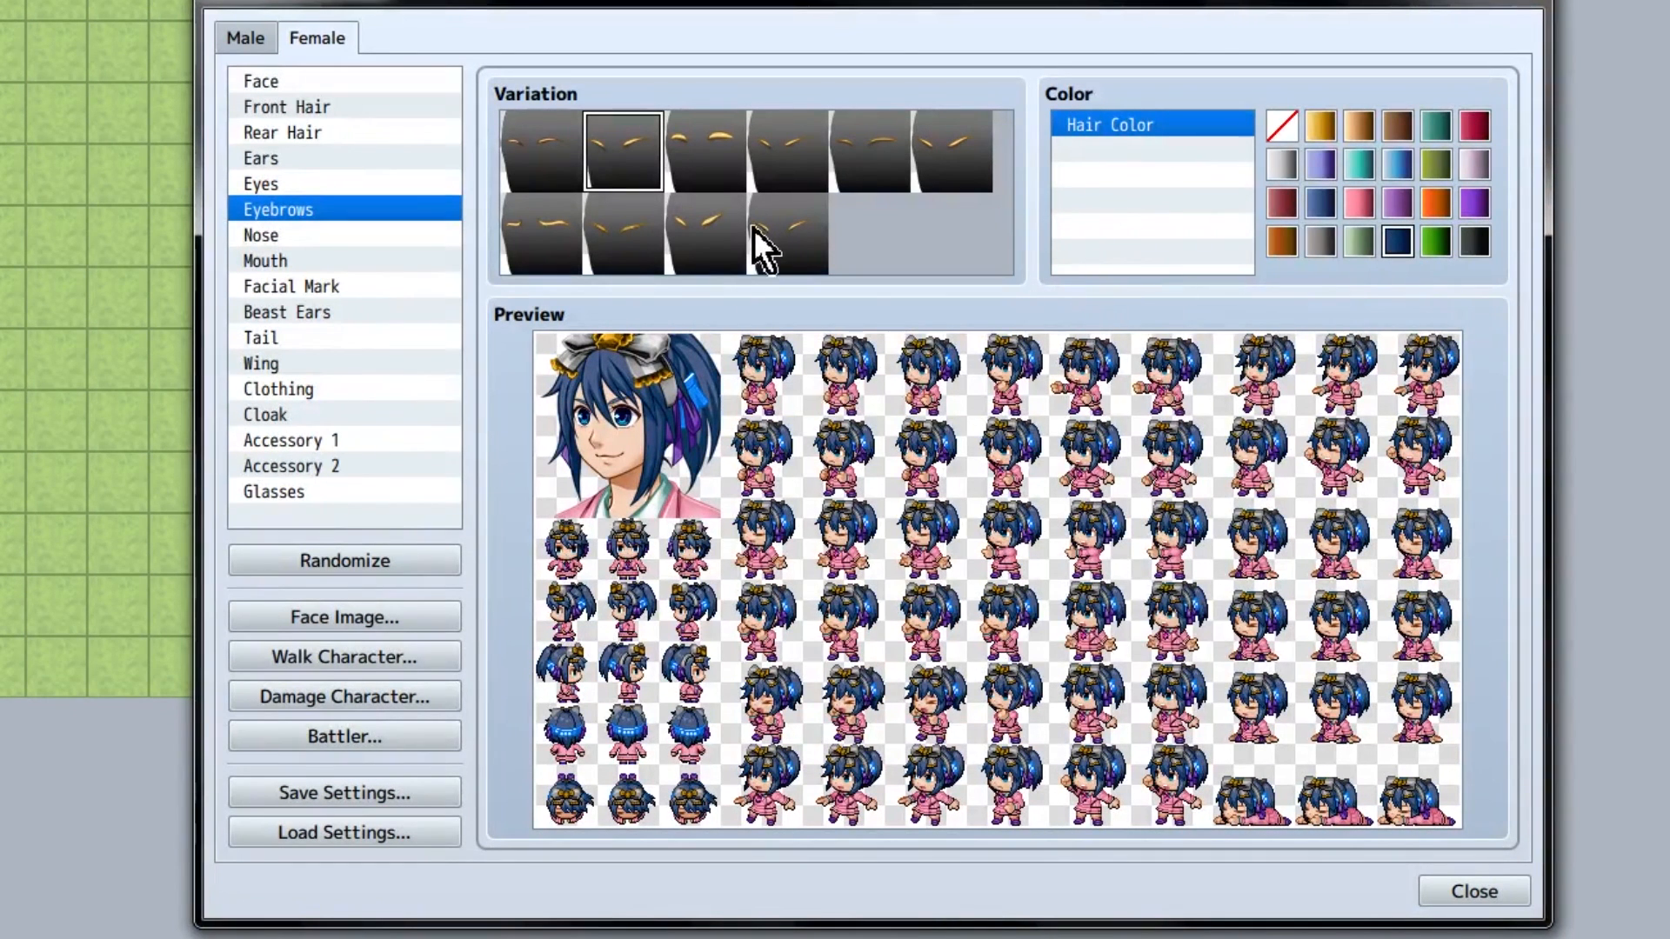
{"action": "left_click", "coordinate": [542, 236]}
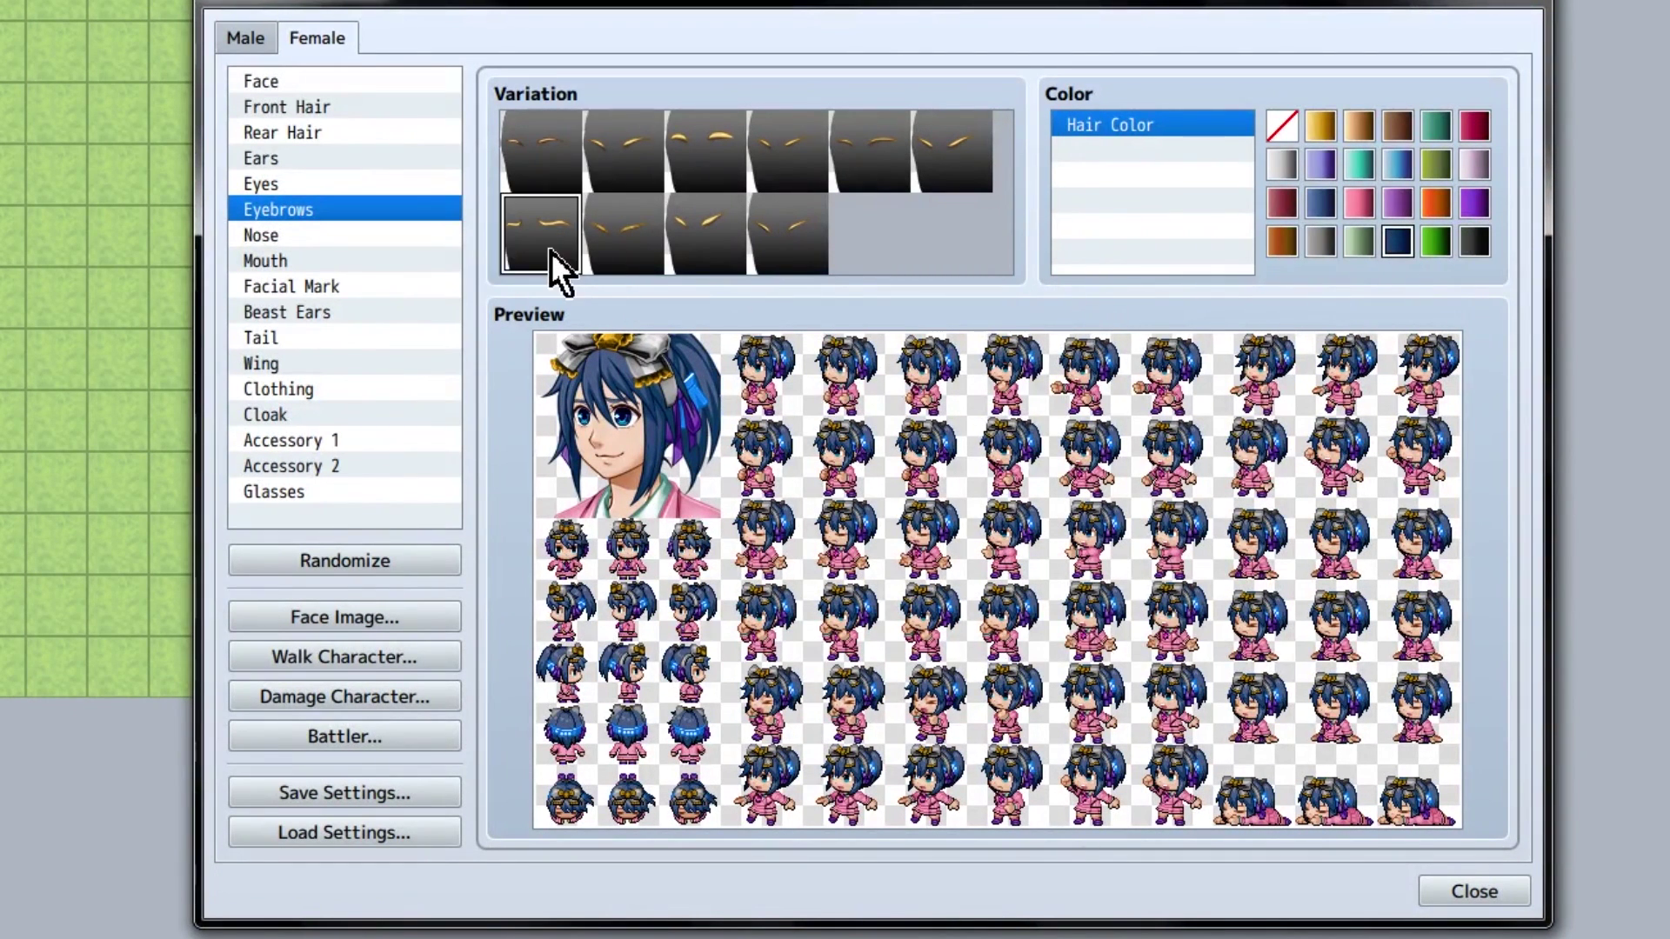
{"action": "left_click", "coordinate": [561, 164]}
{"action": "left_click", "coordinate": [790, 242]}
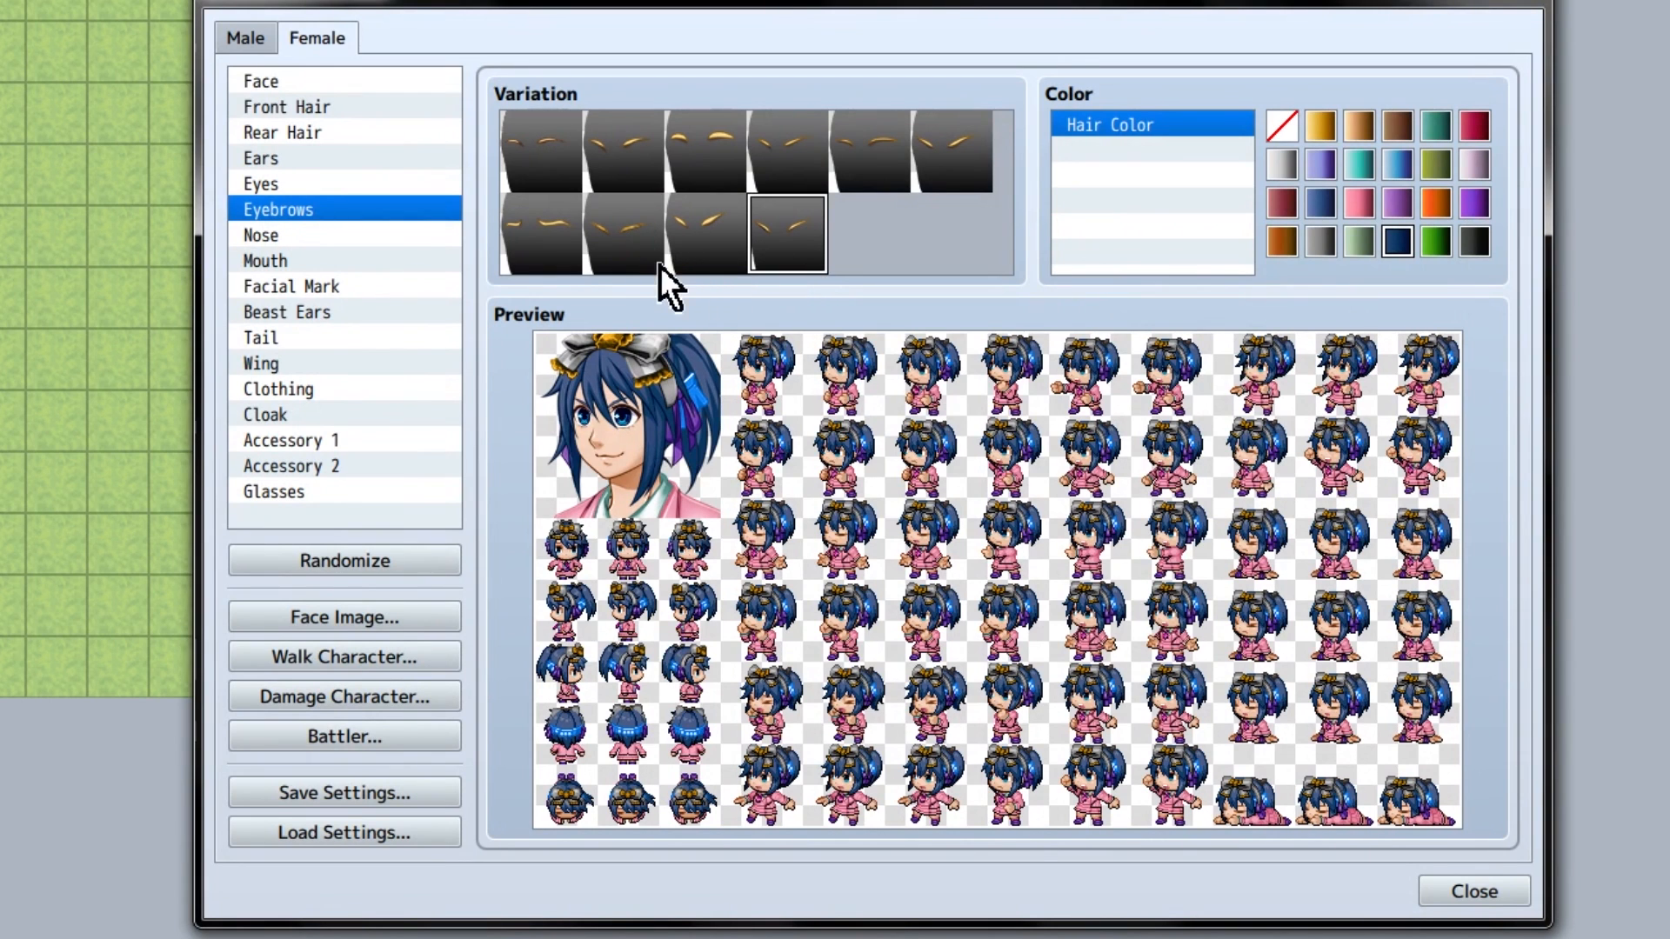
{"action": "left_click", "coordinate": [623, 235]}
{"action": "left_click", "coordinate": [704, 154]}
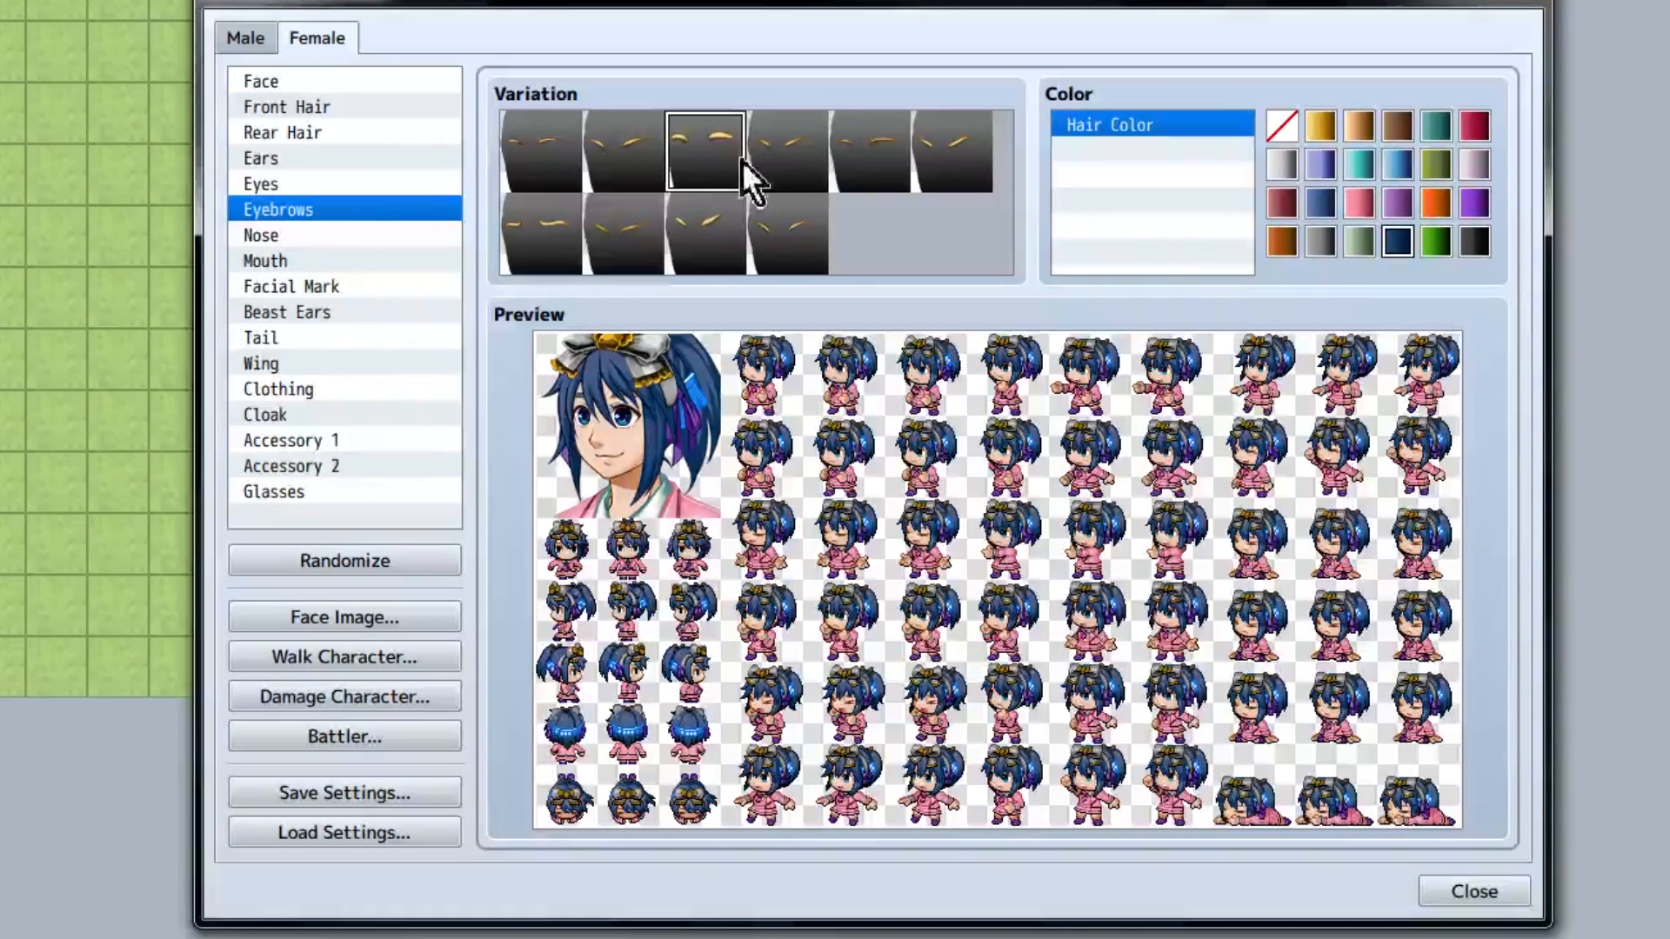
{"action": "left_click", "coordinate": [827, 154]}
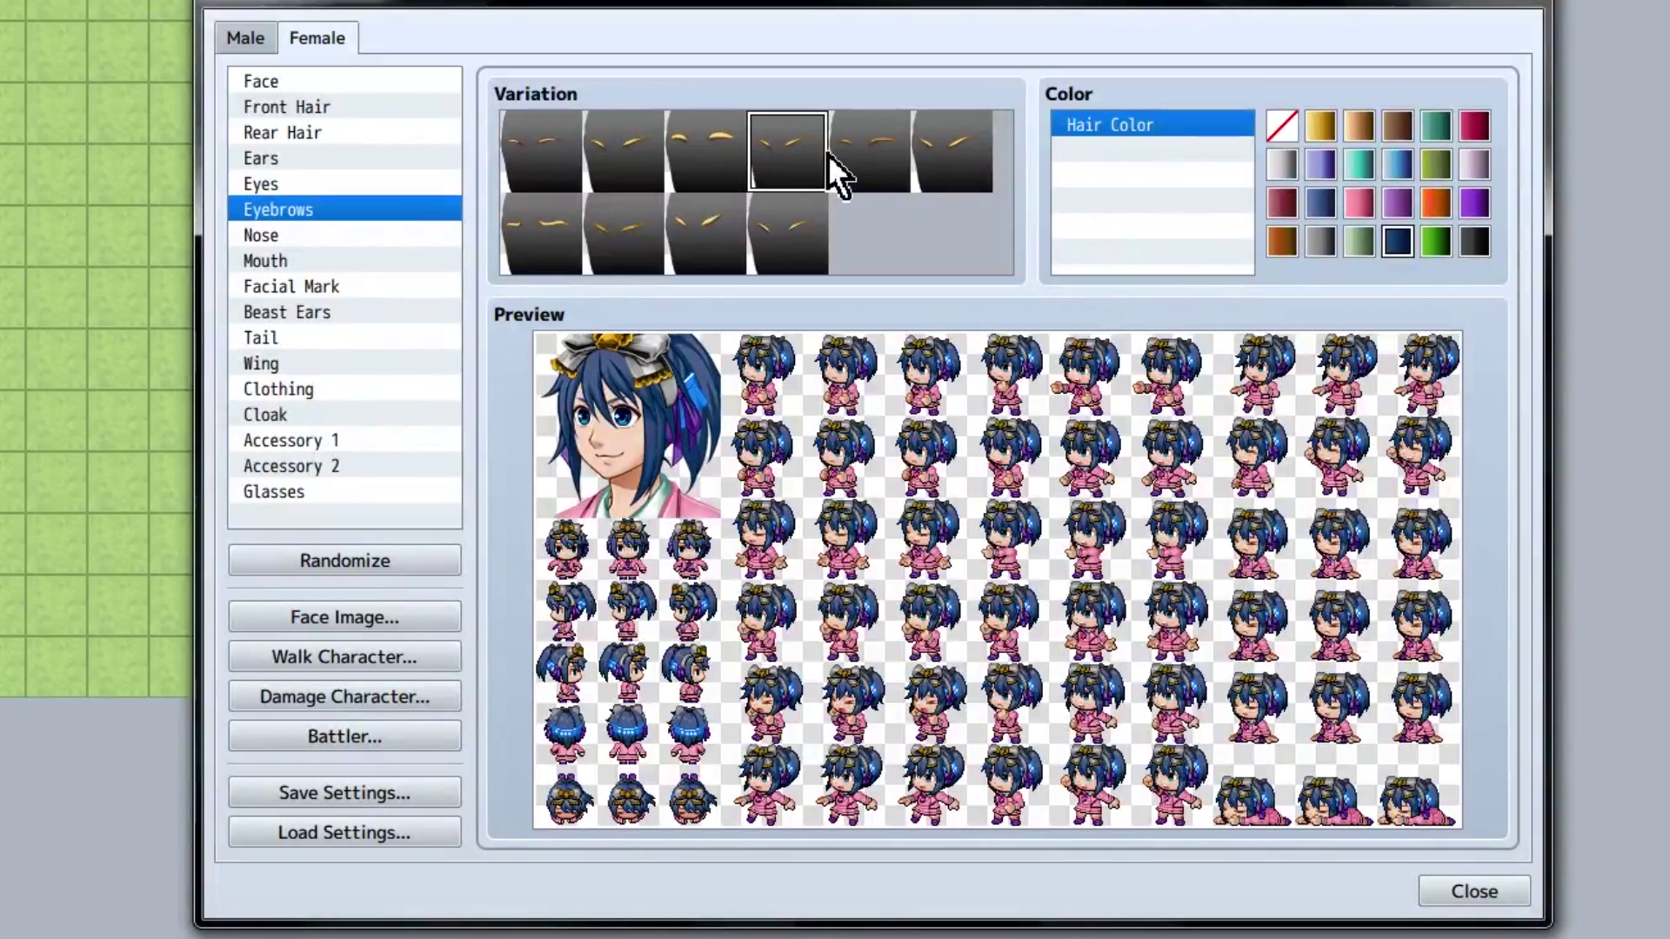
{"action": "left_click", "coordinate": [893, 157]}
{"action": "left_click", "coordinate": [950, 154]}
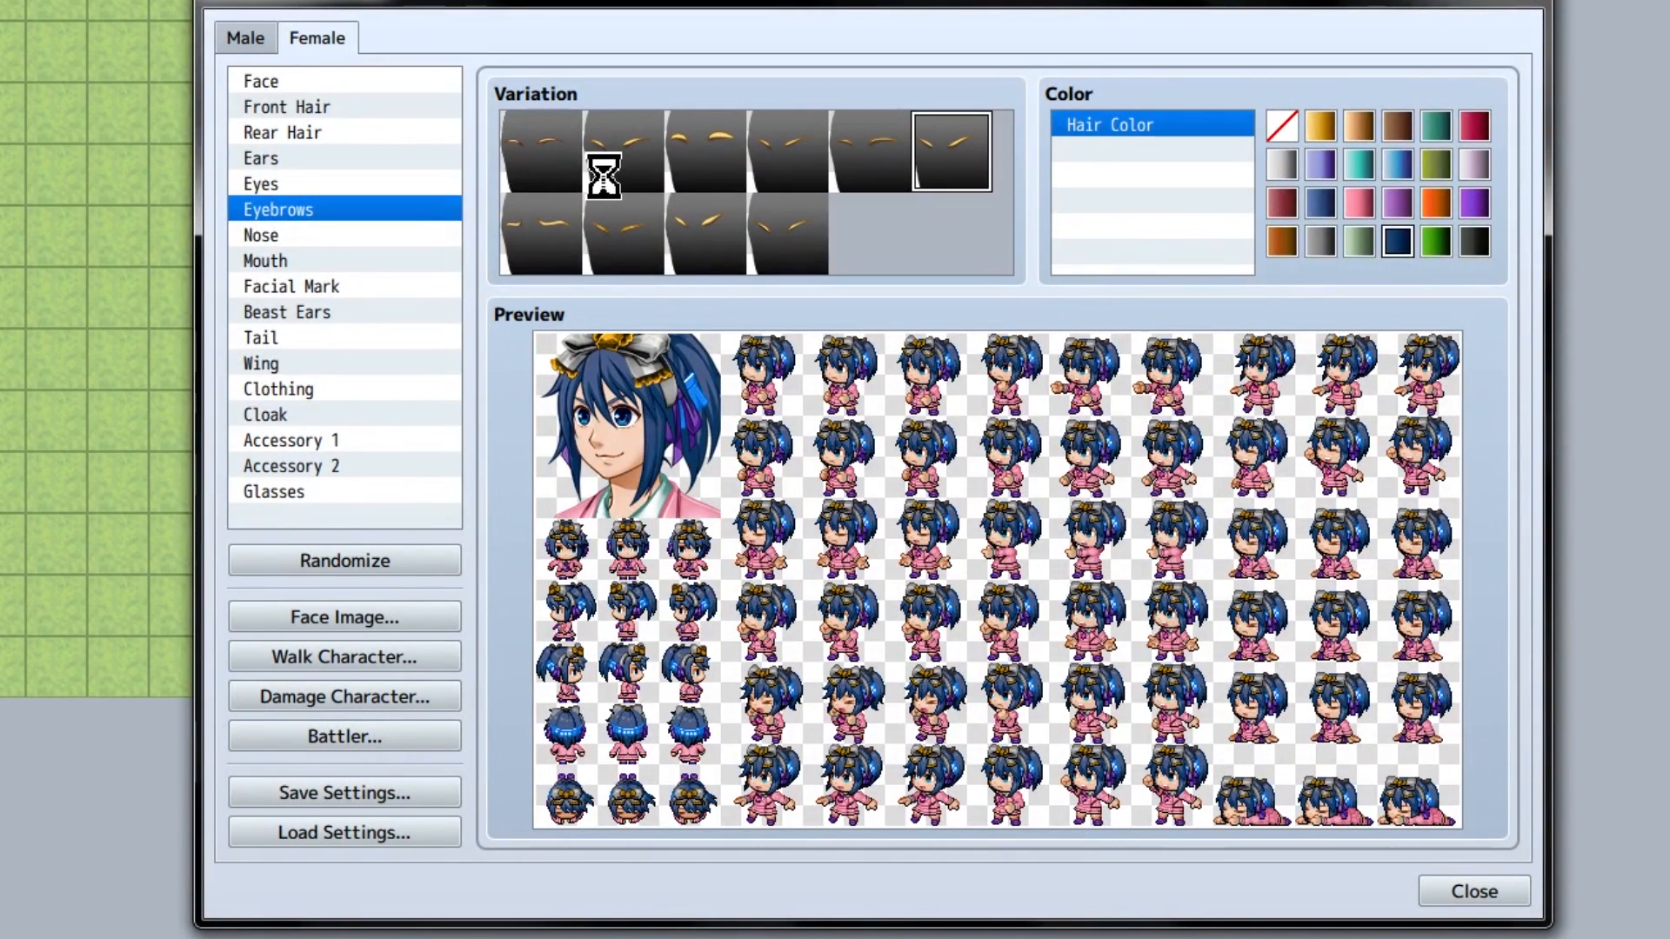
Step: Compare a few more eyebrow shapes and settle on a new one
{"action": "left_click", "coordinate": [600, 172]}
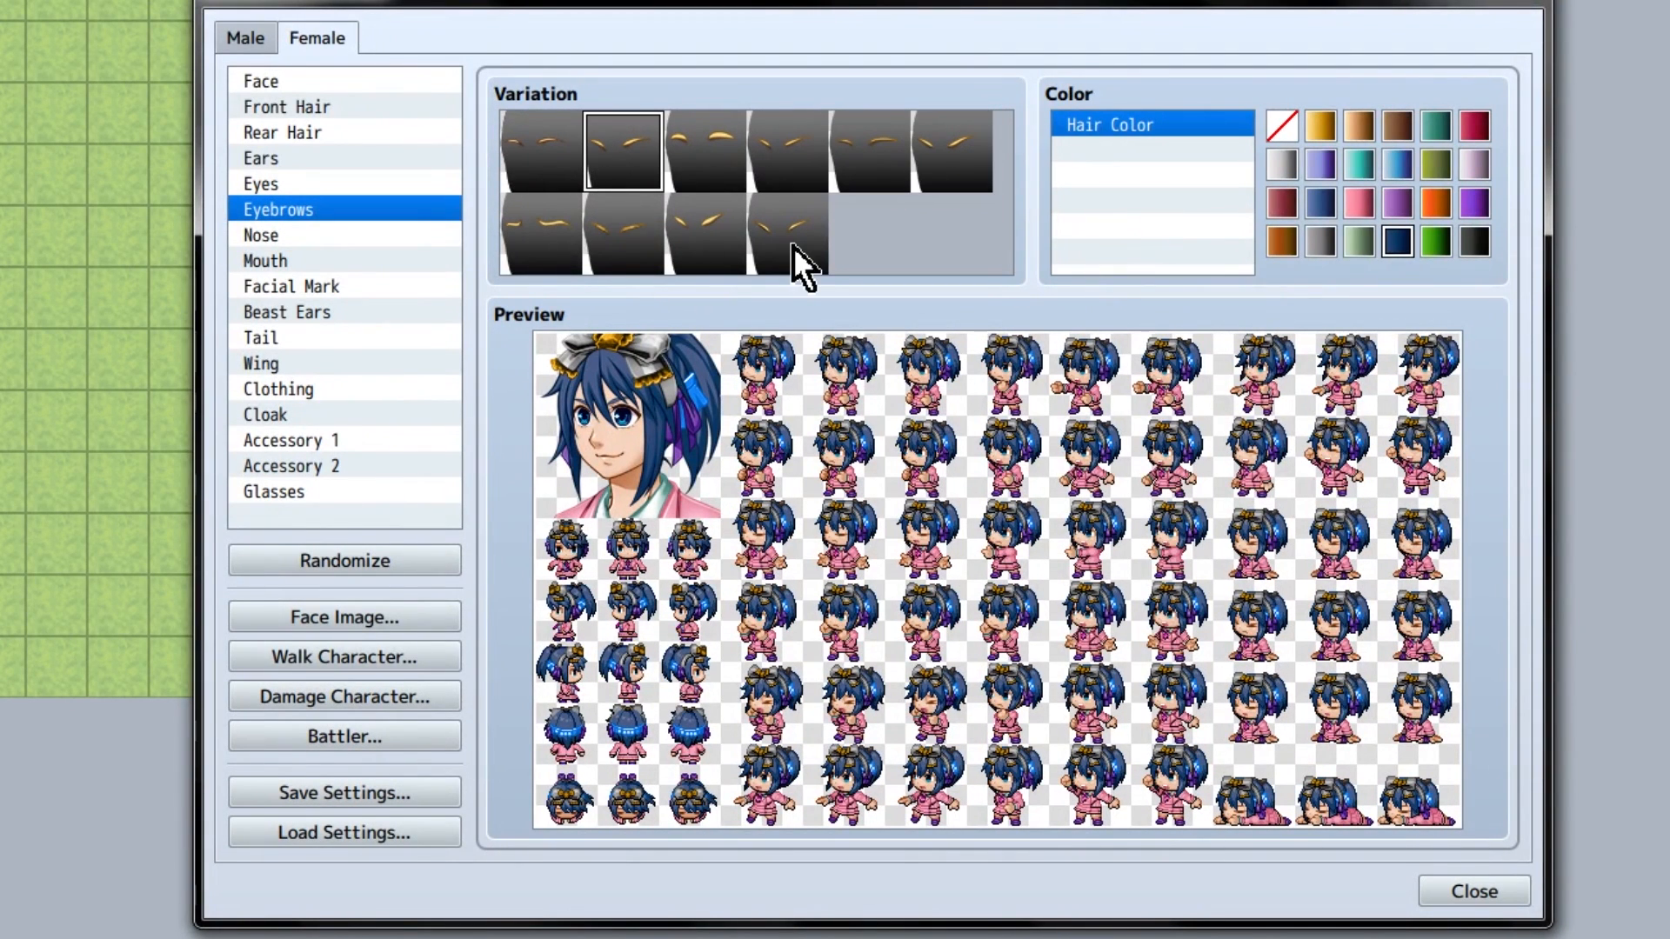
{"action": "left_click", "coordinate": [541, 151]}
{"action": "left_click", "coordinate": [693, 248]}
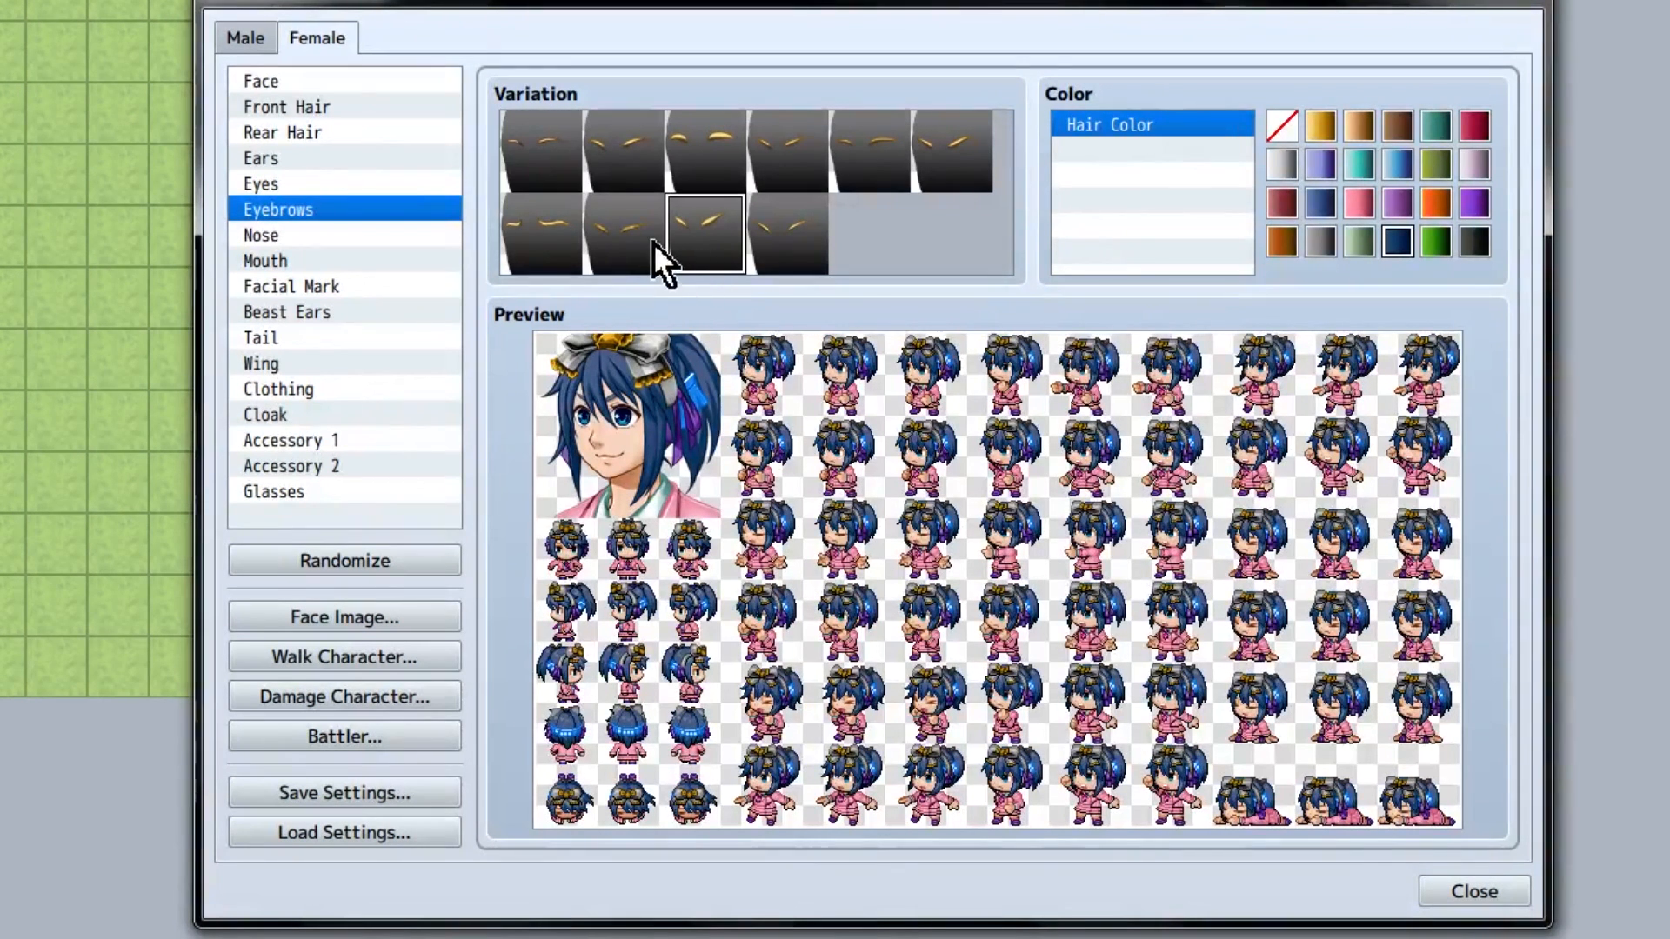
{"action": "left_click", "coordinate": [626, 240]}
{"action": "left_click", "coordinate": [816, 246]}
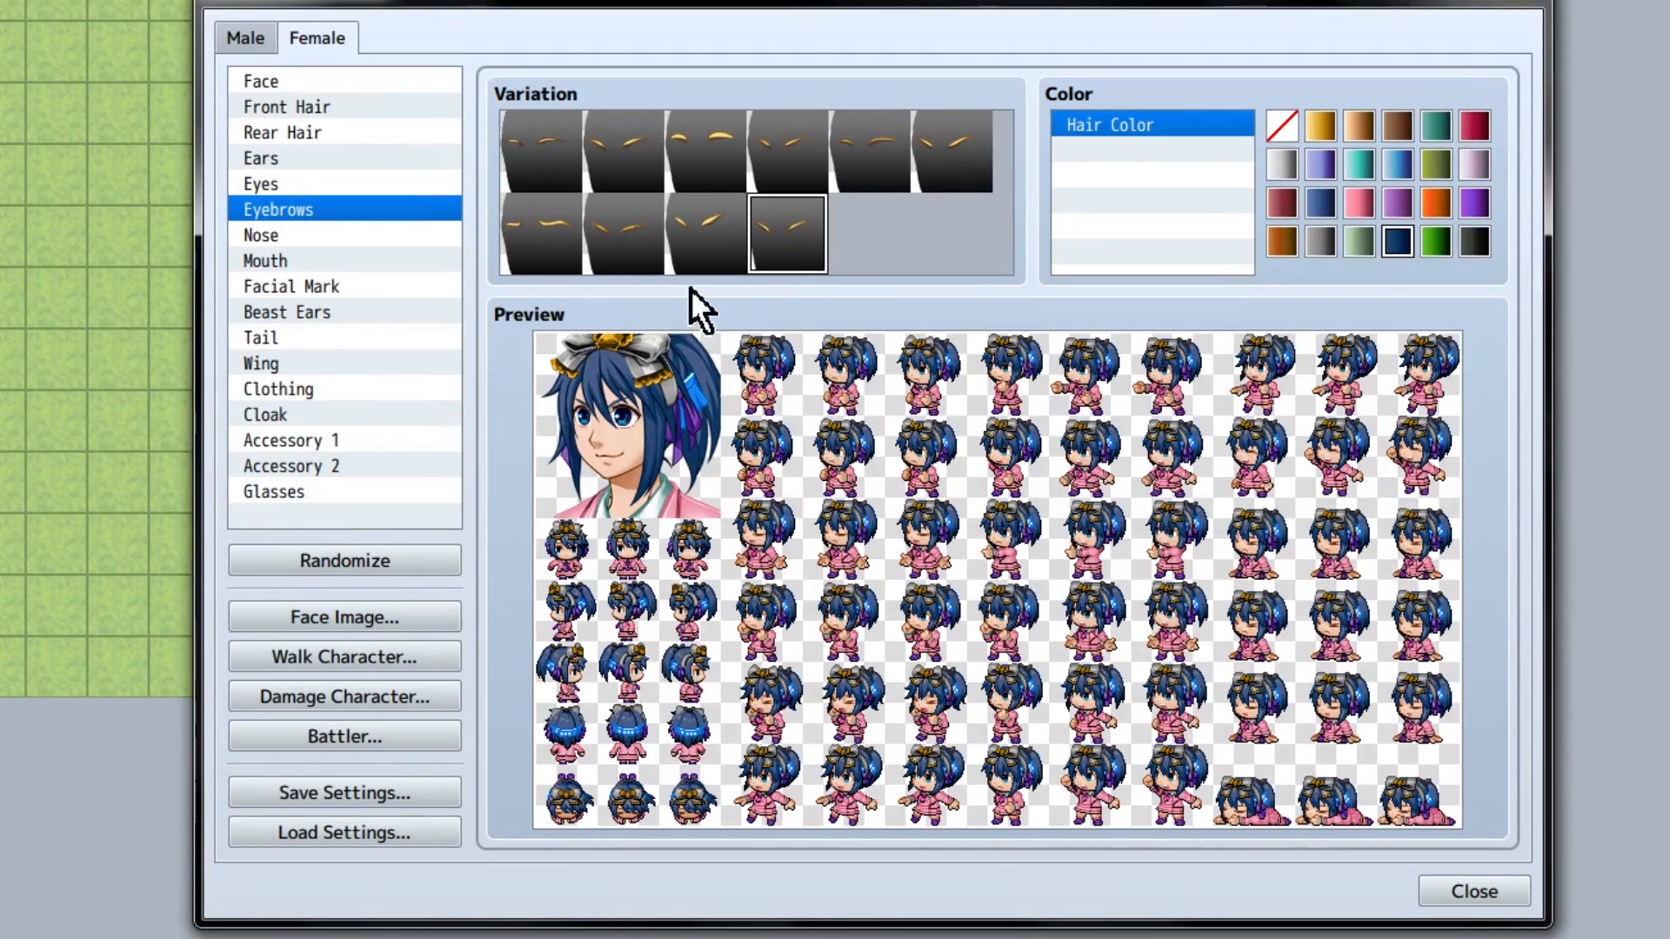
{"action": "left_click", "coordinate": [547, 248]}
{"action": "left_click", "coordinate": [708, 182]}
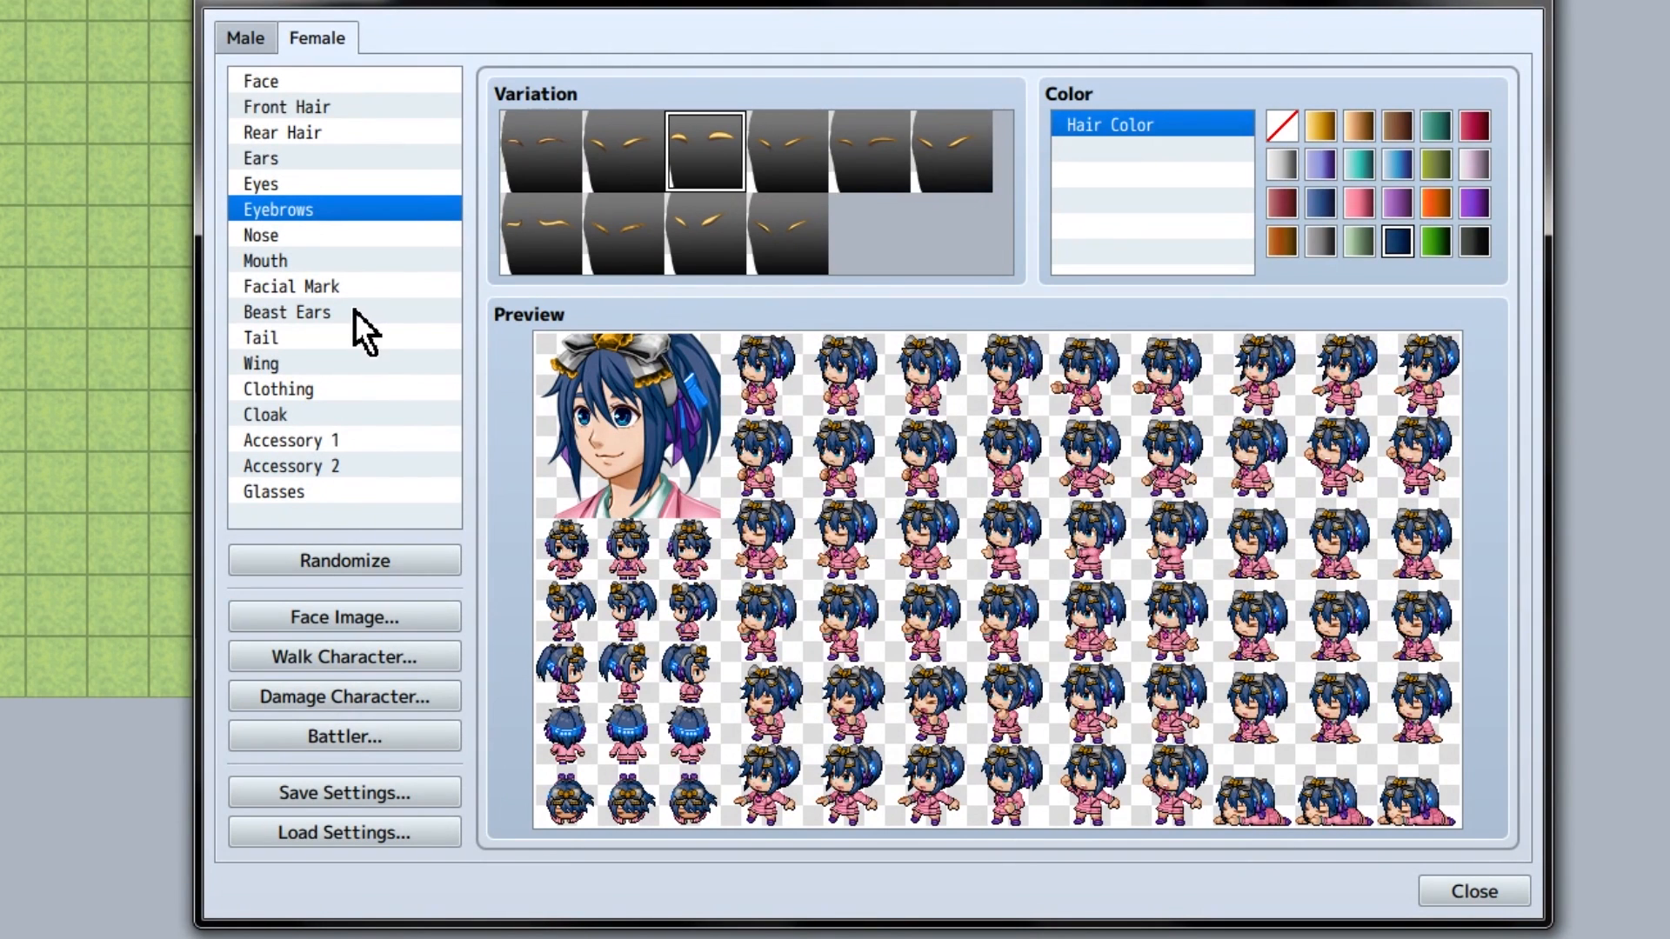
Step: Preview the top-row nose styles one by one
{"action": "left_click", "coordinate": [399, 234]}
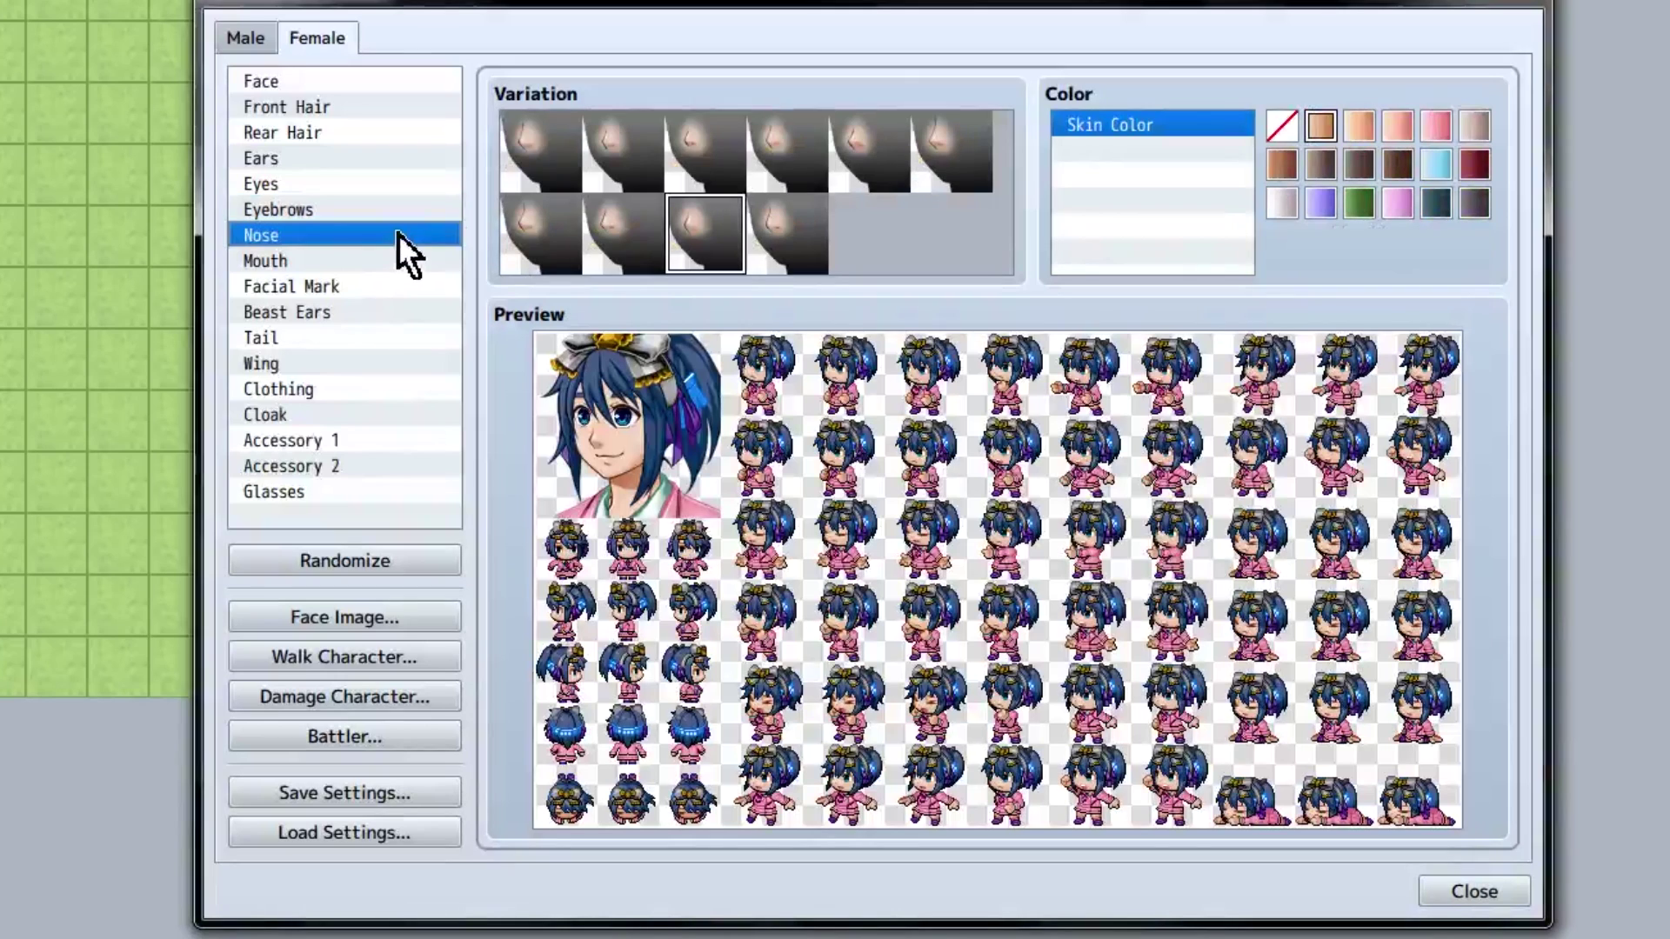
{"action": "left_click", "coordinate": [545, 132]}
{"action": "left_click", "coordinate": [823, 245]}
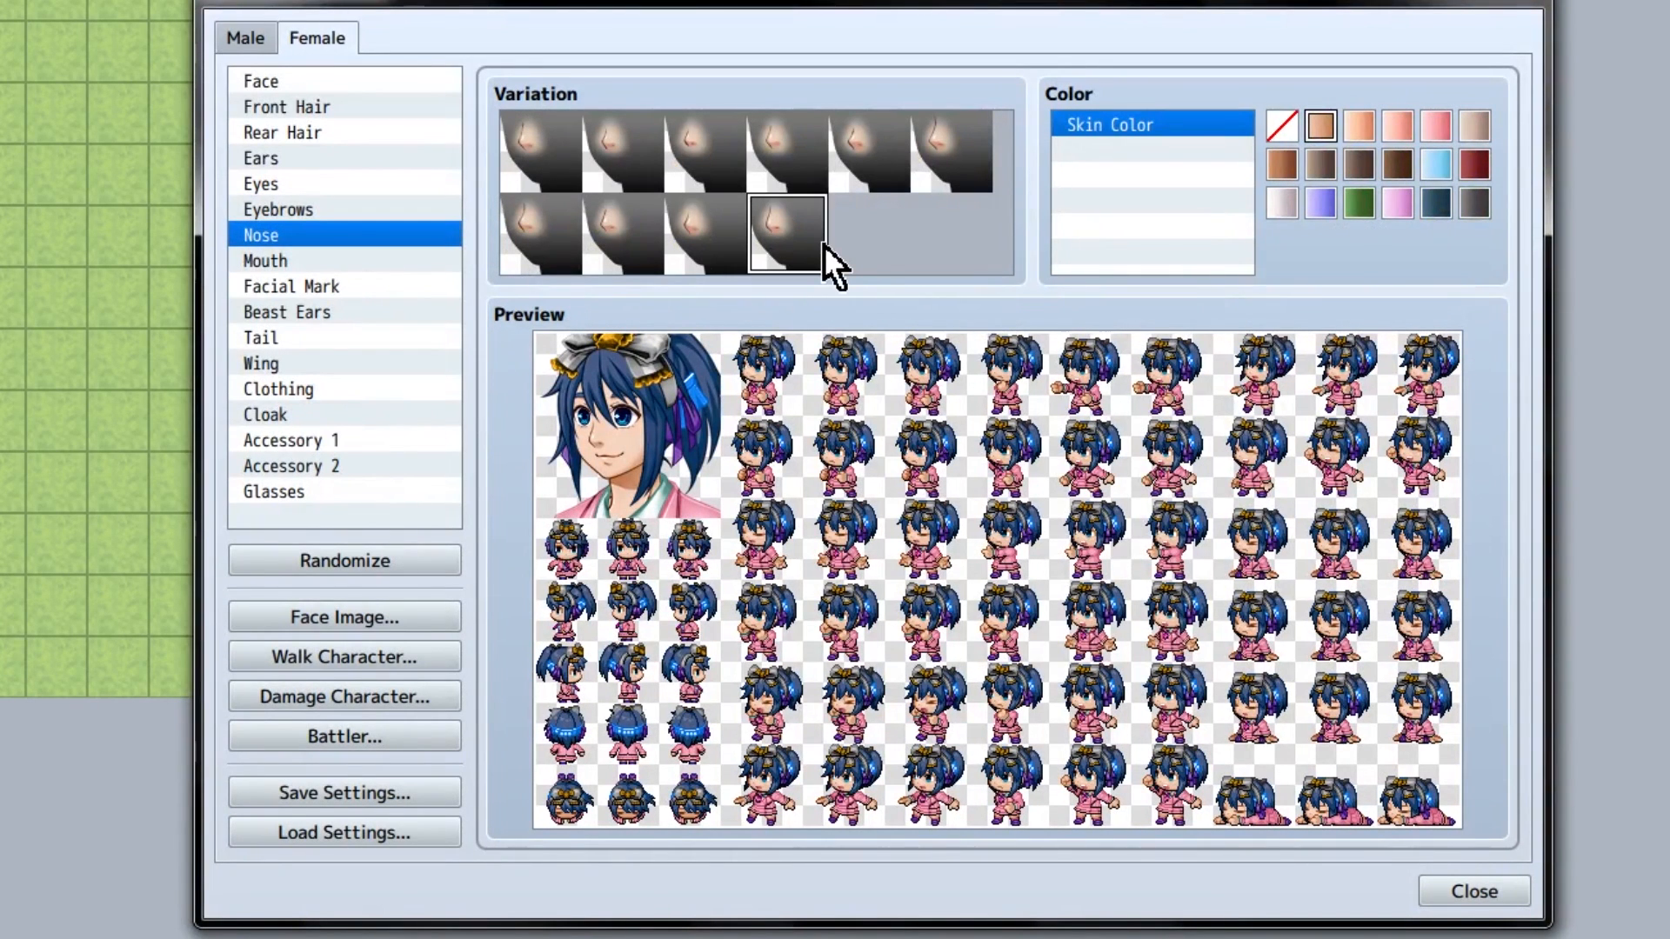
{"action": "left_click", "coordinate": [633, 159]}
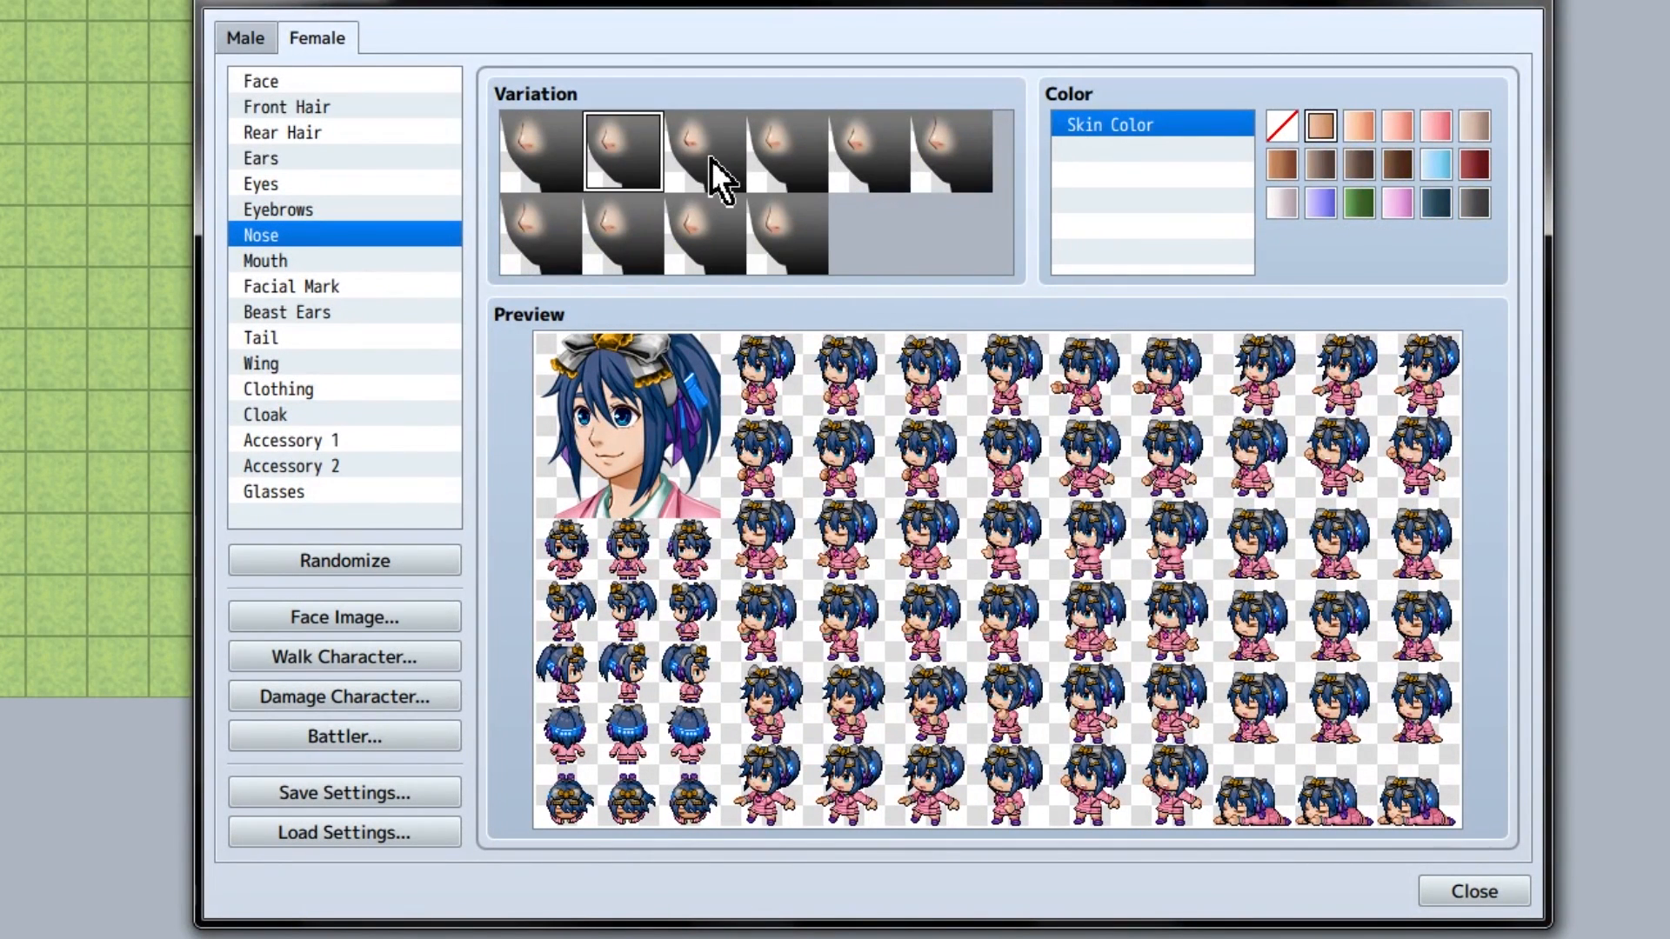
{"action": "left_click", "coordinate": [712, 157]}
{"action": "left_click", "coordinate": [783, 155]}
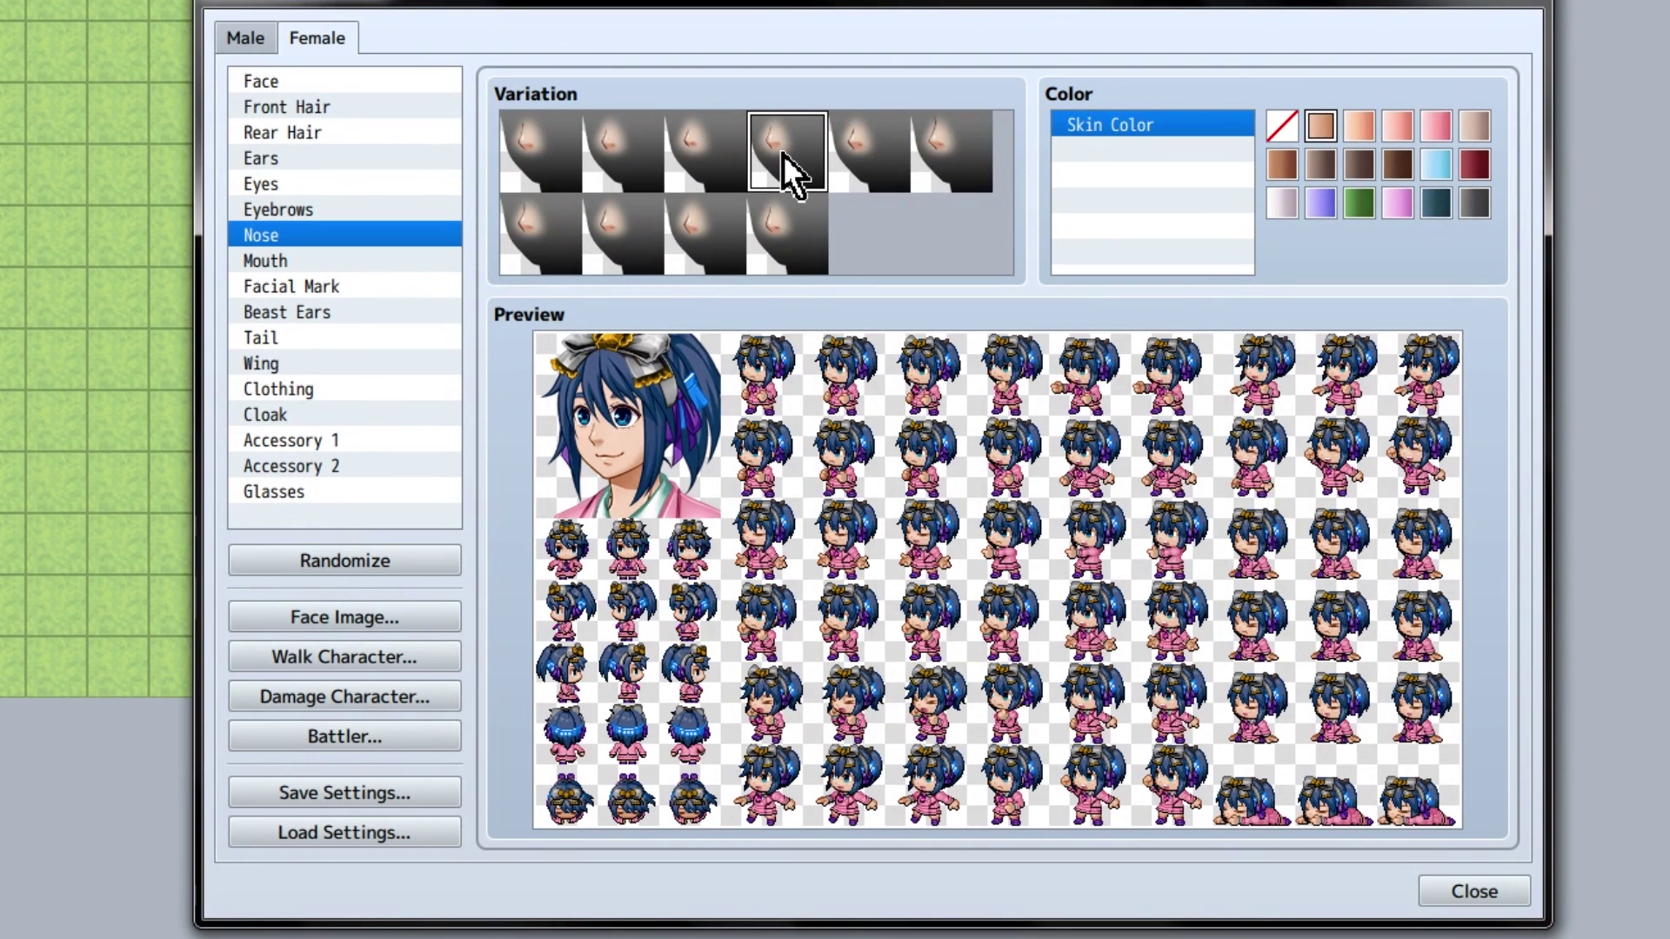
{"action": "left_click", "coordinate": [853, 154]}
{"action": "left_click", "coordinate": [944, 152]}
Step: Preview the remaining nose styles, keep the second one, then move to the mouth options
{"action": "left_click", "coordinate": [538, 234]}
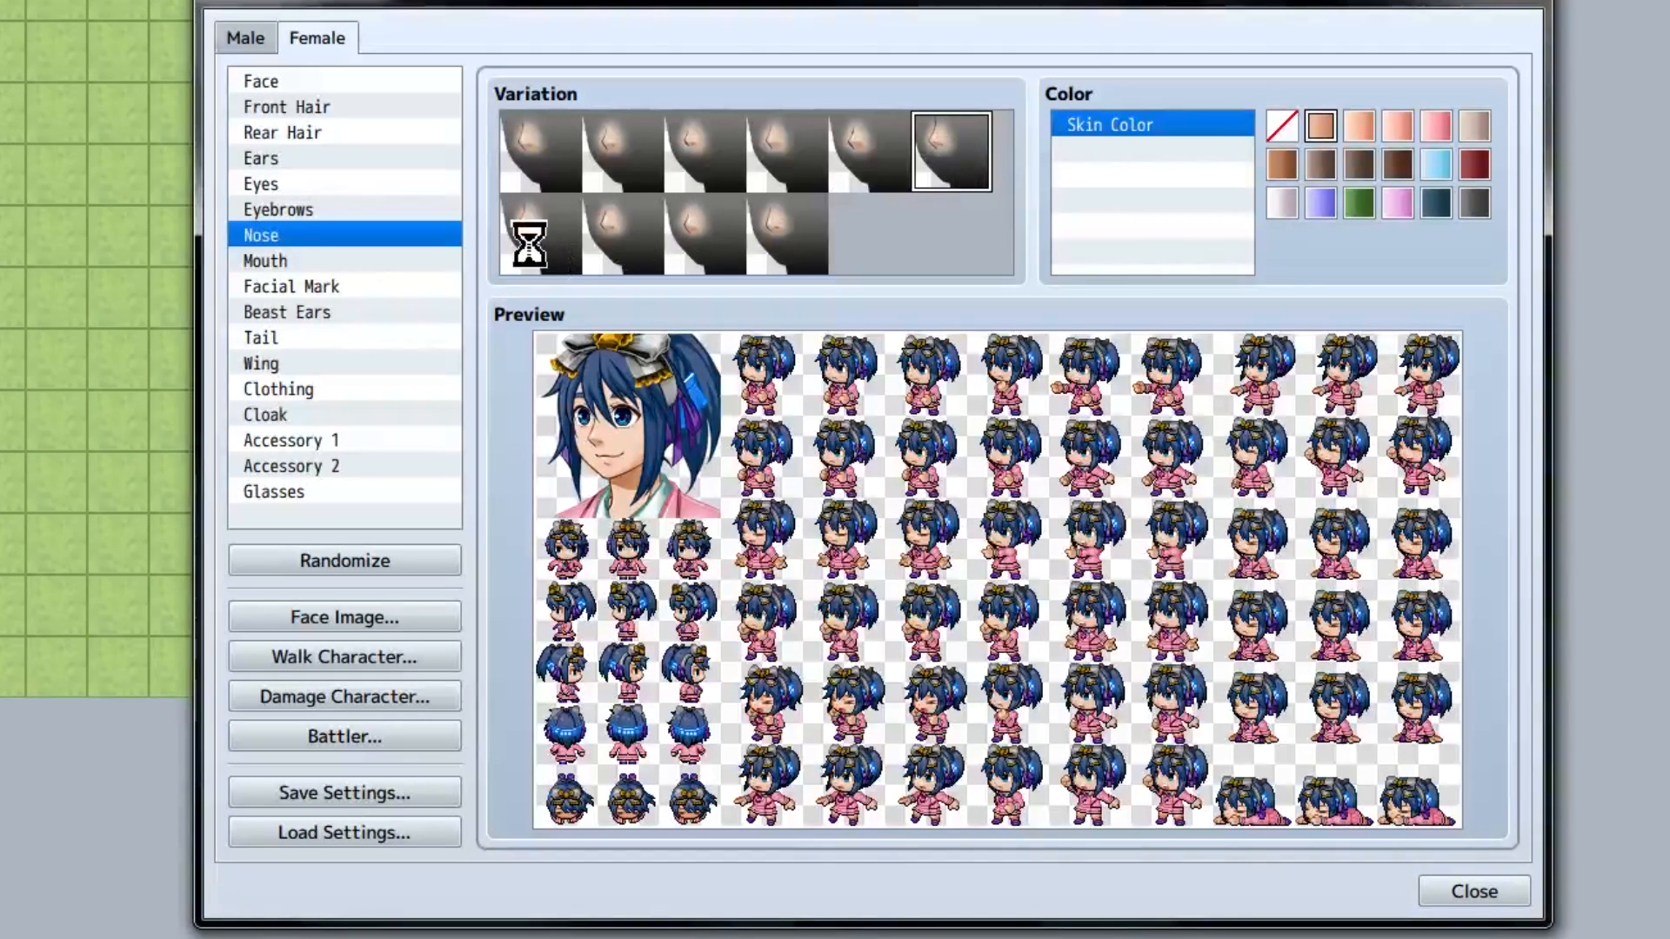
{"action": "left_click", "coordinate": [616, 239]}
{"action": "left_click", "coordinate": [699, 240]}
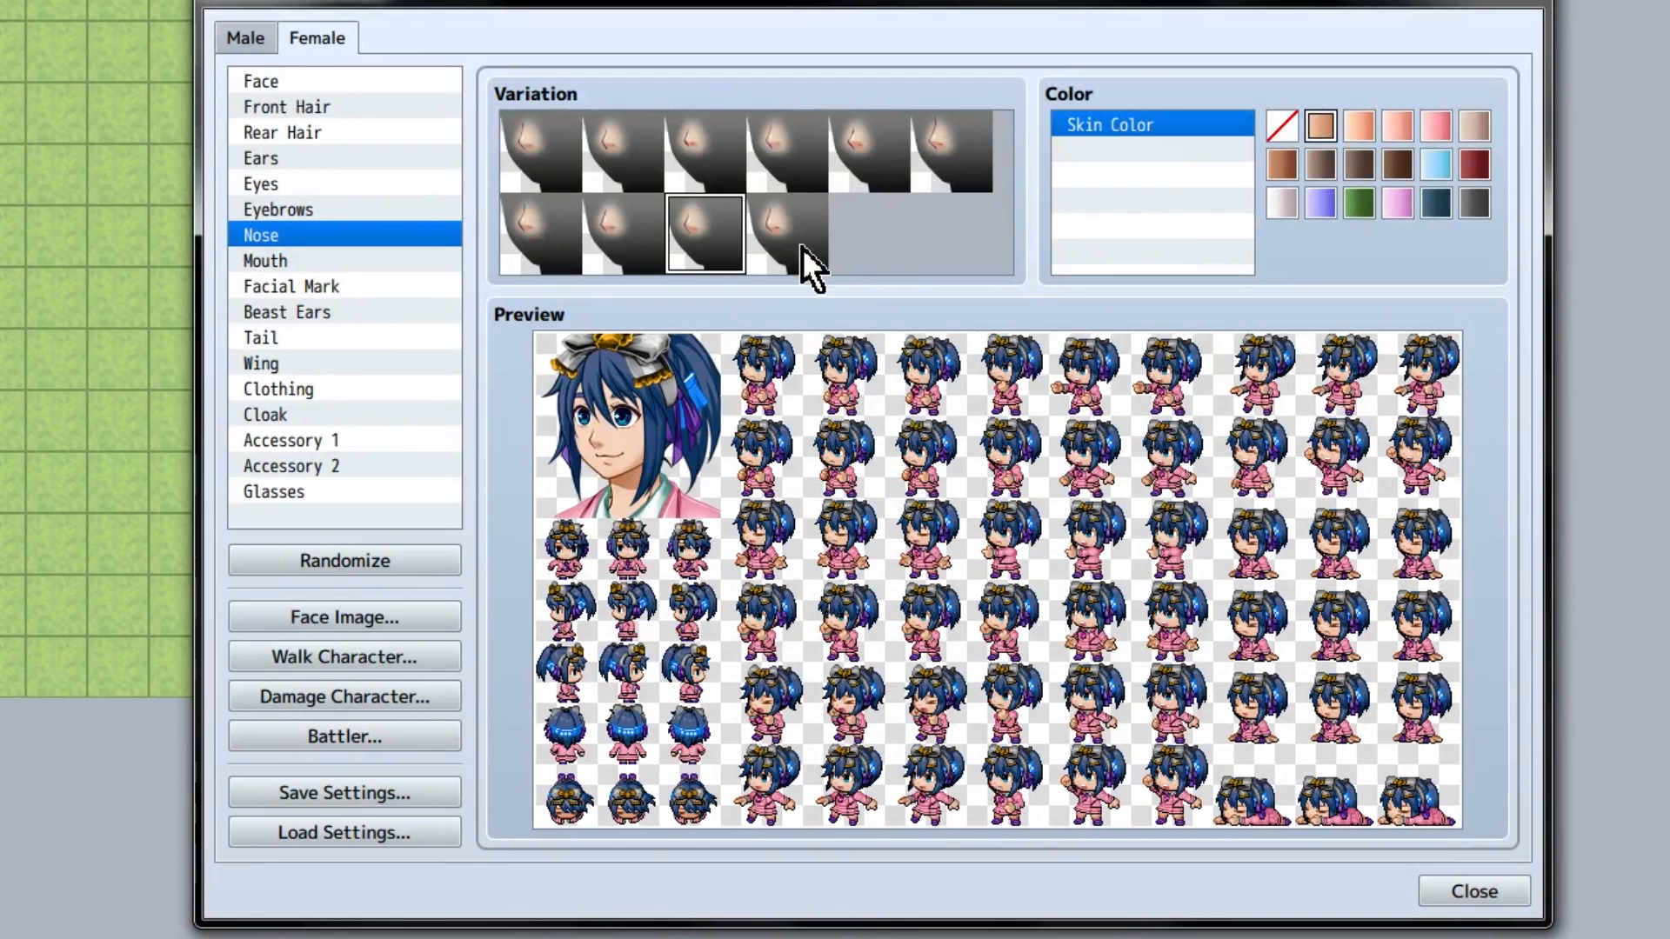
{"action": "left_click", "coordinate": [802, 247]}
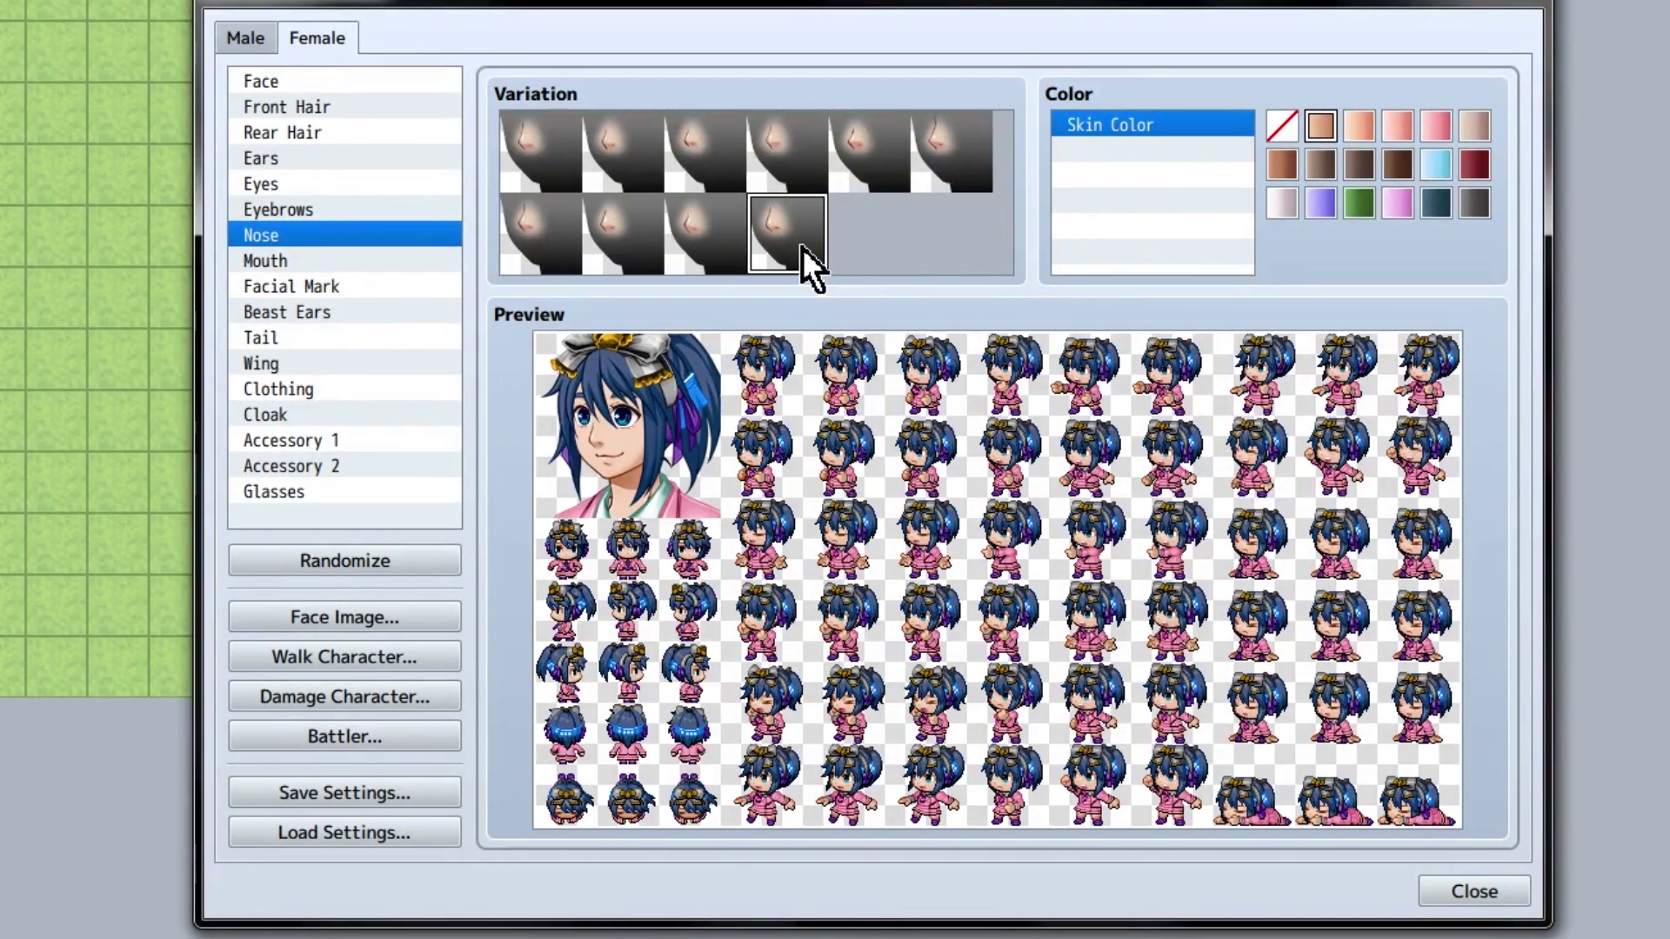
{"action": "left_click", "coordinate": [639, 164]}
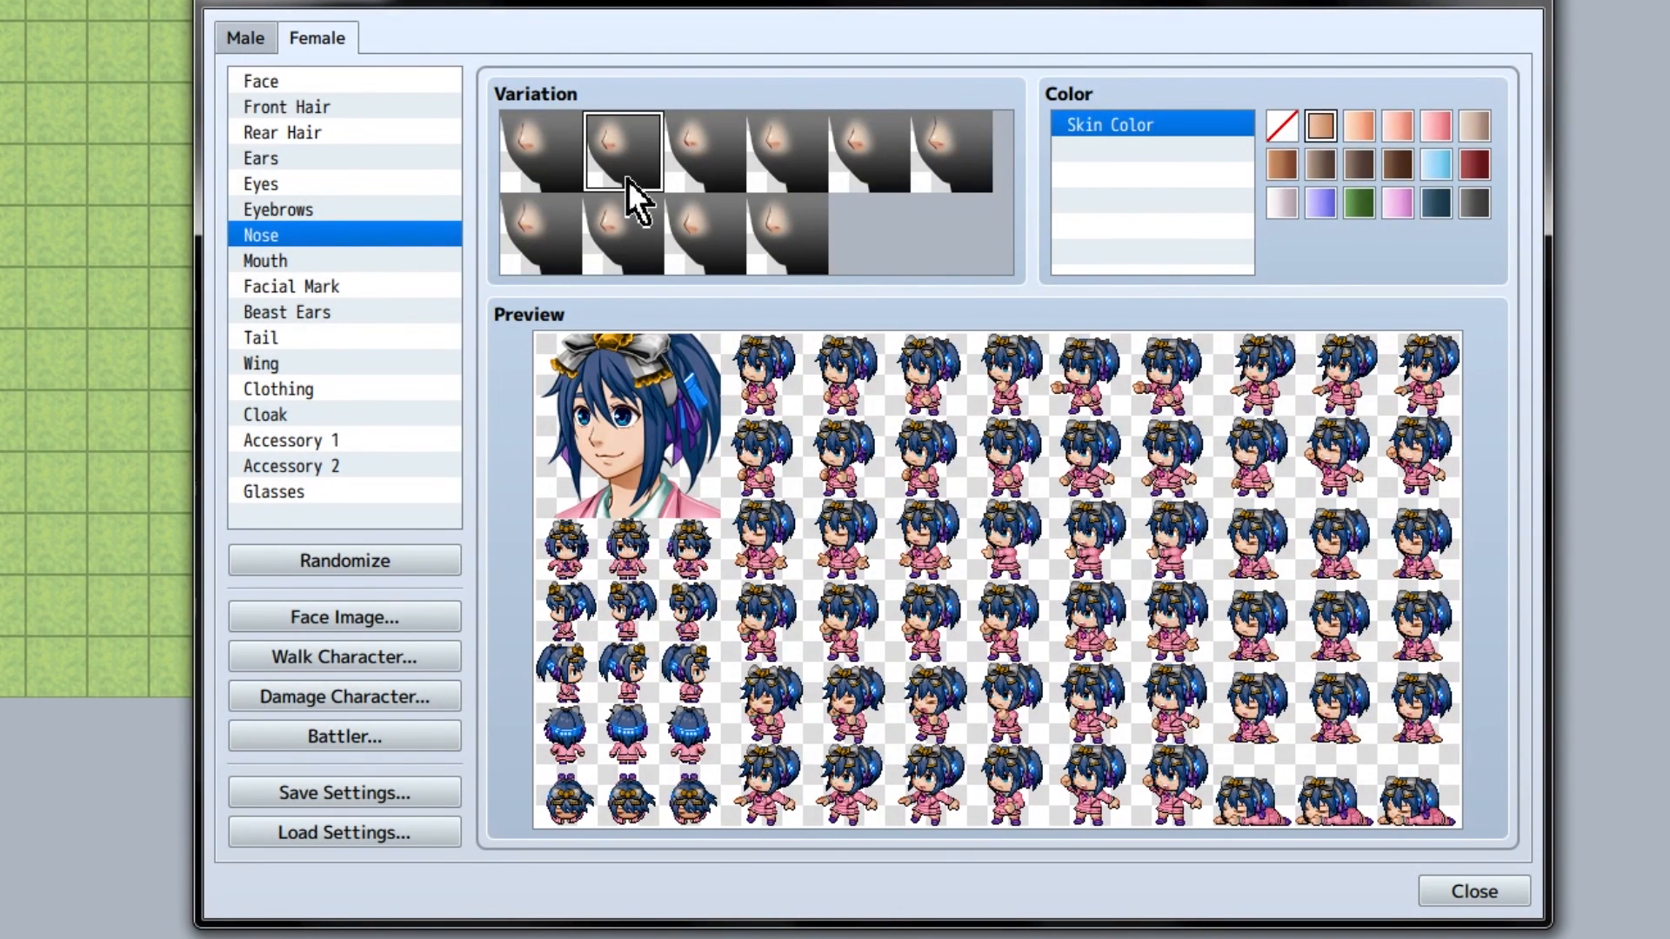
{"action": "left_click", "coordinate": [317, 260]}
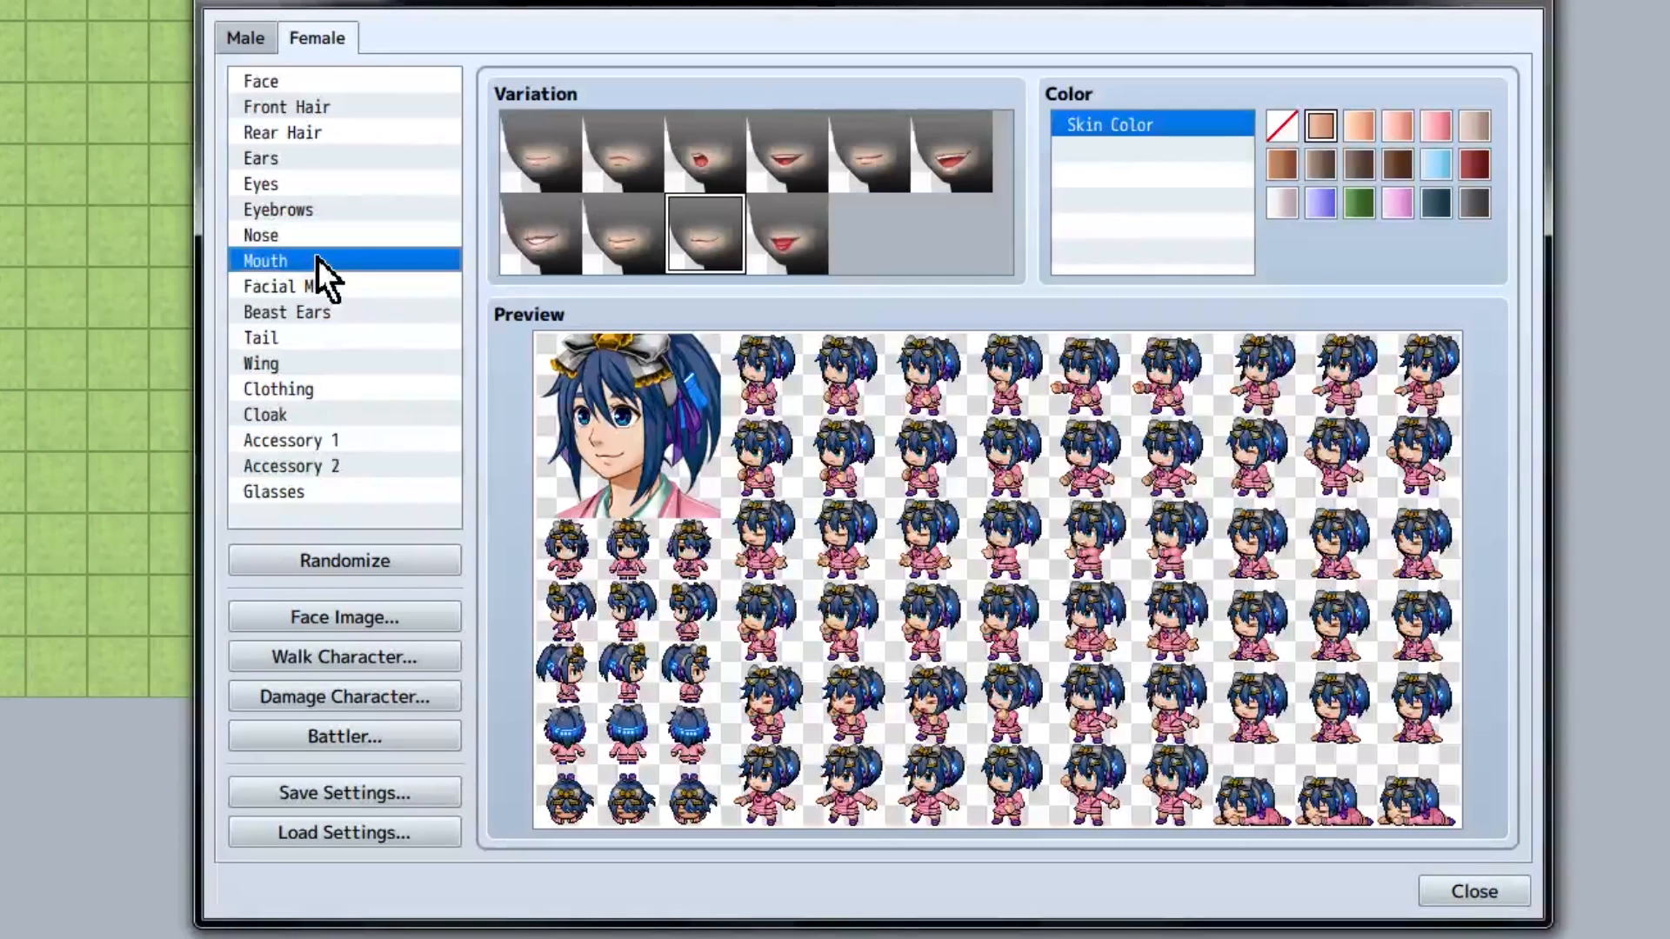
Step: Preview a different mouth, revert to the original, then move on to Facial Mark
{"action": "left_click", "coordinate": [541, 156]}
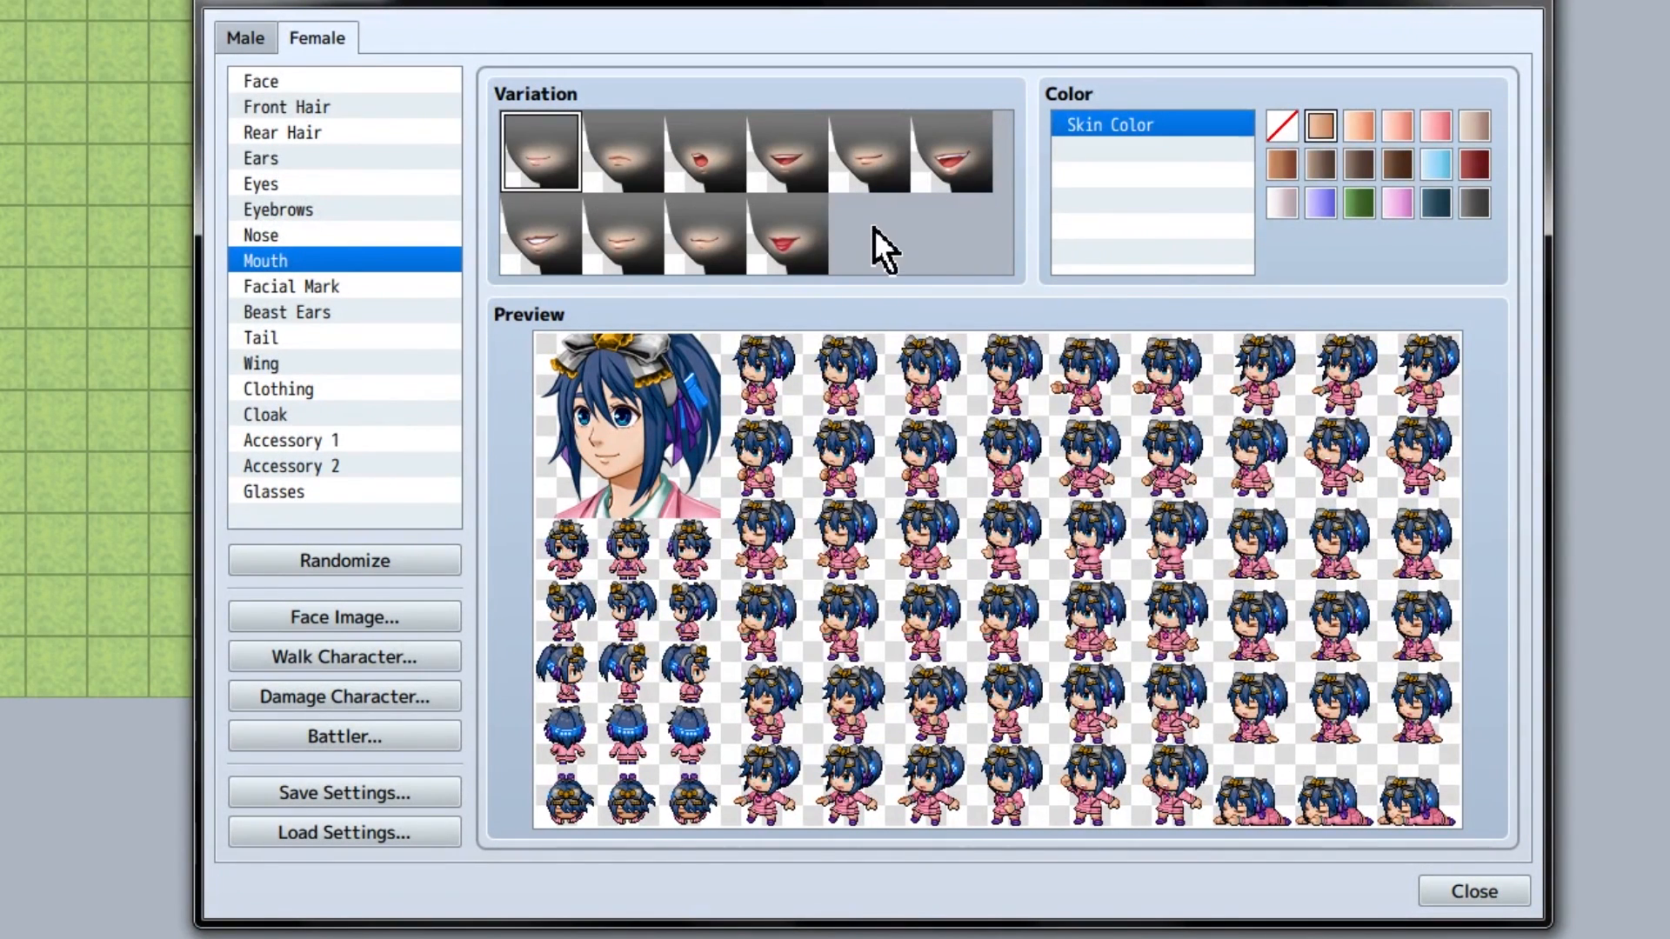
{"action": "left_click", "coordinate": [705, 239]}
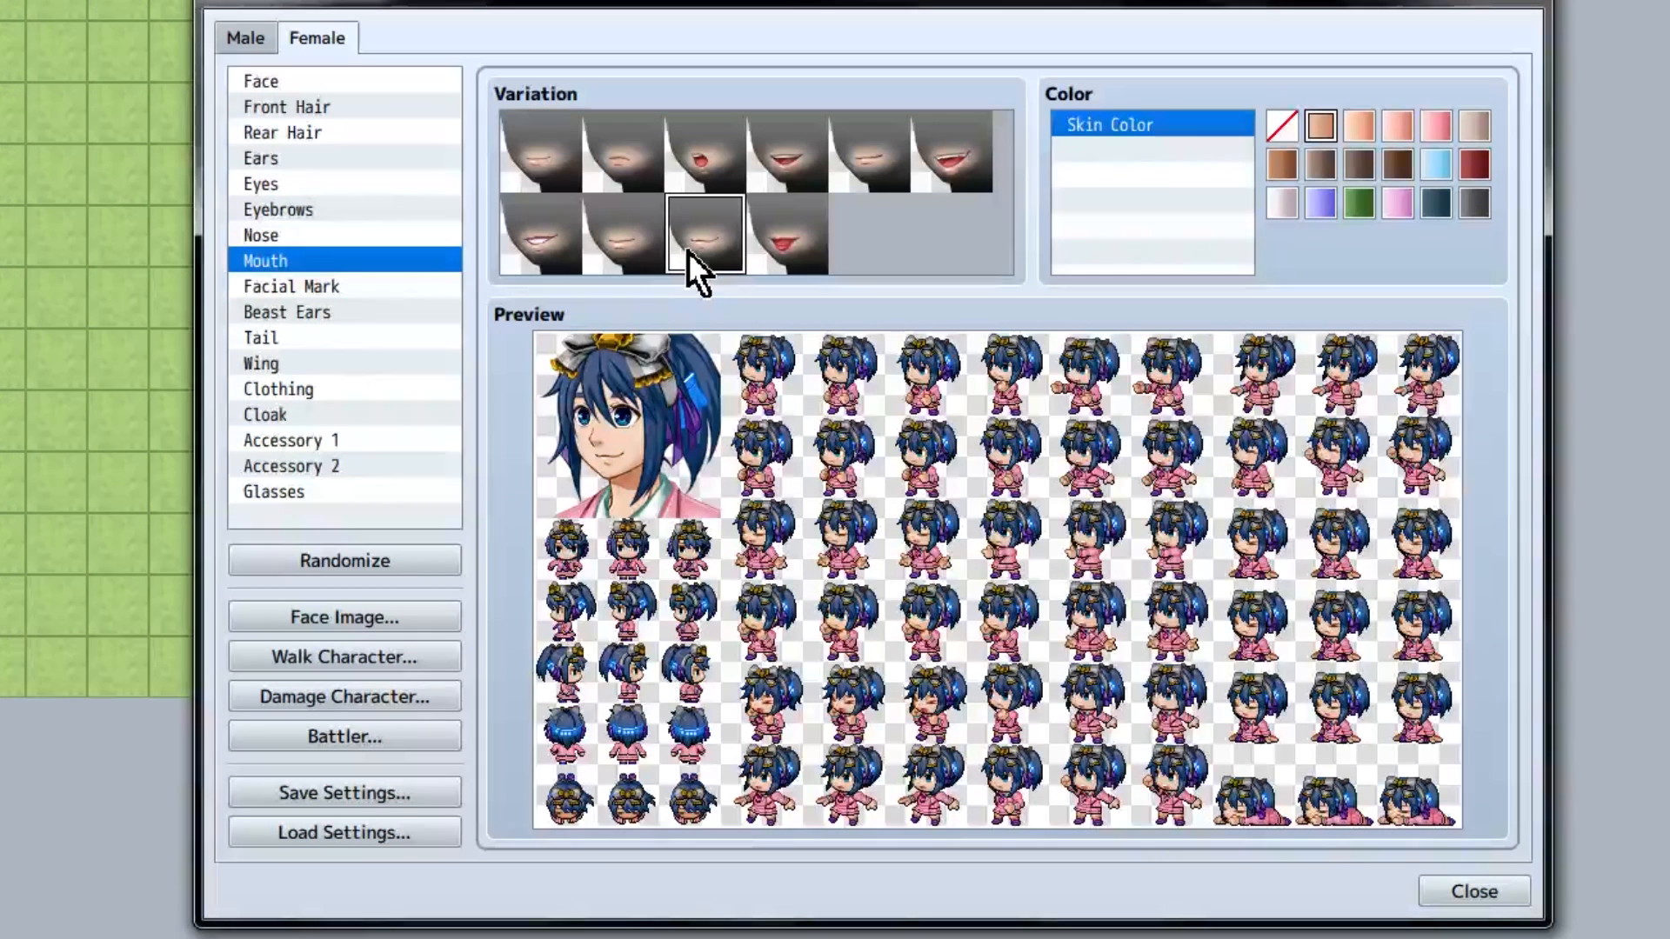
{"action": "left_click", "coordinate": [351, 290]}
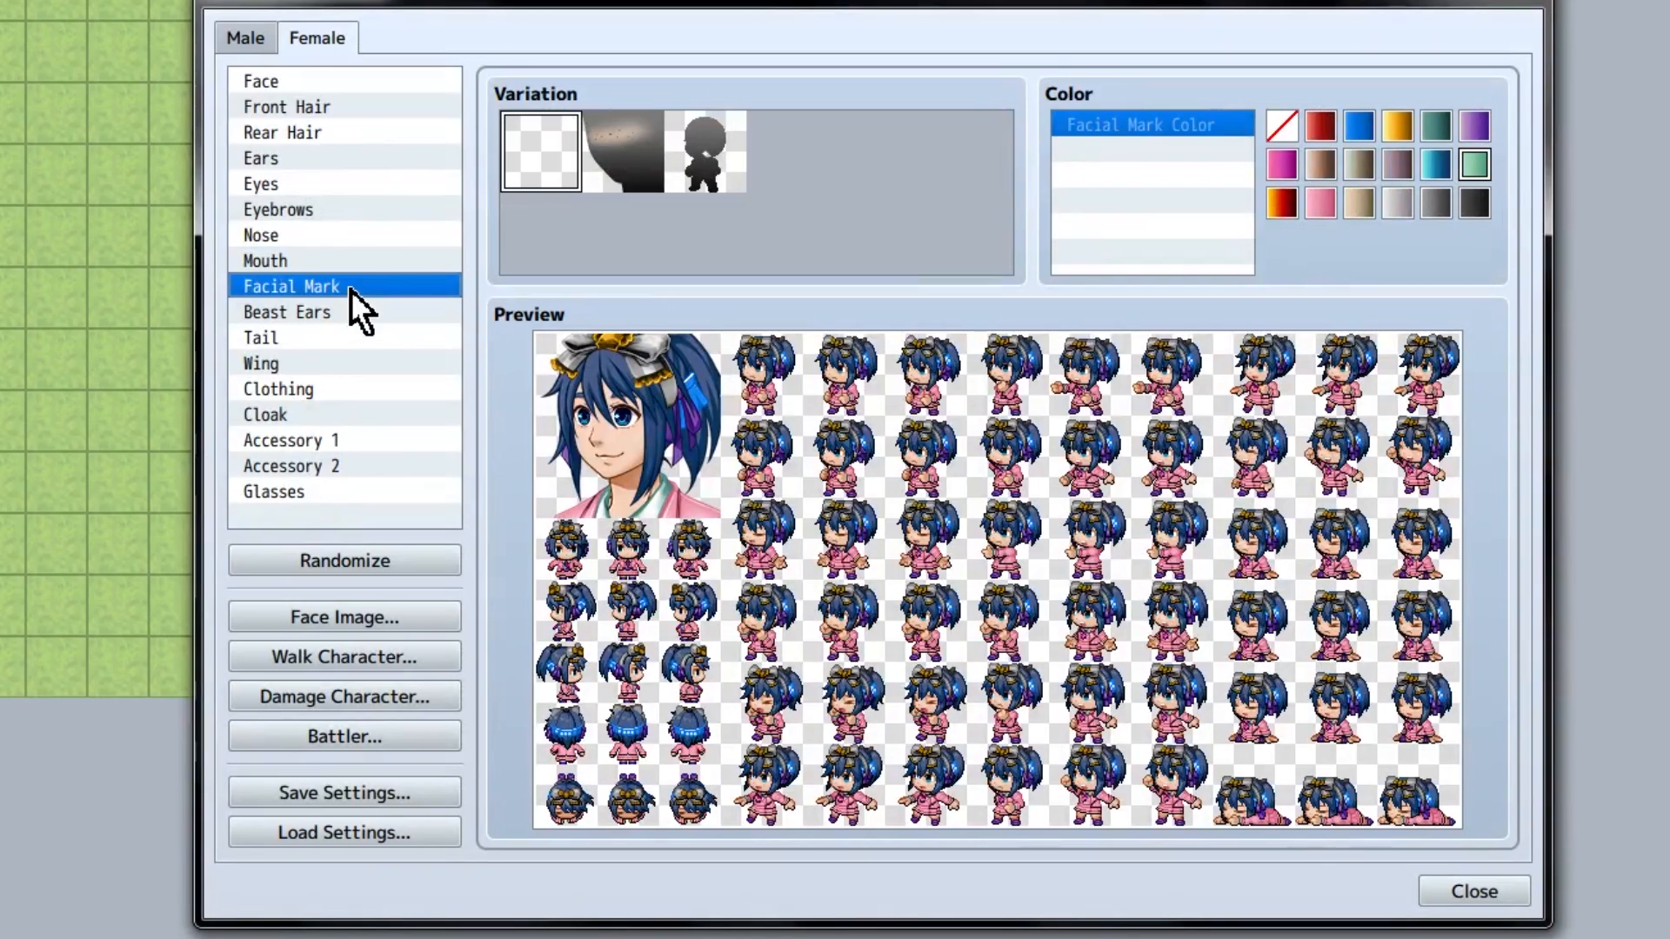
Step: Preview a facial mark and beast ears, leave both off, then move on to Tail
{"action": "left_click", "coordinate": [715, 147]}
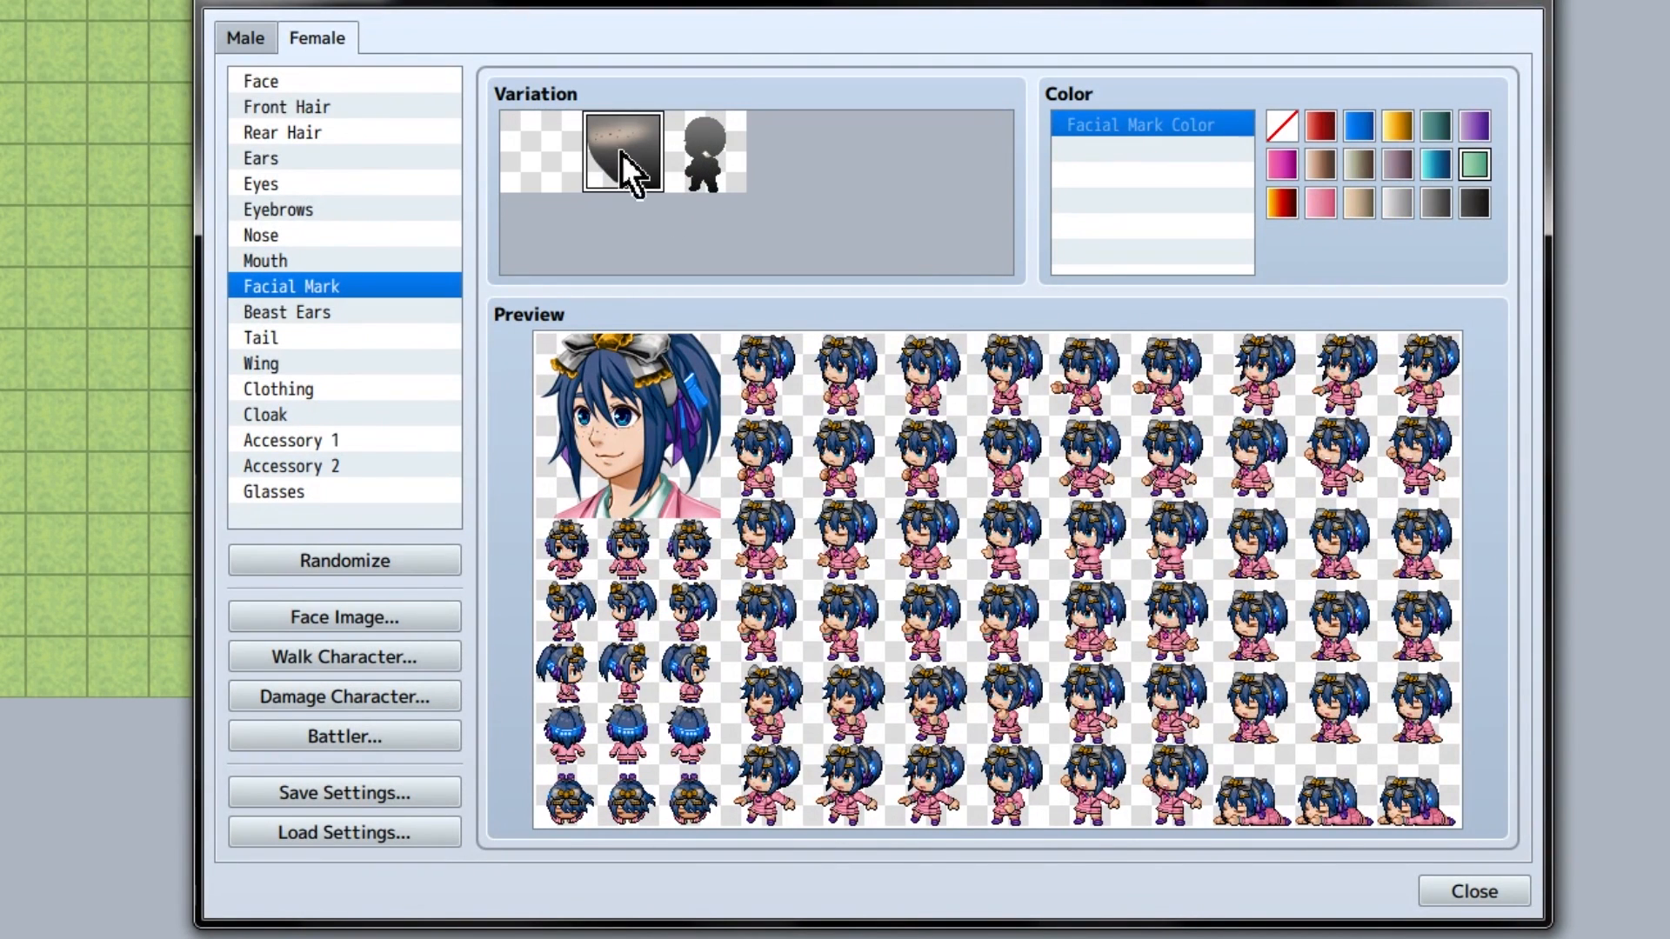
{"action": "left_click", "coordinate": [548, 163]}
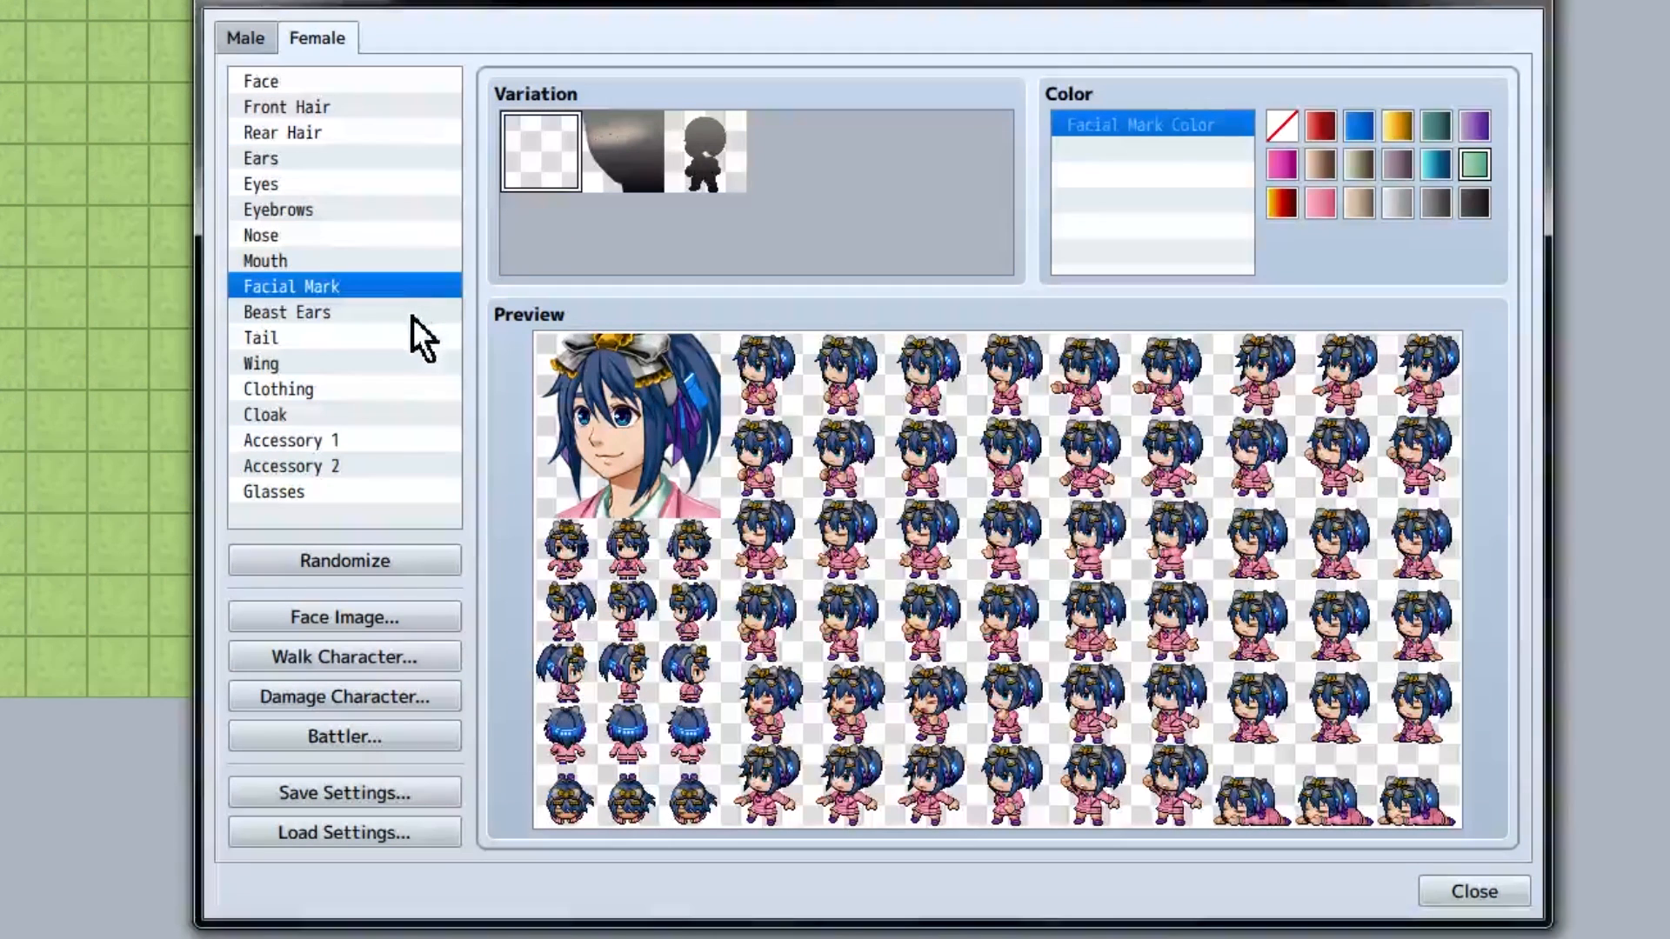
{"action": "left_click", "coordinate": [390, 316]}
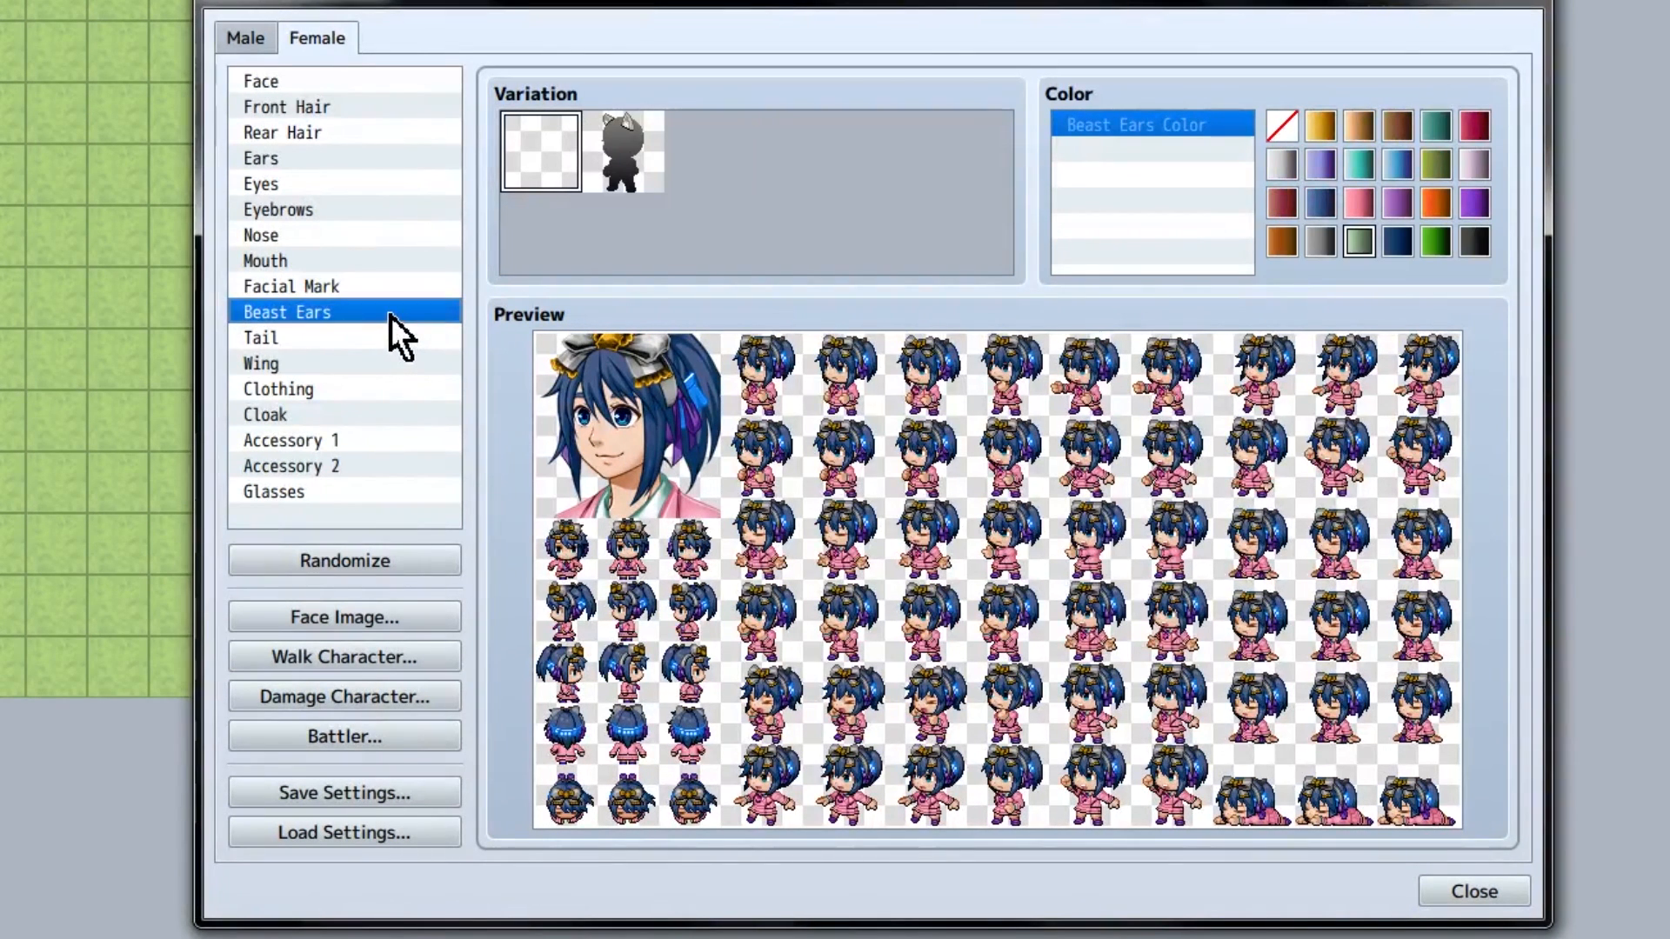
{"action": "left_click", "coordinate": [641, 156]}
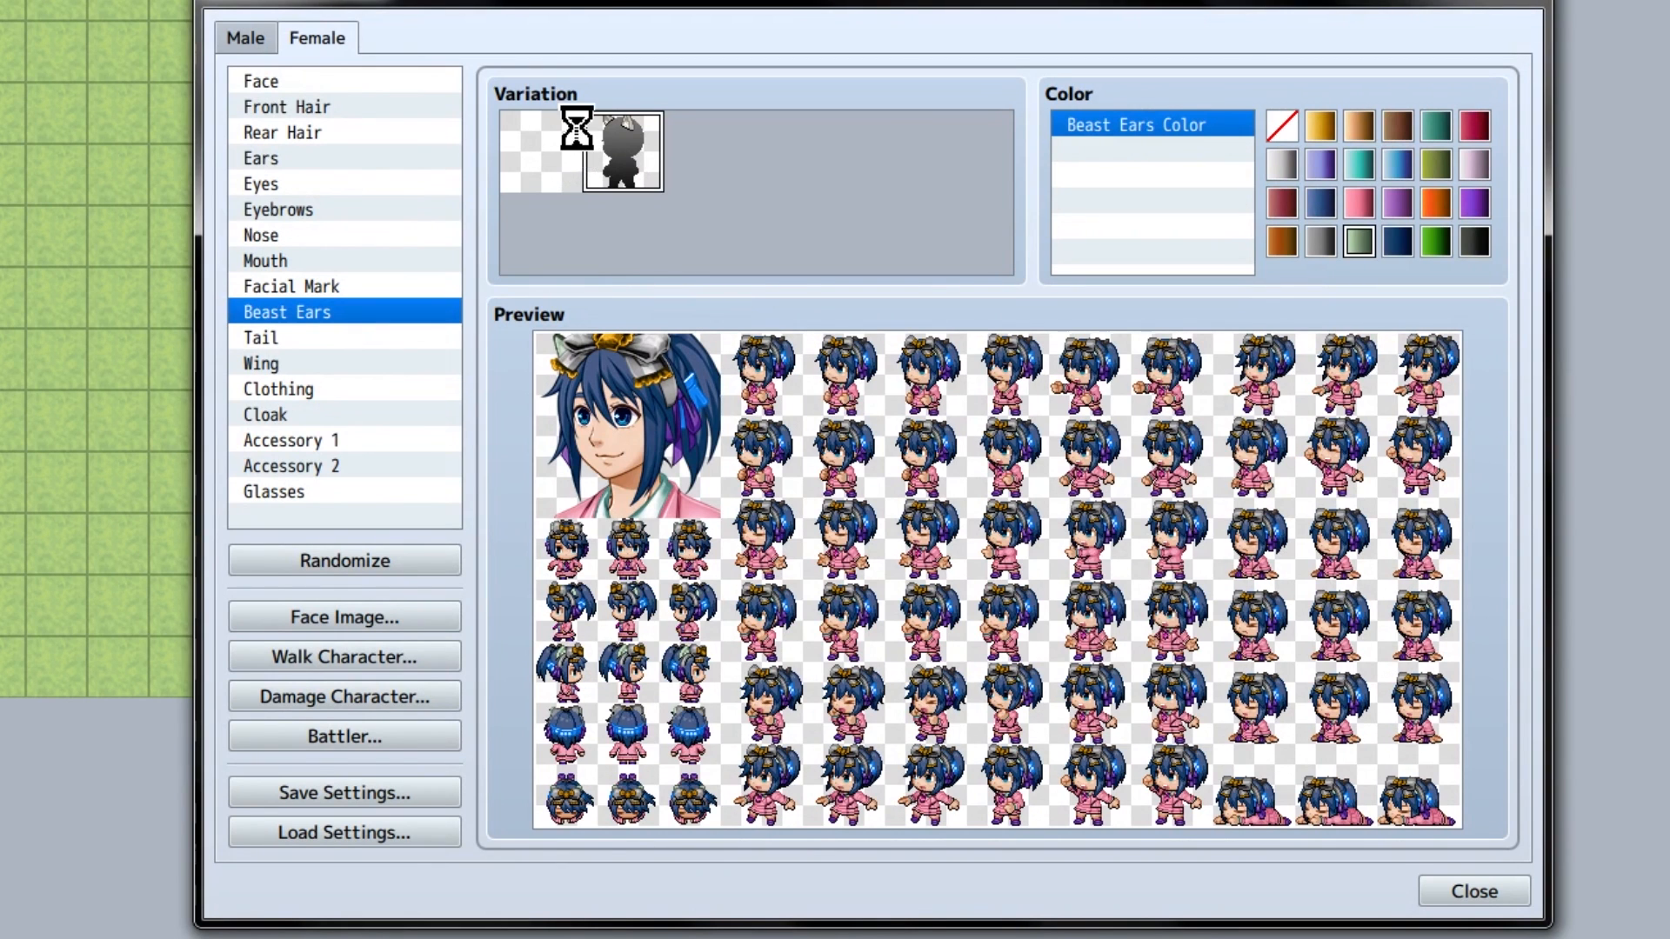
{"action": "left_click", "coordinate": [554, 149]}
{"action": "left_click", "coordinate": [640, 150]}
{"action": "left_click", "coordinate": [555, 157]}
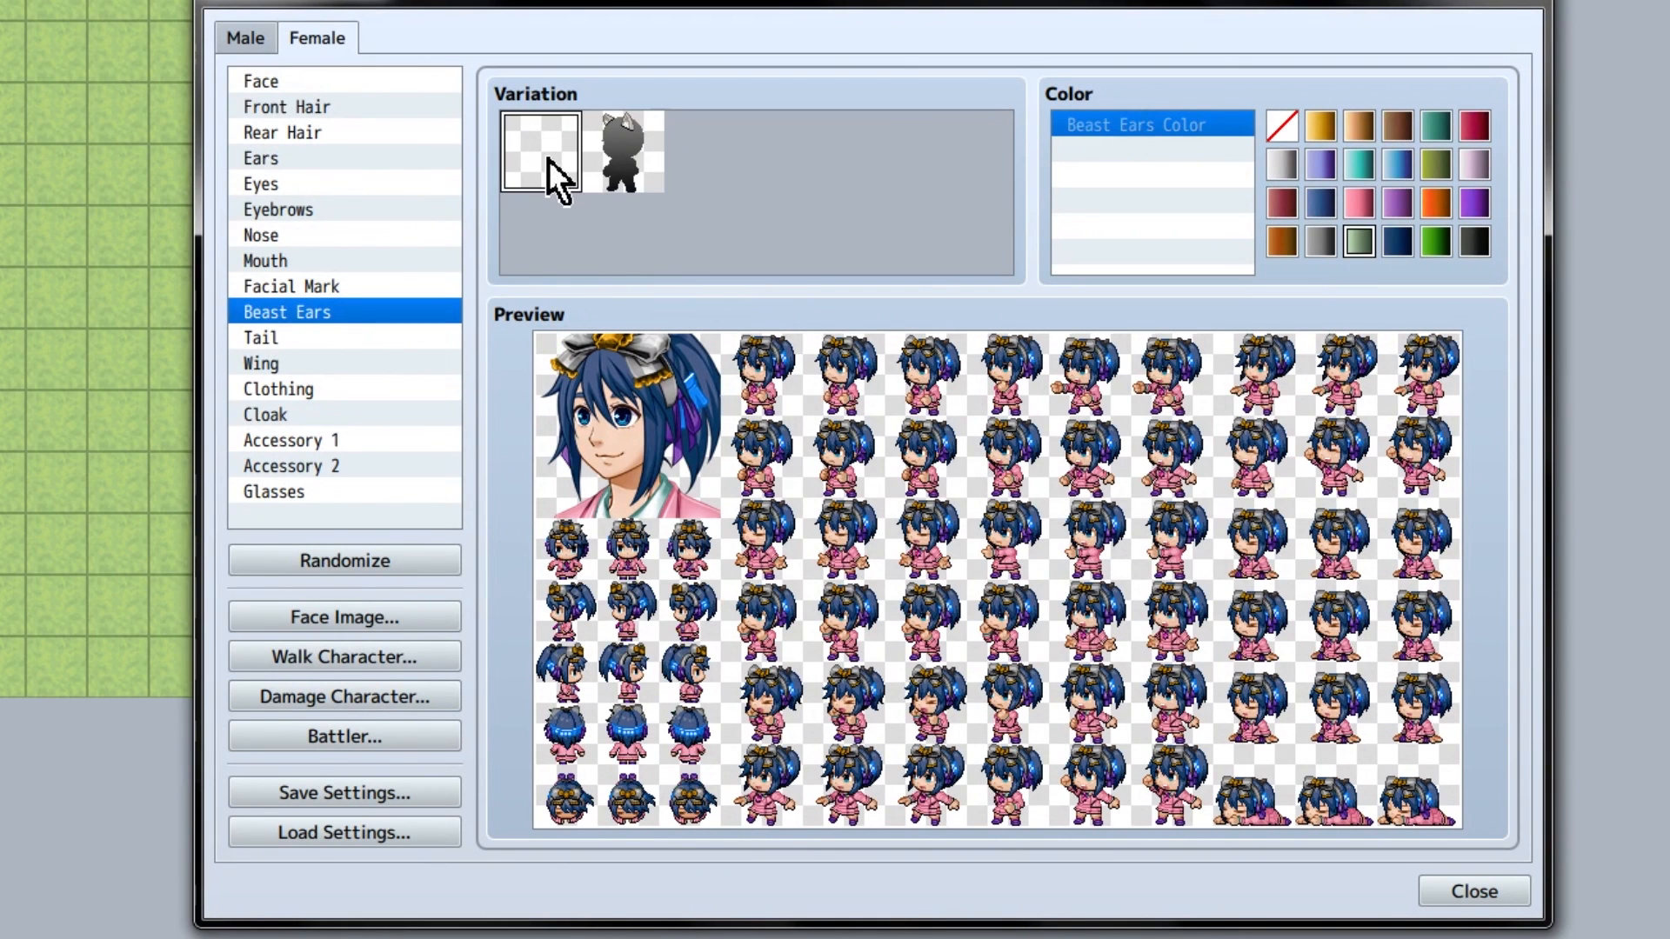
{"action": "left_click", "coordinate": [385, 340]}
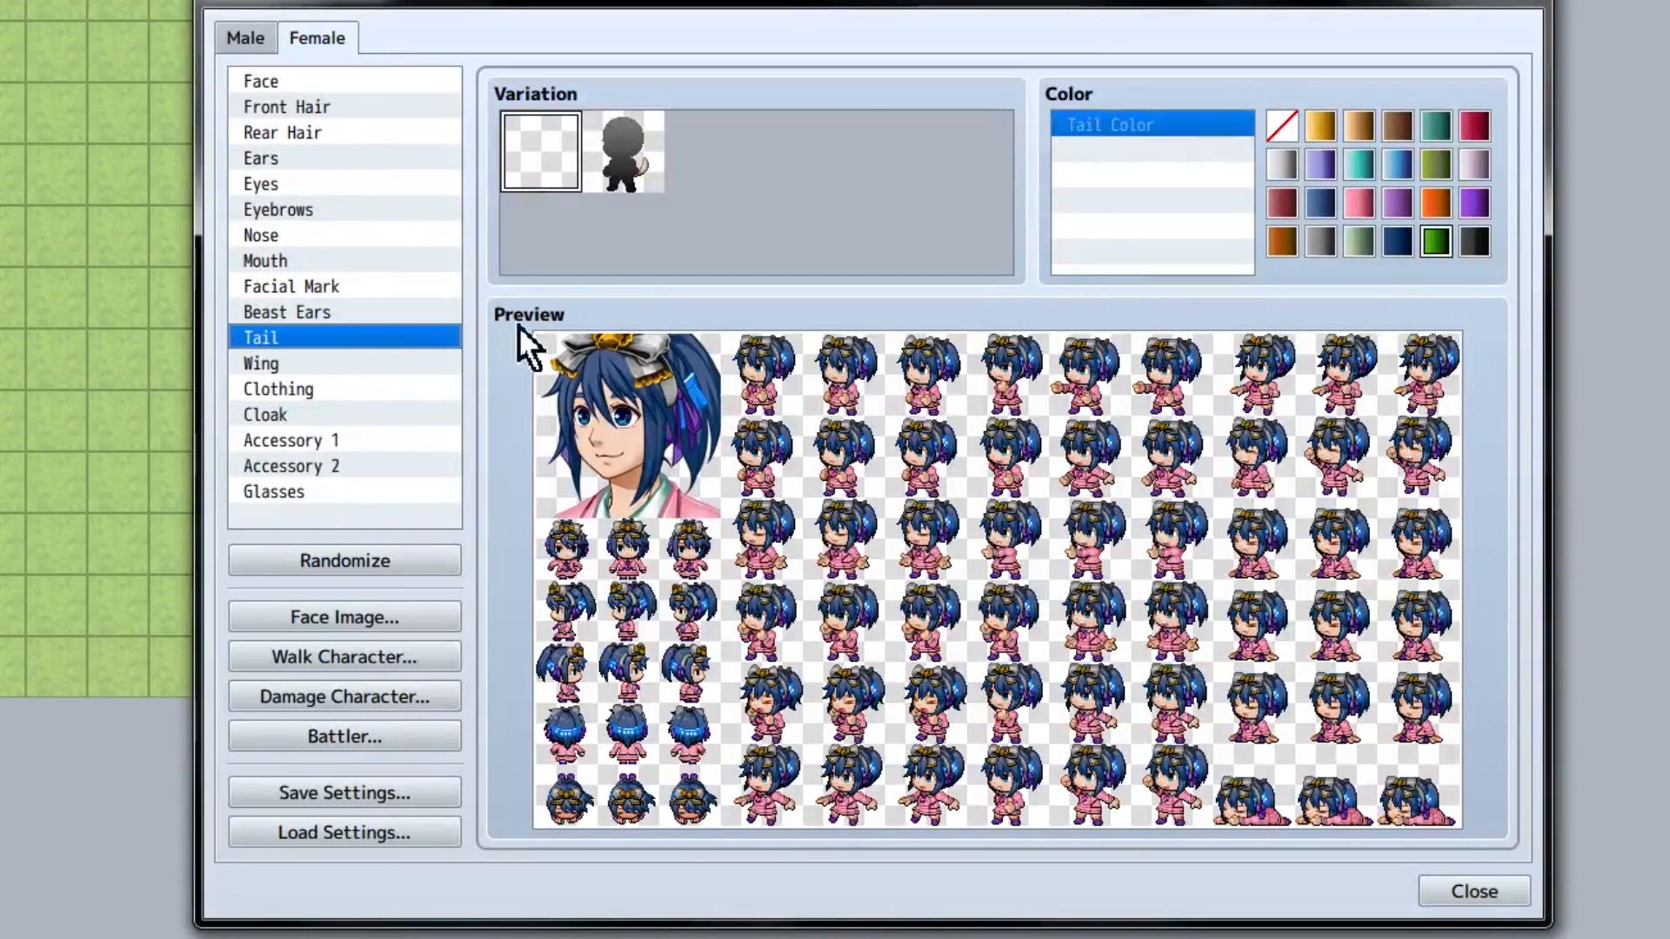
Step: Add a tail coloured brown (after trying teal), skip wings and move to Clothing
{"action": "left_click", "coordinate": [625, 151]}
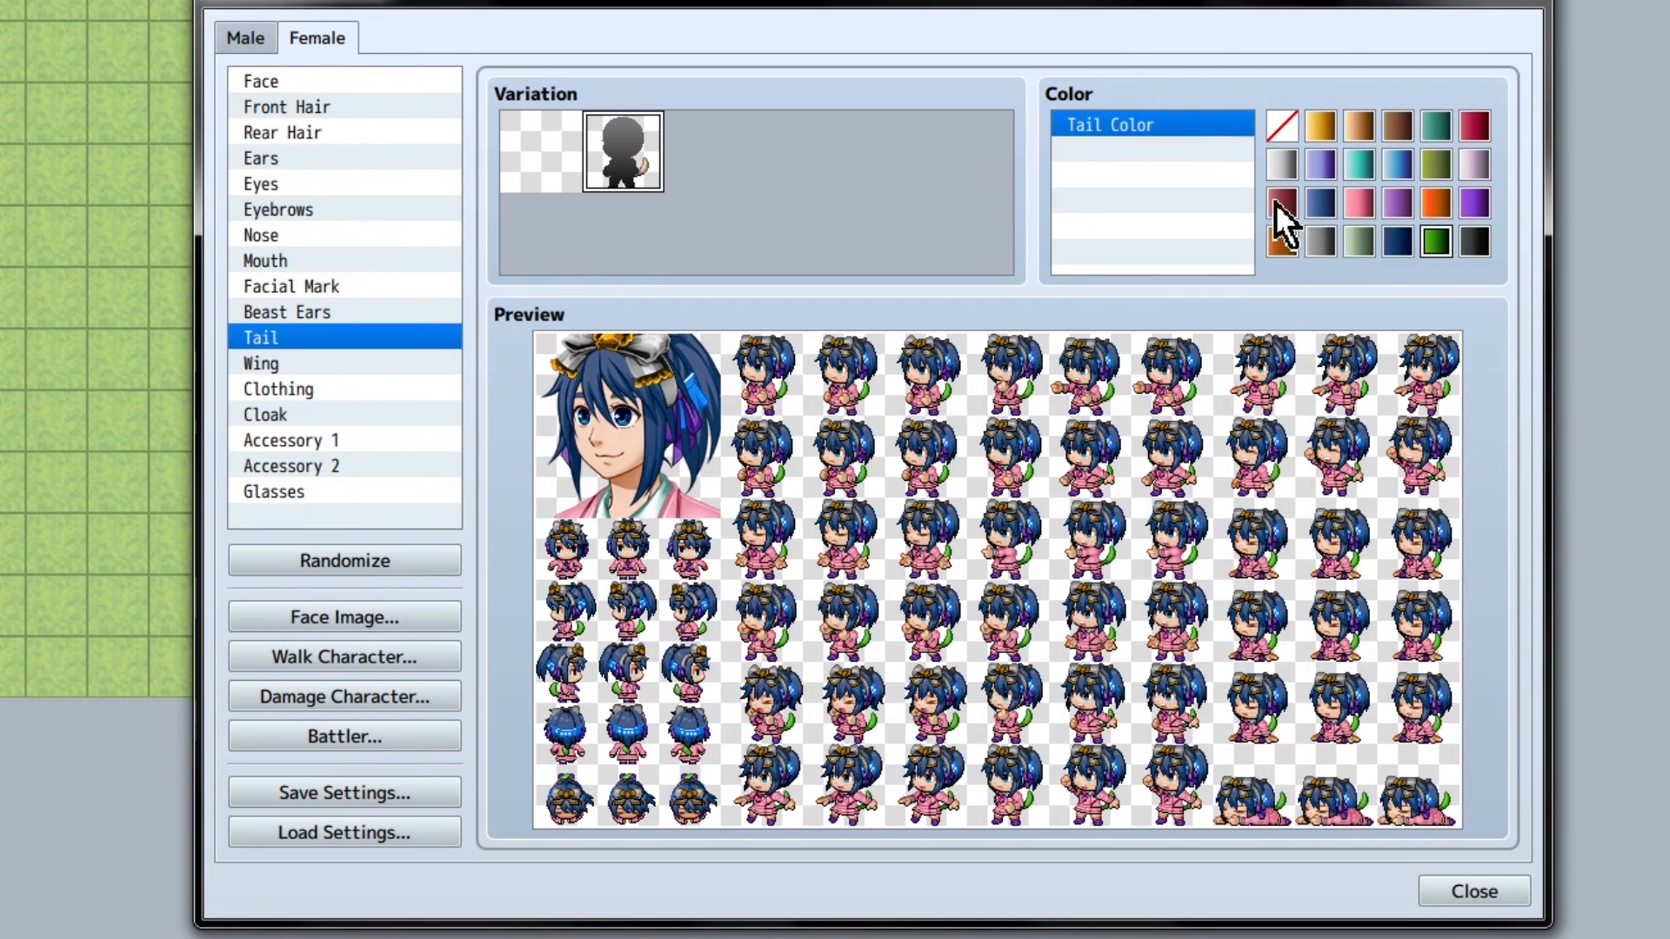
{"action": "left_click", "coordinate": [1393, 129]}
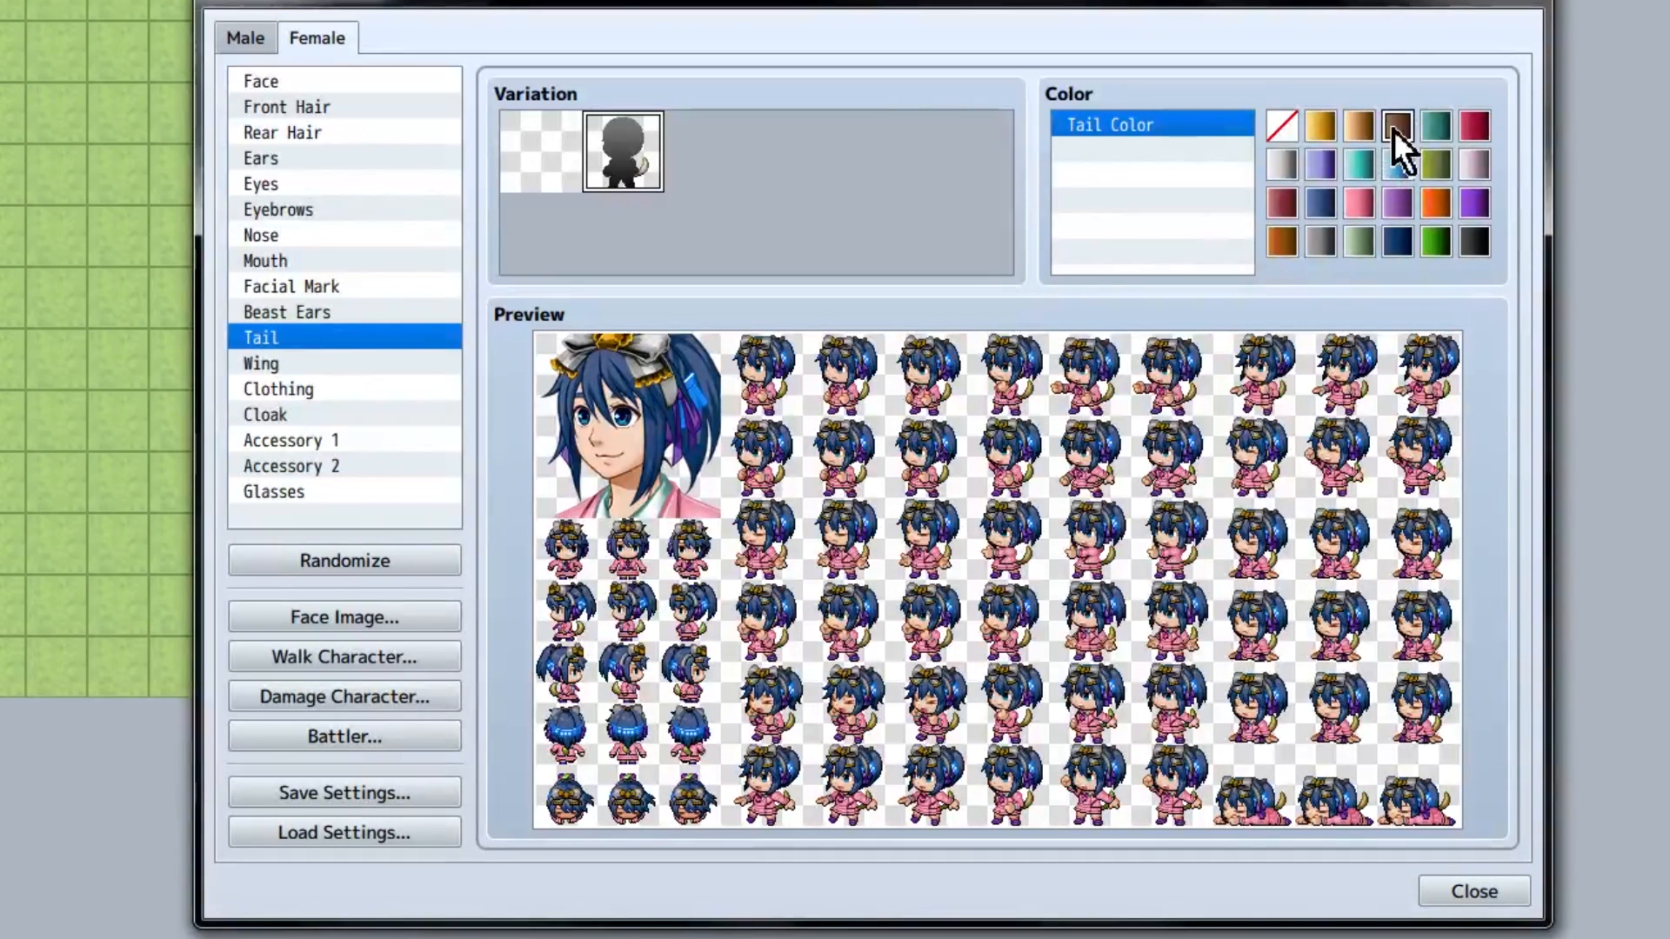
{"action": "left_click", "coordinate": [1357, 165]}
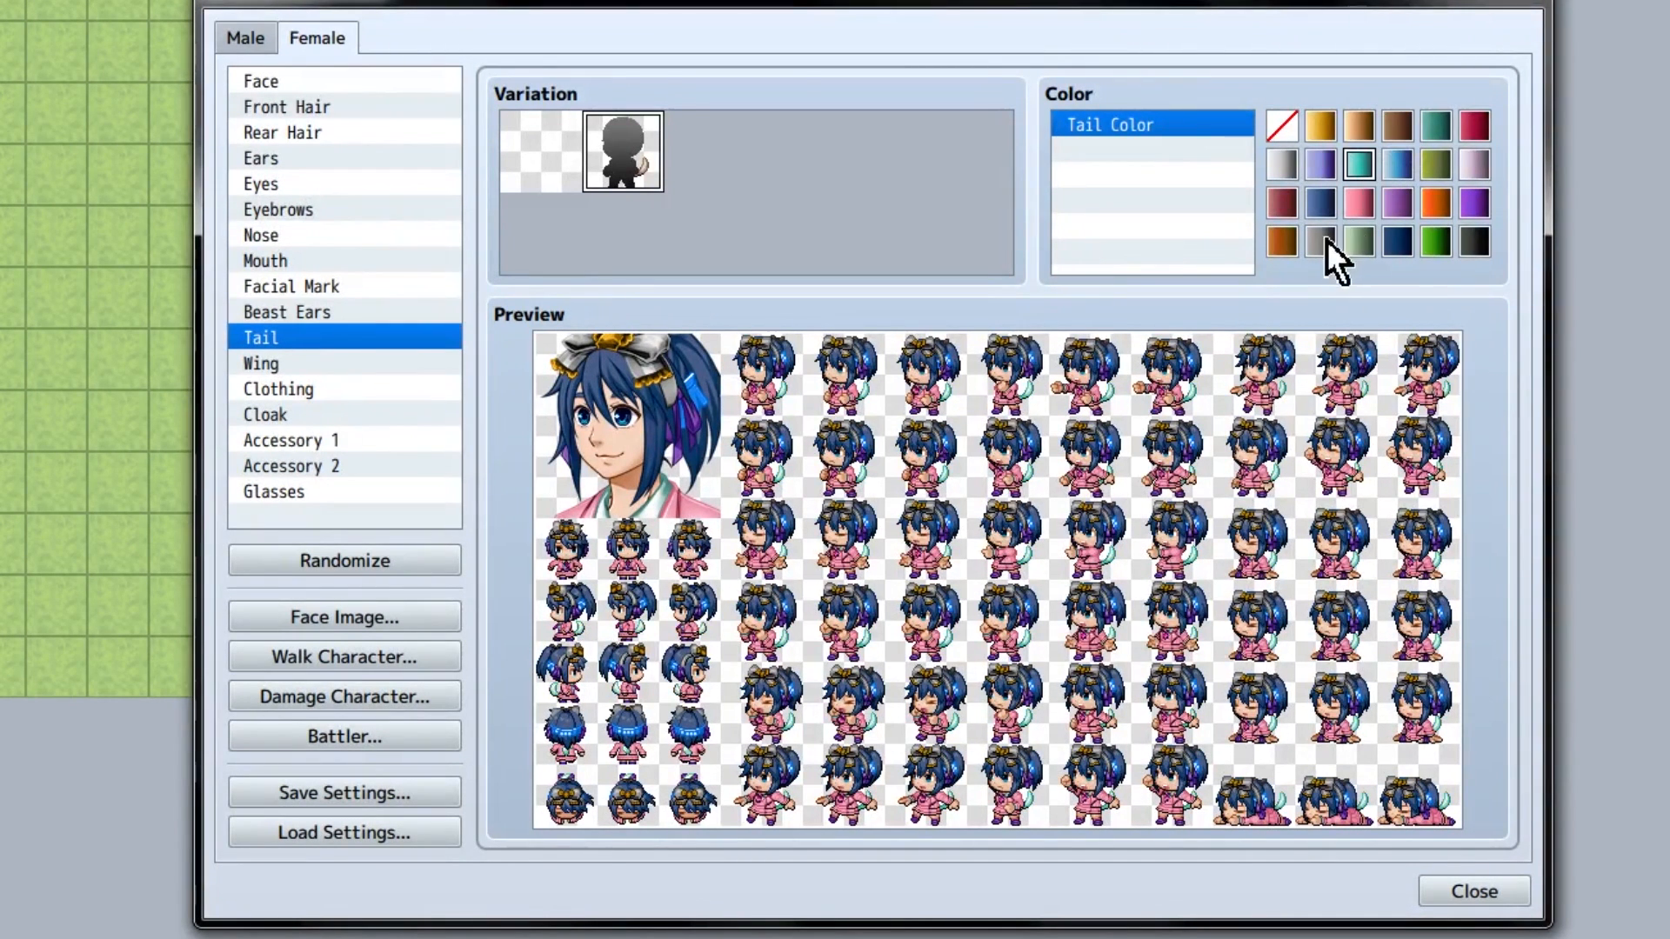
{"action": "left_click", "coordinate": [1397, 126]}
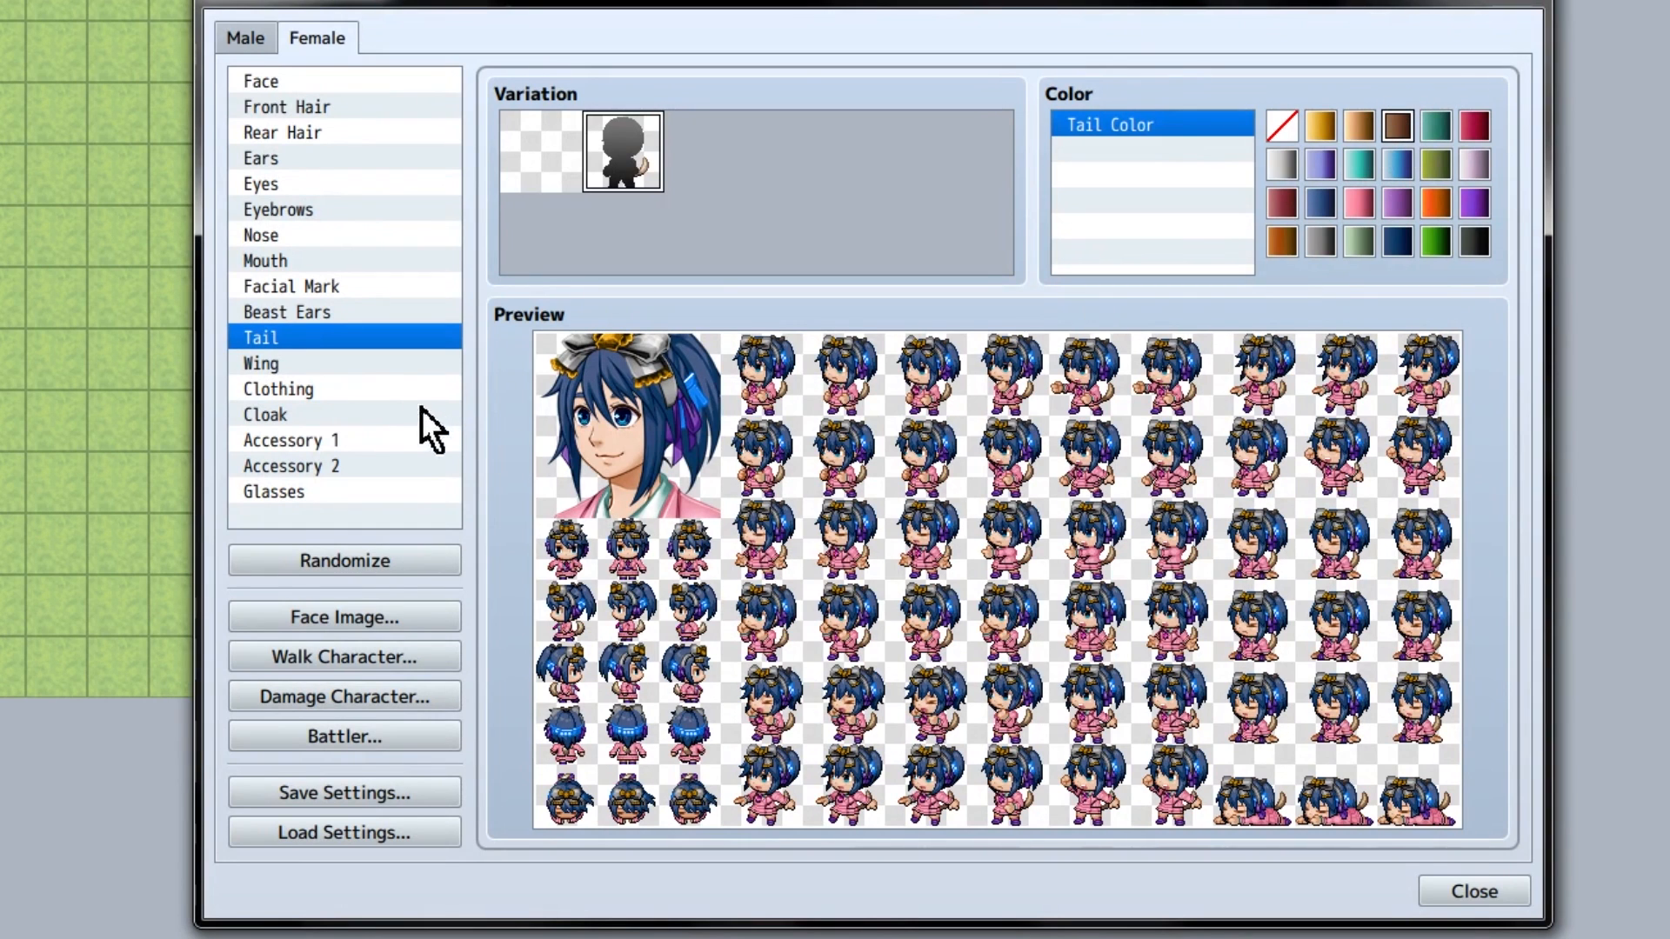
{"action": "left_click", "coordinate": [370, 365]}
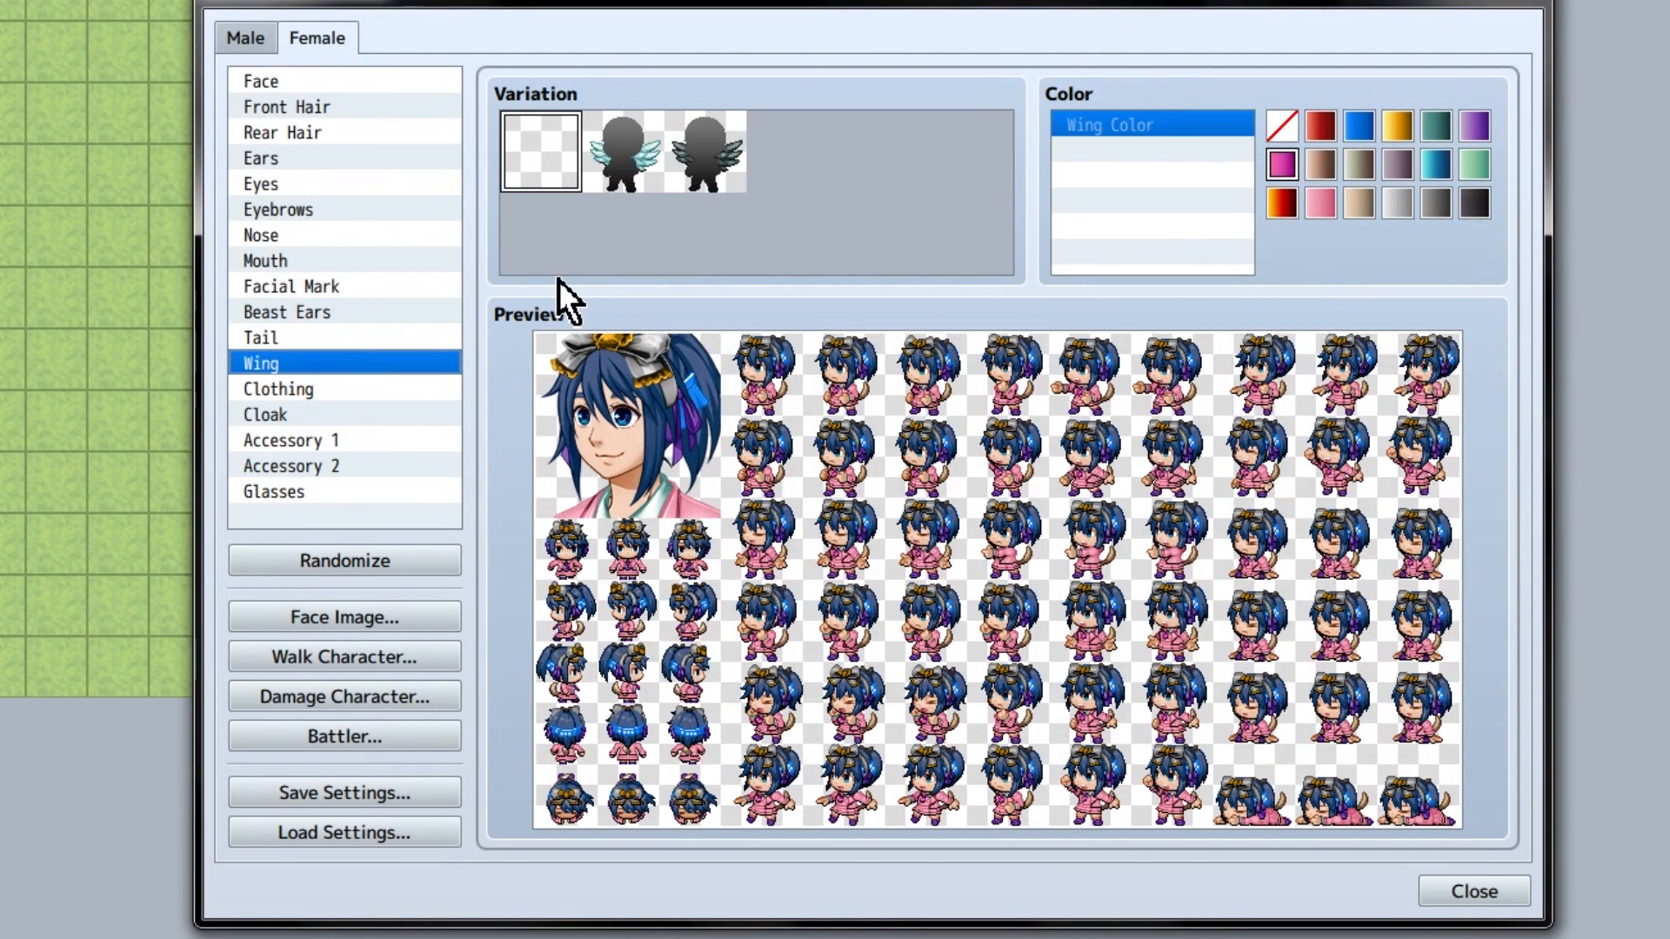
{"action": "left_click", "coordinate": [362, 391]}
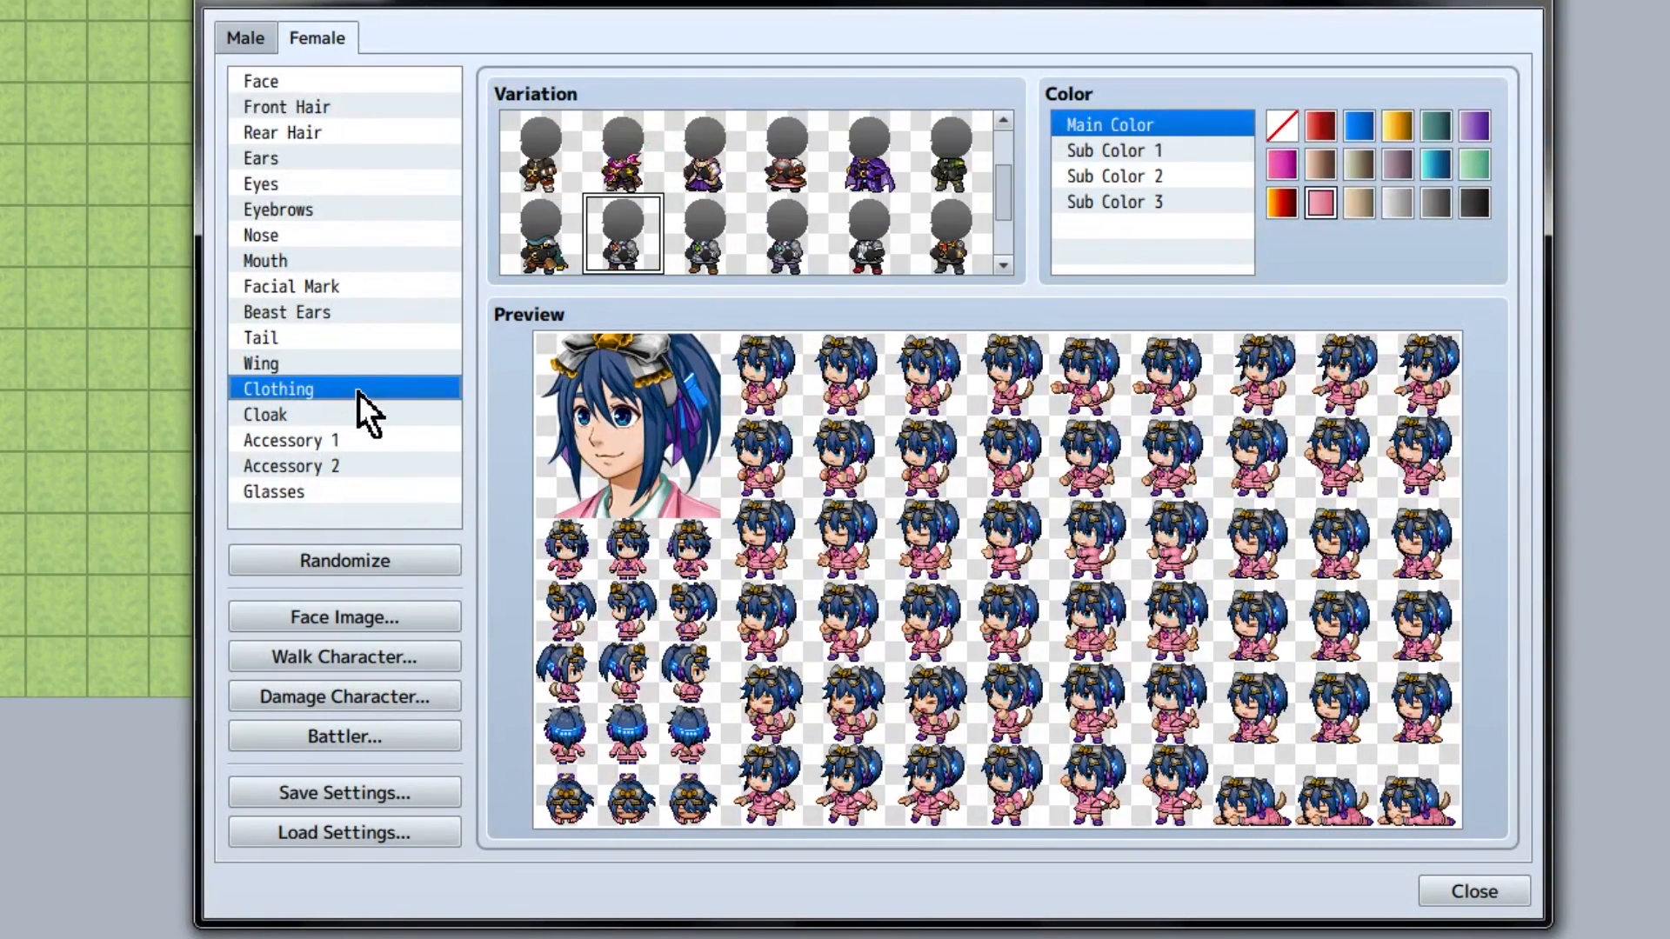
{"action": "scroll", "coordinate": [636, 241], "scroll_direction": "down", "scroll_amount": 2}
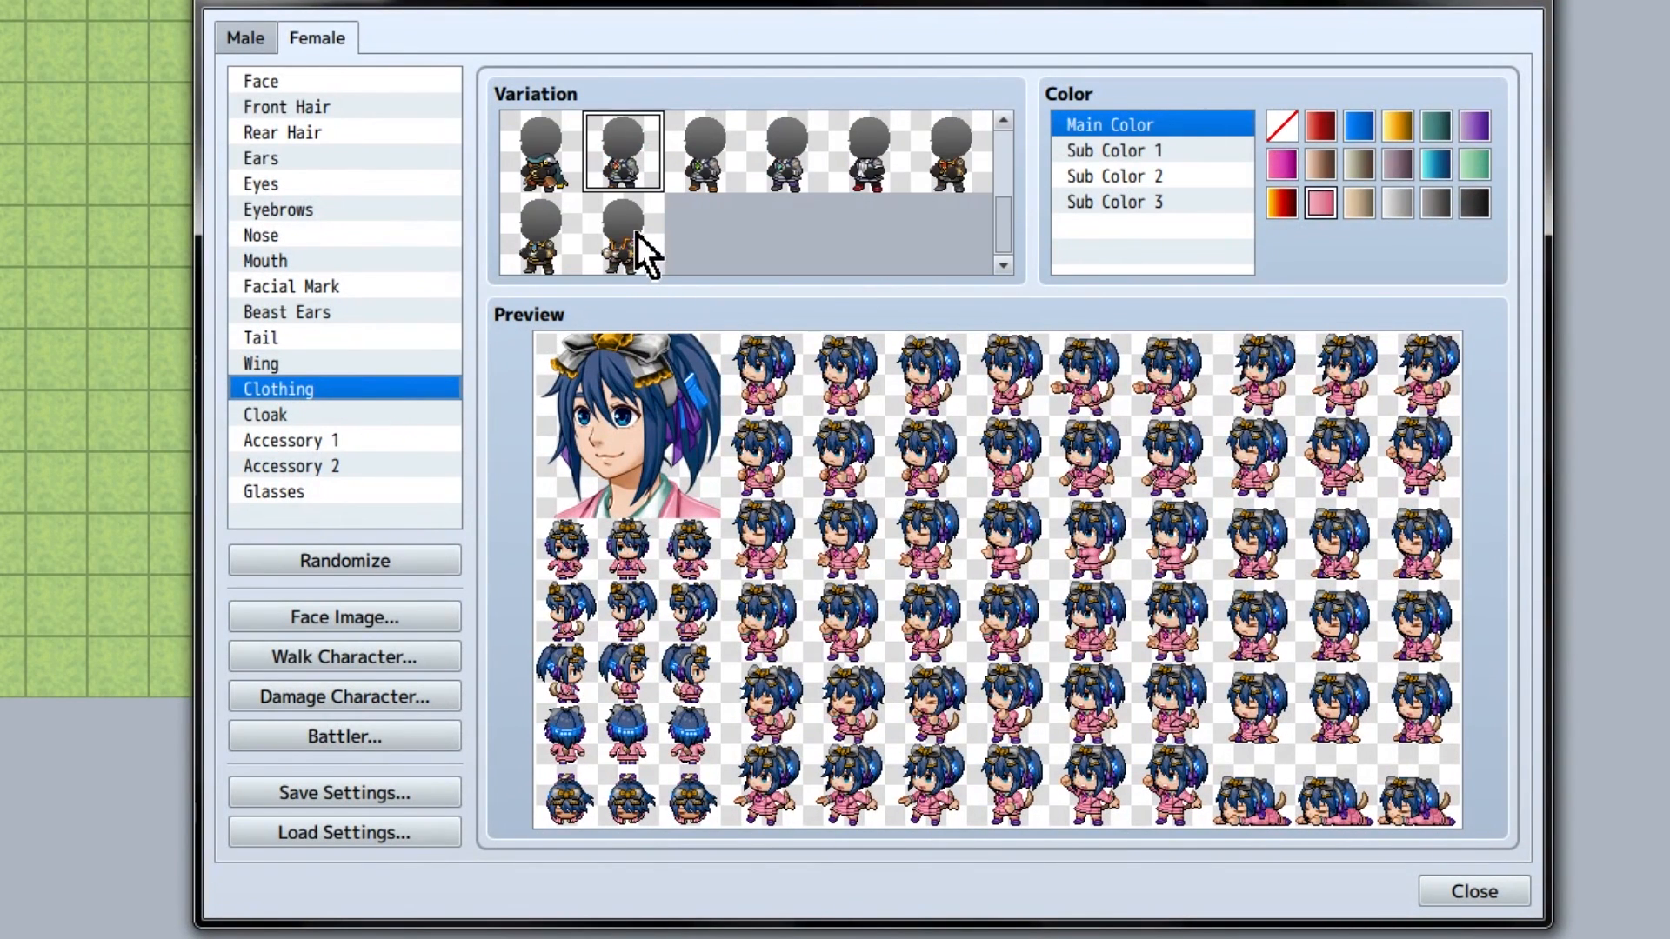
{"action": "scroll", "coordinate": [636, 230], "scroll_direction": "up", "scroll_amount": 3}
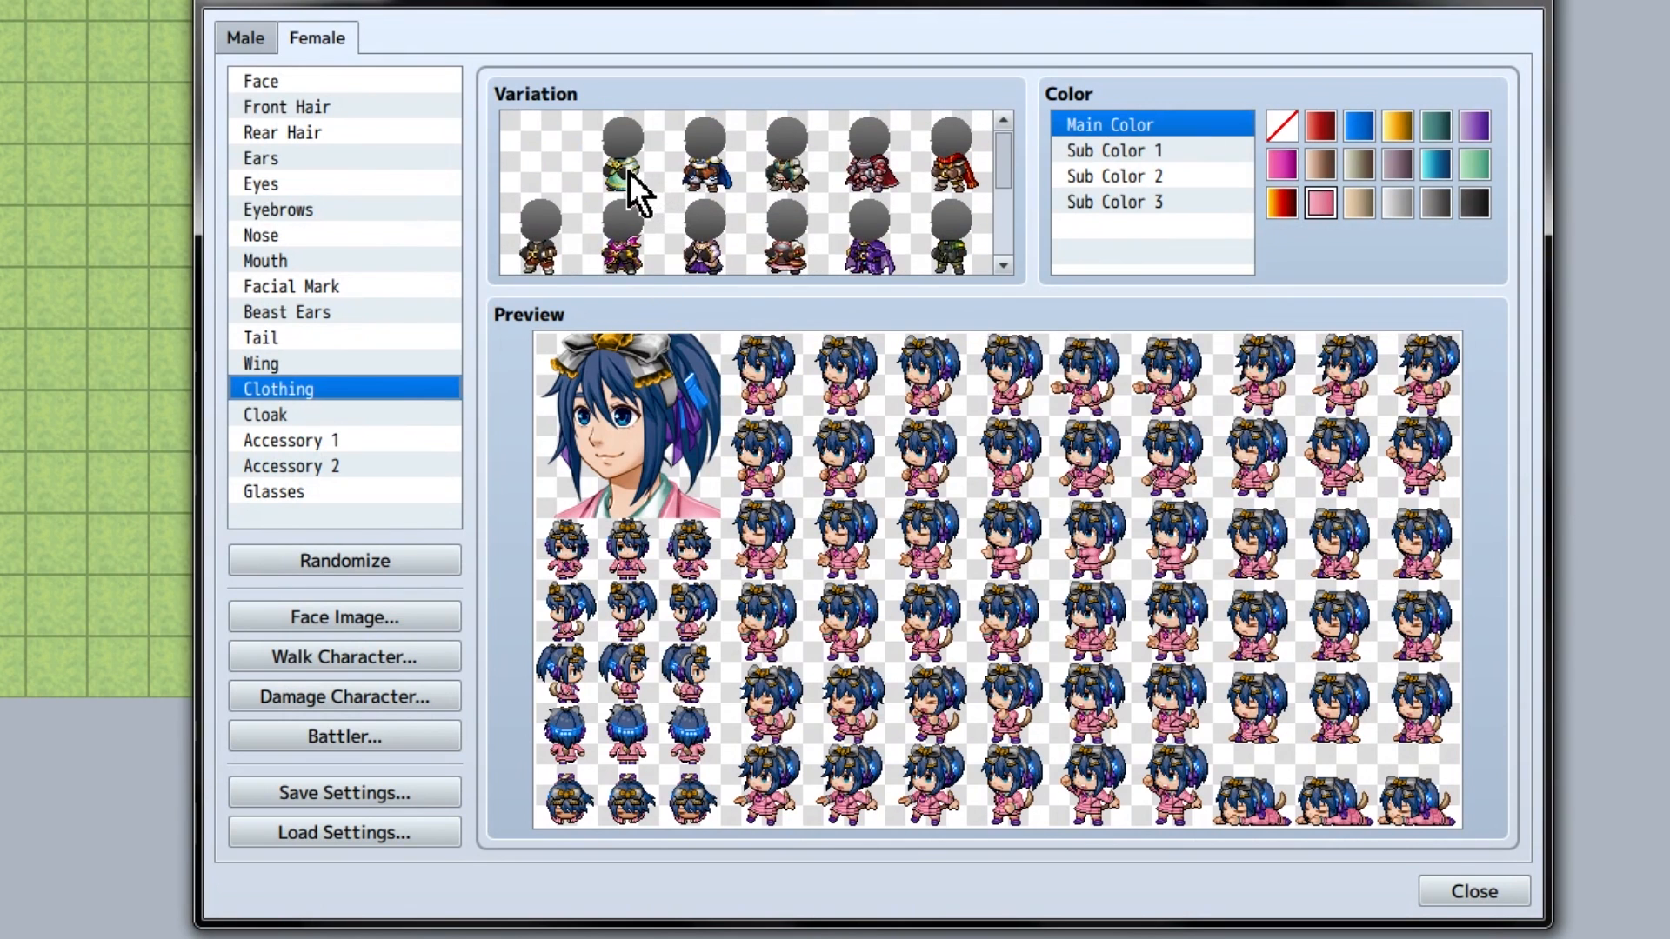
{"action": "scroll", "coordinate": [740, 187], "scroll_direction": "down", "scroll_amount": 4}
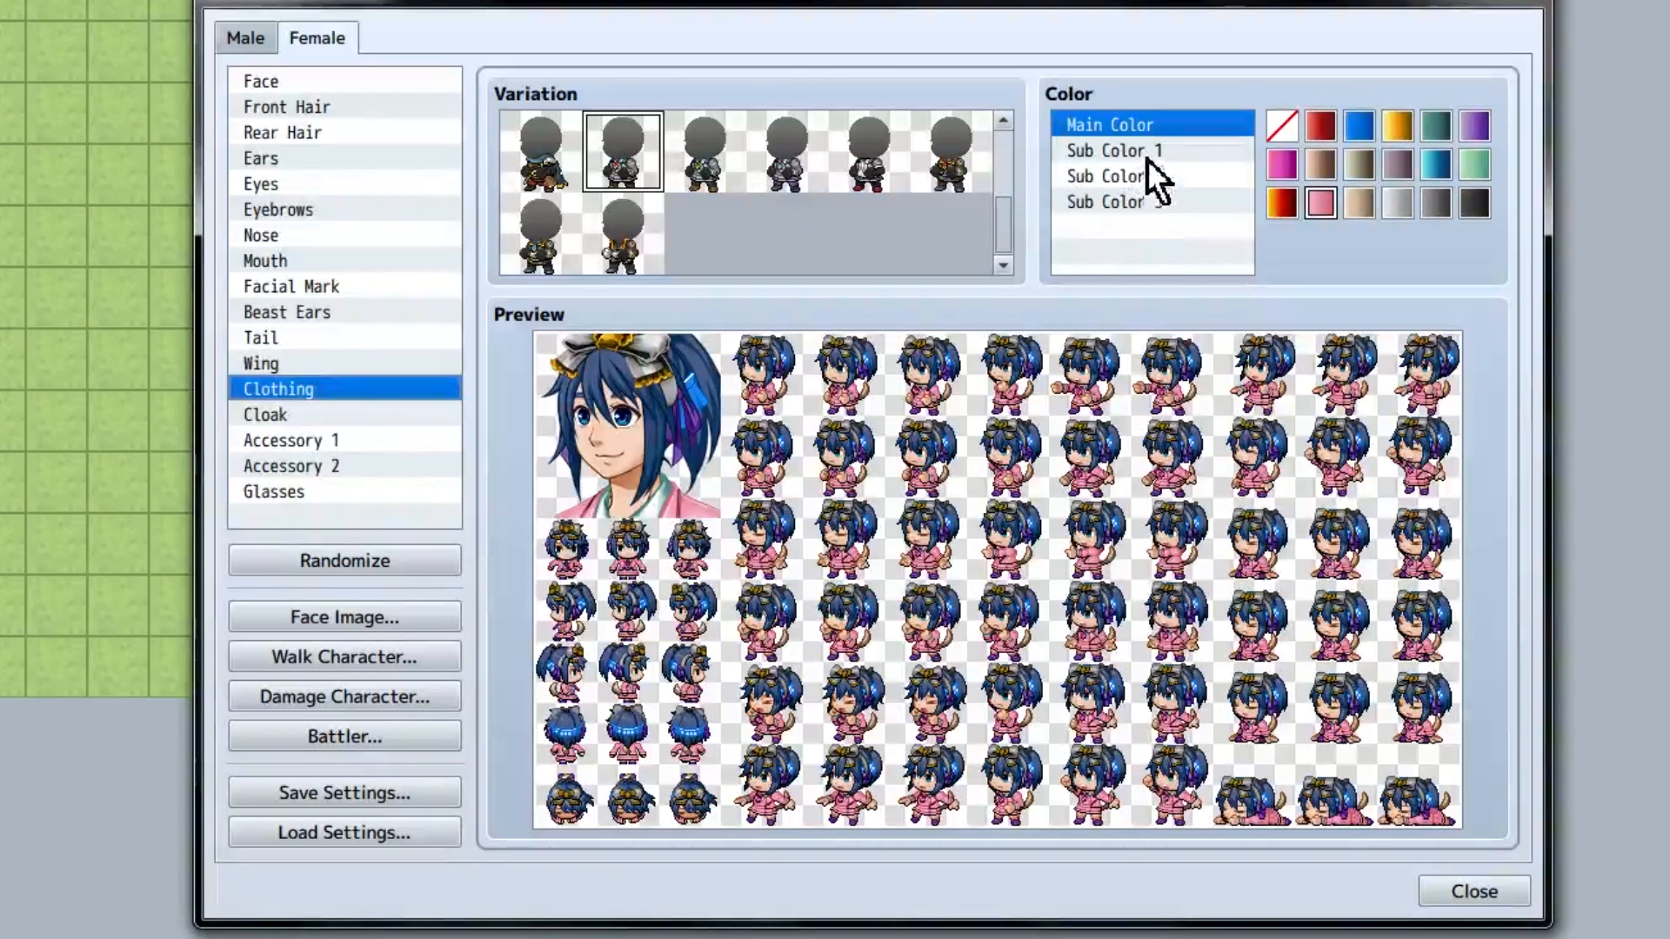
{"action": "scroll", "coordinate": [865, 206], "scroll_direction": "up", "scroll_amount": 3}
{"action": "scroll", "coordinate": [784, 264], "scroll_direction": "down", "scroll_amount": 1}
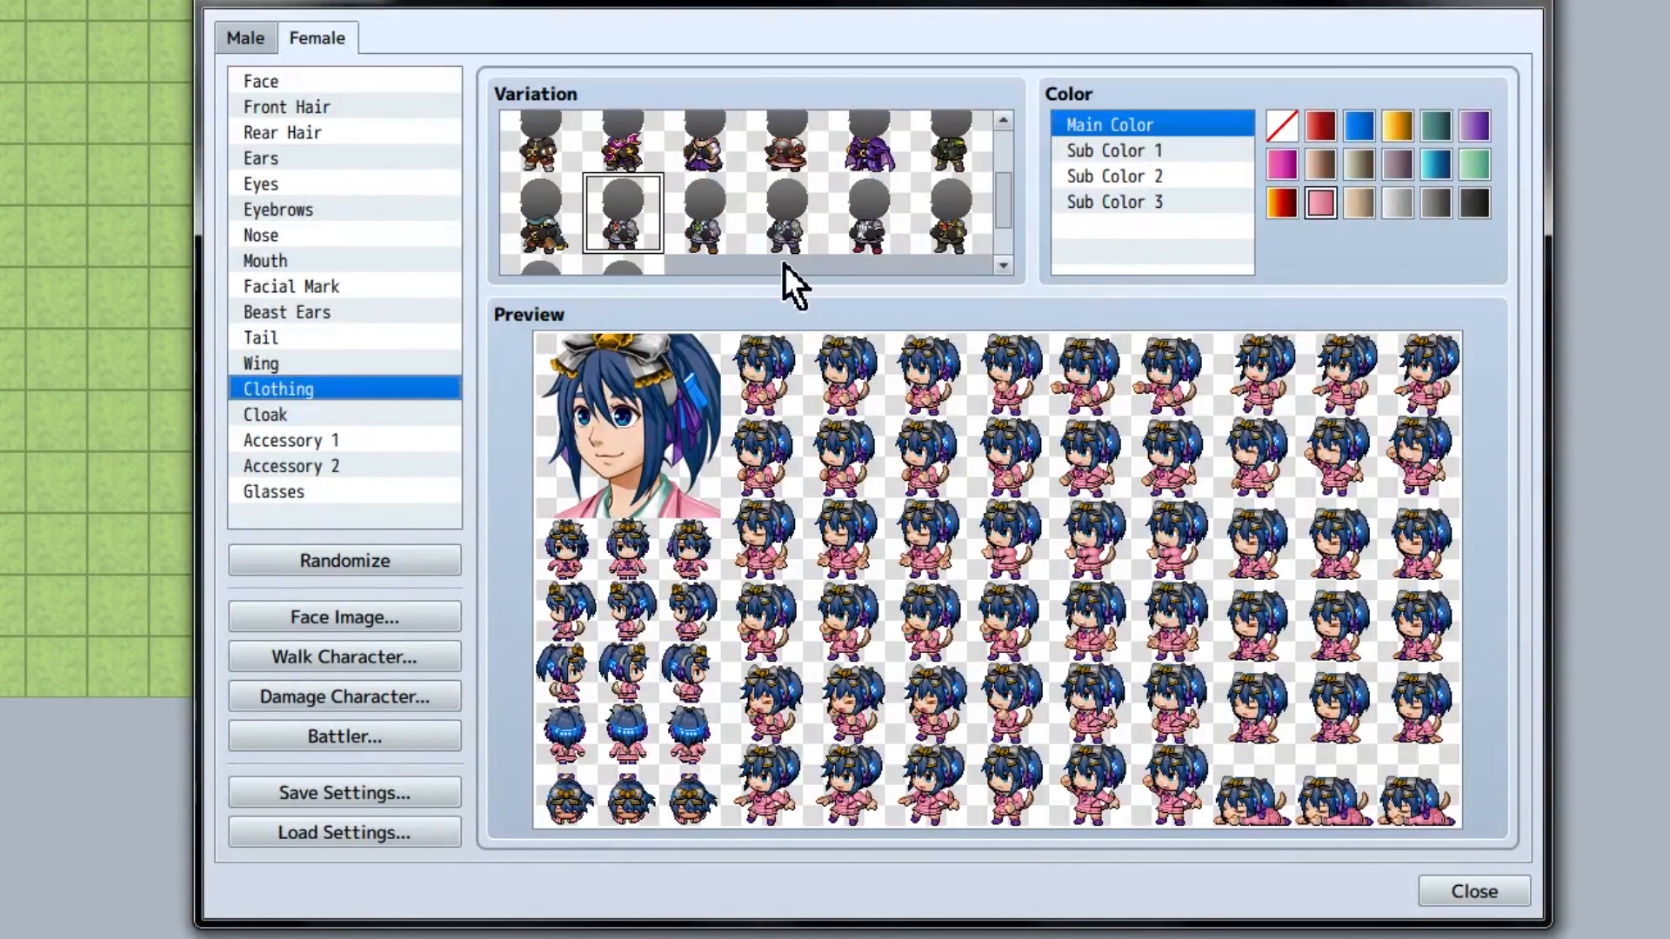
{"action": "scroll", "coordinate": [785, 265], "scroll_direction": "down", "scroll_amount": 1}
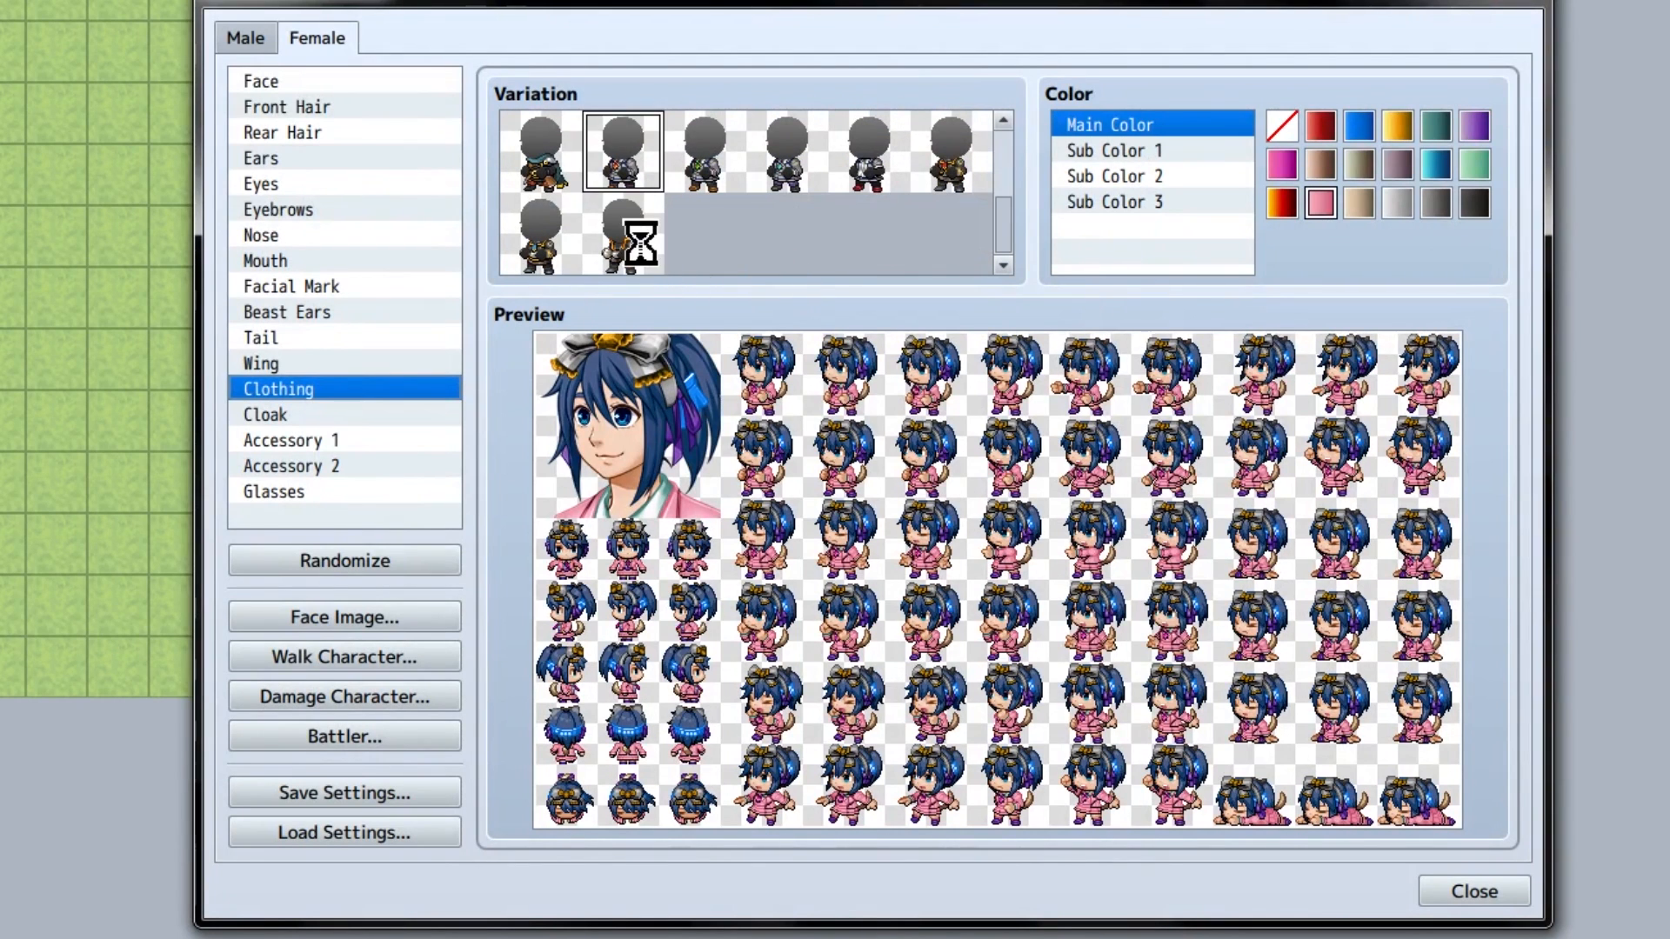
Step: Preview a few clothing variations and settle on the lighter pink outfit
{"action": "left_click", "coordinate": [532, 239]}
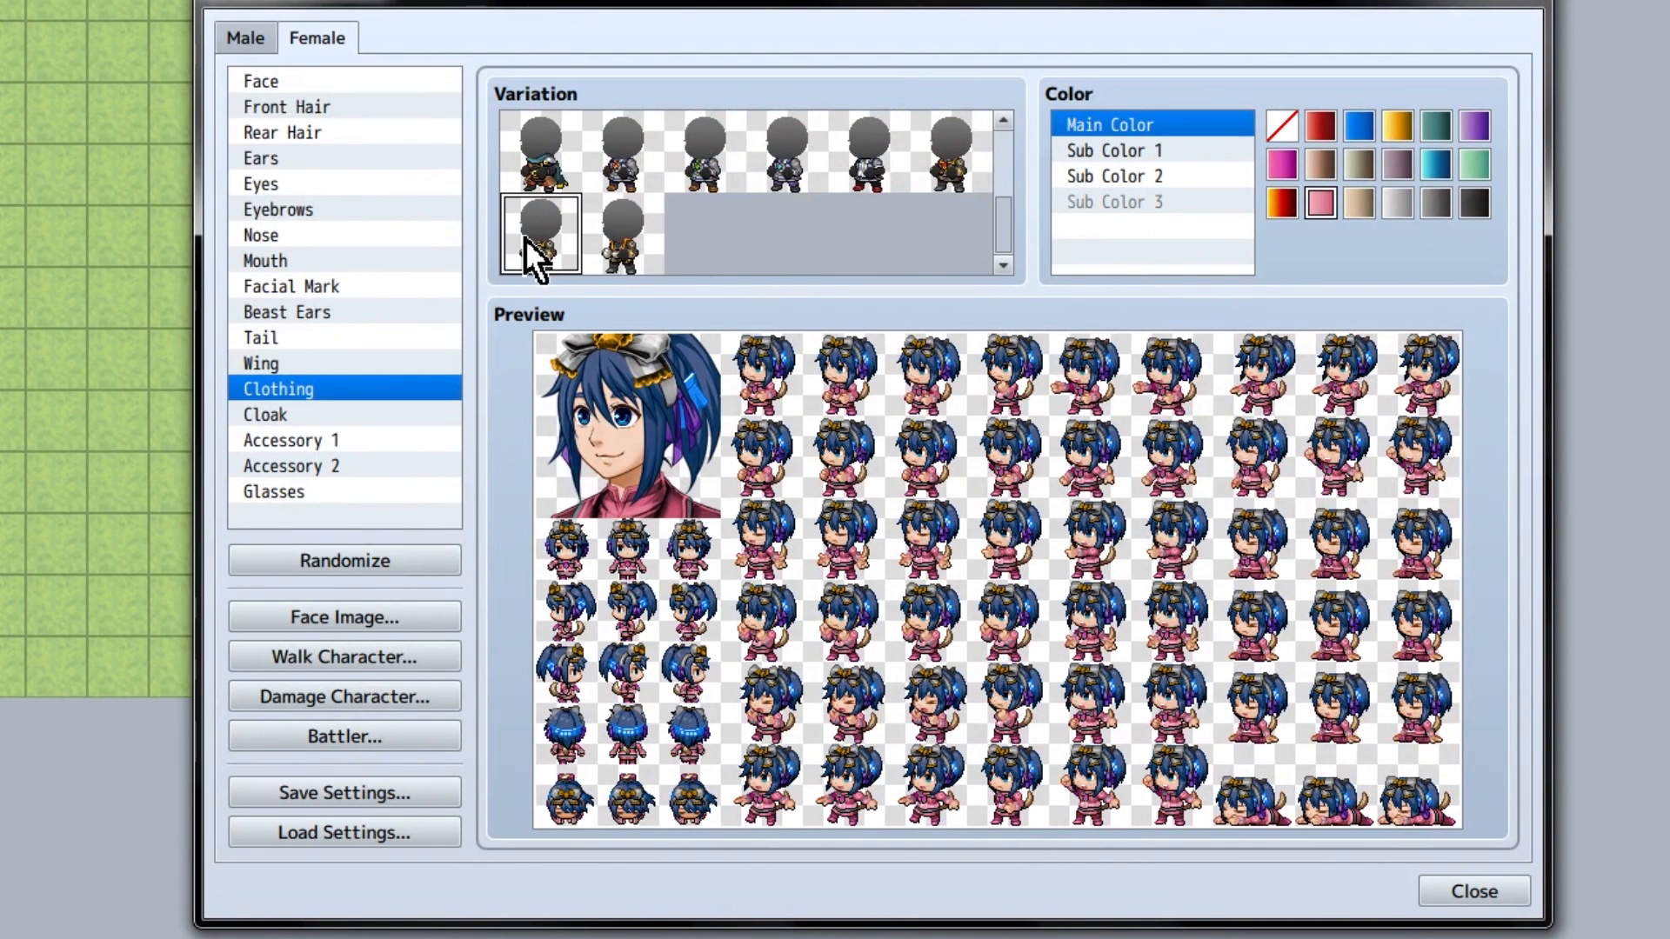
{"action": "left_click", "coordinate": [947, 154]}
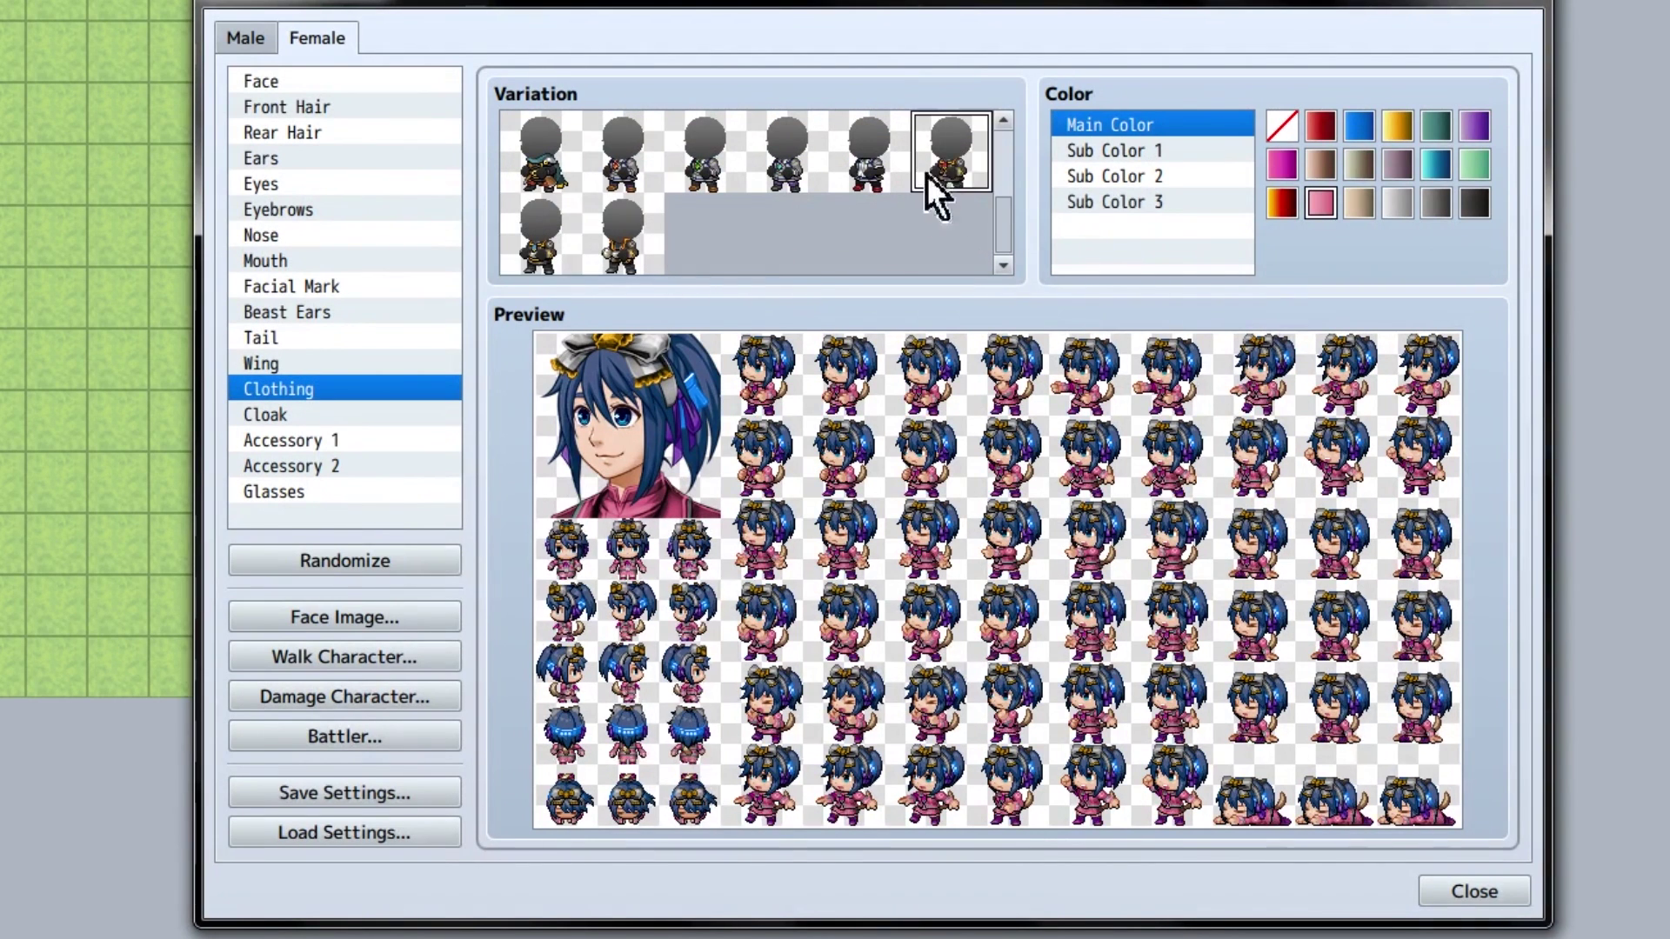
{"action": "left_click", "coordinate": [871, 157]}
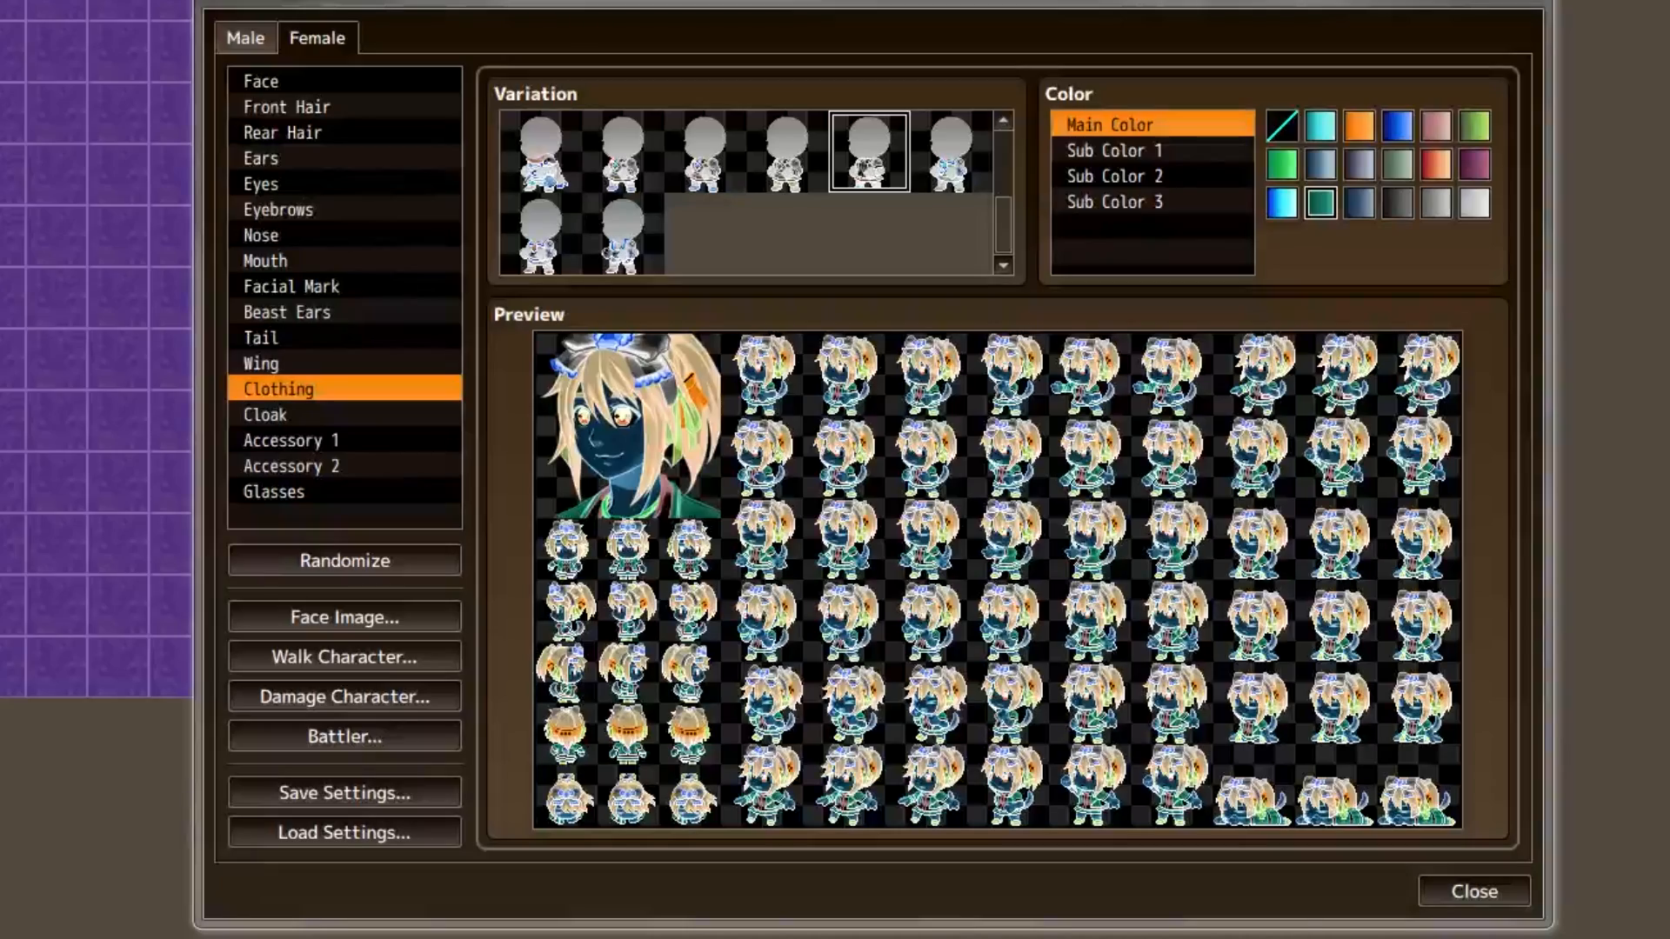
Step: Disable Magnifier colour inversion, confirm, refocus OBS and exit Magnifier
{"action": "left_click", "coordinate": [78, 42]}
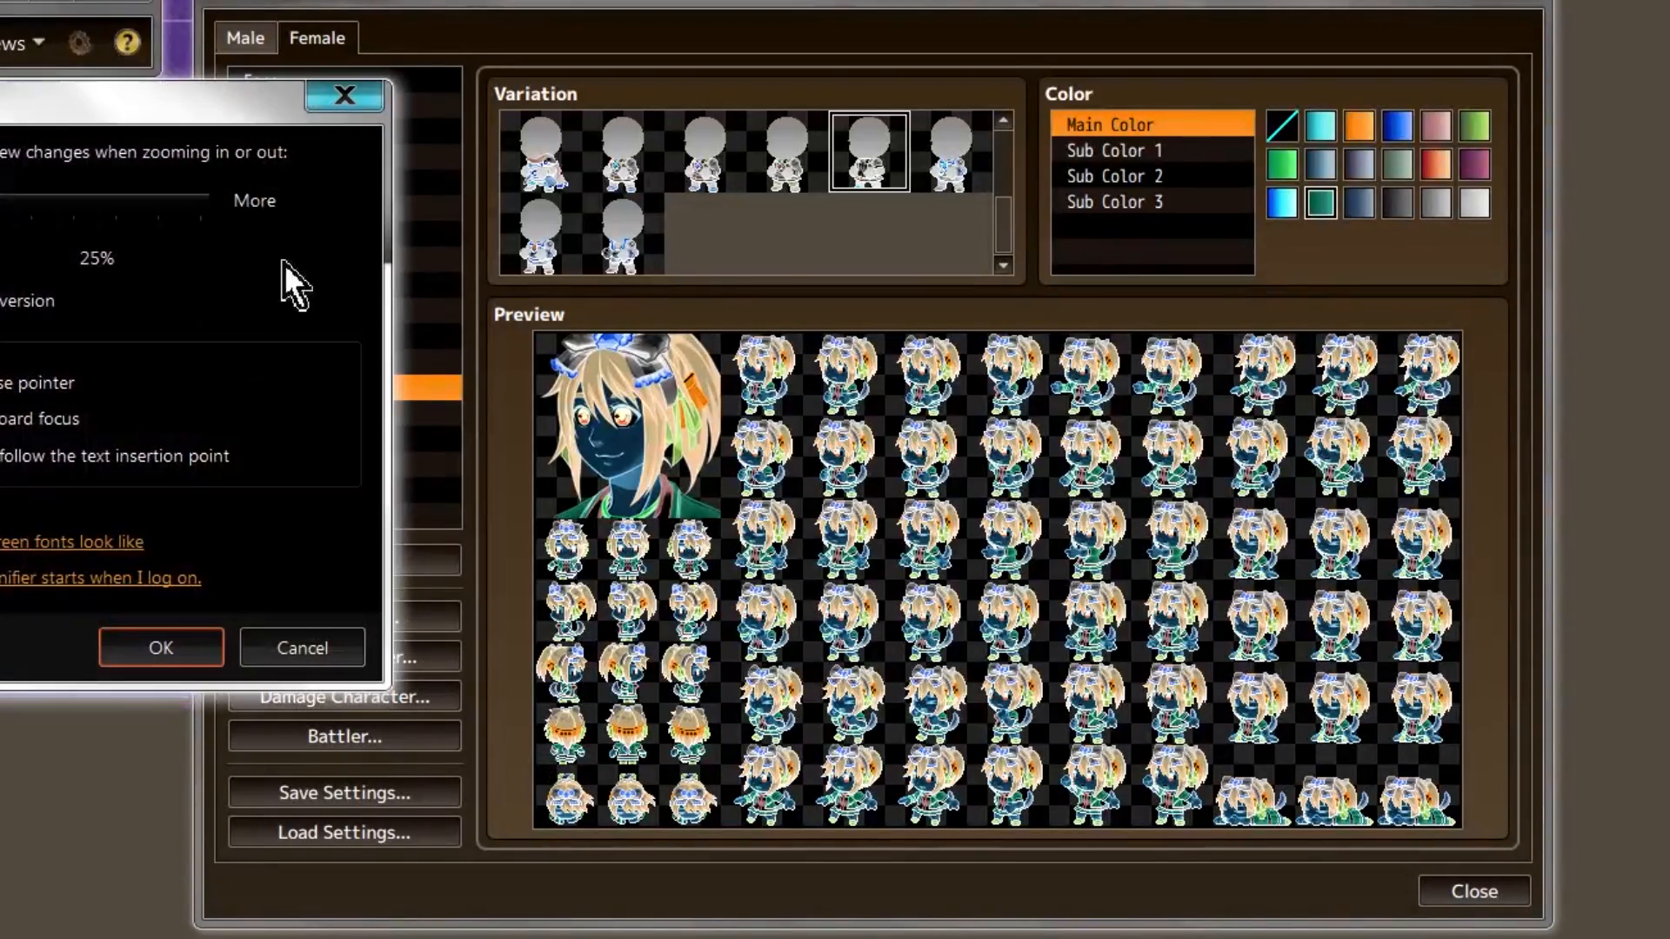
{"action": "key", "text": "ctrl+alt+i"}
{"action": "left_click", "coordinate": [161, 648]}
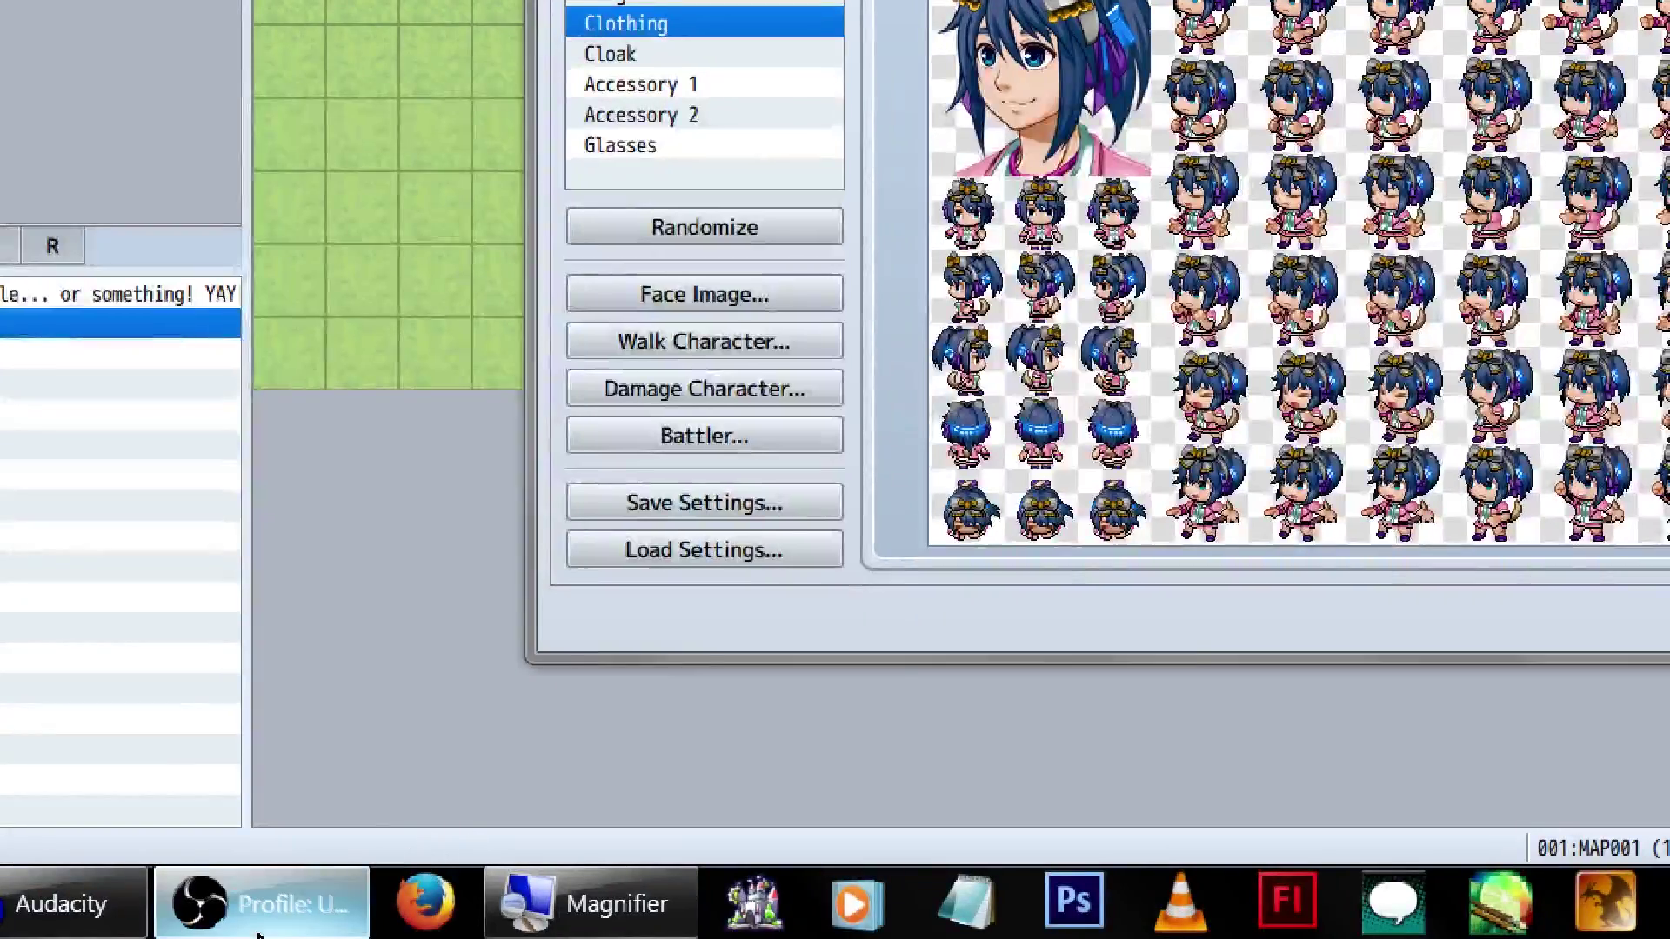
{"action": "left_click", "coordinate": [309, 883]}
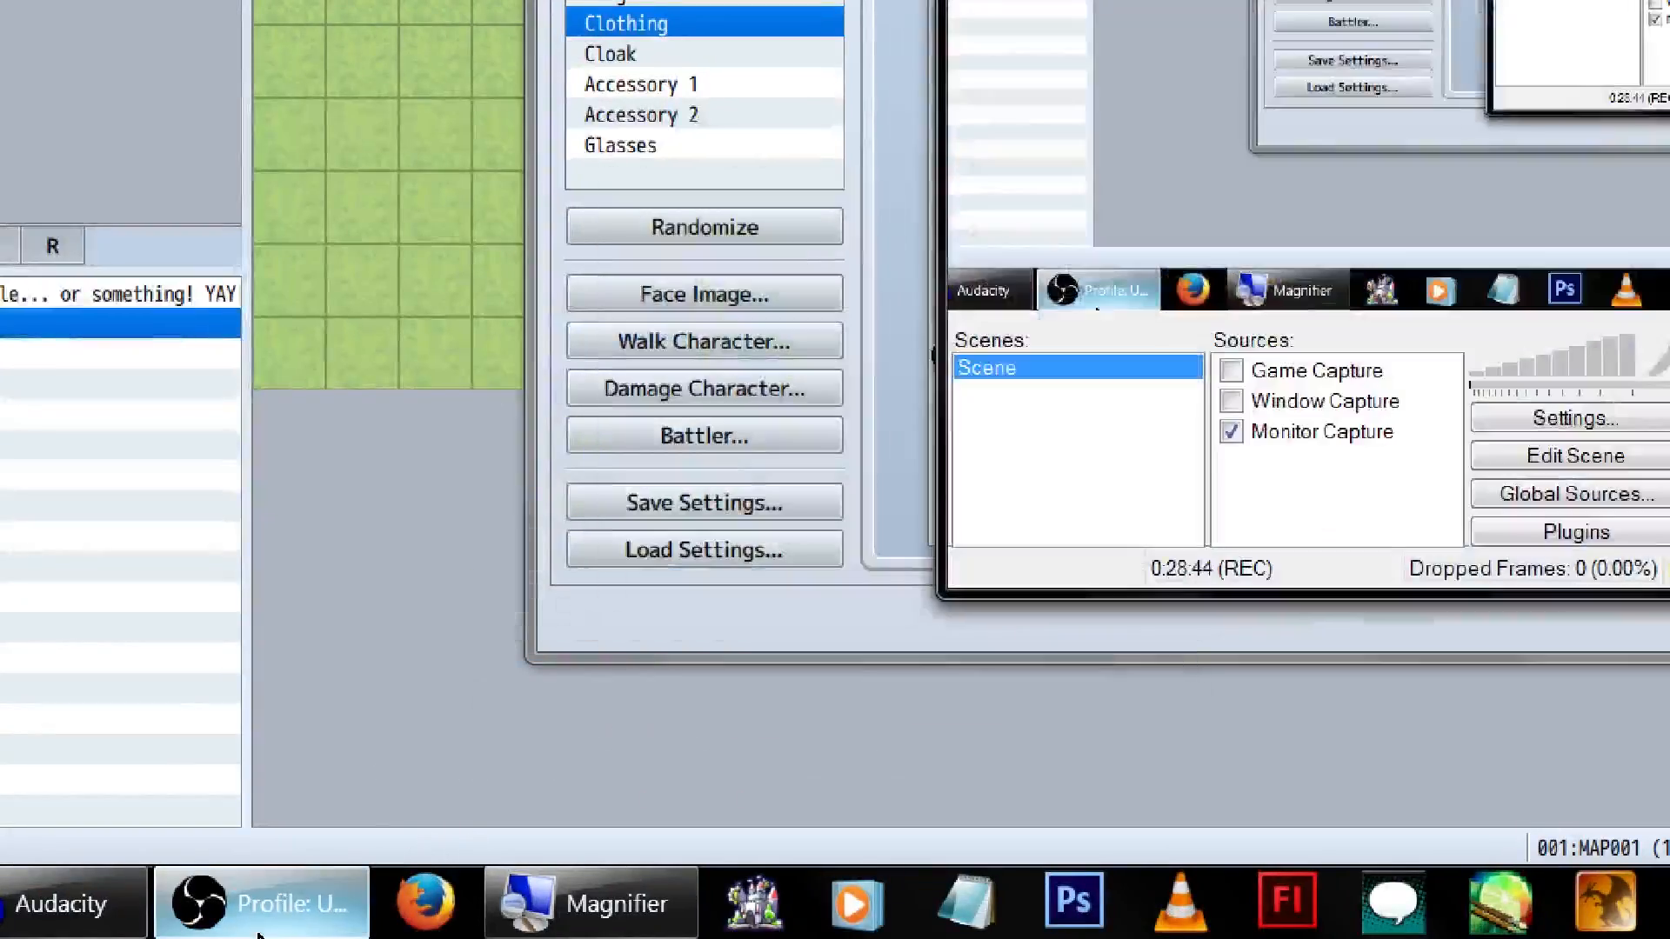
{"action": "key", "text": "super+Escape"}
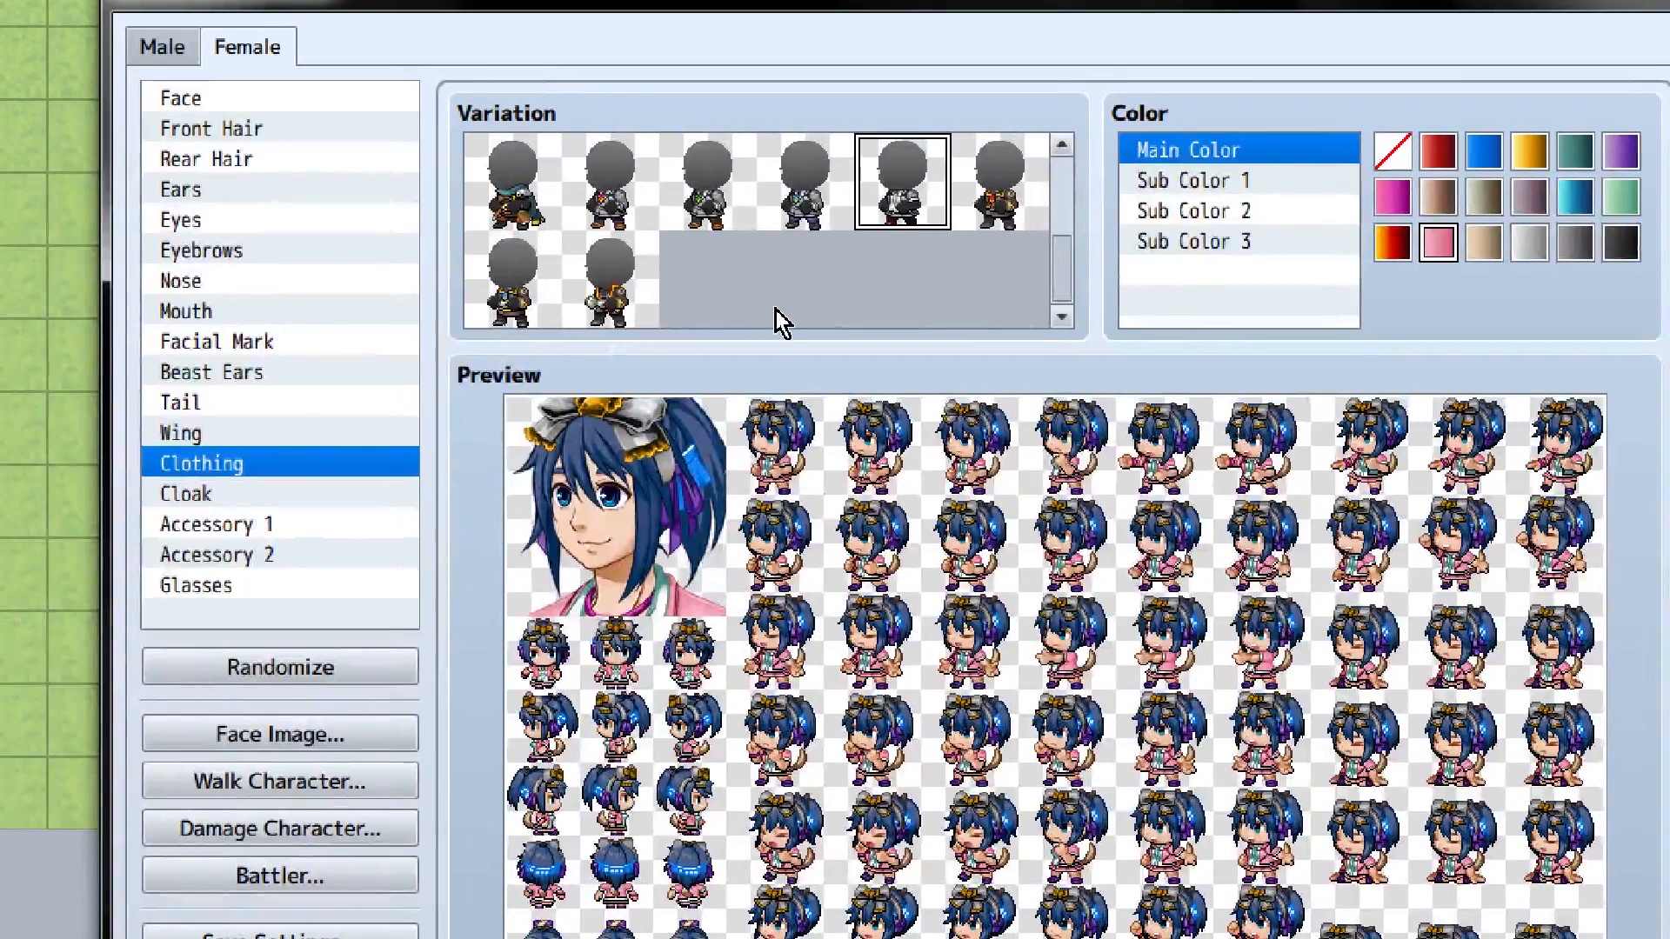
{"action": "scroll", "coordinate": [721, 312], "scroll_direction": "up", "scroll_amount": 1}
{"action": "scroll", "coordinate": [721, 313], "scroll_direction": "up", "scroll_amount": 1}
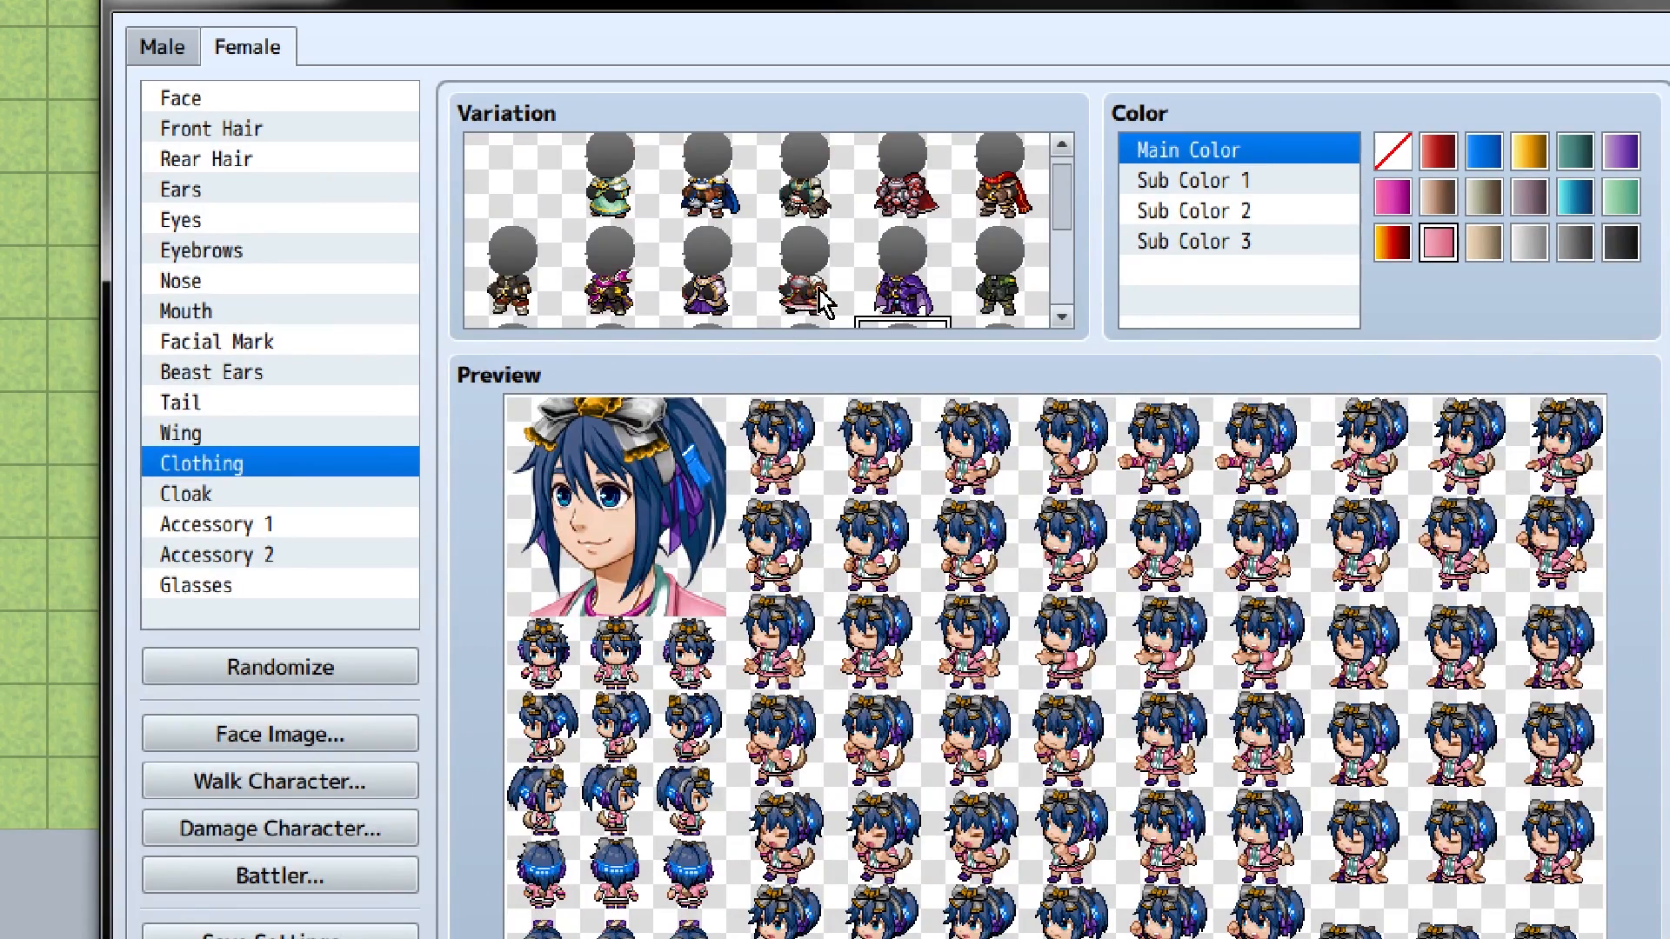
{"action": "scroll", "coordinate": [949, 312], "scroll_direction": "down", "scroll_amount": 1}
{"action": "scroll", "coordinate": [924, 315], "scroll_direction": "down", "scroll_amount": 1}
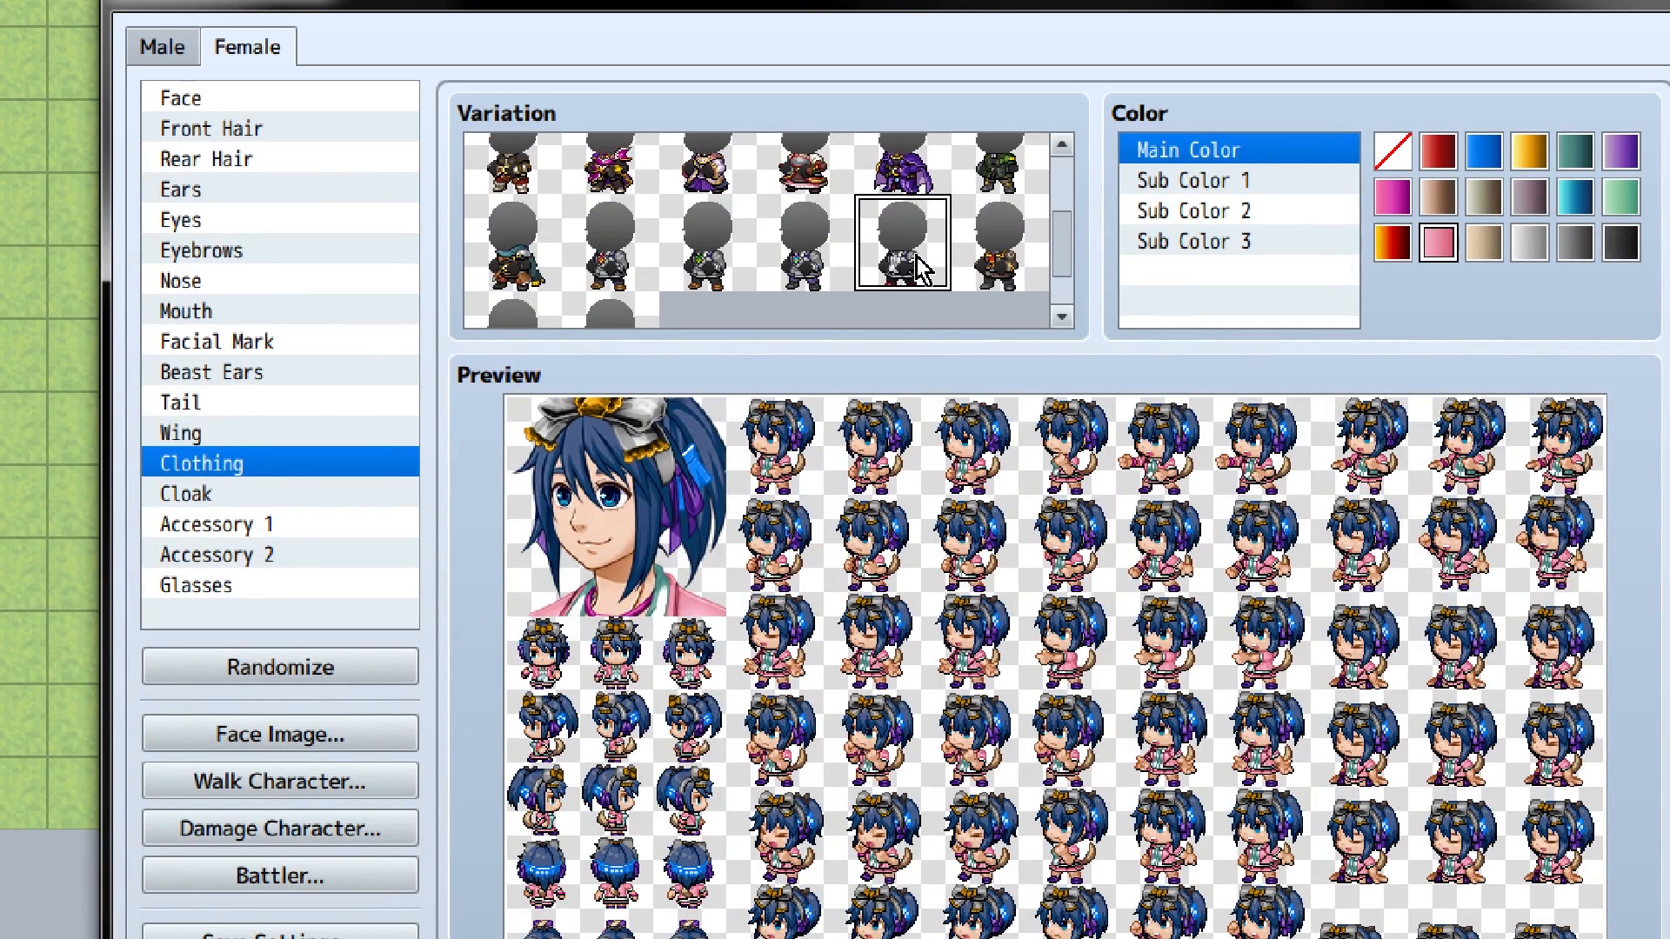
{"action": "left_click", "coordinate": [923, 290]}
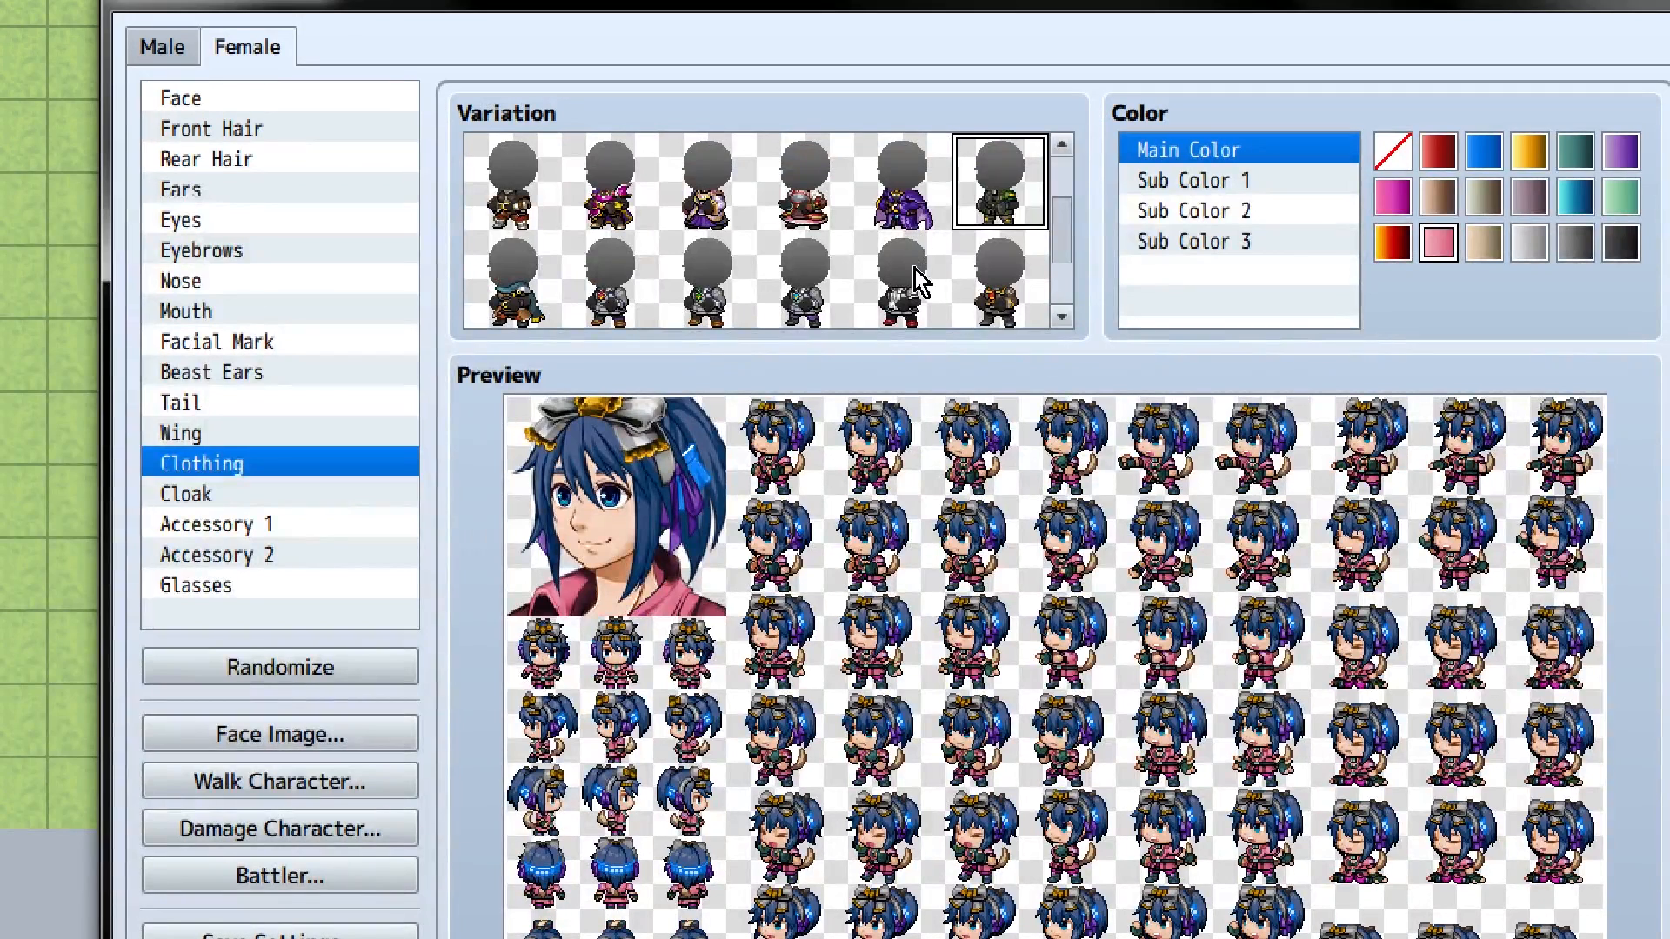
{"action": "key", "text": "Down"}
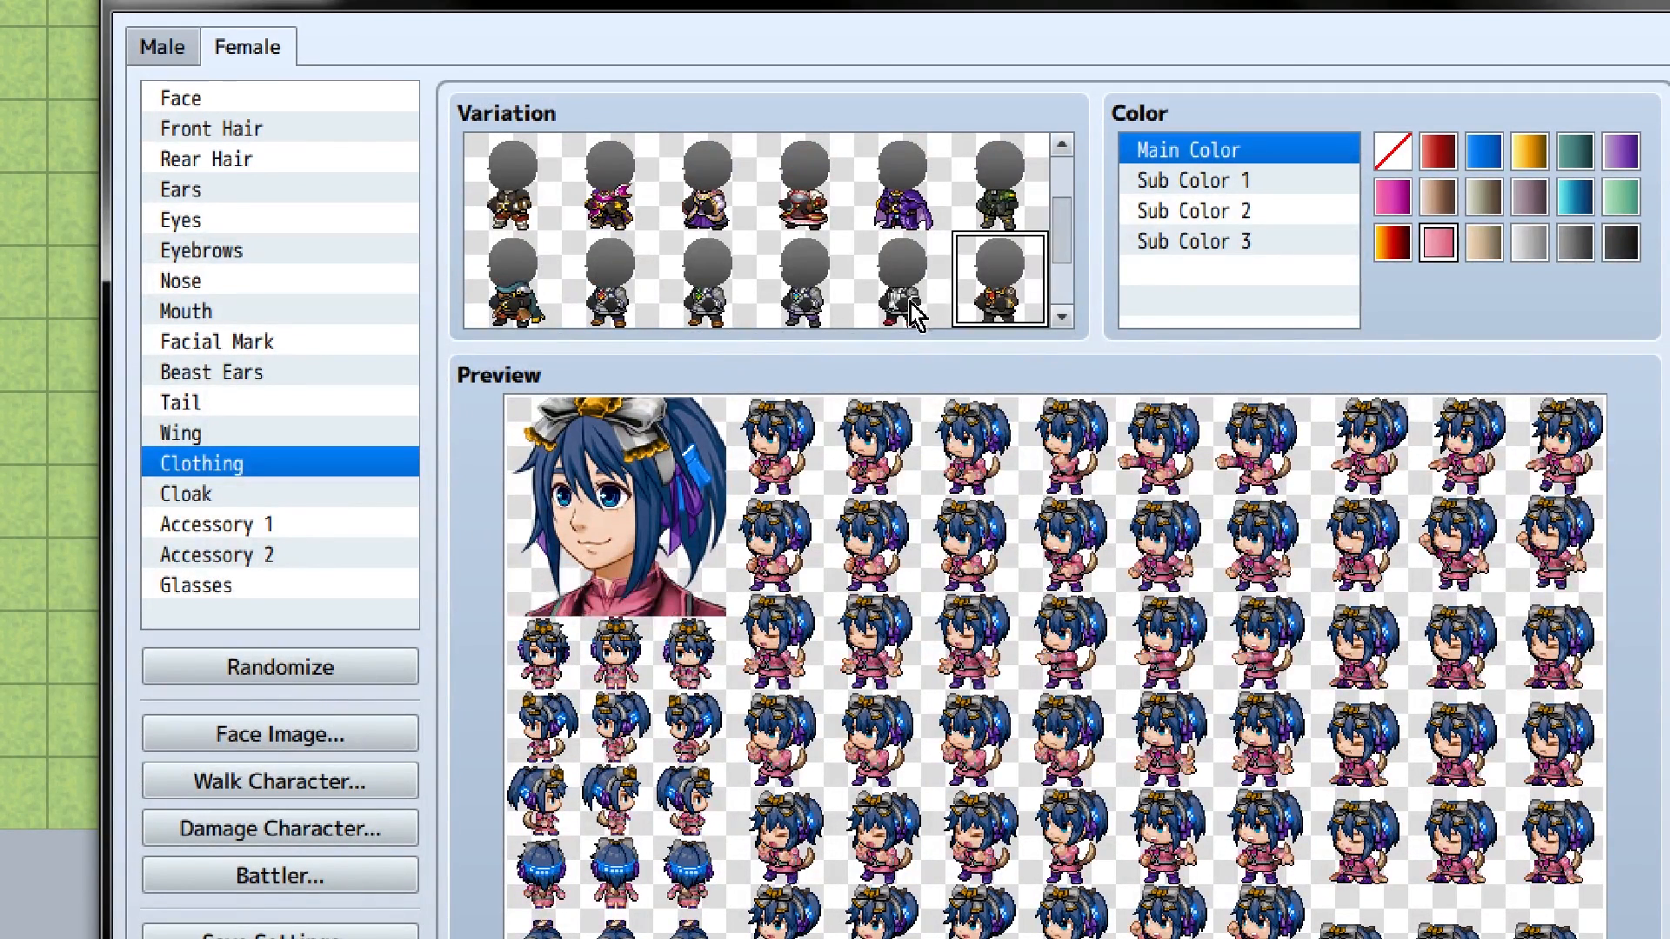
{"action": "left_click", "coordinate": [900, 294]}
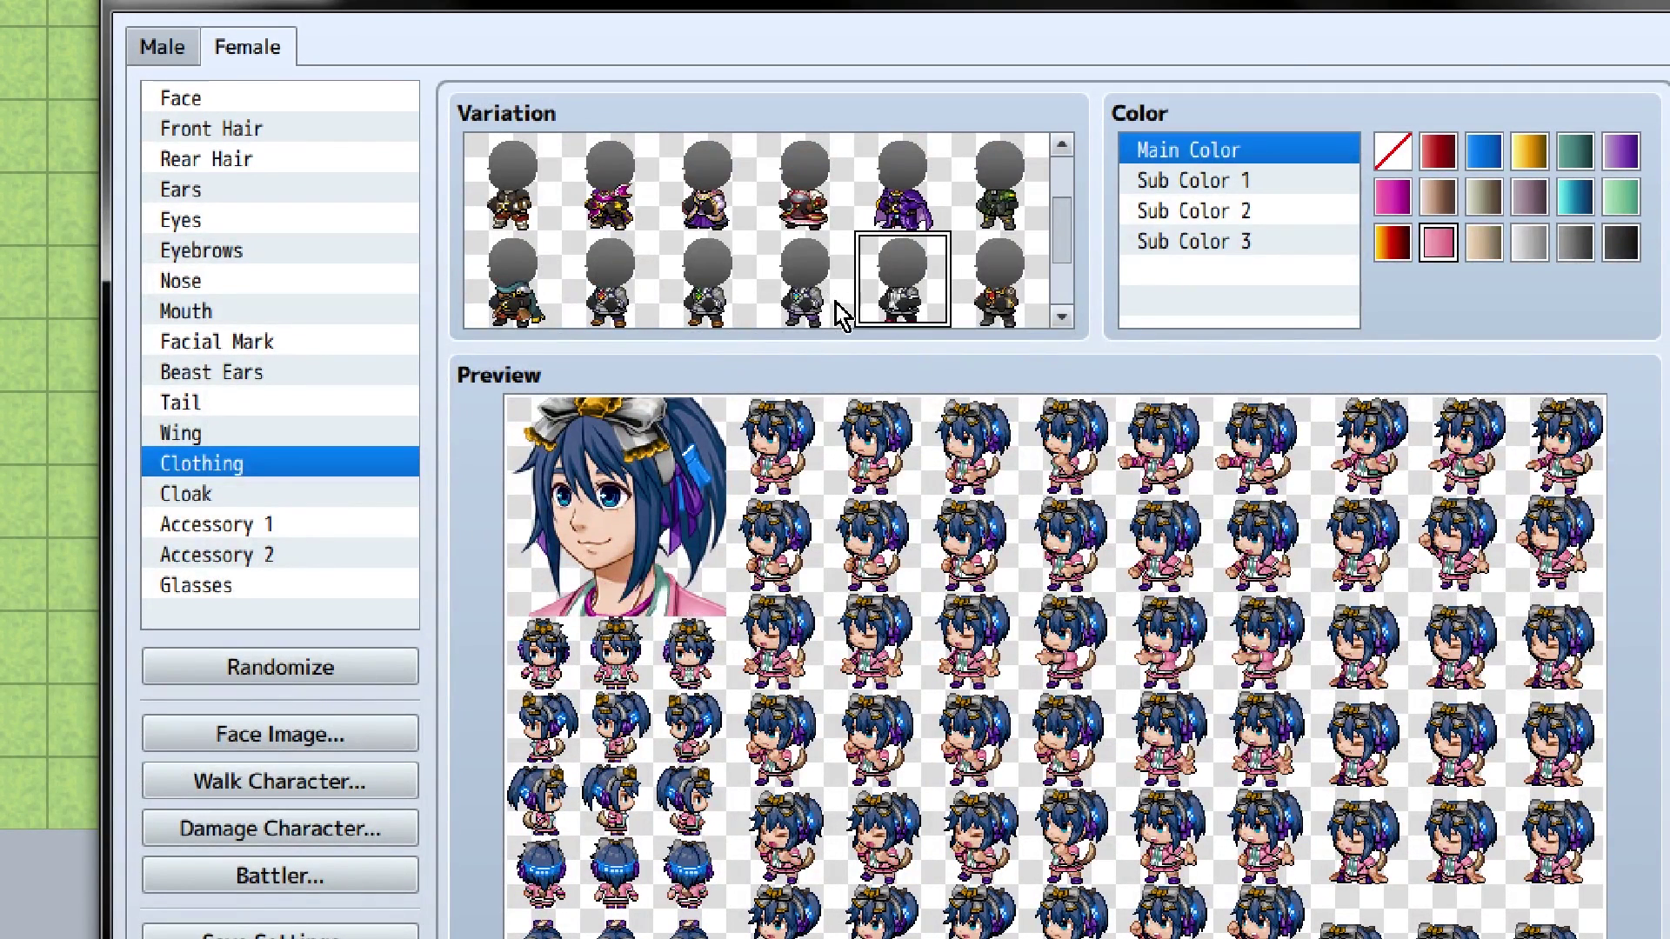
{"action": "left_click", "coordinate": [790, 311]}
{"action": "left_click", "coordinate": [735, 319]}
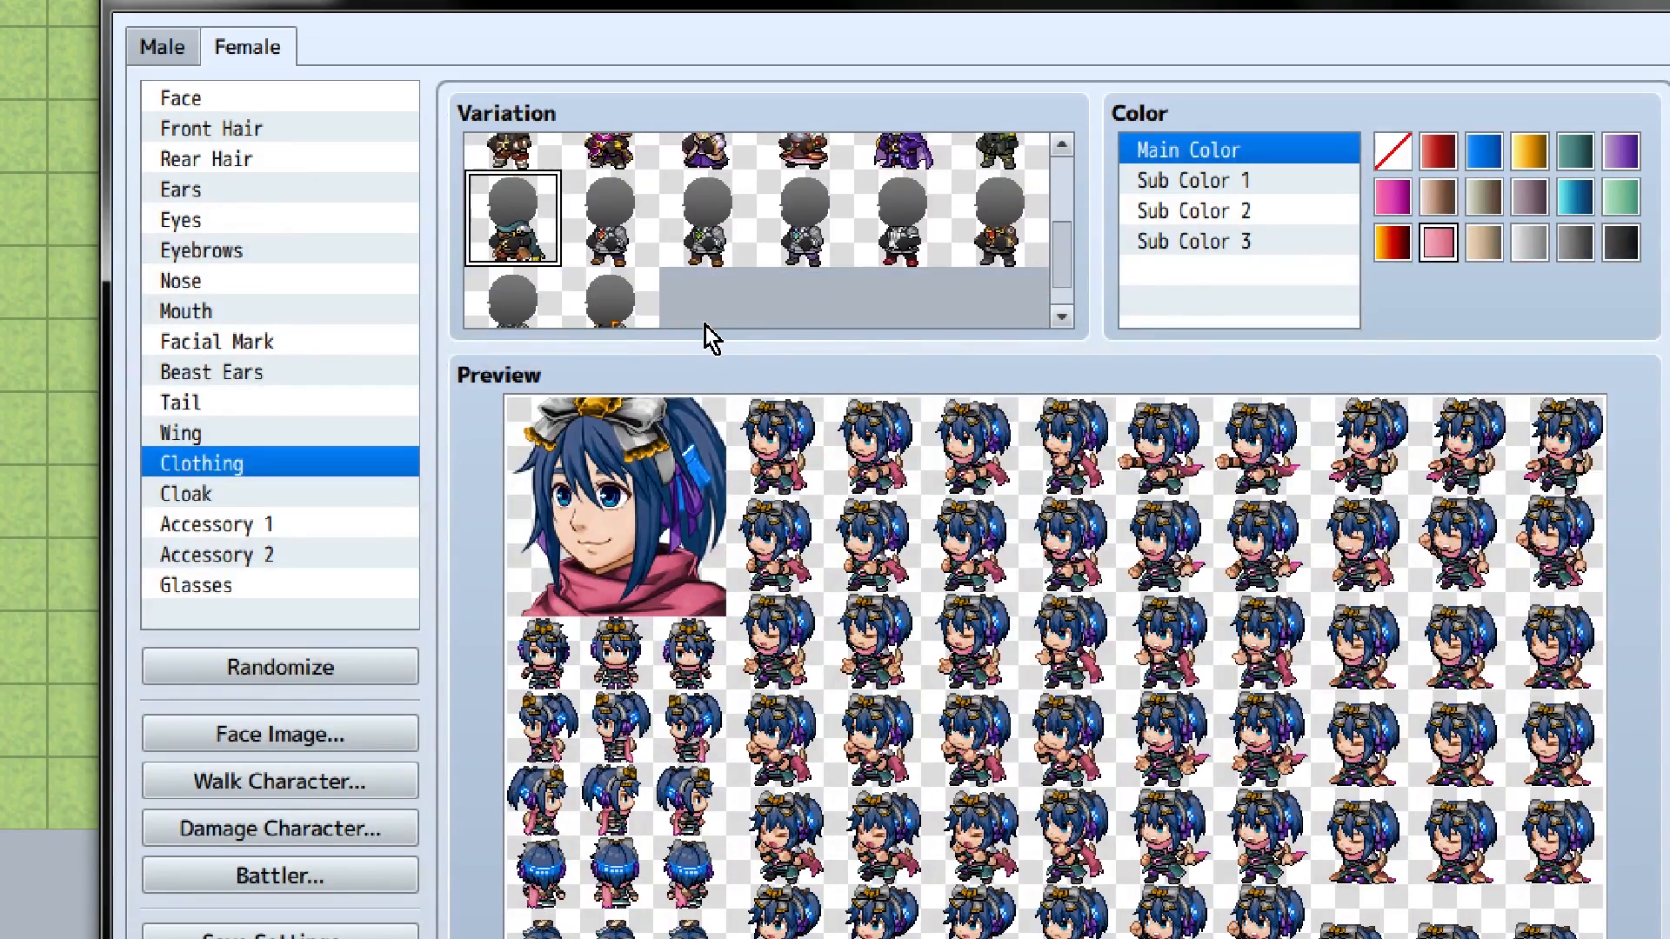
{"action": "scroll", "coordinate": [706, 325], "scroll_direction": "down", "scroll_amount": 2}
{"action": "left_click", "coordinate": [632, 316]}
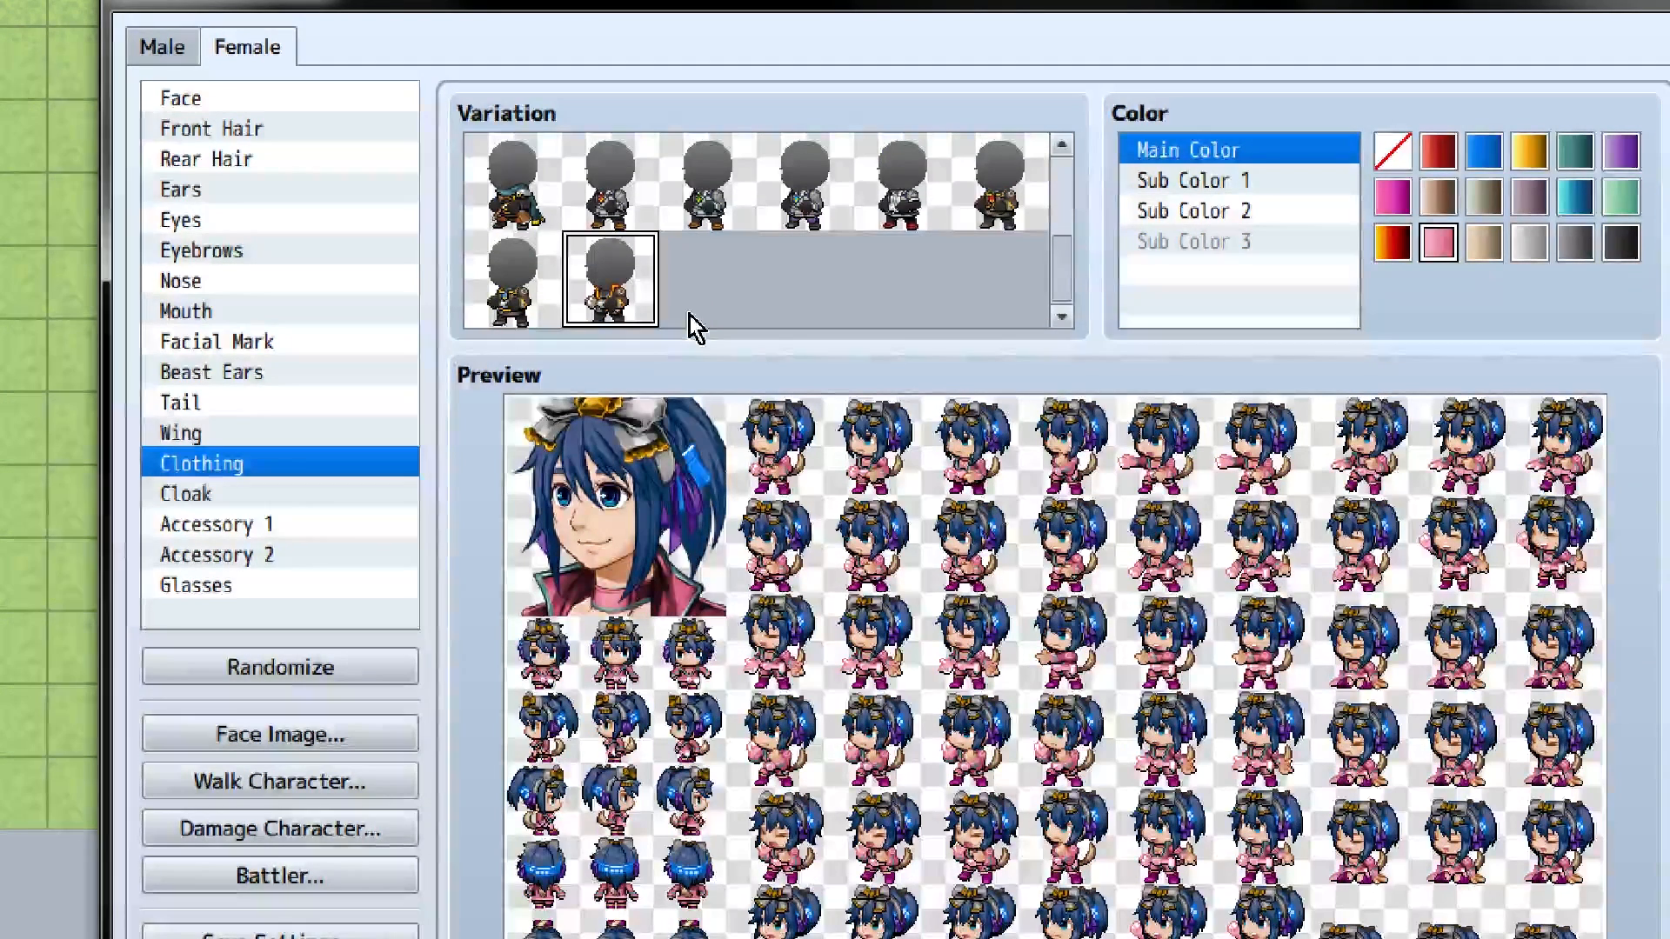
{"action": "key", "text": "Left"}
{"action": "key", "text": "Left"}
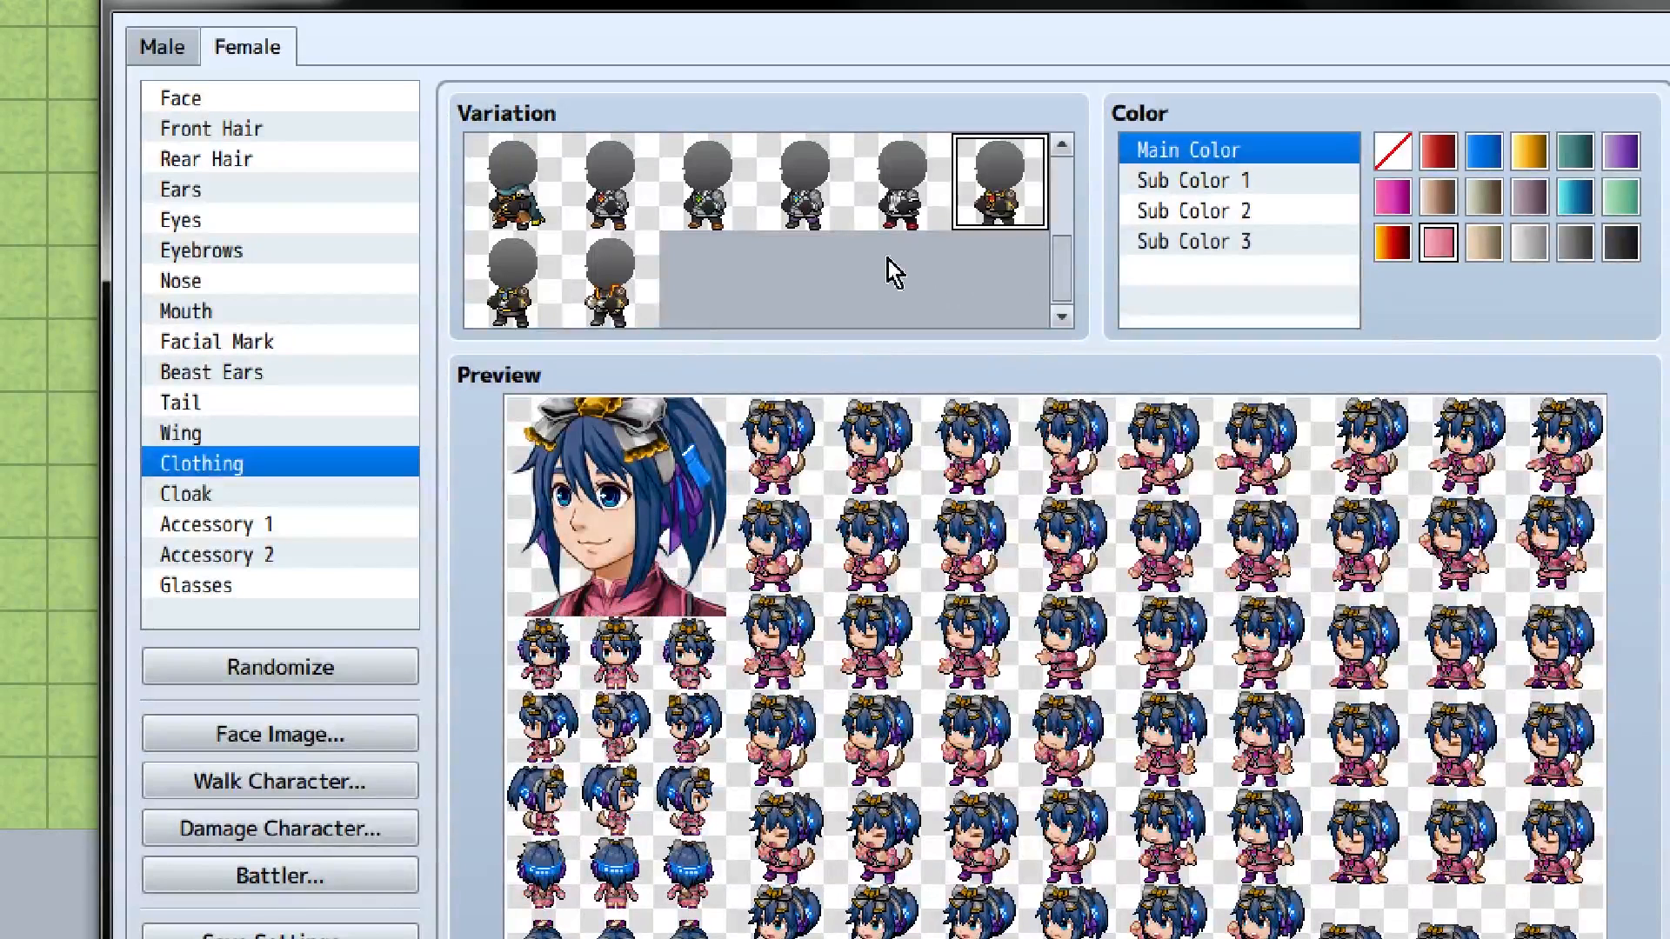
{"action": "key", "text": "Left"}
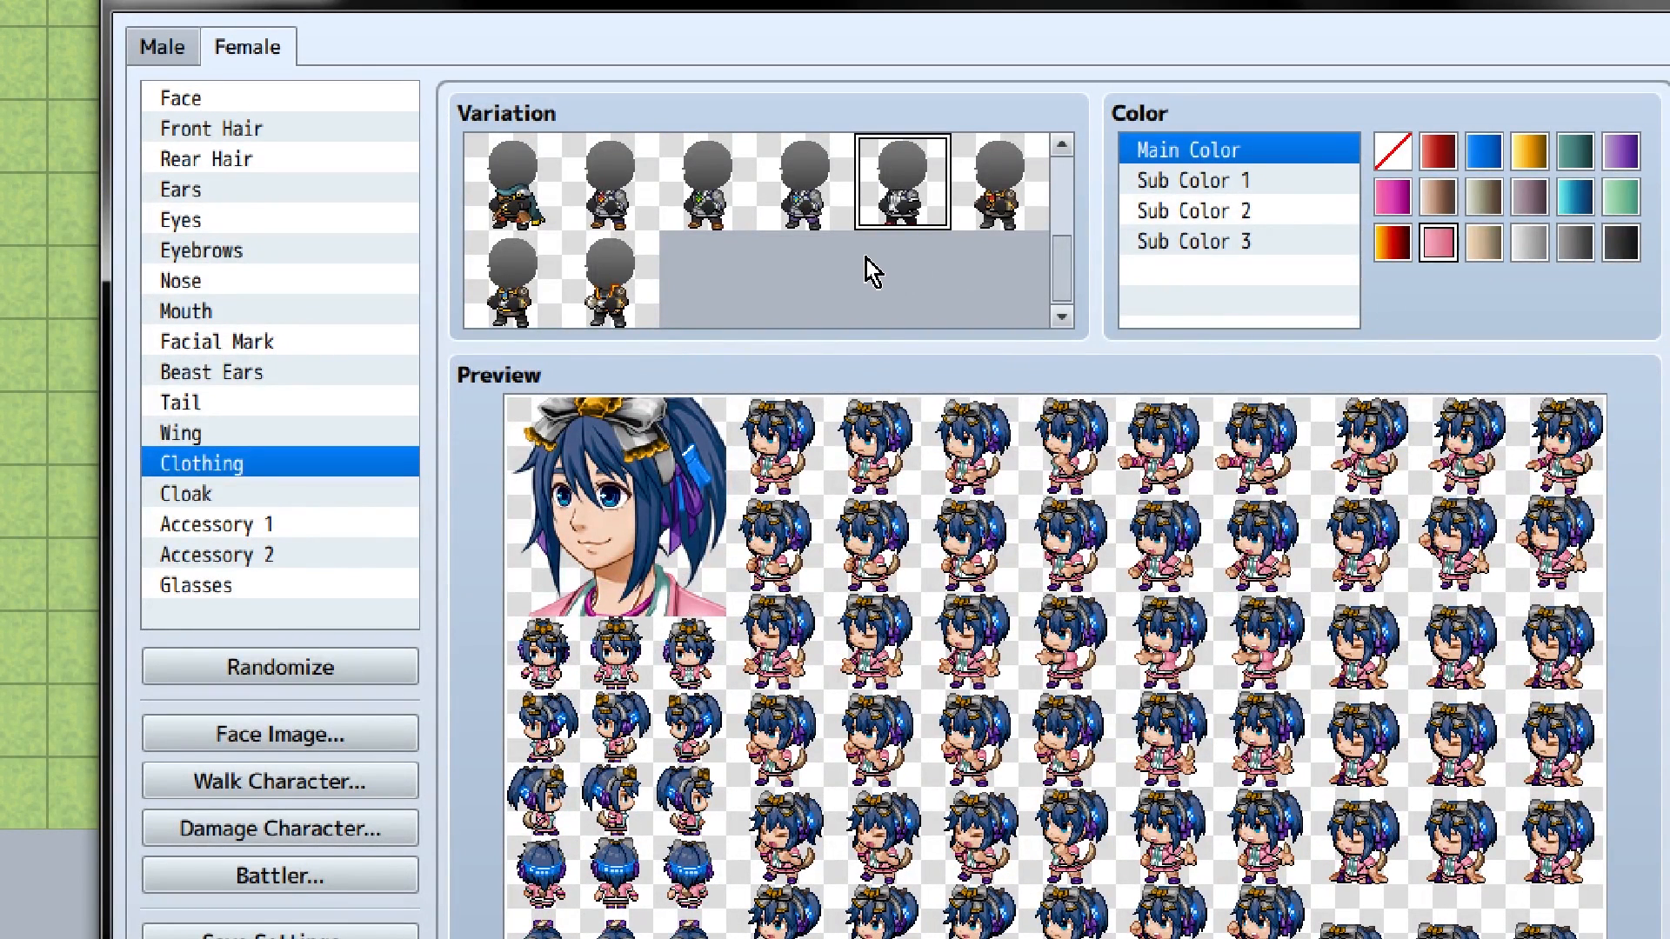
Step: Step through the clothing's first, second and third sub colours
{"action": "left_click", "coordinate": [1192, 181]}
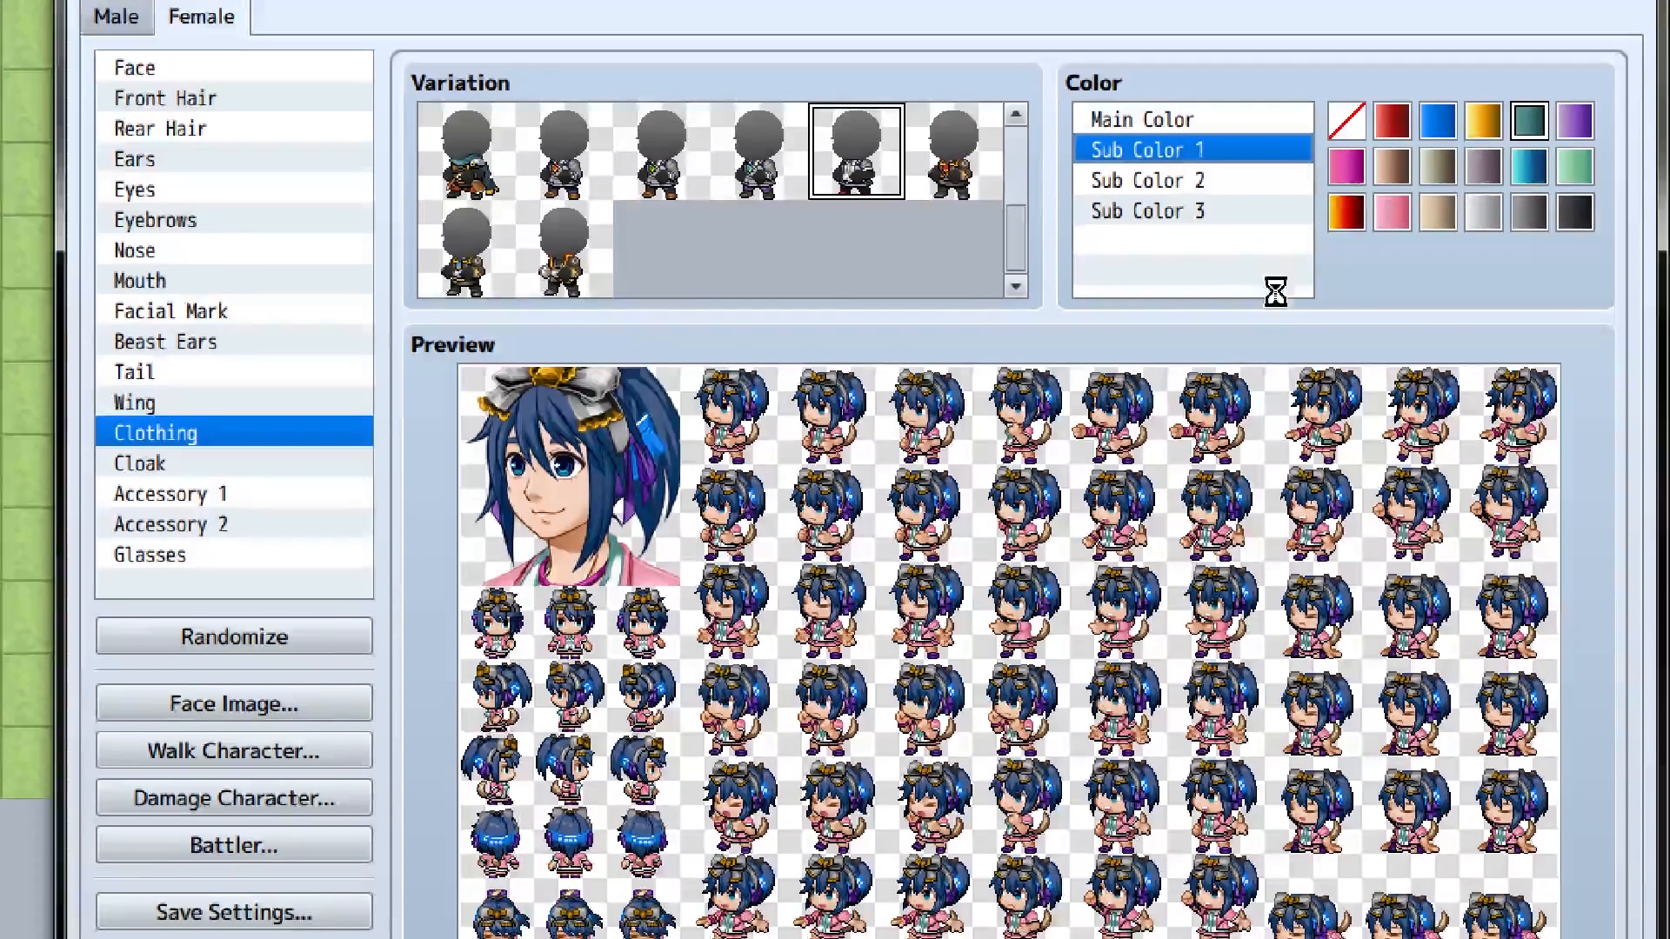
{"action": "key", "text": "Down"}
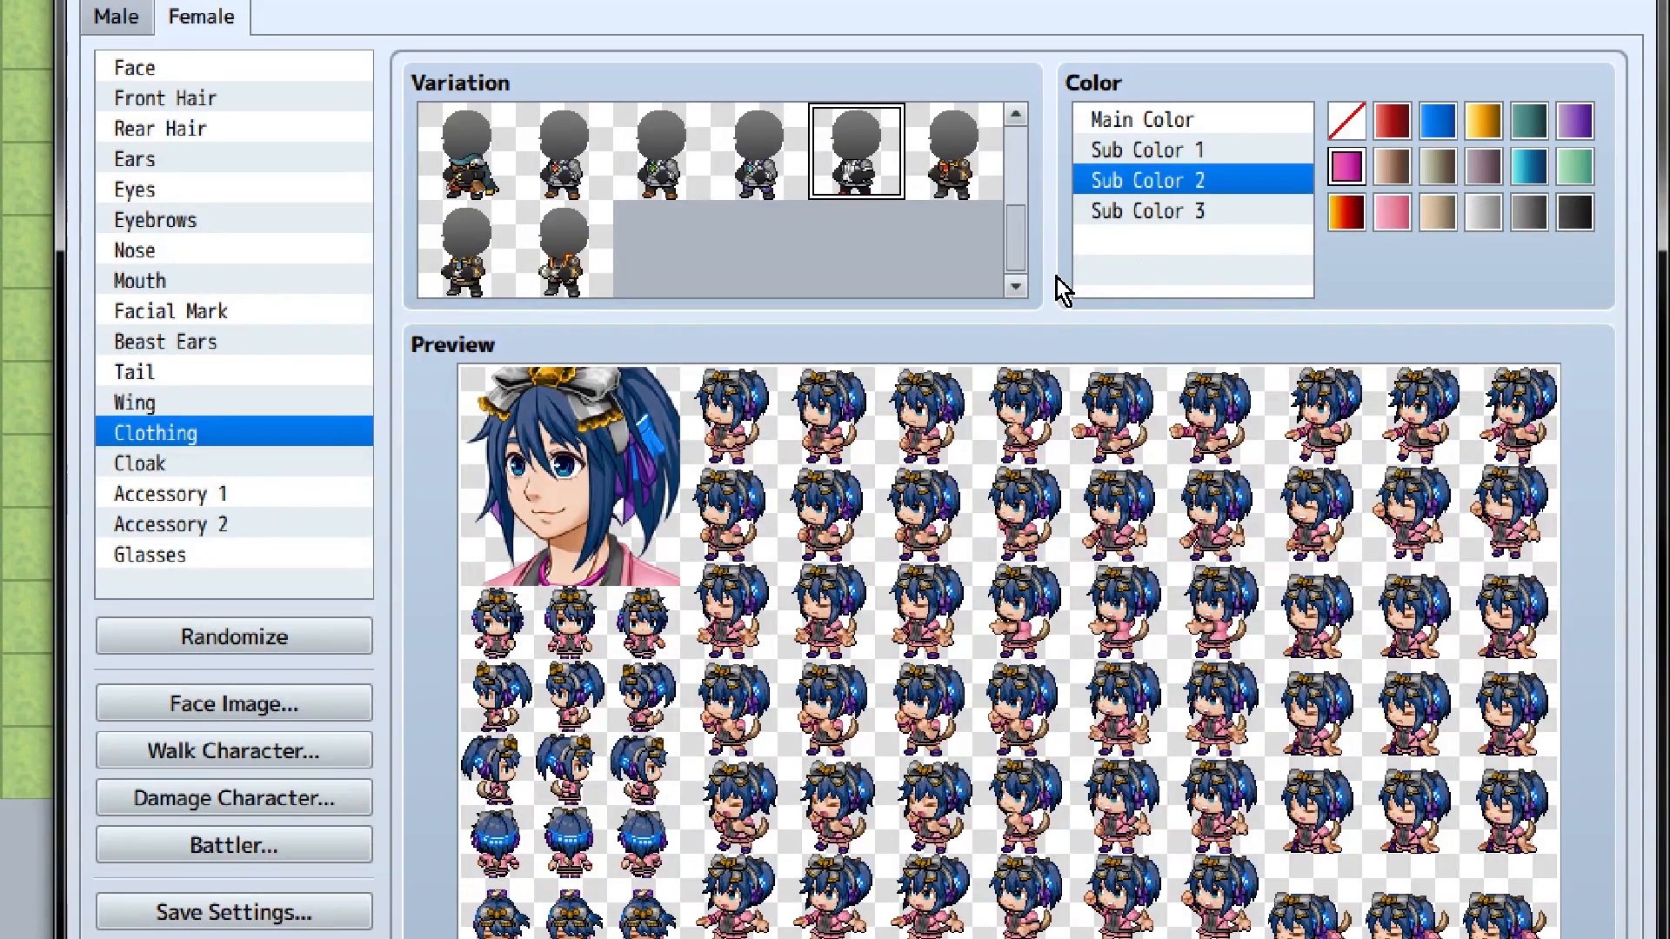
{"action": "key", "text": "Down"}
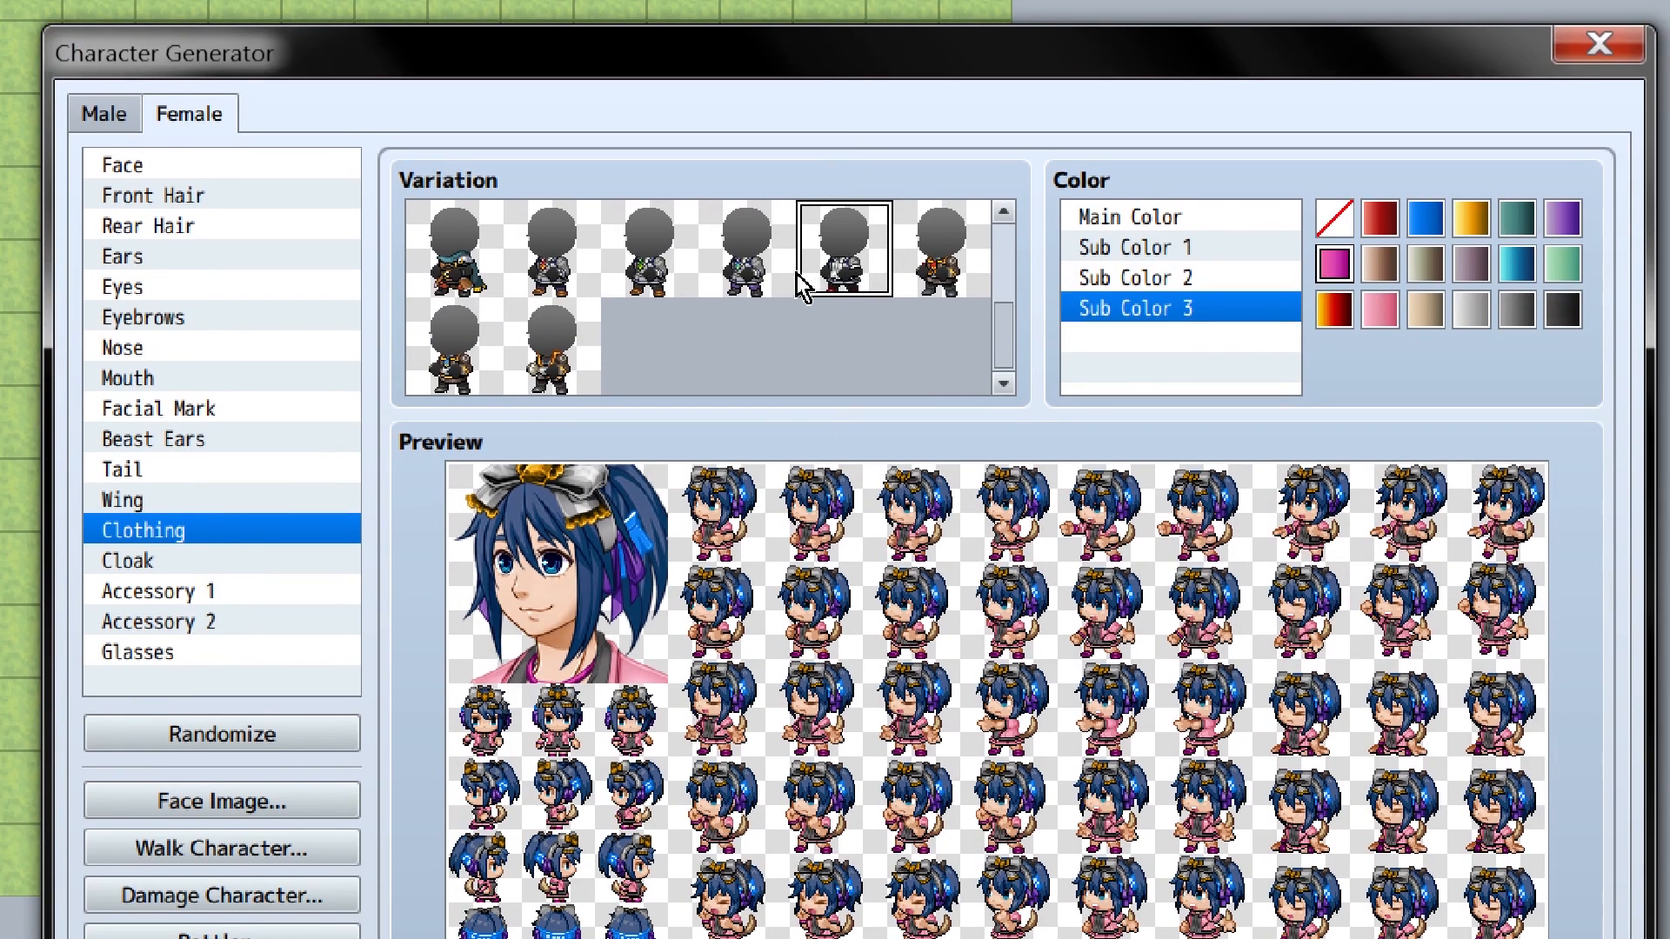
Step: Preview the pink outfit and its neighbours in the first row, returning to pink
{"action": "left_click", "coordinate": [789, 267]}
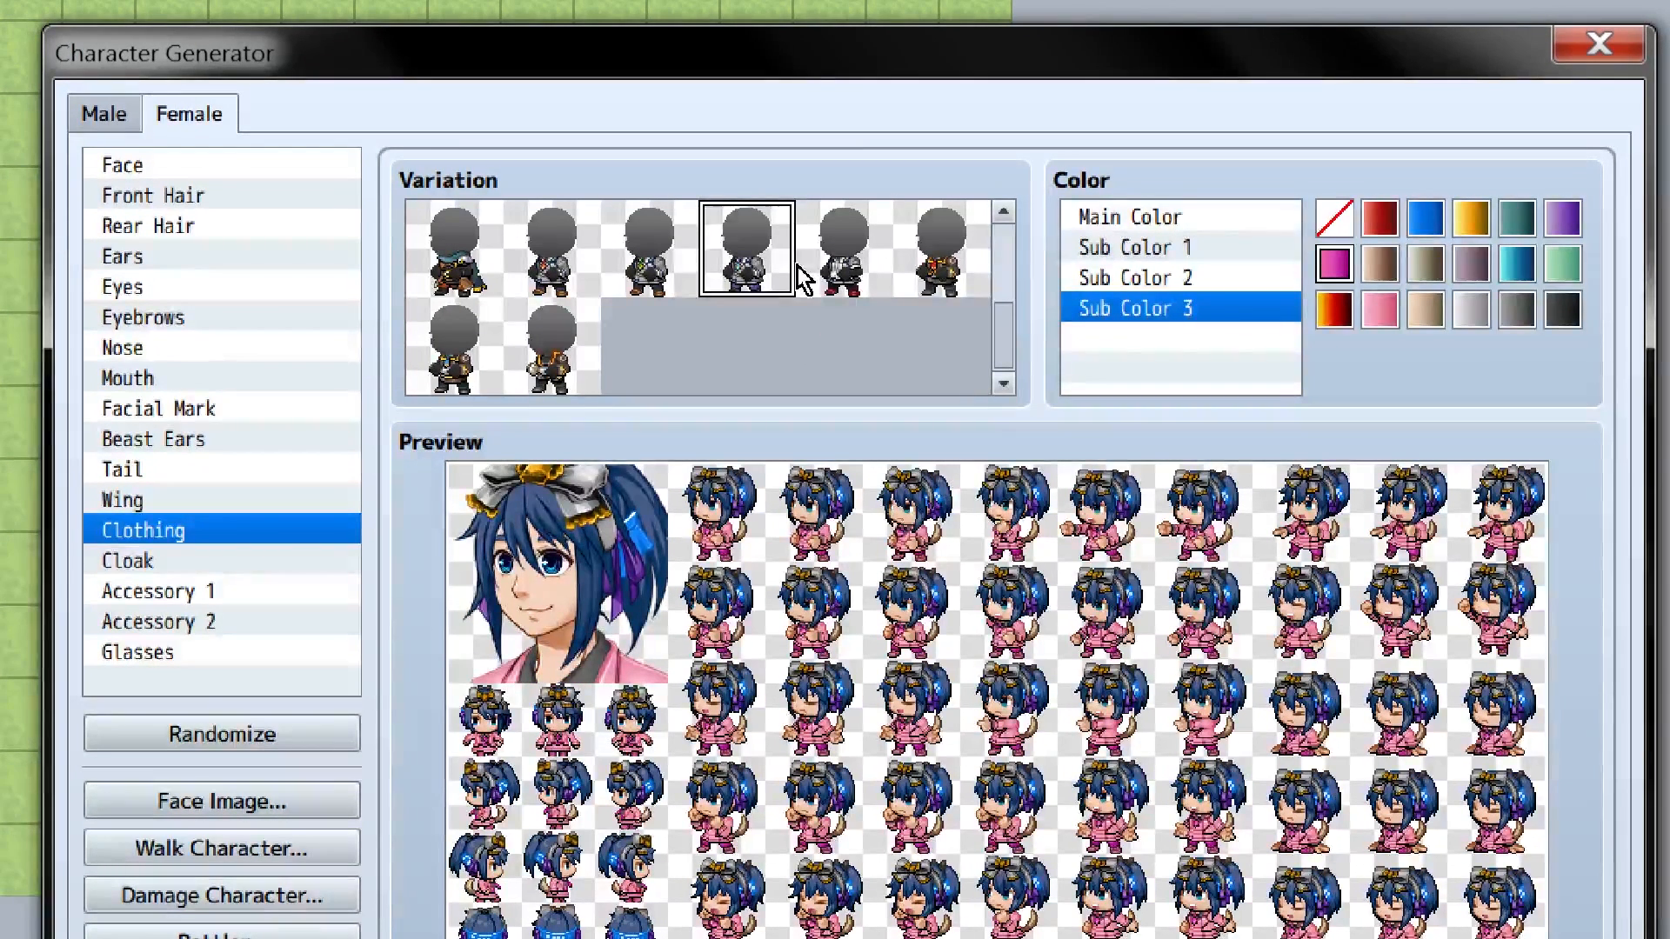
{"action": "key", "text": "Left"}
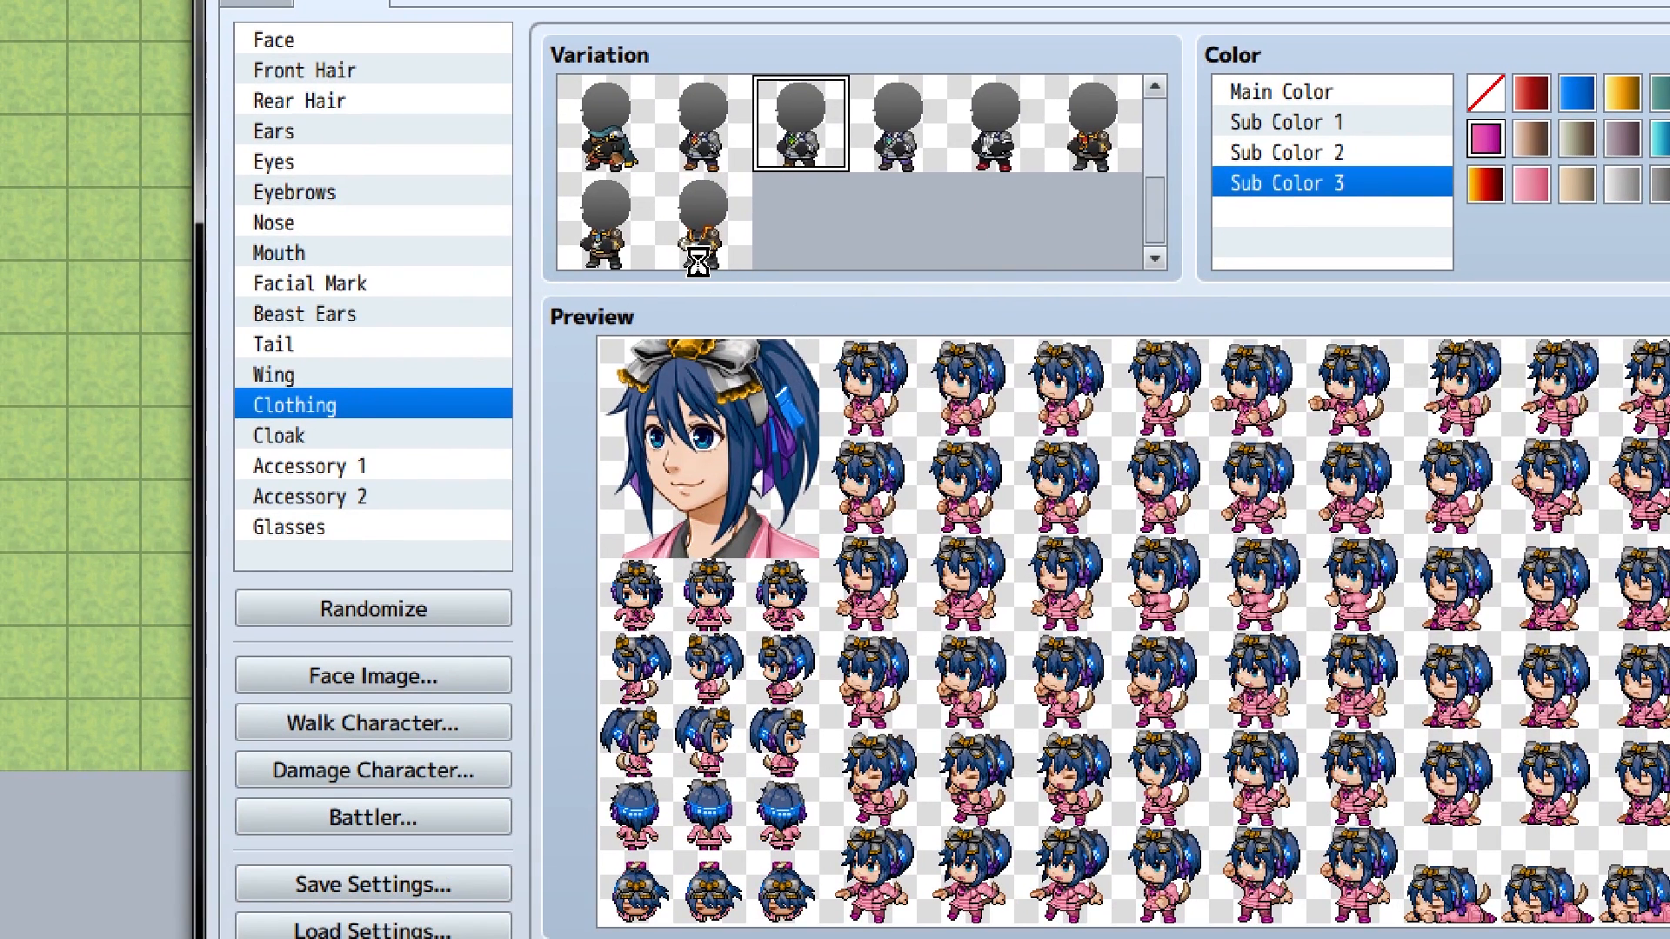
{"action": "key", "text": "Left"}
{"action": "key", "text": "Left"}
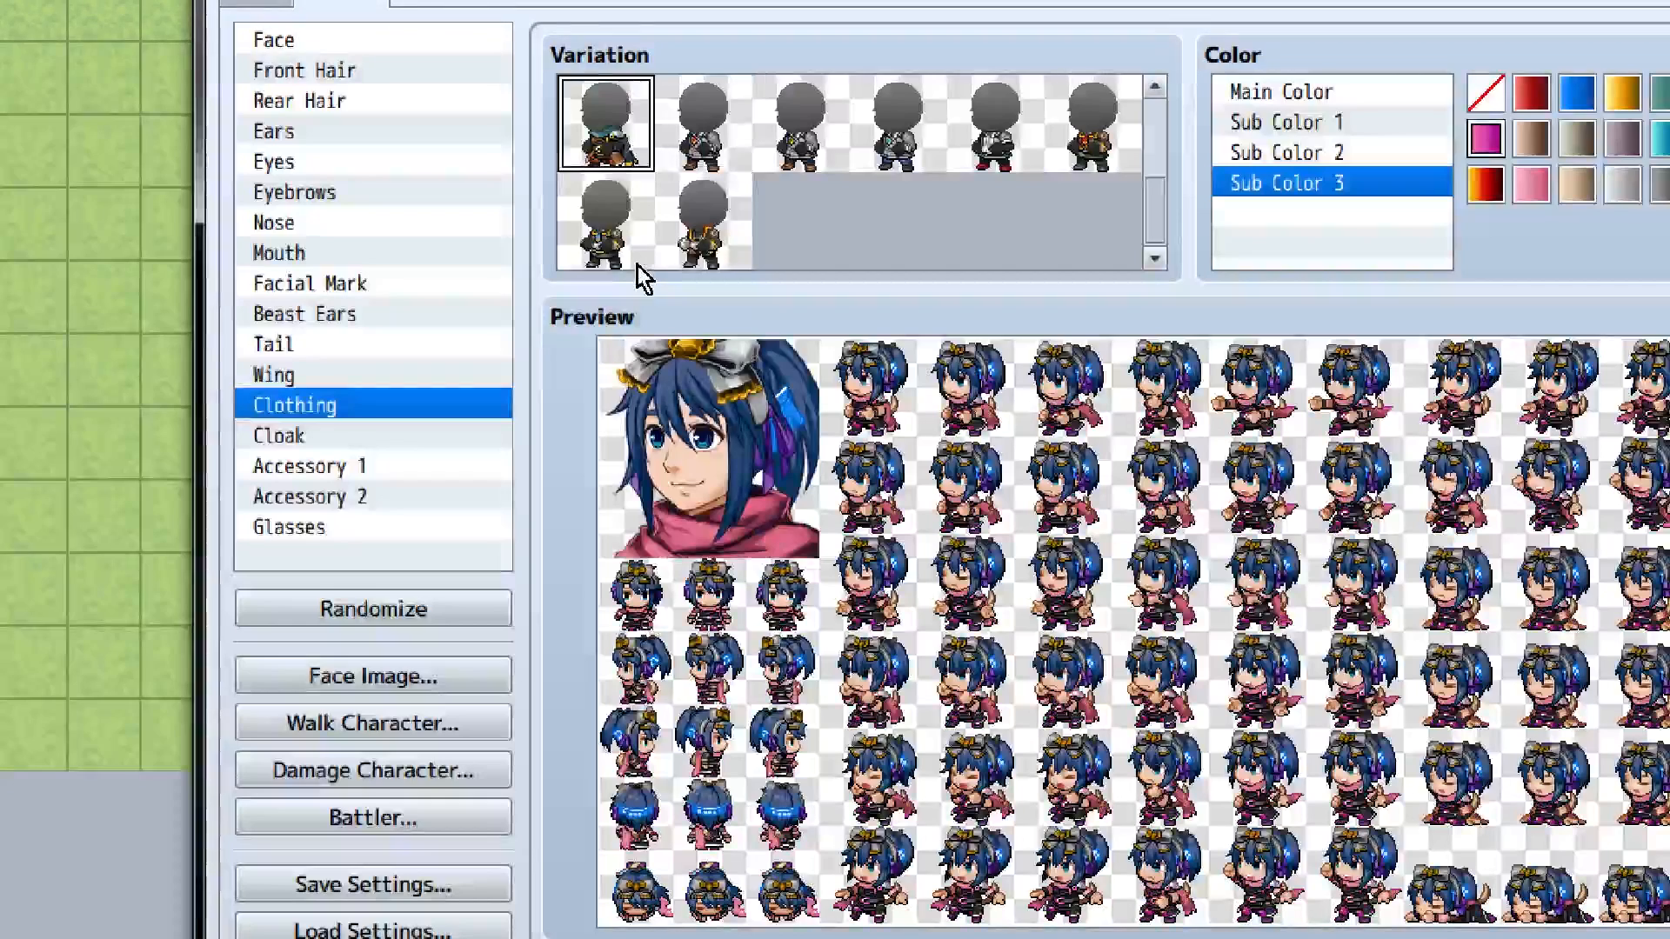
{"action": "left_click", "coordinate": [700, 248]}
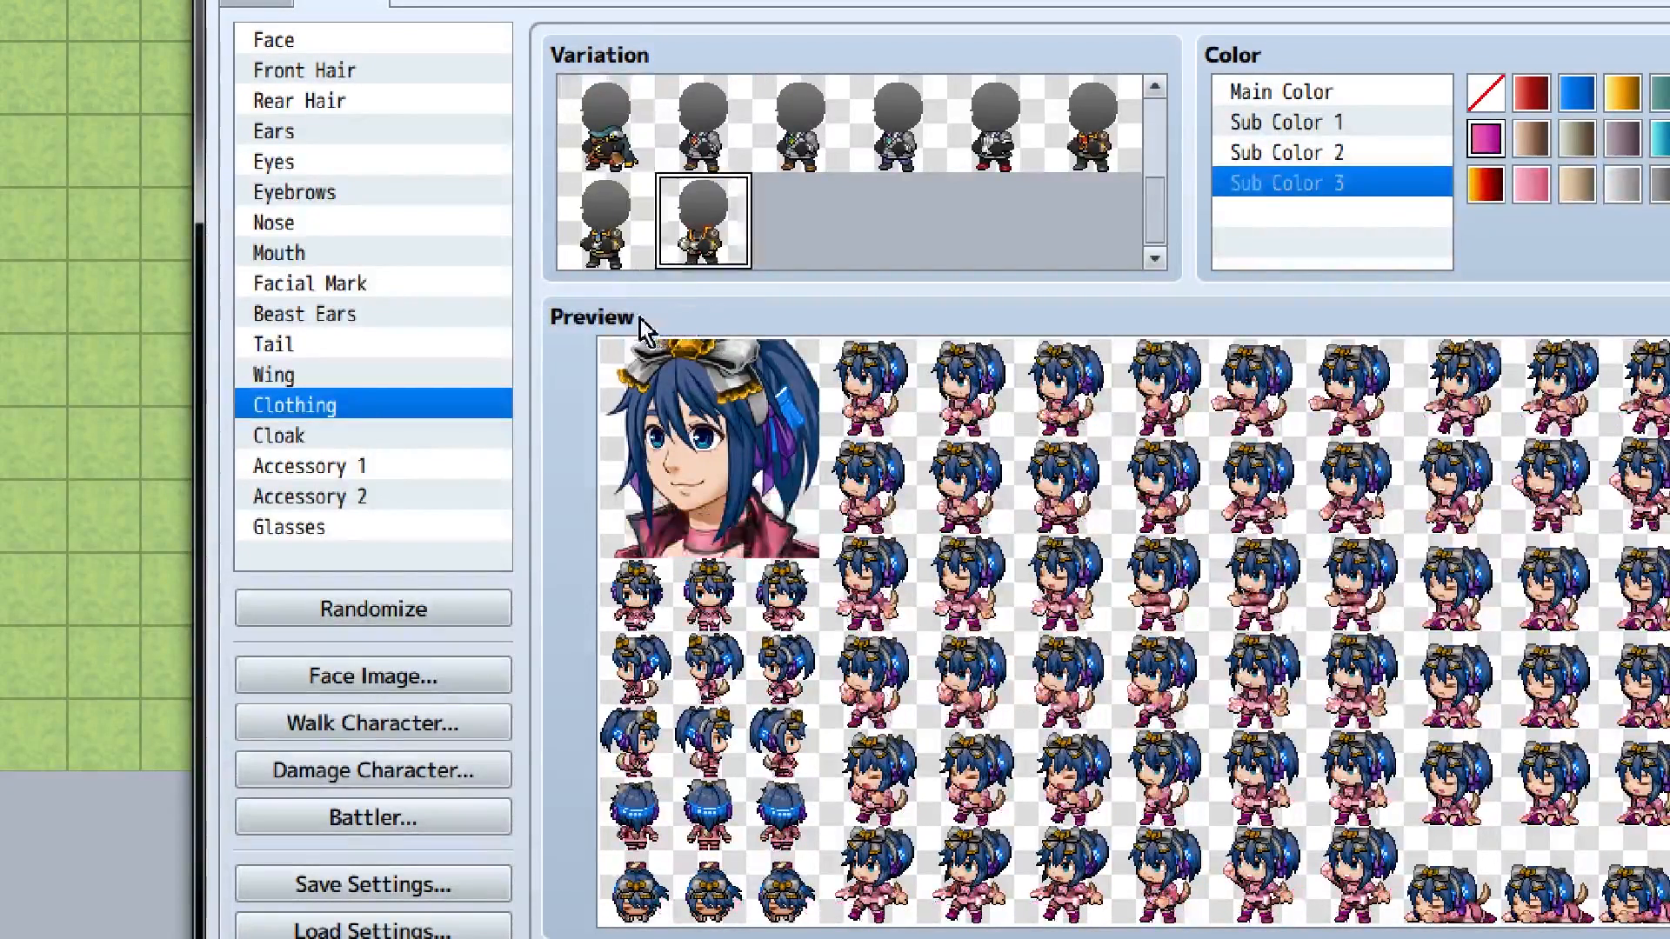
{"action": "key", "text": "Left"}
{"action": "key", "text": "Right"}
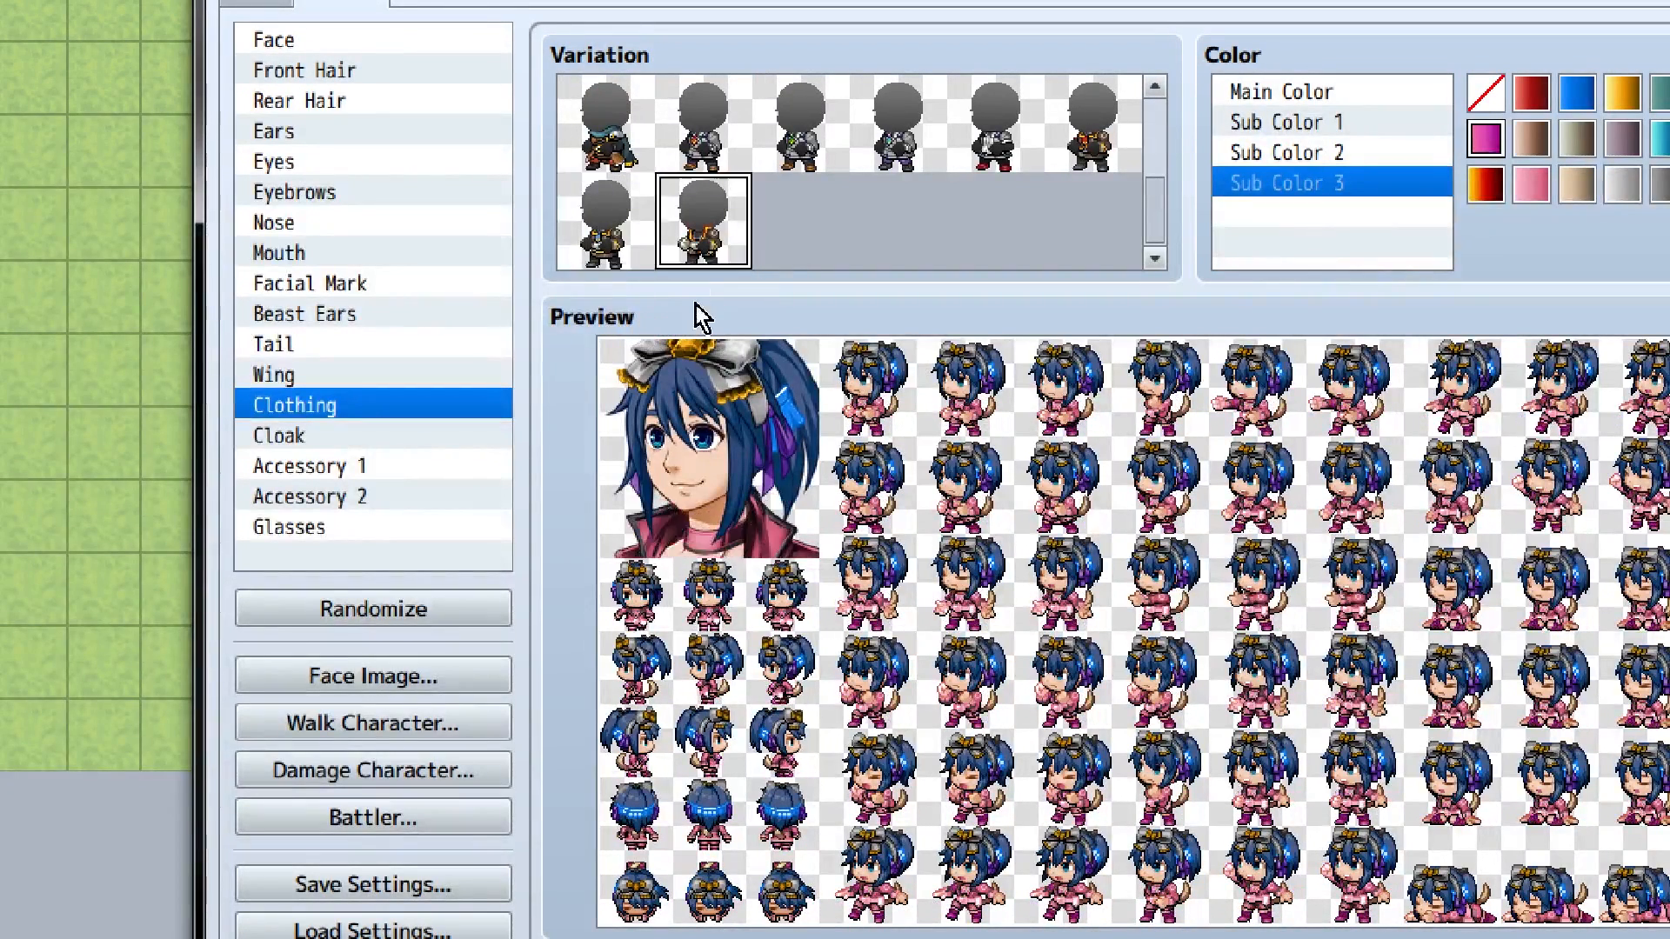
{"action": "scroll", "coordinate": [698, 313], "scroll_direction": "up", "scroll_amount": 2}
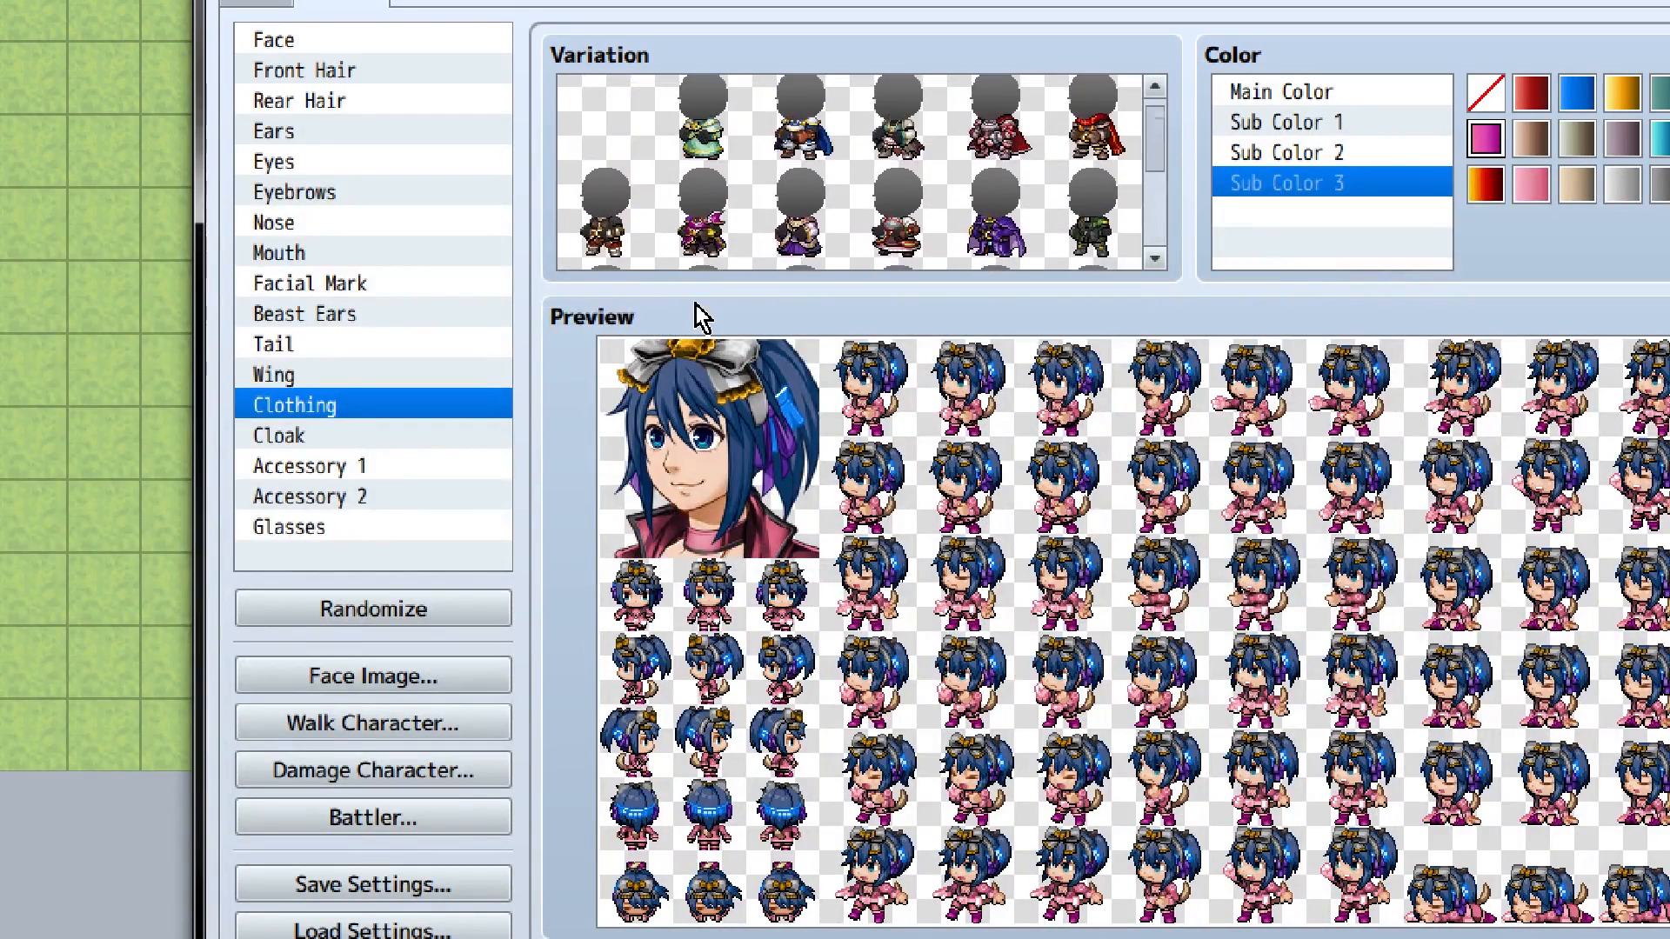
Step: Walk through the remaining outfit variations one by one, including dark purple and magenta
{"action": "left_click", "coordinate": [855, 254]}
{"action": "key", "text": "Up"}
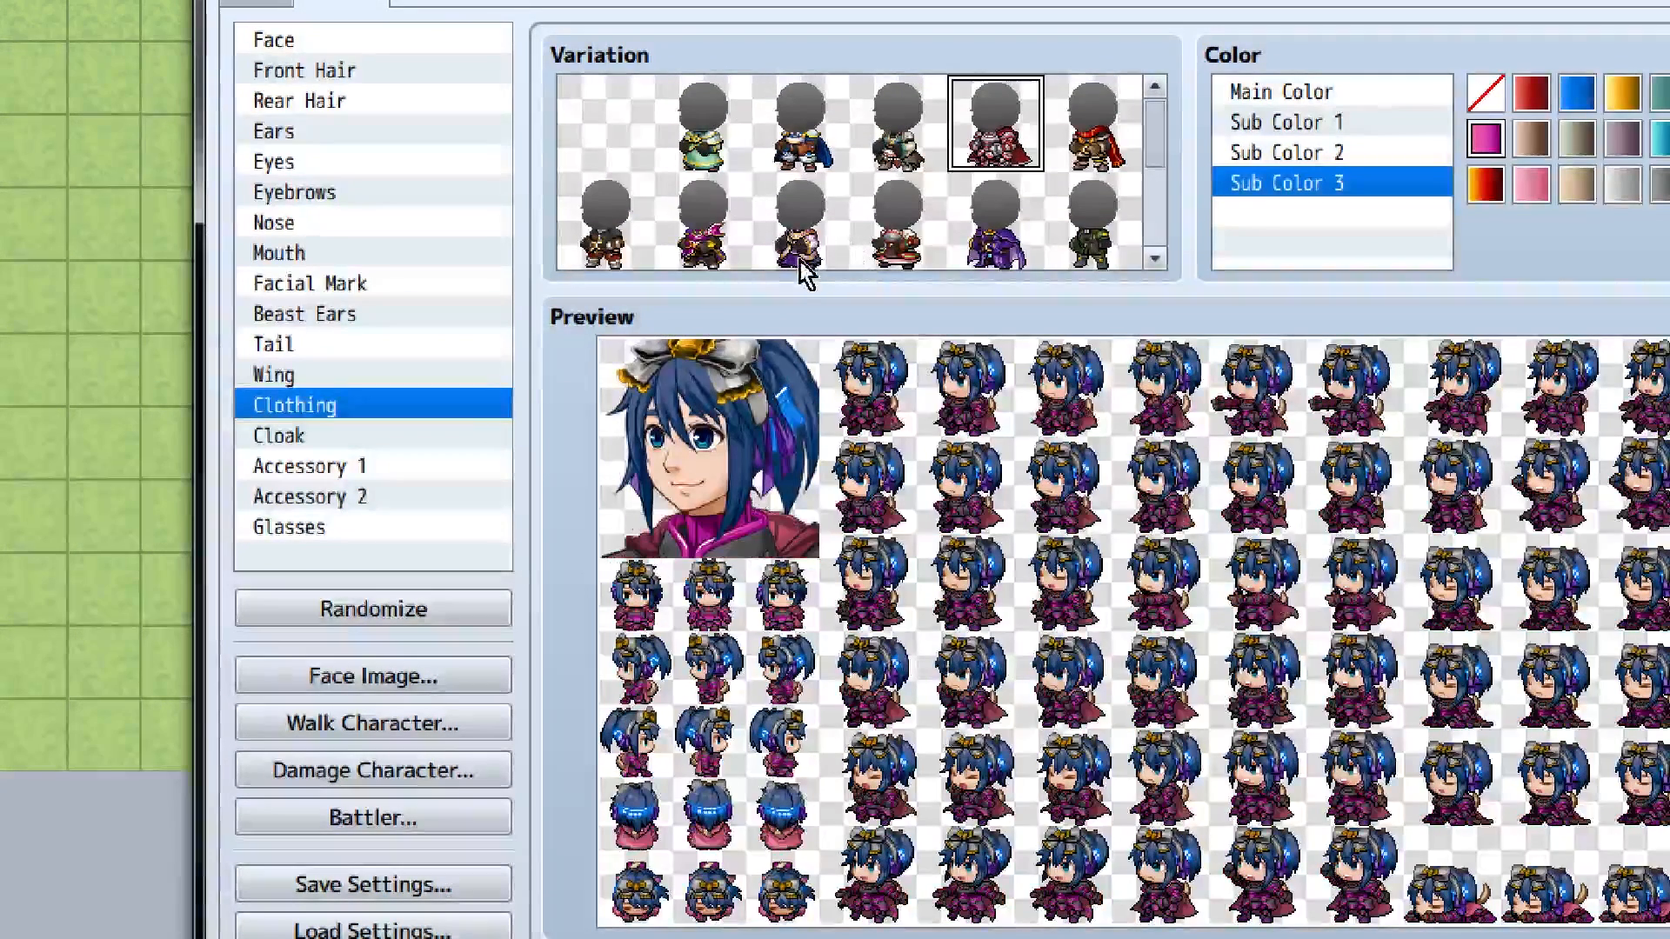
{"action": "key", "text": "Left"}
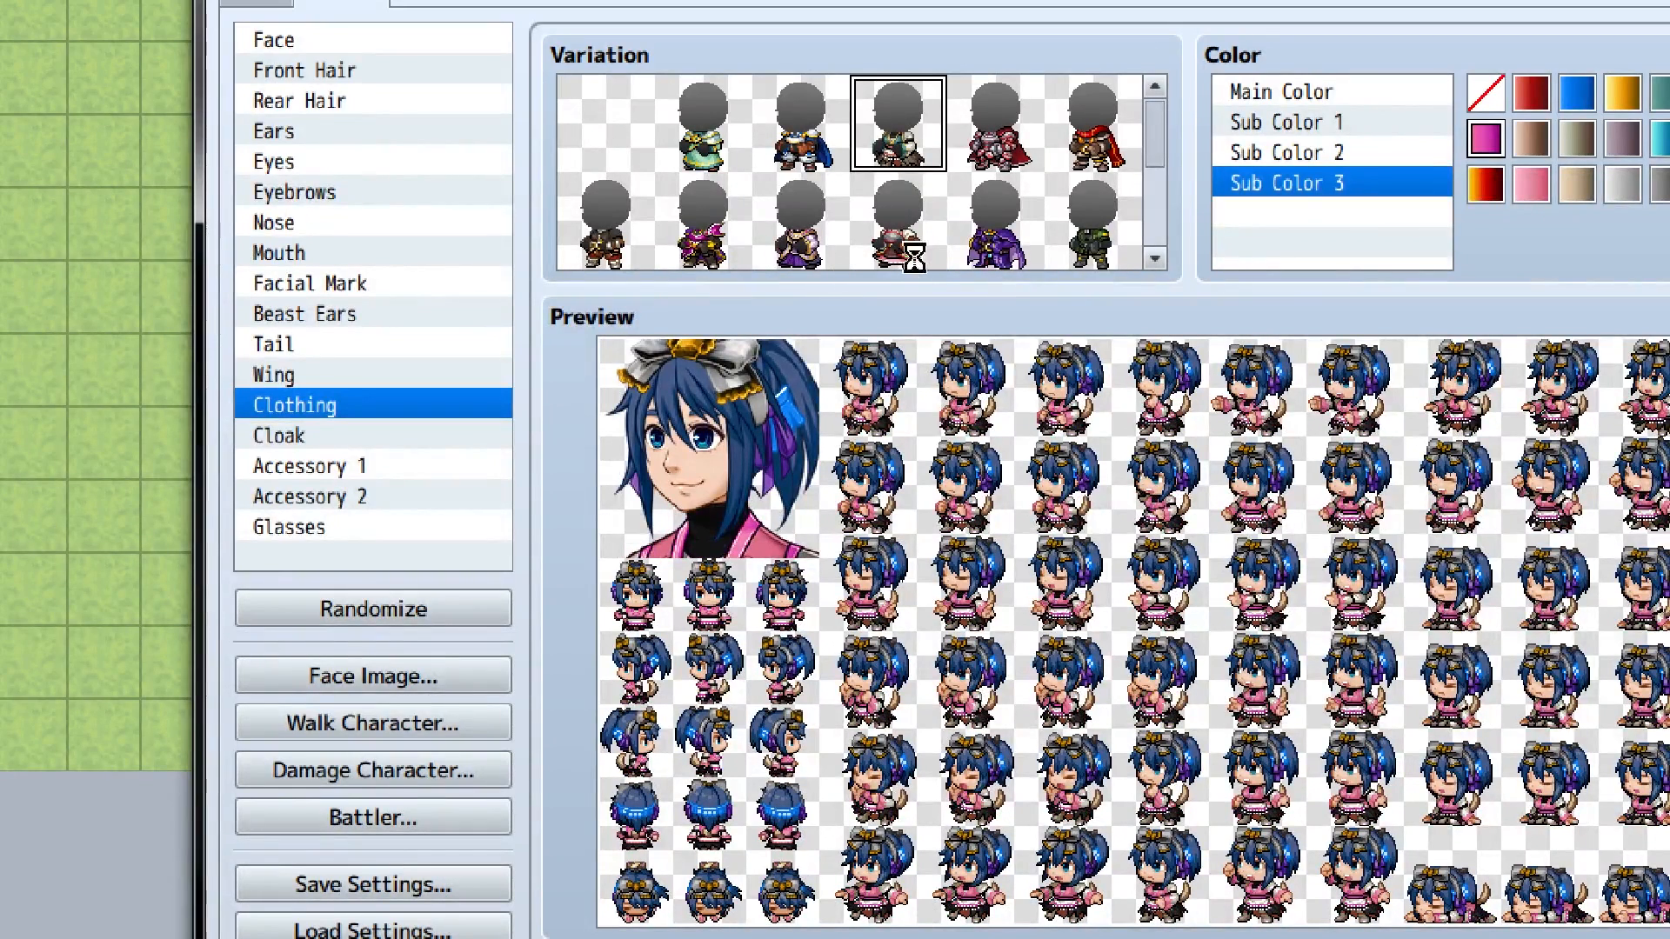
{"action": "key", "text": "Right"}
{"action": "key", "text": "Right"}
{"action": "key", "text": "Right"}
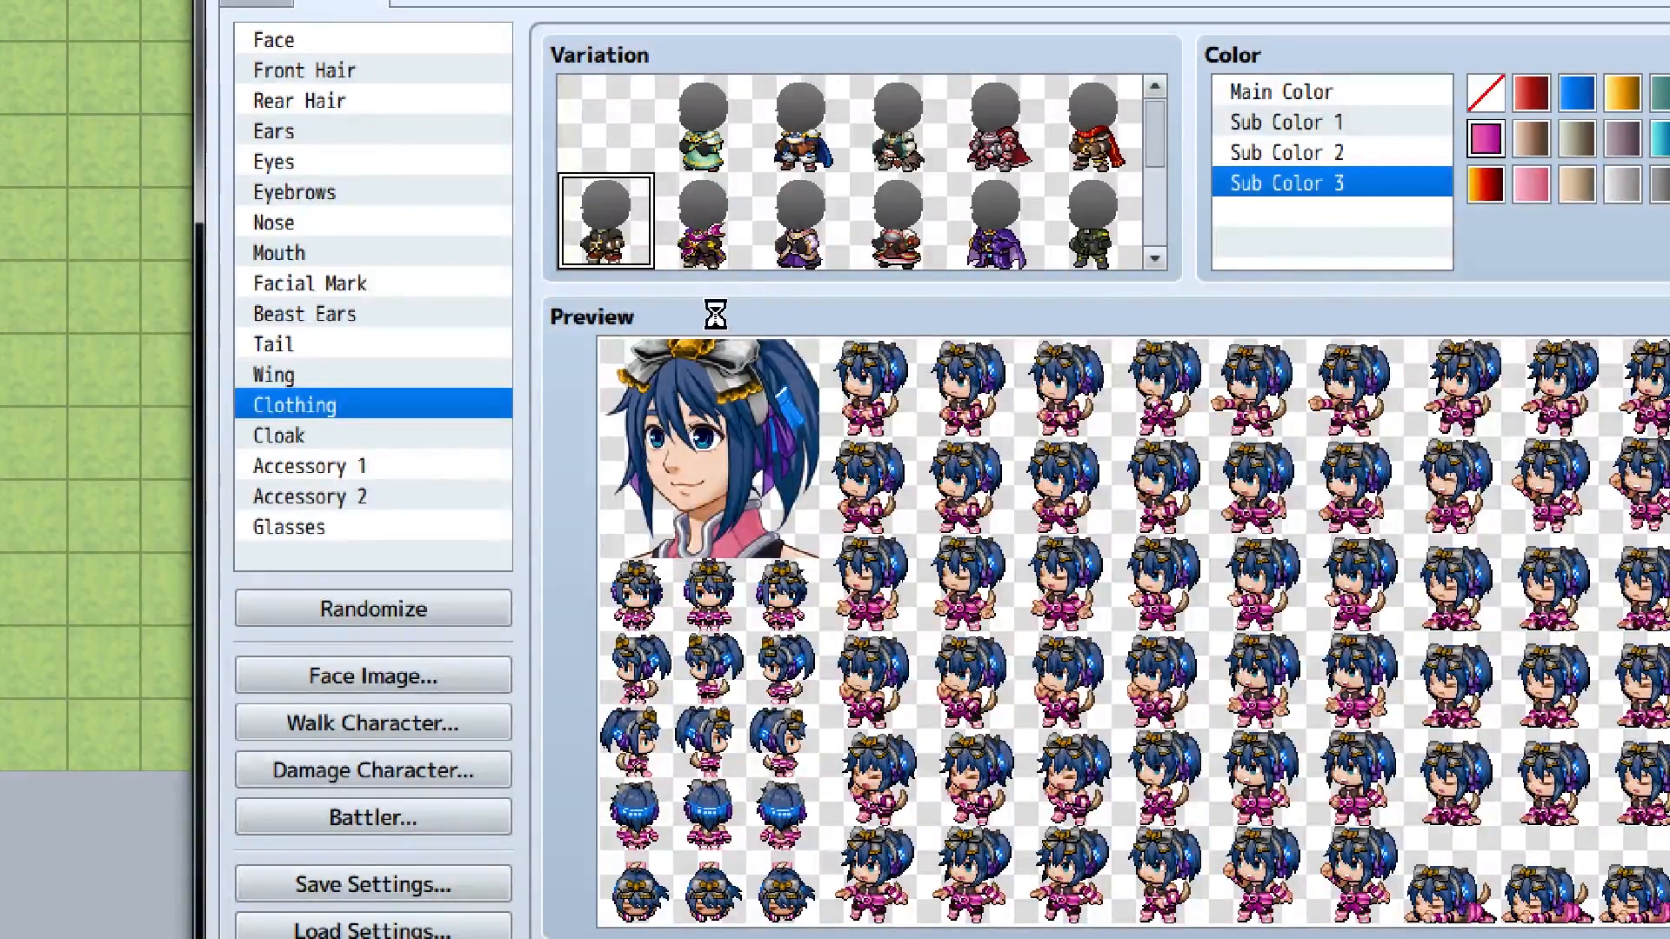
{"action": "key", "text": "Right"}
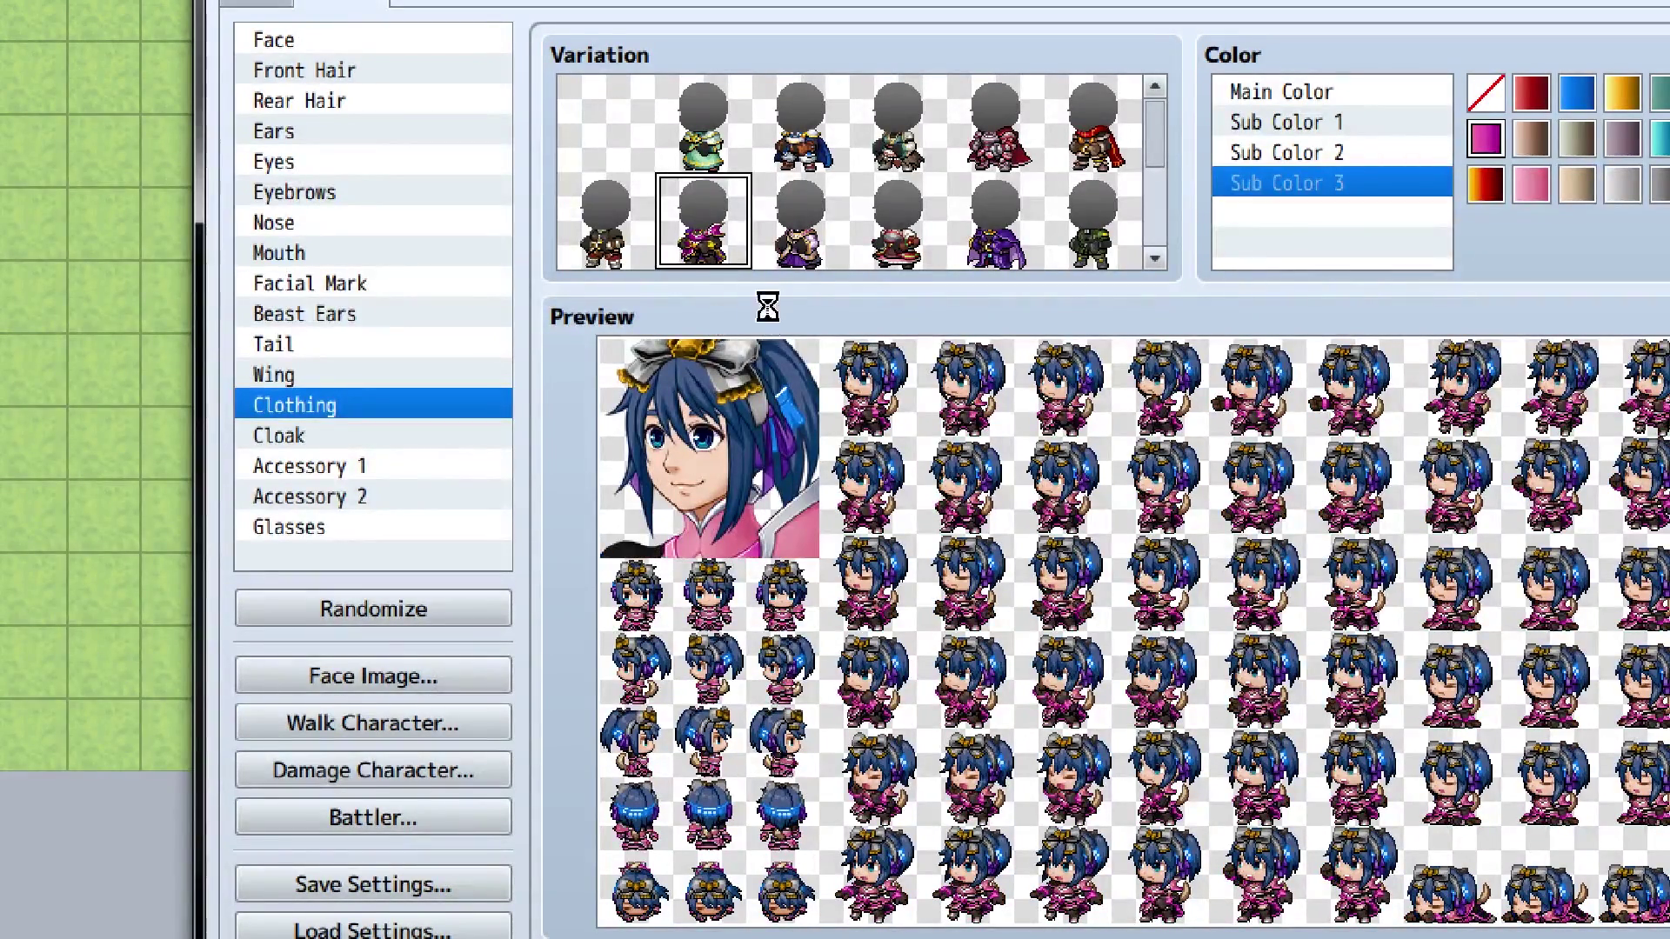
{"action": "key", "text": "Right"}
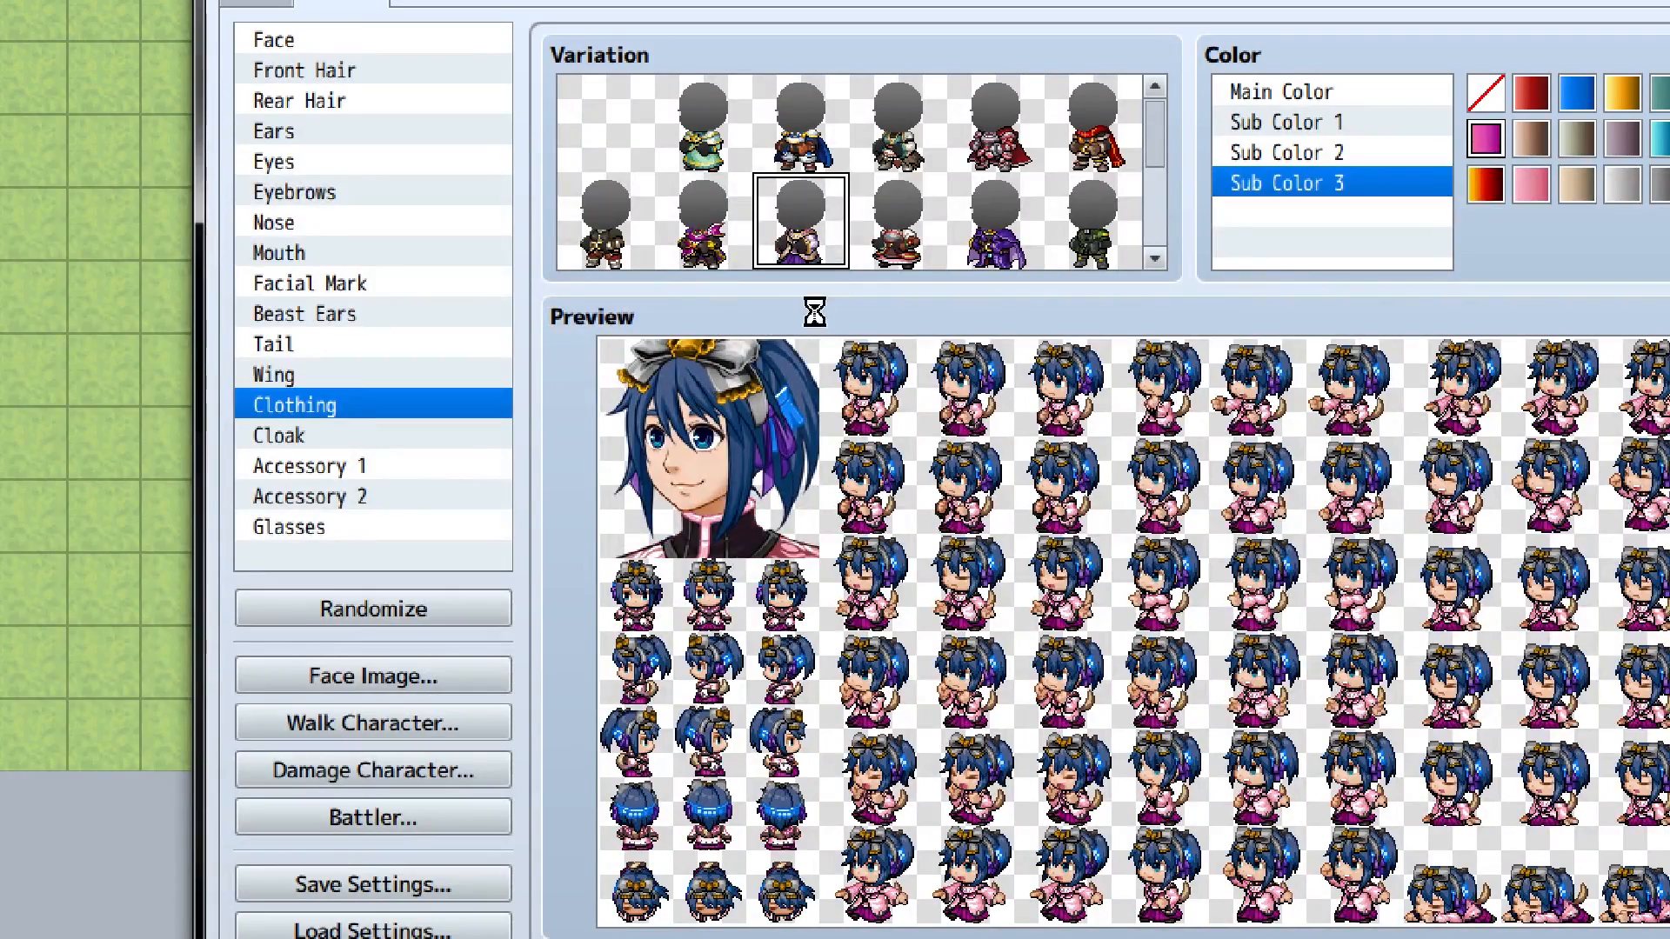
{"action": "key", "text": "Right"}
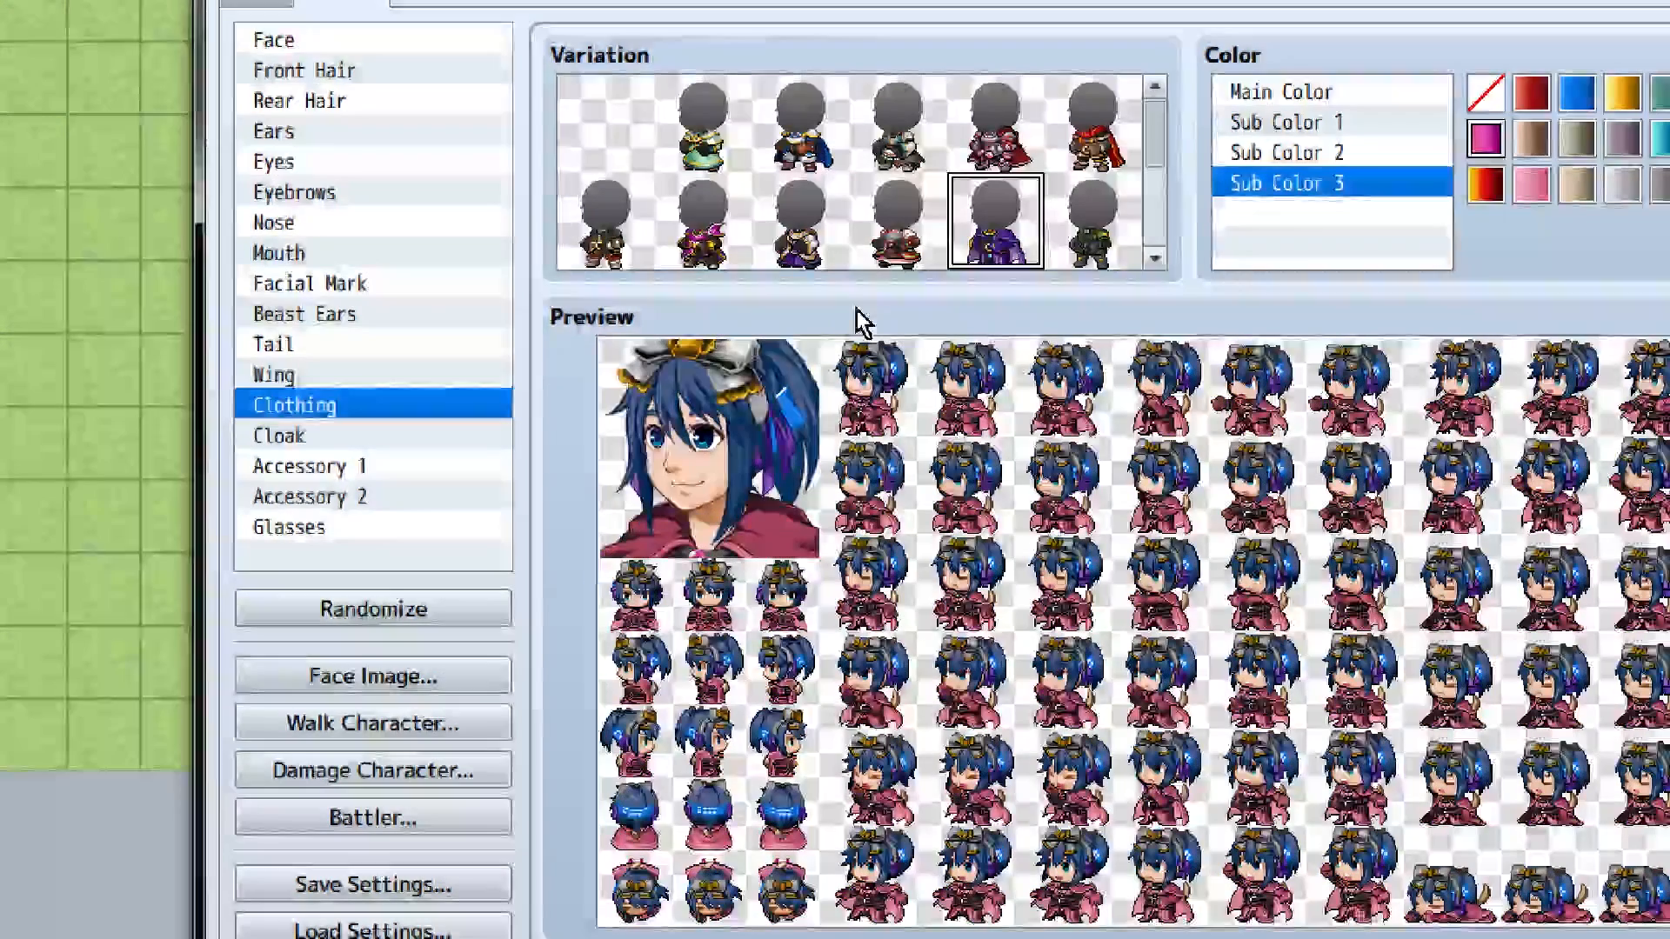
{"action": "key", "text": "Right"}
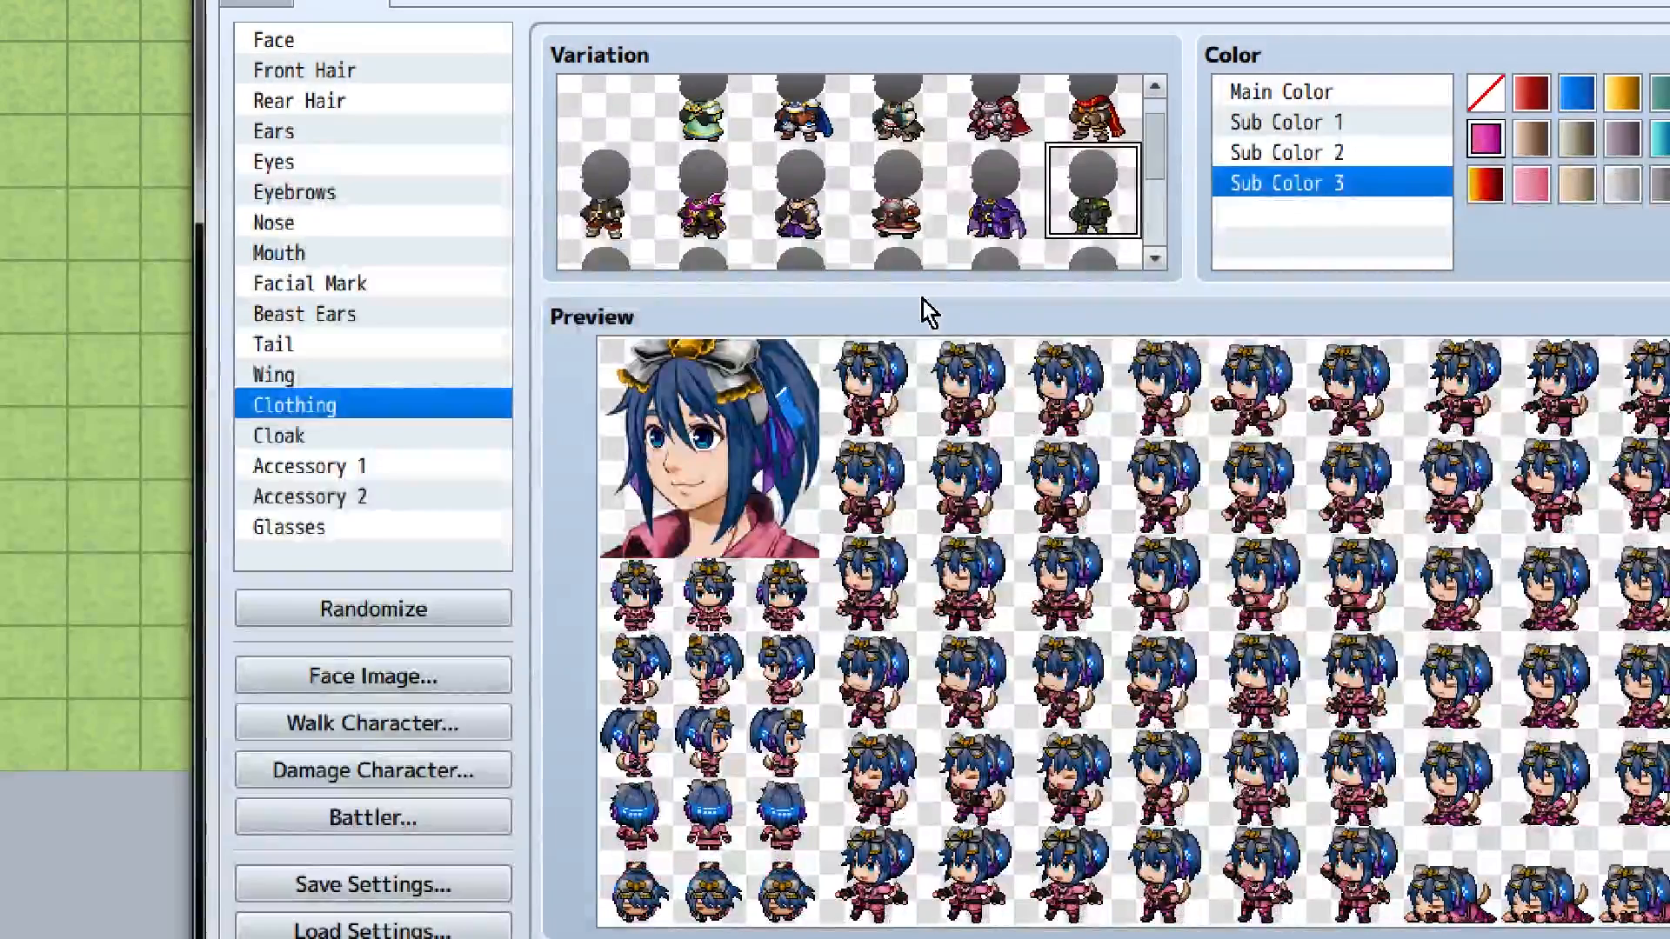
{"action": "key", "text": "Right"}
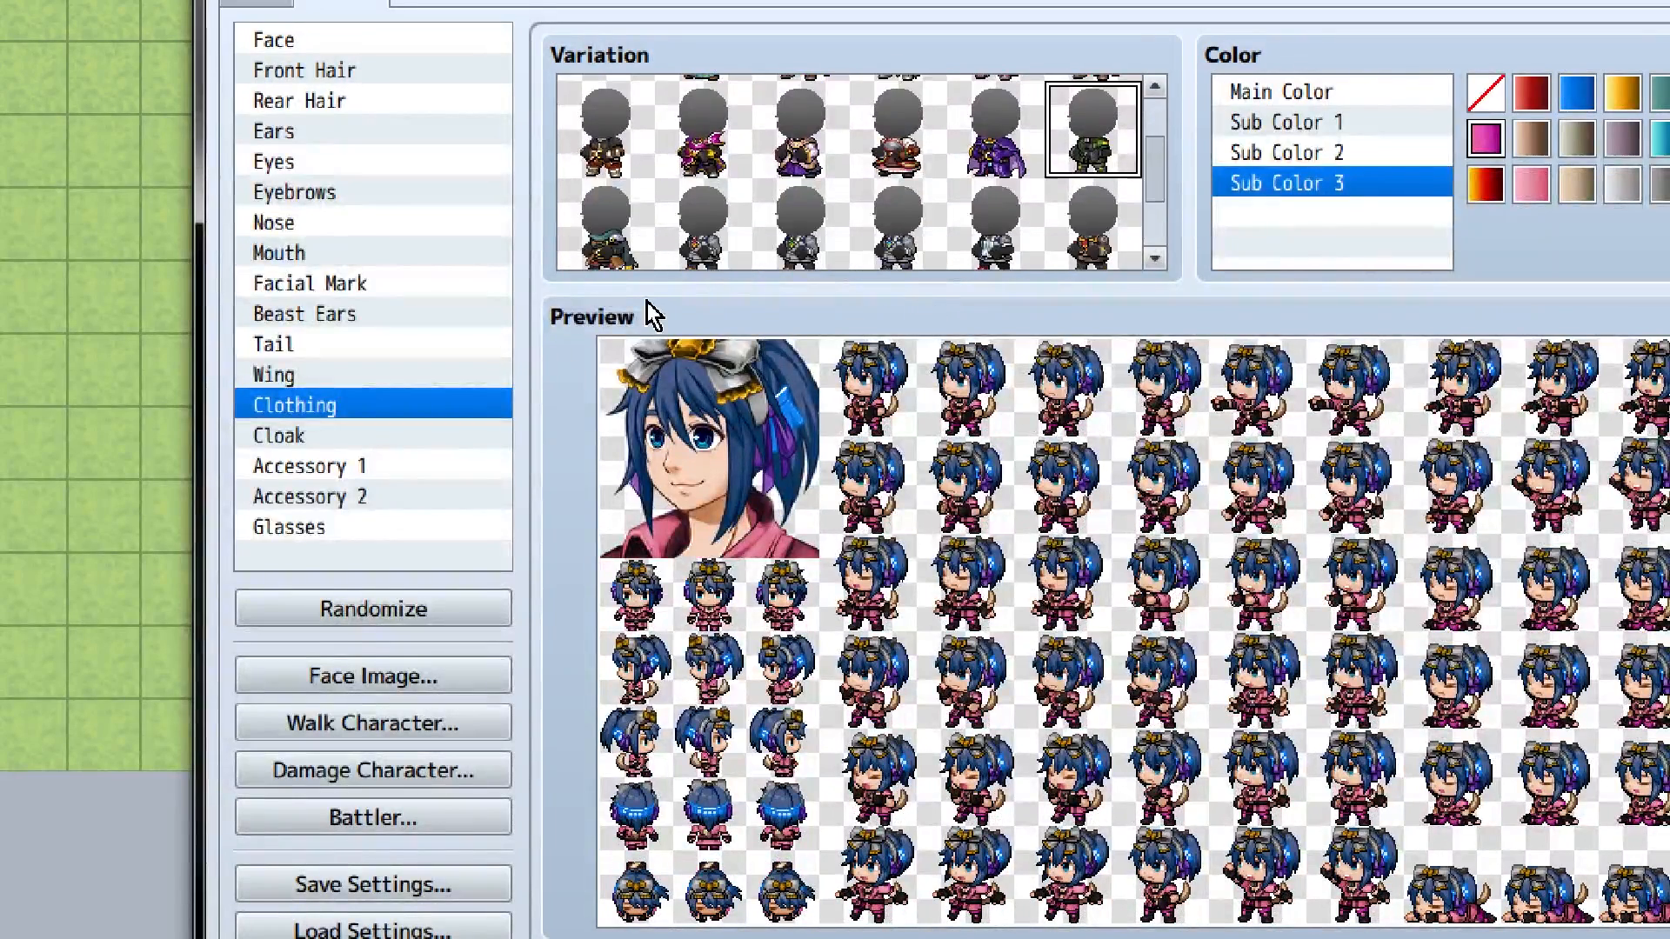
{"action": "key", "text": "Right"}
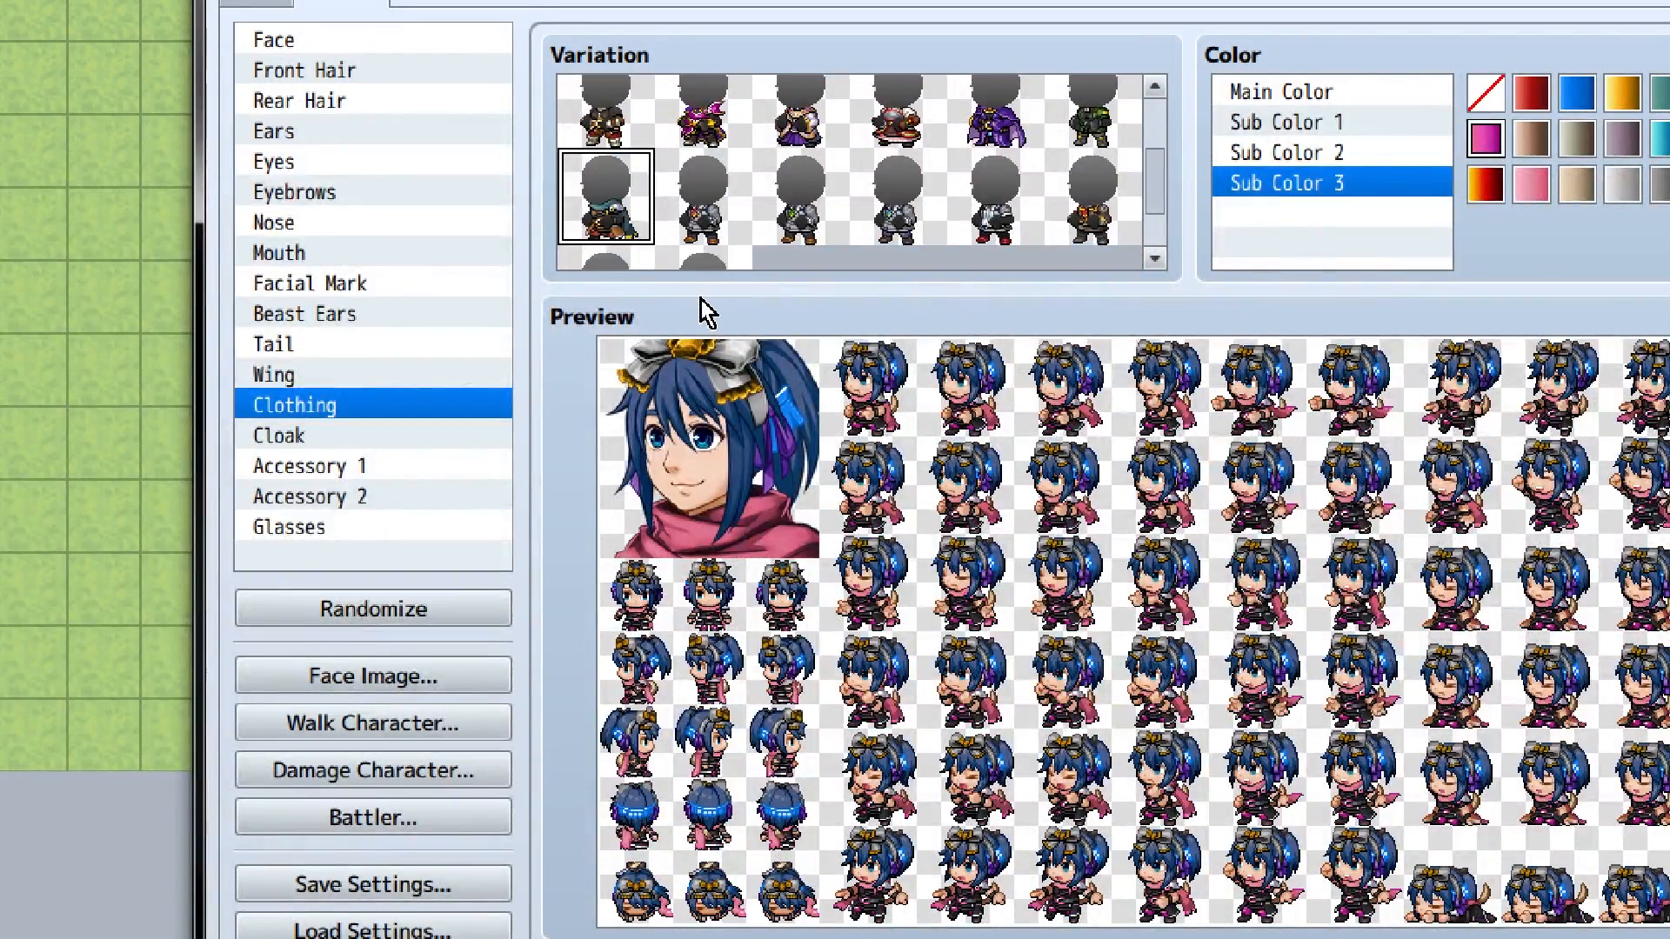
{"action": "key", "text": "Right"}
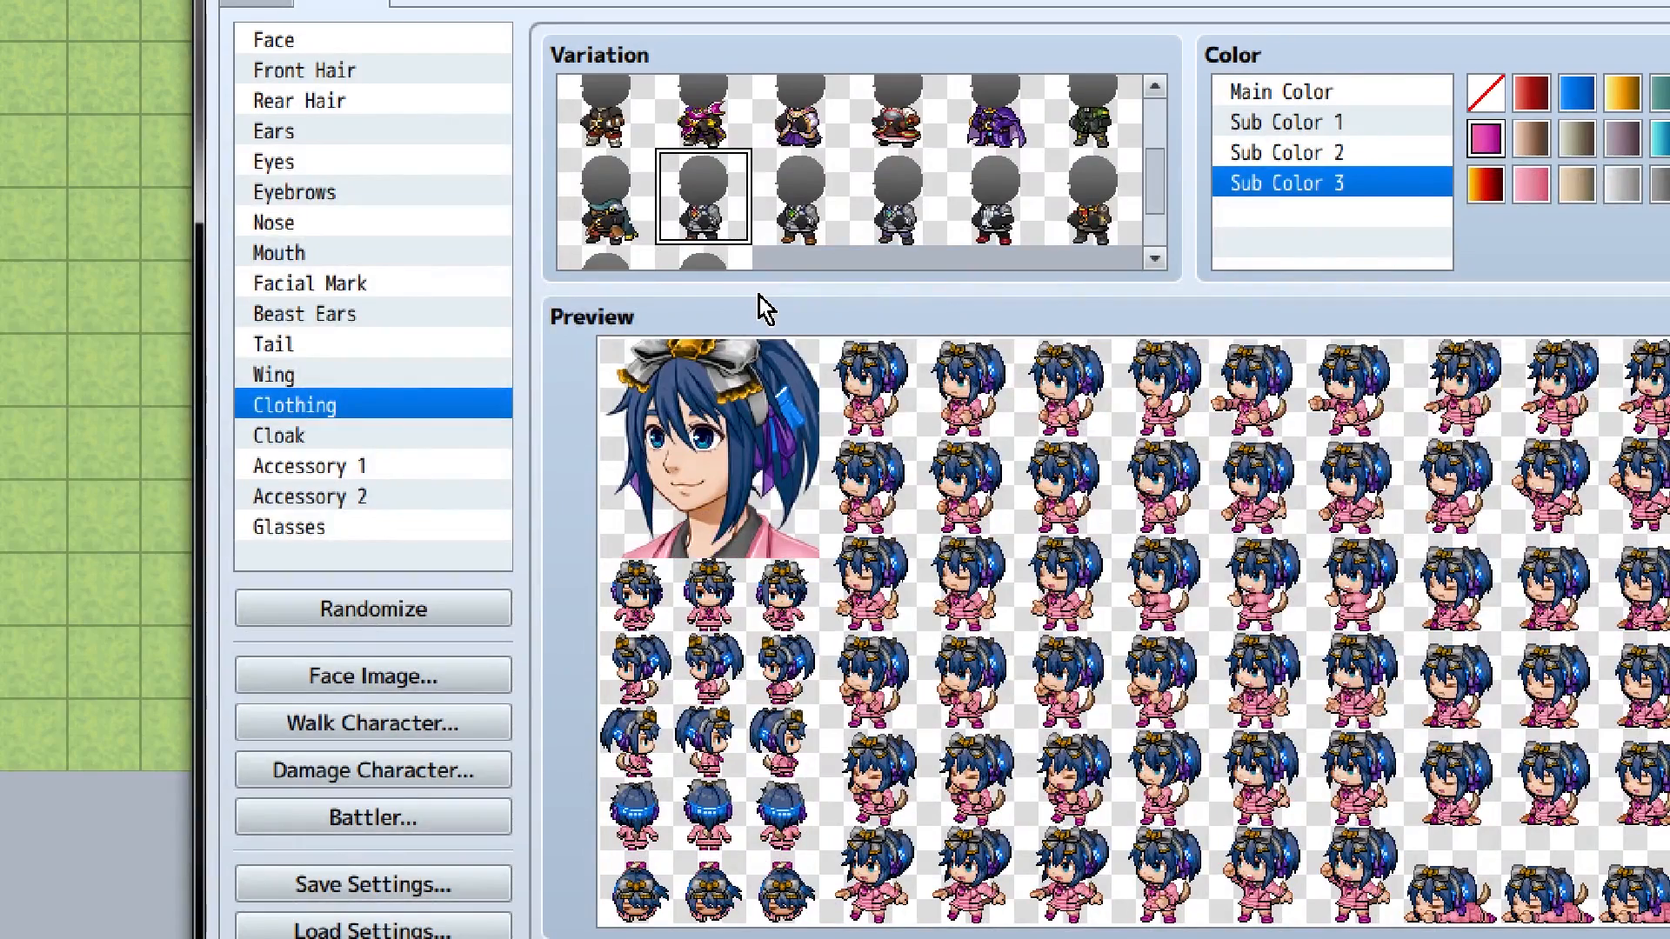
{"action": "key", "text": "Right"}
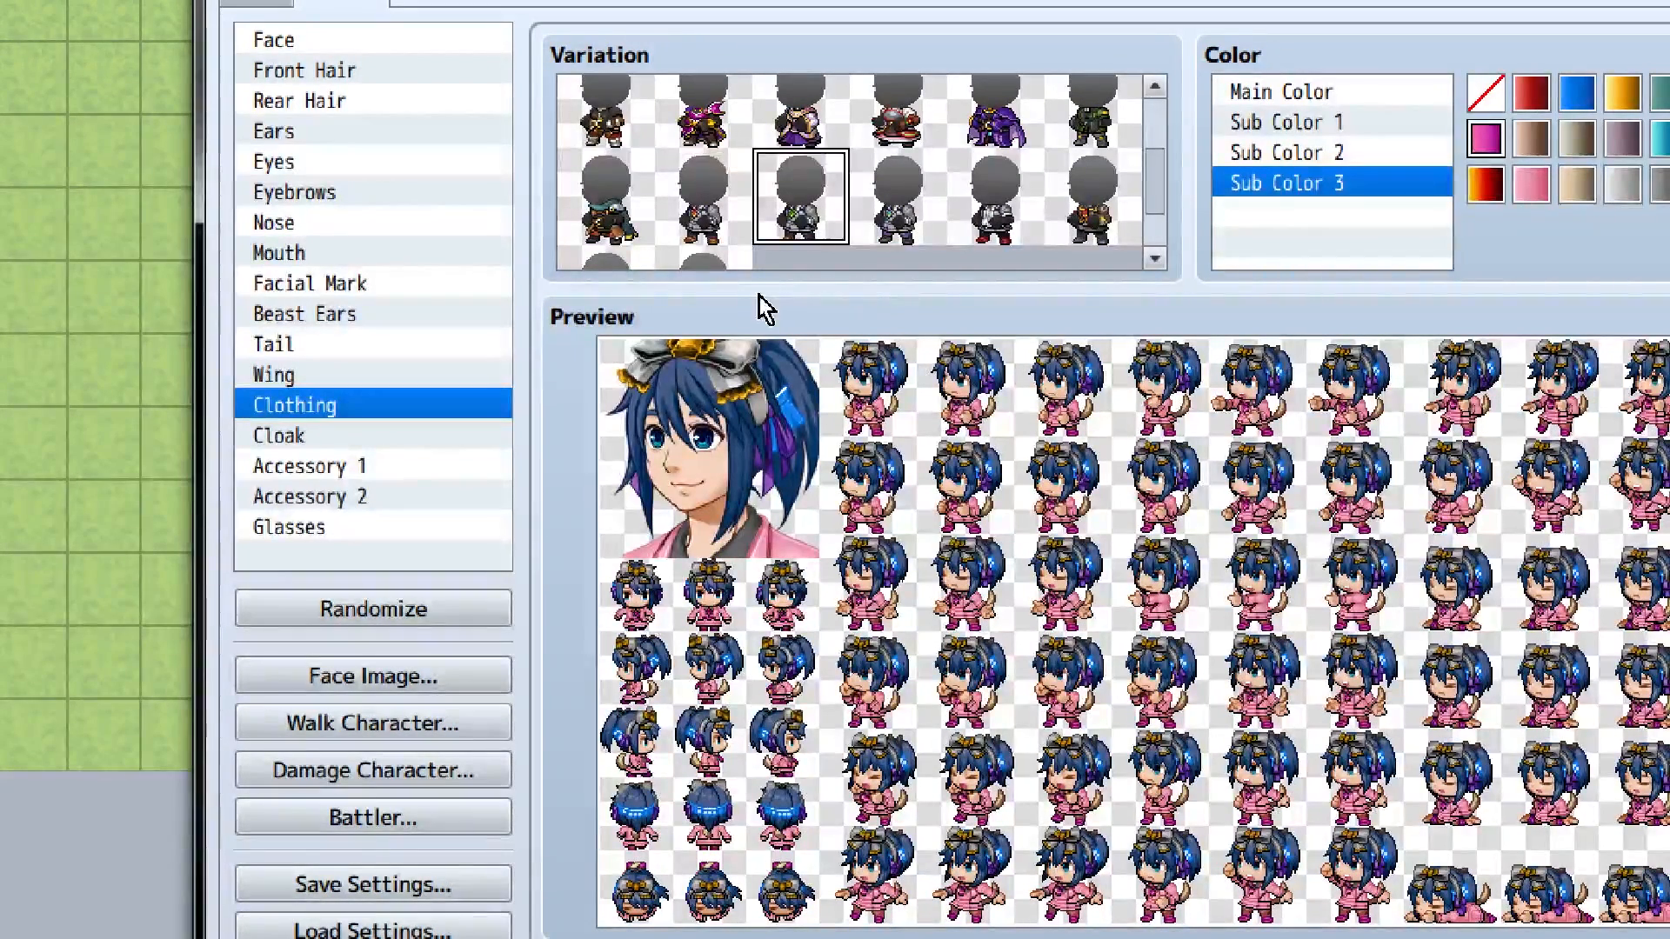
{"action": "key", "text": "Right"}
{"action": "key", "text": "Right"}
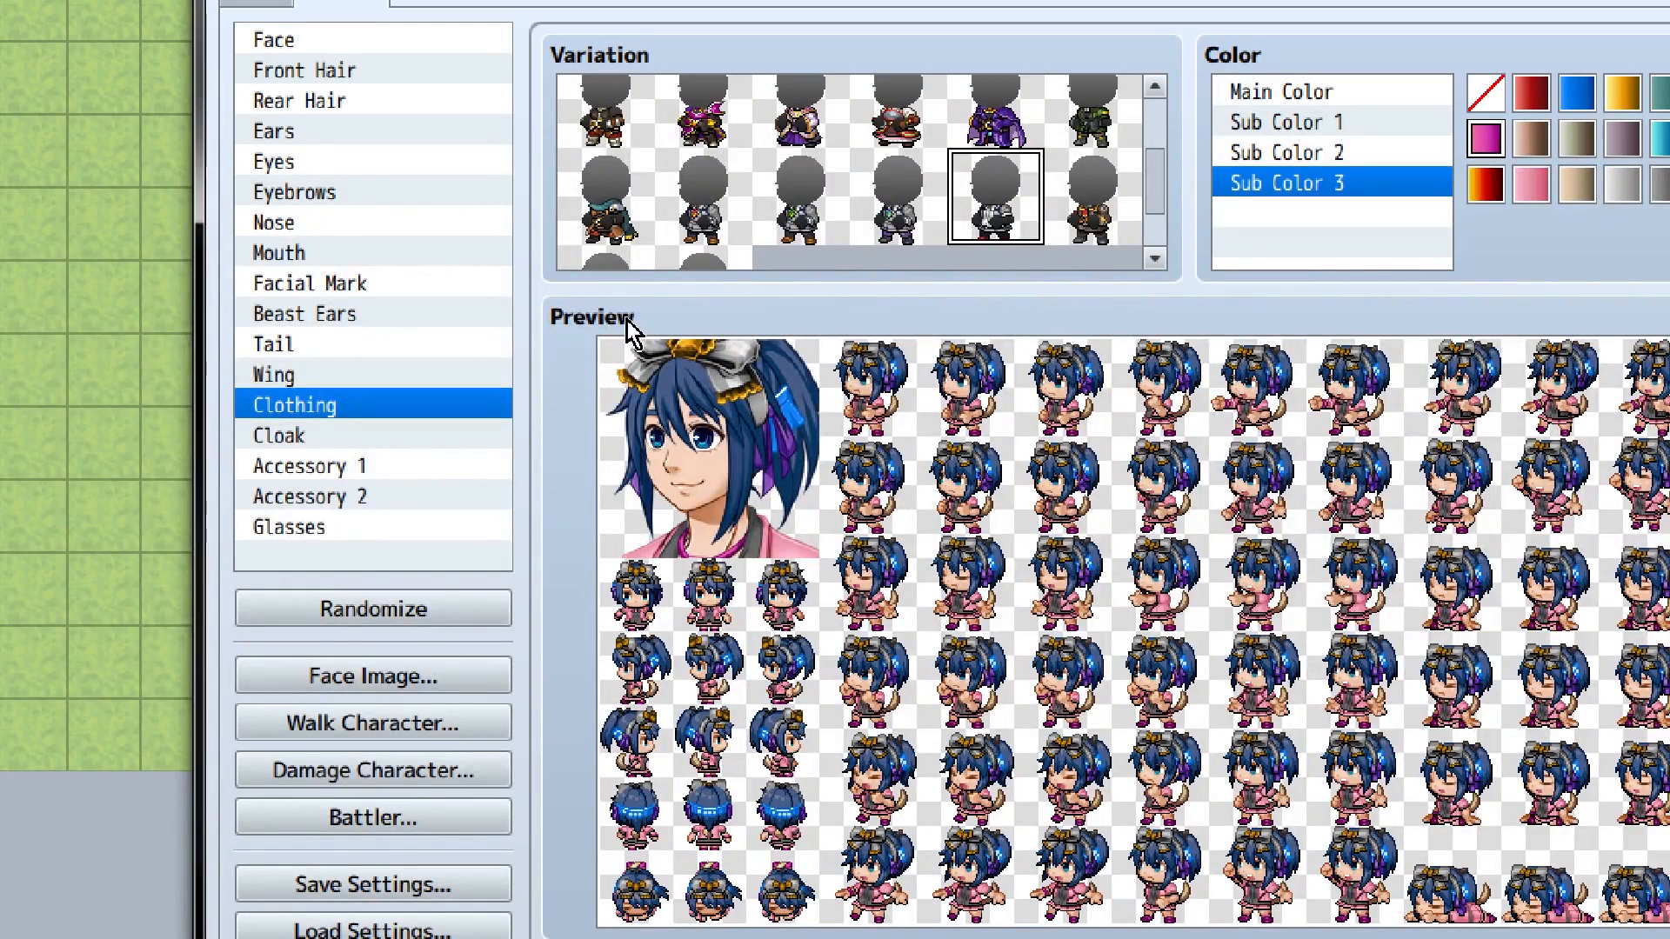
Step: Return to the pink-and-white outfit and switch to another clothing sub colour
{"action": "key", "text": "Up"}
{"action": "key", "text": "Home"}
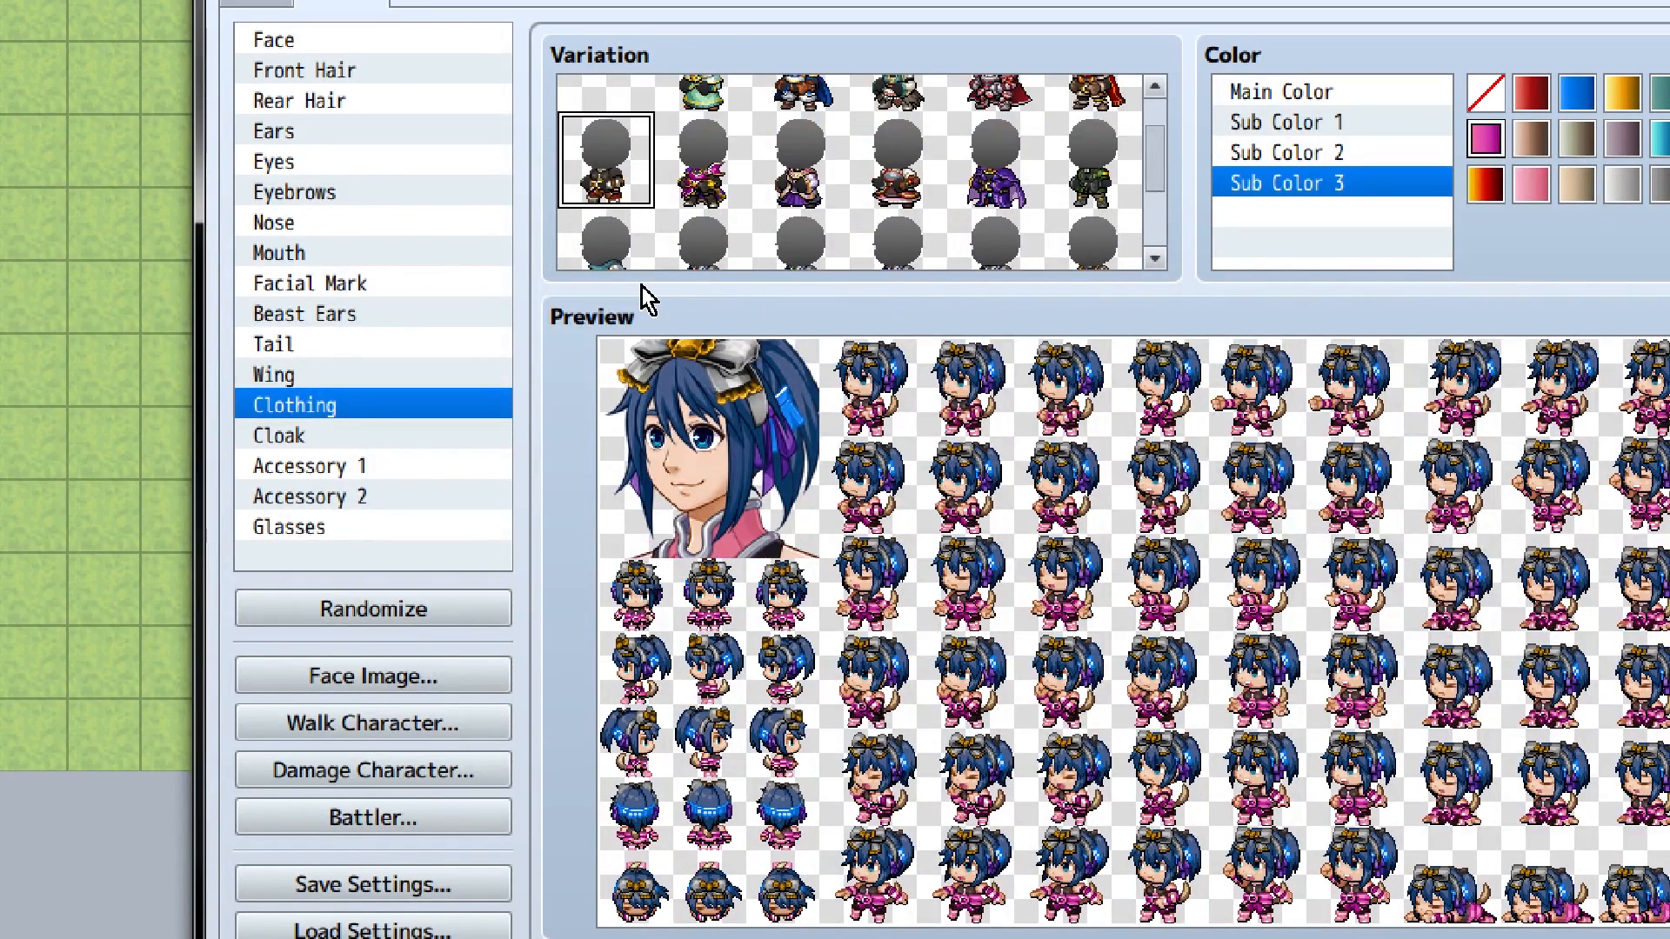
{"action": "key", "text": "Up"}
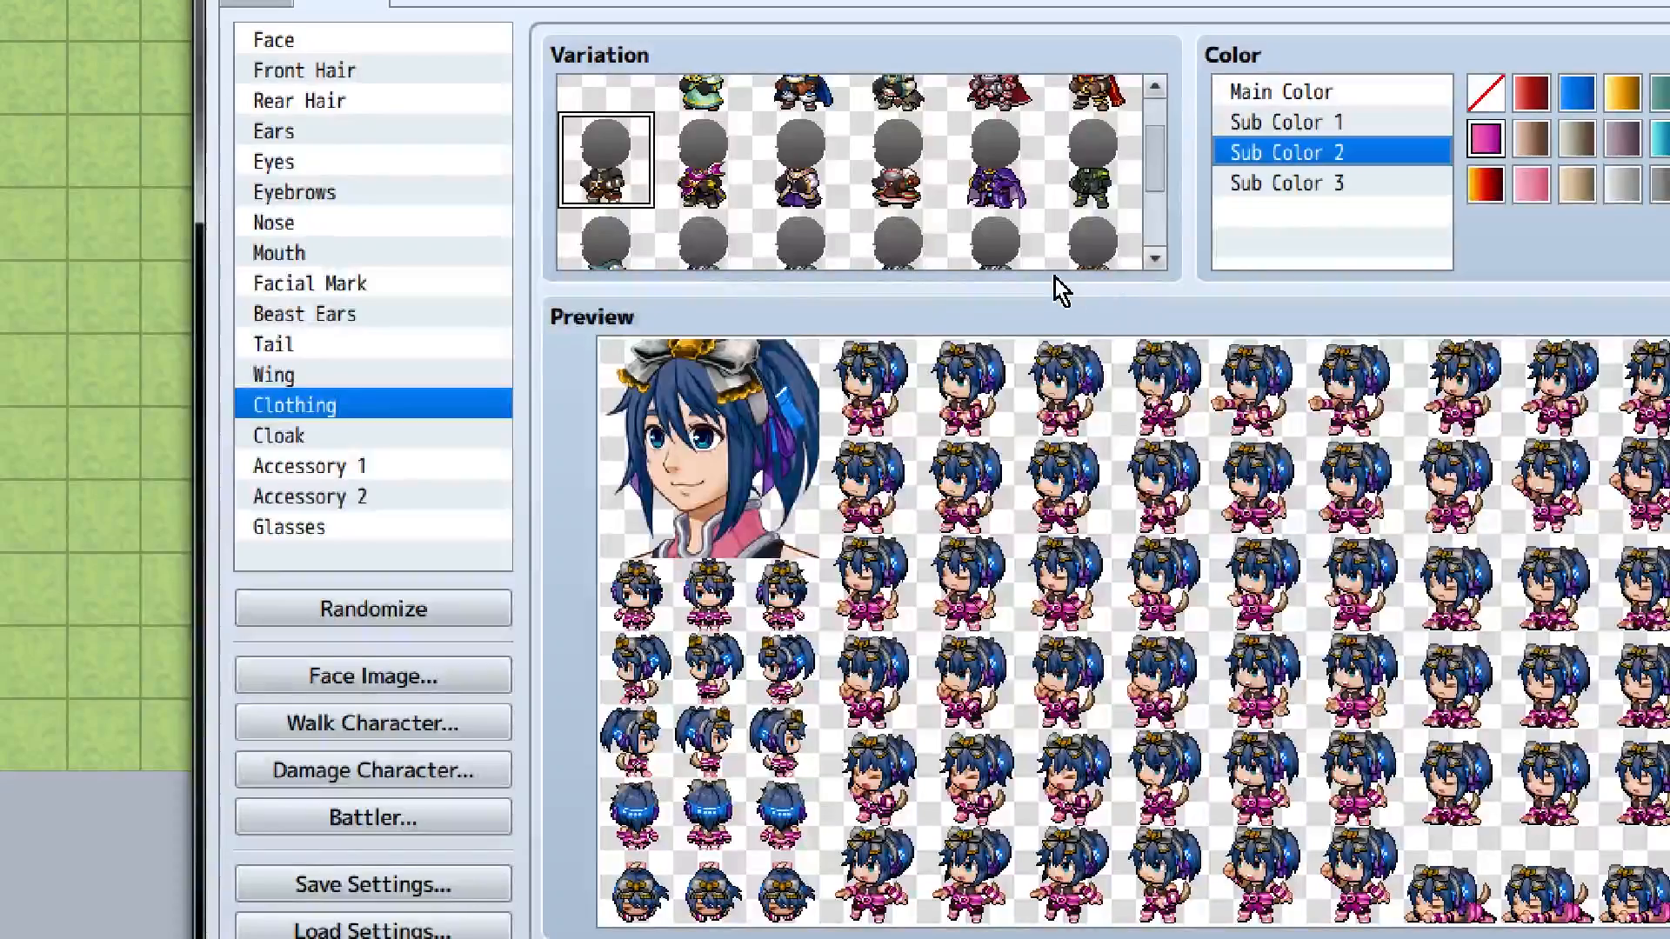
{"action": "key", "text": "Up"}
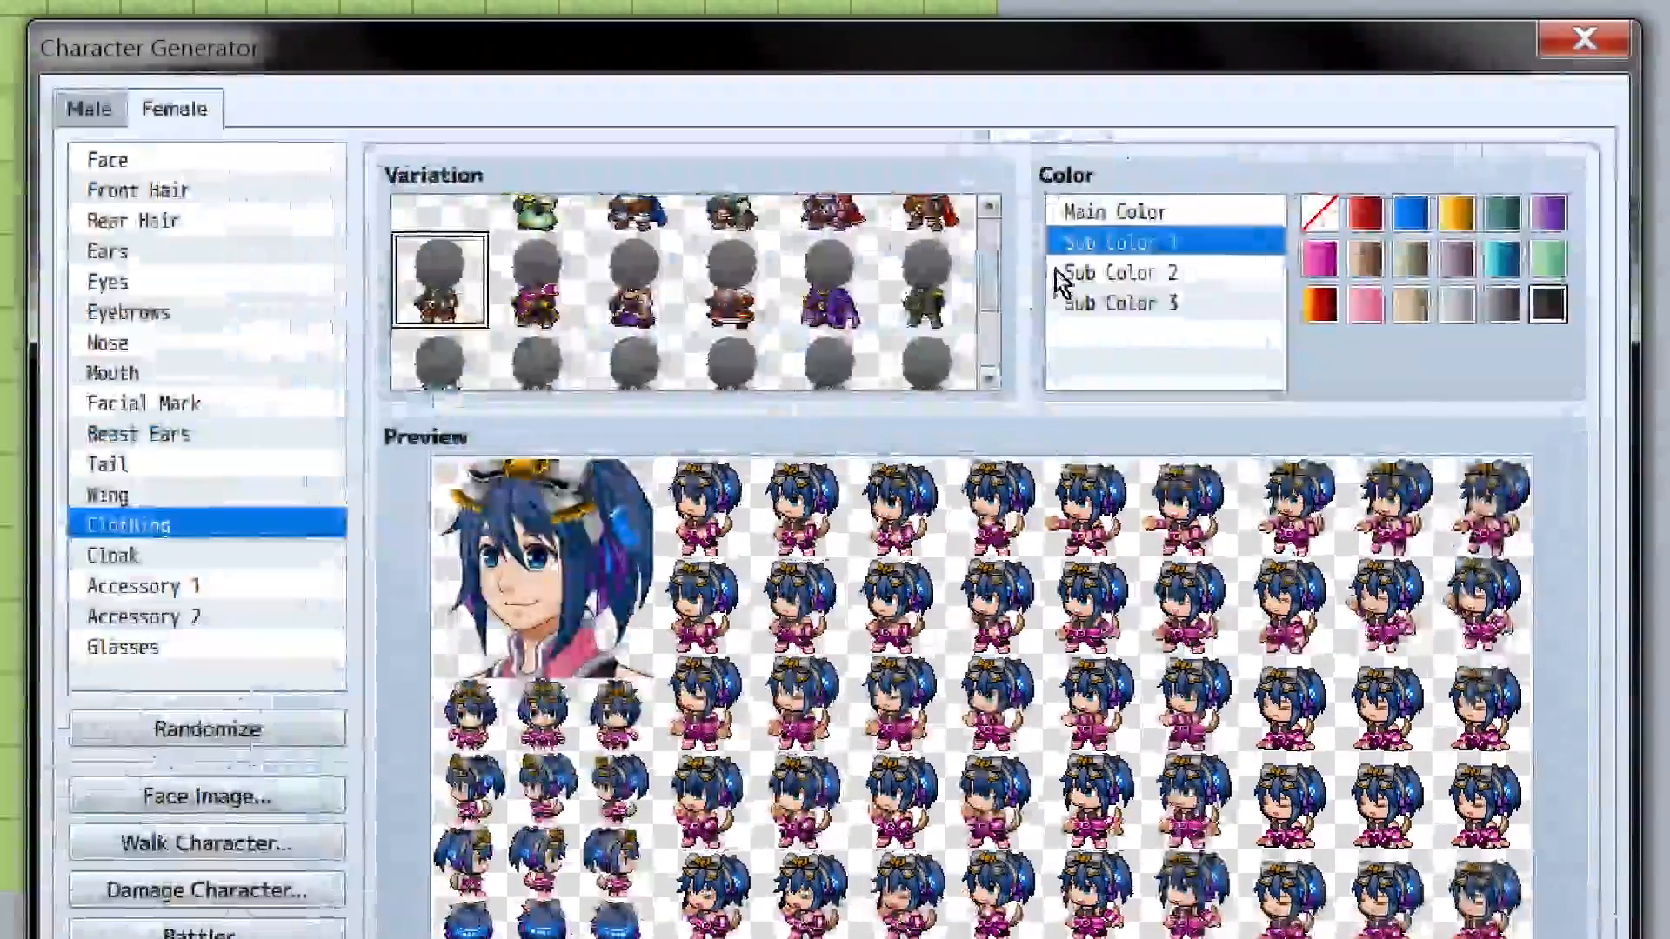
Step: Set the outfit's Sub Color 2 to magenta after trying black, then move to Cloak
{"action": "left_click", "coordinate": [1081, 276]}
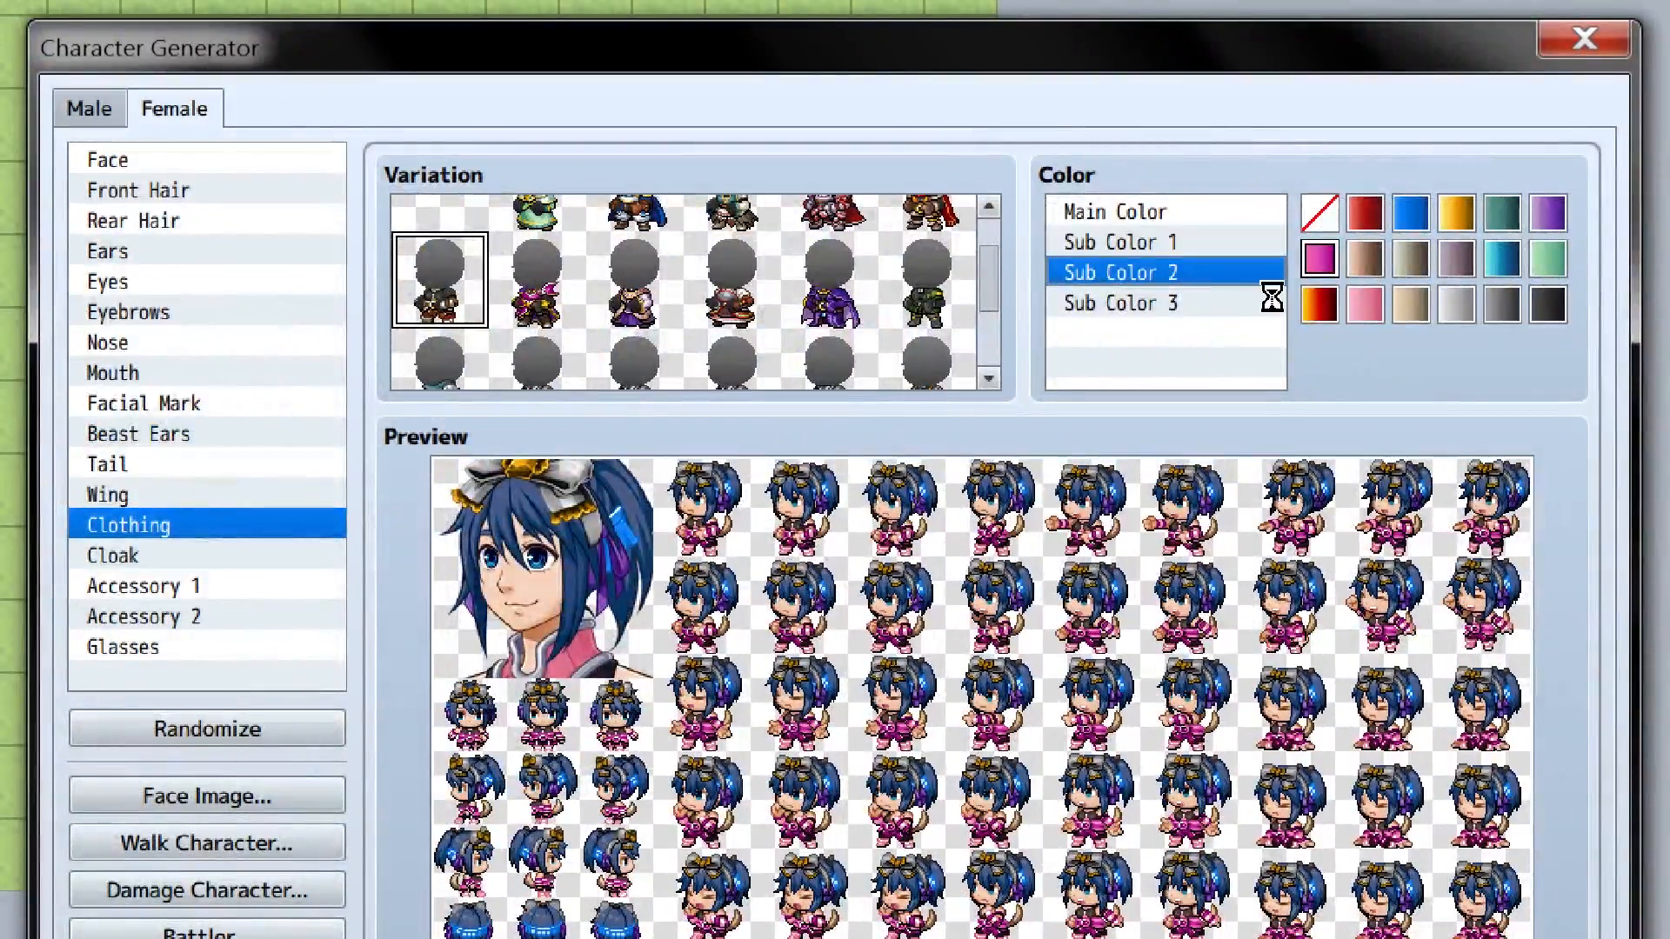
{"action": "key", "text": "Tab"}
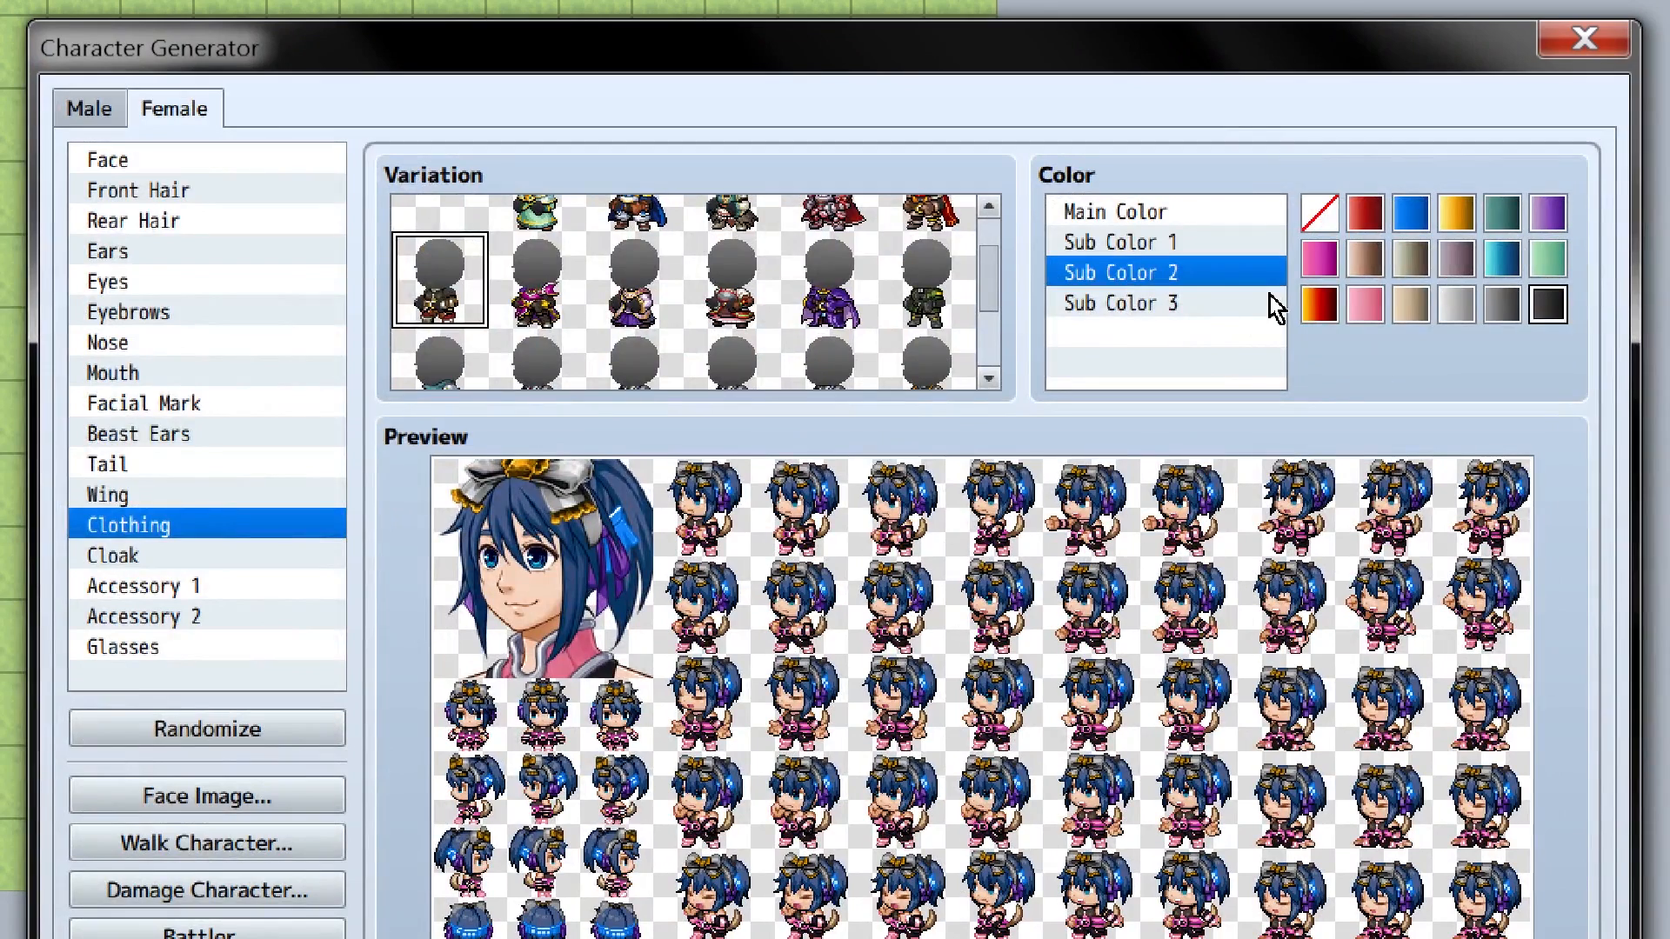
{"action": "left_click", "coordinate": [1133, 273]}
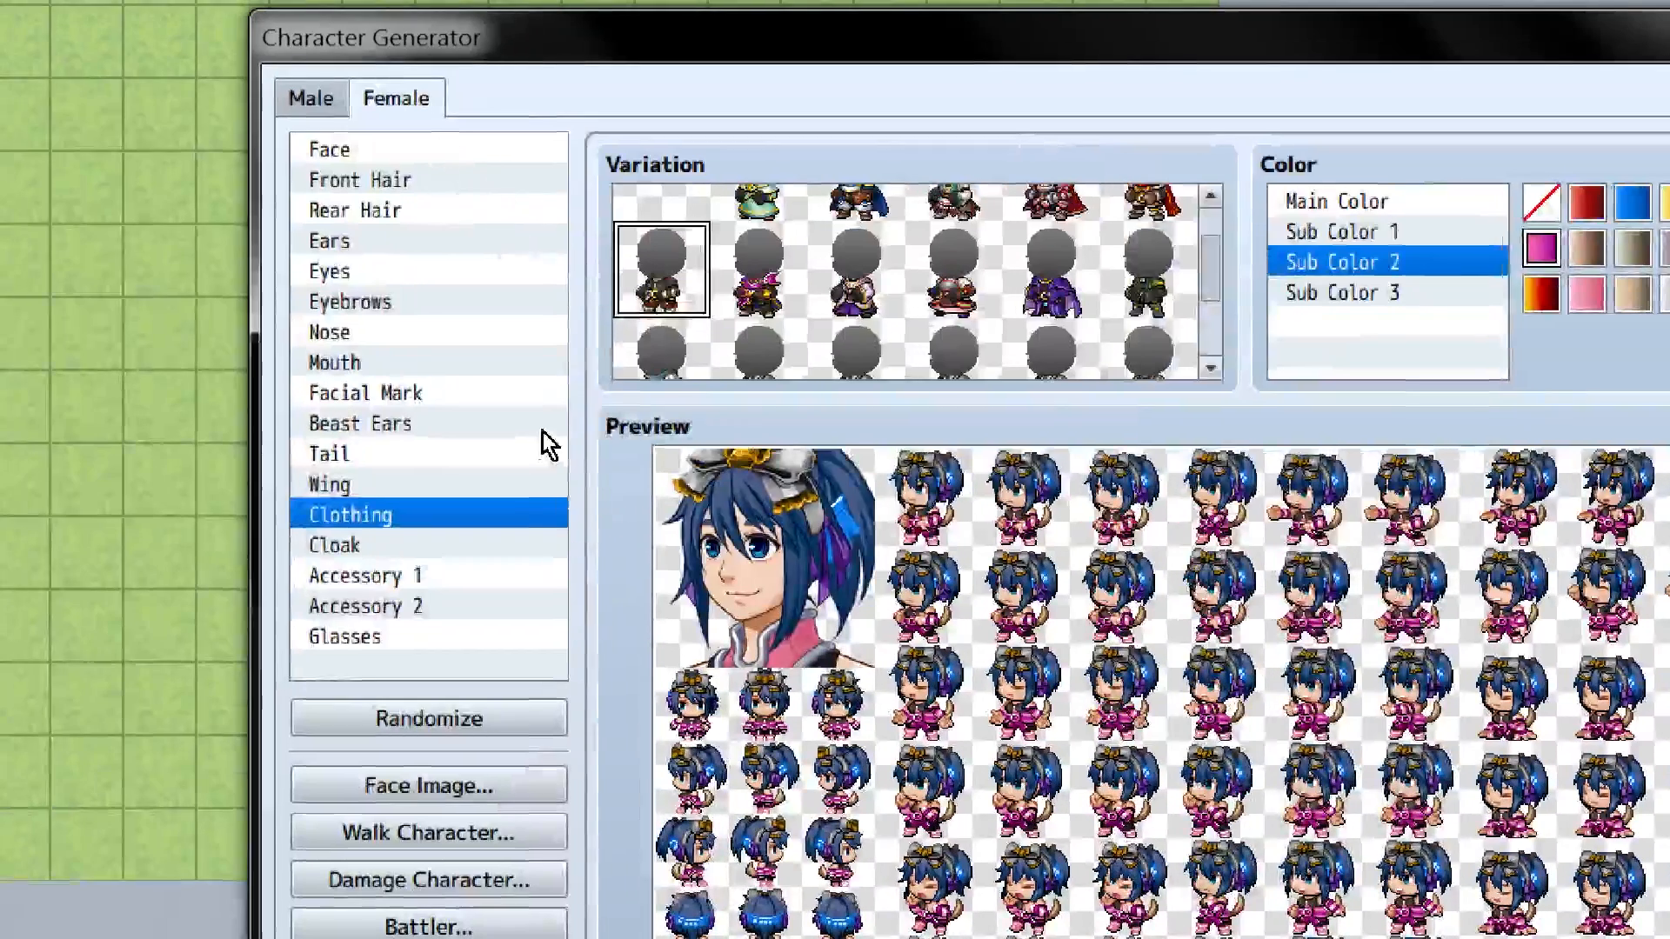
{"action": "key", "text": "Down"}
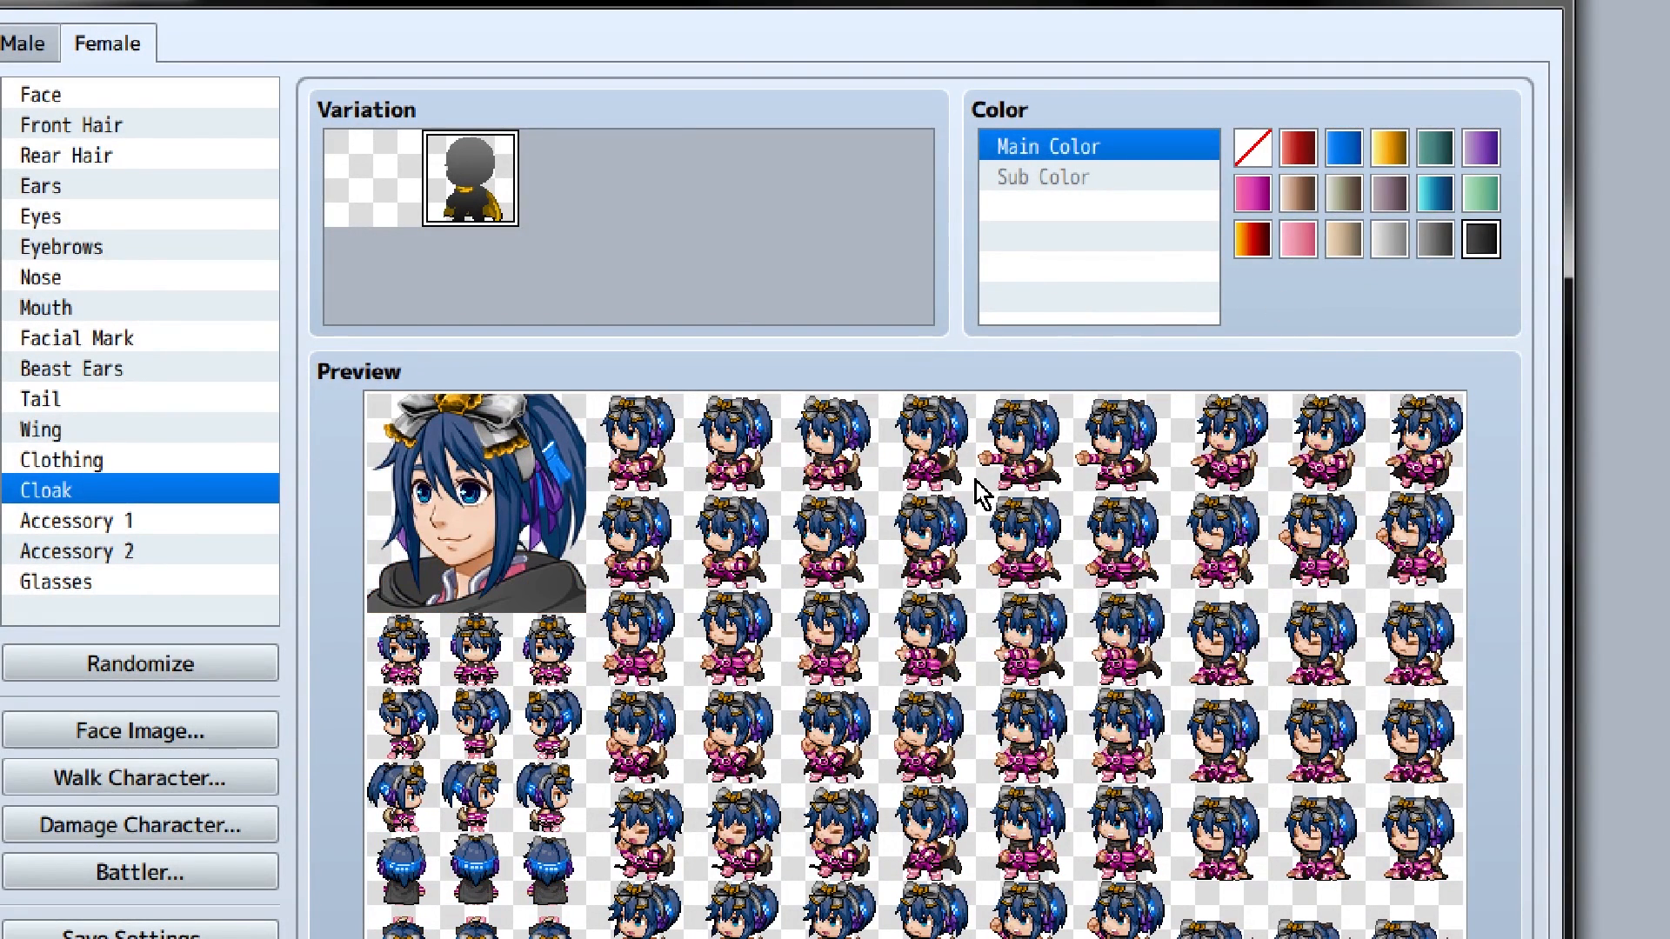
{"action": "scroll", "coordinate": [959, 666], "scroll_direction": "down", "scroll_amount": 1}
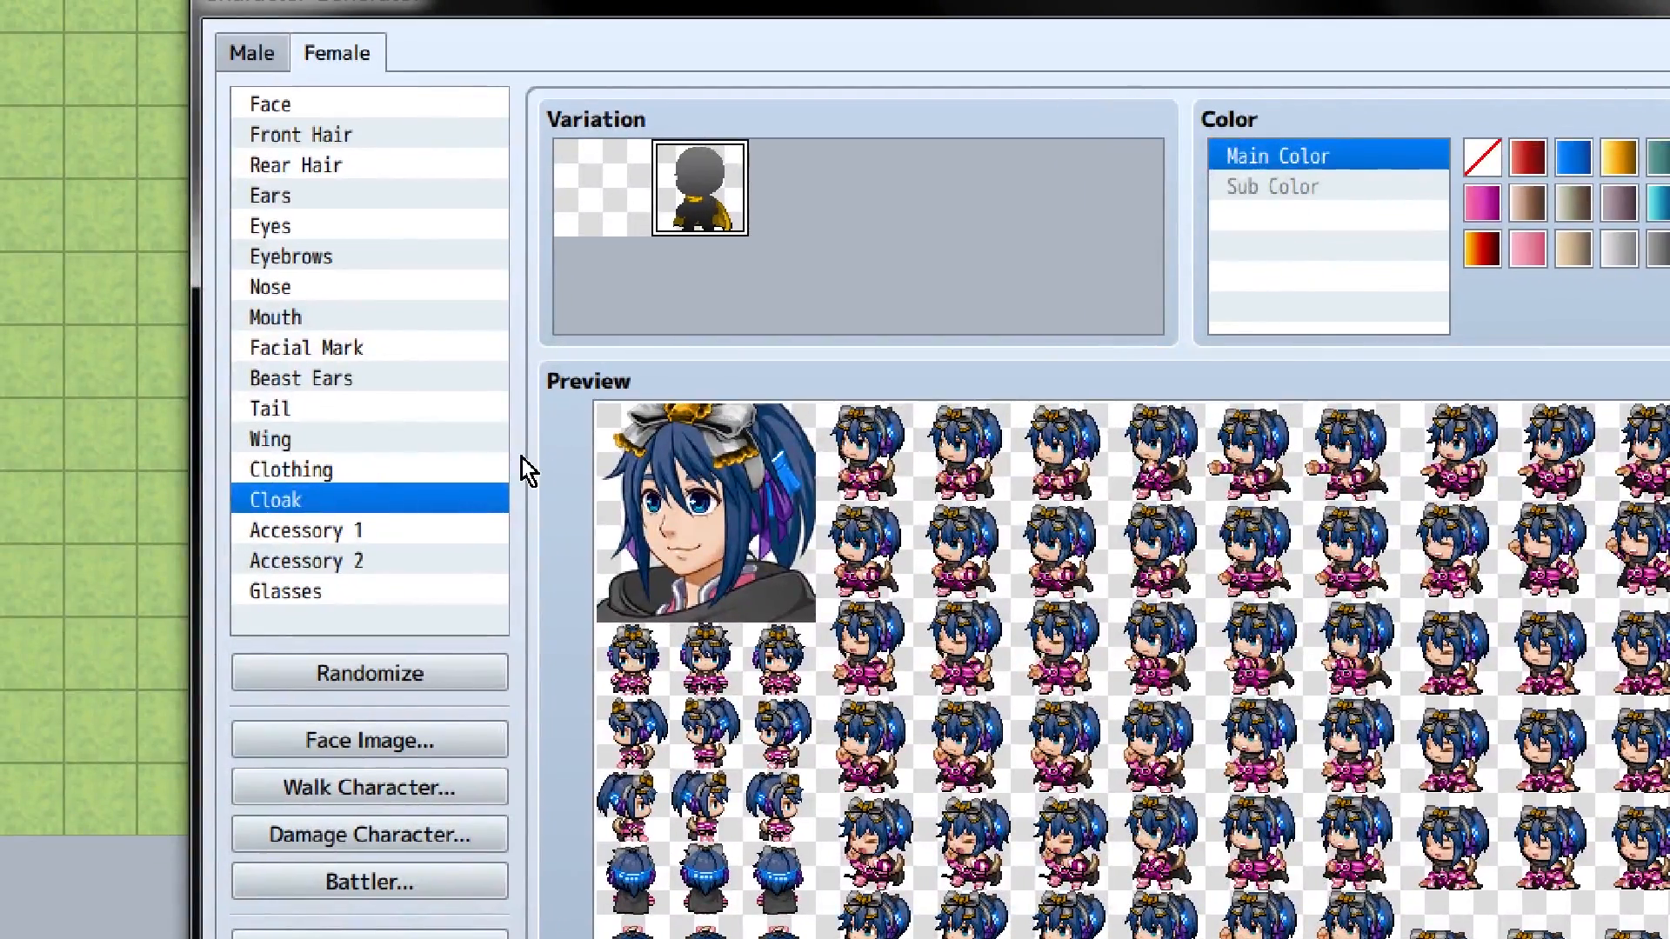
Step: Keep the dark cloak and move down to Accessory 1
{"action": "key", "text": "Down"}
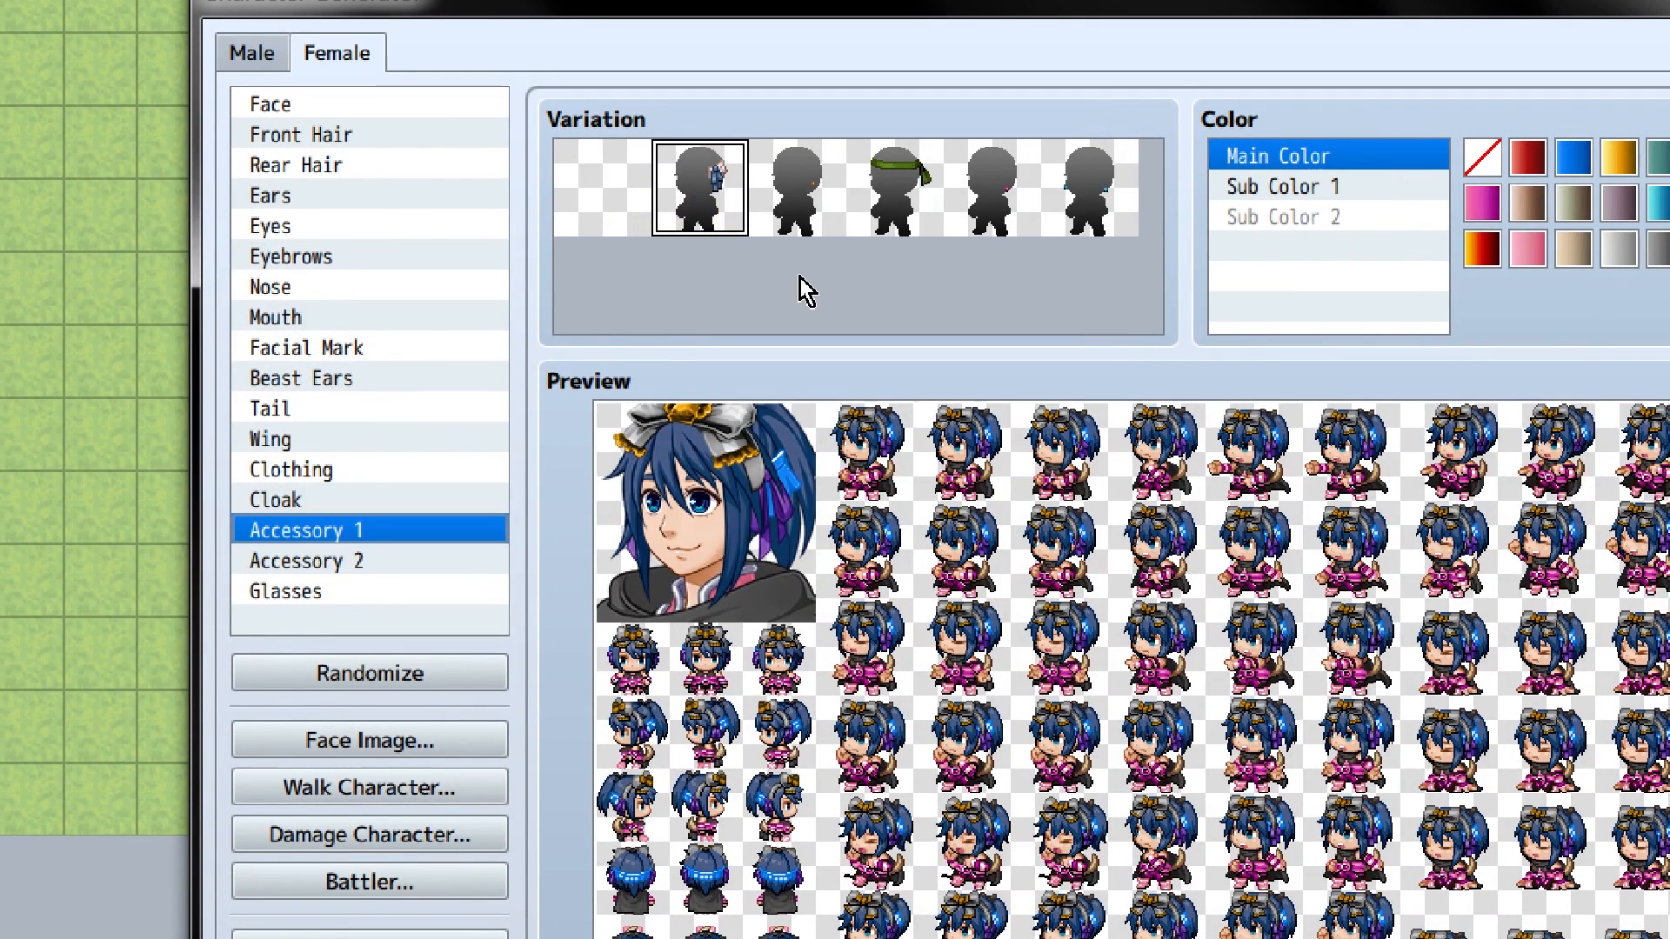
Step: Preview the green headband, remove Accessory 1, then move to Accessory 2
{"action": "key", "text": "Right"}
{"action": "key", "text": "Right"}
{"action": "key", "text": "Left"}
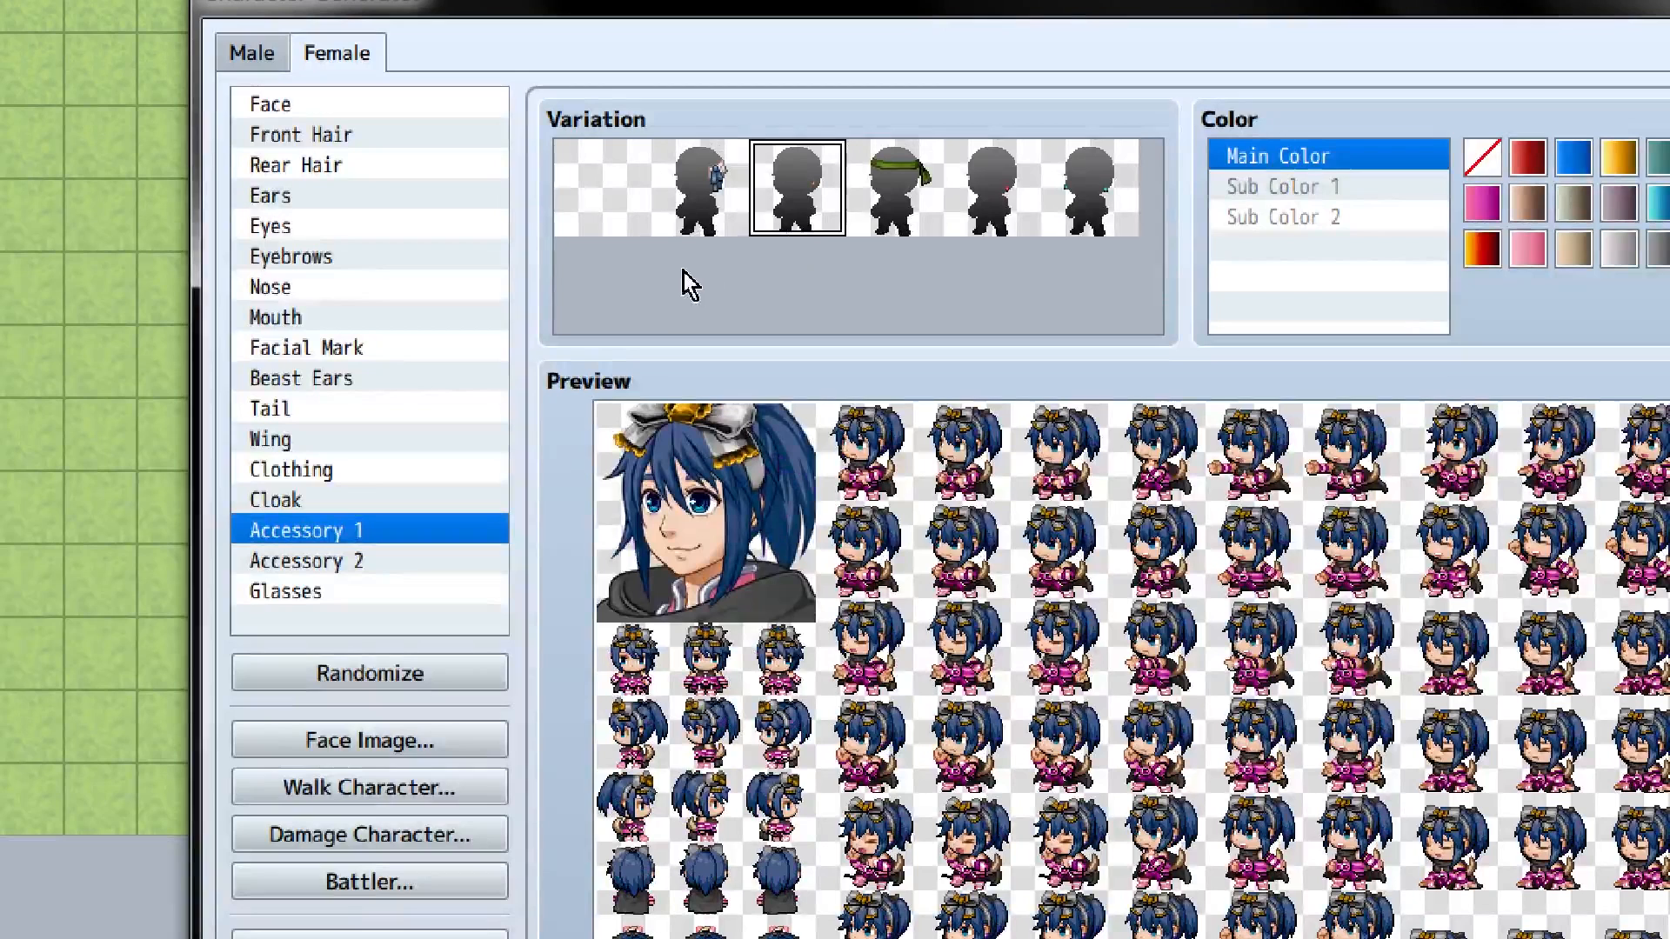
{"action": "key", "text": "Left"}
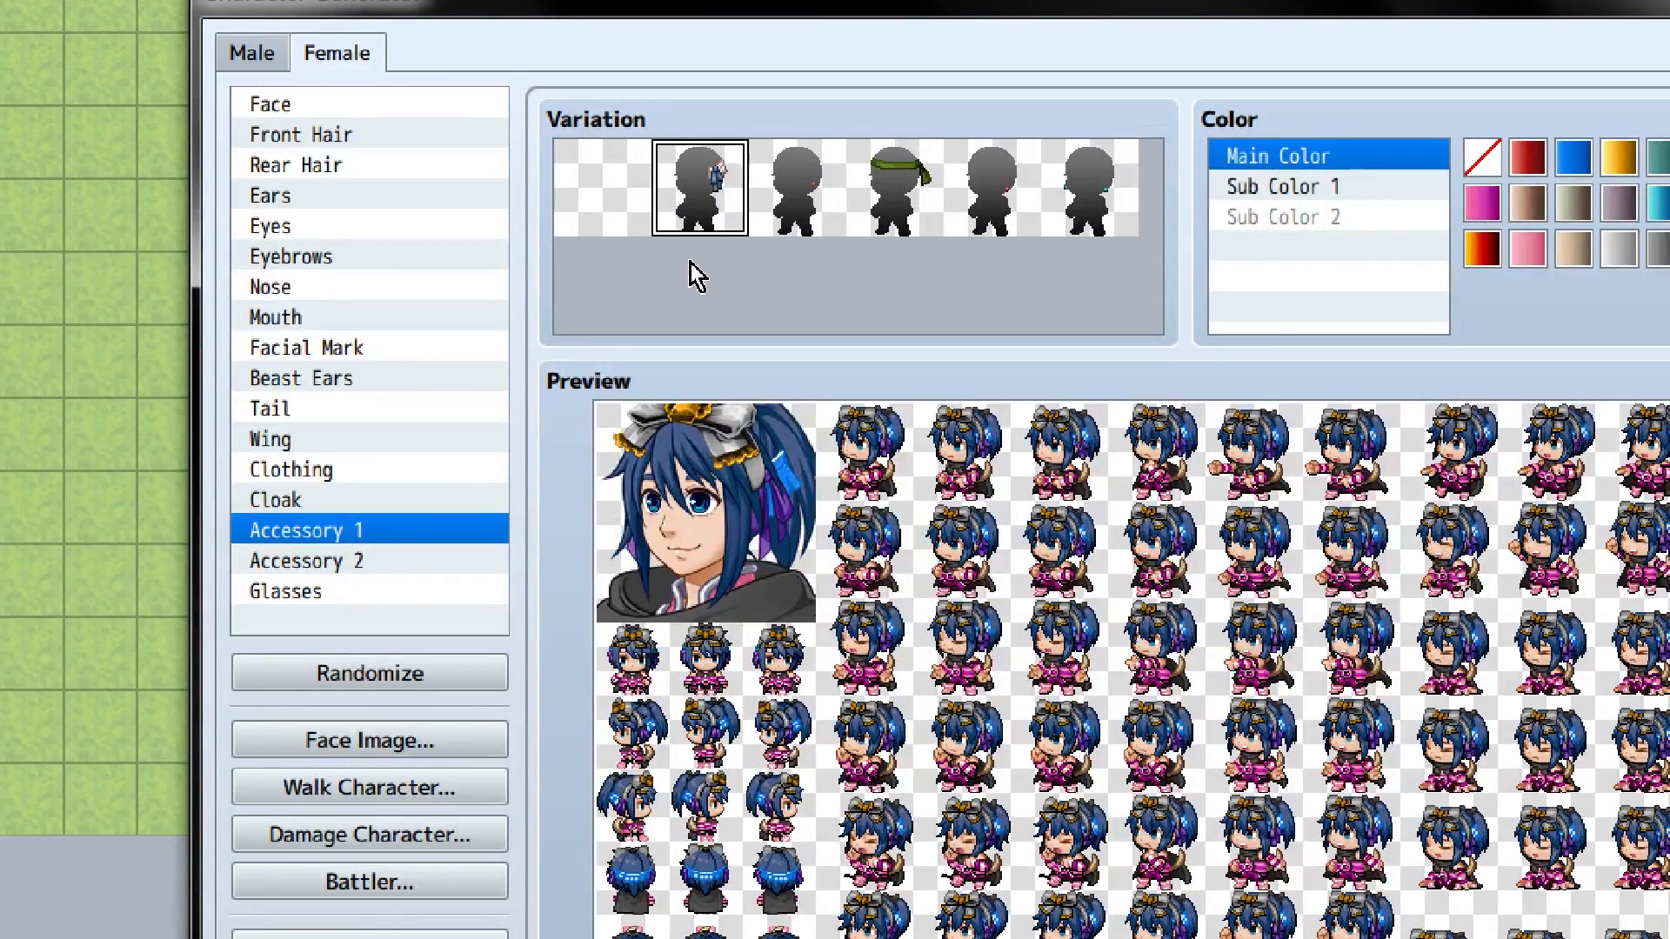
{"action": "key", "text": "Left"}
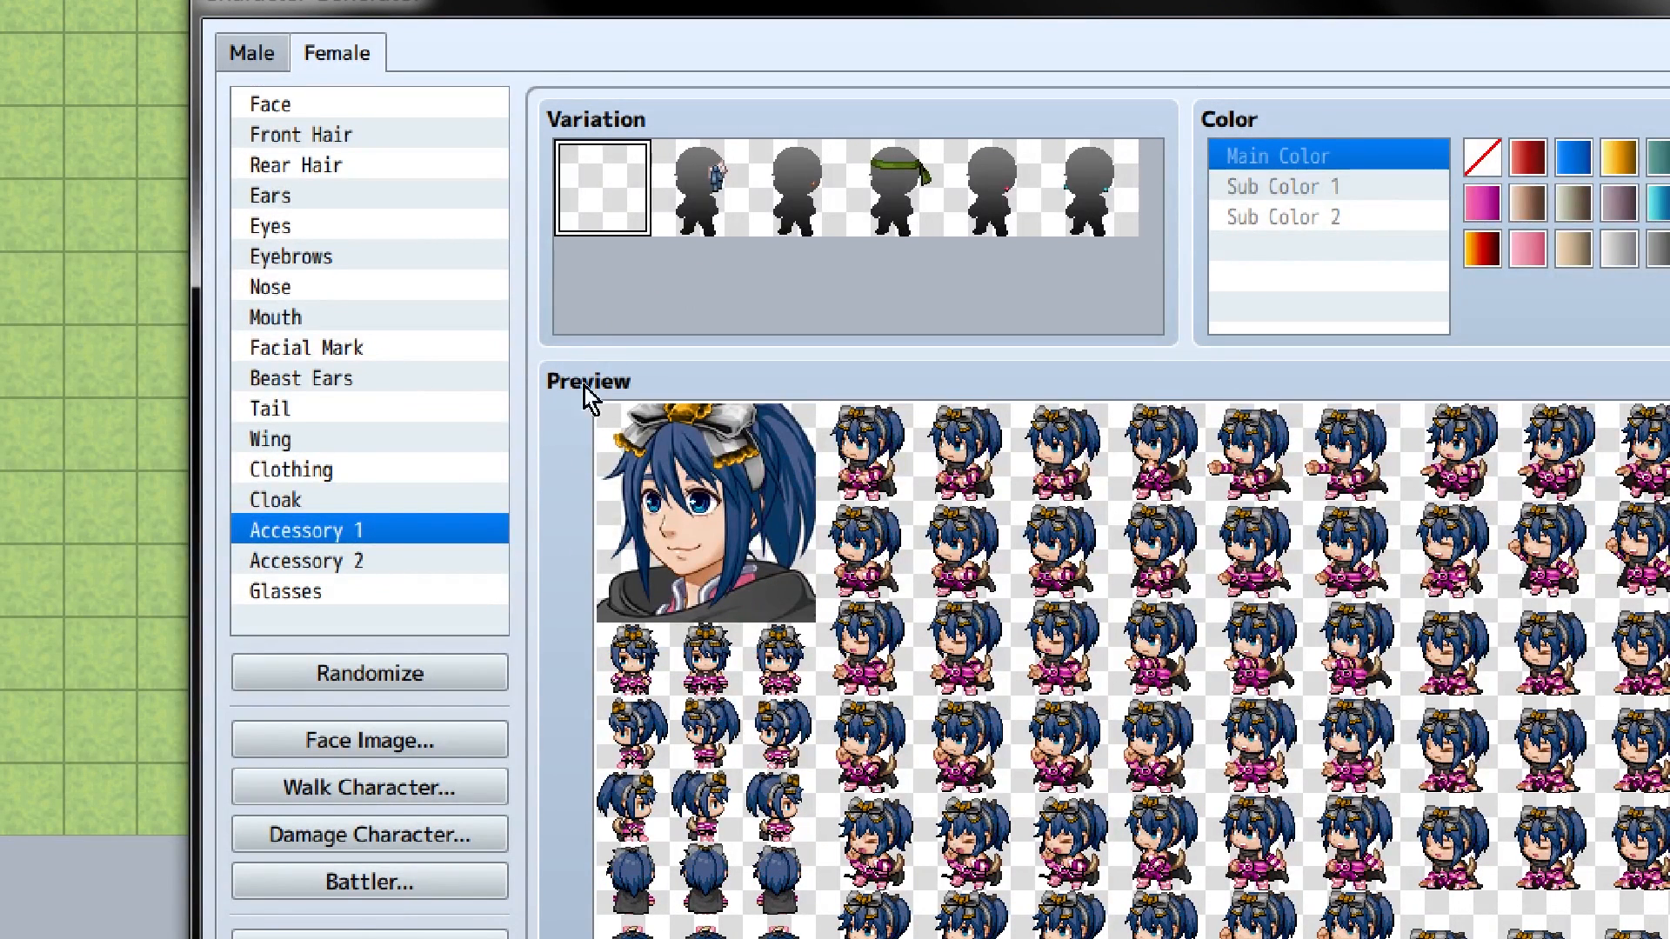
{"action": "key", "text": "Down"}
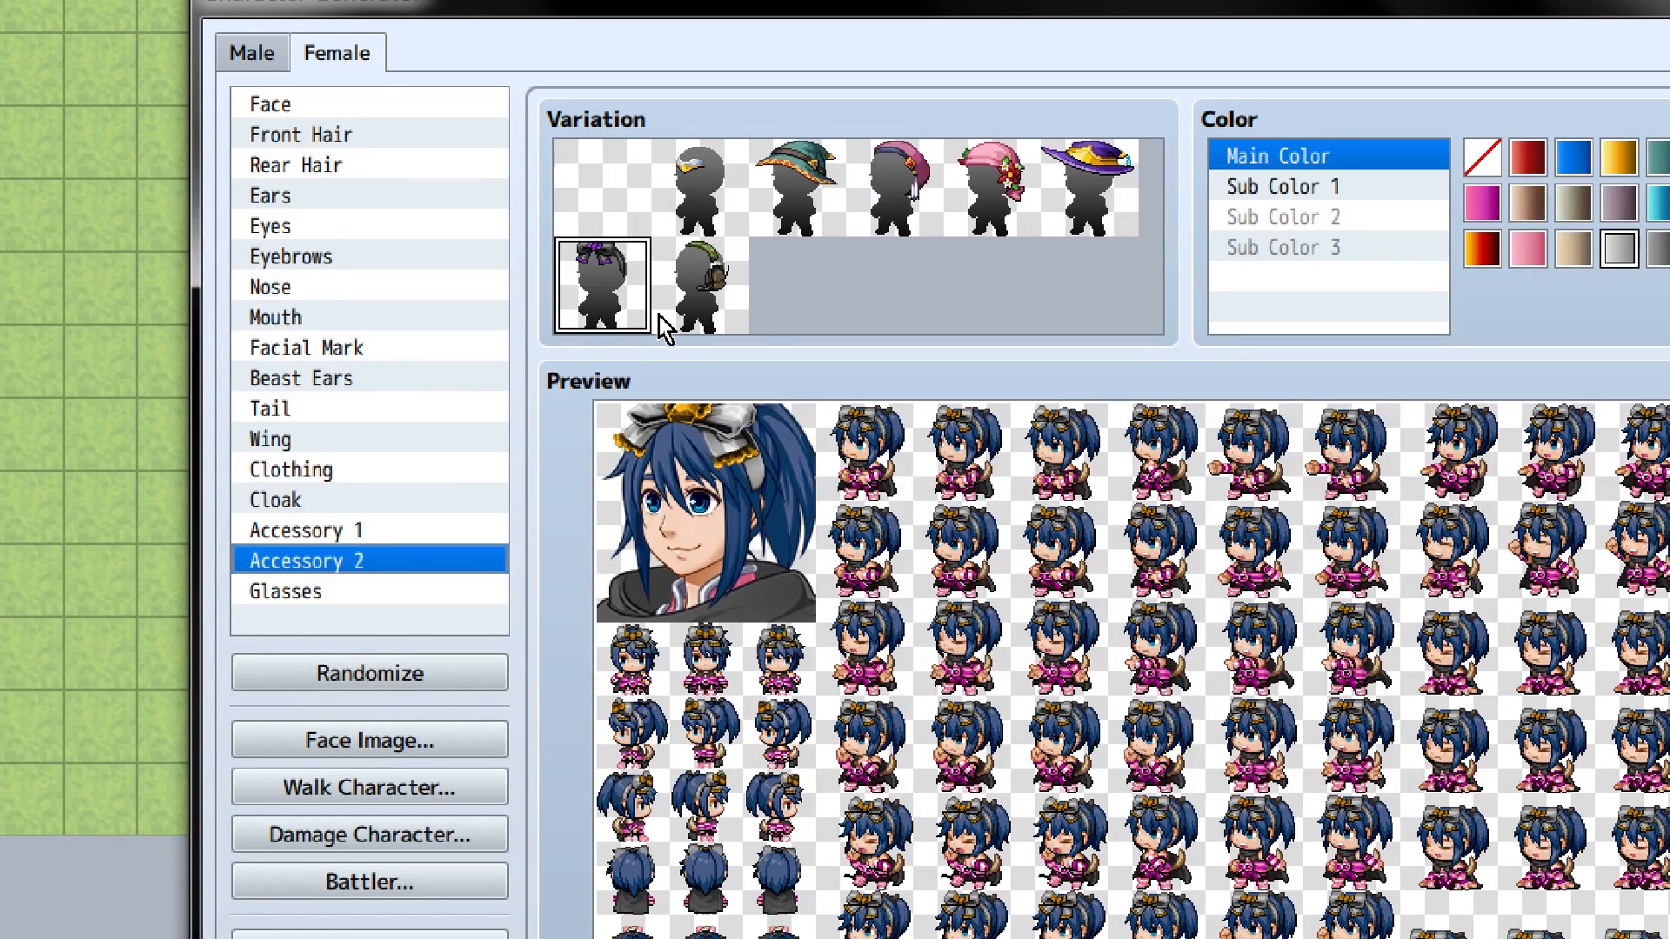
Step: Try the headset, witch hats, beret and flower hat, then keep the bow accessory
{"action": "left_click", "coordinate": [678, 313]}
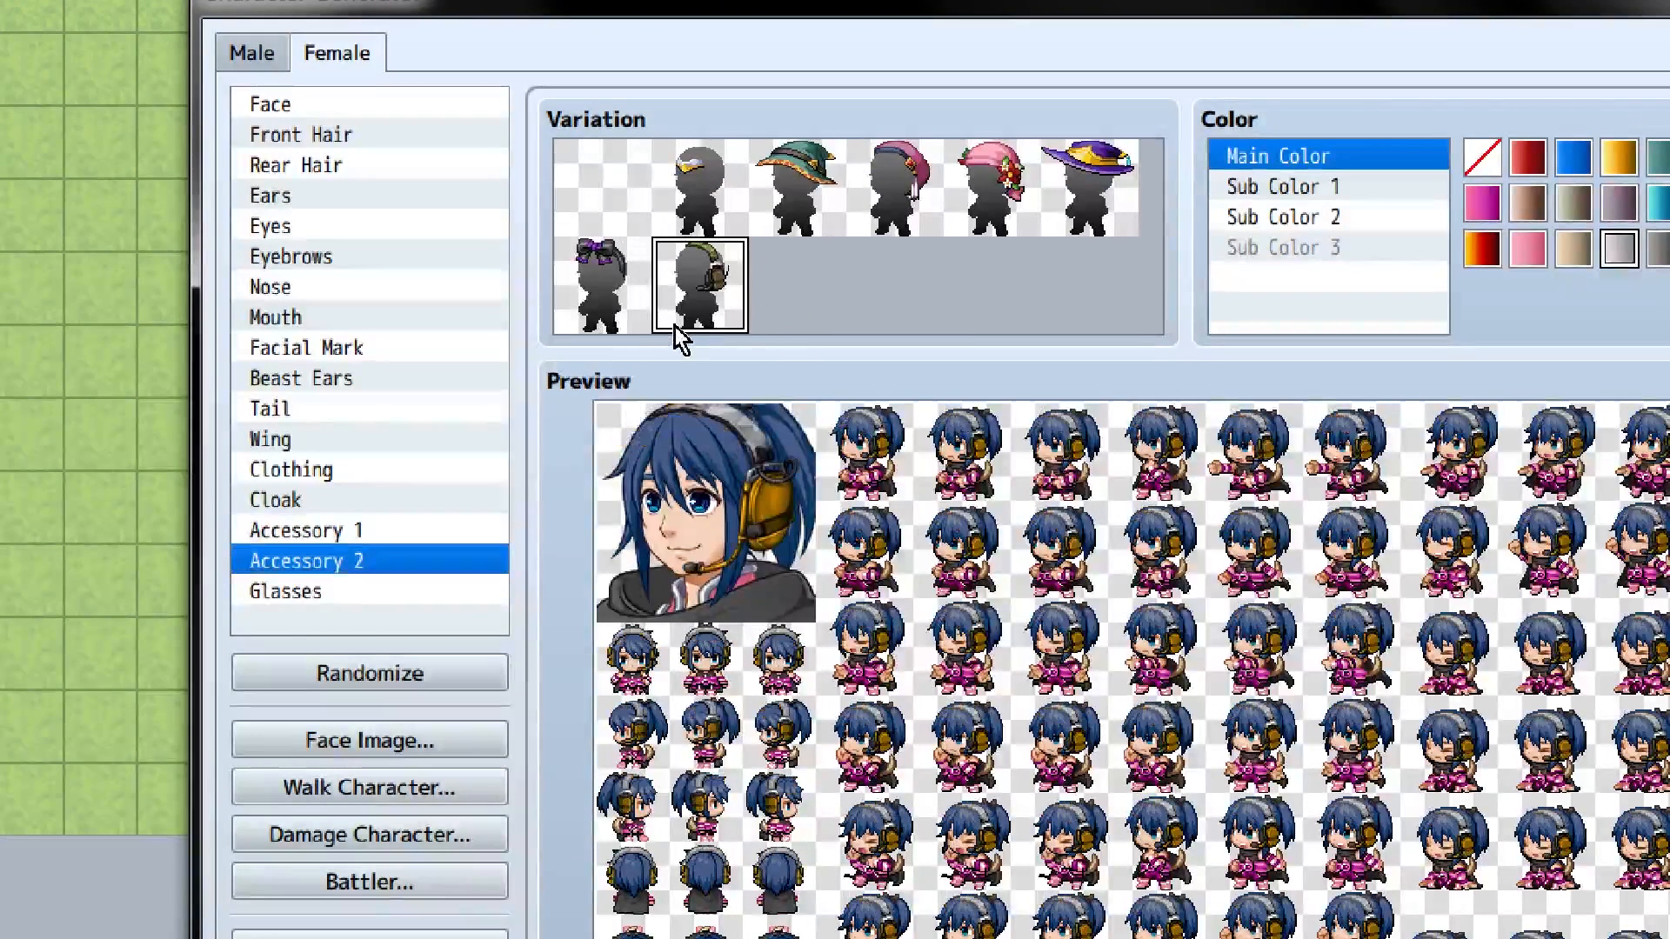
{"action": "left_click", "coordinate": [697, 224]}
{"action": "key", "text": "Right"}
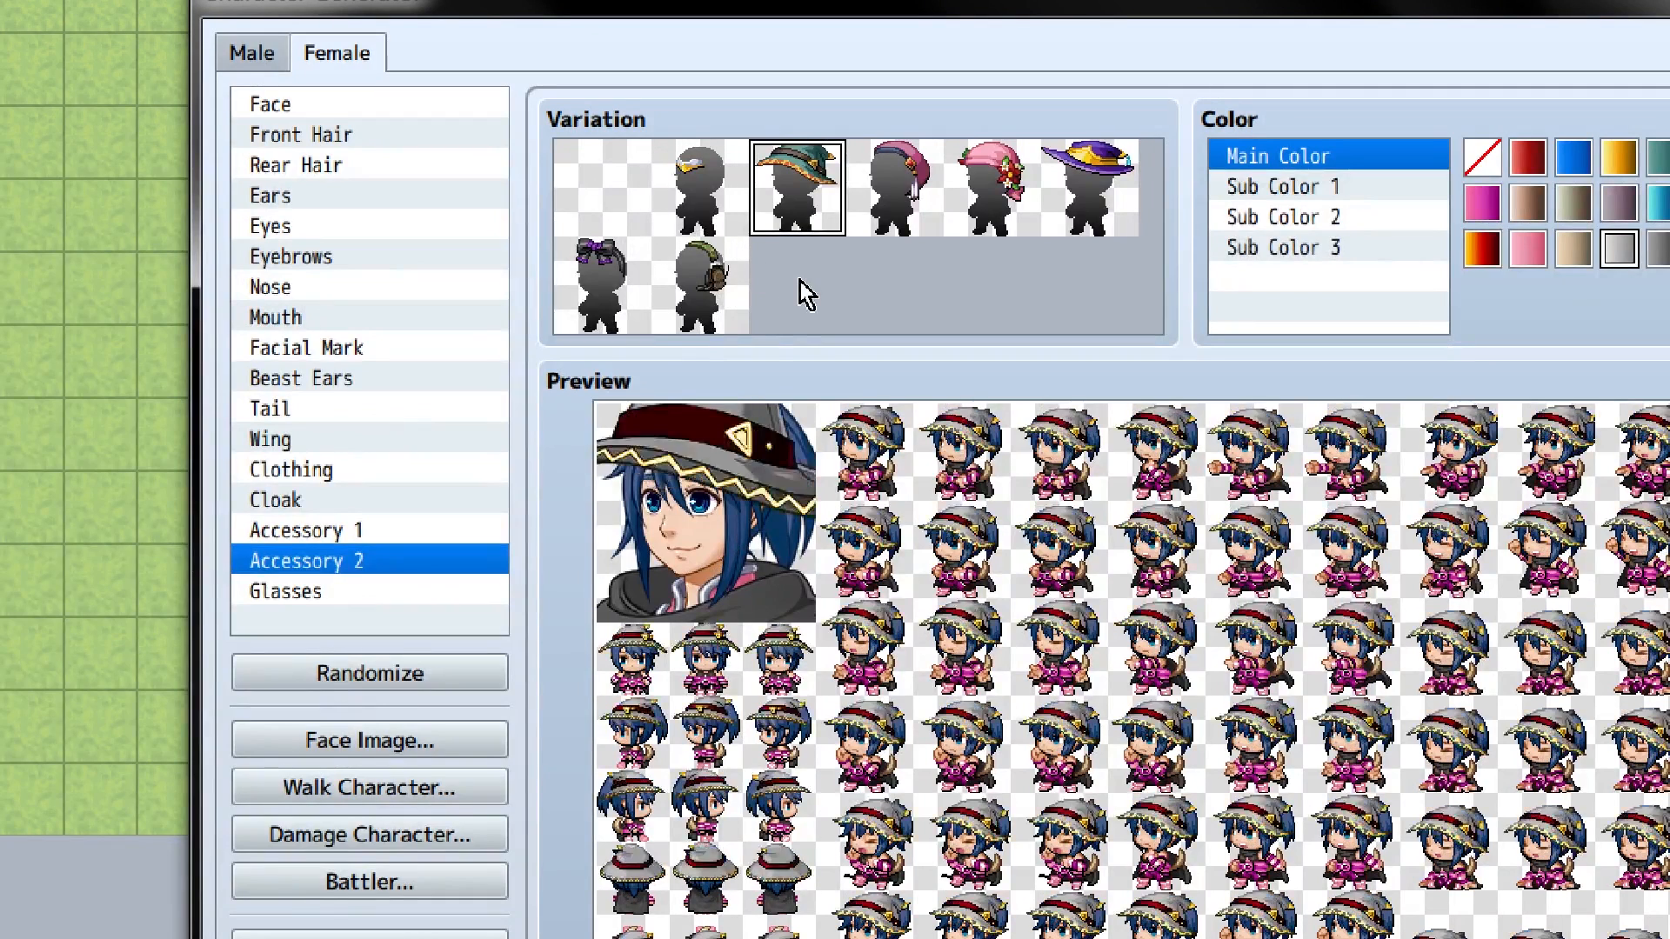
{"action": "key", "text": "Right"}
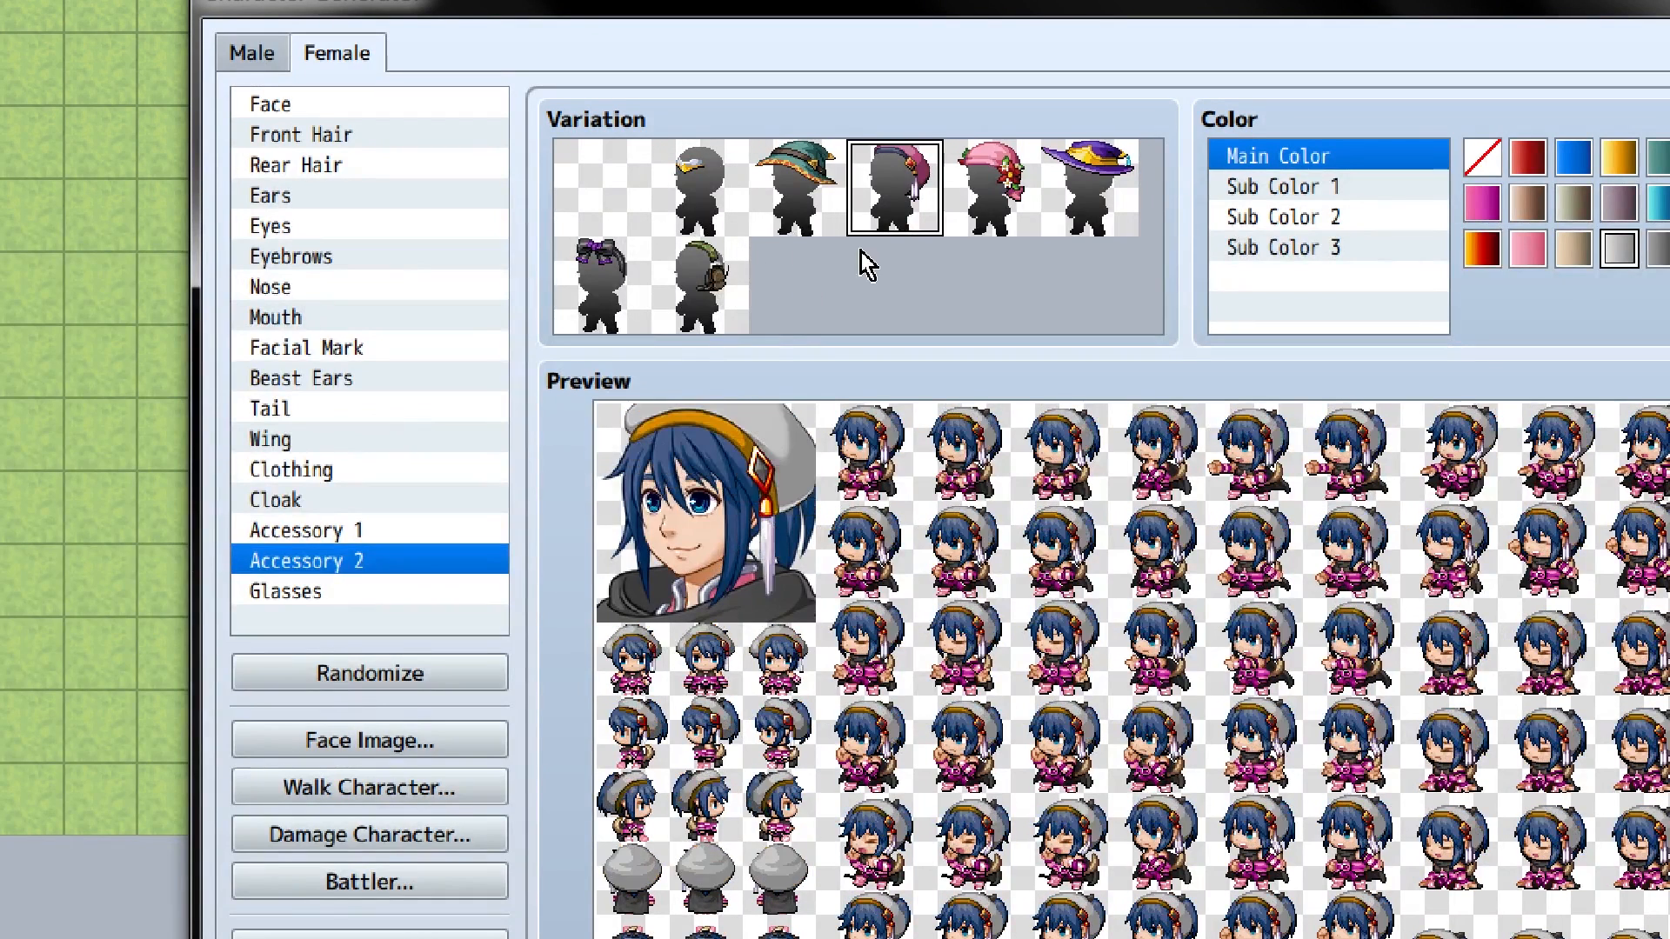
{"action": "key", "text": "Right"}
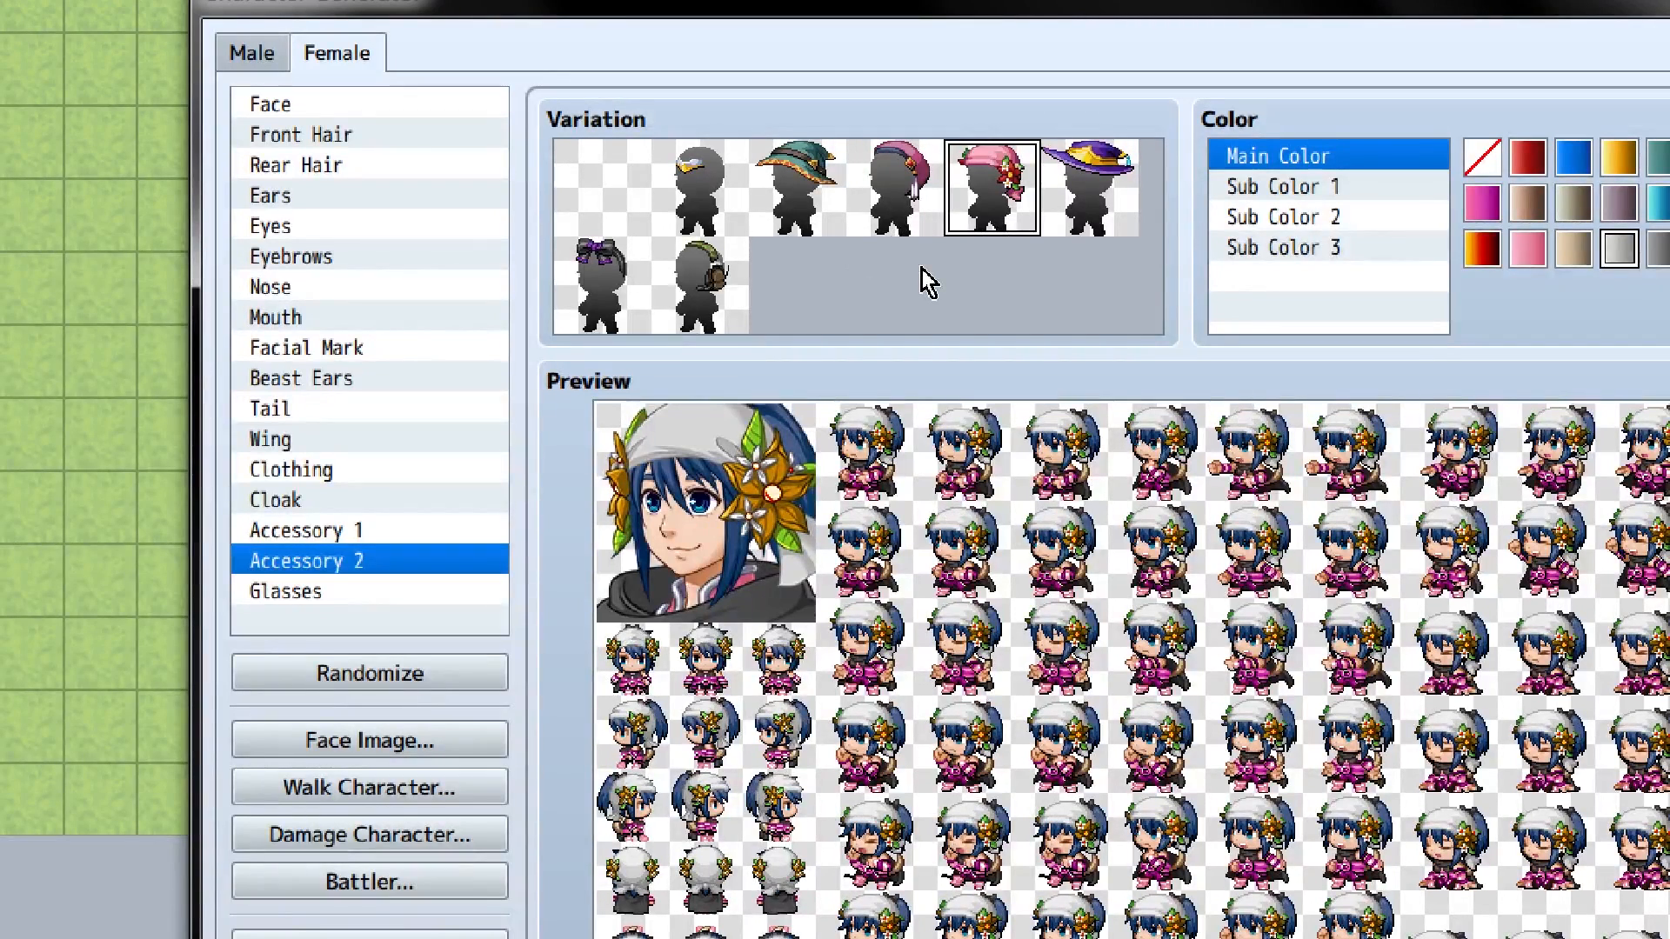
{"action": "key", "text": "Right"}
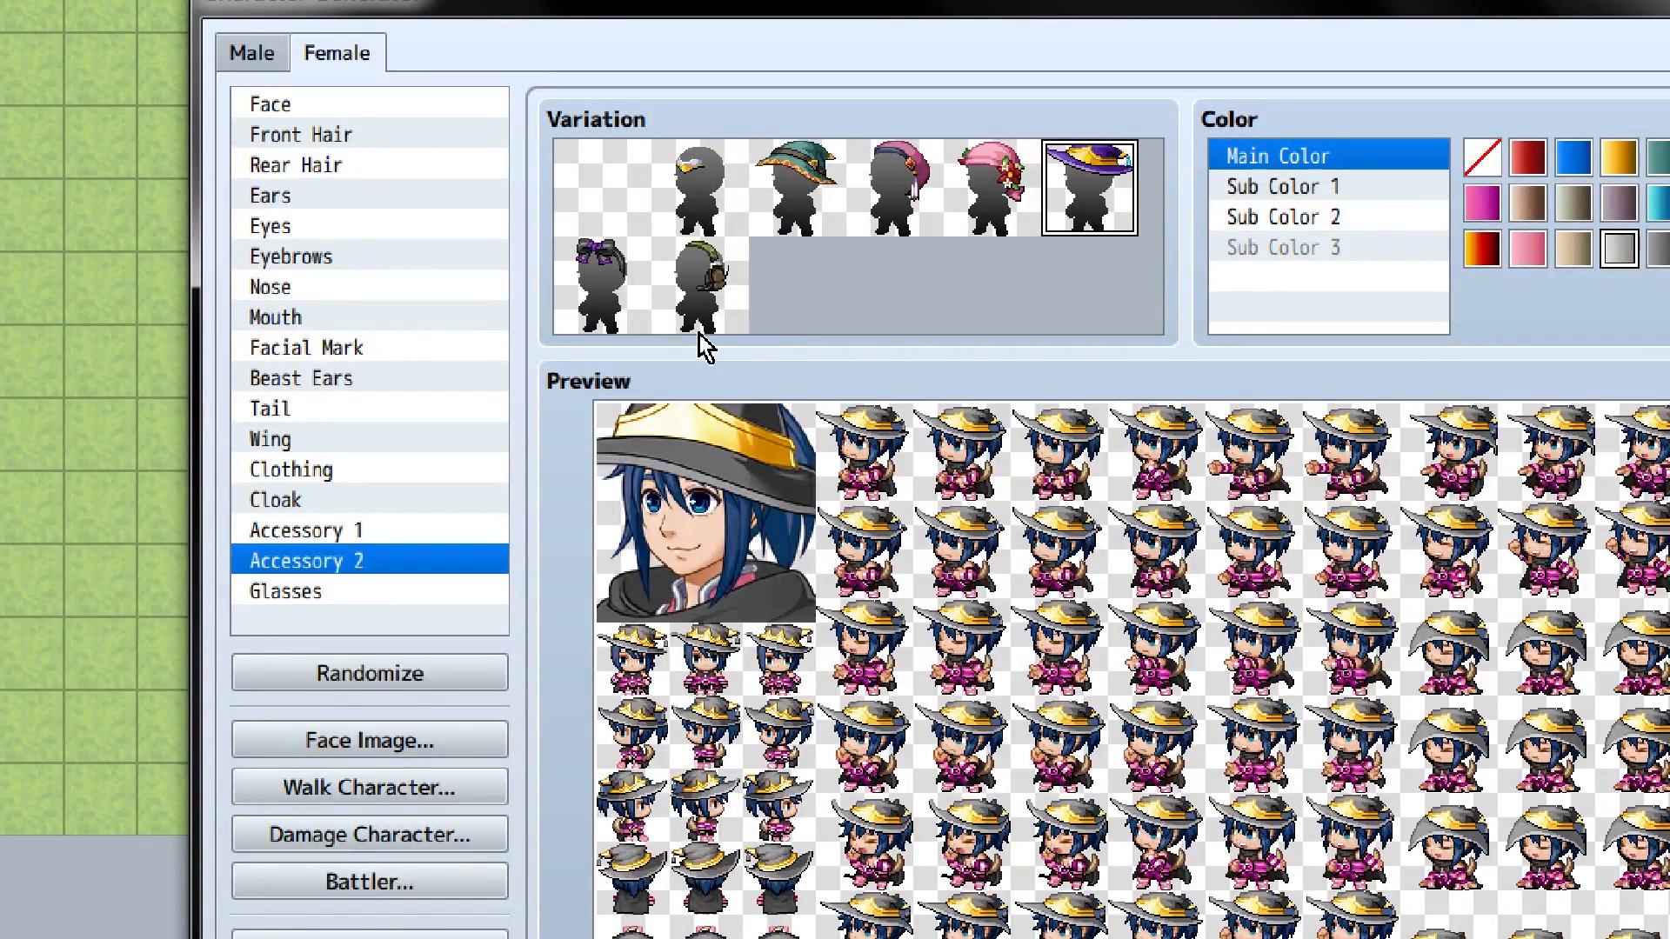
{"action": "key", "text": "Right"}
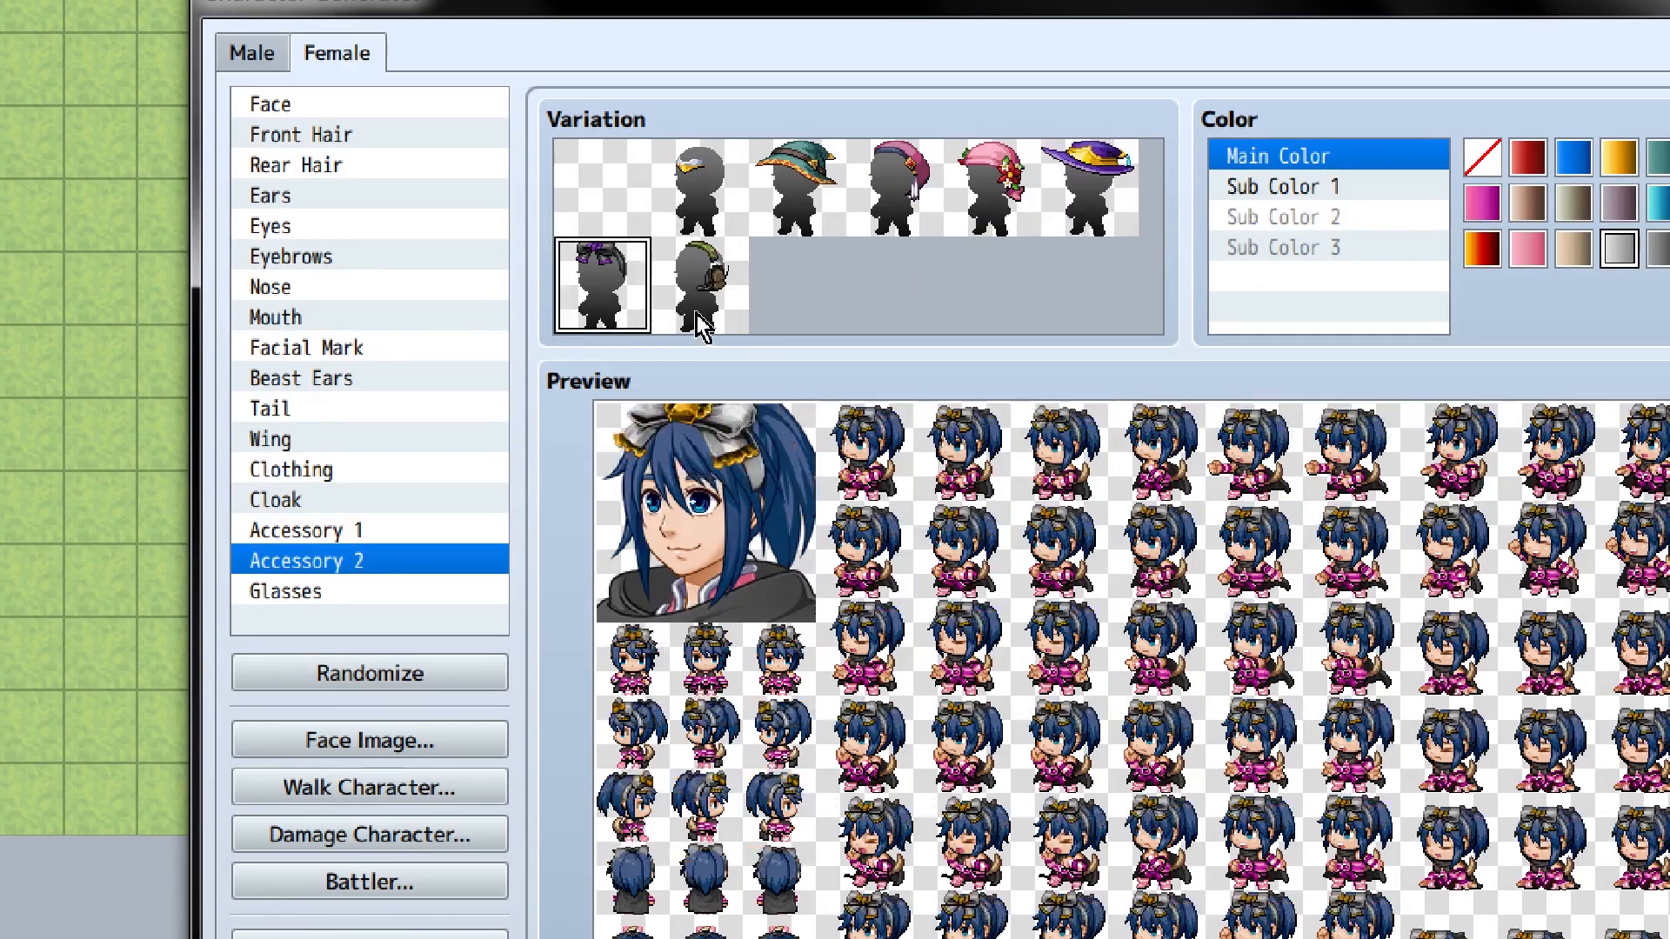
{"action": "left_click", "coordinate": [701, 313]}
{"action": "left_click", "coordinate": [608, 314]}
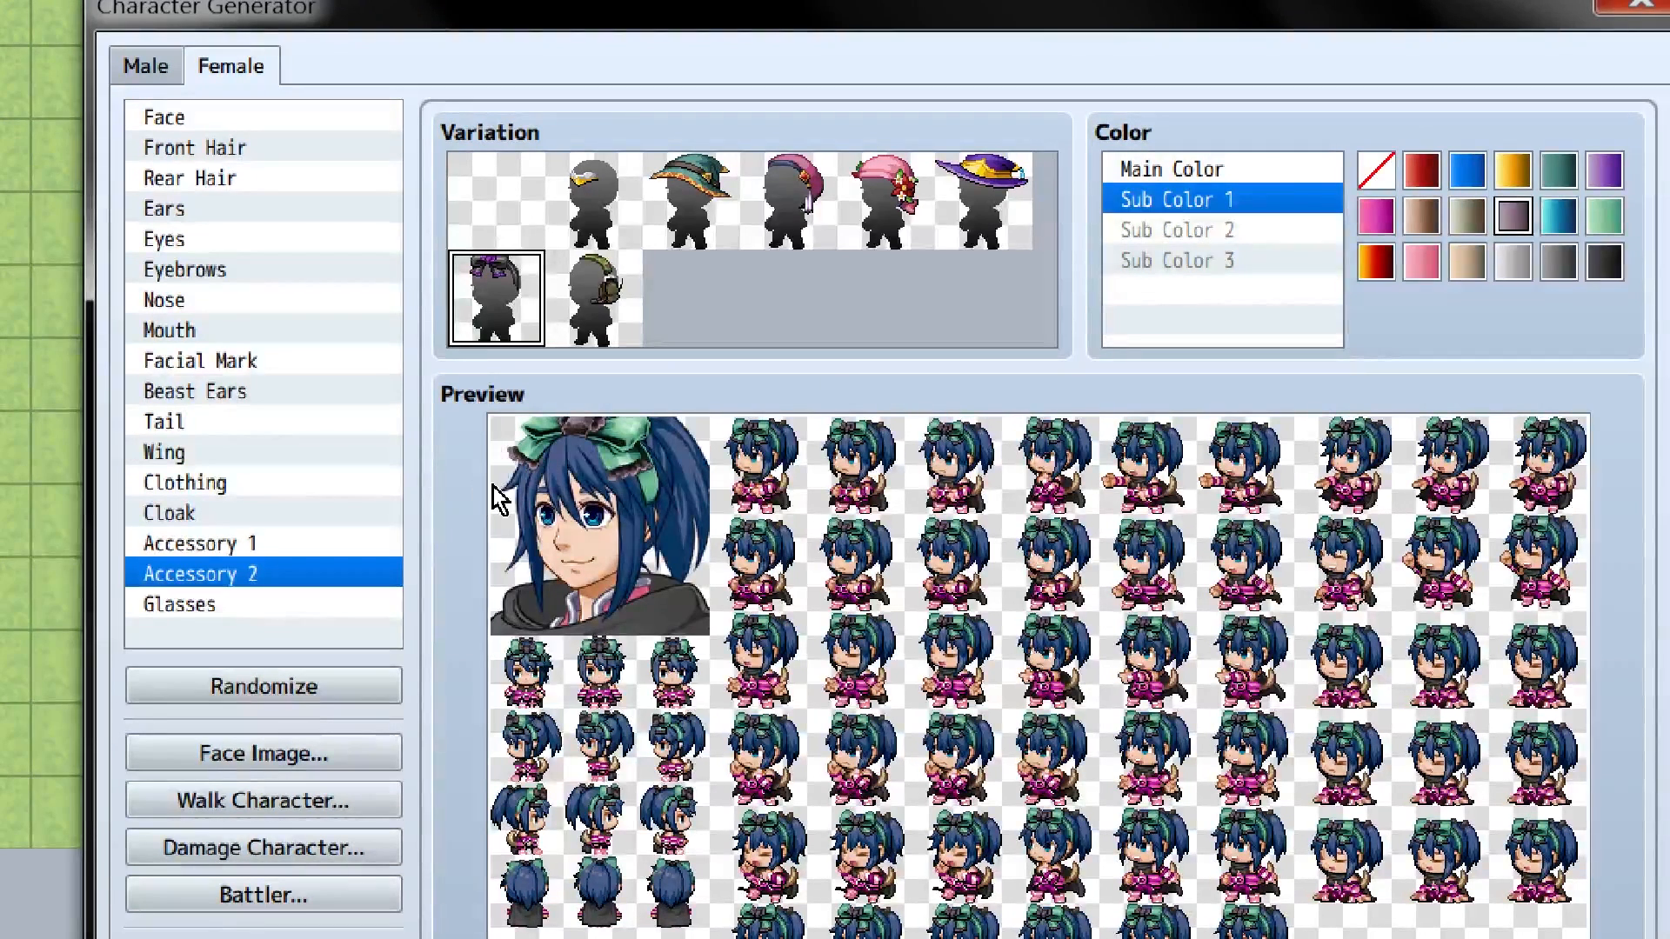
Step: Try sunglasses on the character, then pick the empty Glasses variation to remove them
{"action": "key", "text": "Down"}
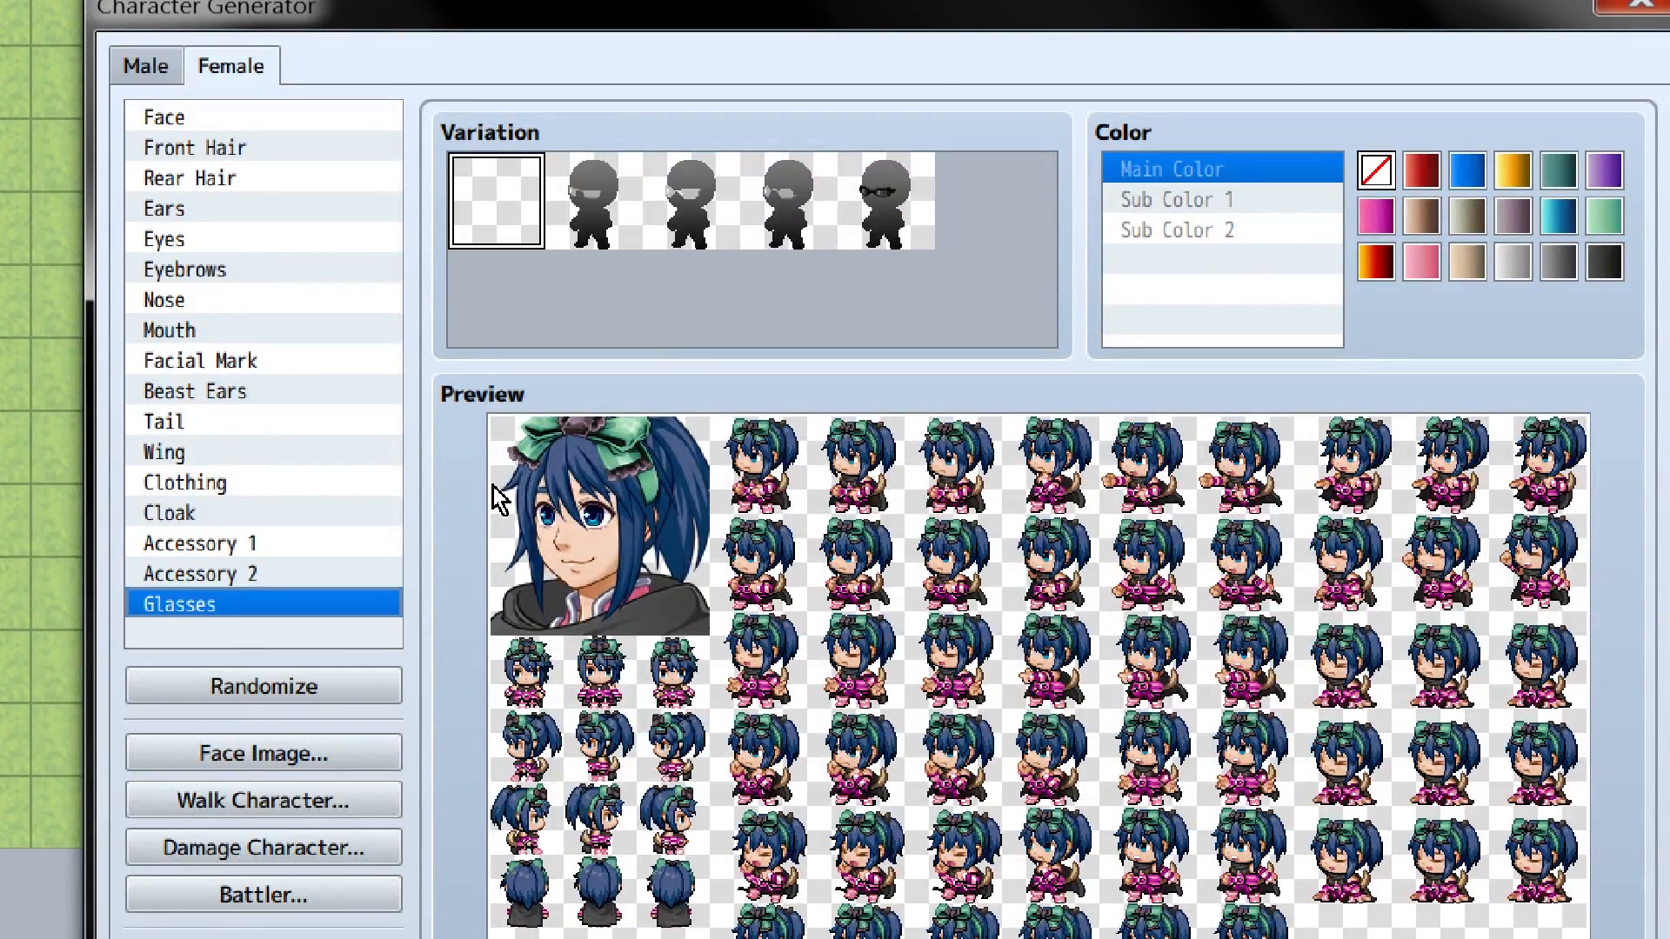
{"action": "key", "text": "Right"}
{"action": "key", "text": "Right"}
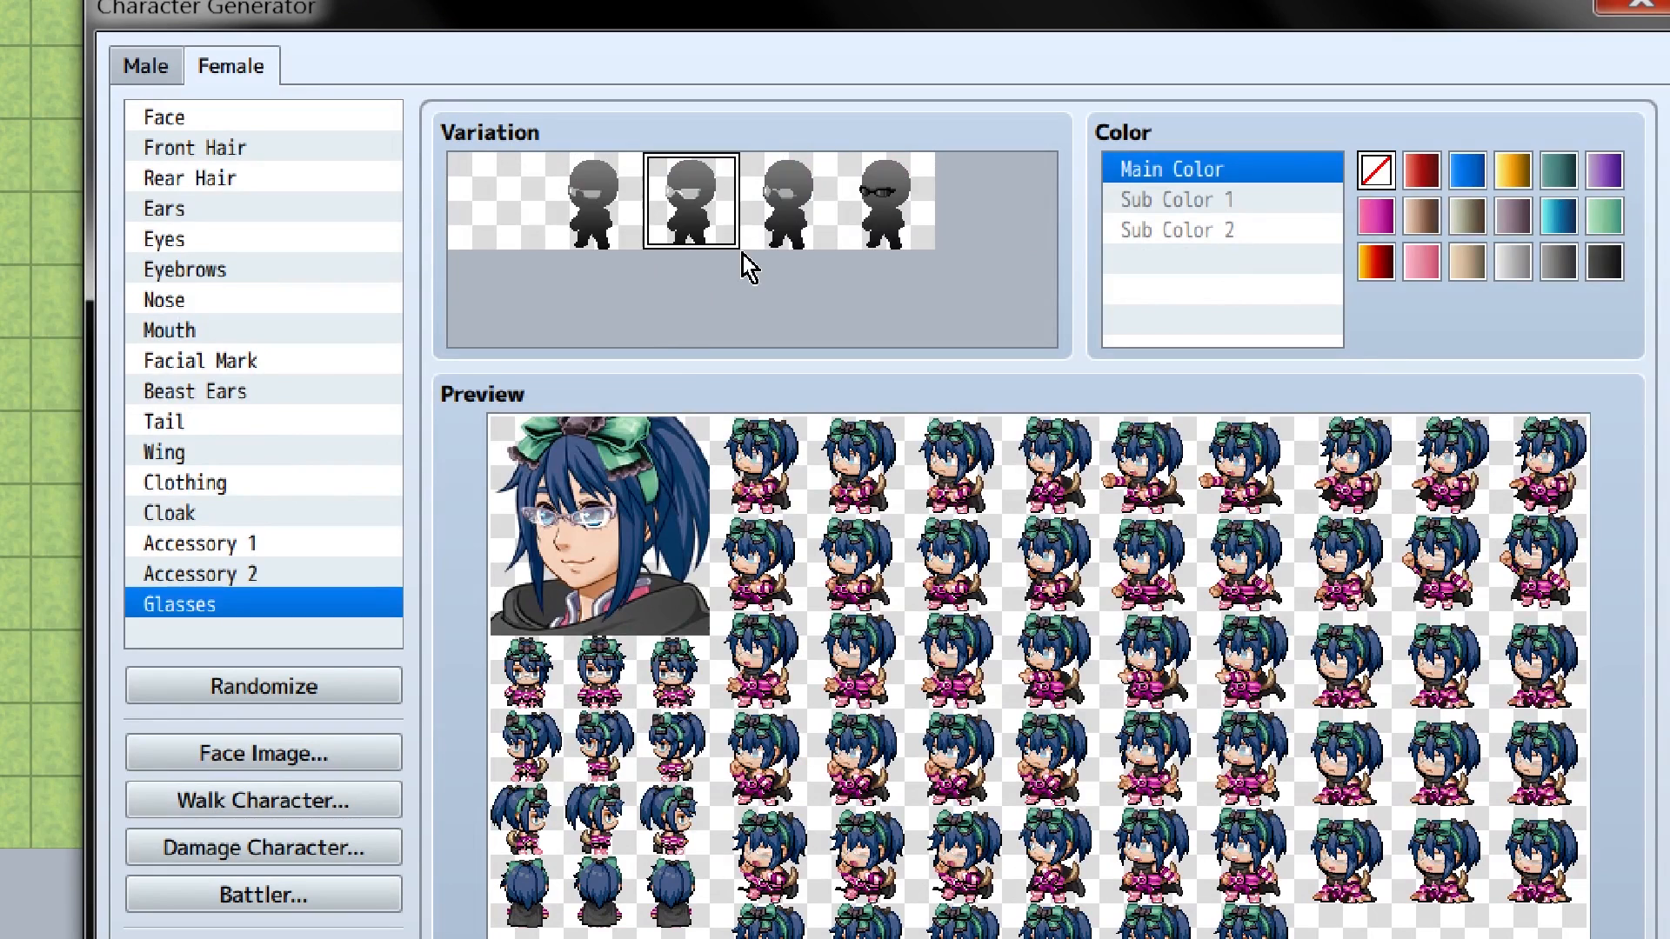
{"action": "key", "text": "Right"}
{"action": "key", "text": "Right"}
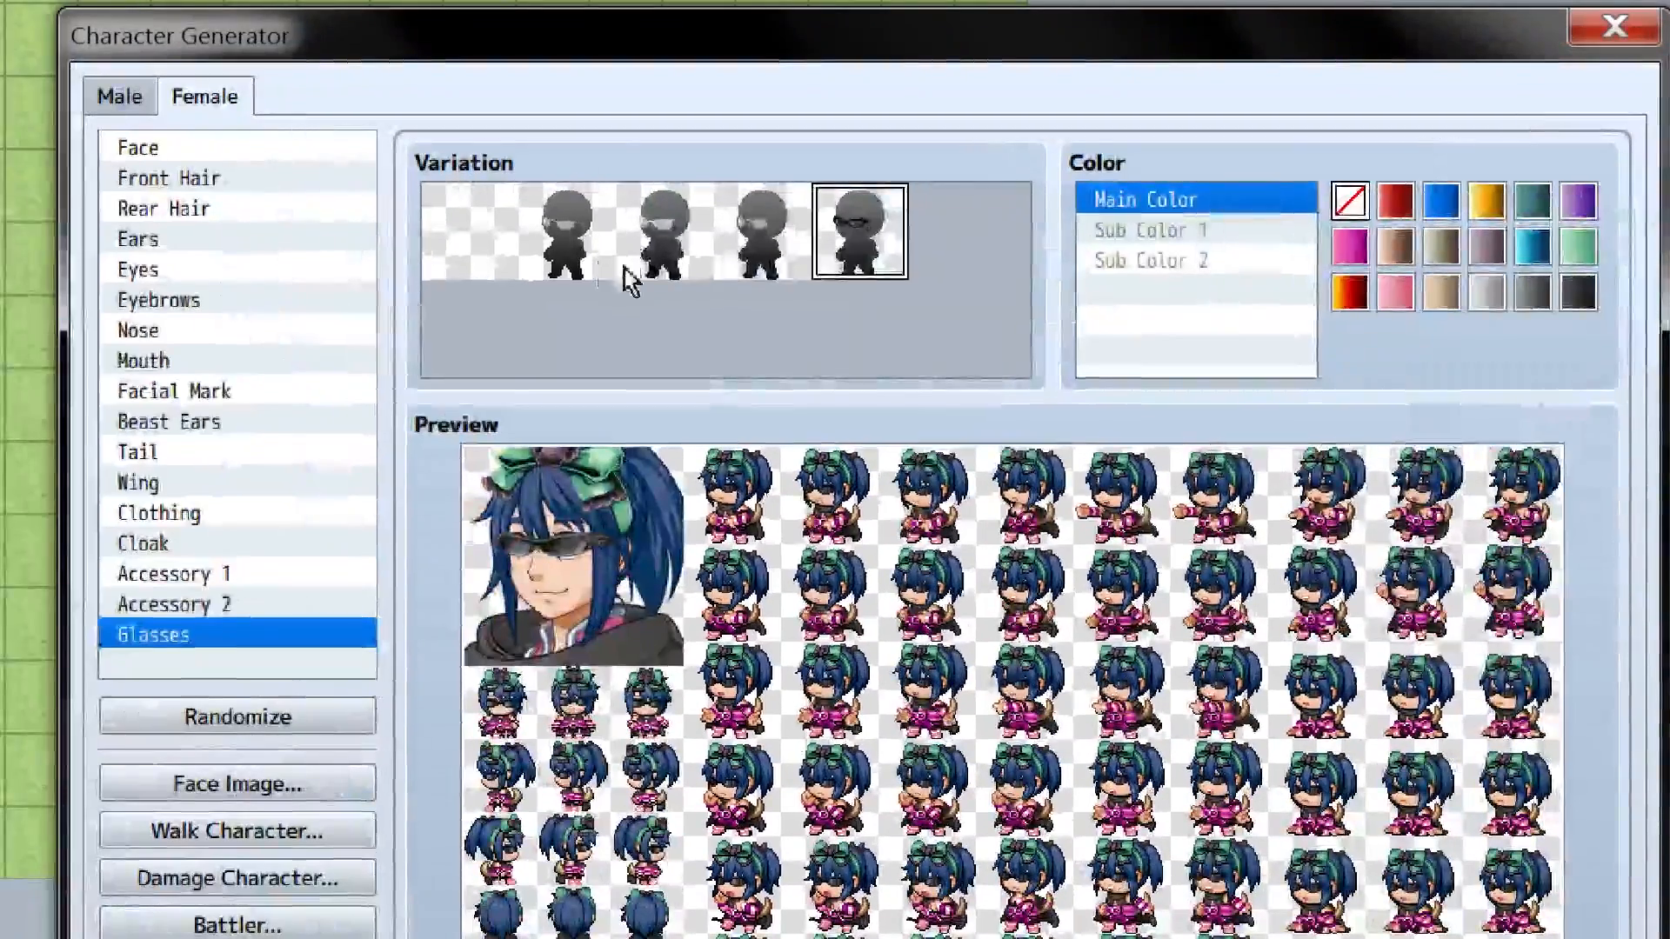
{"action": "left_click", "coordinate": [477, 235]}
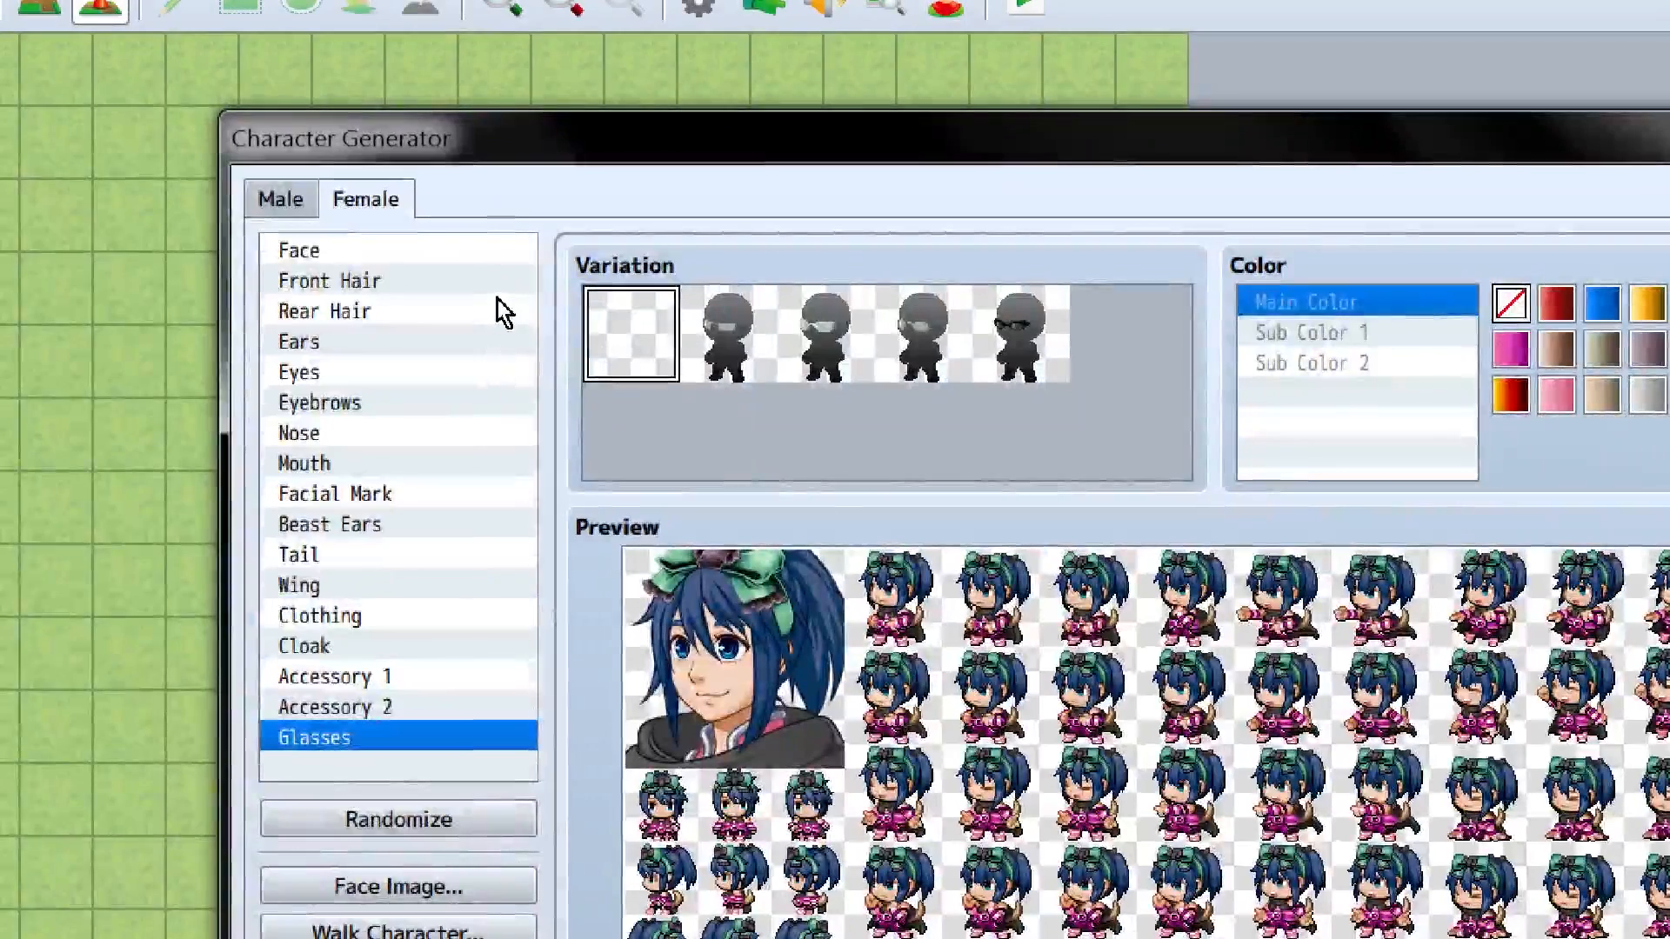
{"action": "left_click", "coordinate": [498, 299]}
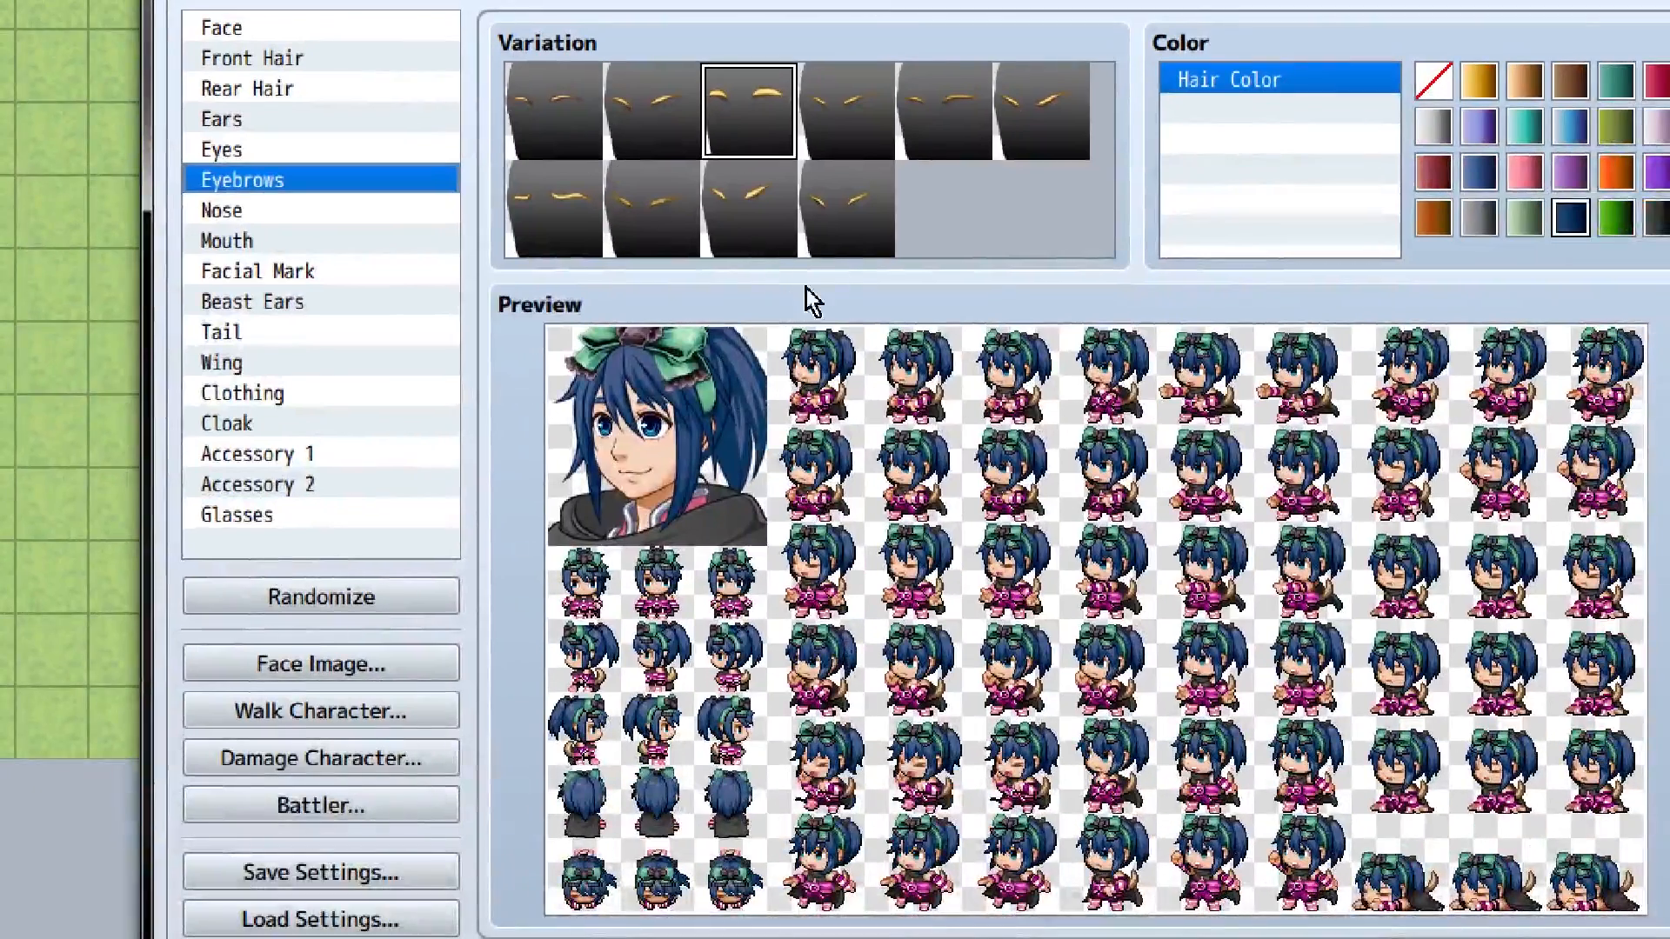
Step: Step through the eyebrow variations and settle on the second brow style
{"action": "key", "text": "Right"}
{"action": "key", "text": "Right"}
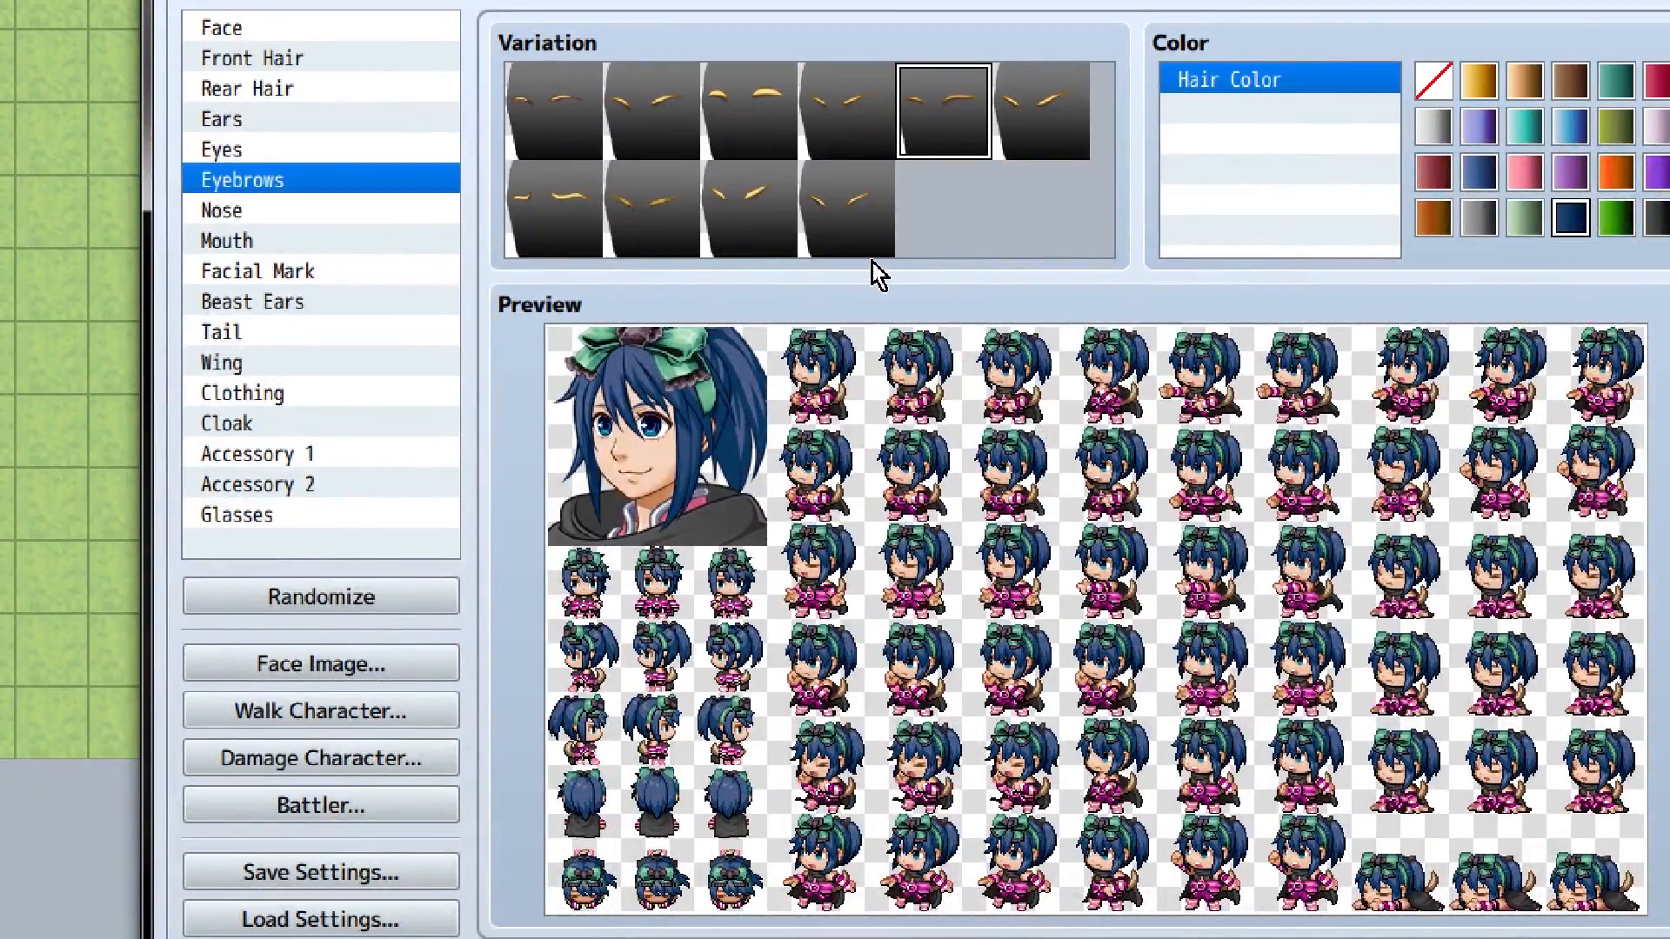
{"action": "key", "text": "Right"}
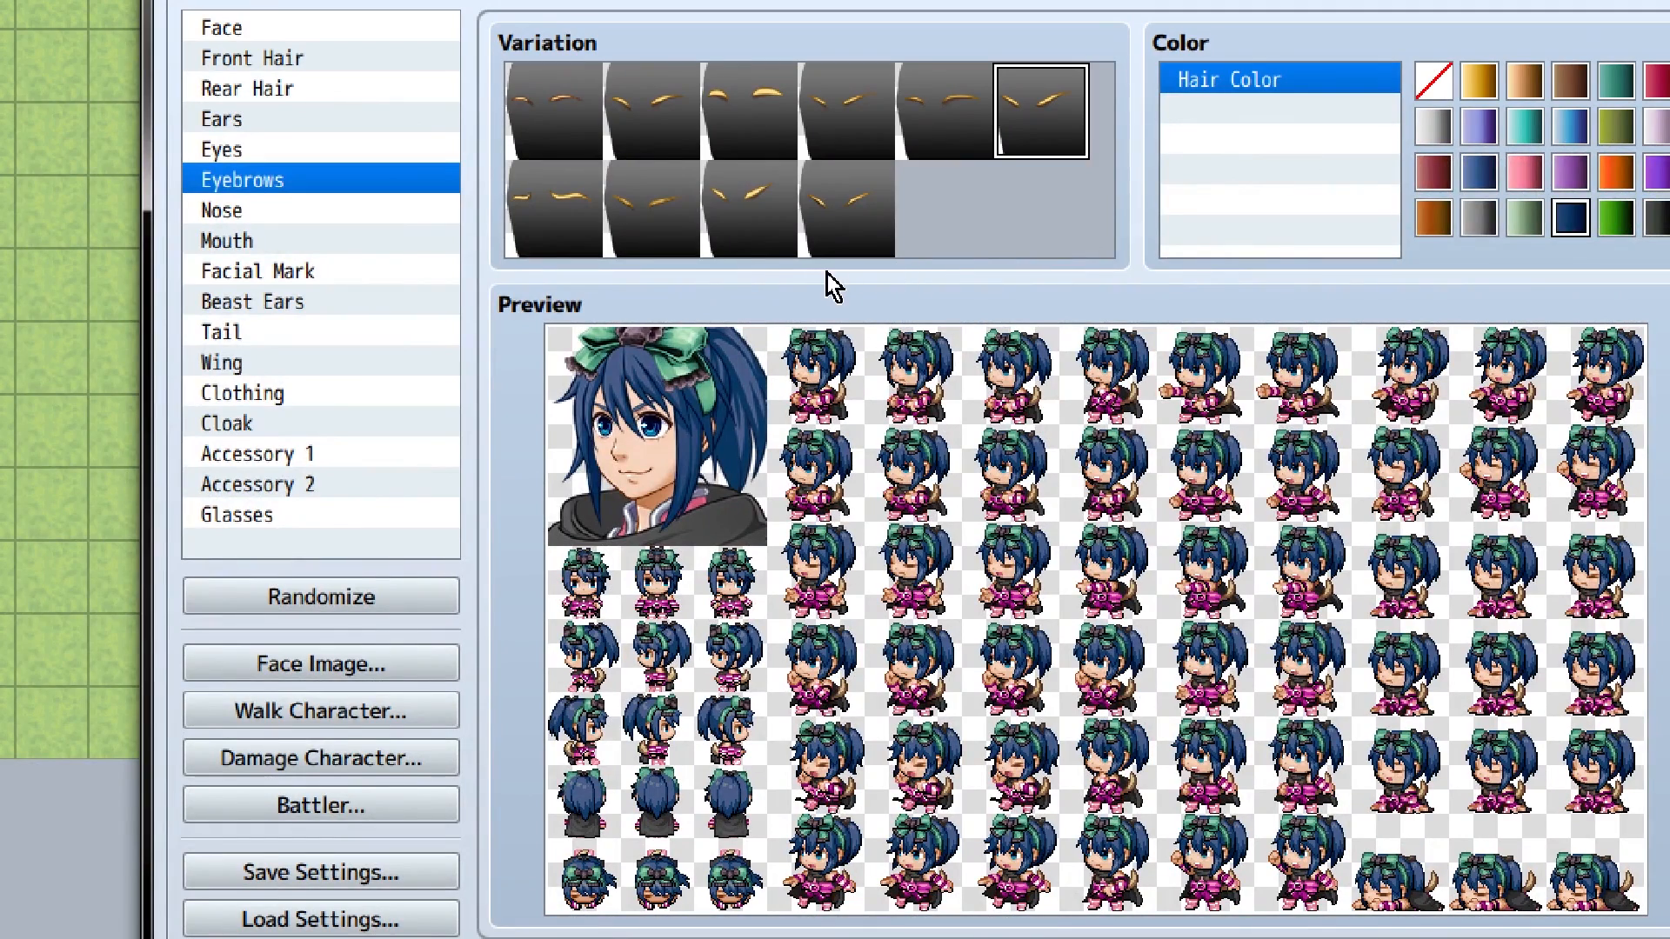
{"action": "key", "text": "Left"}
{"action": "key", "text": "Left"}
{"action": "key", "text": "Left"}
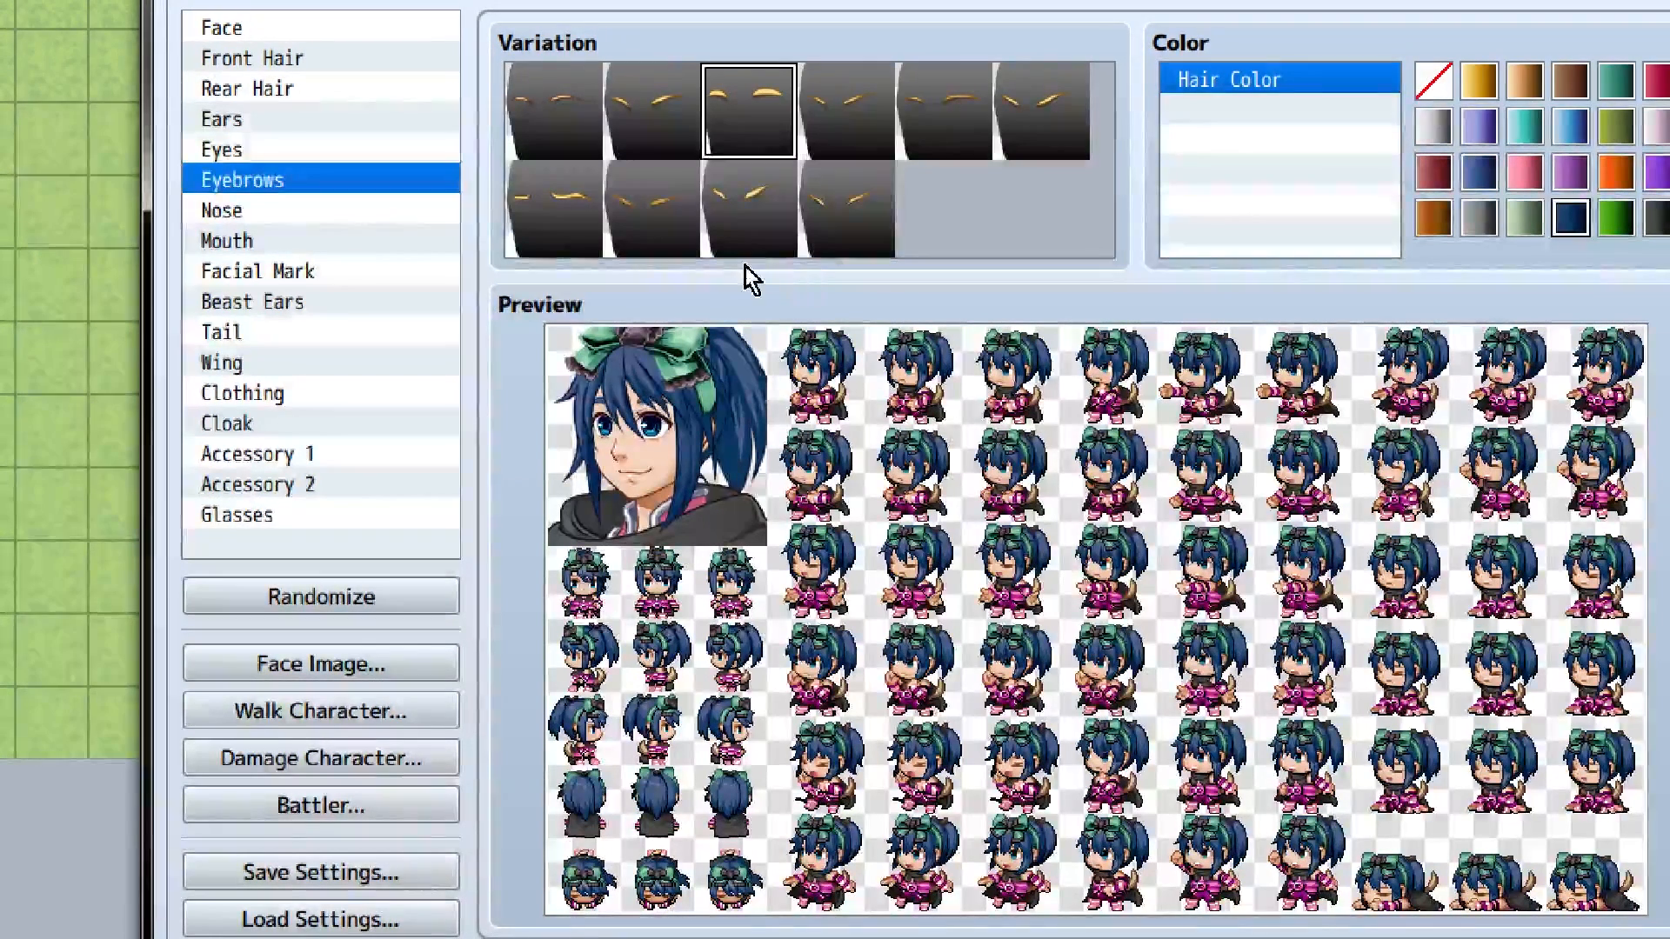
{"action": "key", "text": "Down"}
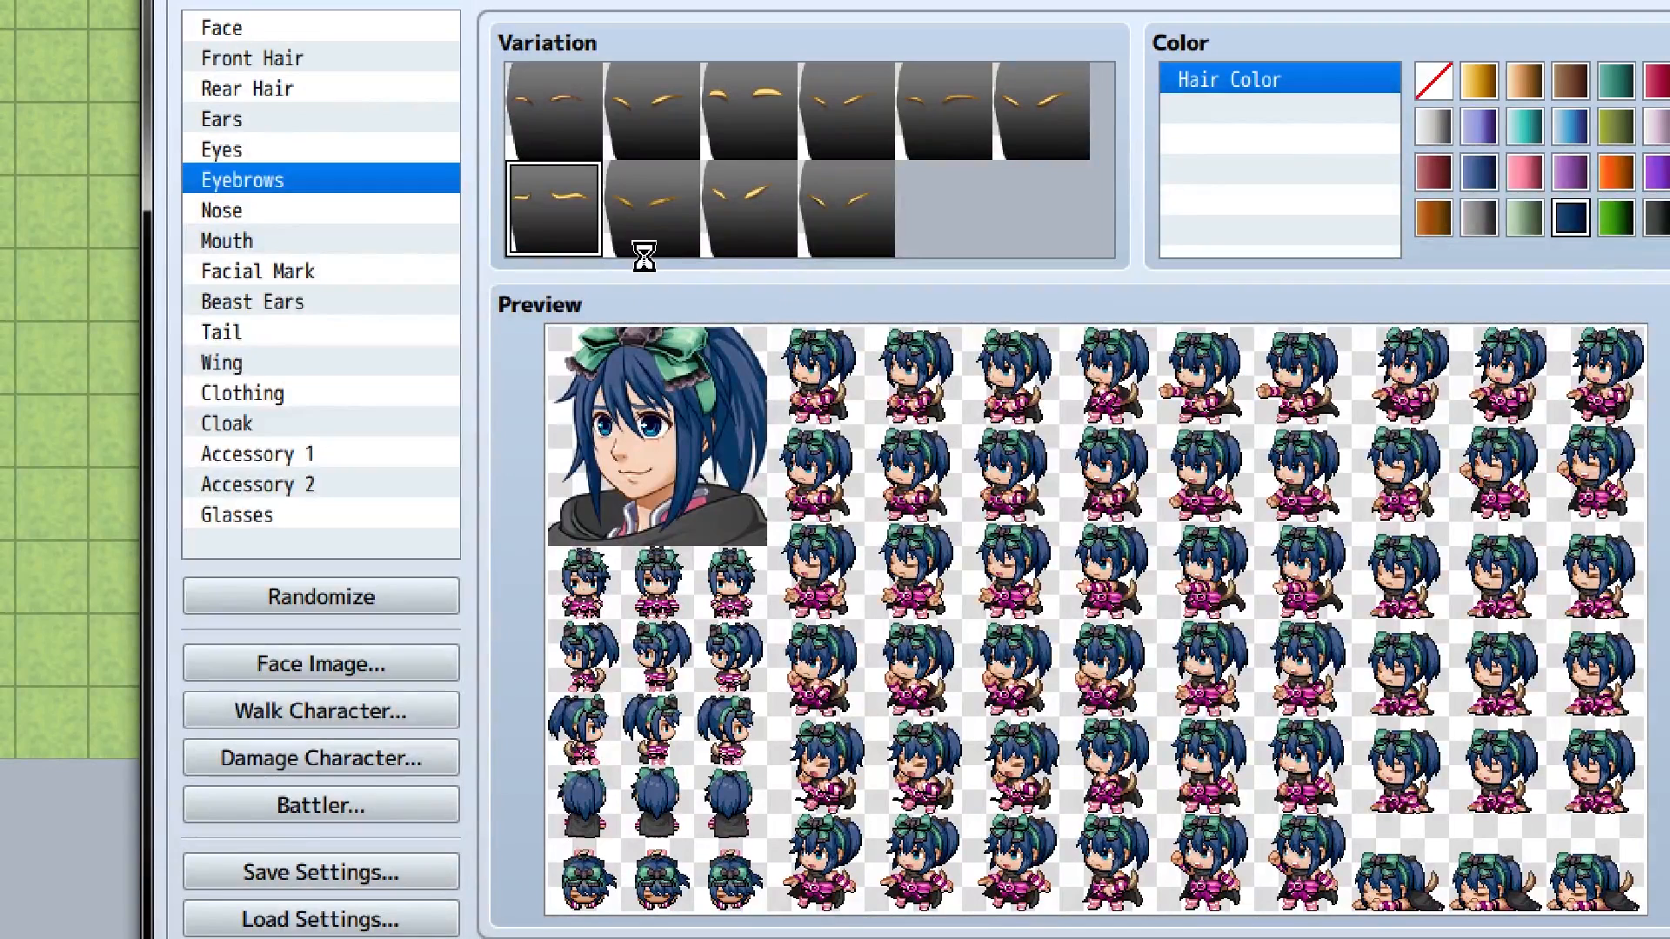
{"action": "key", "text": "Up"}
{"action": "key", "text": "Right"}
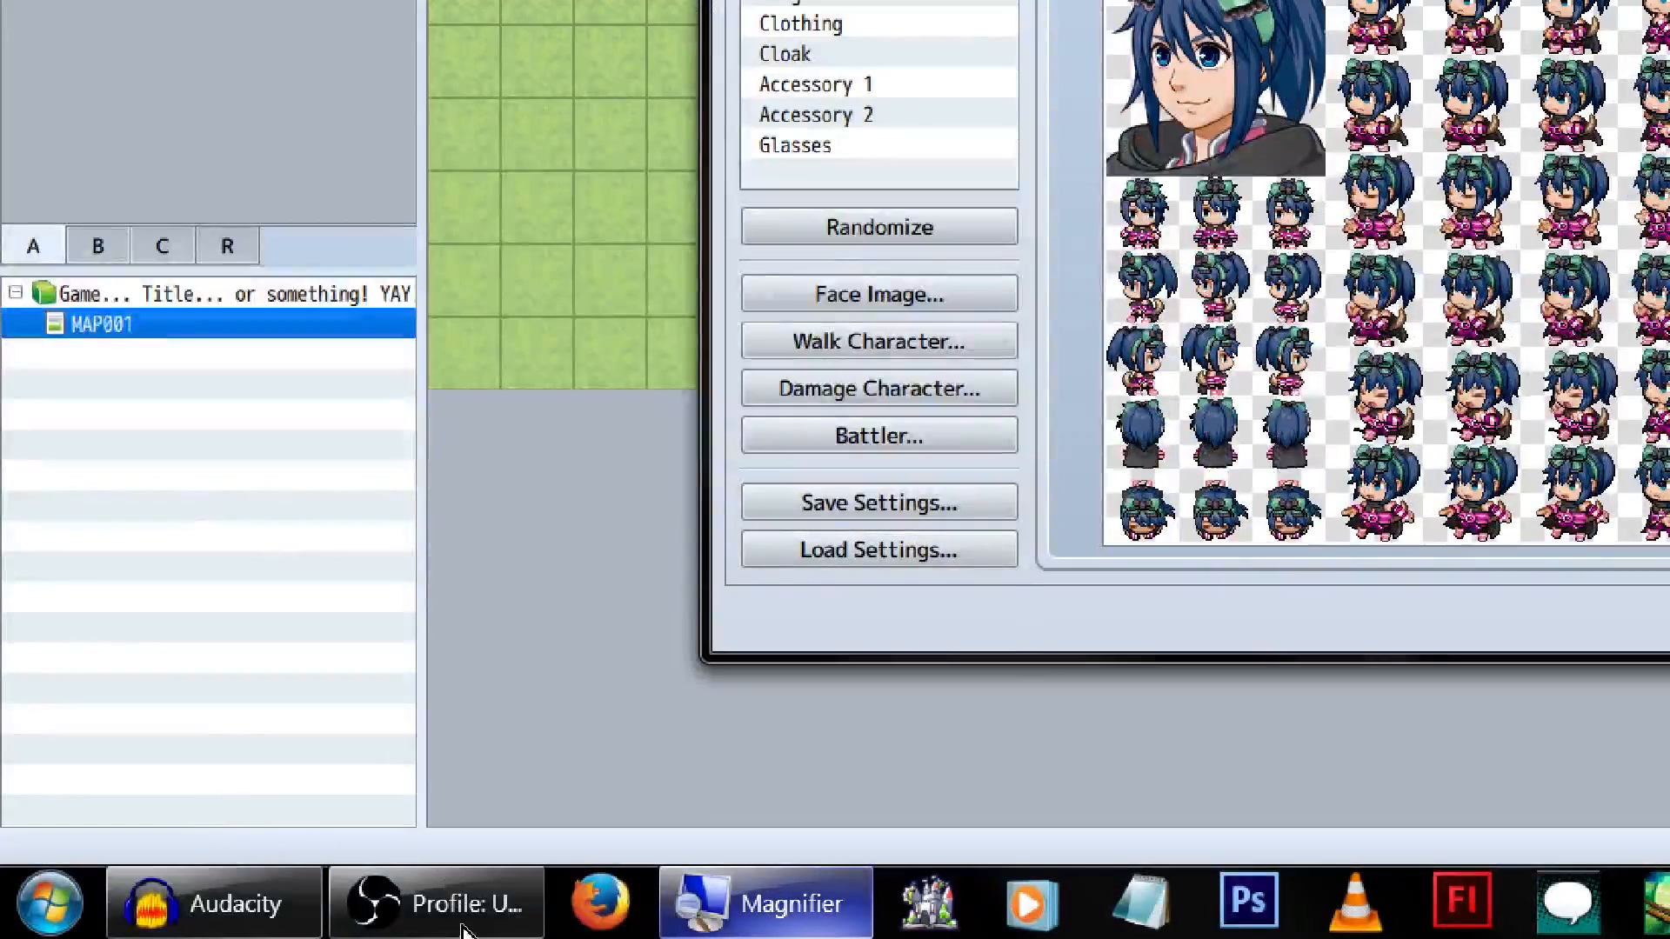
Step: Close the screen magnifier from its taskbar window options
{"action": "right_click", "coordinate": [763, 903]}
{"action": "left_click", "coordinate": [588, 806]}
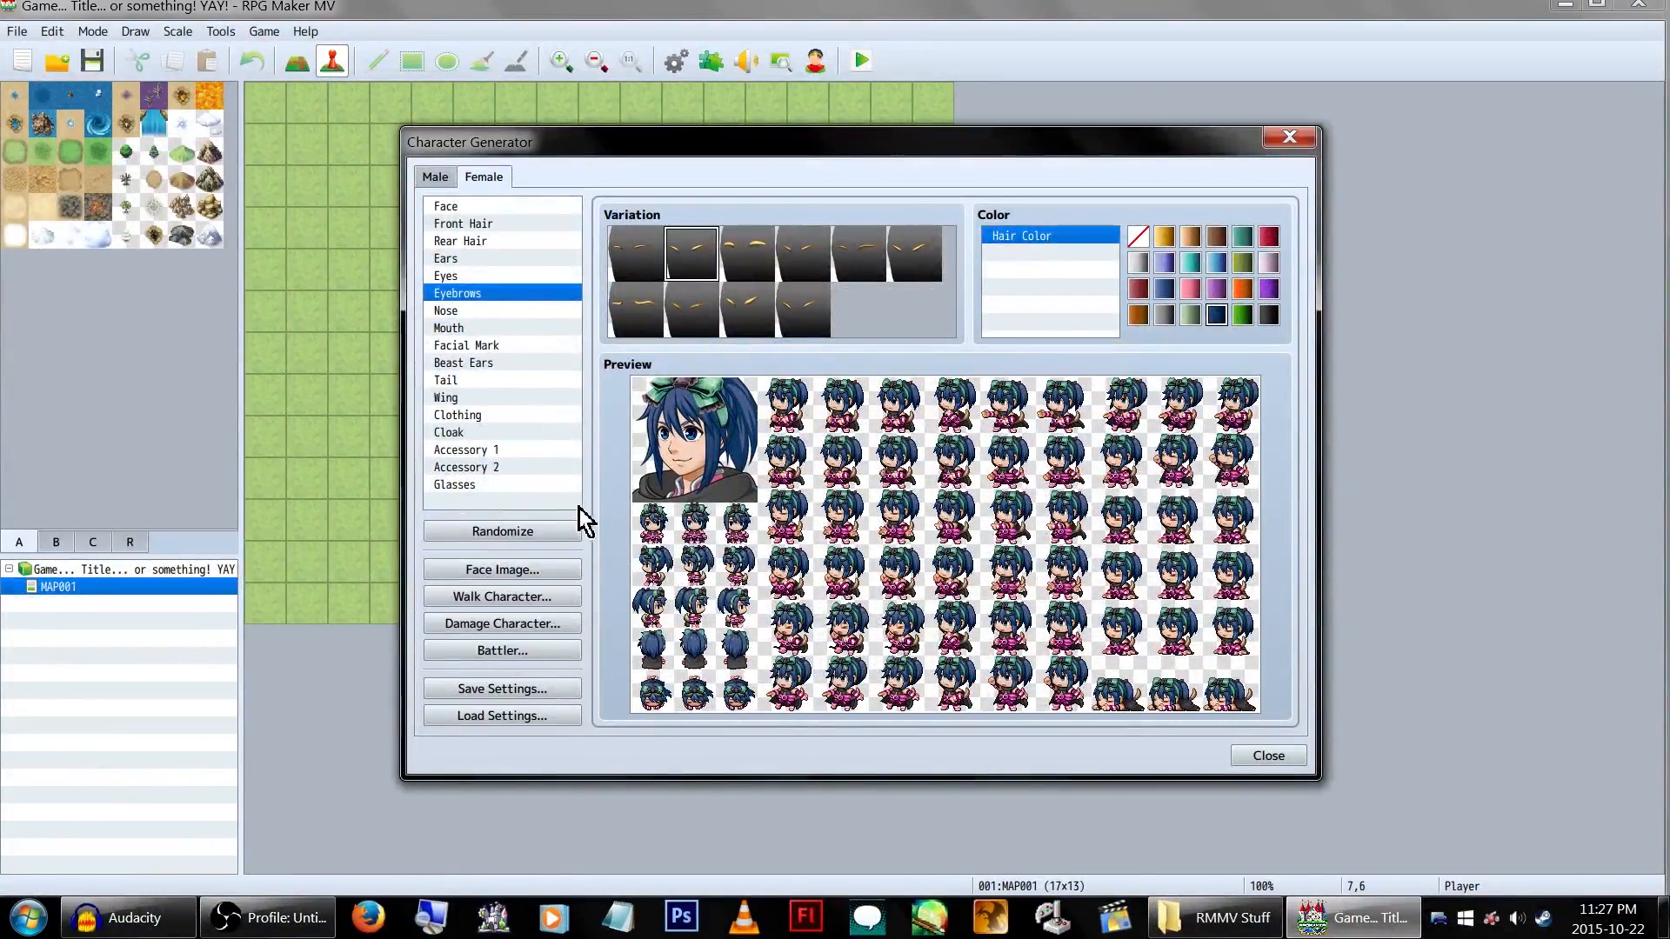
Step: Export the face image as GM Characters-1 into the project's faces folder
{"action": "left_click", "coordinate": [547, 572]}
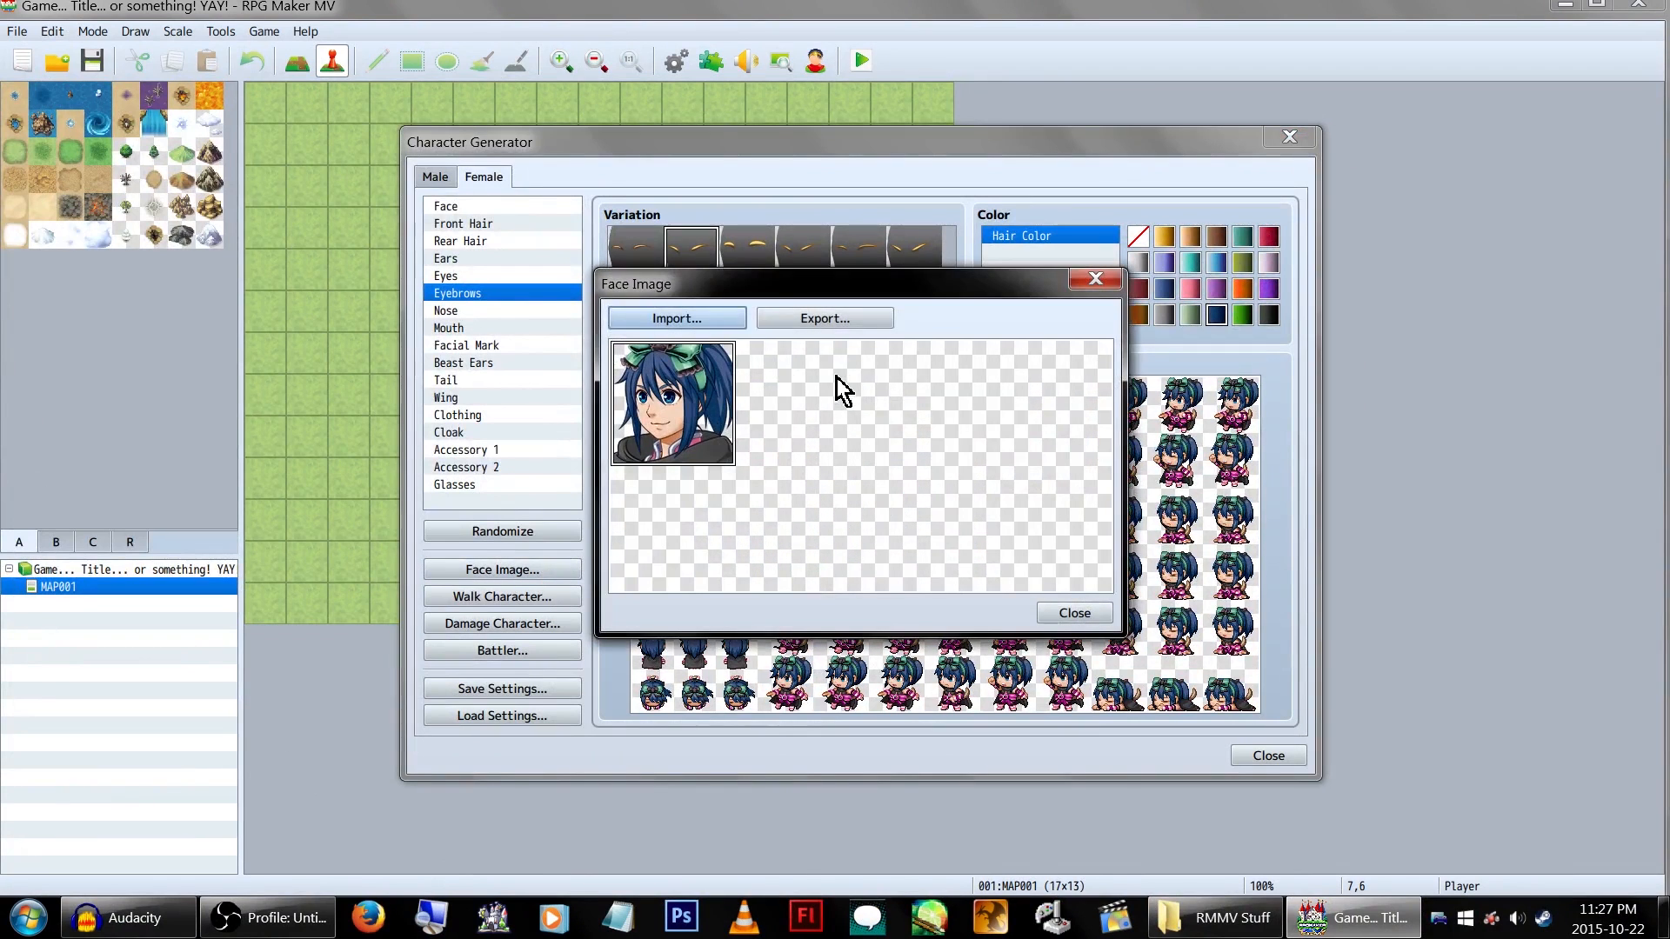
{"action": "left_click", "coordinate": [825, 318]}
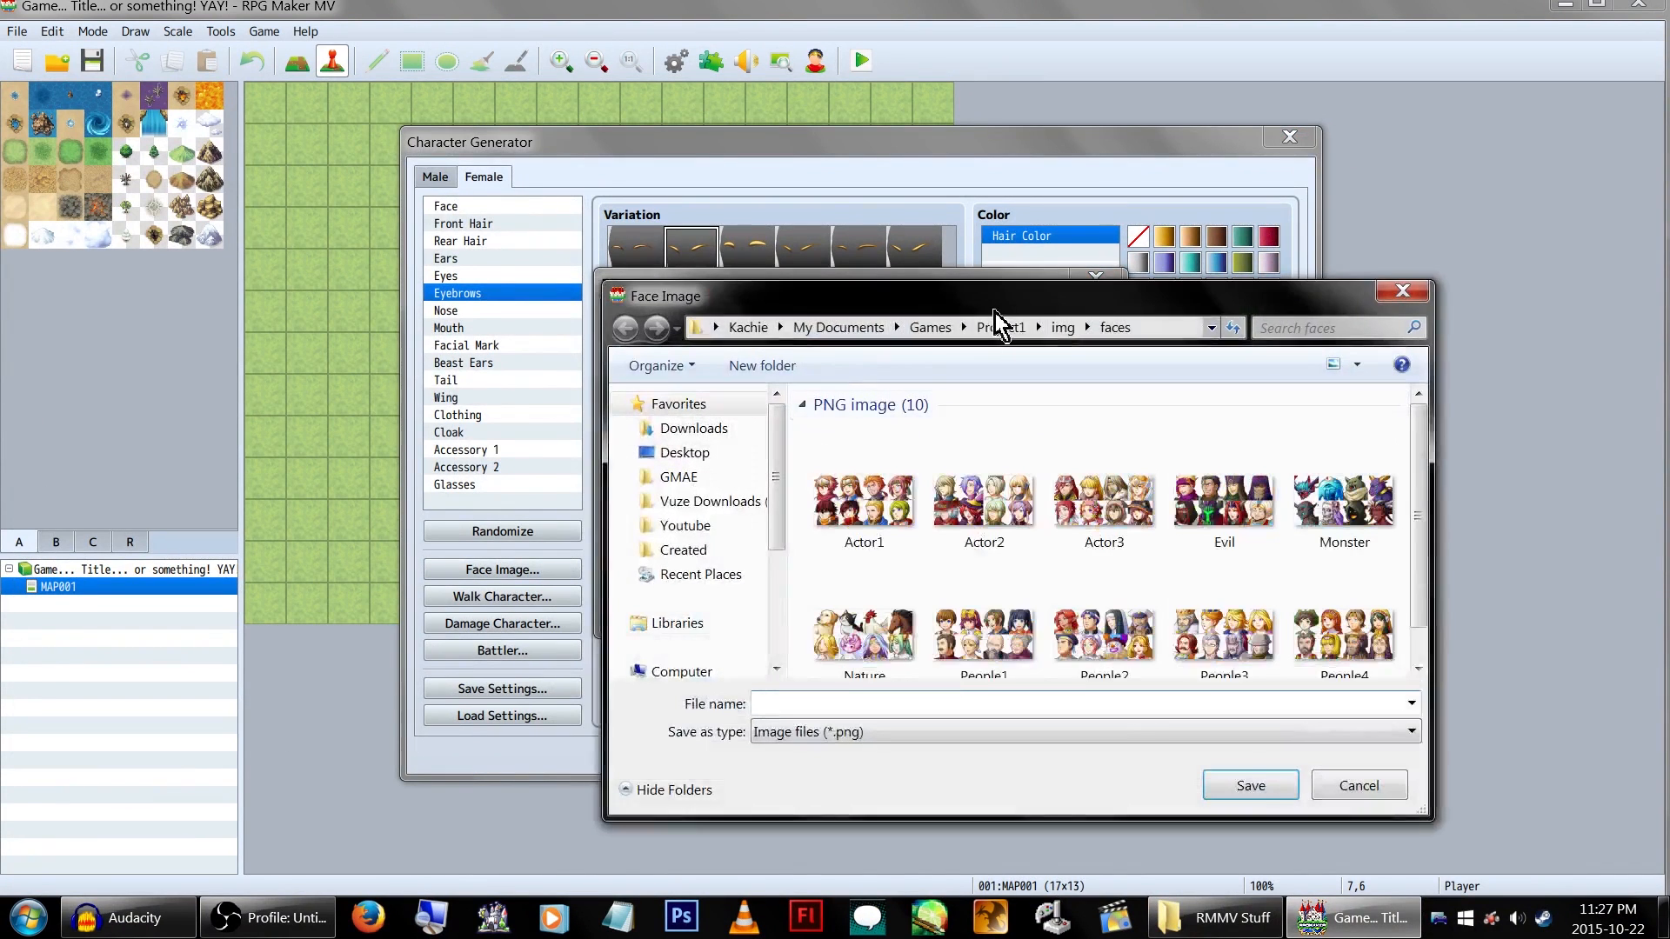
{"action": "left_click_drag", "start_coordinate": [994, 303], "coordinate": [848, 240]}
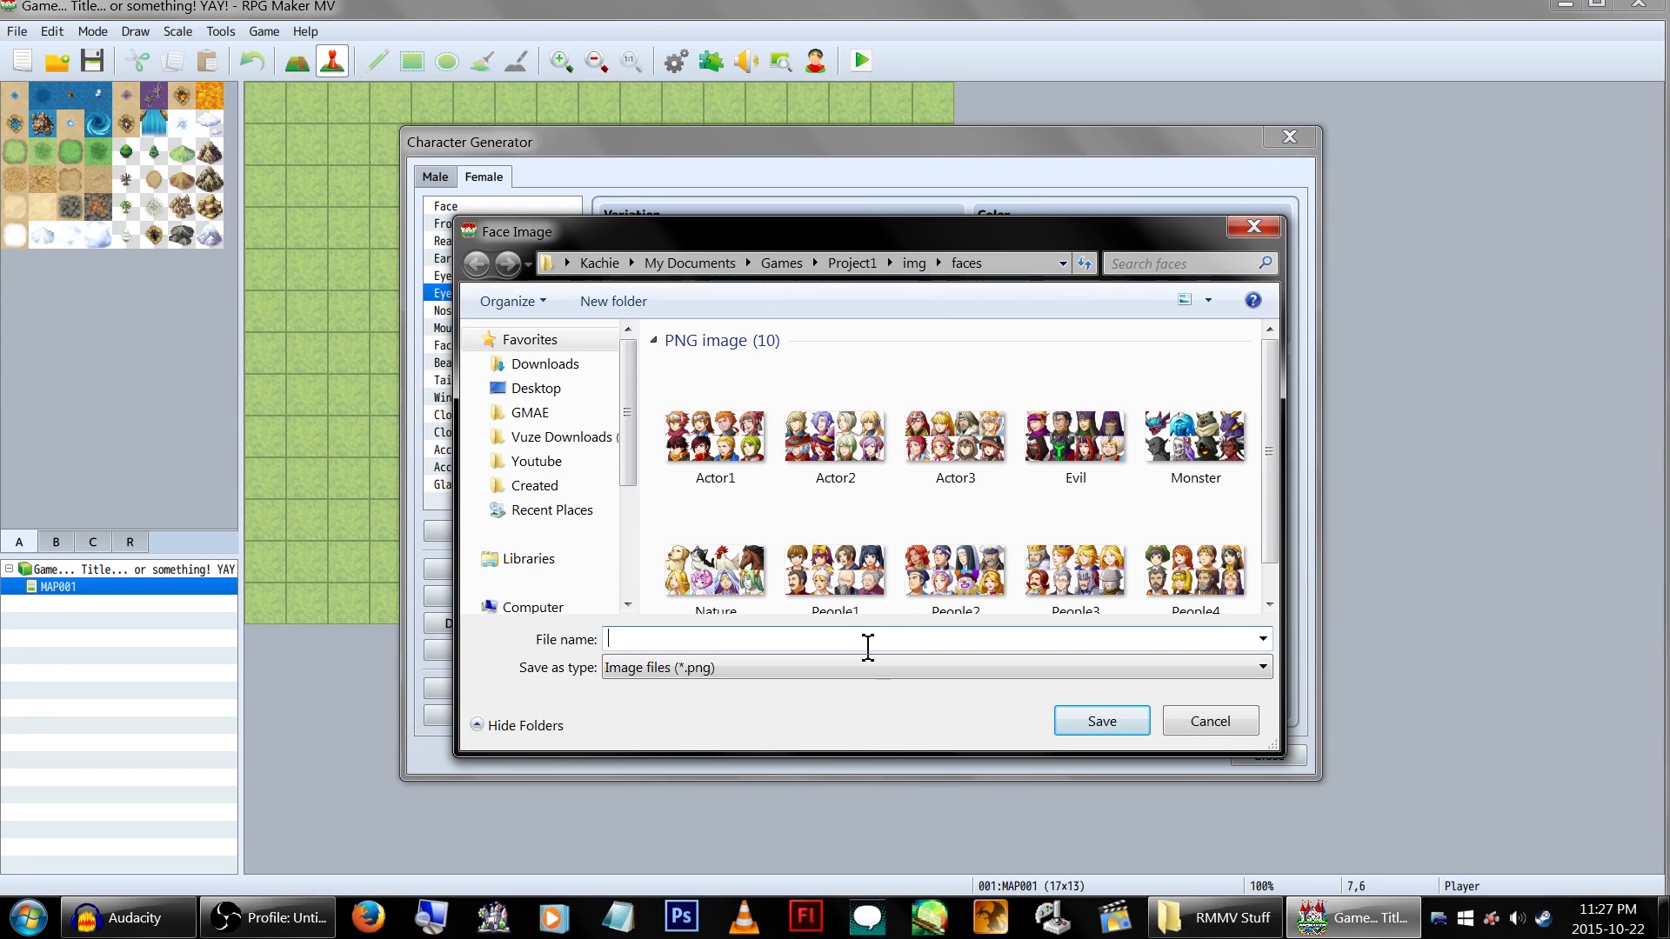
{"action": "type", "text": "GM"}
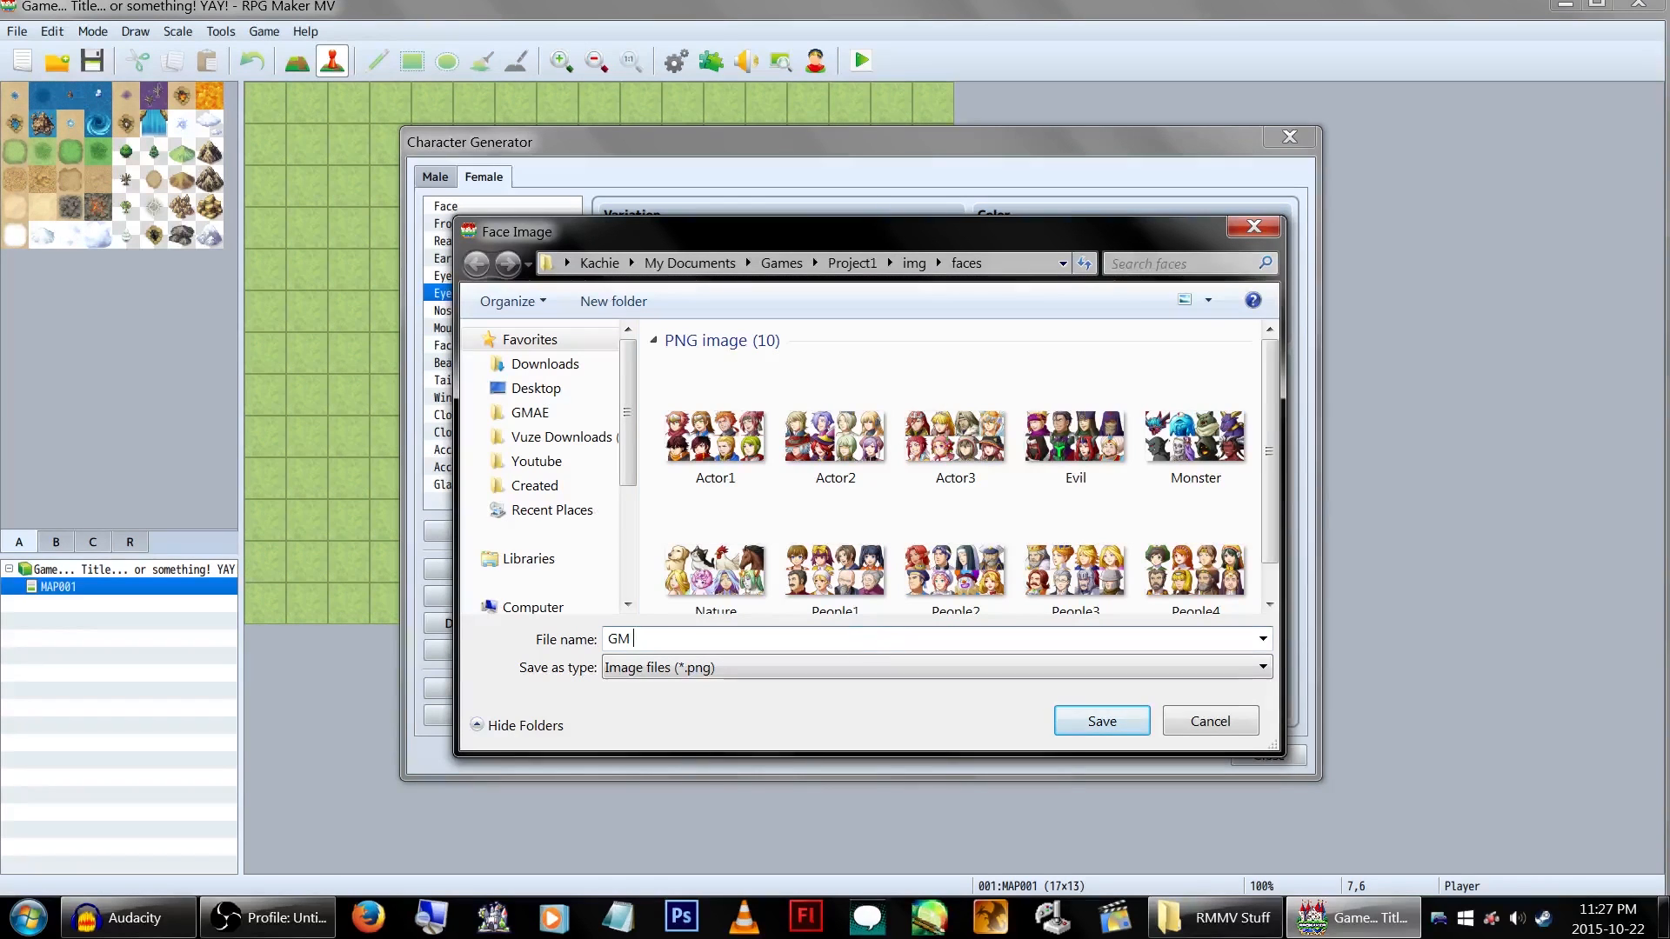
{"action": "type", "text": "haracters-1"}
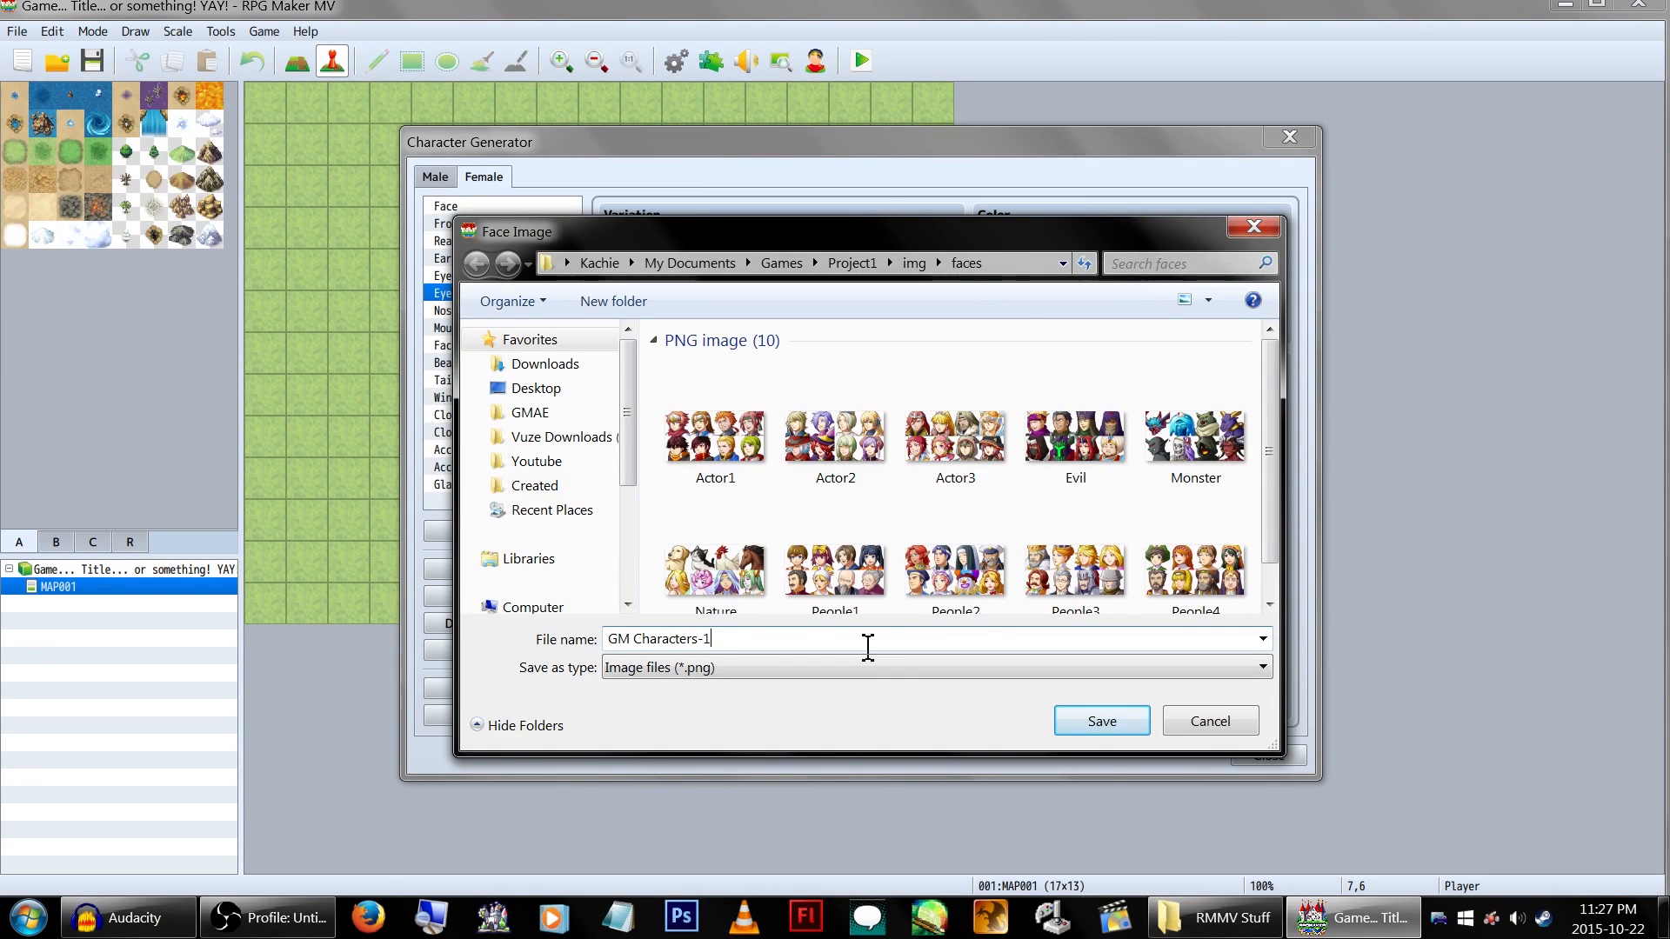
{"action": "key", "text": "Return"}
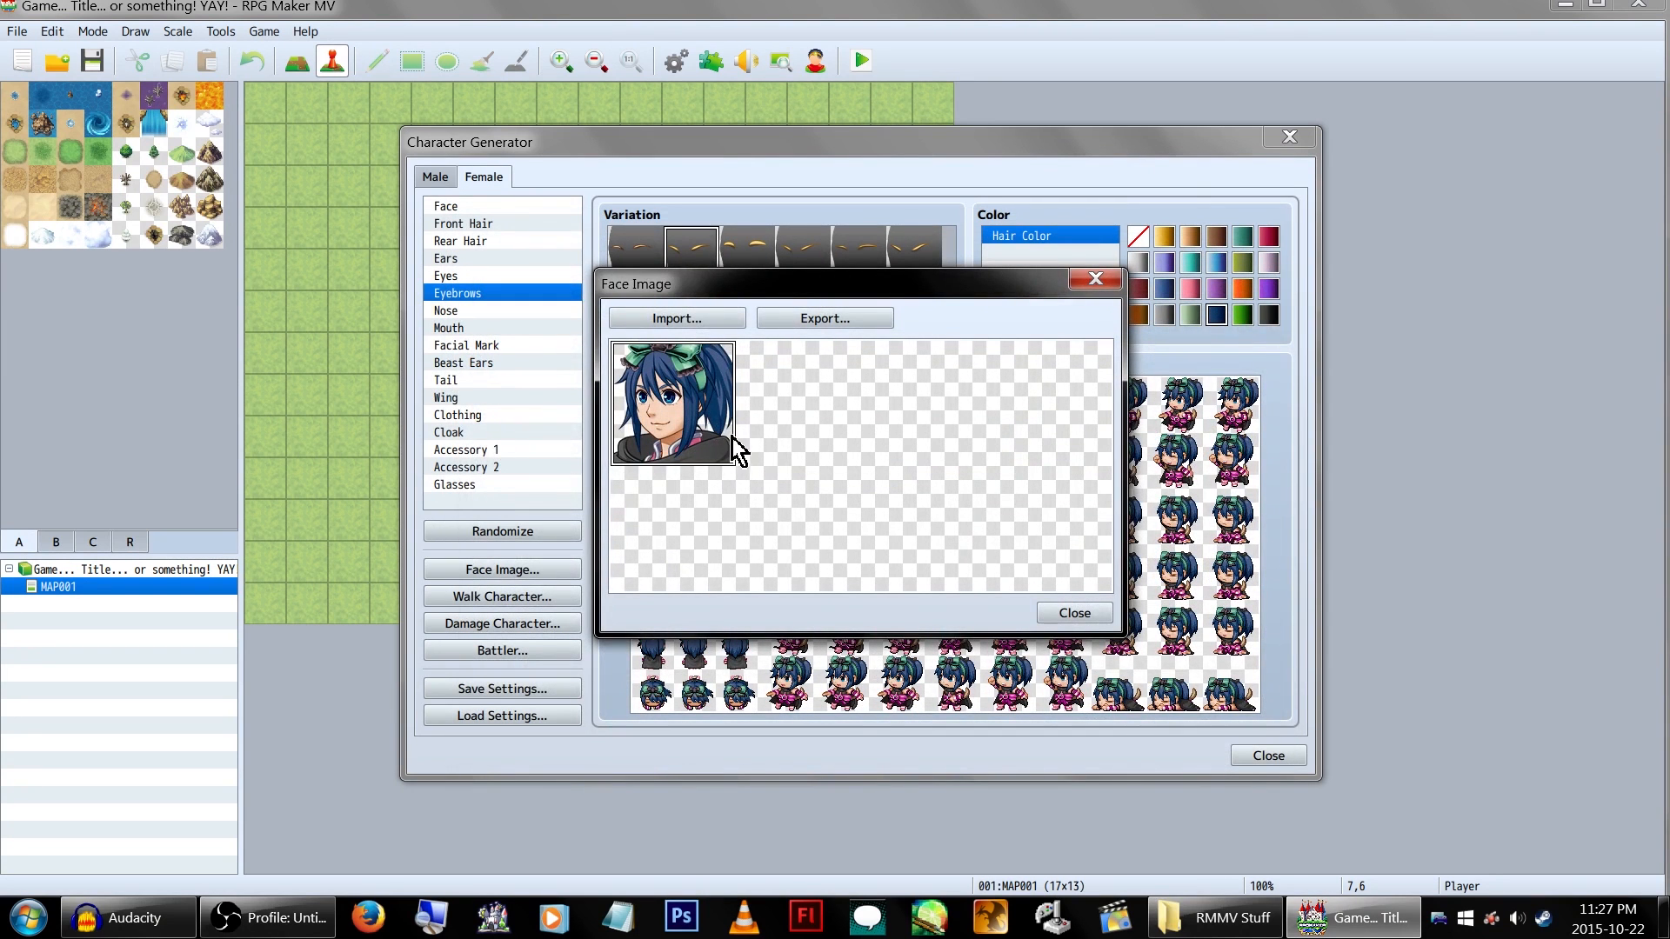
Step: Import the saved GM Characters-1 face sheet and place the face into its third slot
{"action": "left_click", "coordinate": [724, 327]}
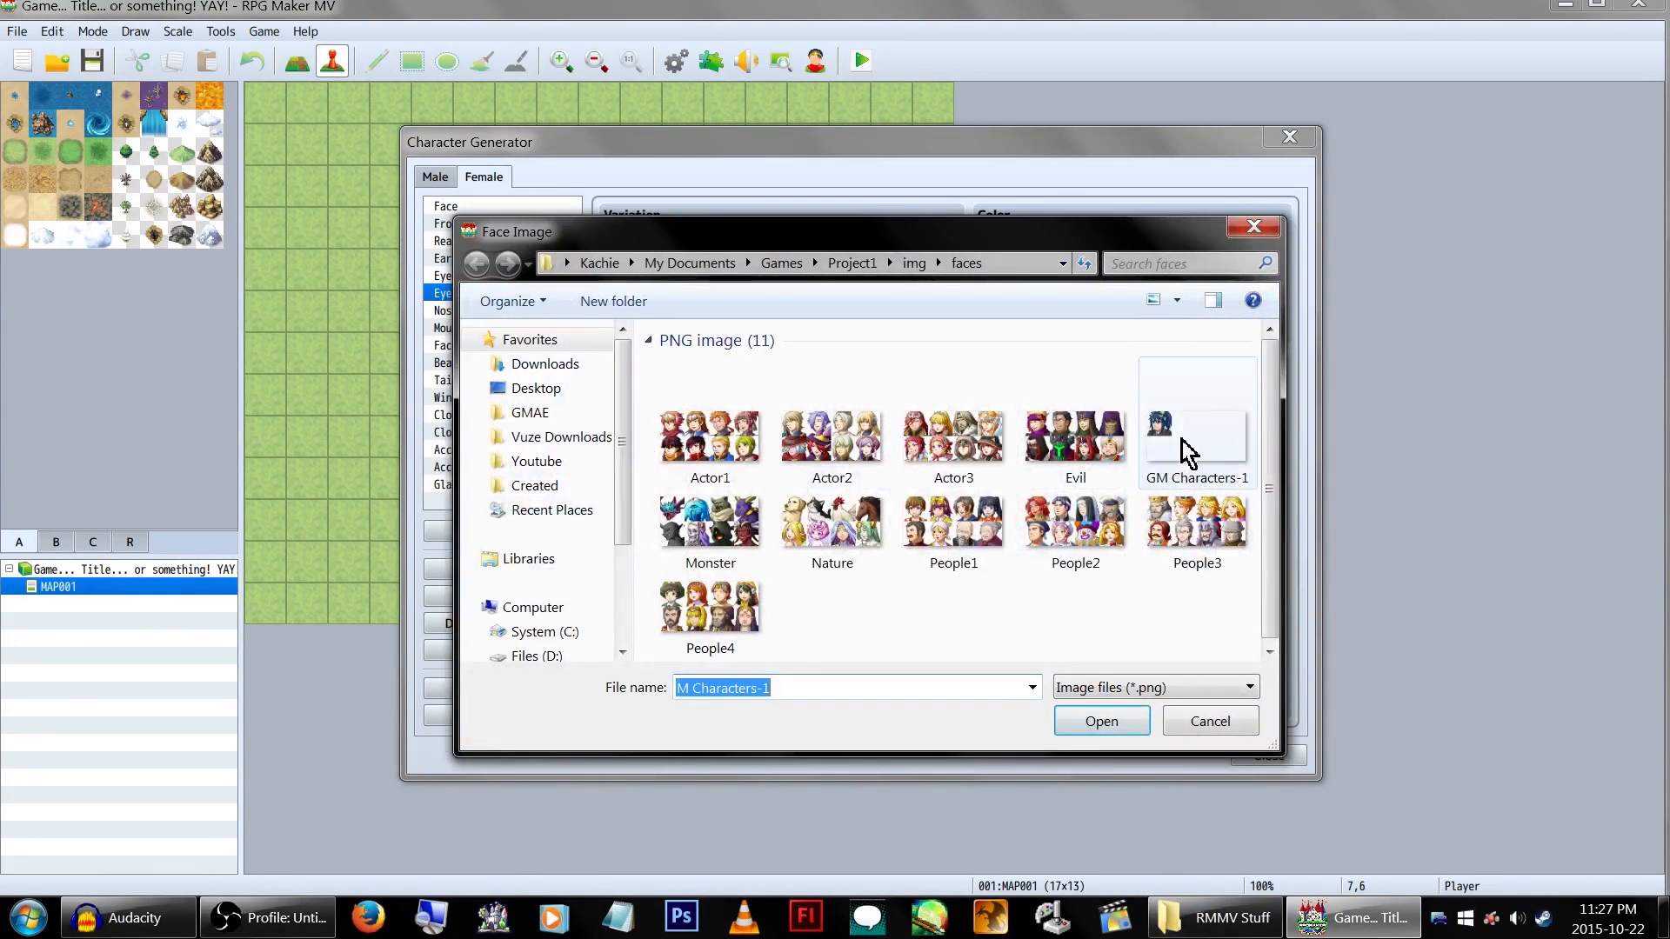
{"action": "double_click", "coordinate": [1195, 437]}
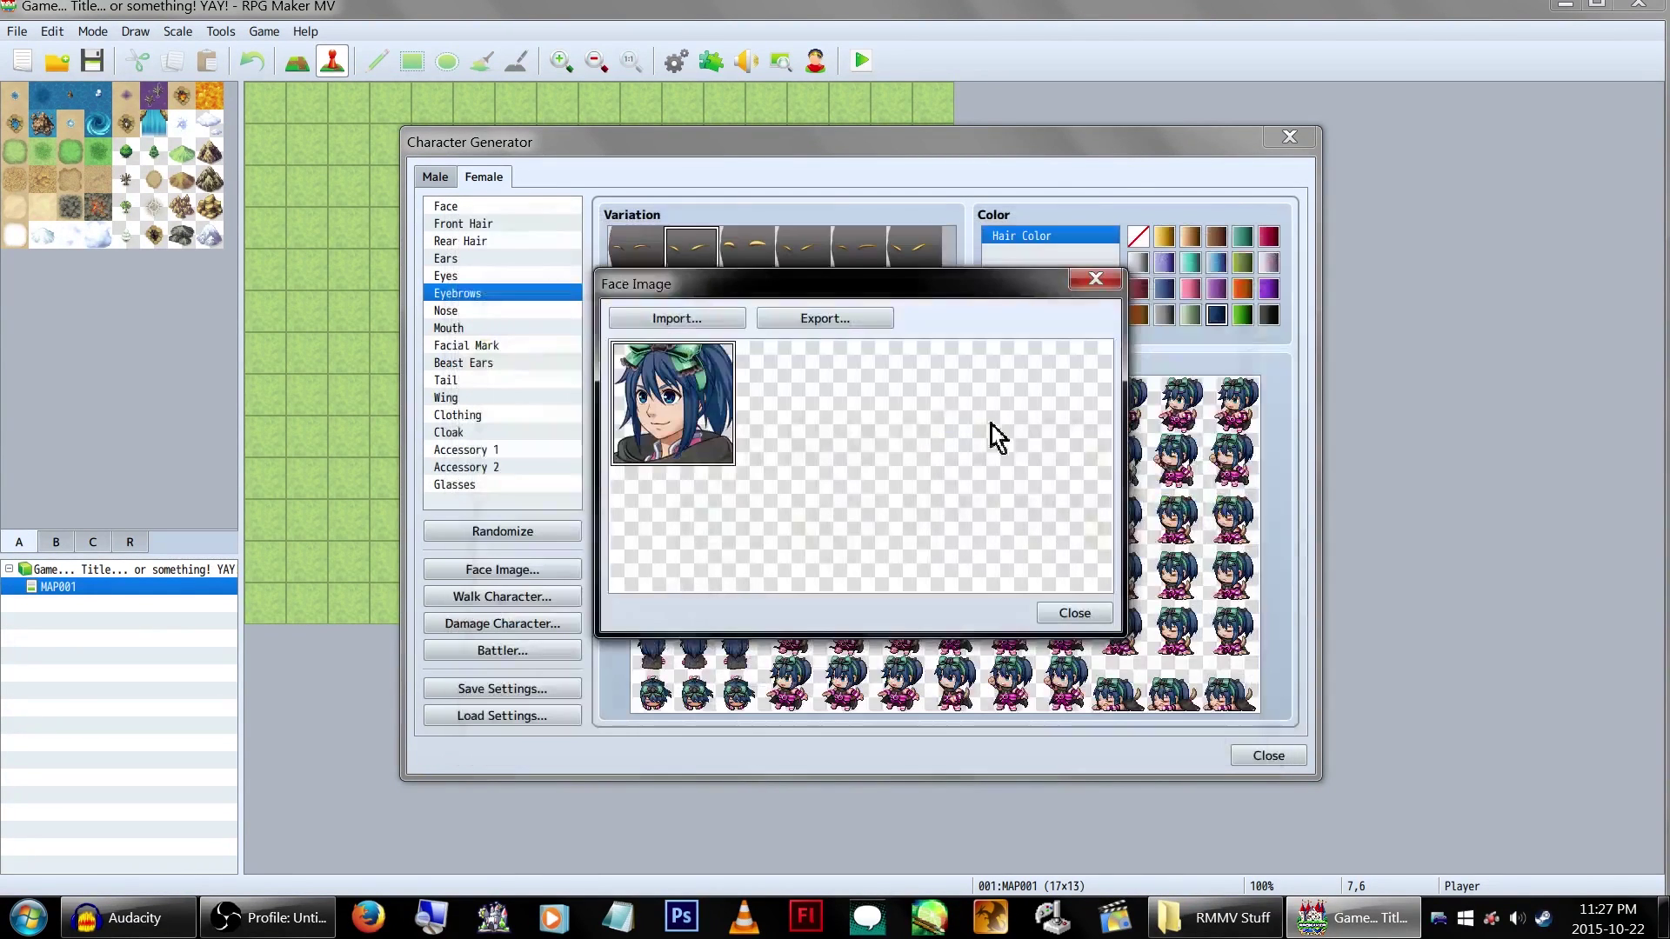
{"action": "left_click", "coordinate": [871, 400]}
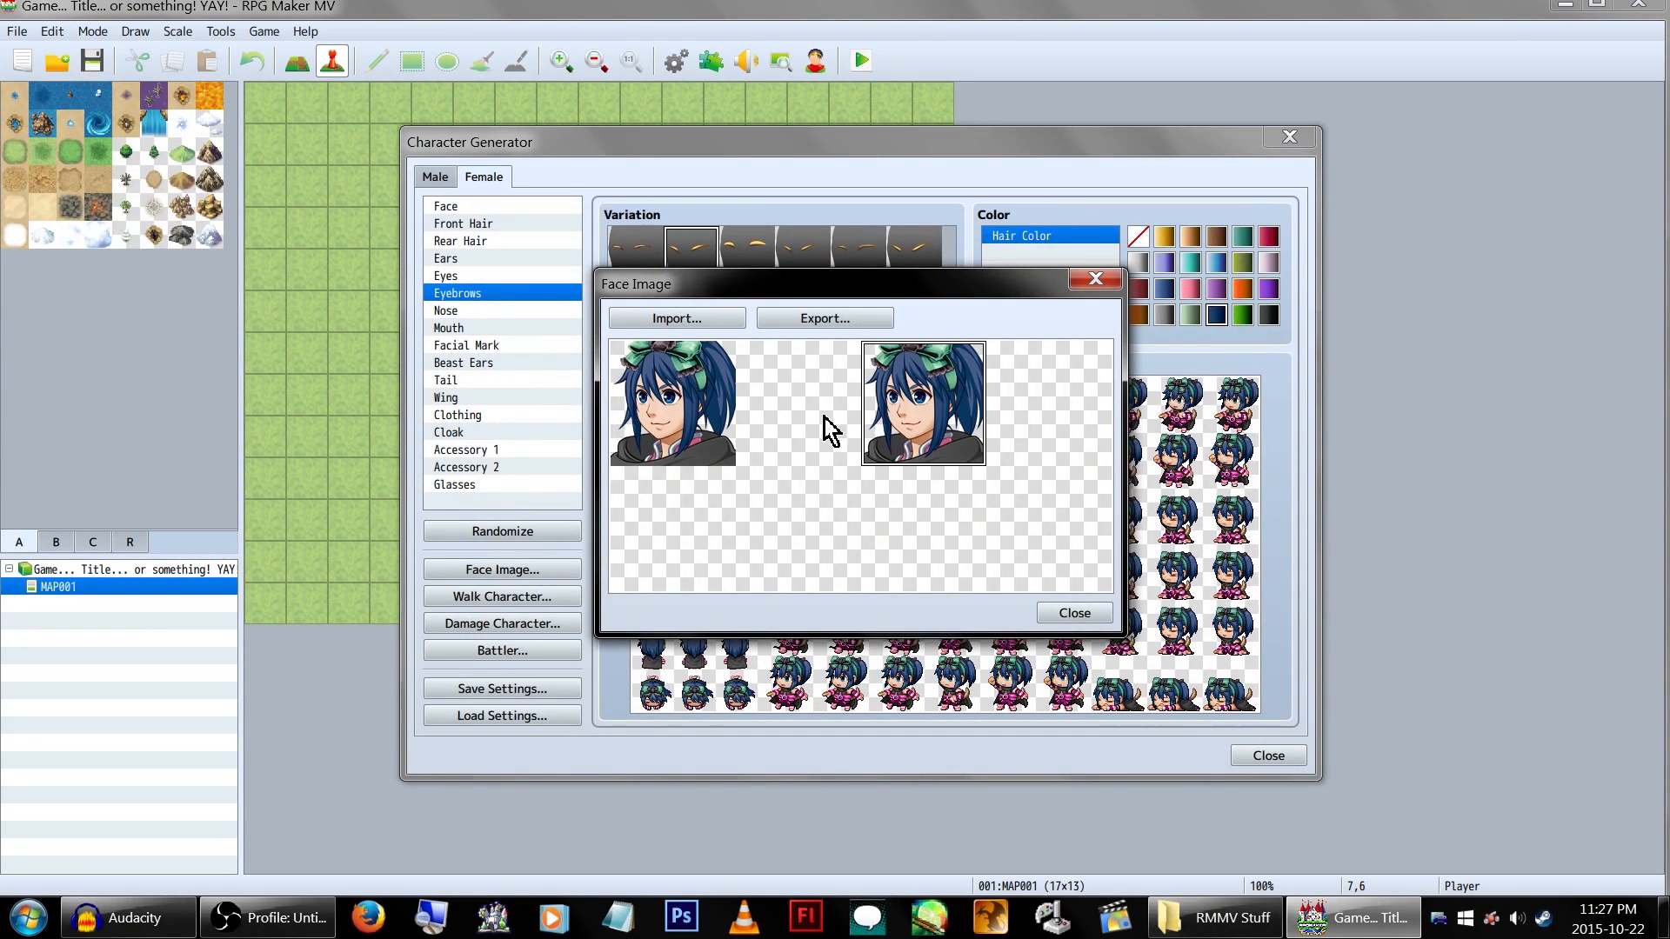
{"action": "left_click_drag", "start_coordinate": [761, 420], "coordinate": [917, 415]}
{"action": "left_click", "coordinate": [1074, 612]}
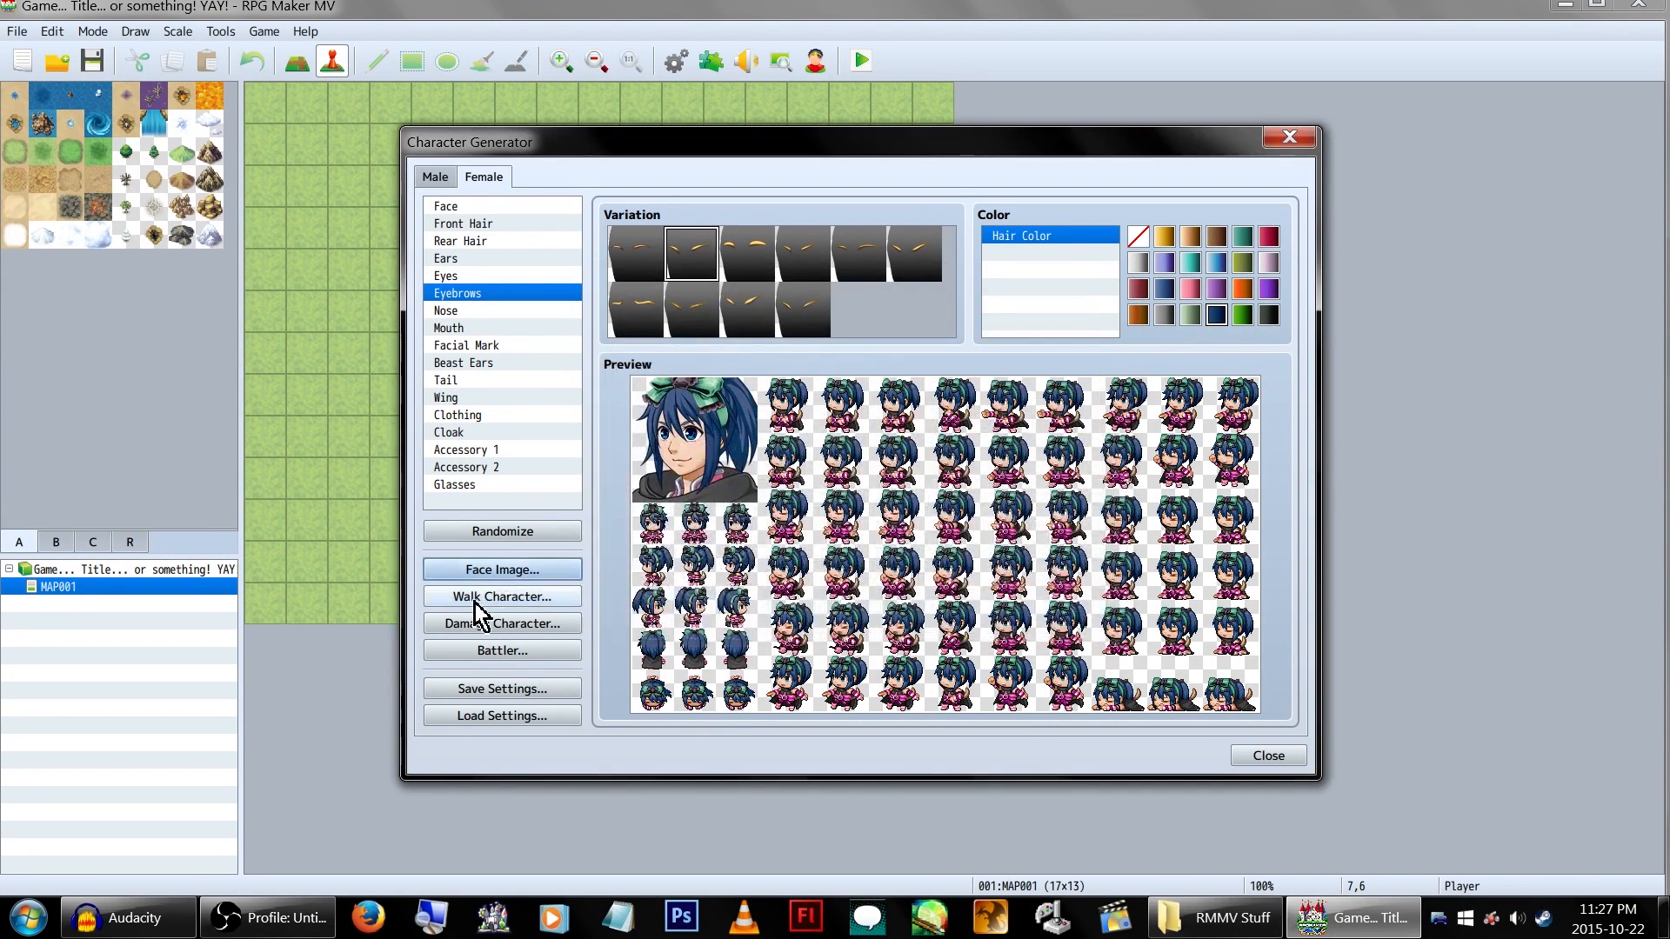
Step: Export the walking sprite sheet as GM Characters-1 into the project's characters folder
{"action": "left_click", "coordinate": [503, 597]}
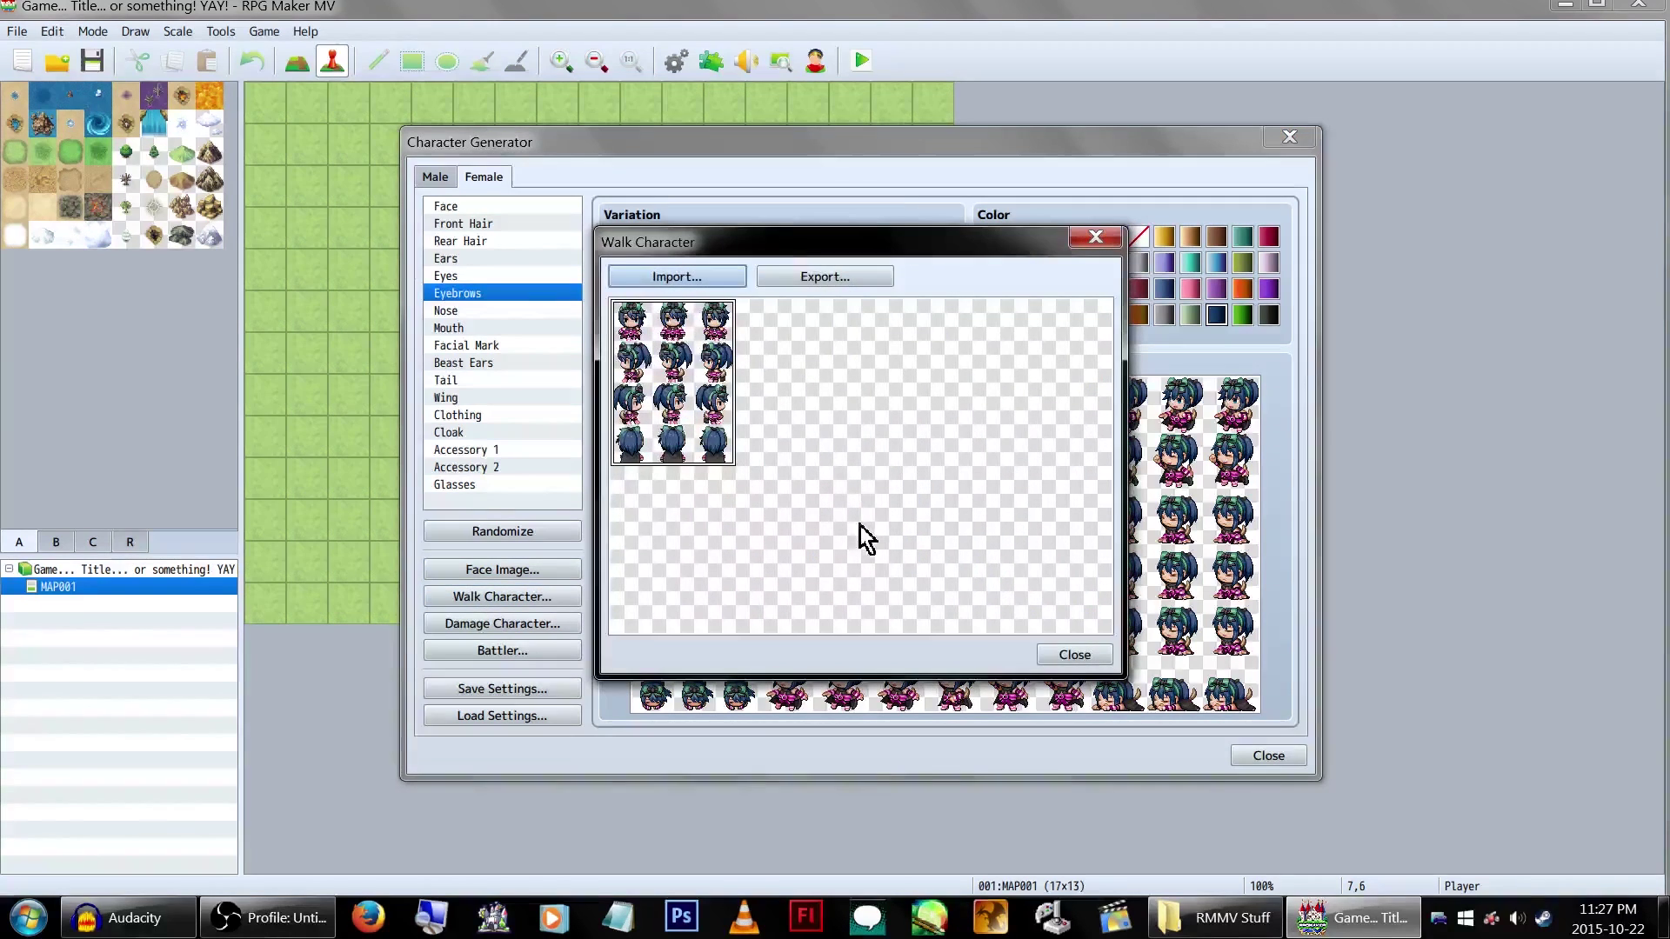
{"action": "left_click", "coordinate": [825, 275]}
{"action": "type", "text": "GM-"}
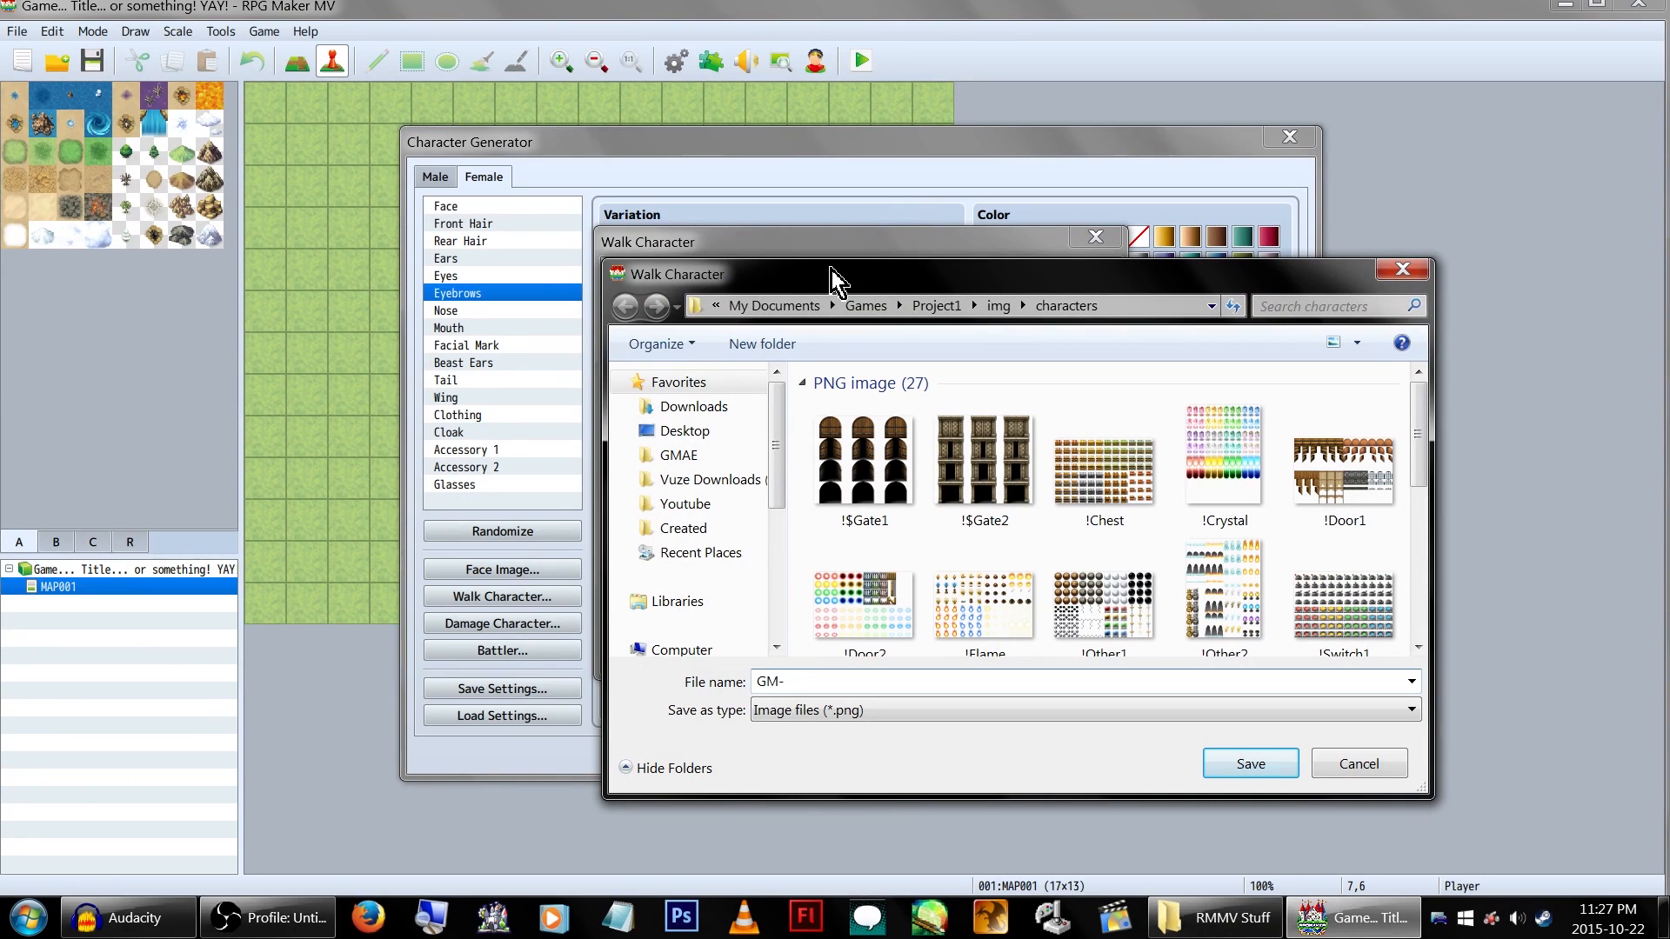
{"action": "type", "text": "Character"}
{"action": "key", "text": "ctrl+a"}
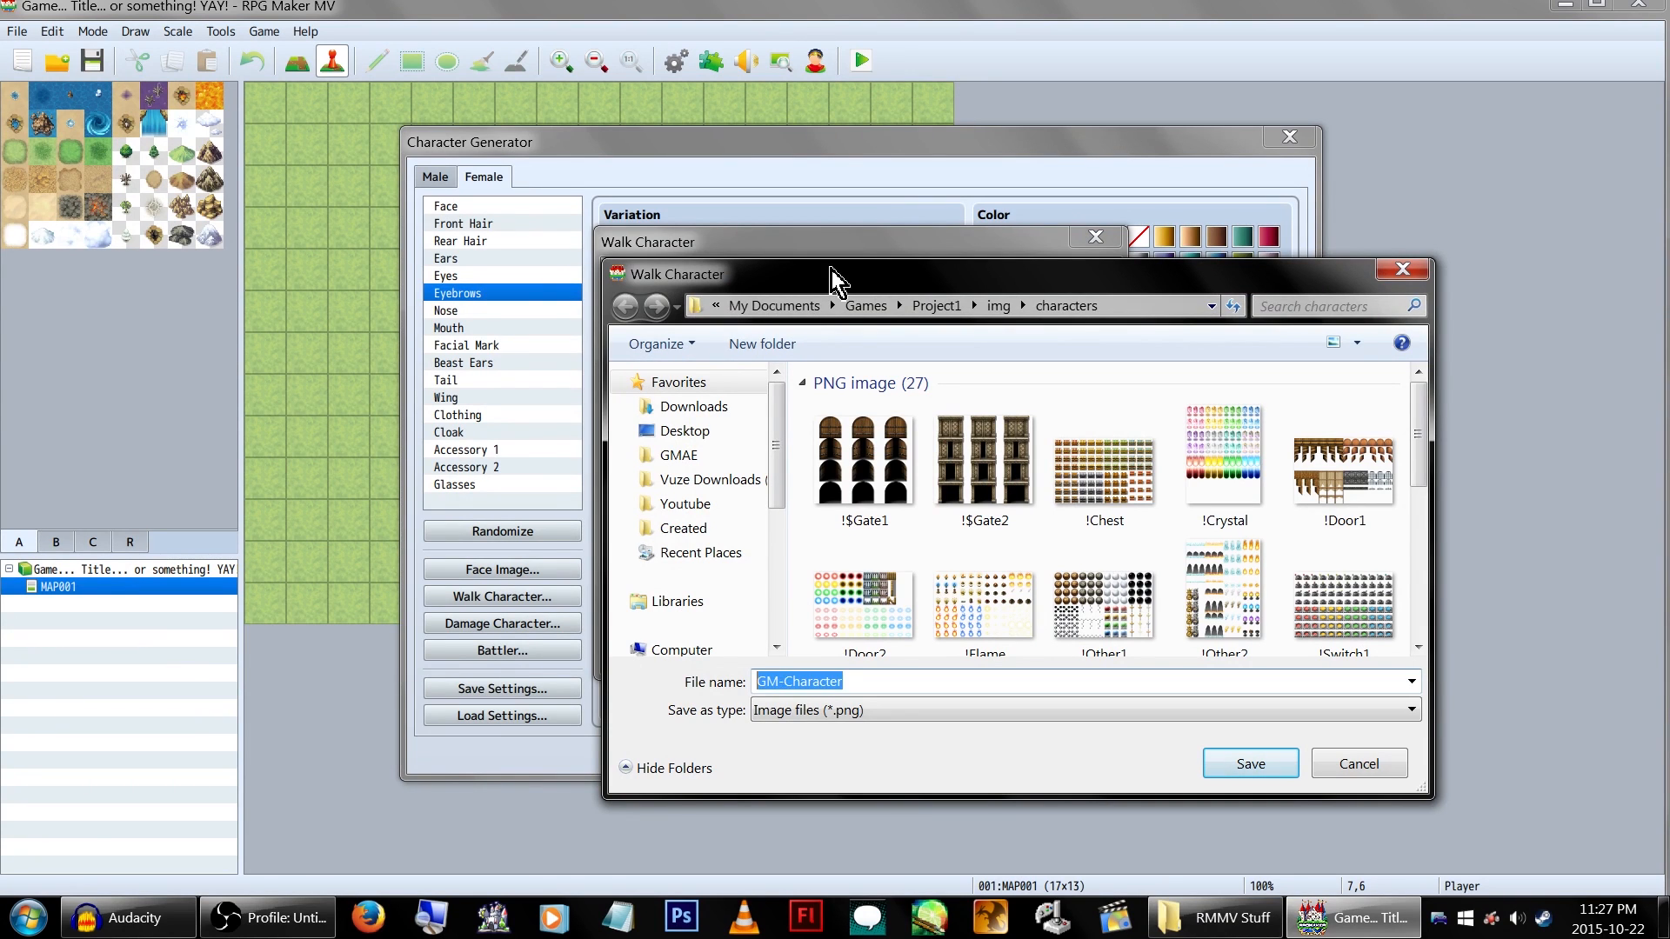
{"action": "type", "text": "G"}
{"action": "type", "text": "acter"}
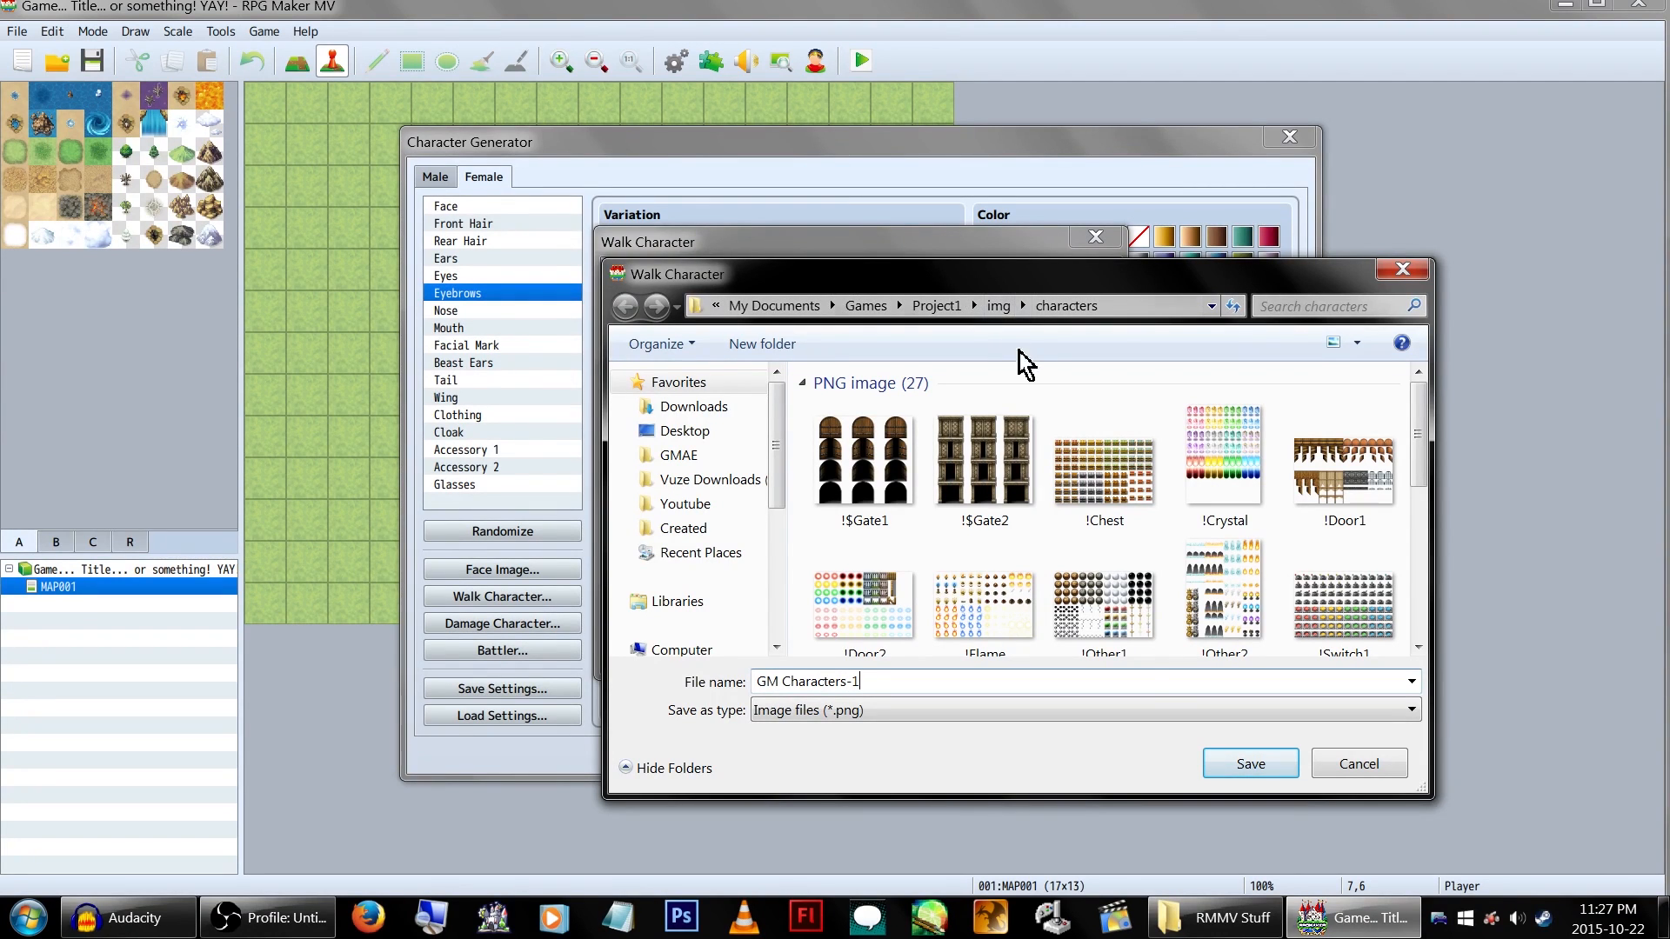
{"action": "left_click", "coordinate": [1239, 767]}
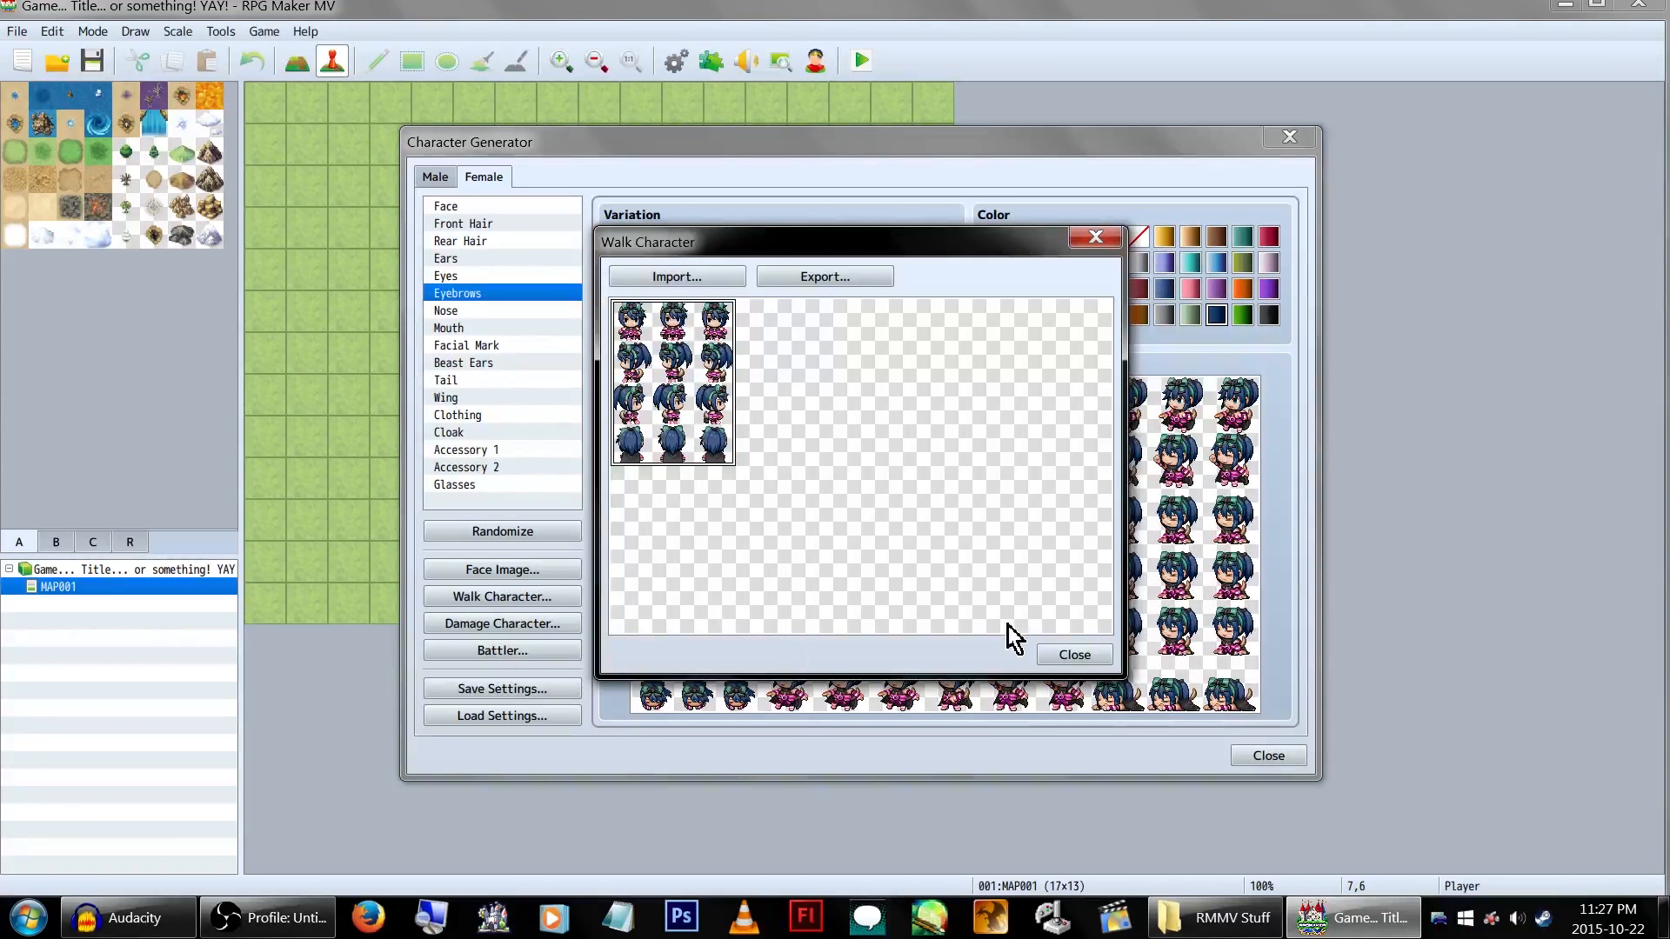
{"action": "left_click", "coordinate": [1077, 660]}
Step: Export the damage sprite sheet as GM Characters-1-dmg into the characters folder
{"action": "left_click", "coordinate": [521, 624]}
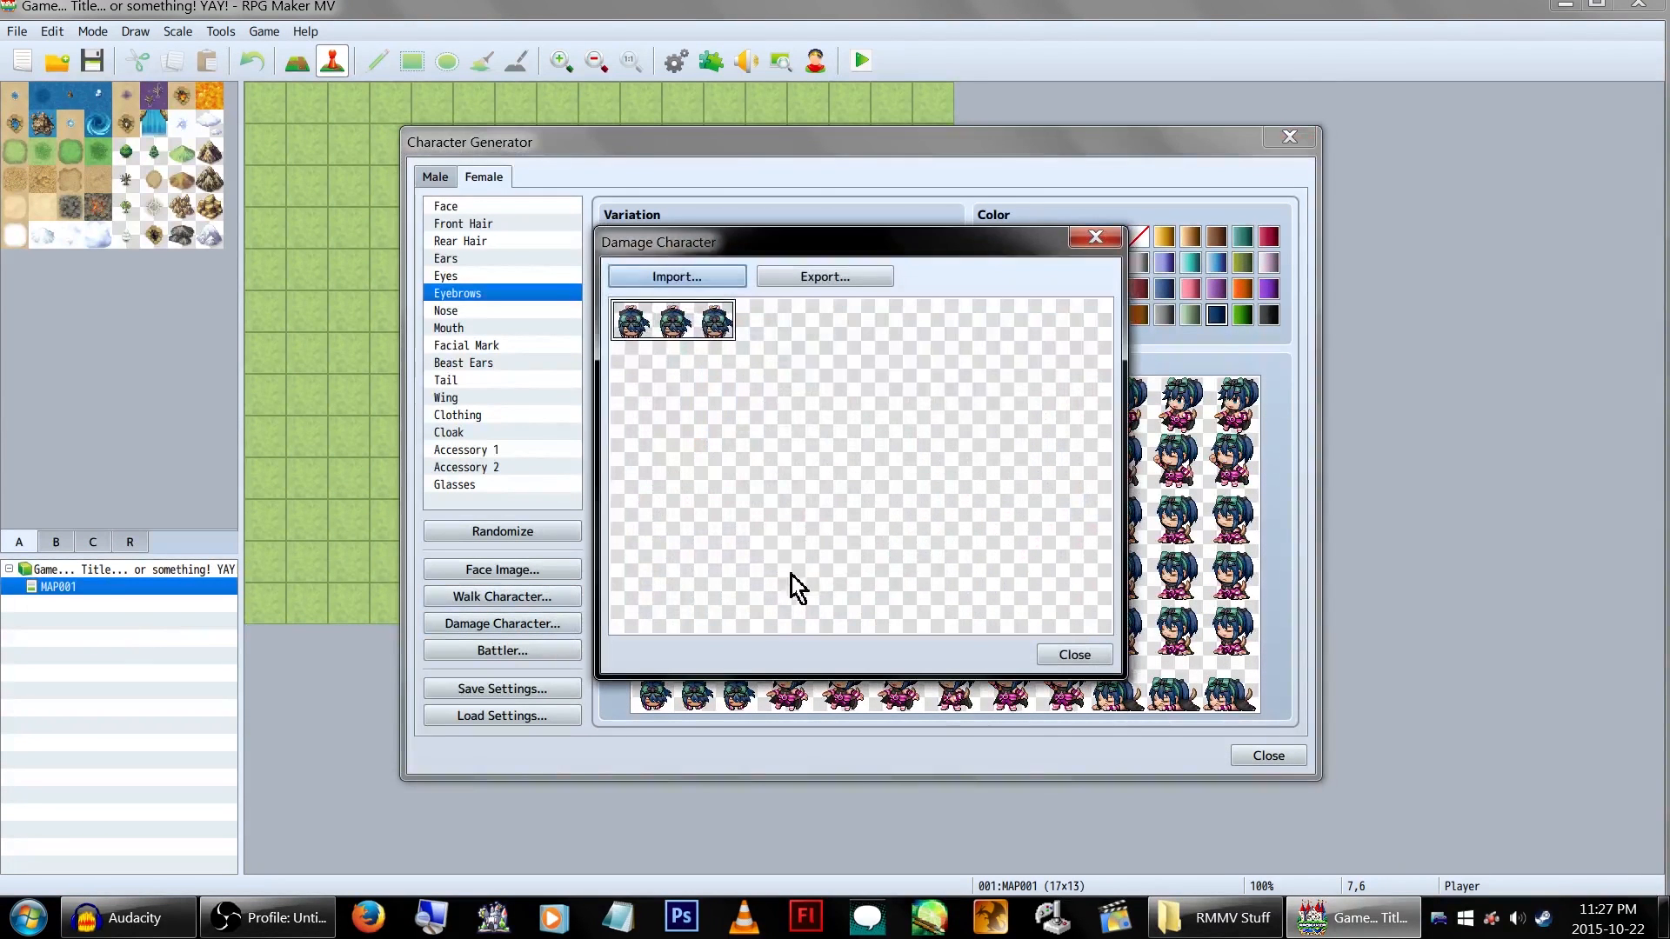
{"action": "left_click", "coordinate": [817, 276]}
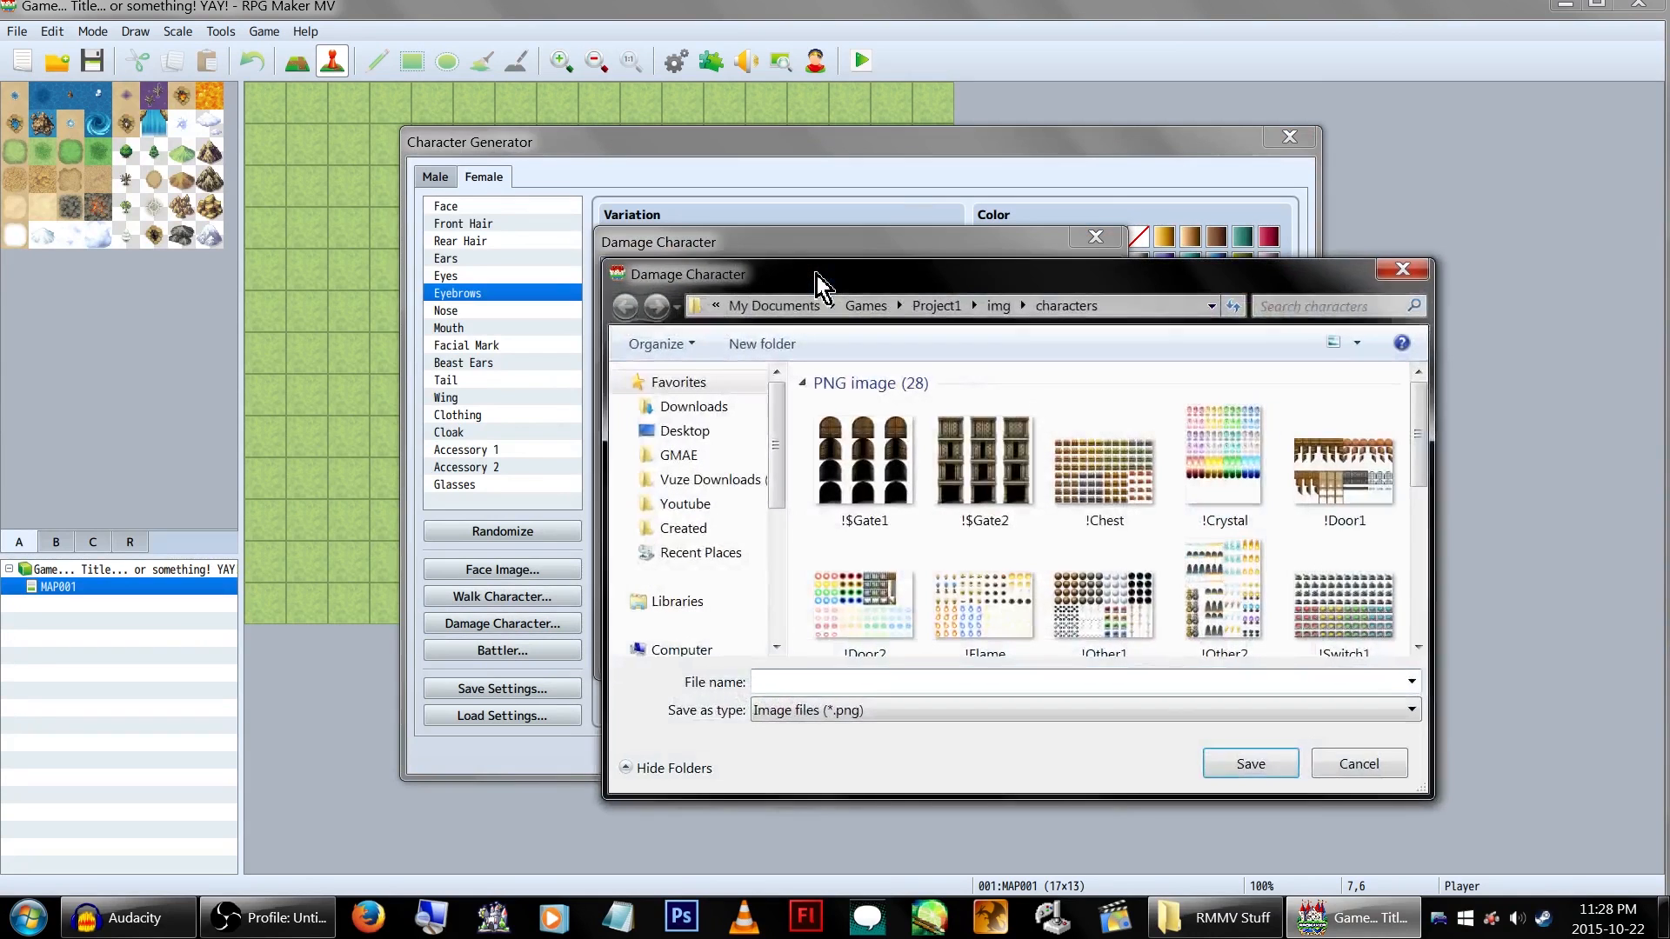
{"action": "type", "text": "G"}
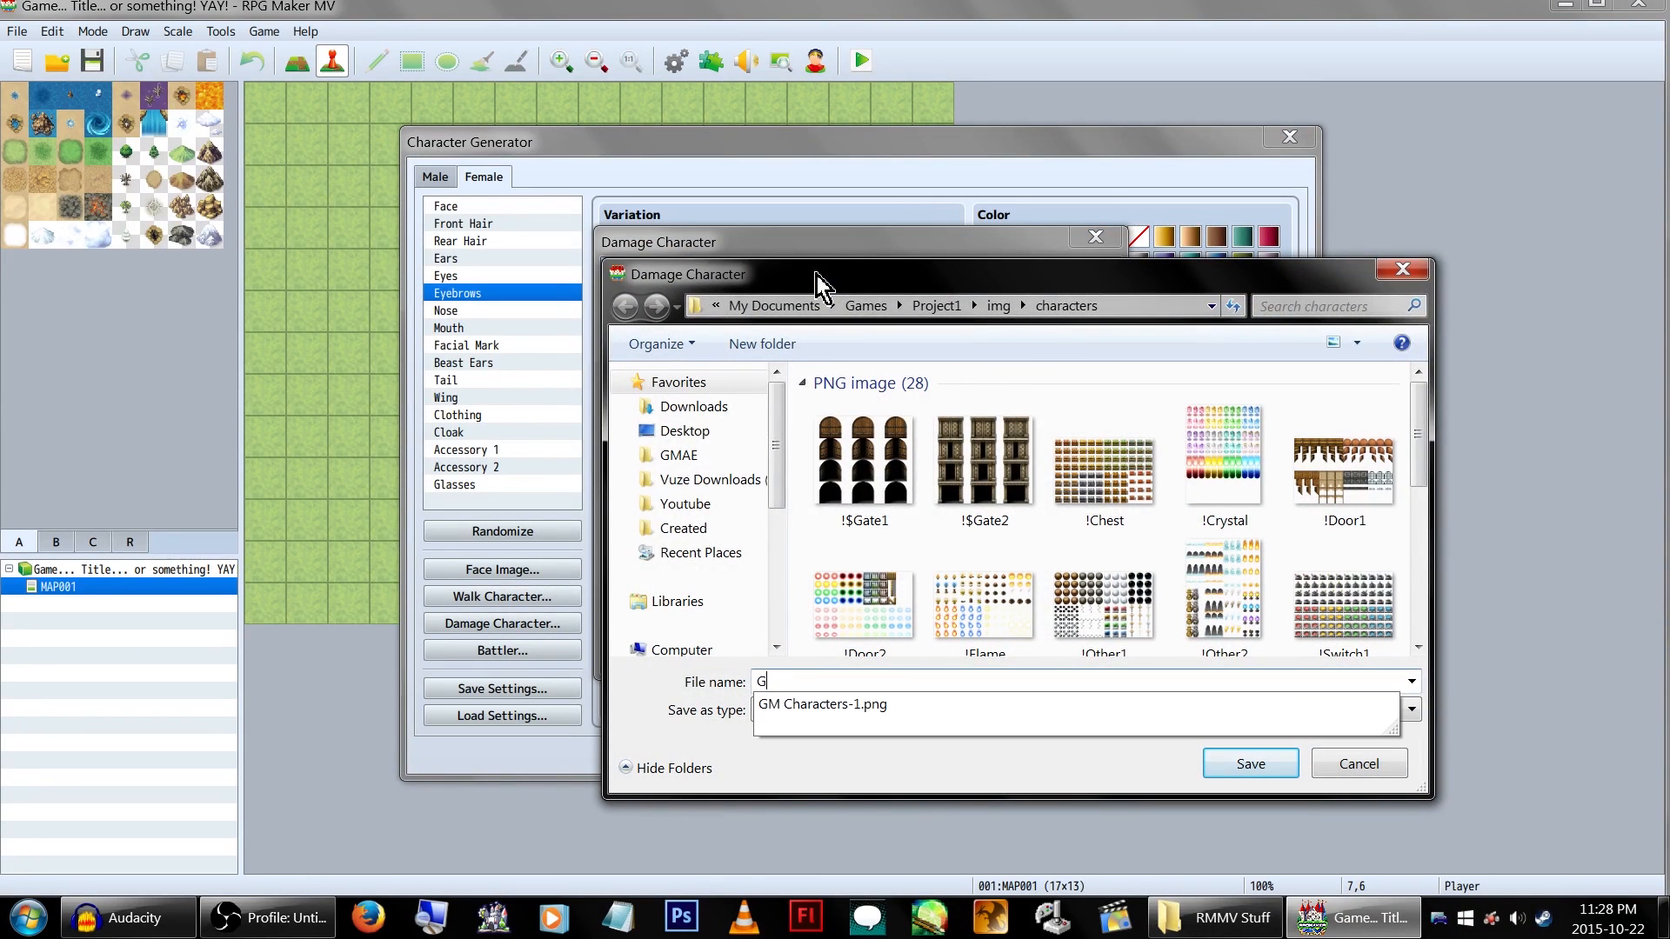
{"action": "type", "text": "M Characters-1"}
{"action": "type", "text": "dmg"}
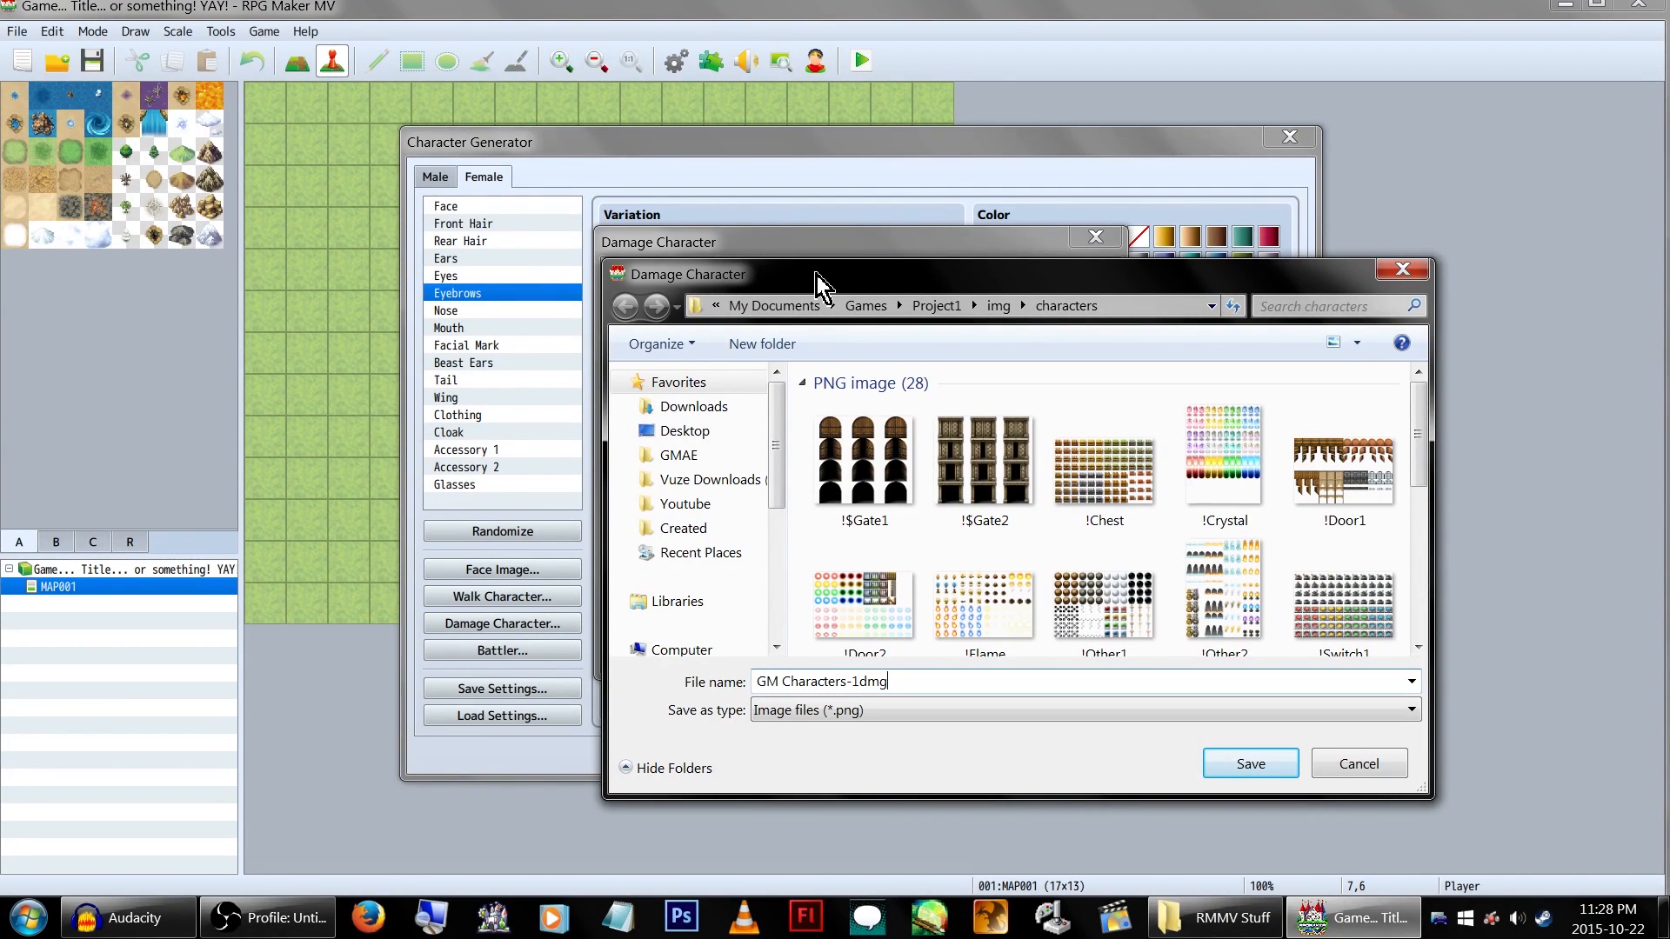
{"action": "key", "text": "BackSpace"}
{"action": "key", "text": "BackSpace"}
{"action": "key", "text": "BackSpace"}
{"action": "key", "text": "BackSpace"}
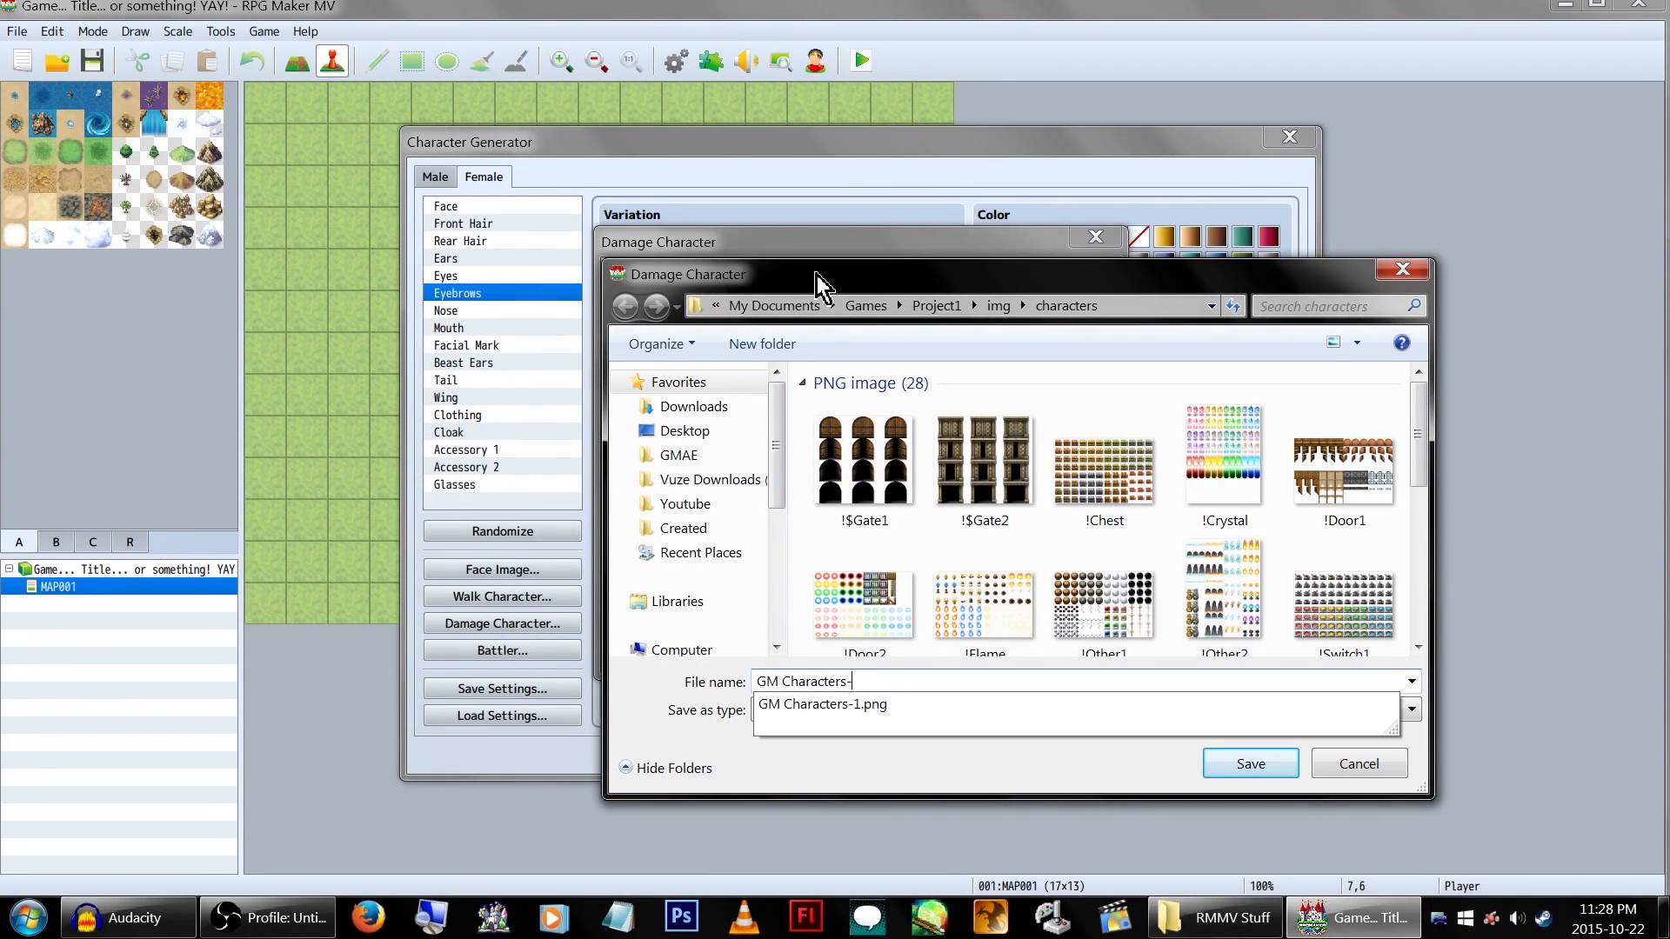
{"action": "type", "text": "1-"}
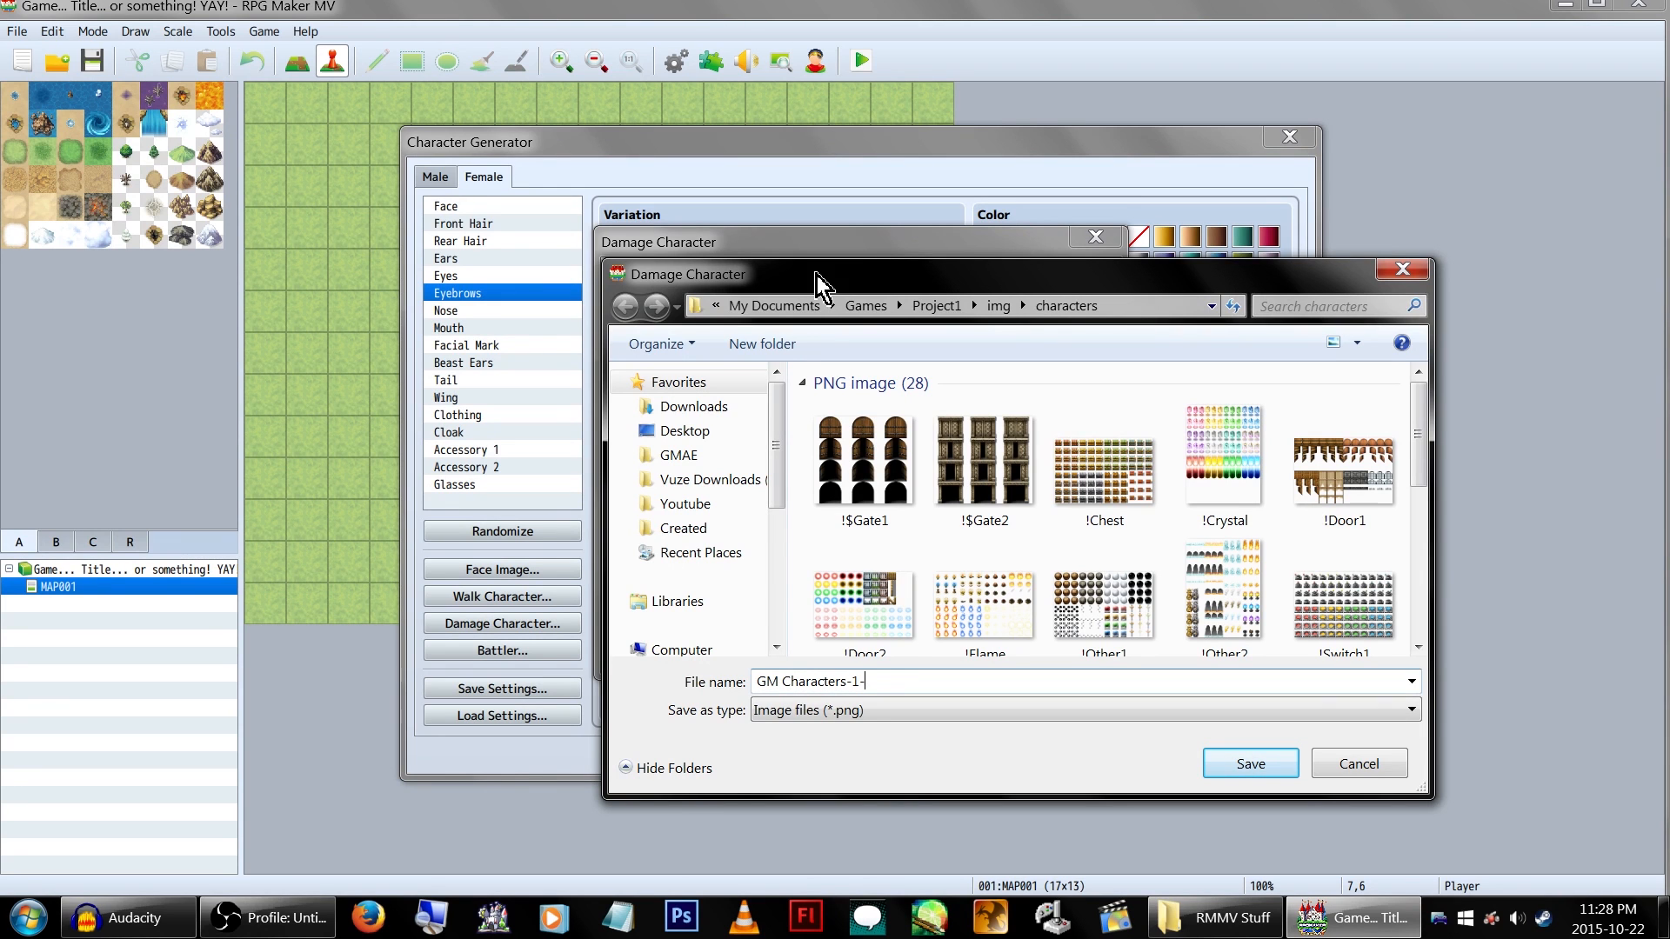
{"action": "type", "text": "dmg"}
{"action": "key", "text": "Return"}
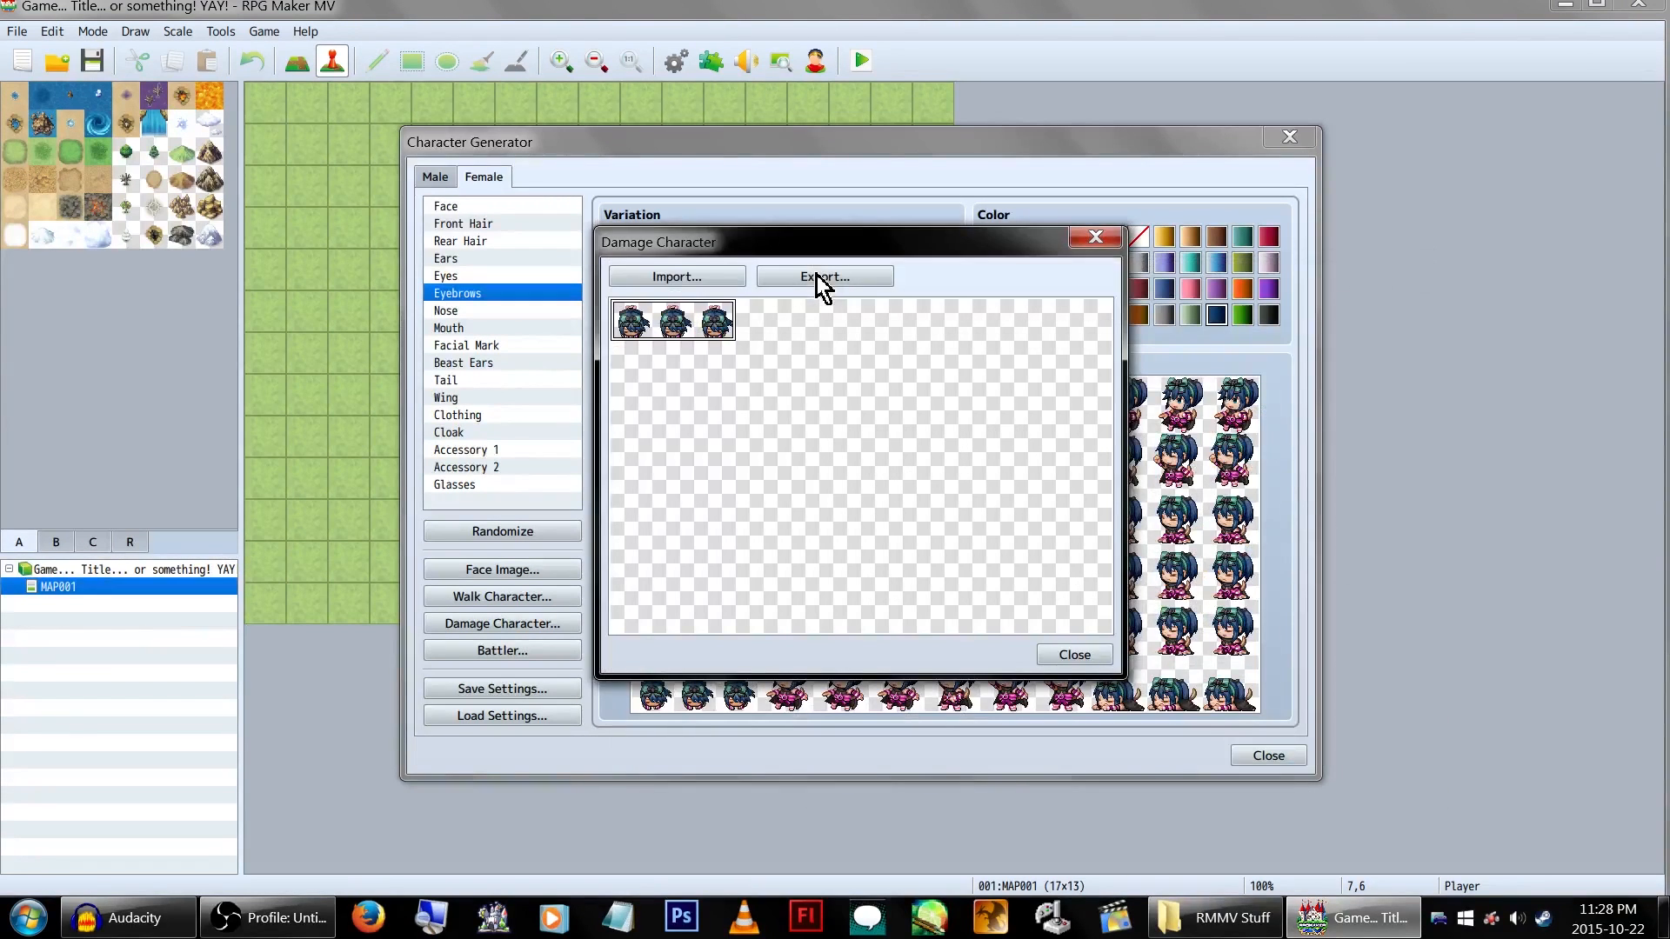
{"action": "left_click", "coordinate": [1073, 656]}
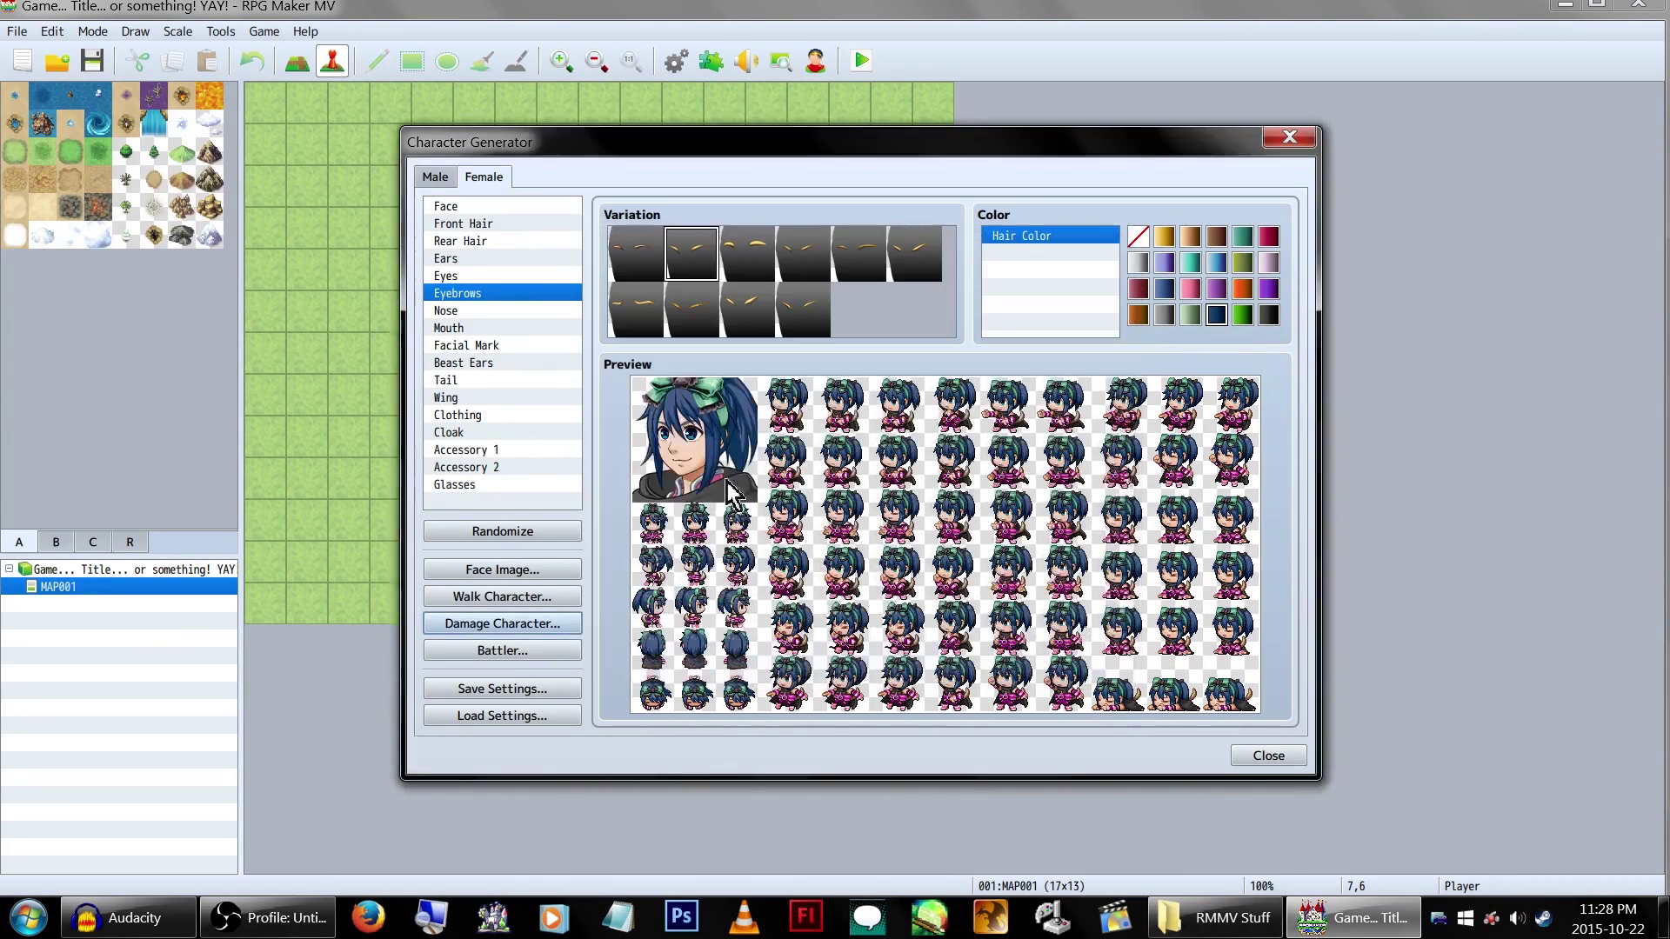
Step: Export the side-view battler sheet as GM Characters-1 into the sv_actors folder
{"action": "left_click", "coordinate": [552, 654]}
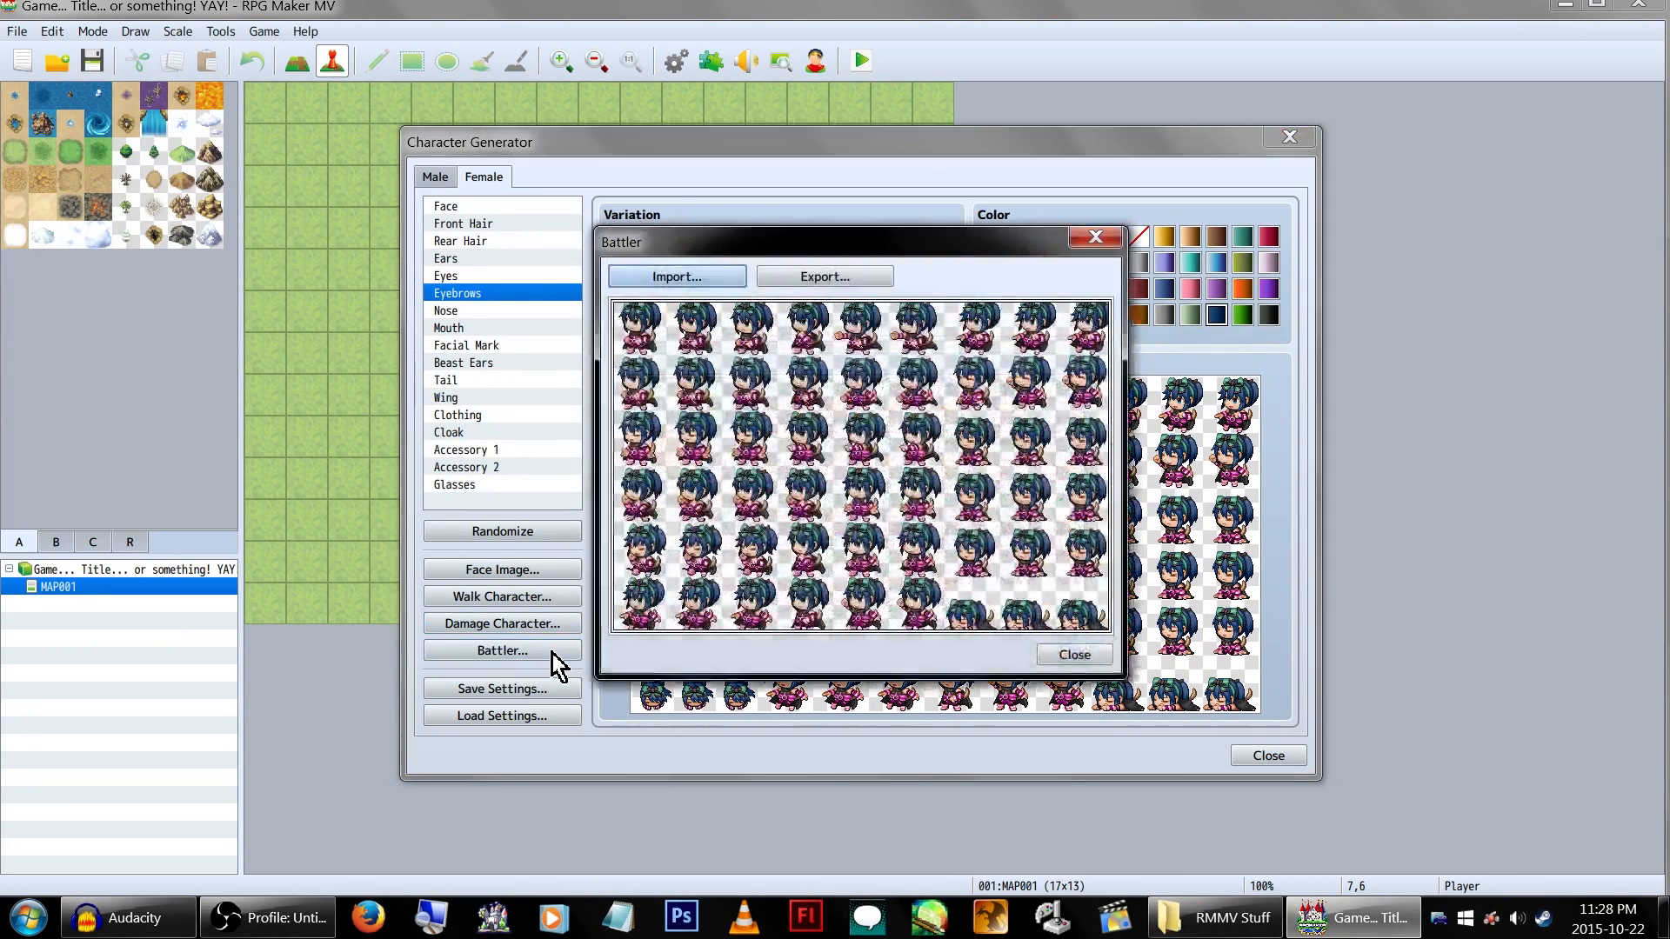
{"action": "left_click", "coordinate": [861, 277]}
{"action": "type", "text": "GM Char"}
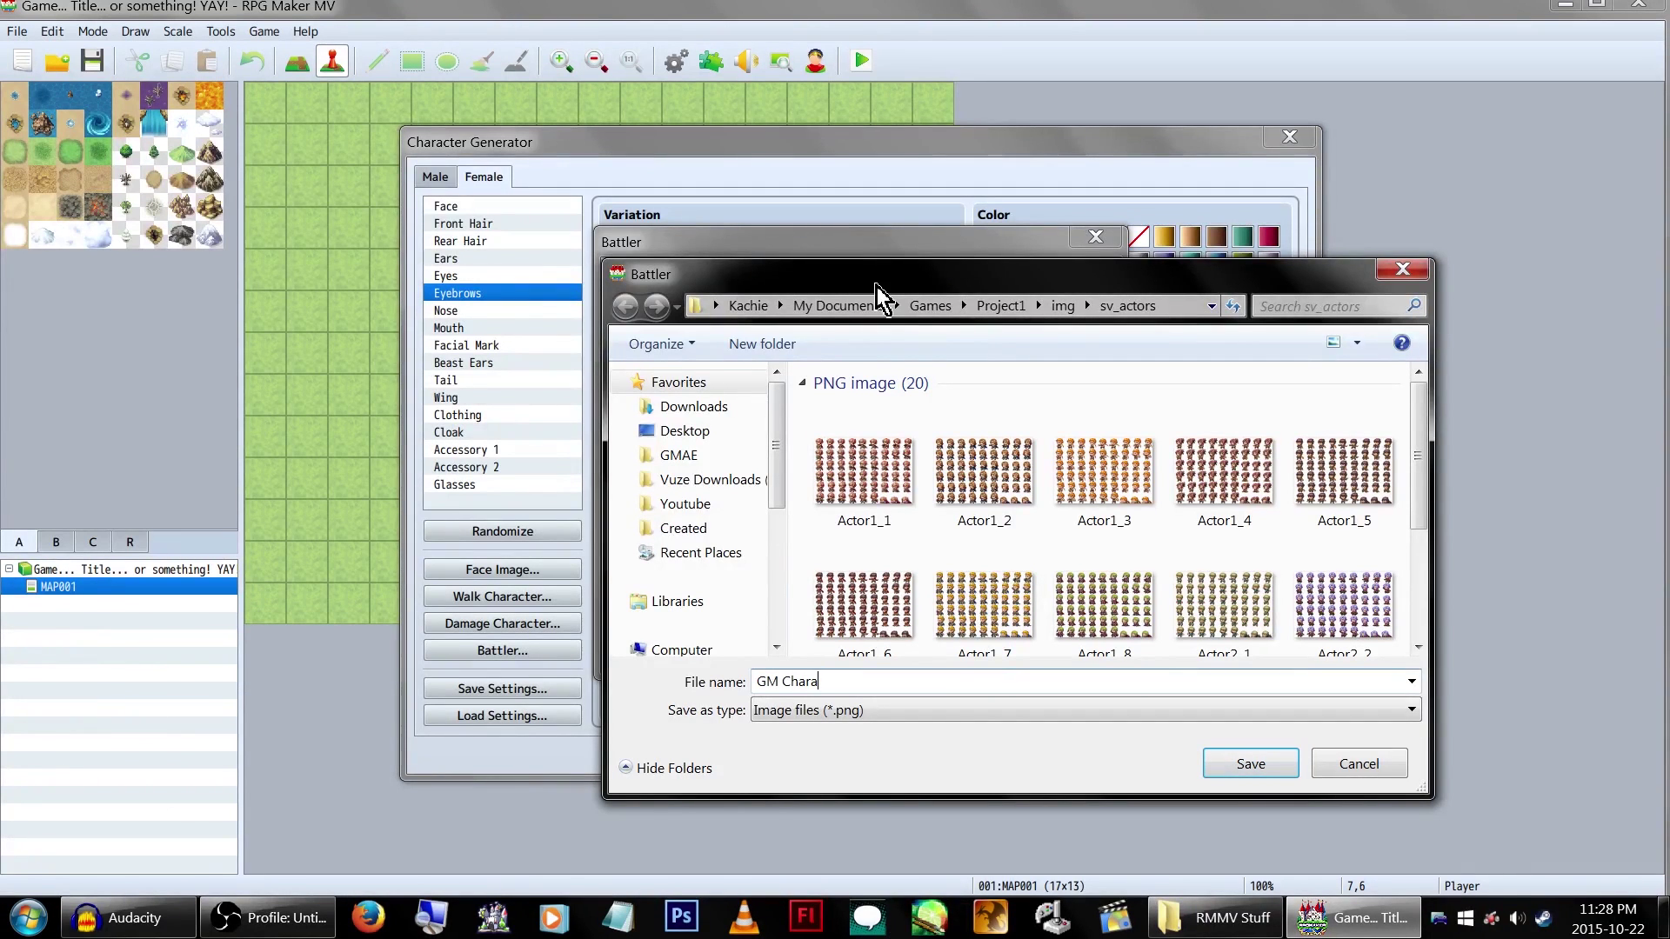
{"action": "type", "text": "acters-"}
{"action": "key", "text": "Return"}
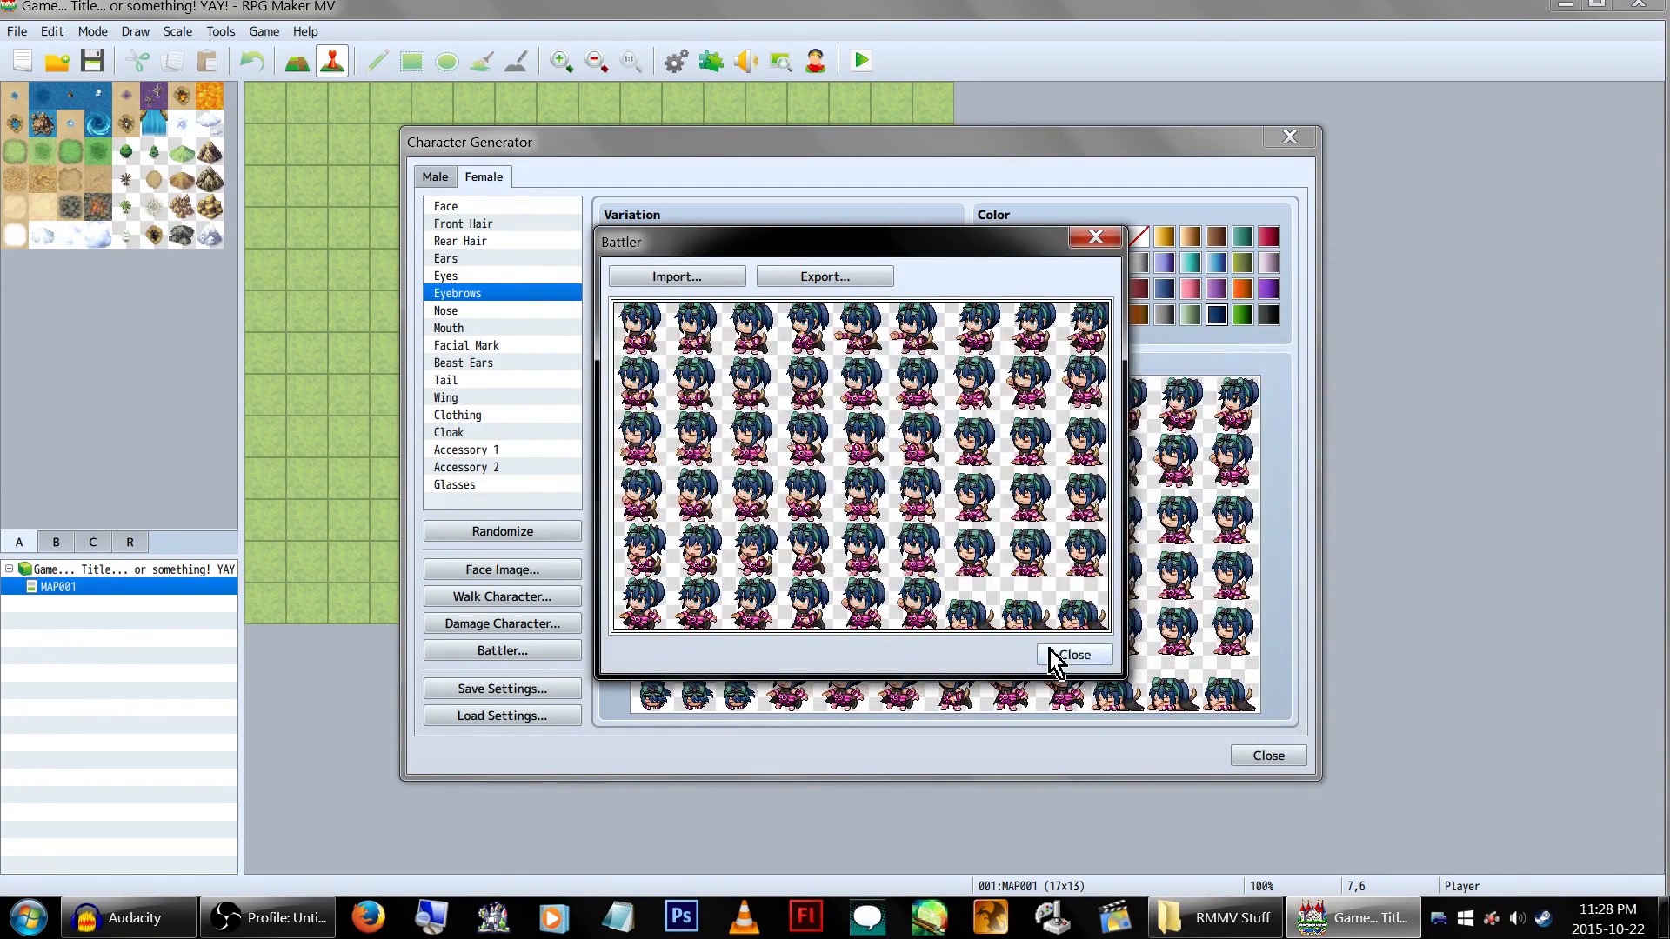
{"action": "left_click", "coordinate": [1073, 654]}
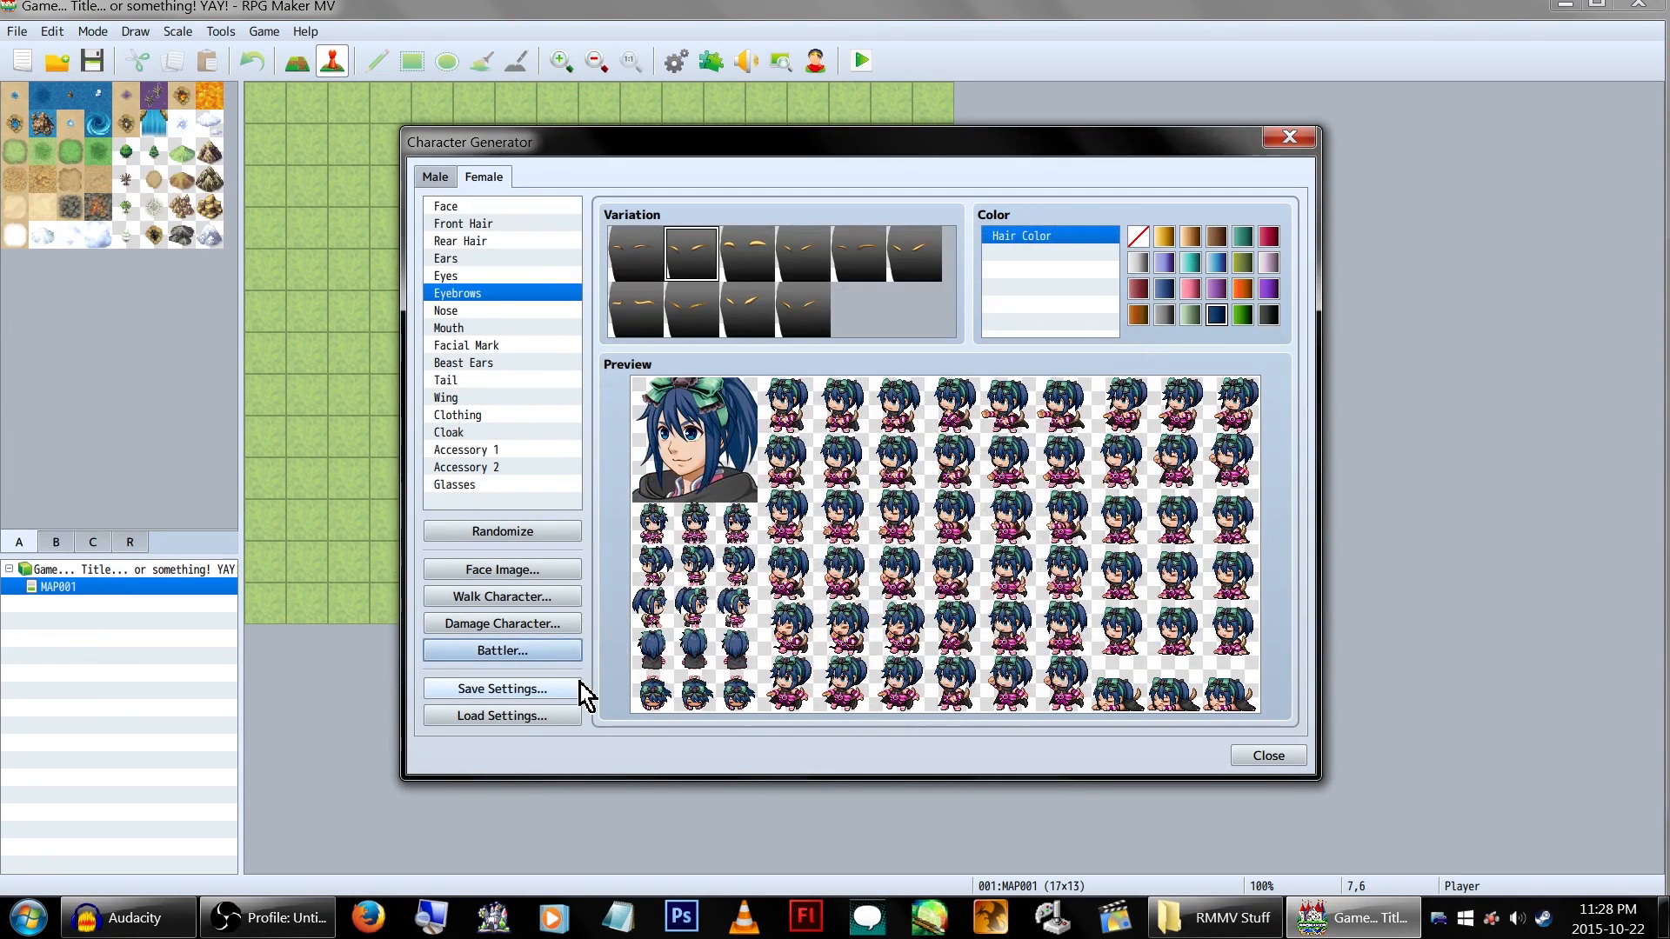
Step: Save the generator settings as the JSON file Akira MV Thing
{"action": "left_click", "coordinate": [503, 690]}
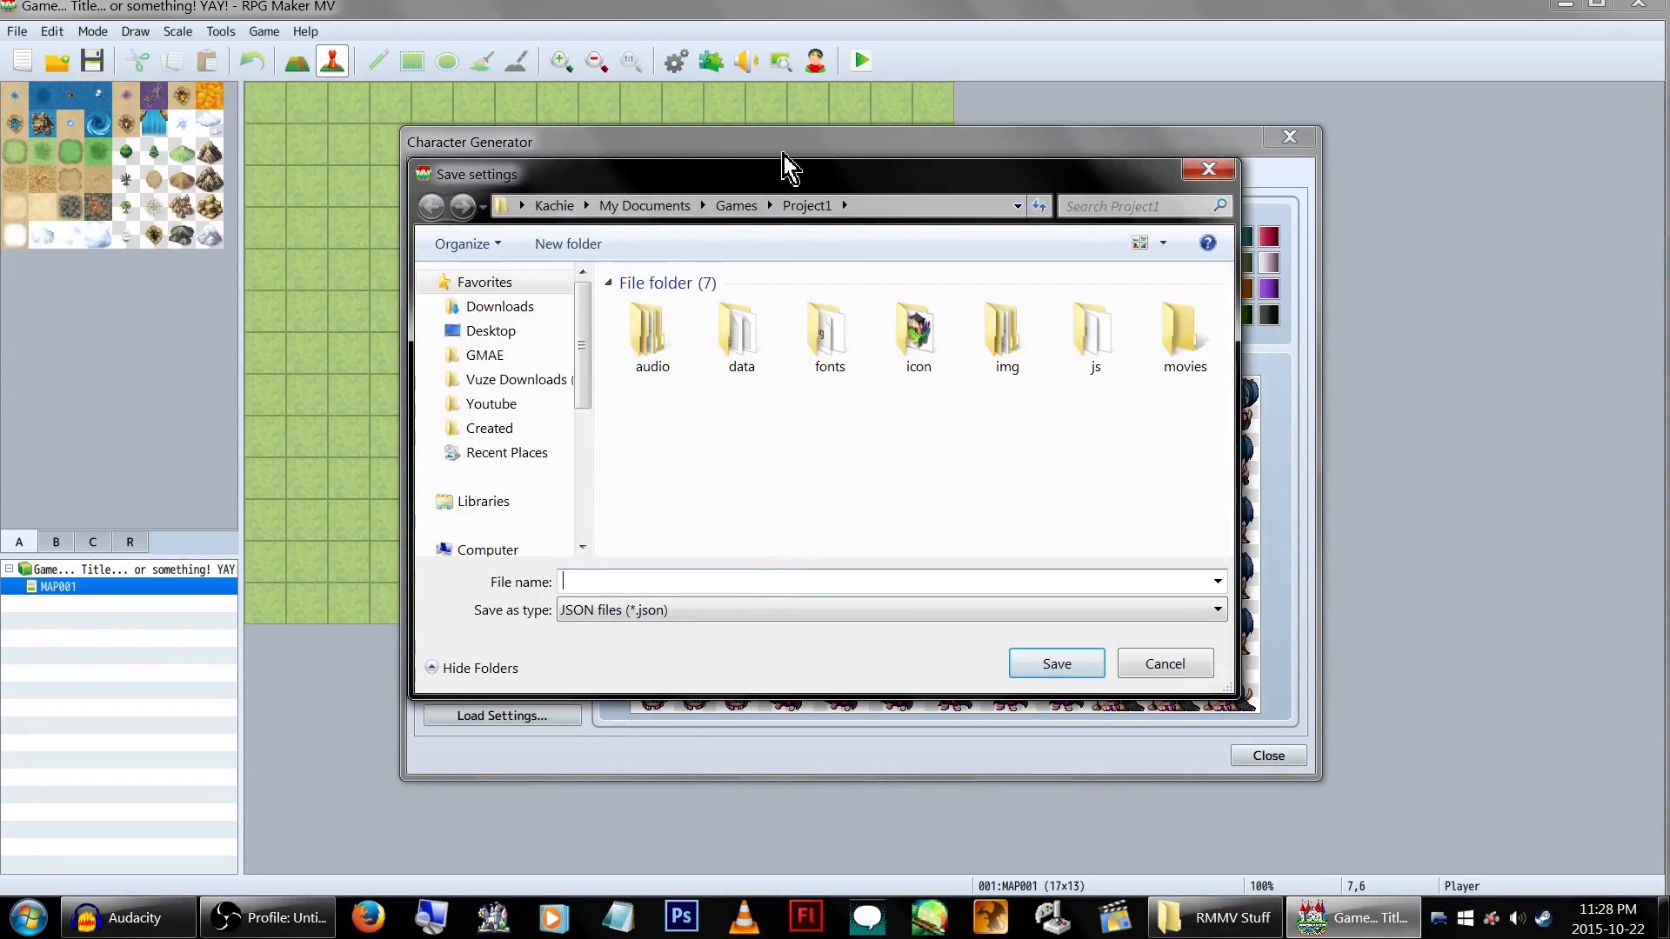
{"action": "left_click_drag", "start_coordinate": [798, 183], "coordinate": [1026, 215]}
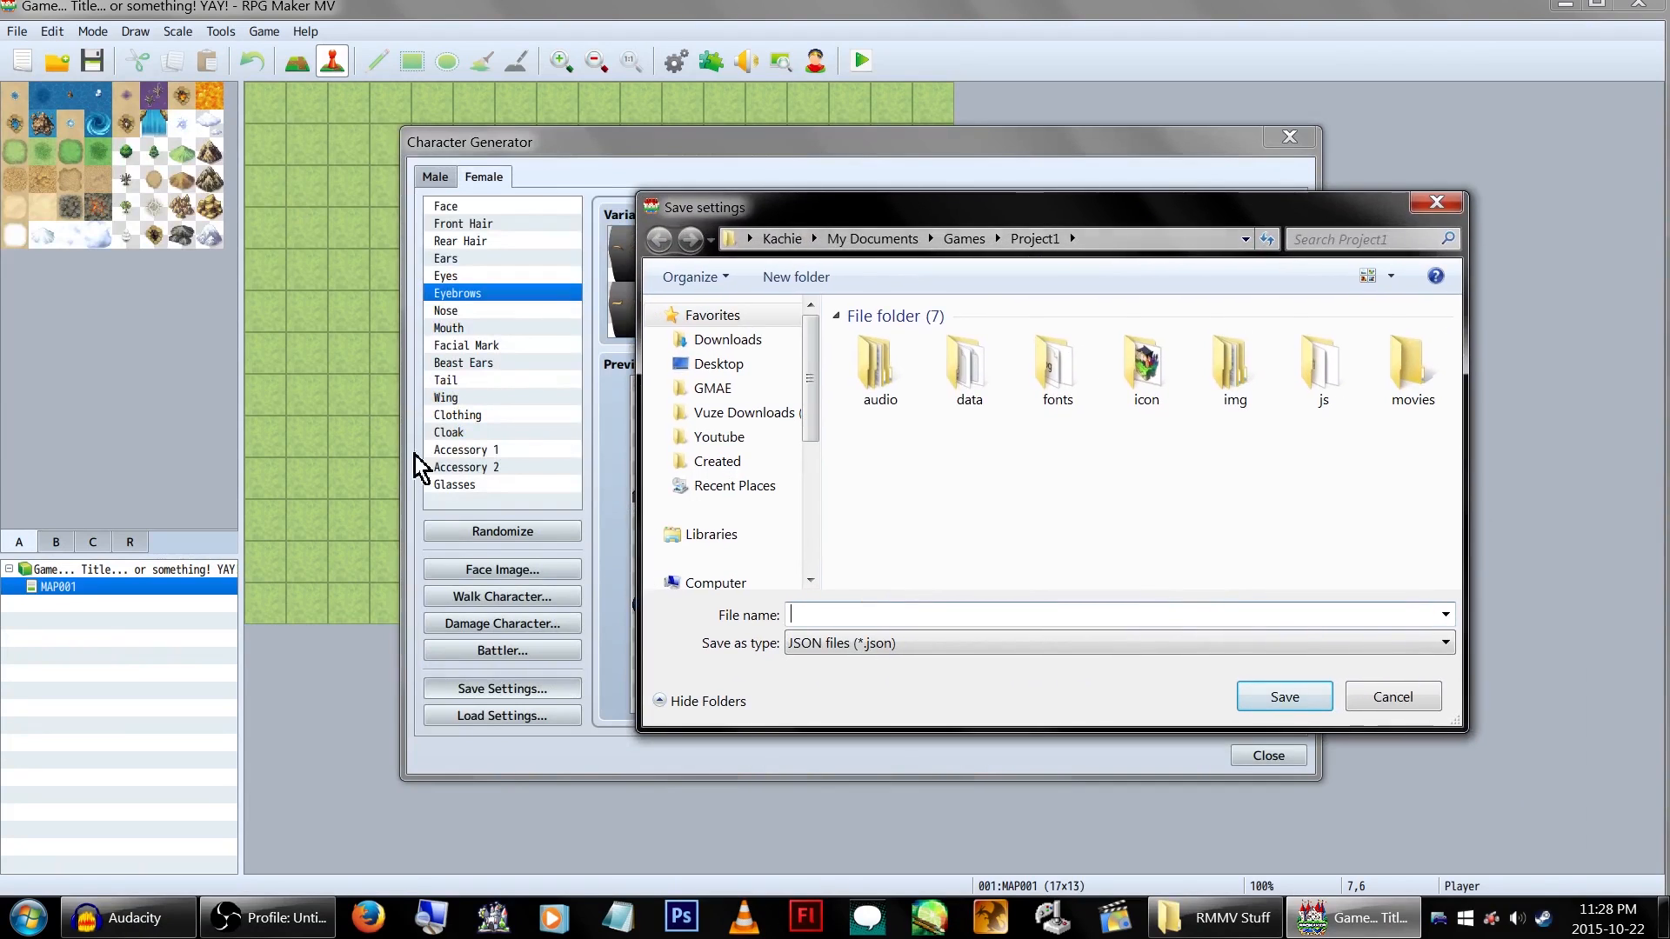
{"action": "left_click_drag", "start_coordinate": [914, 209], "coordinate": [778, 210]}
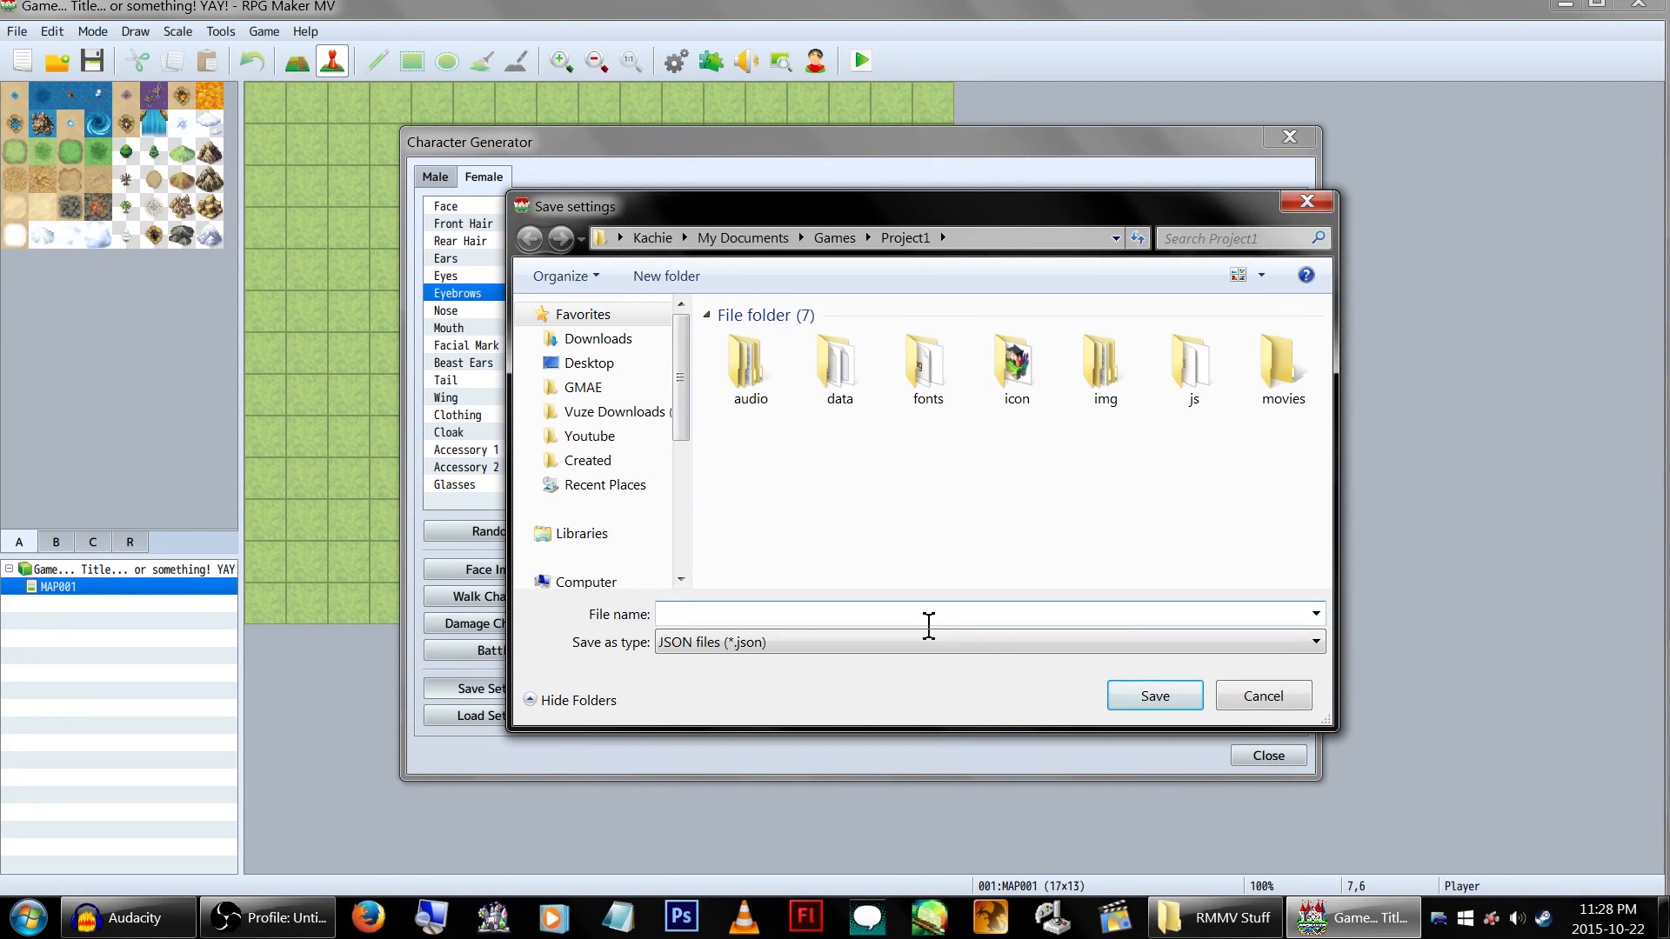
{"action": "type", "text": "Akira"}
{"action": "type", "text": " MV"}
{"action": "type", "text": " Thi"}
{"action": "key", "text": "BackSpace"}
{"action": "key", "text": "BackSpace"}
{"action": "type", "text": "ng"}
{"action": "left_click", "coordinate": [915, 642]}
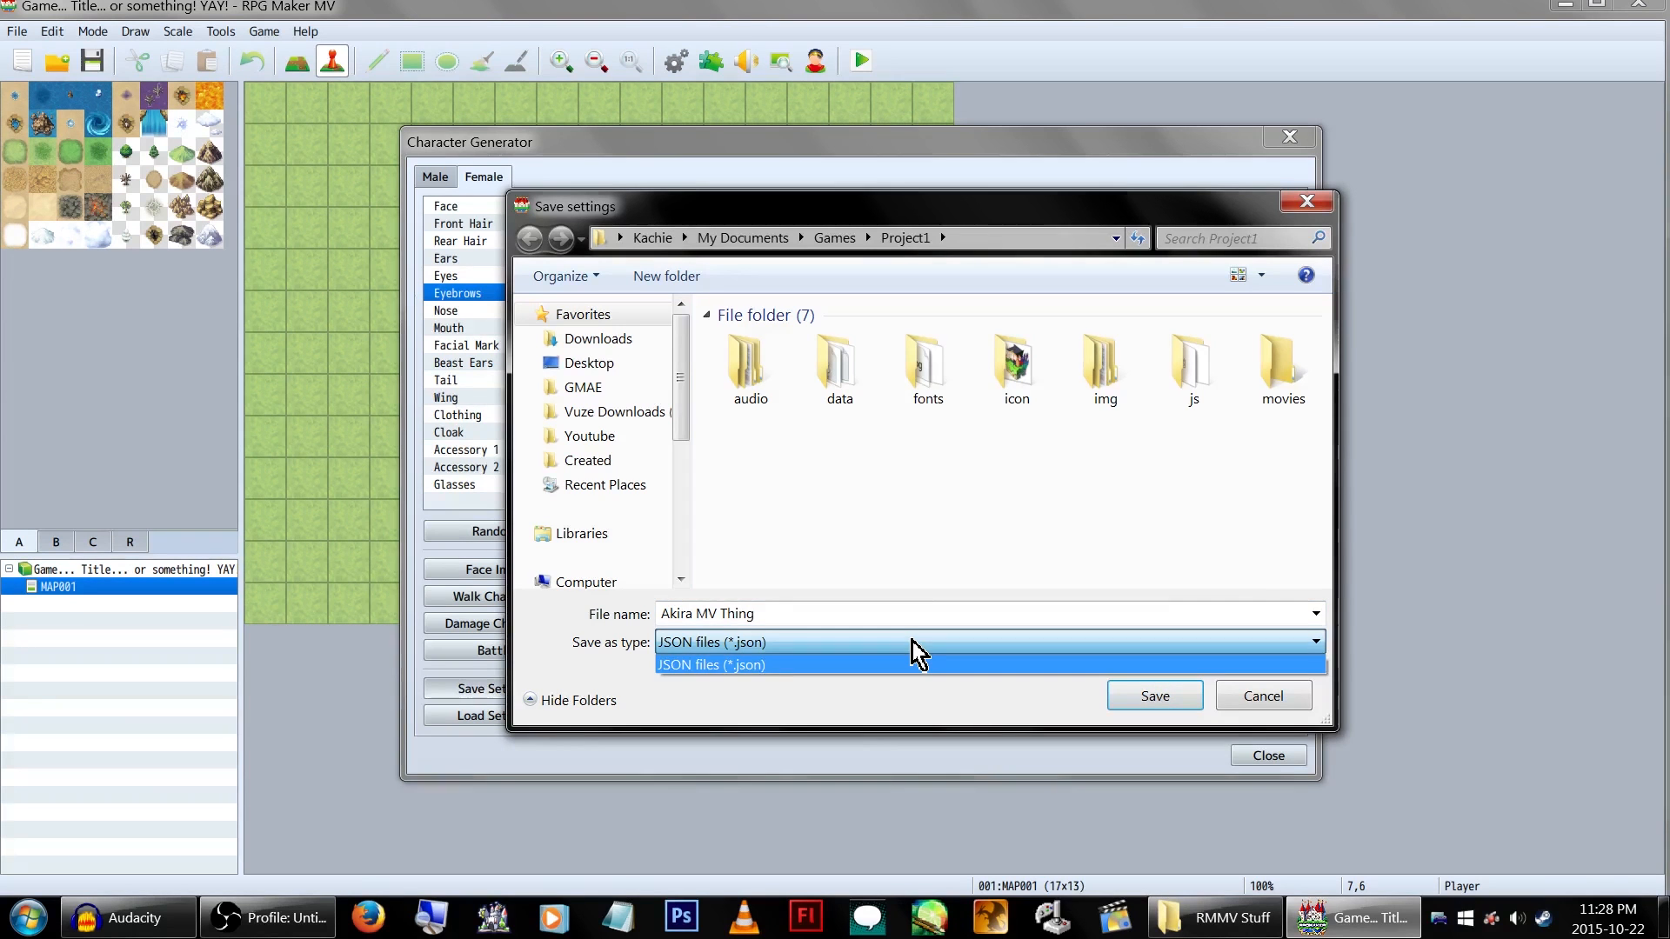
{"action": "left_click", "coordinate": [916, 663]}
{"action": "left_click", "coordinate": [926, 613]}
{"action": "left_click", "coordinate": [929, 614]}
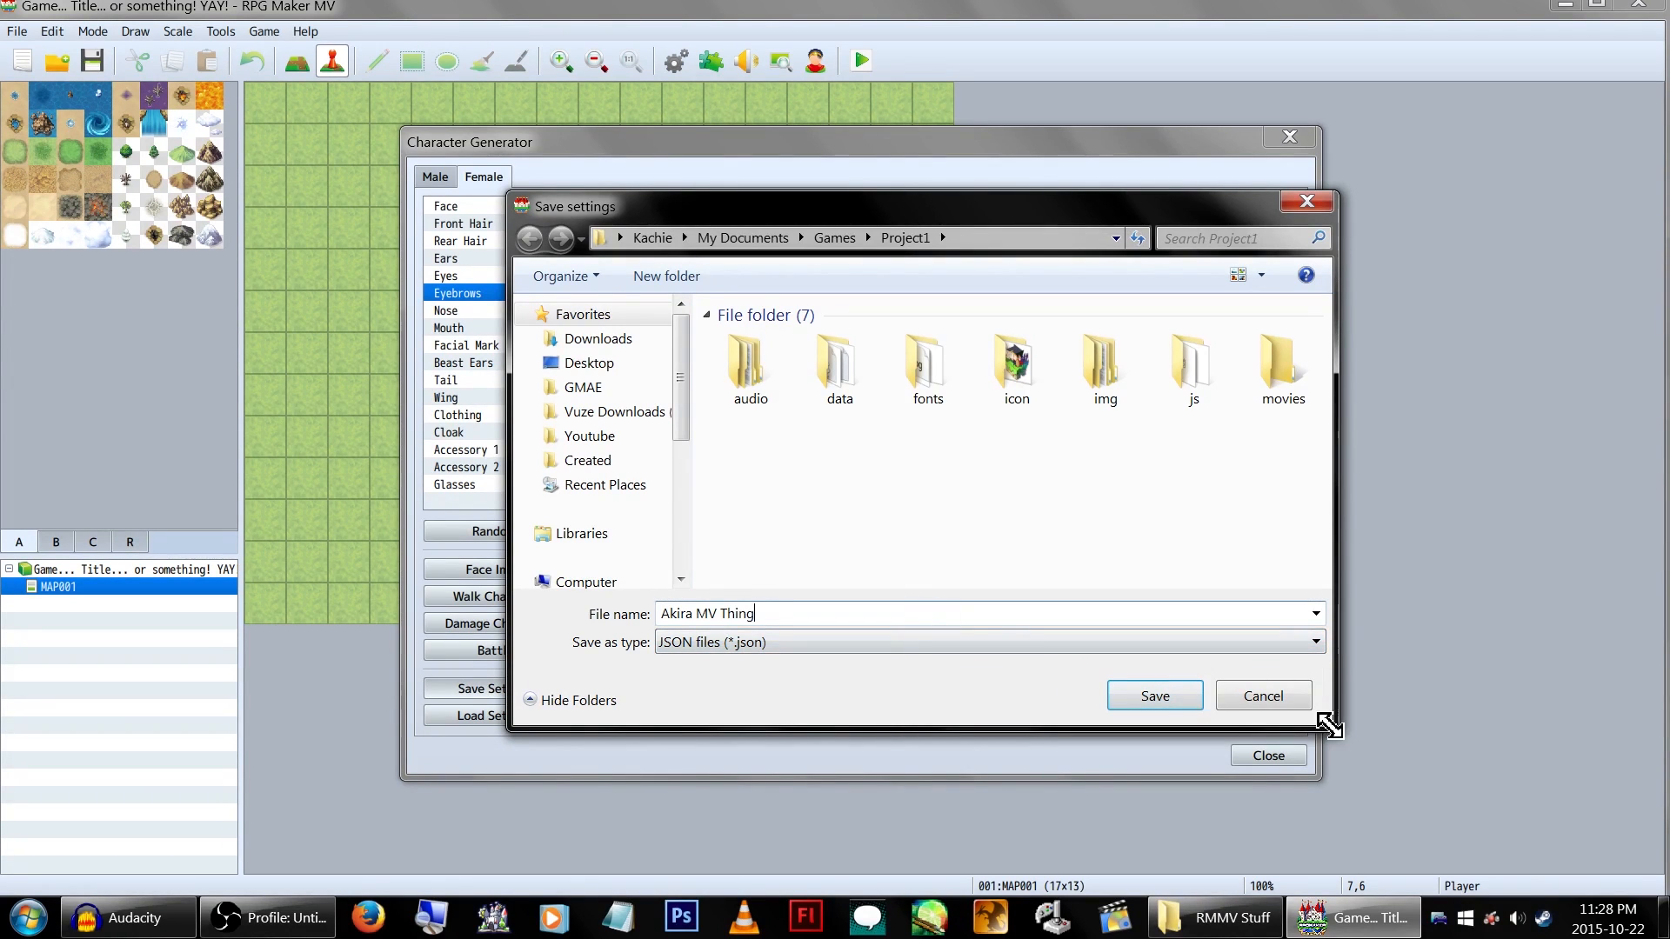
{"action": "left_click", "coordinate": [1154, 695]}
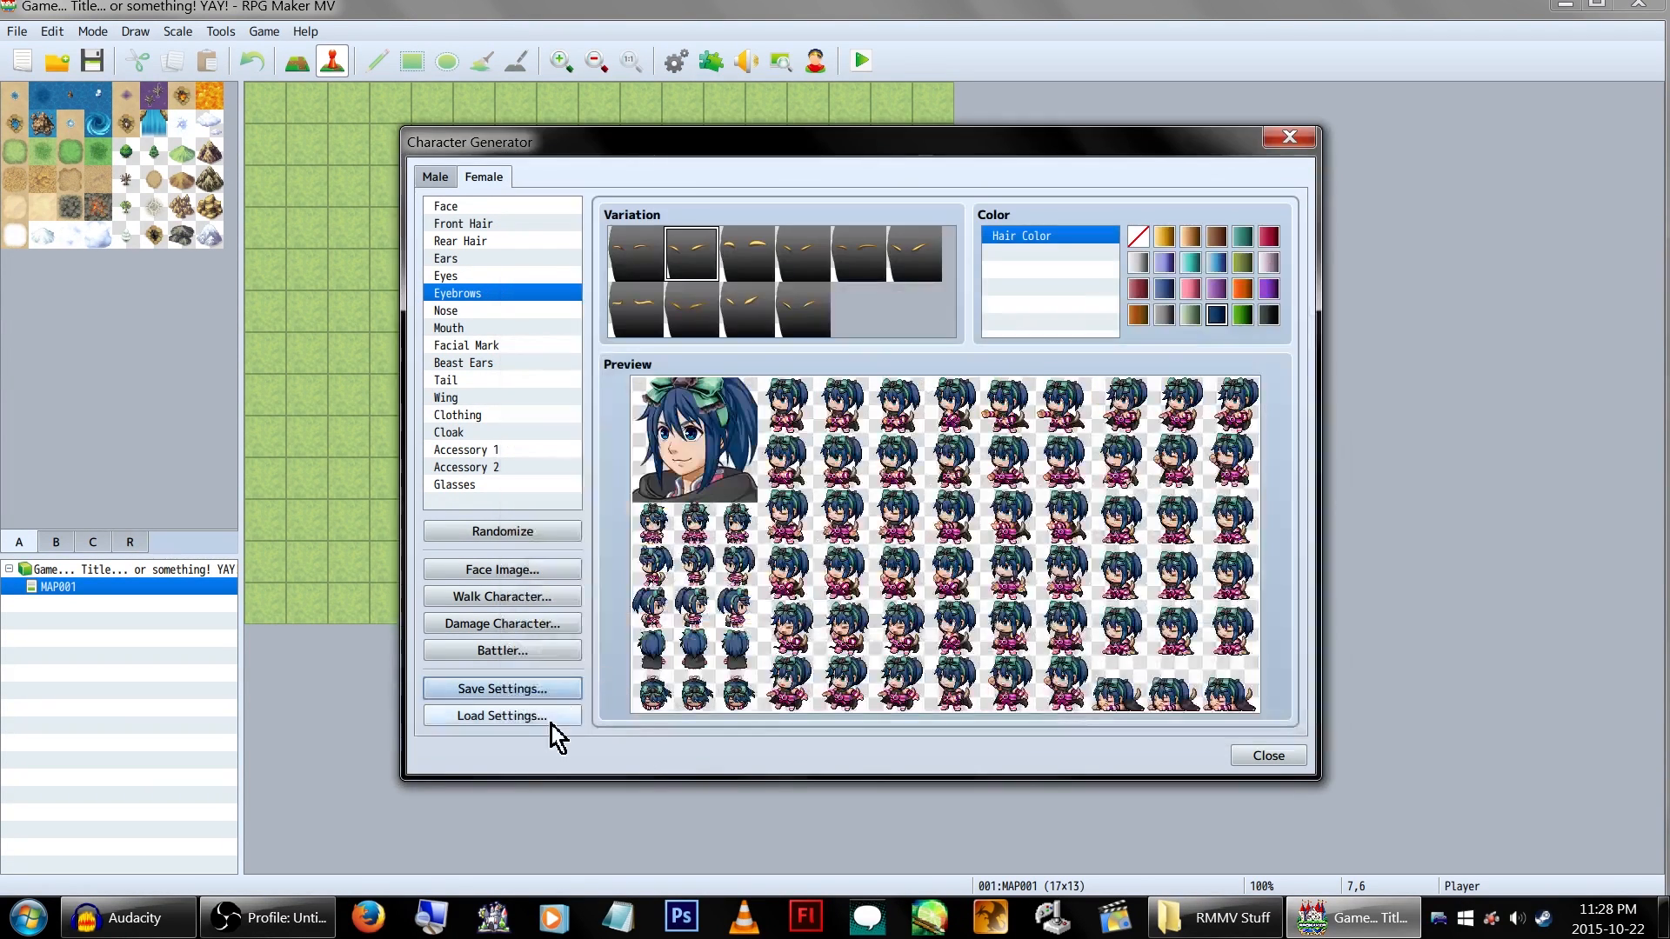
Step: Load the Akira MV Thing settings file back into the generator
{"action": "left_click", "coordinate": [522, 716]}
{"action": "left_click", "coordinate": [649, 463]}
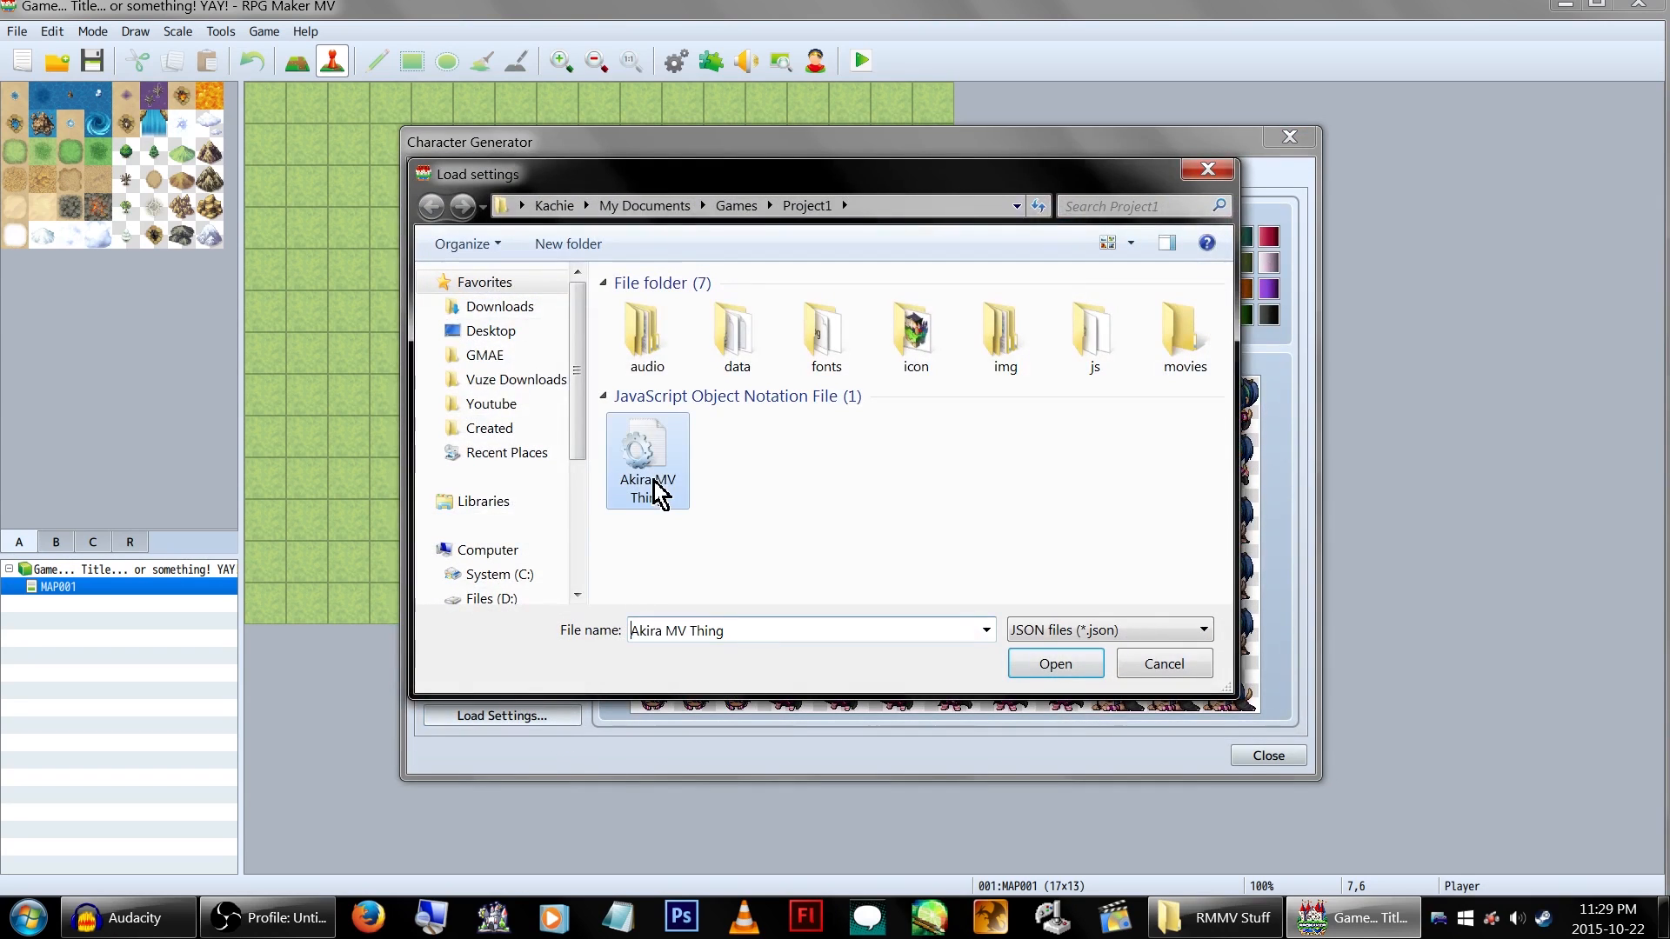
{"action": "double_click", "coordinate": [655, 489]}
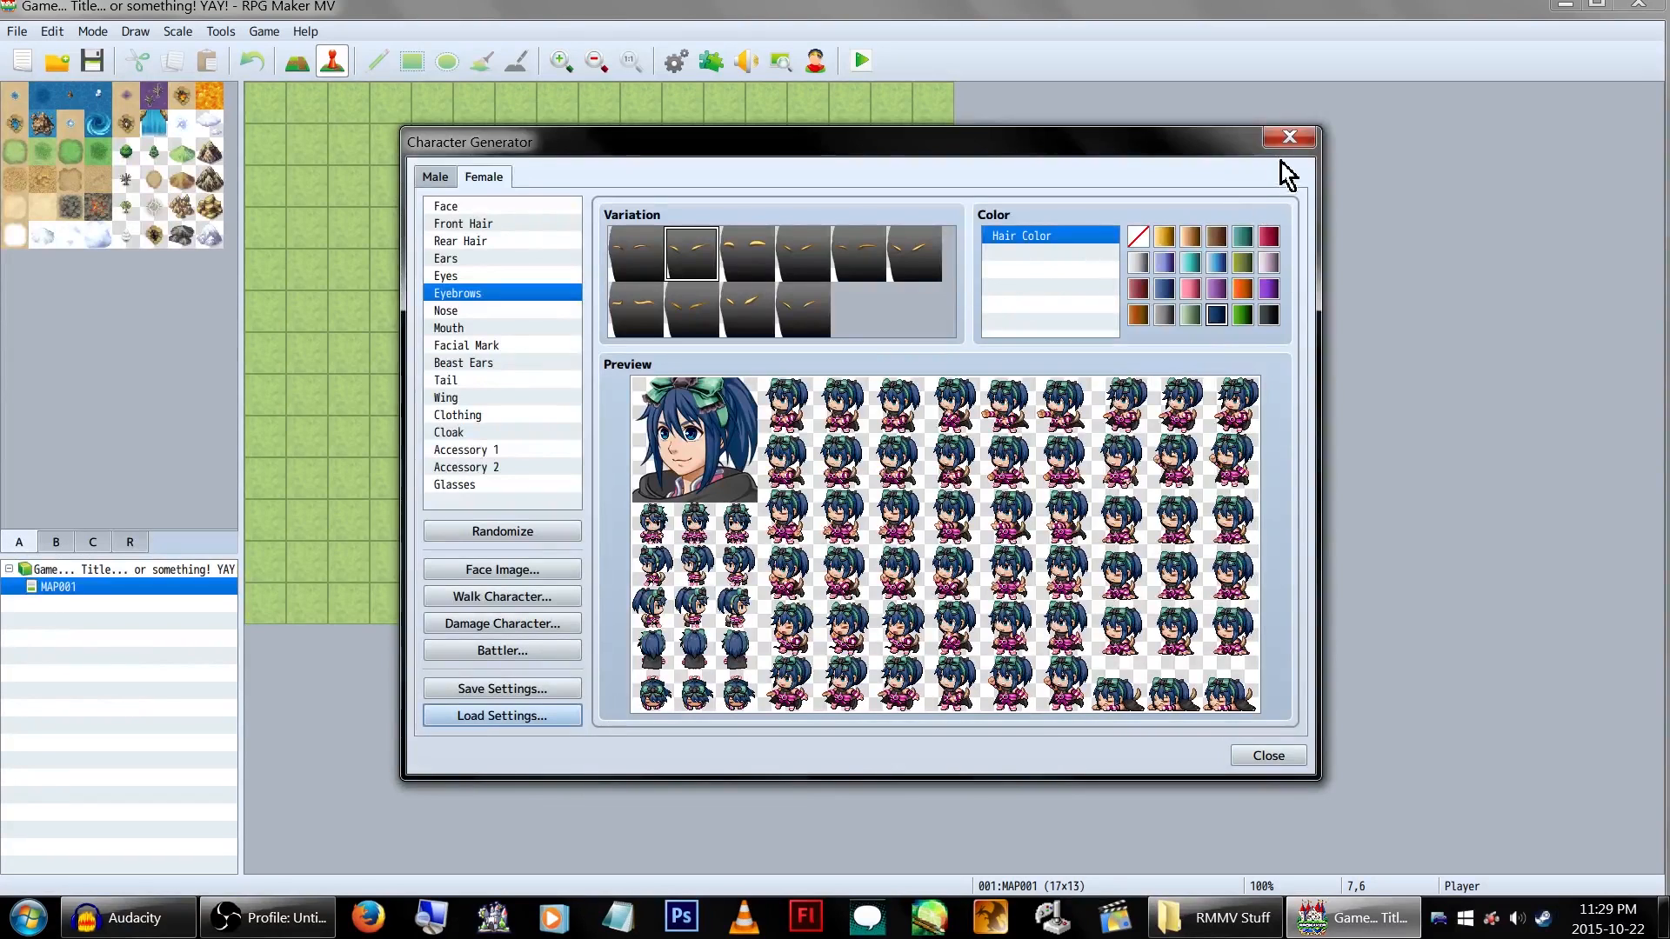
Step: Close the Character Generator and bring up the Database's Actors section
{"action": "left_click", "coordinate": [1289, 137]}
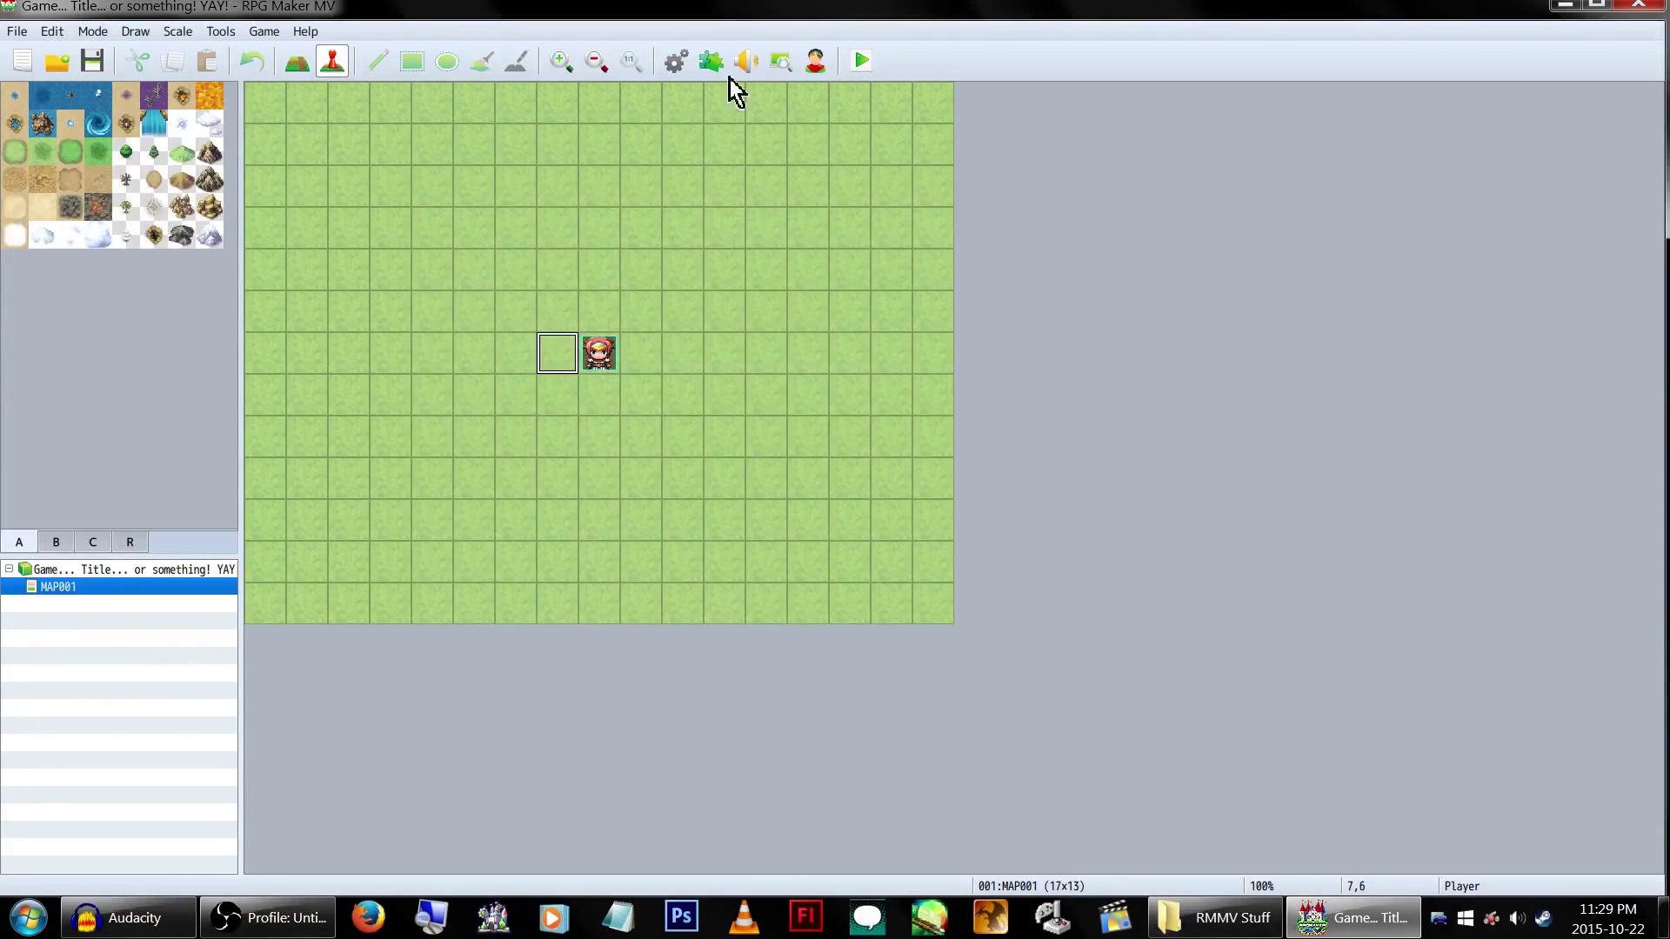
{"action": "left_click", "coordinate": [222, 31]}
{"action": "left_click", "coordinate": [261, 78]}
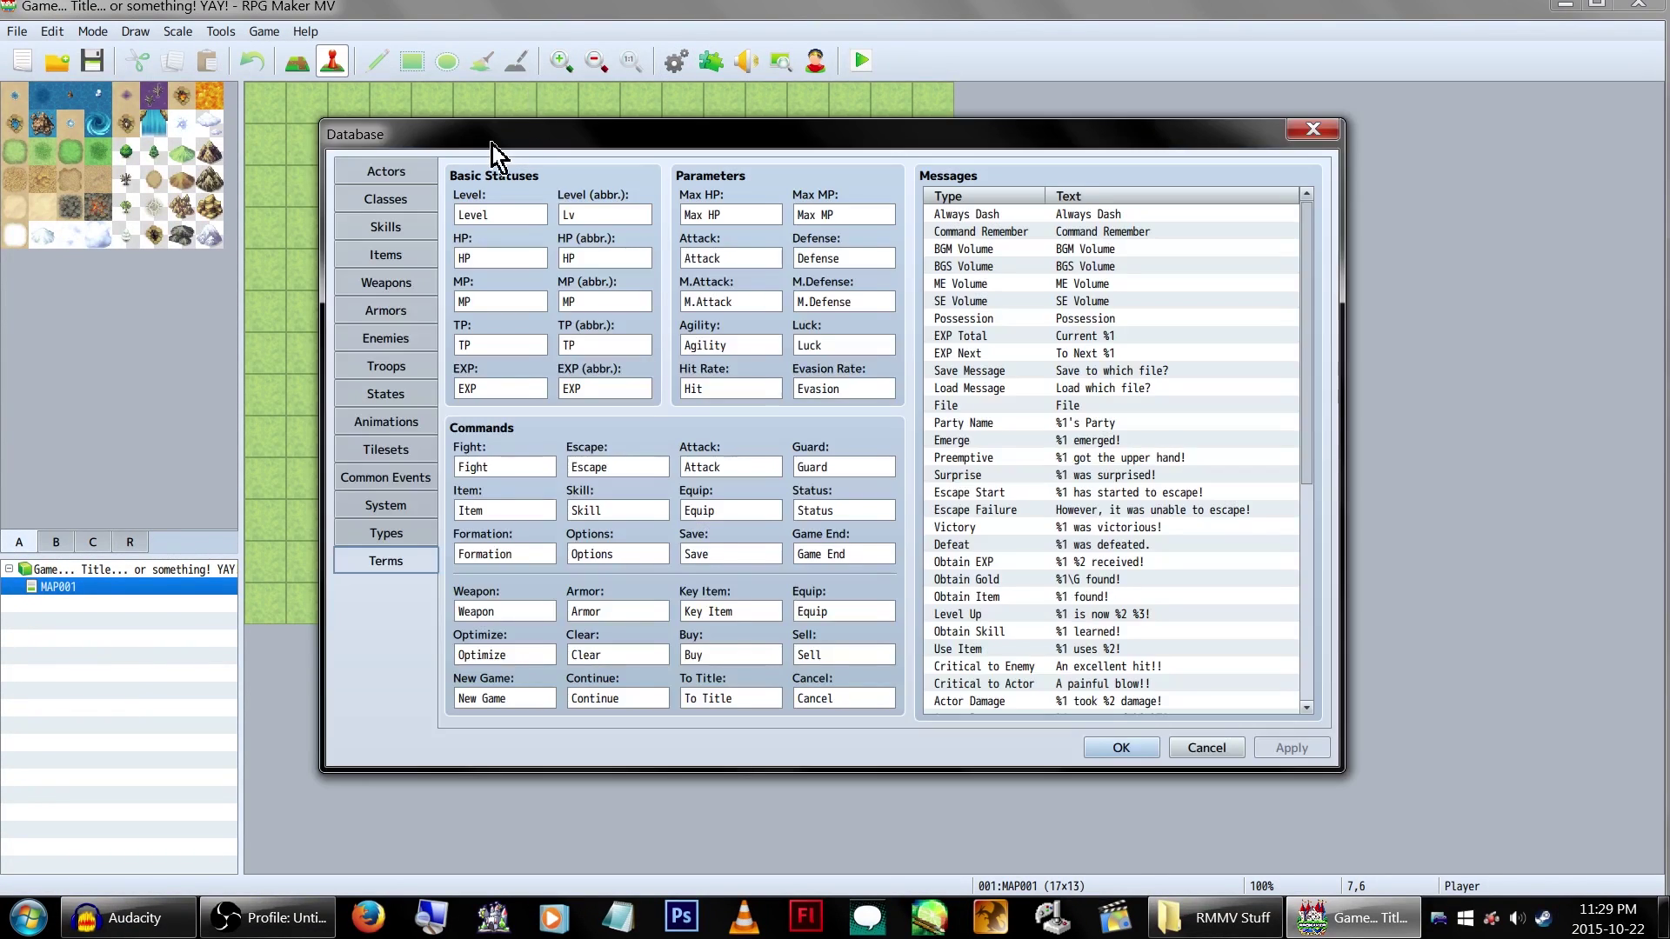
{"action": "left_click_drag", "start_coordinate": [500, 157], "coordinate": [594, 186]}
{"action": "left_click", "coordinate": [480, 202]}
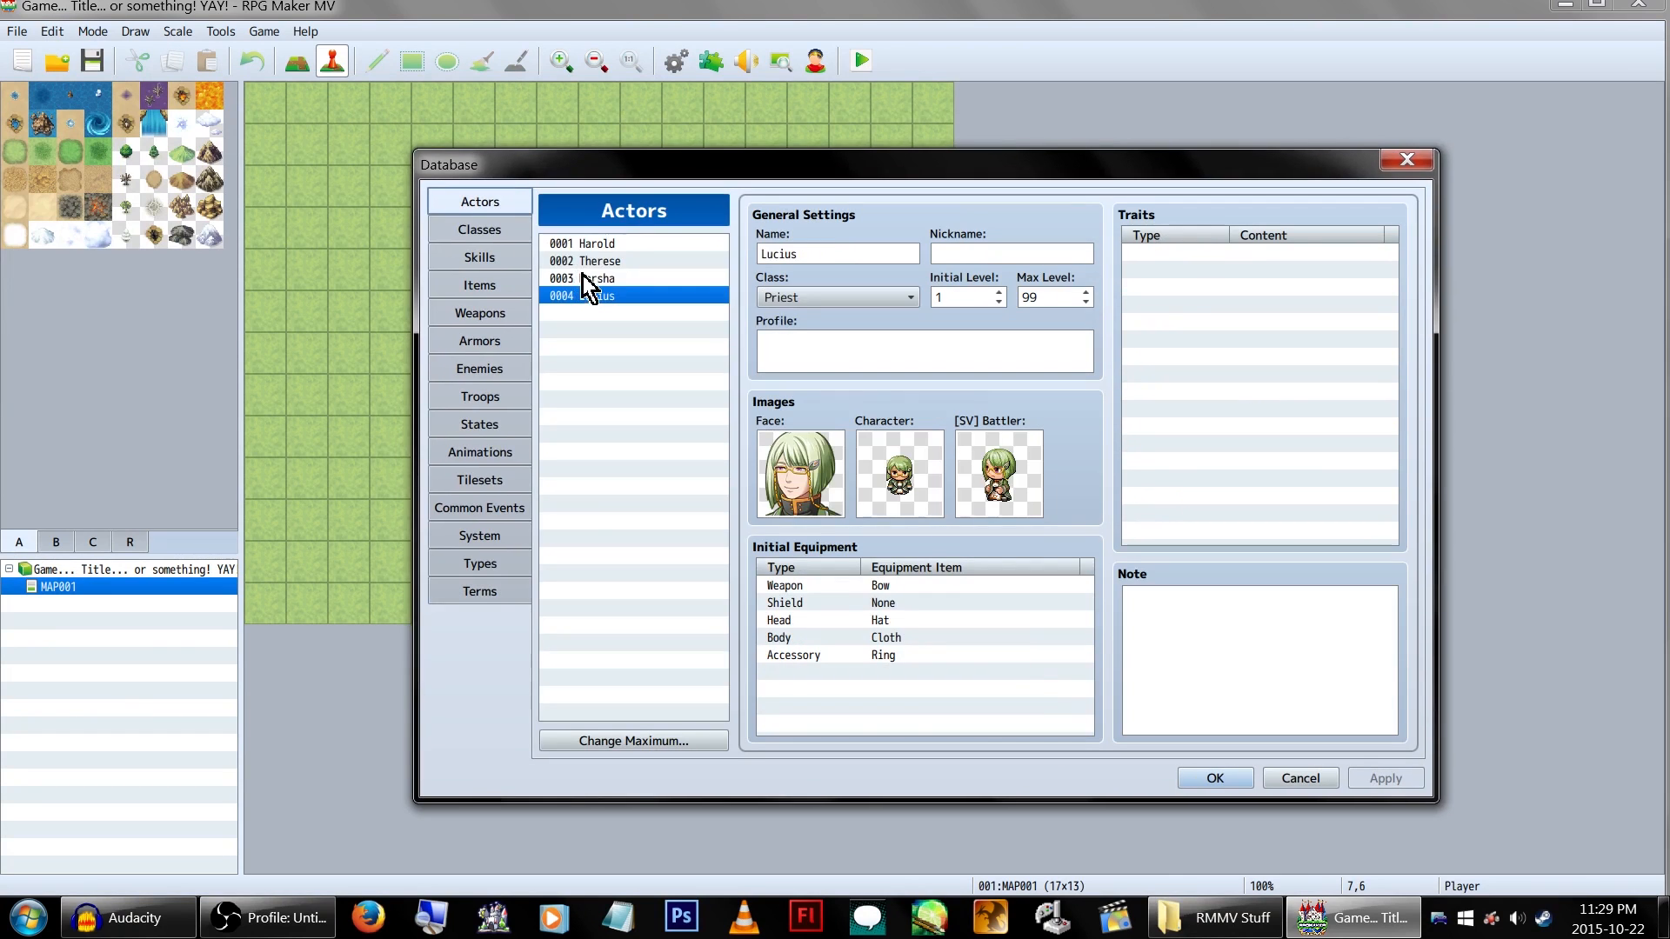
{"action": "left_click", "coordinate": [594, 245]}
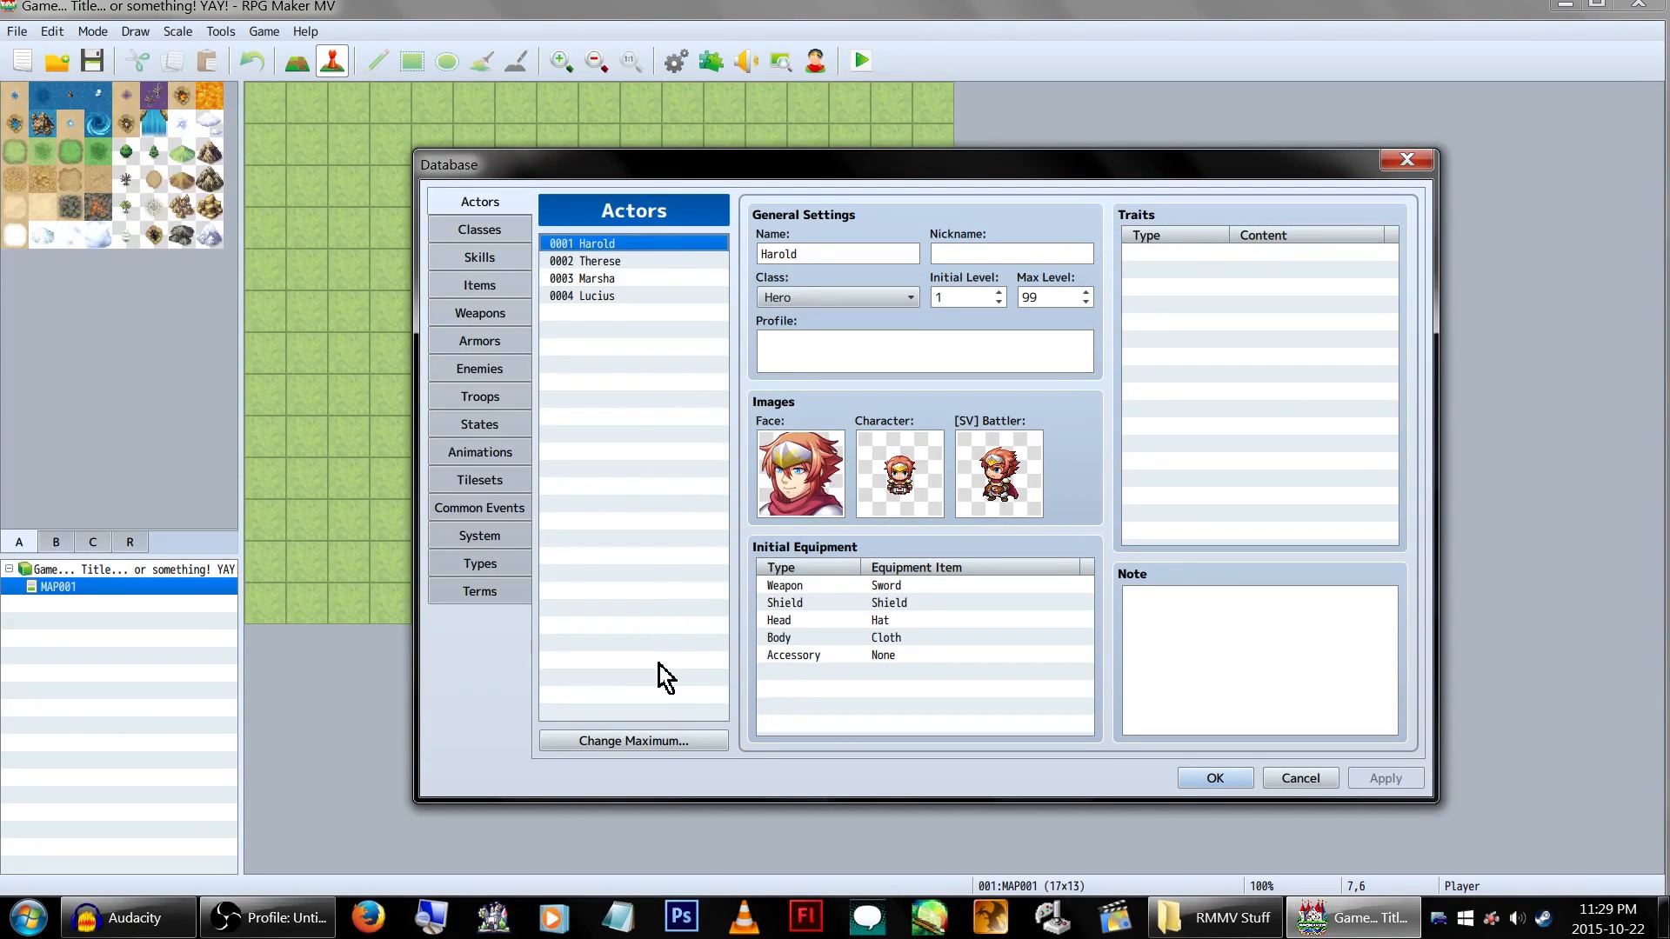
Step: Raise the actor maximum to 5 through Change Maximum
{"action": "left_click", "coordinate": [632, 741]}
{"action": "left_click", "coordinate": [591, 764]}
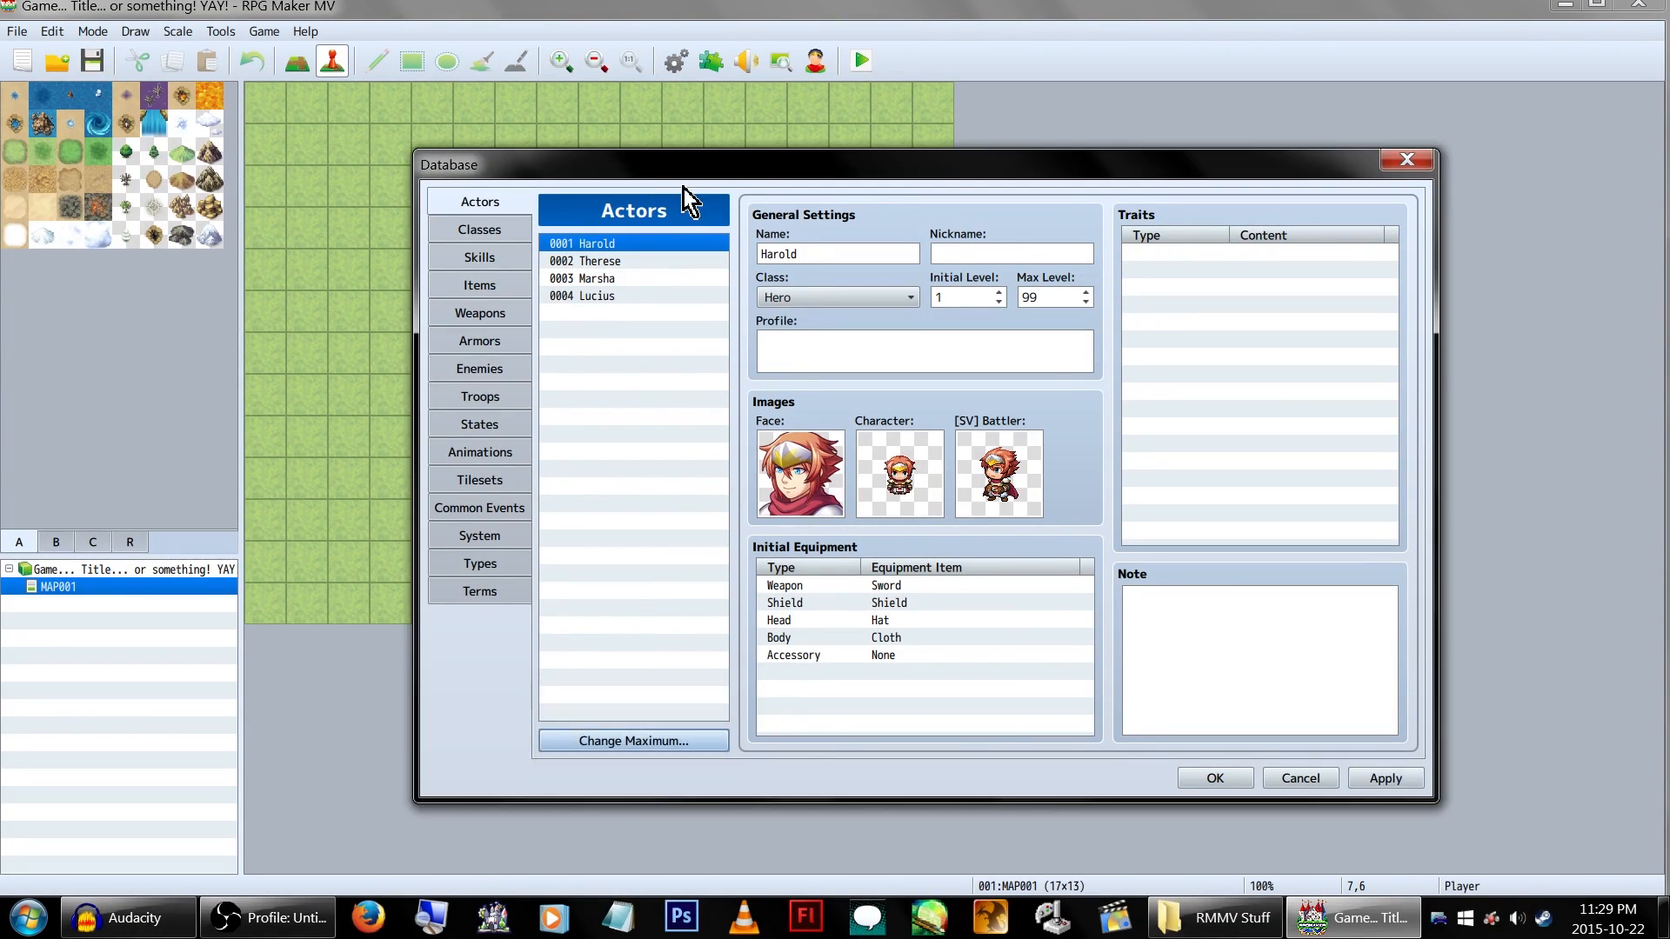
{"action": "left_click", "coordinate": [624, 739]}
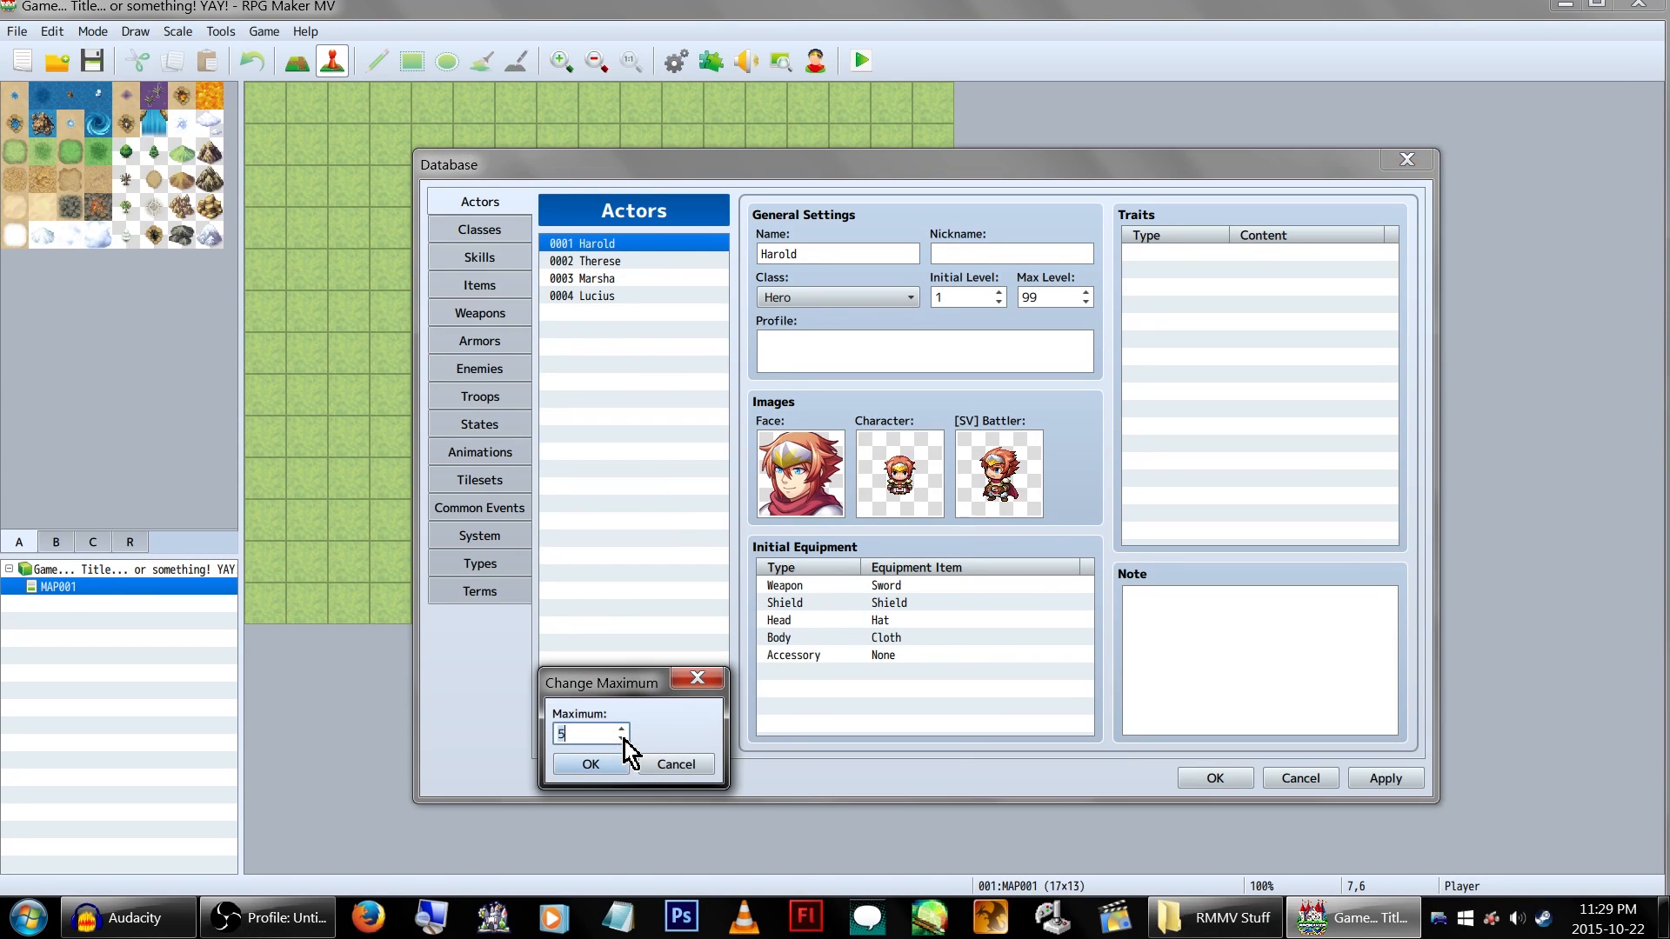
{"action": "key", "text": "Up"}
{"action": "left_click", "coordinate": [612, 761]}
Step: Select the new blank actor 0005 and begin editing its name
{"action": "left_click", "coordinate": [626, 296]}
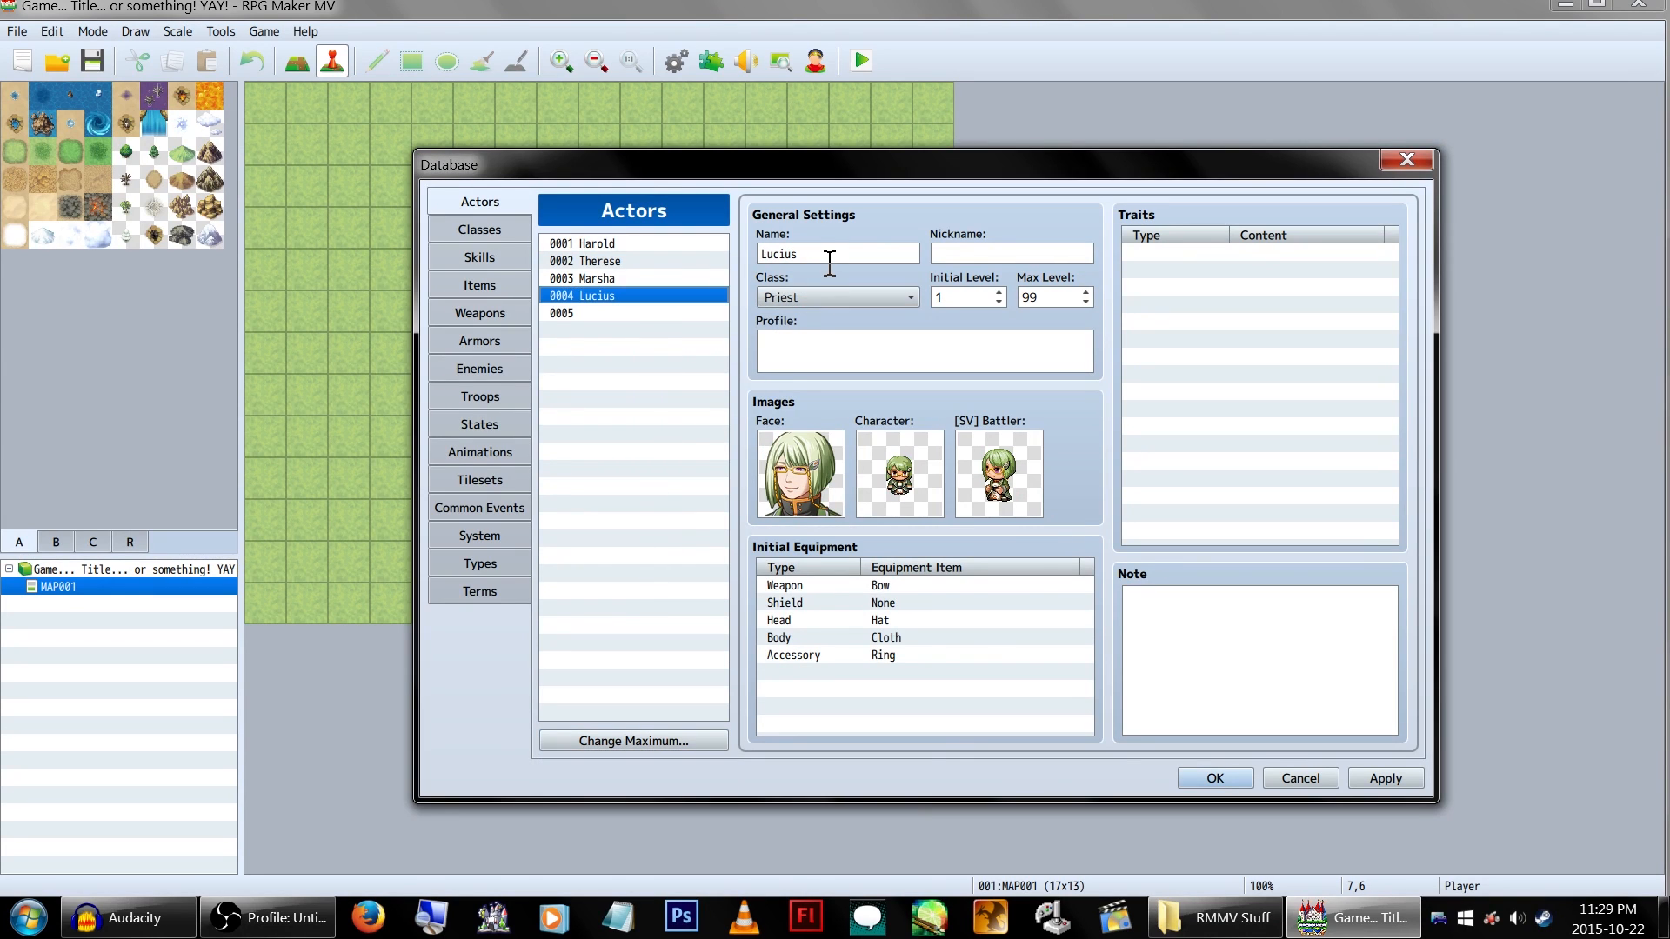
{"action": "left_click", "coordinate": [620, 315]}
{"action": "left_click", "coordinate": [616, 262]}
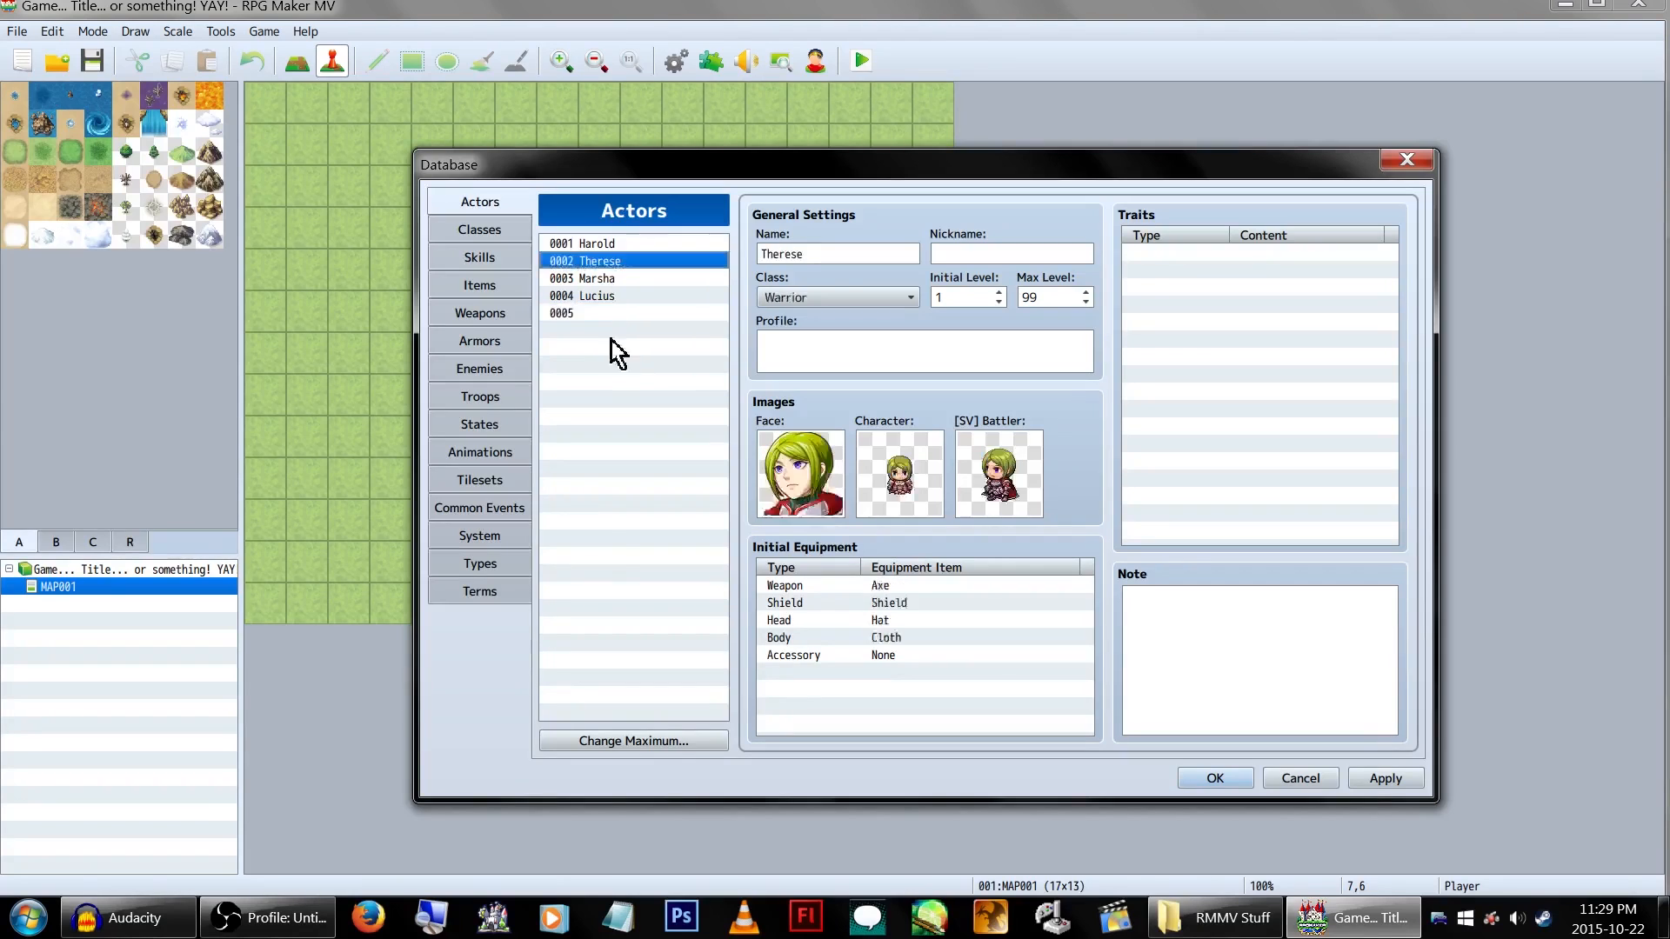
{"action": "left_click", "coordinate": [626, 313]}
{"action": "left_click", "coordinate": [825, 257]}
{"action": "type", "text": "A"}
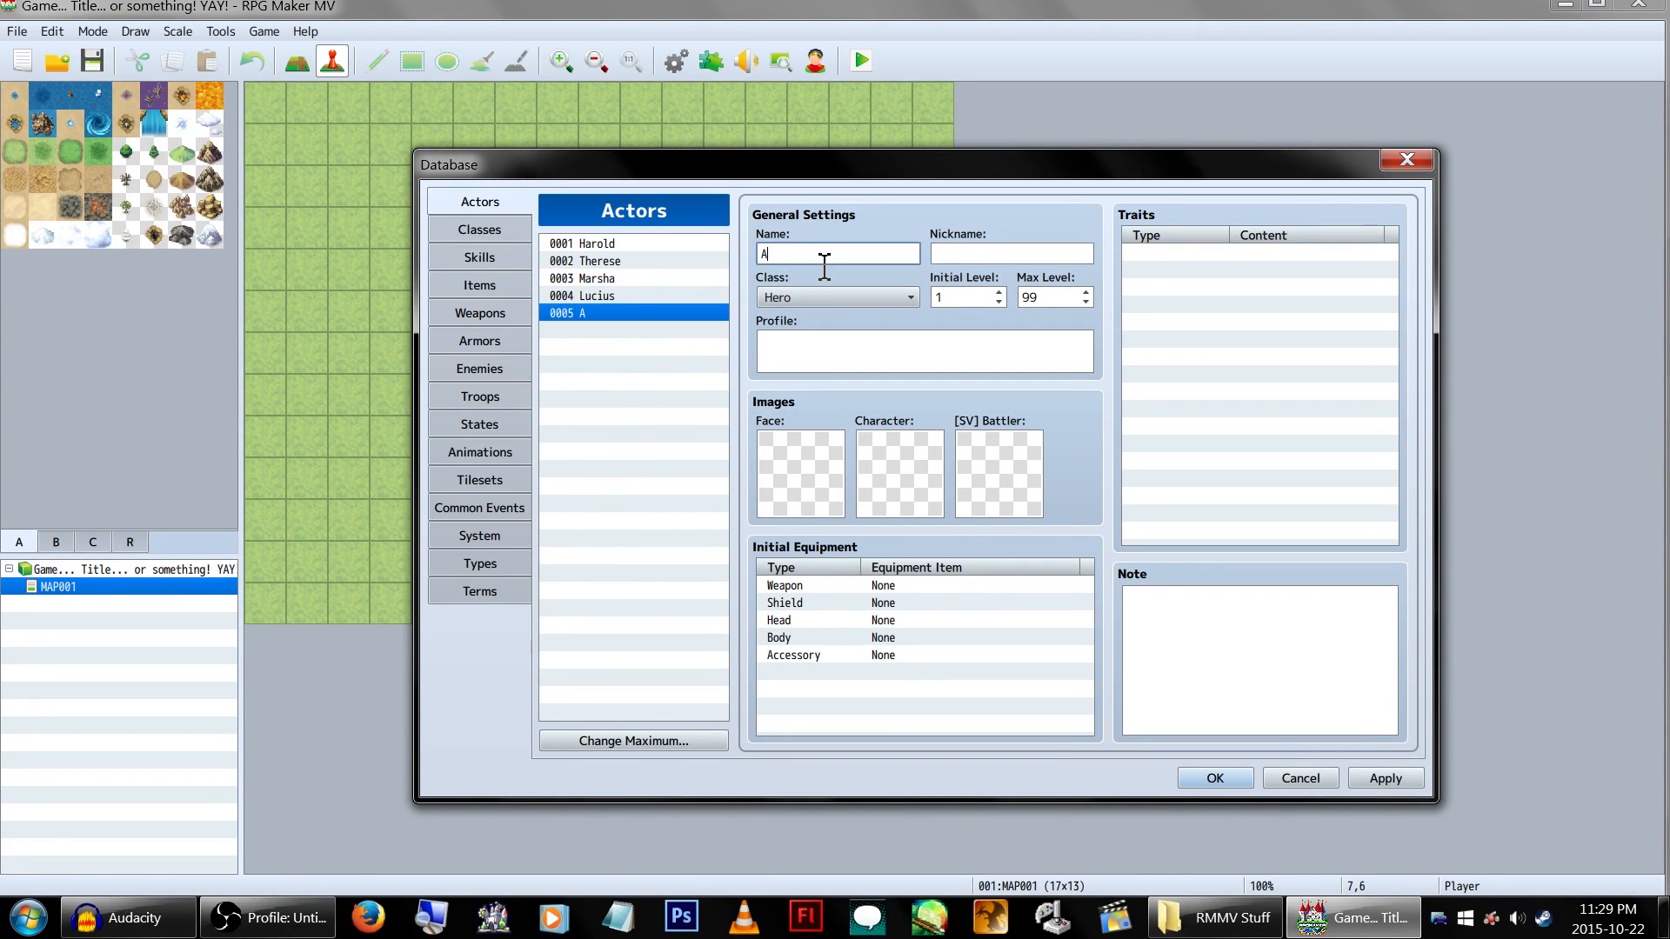
{"action": "type", "text": "kira"}
Step: Name the actor Akira with nickname AkiAki and keep Hero as her class
{"action": "key", "text": "Tab"}
{"action": "type", "text": "AkiAki"}
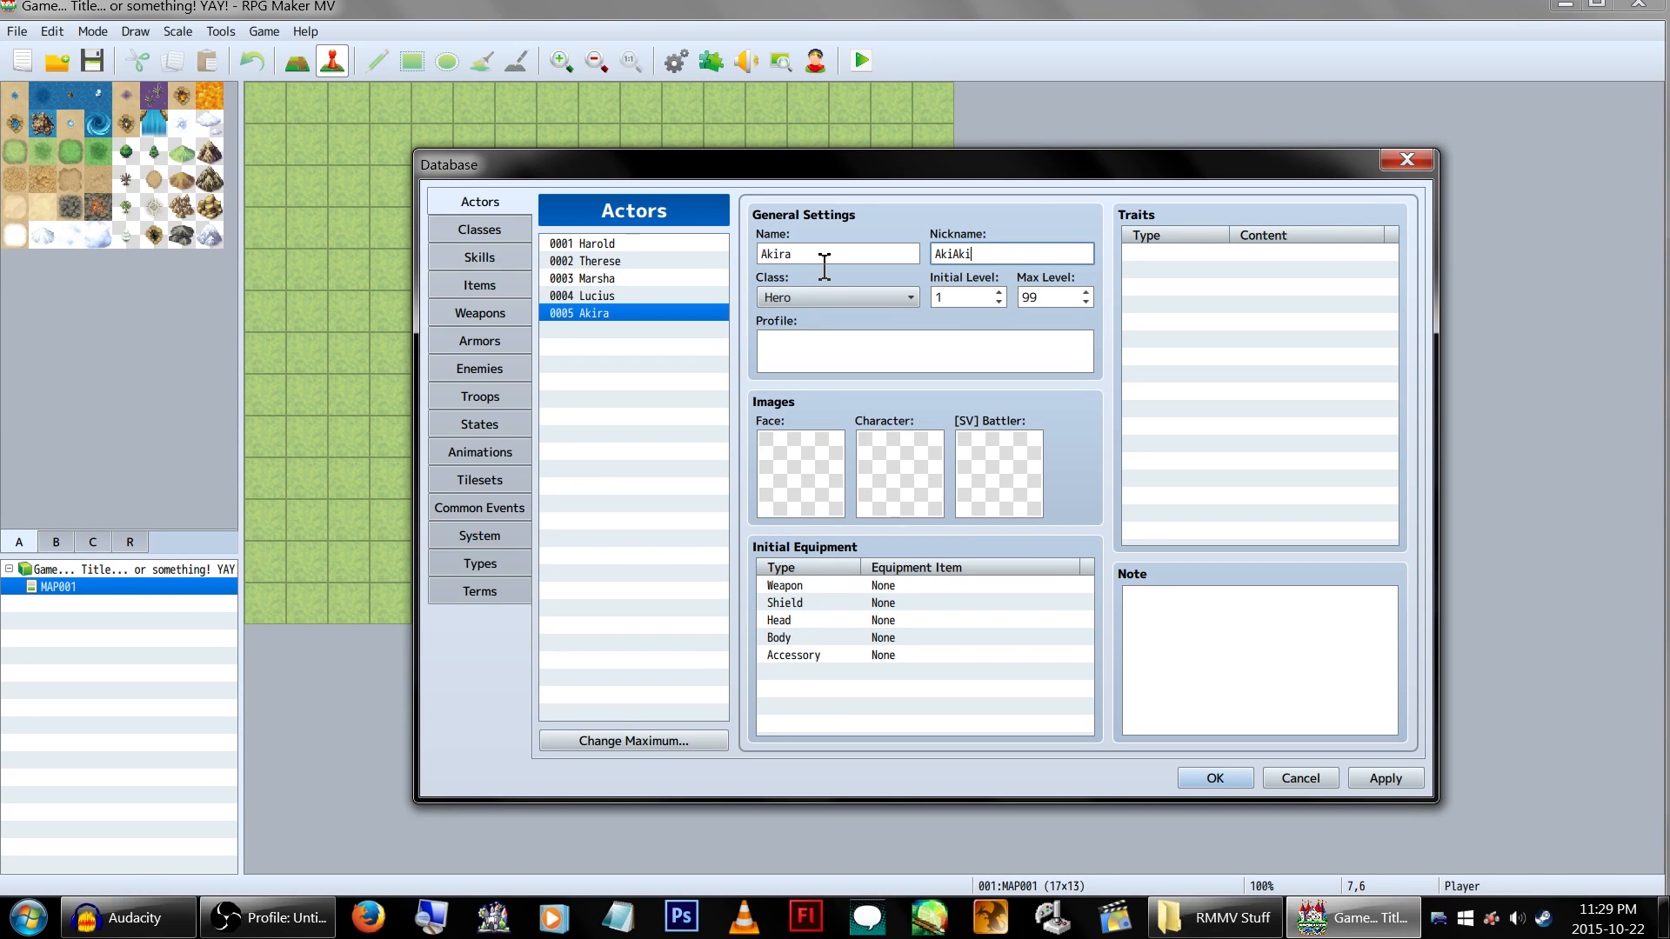
{"action": "key", "text": "Tab"}
{"action": "left_click", "coordinate": [823, 299]}
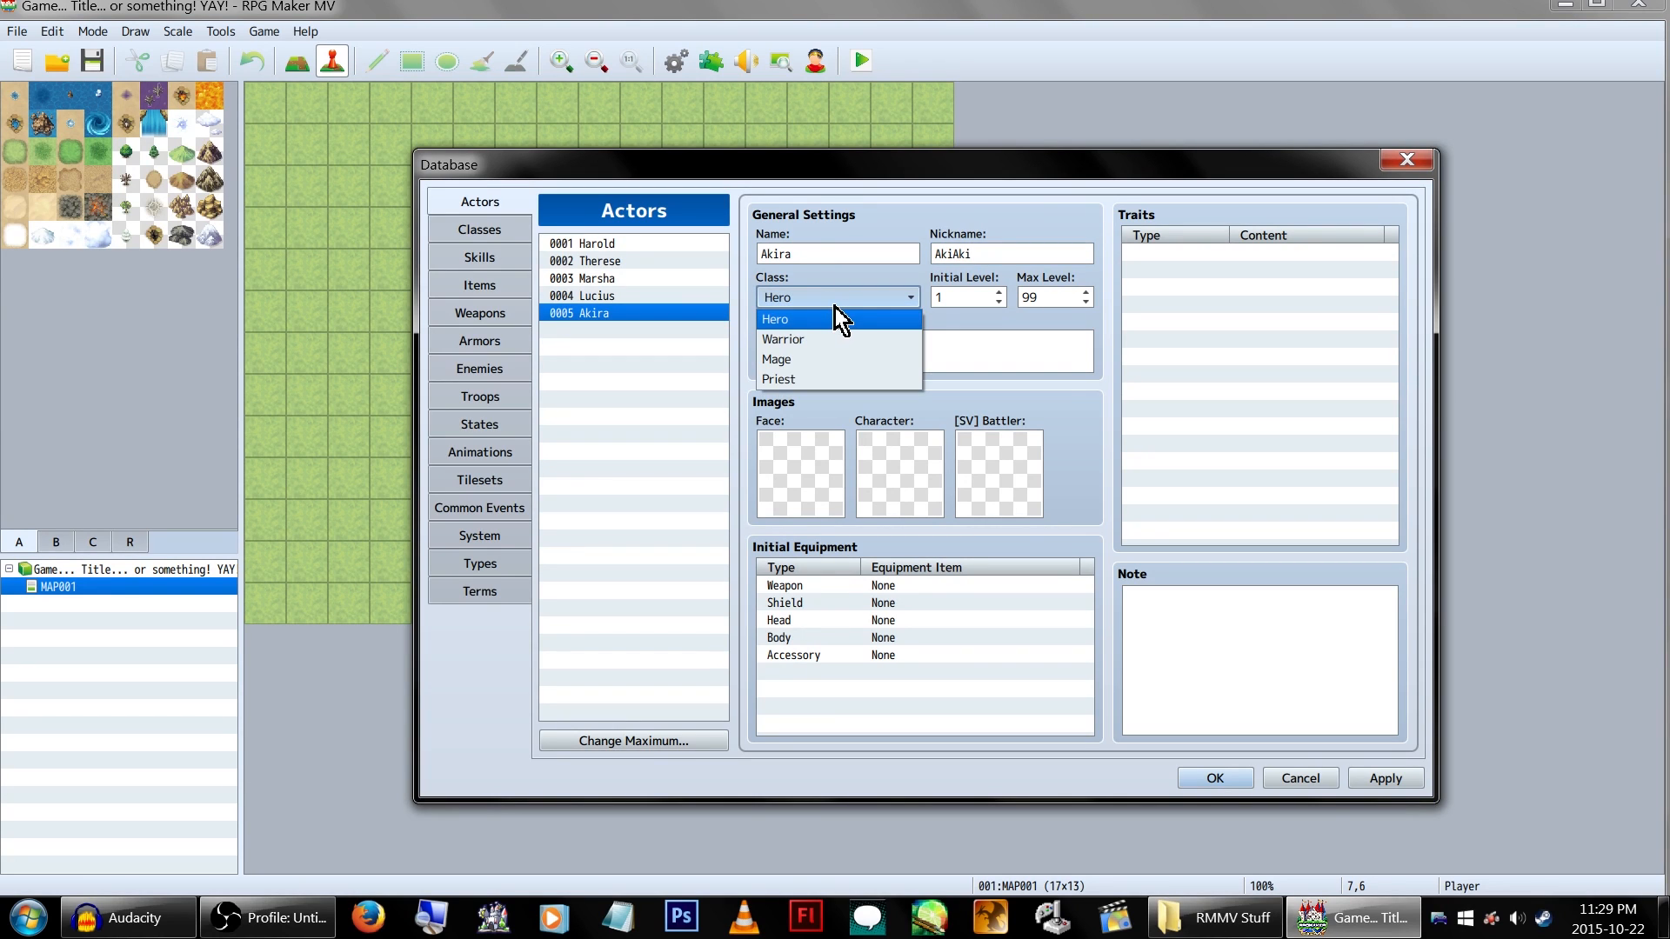
{"action": "left_click", "coordinate": [836, 319]}
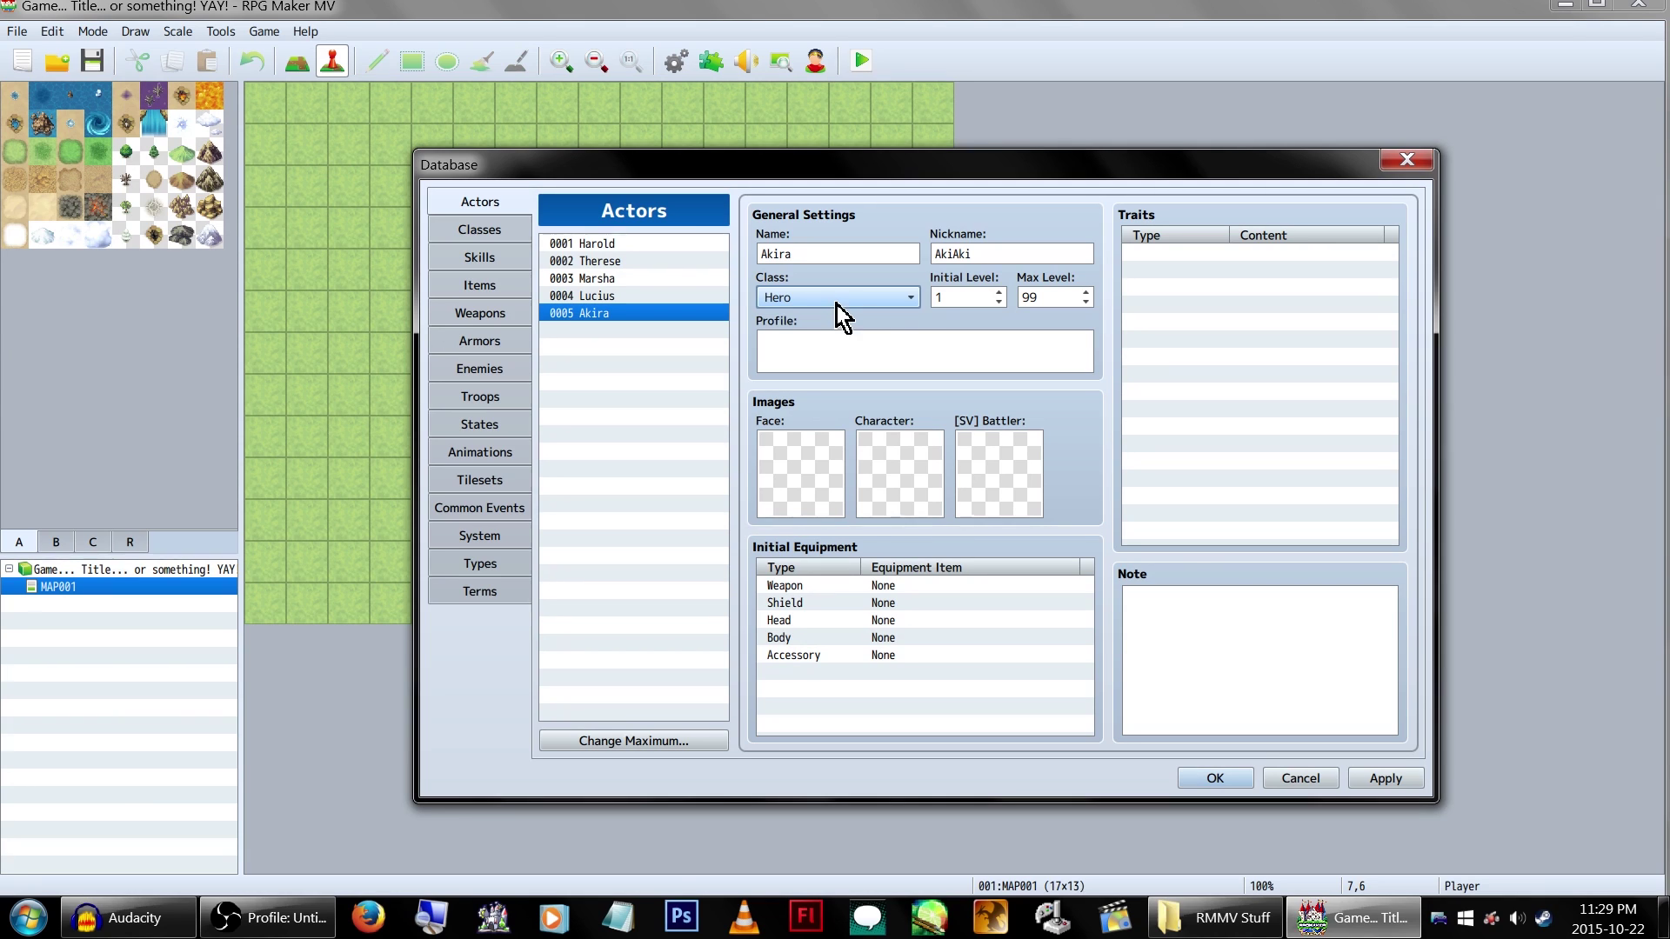
{"action": "left_click", "coordinate": [968, 297]}
{"action": "left_click", "coordinate": [890, 352]}
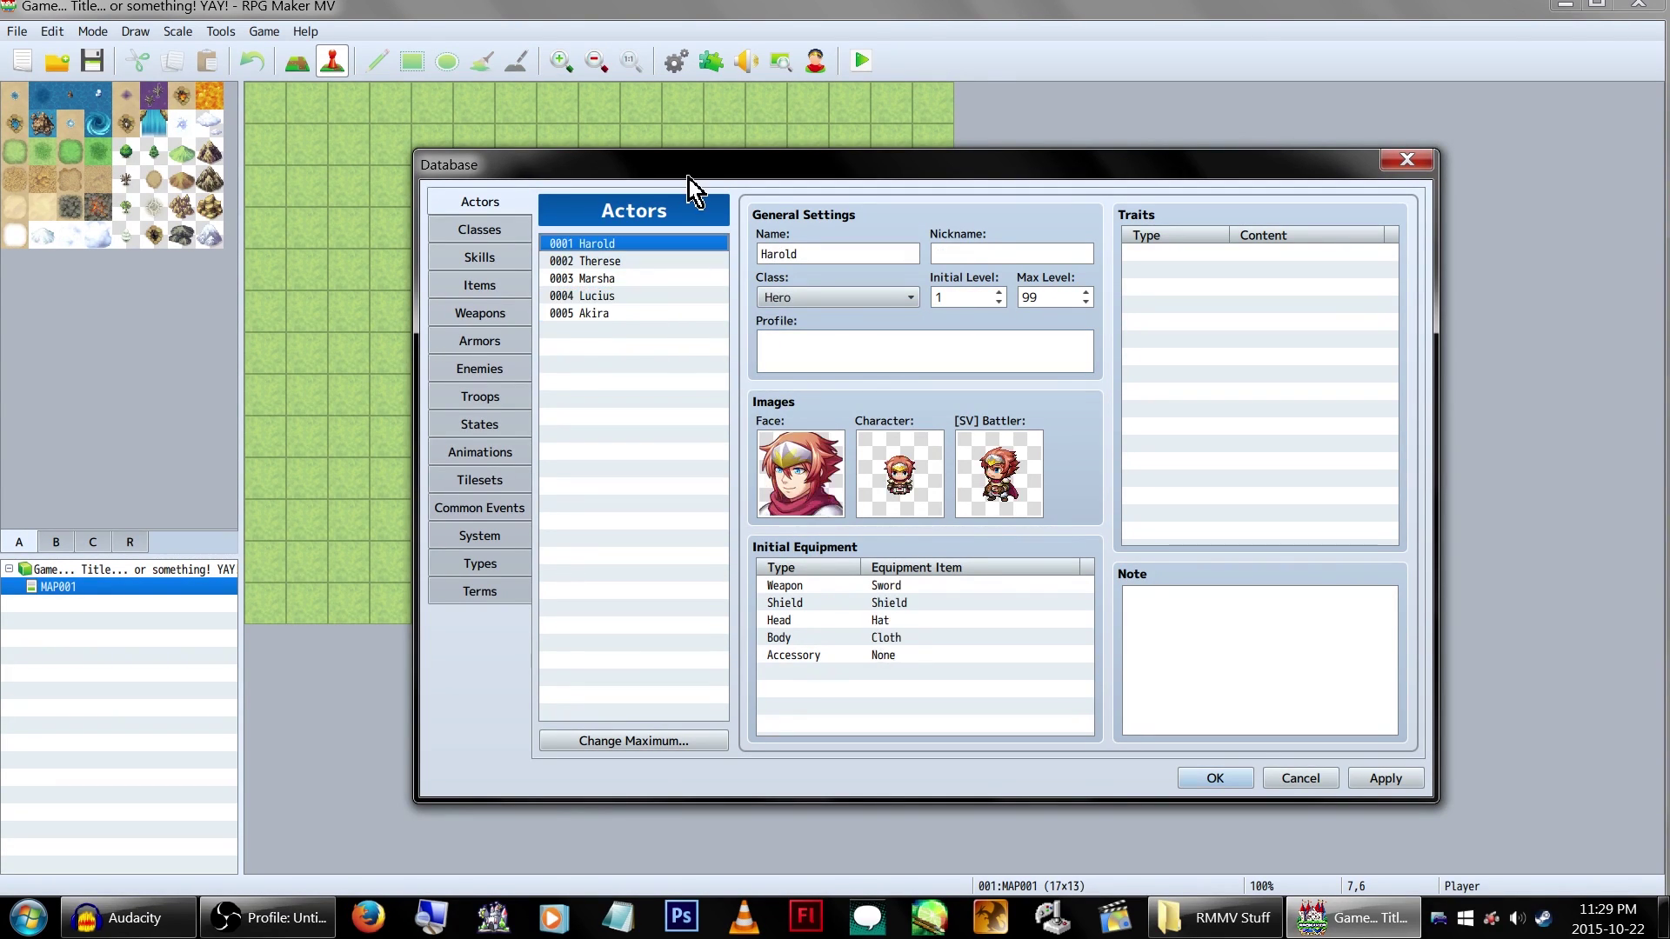
Step: Compare with Lucius, then write Akira's joking profile about having no examples
{"action": "left_click", "coordinate": [665, 278]}
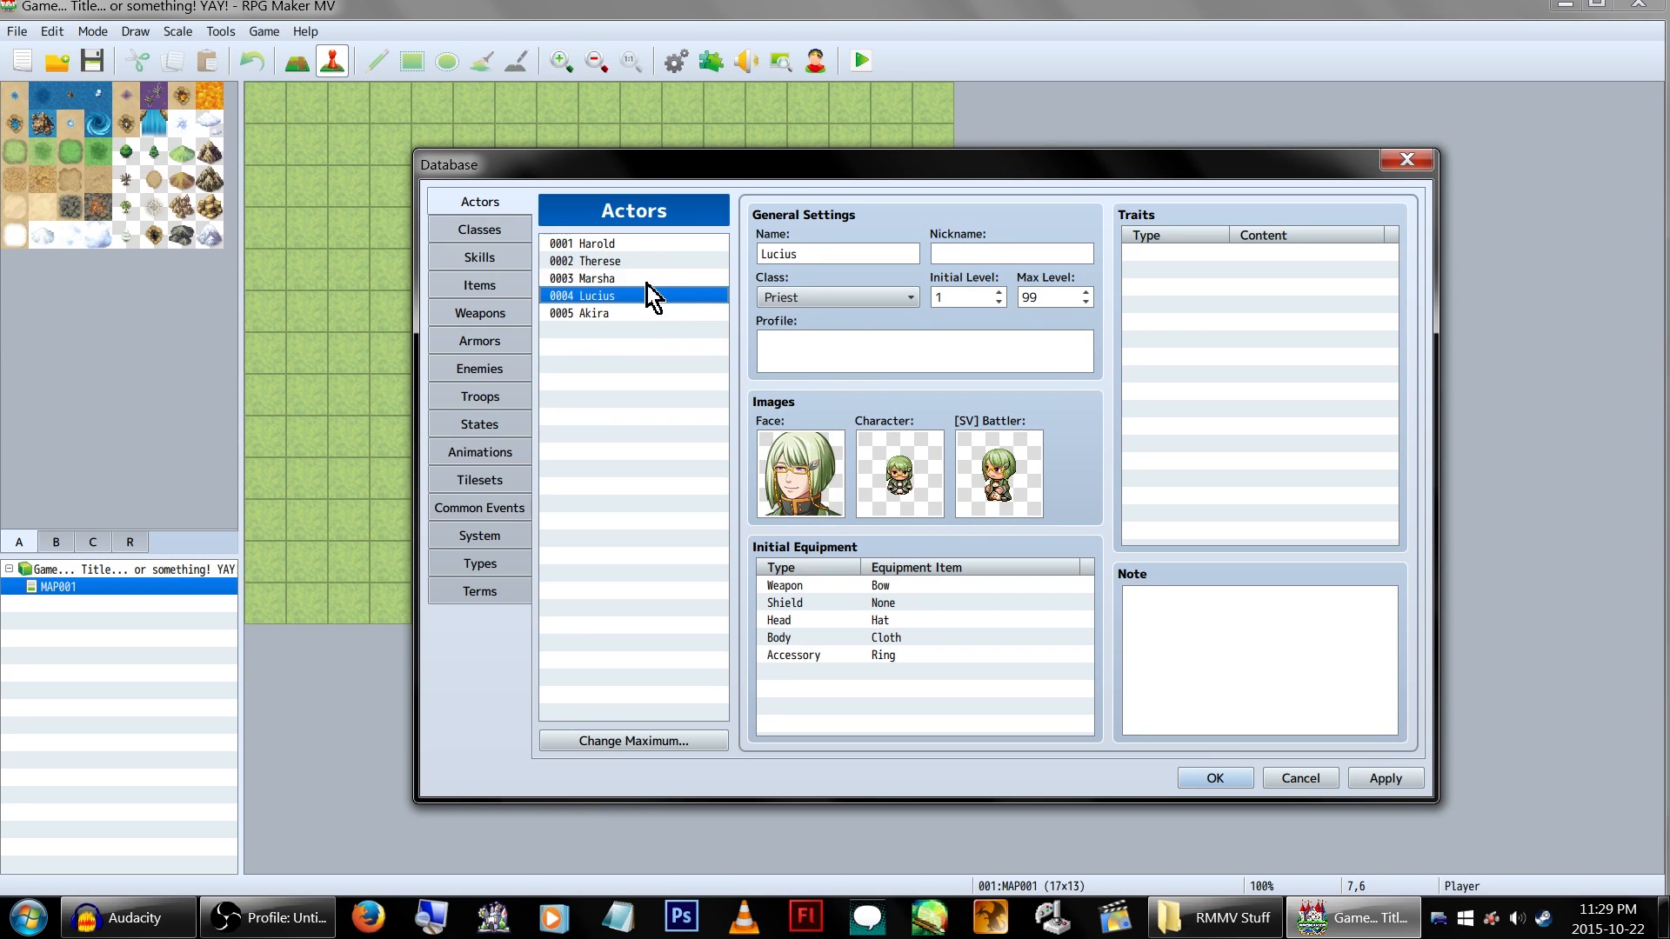
{"action": "left_click", "coordinate": [645, 261]}
{"action": "left_click", "coordinate": [644, 313]}
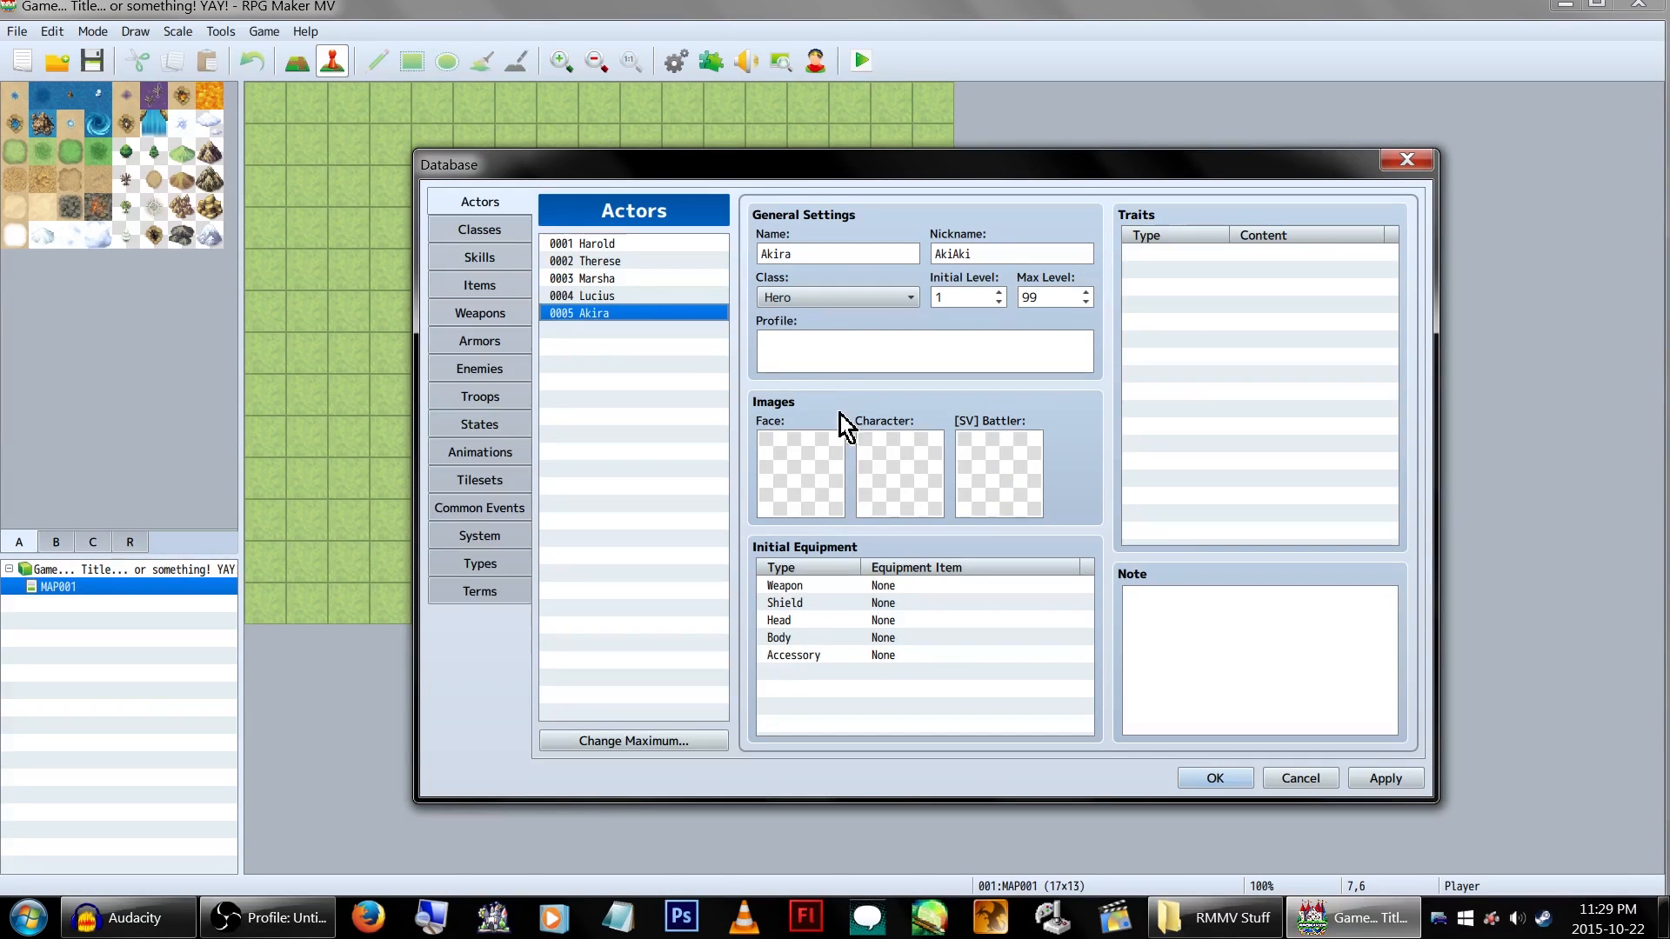
{"action": "left_click", "coordinate": [872, 356]}
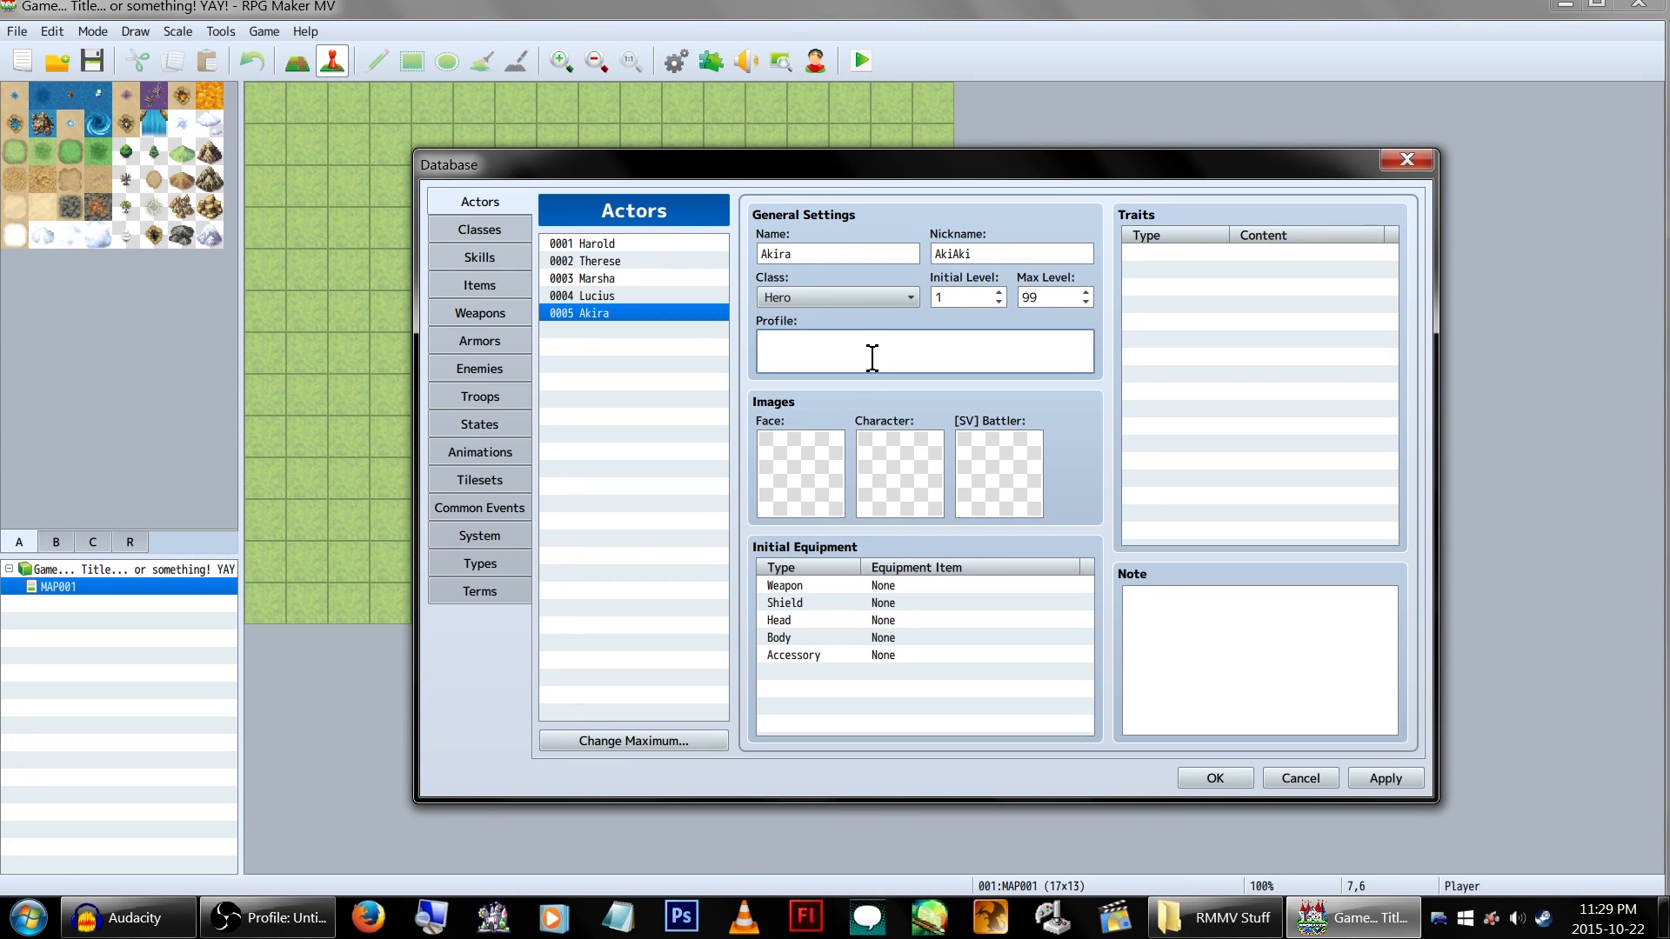
{"action": "type", "text": "We're going to"}
{"action": "type", "text": " leave this blank. Be"}
{"action": "type", "text": "cause I has no"}
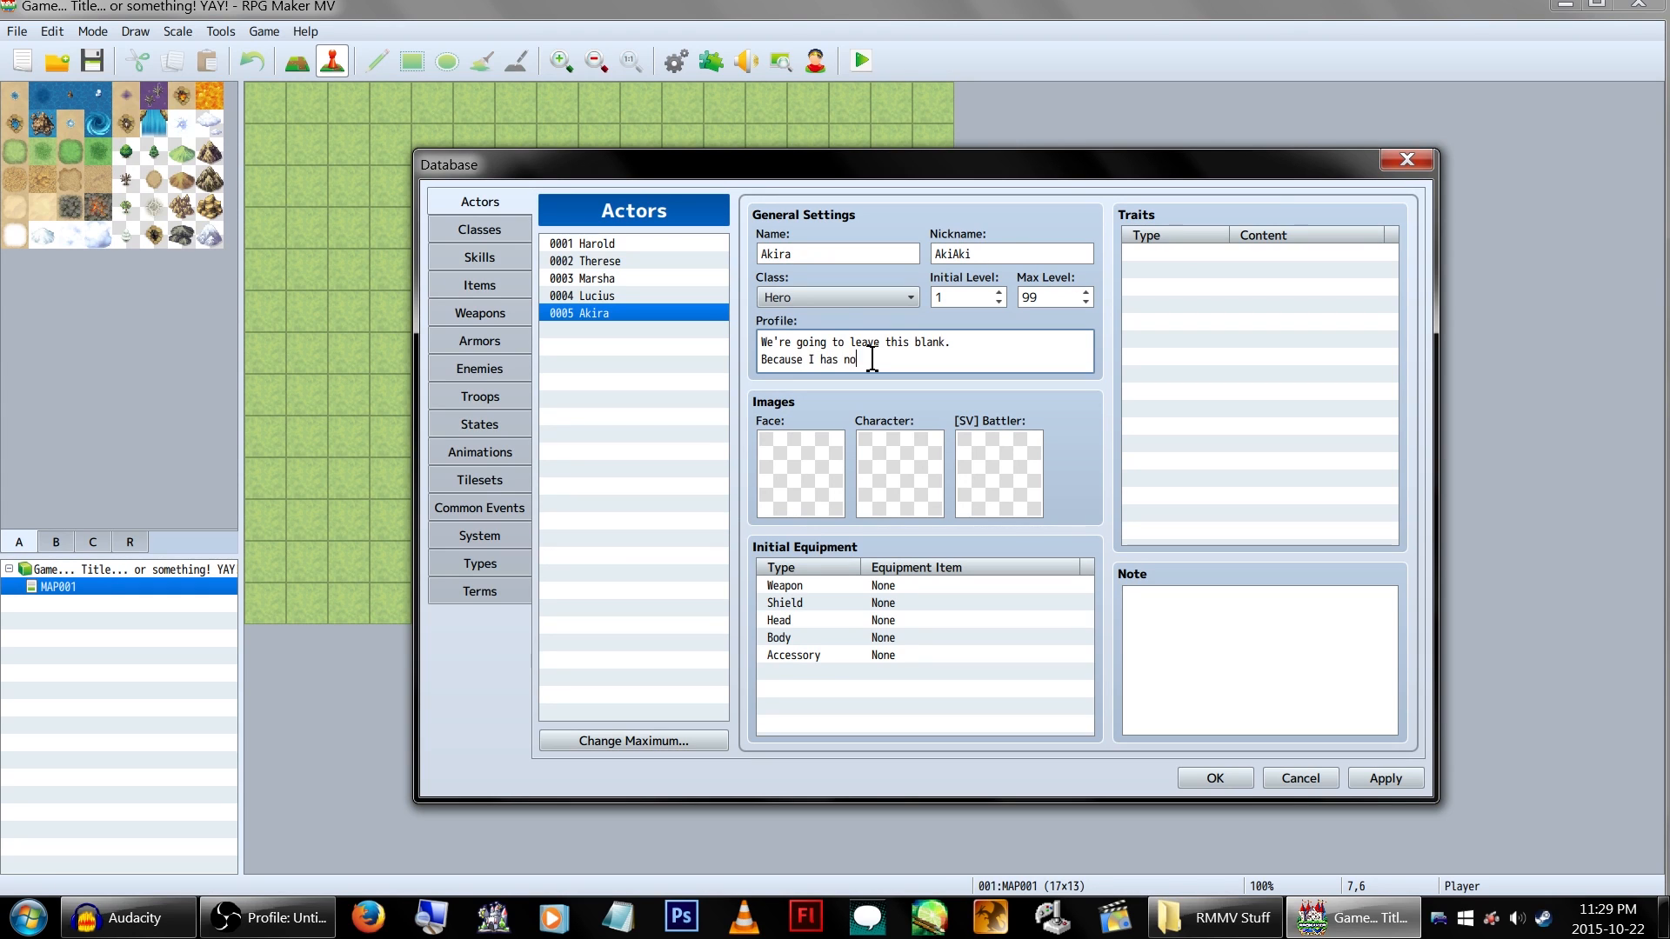
{"action": "type", "text": " examples... sad. :D"}
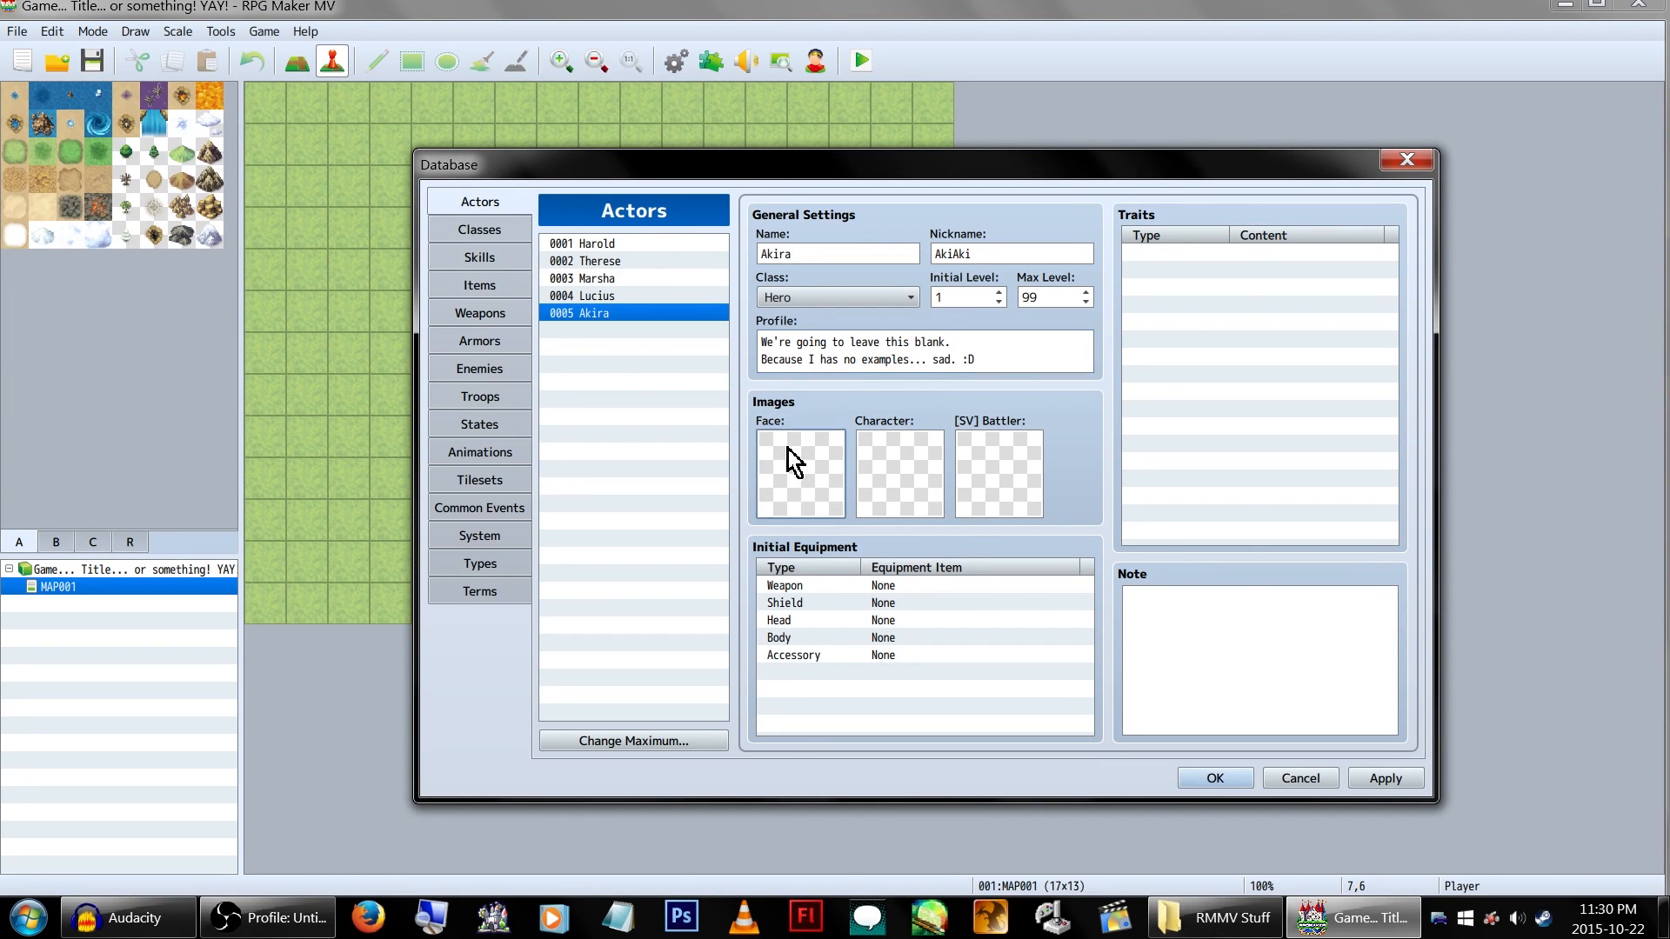
Step: Assign the GM Characters-1 face image to Akira
{"action": "double_click", "coordinate": [798, 473]}
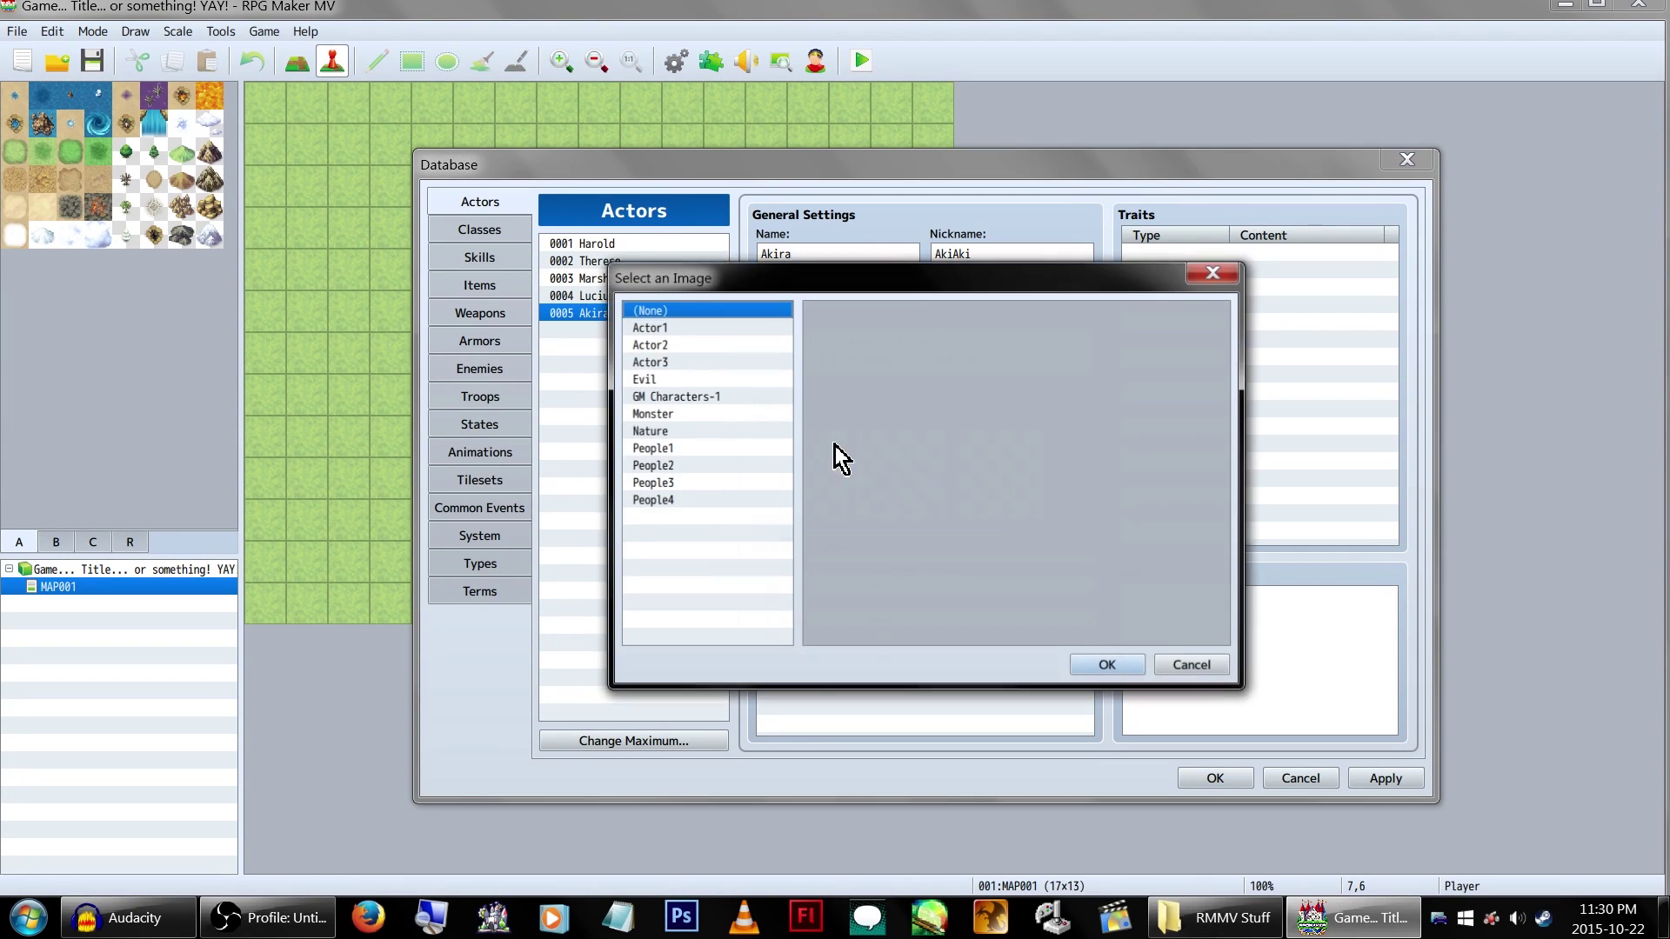
{"action": "left_click", "coordinate": [702, 398]}
{"action": "double_click", "coordinate": [874, 343]}
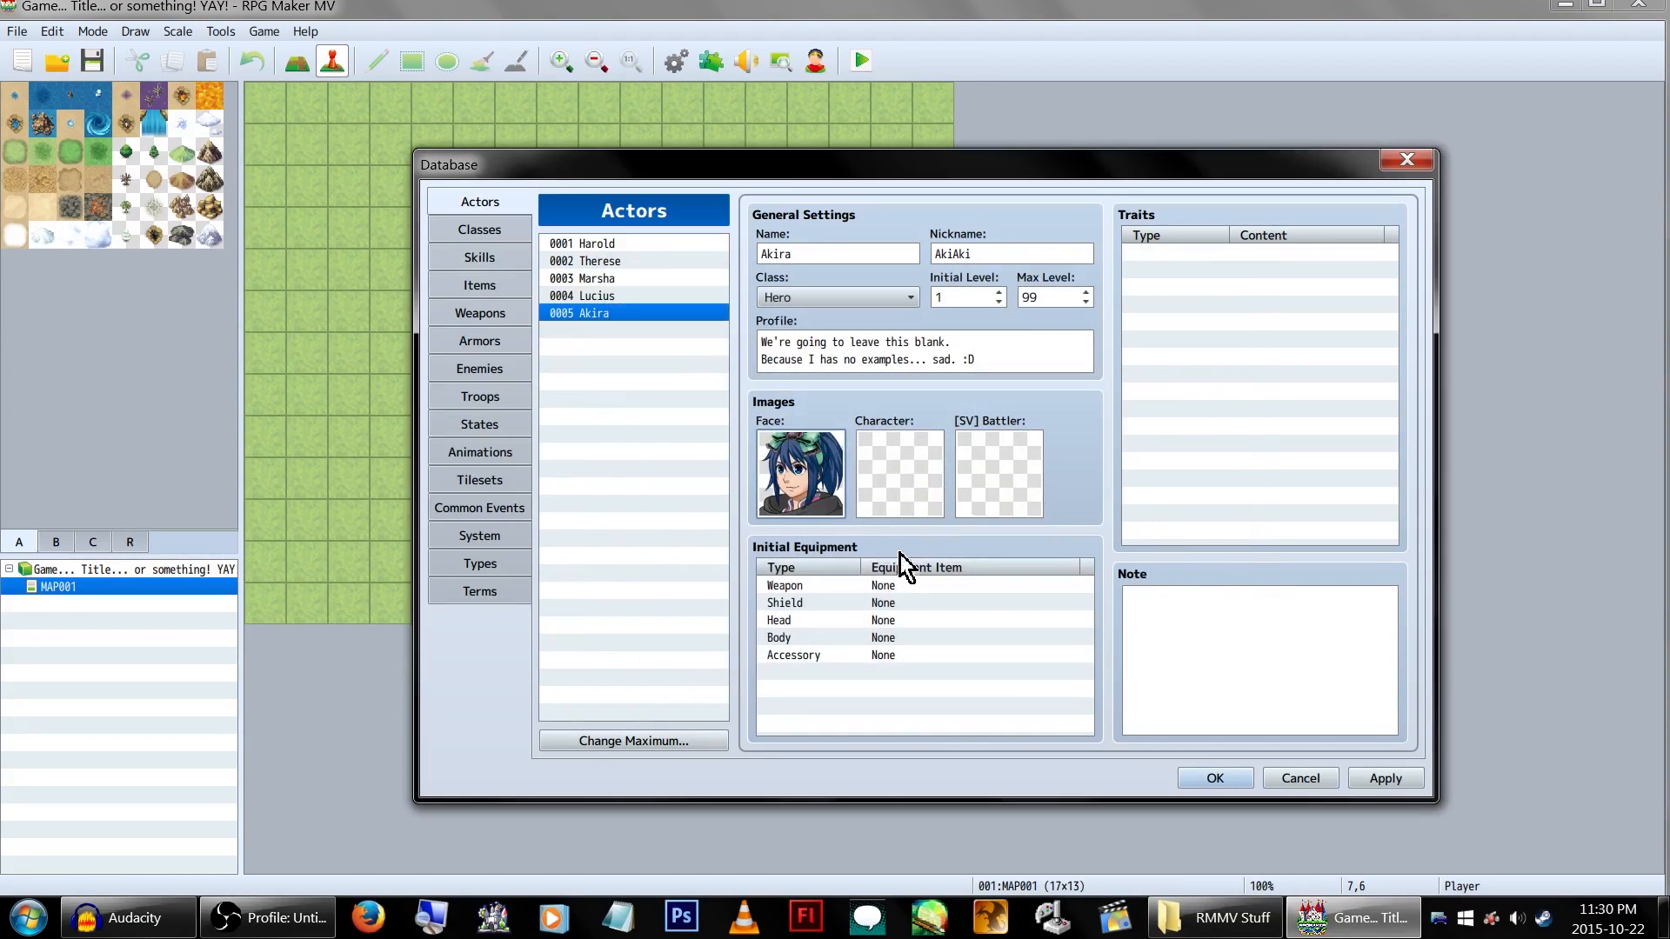
Step: Assign the GM Characters-1 walking character and side-view battler images to Akira
{"action": "double_click", "coordinate": [898, 512]}
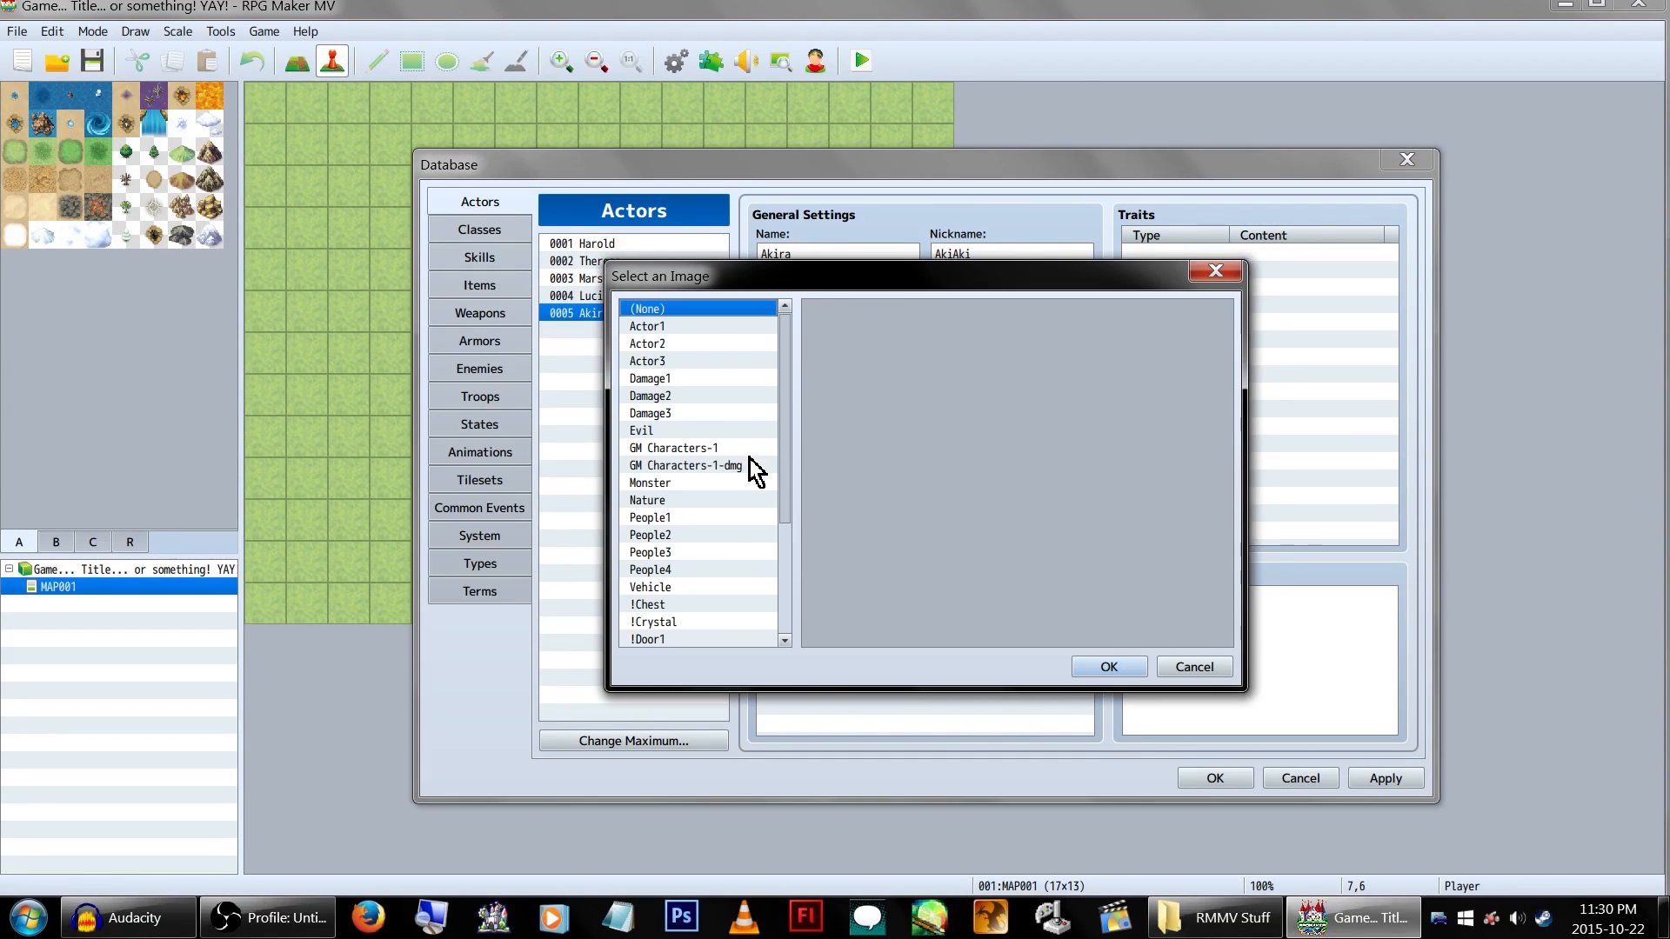
{"action": "left_click_drag", "start_coordinate": [854, 272], "coordinate": [860, 341]}
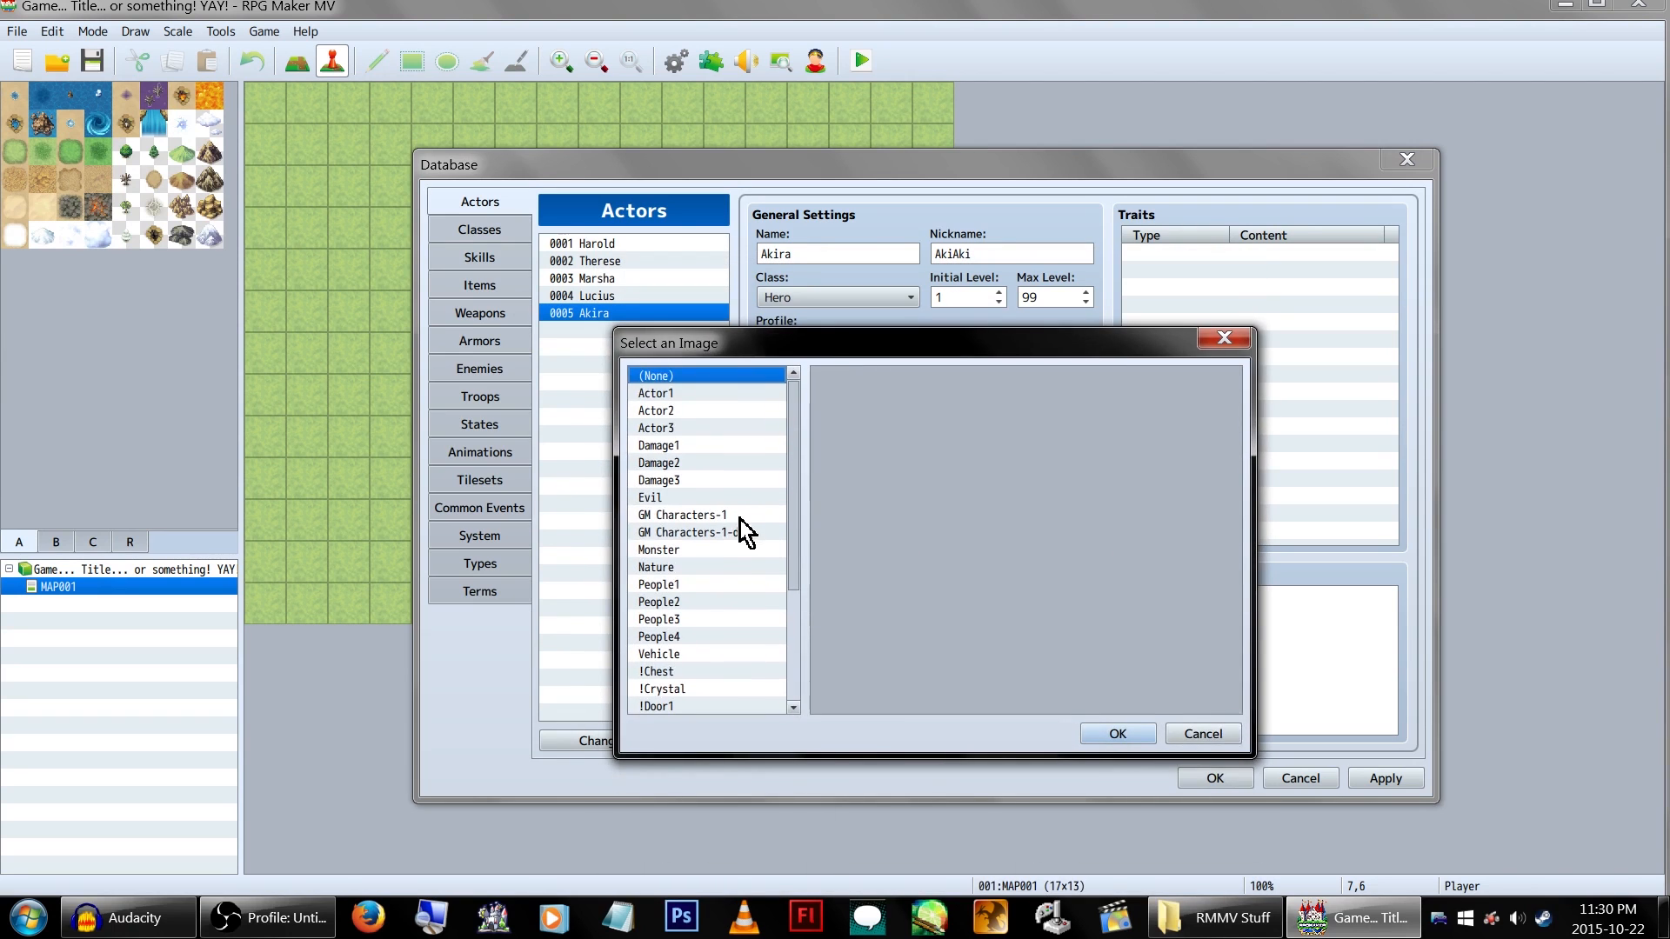
{"action": "left_click", "coordinate": [739, 518]}
{"action": "double_click", "coordinate": [740, 515]}
{"action": "double_click", "coordinate": [1002, 484]}
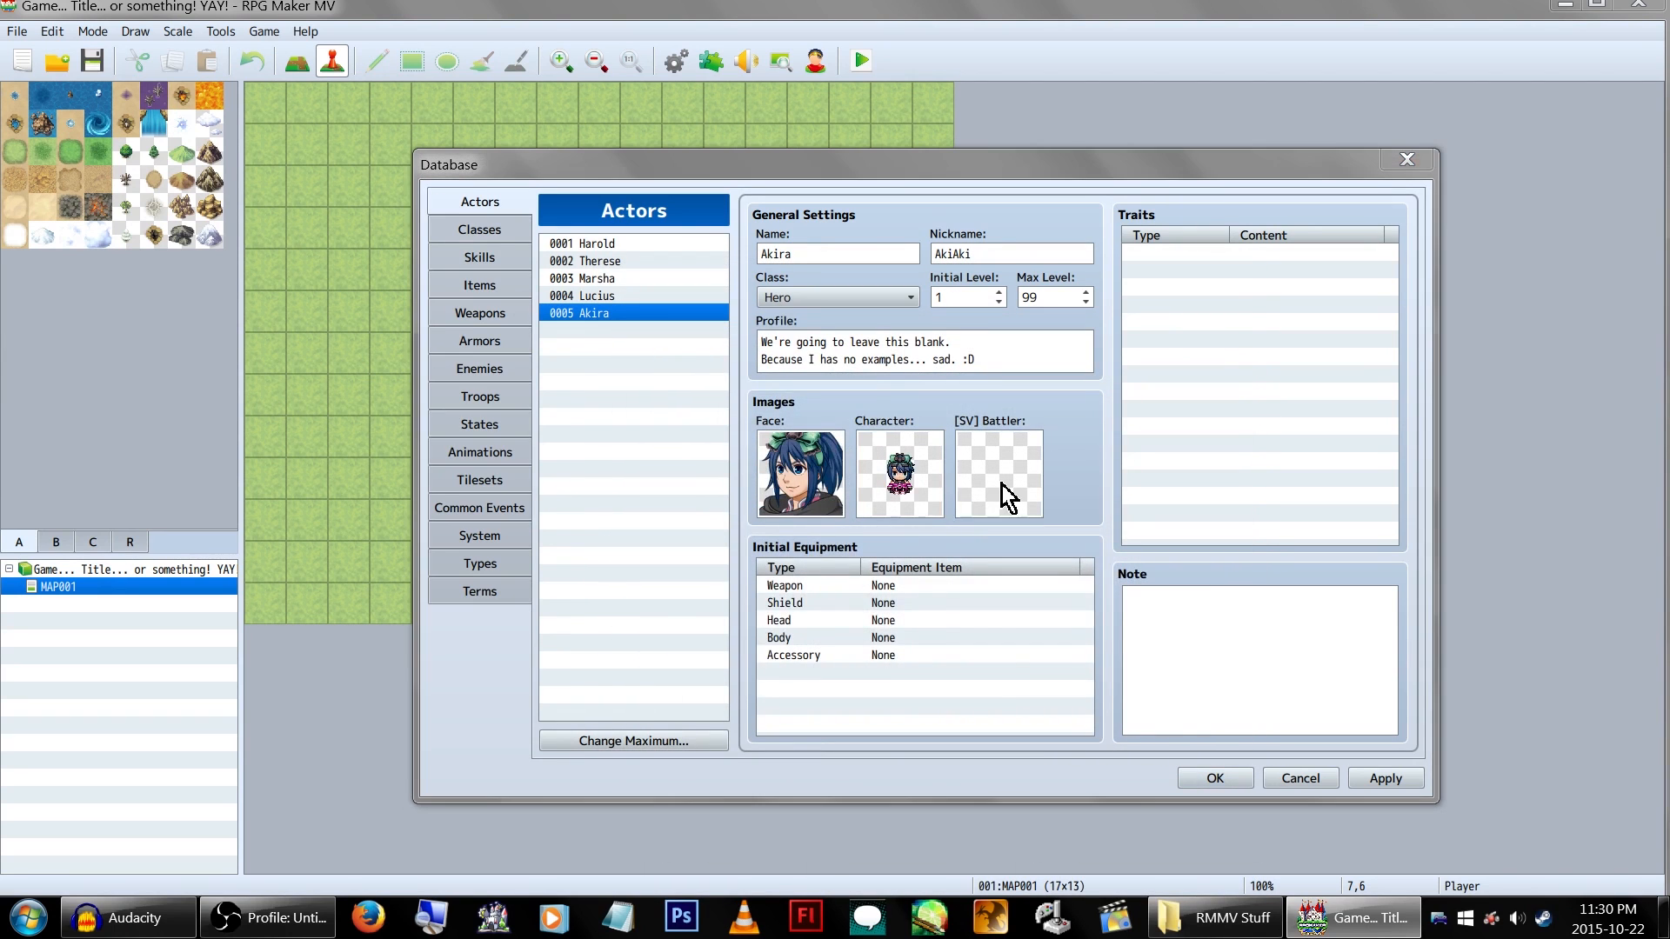
{"action": "scroll", "coordinate": [769, 419], "scroll_direction": "down", "scroll_amount": 1}
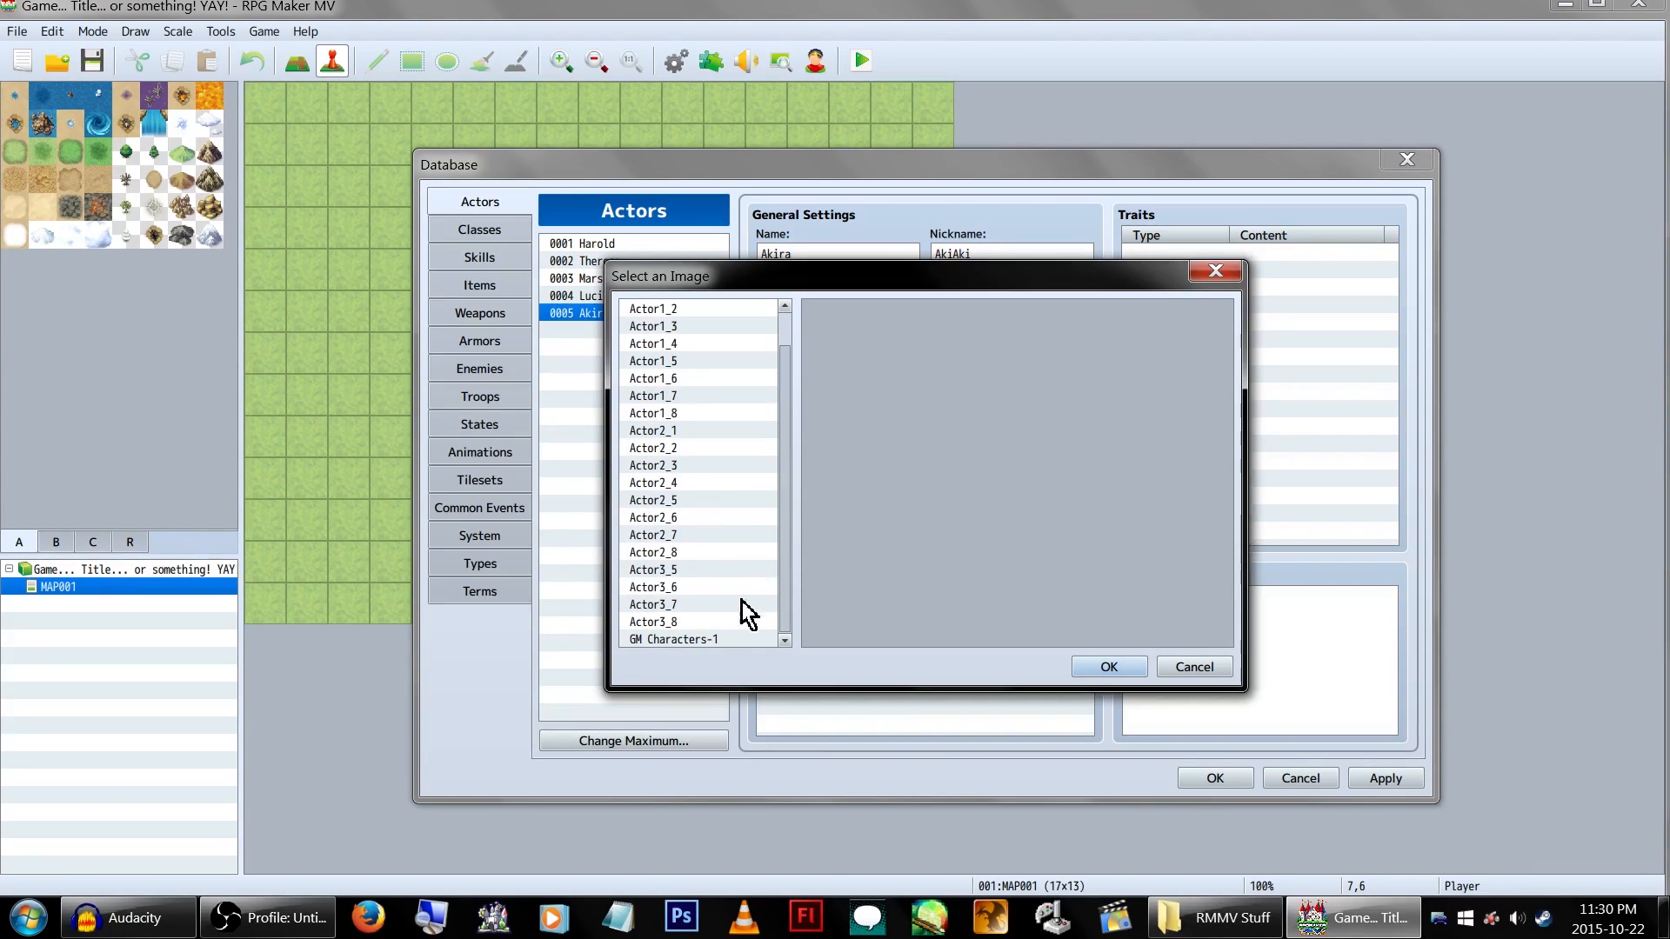
{"action": "double_click", "coordinate": [735, 642]}
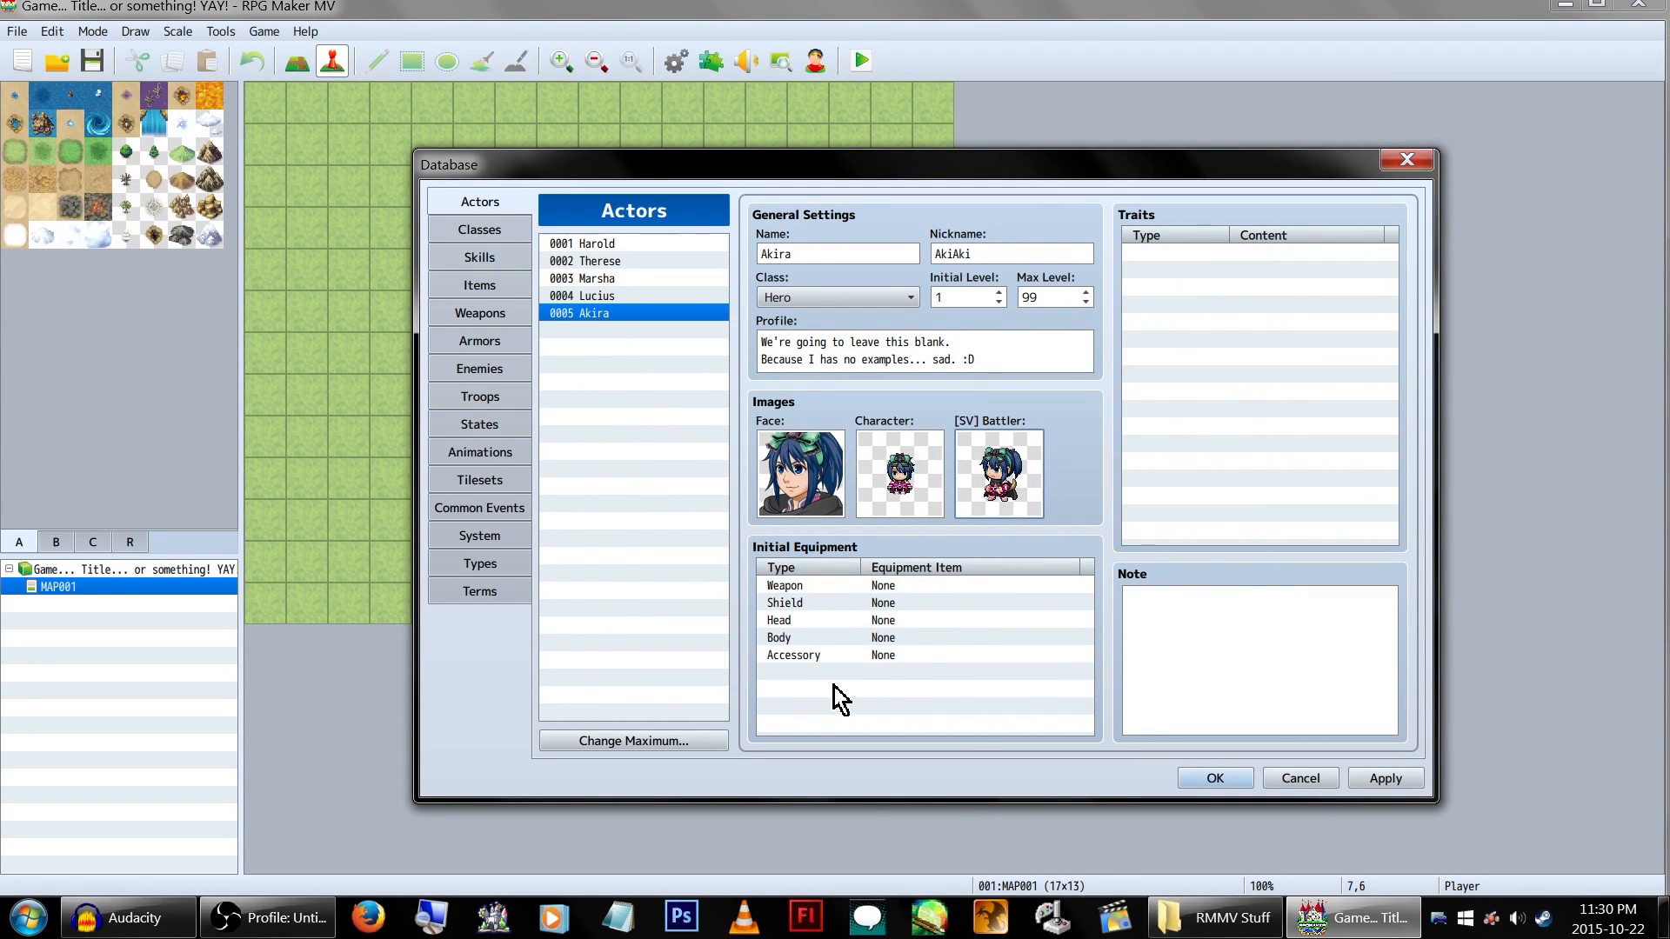
{"action": "key", "text": "Up"}
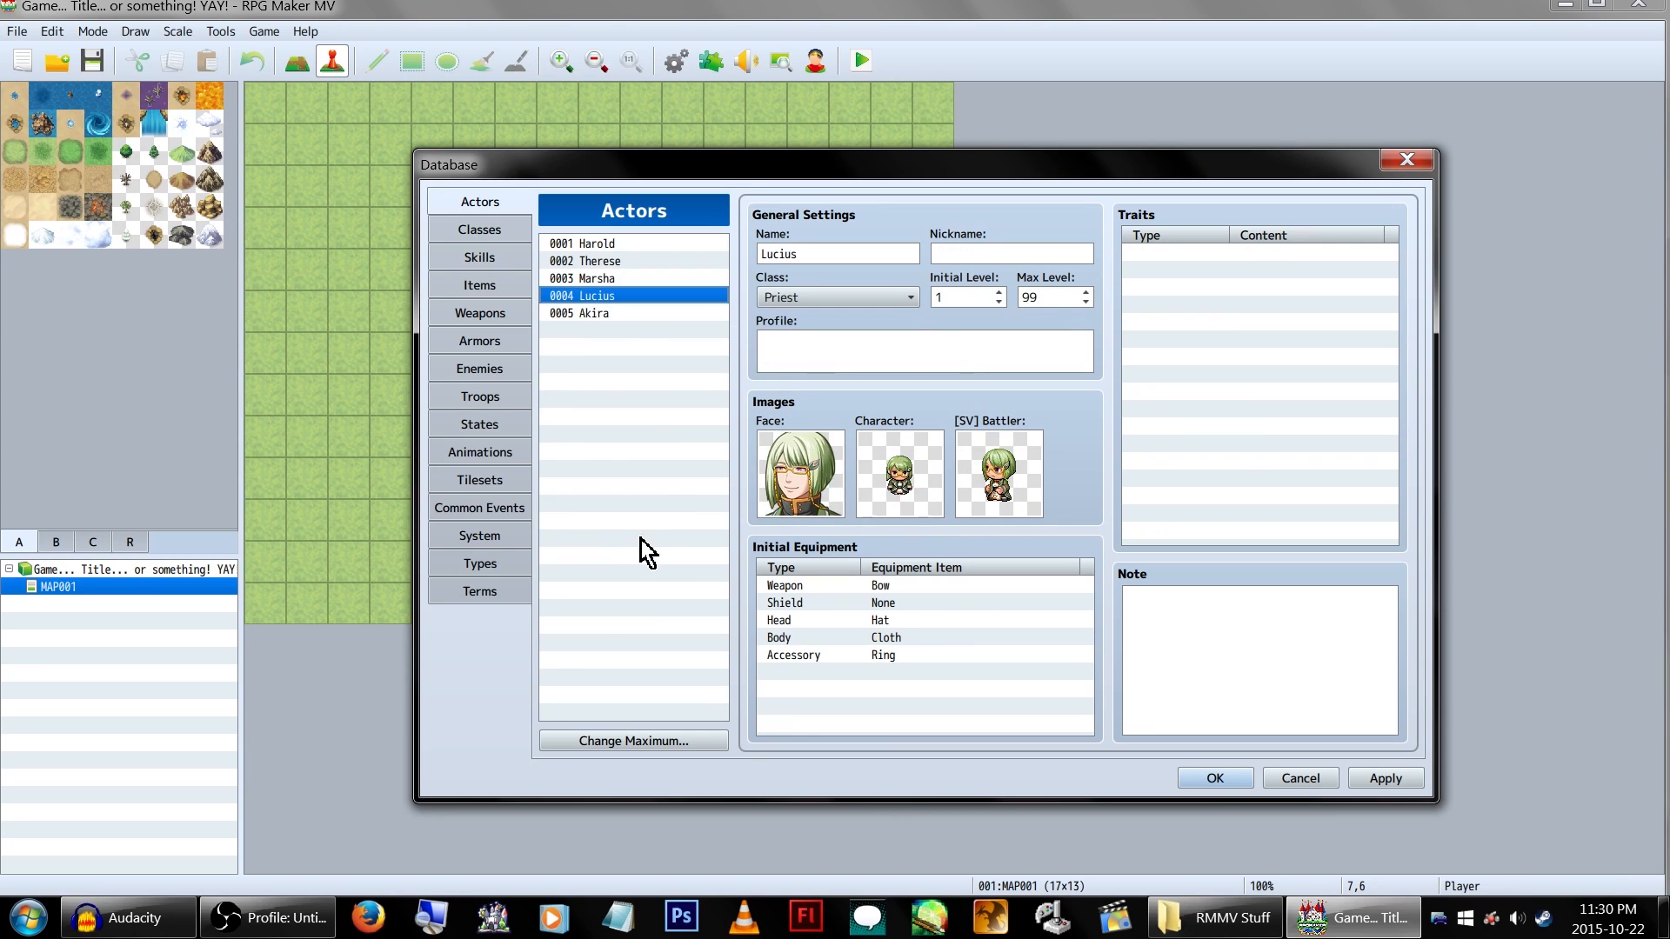
{"action": "key", "text": "Down"}
{"action": "double_click", "coordinate": [905, 586]}
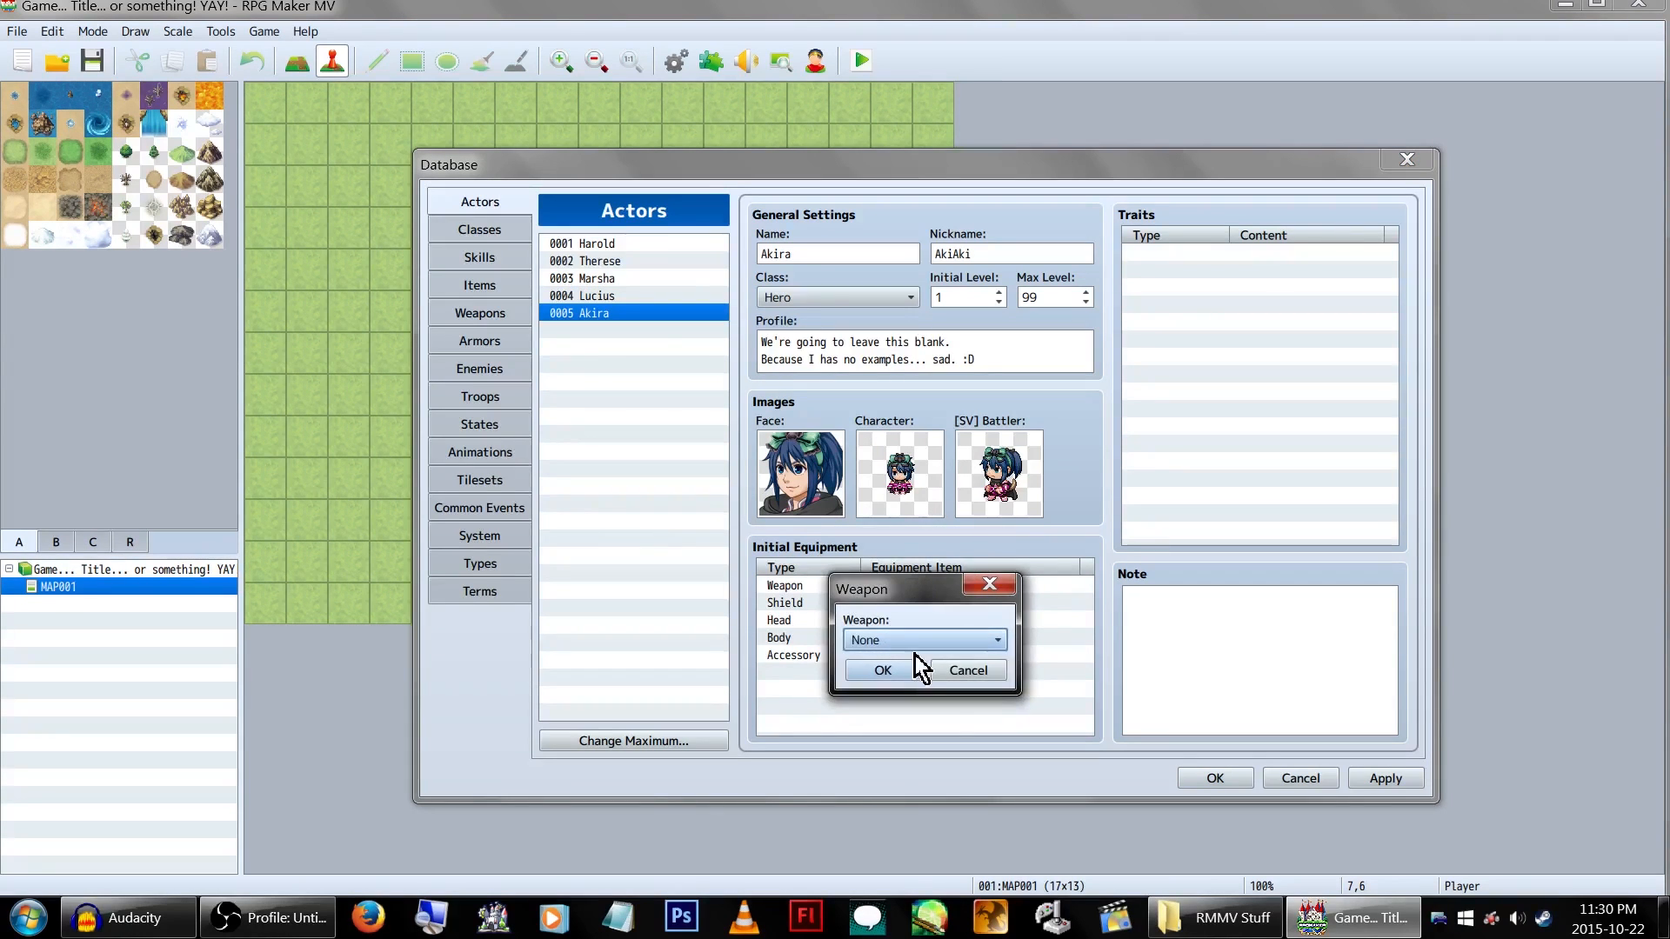
{"action": "left_click", "coordinate": [926, 639]}
{"action": "left_click", "coordinate": [925, 685]}
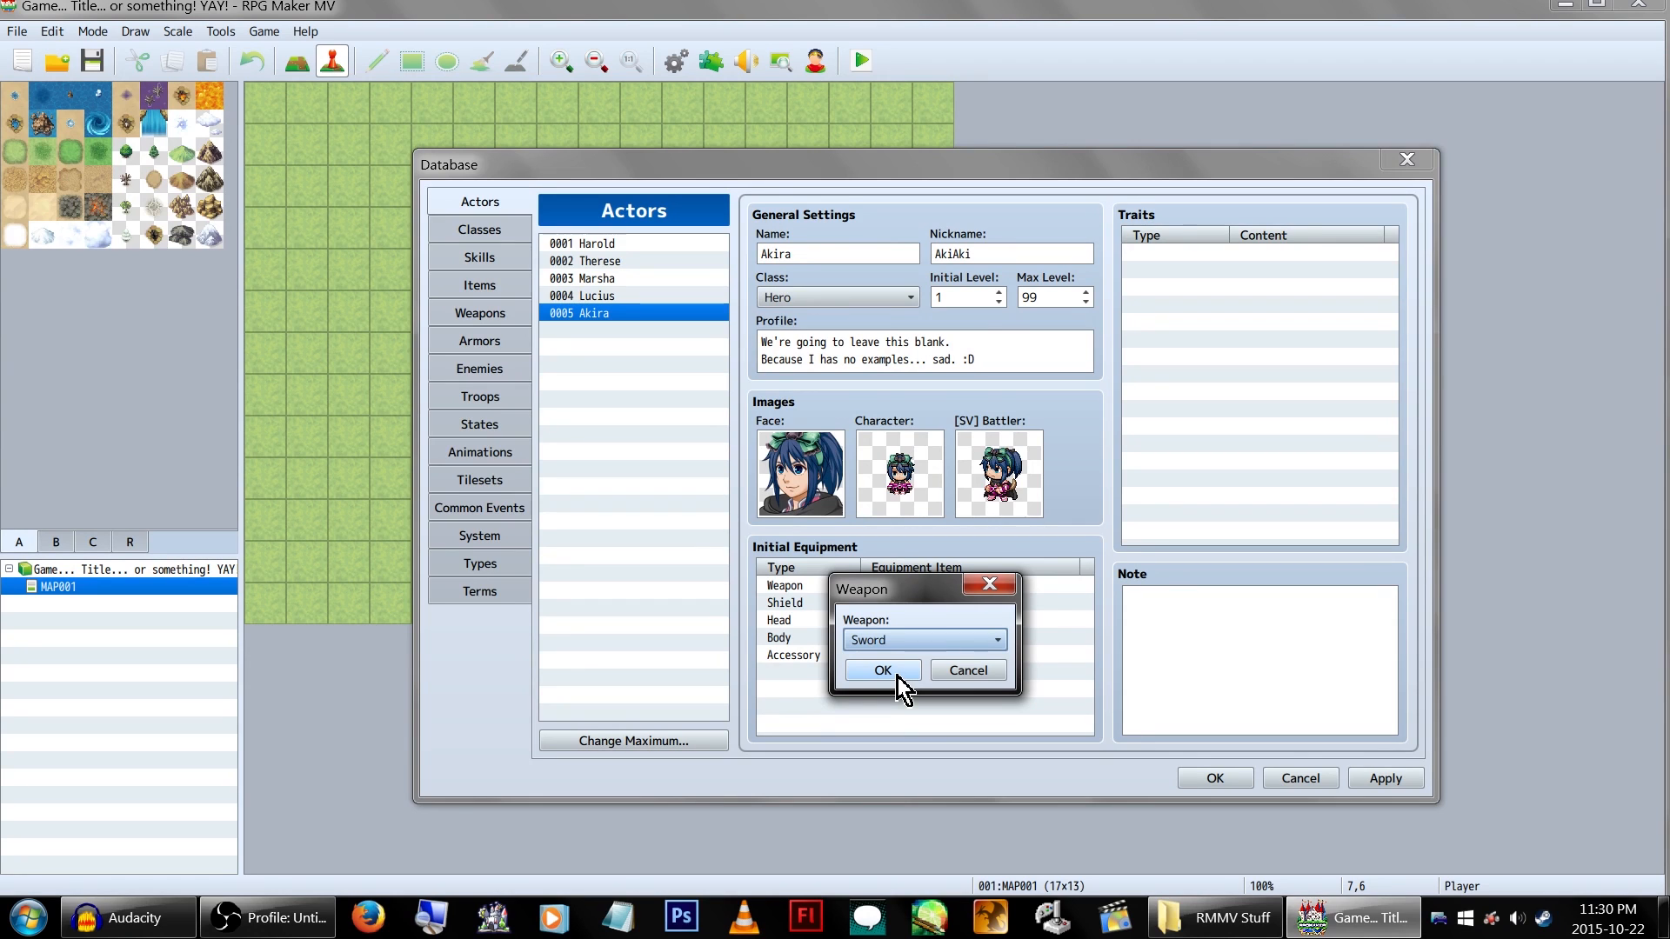
{"action": "left_click", "coordinate": [898, 677]}
{"action": "double_click", "coordinate": [862, 605]}
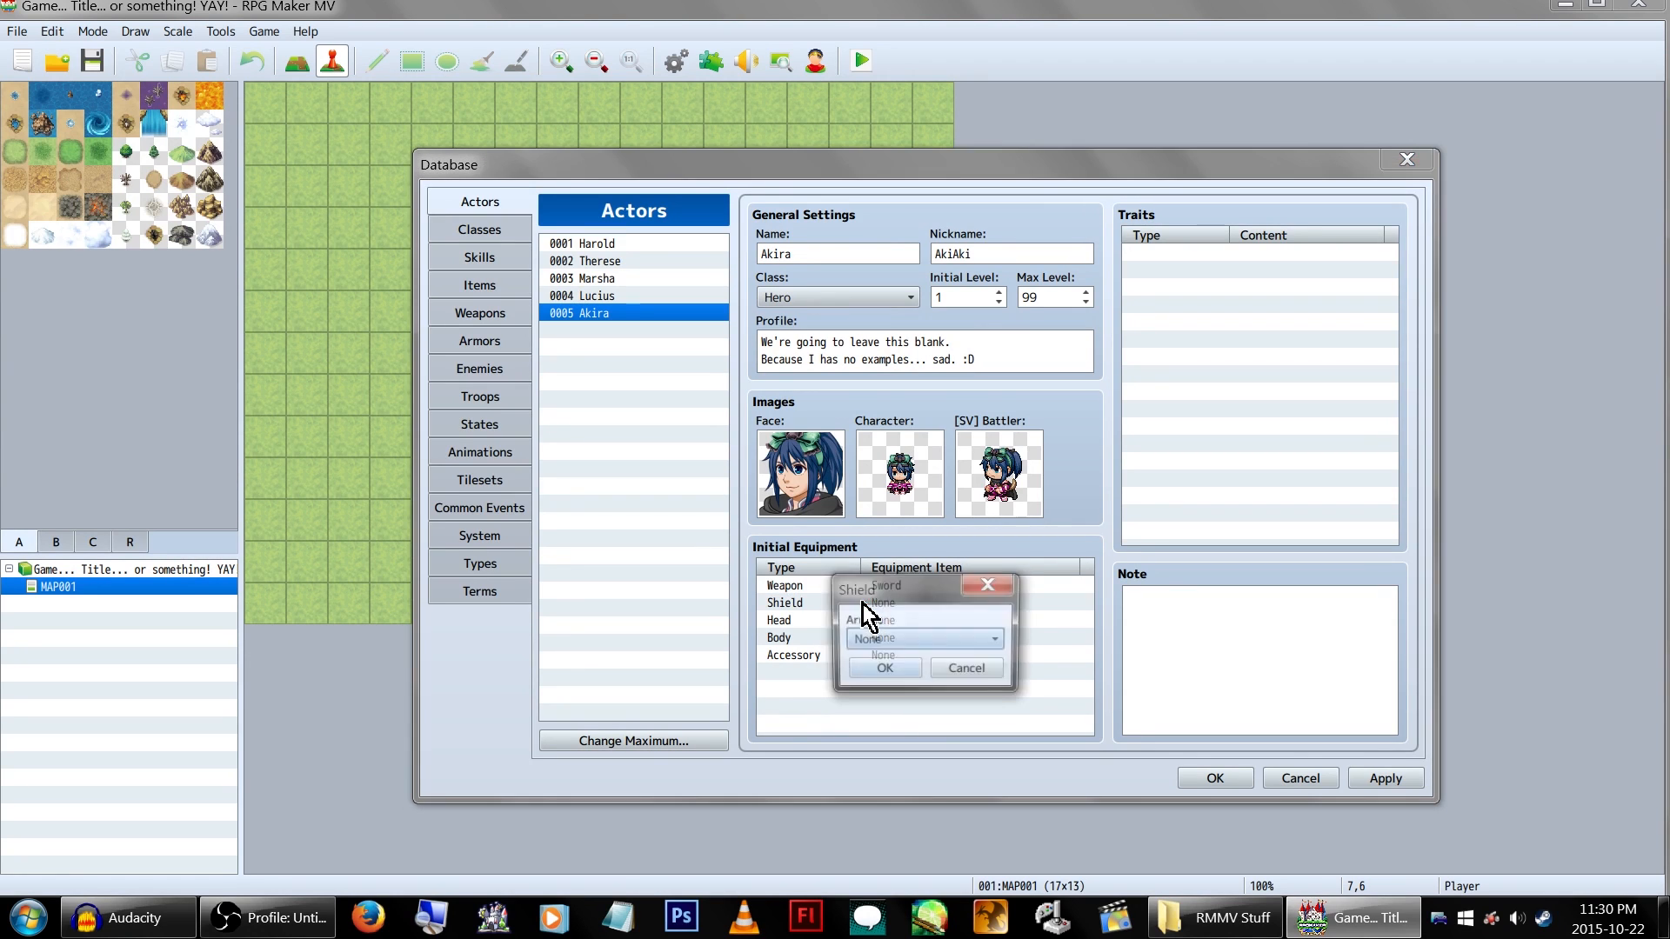
{"action": "left_click", "coordinate": [952, 642]}
{"action": "left_click", "coordinate": [945, 680]}
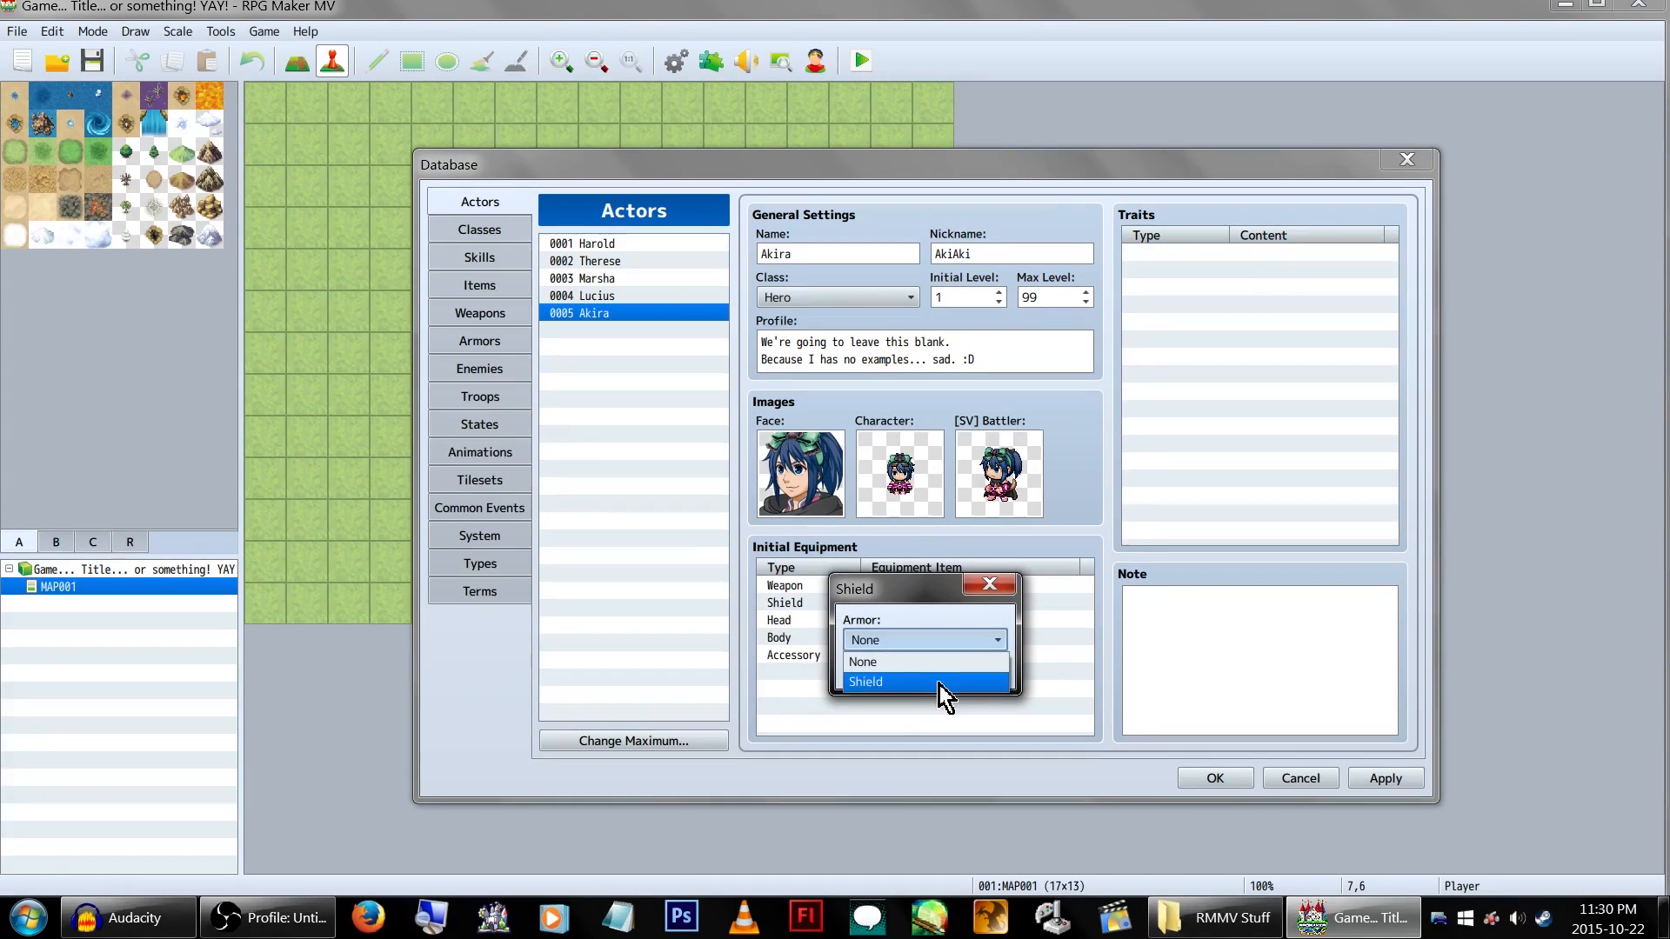
{"action": "left_click", "coordinate": [884, 674]}
{"action": "double_click", "coordinate": [846, 620]}
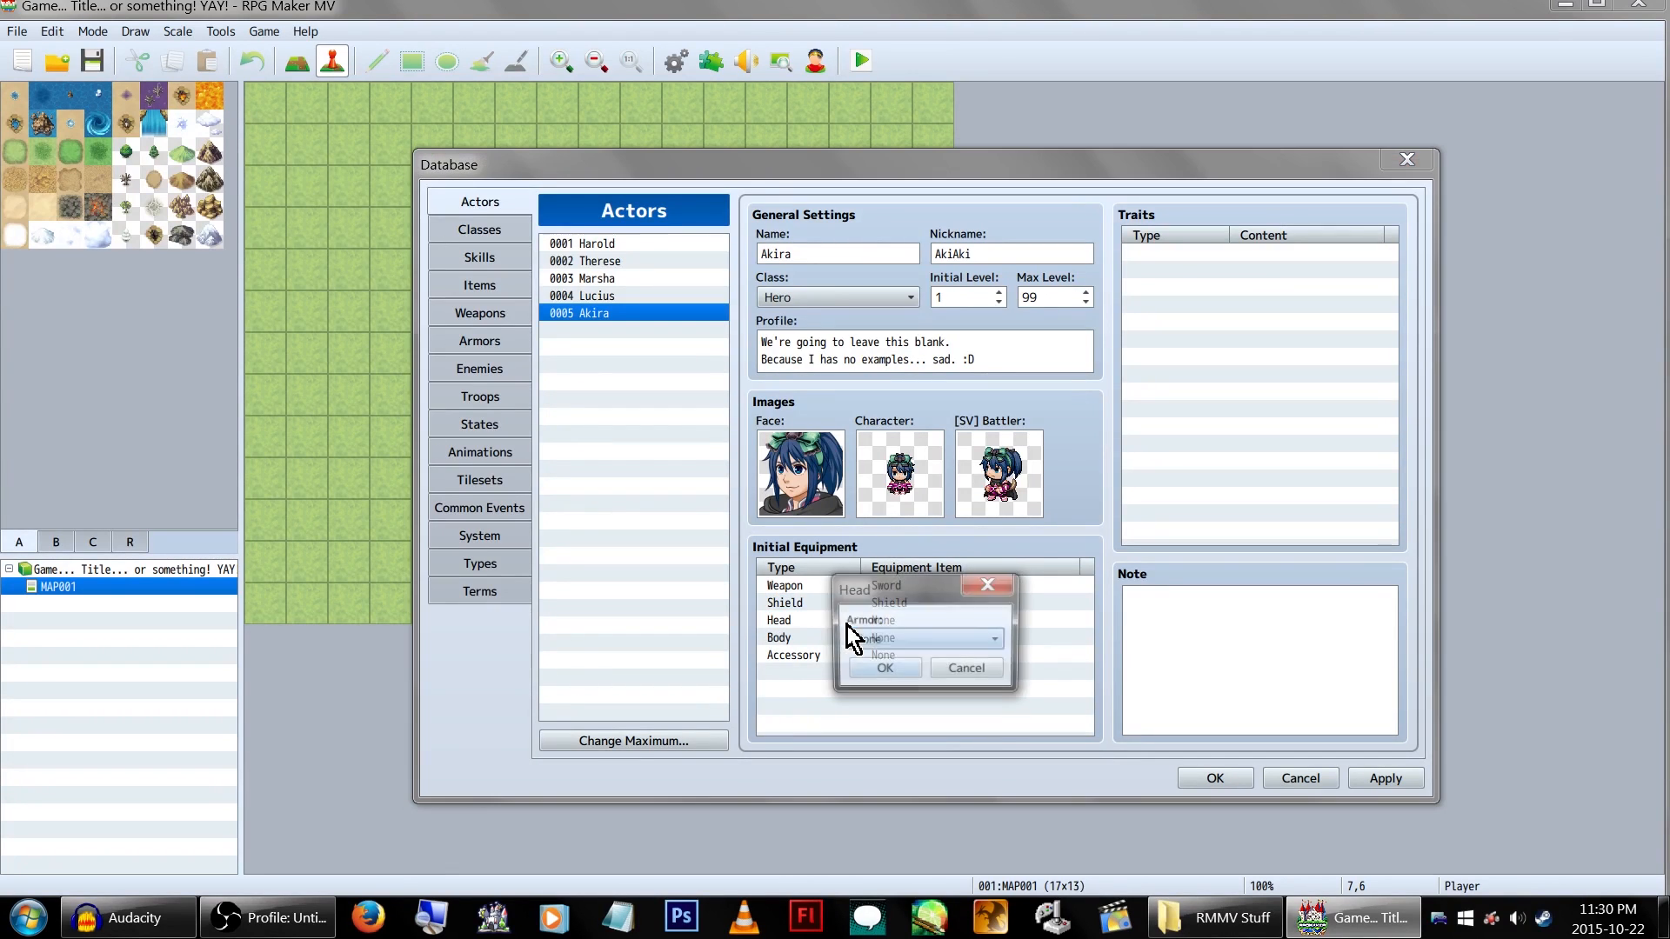
{"action": "left_click", "coordinate": [967, 639]}
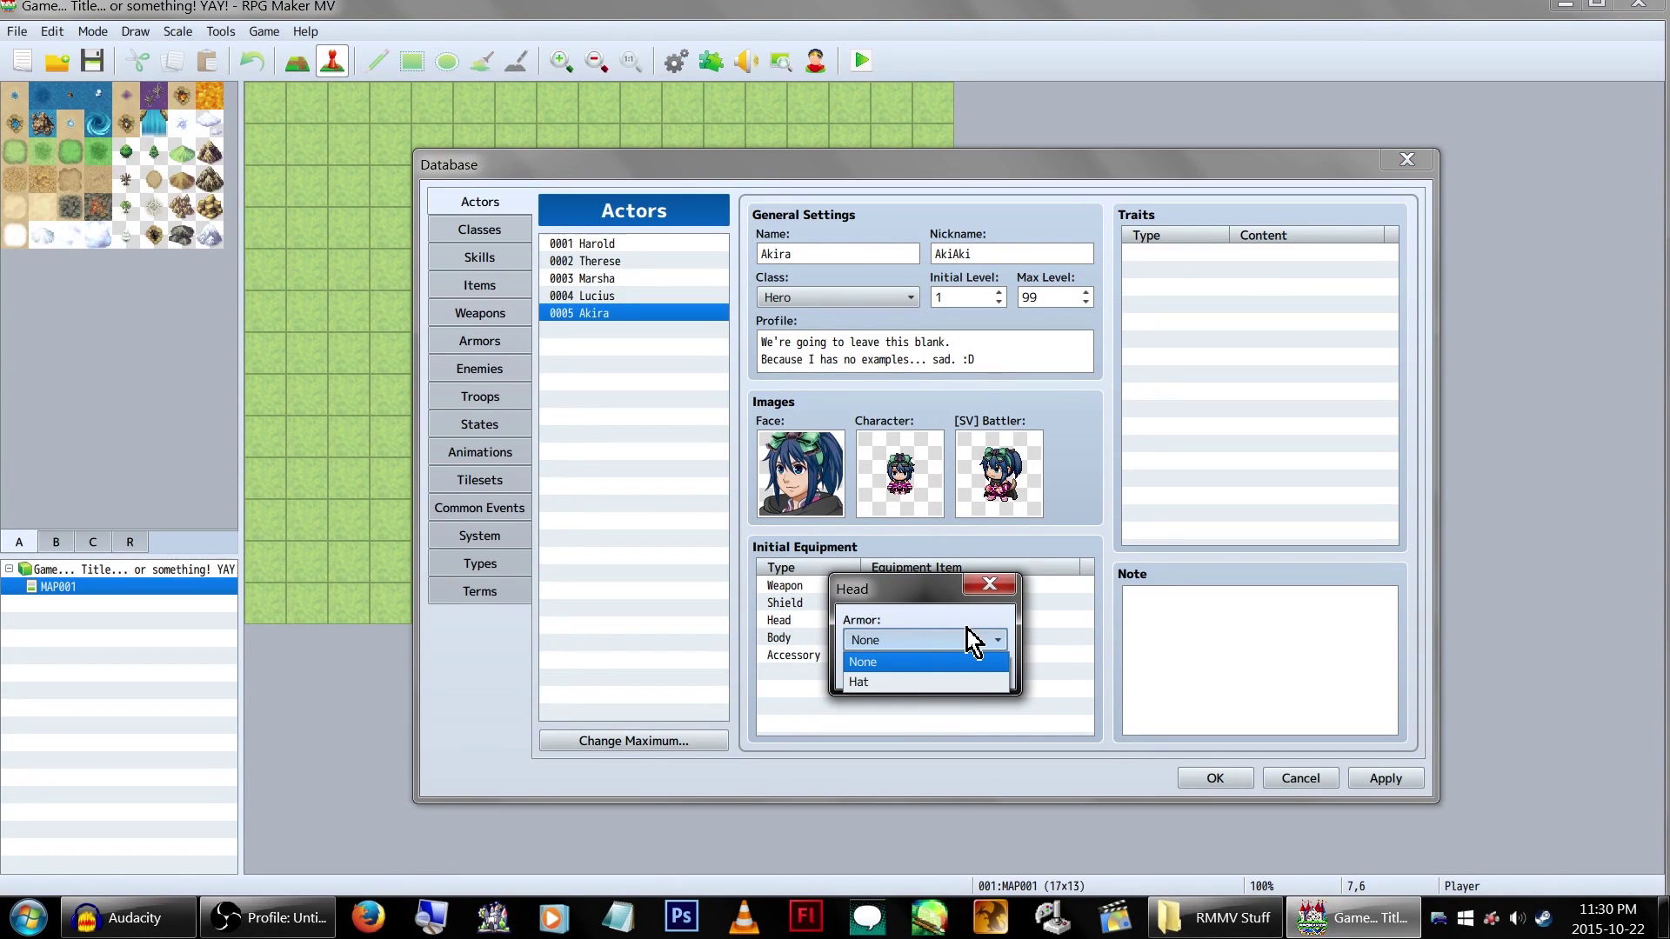
{"action": "left_click", "coordinate": [942, 684]}
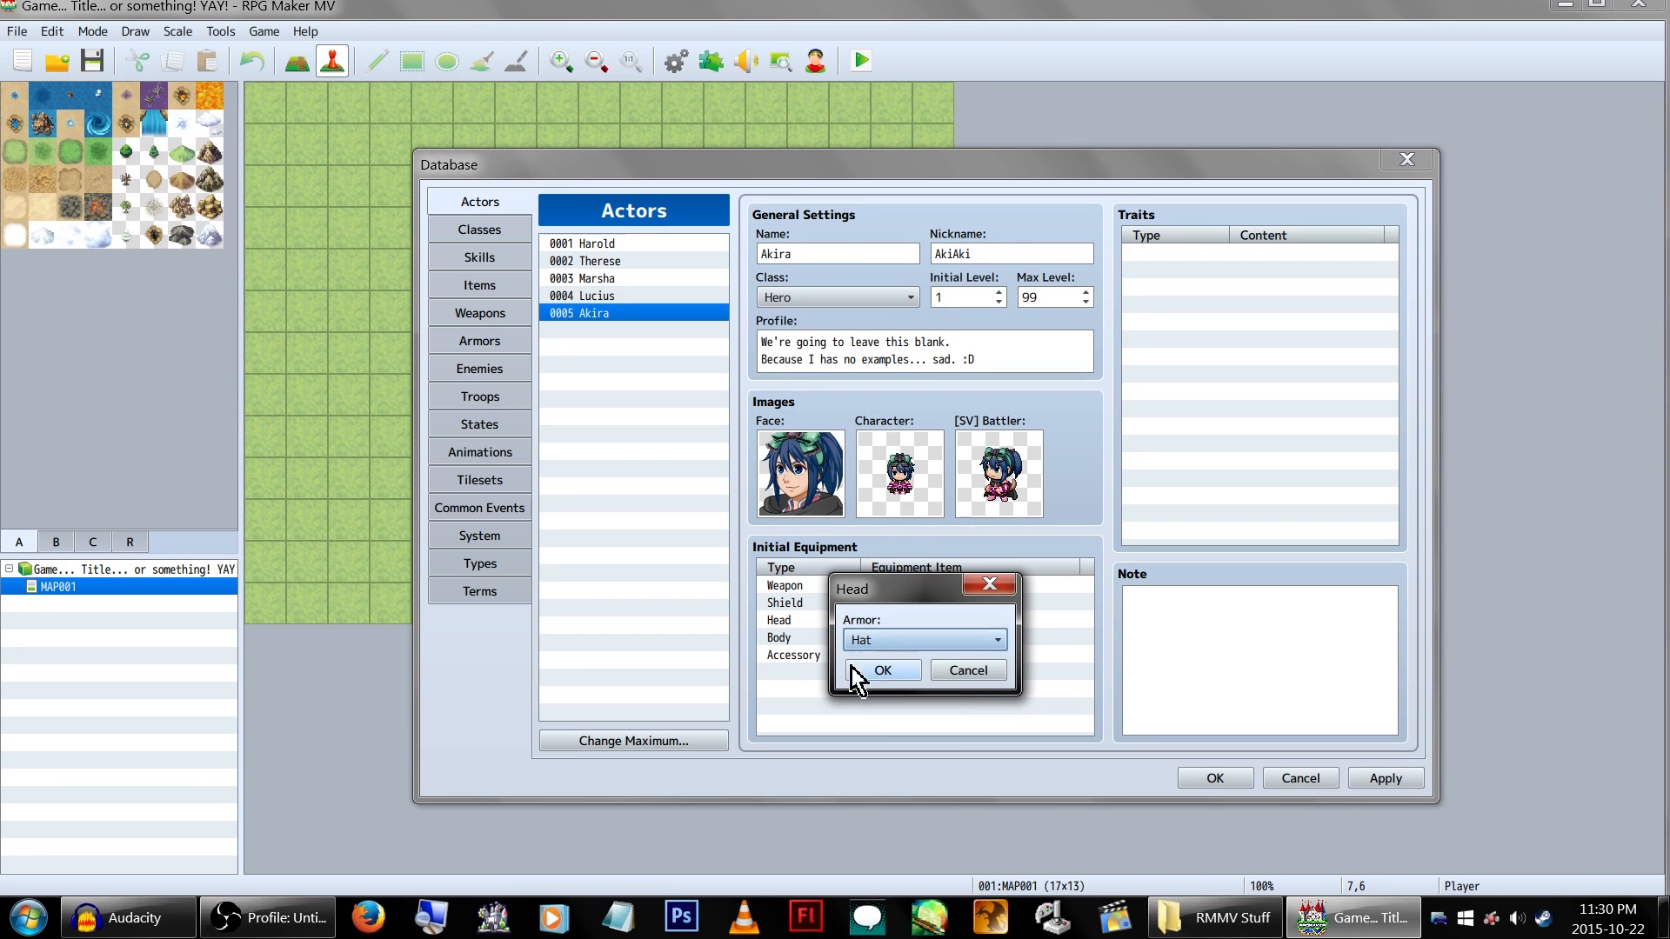
{"action": "left_click", "coordinate": [881, 671]}
{"action": "double_click", "coordinate": [809, 656]}
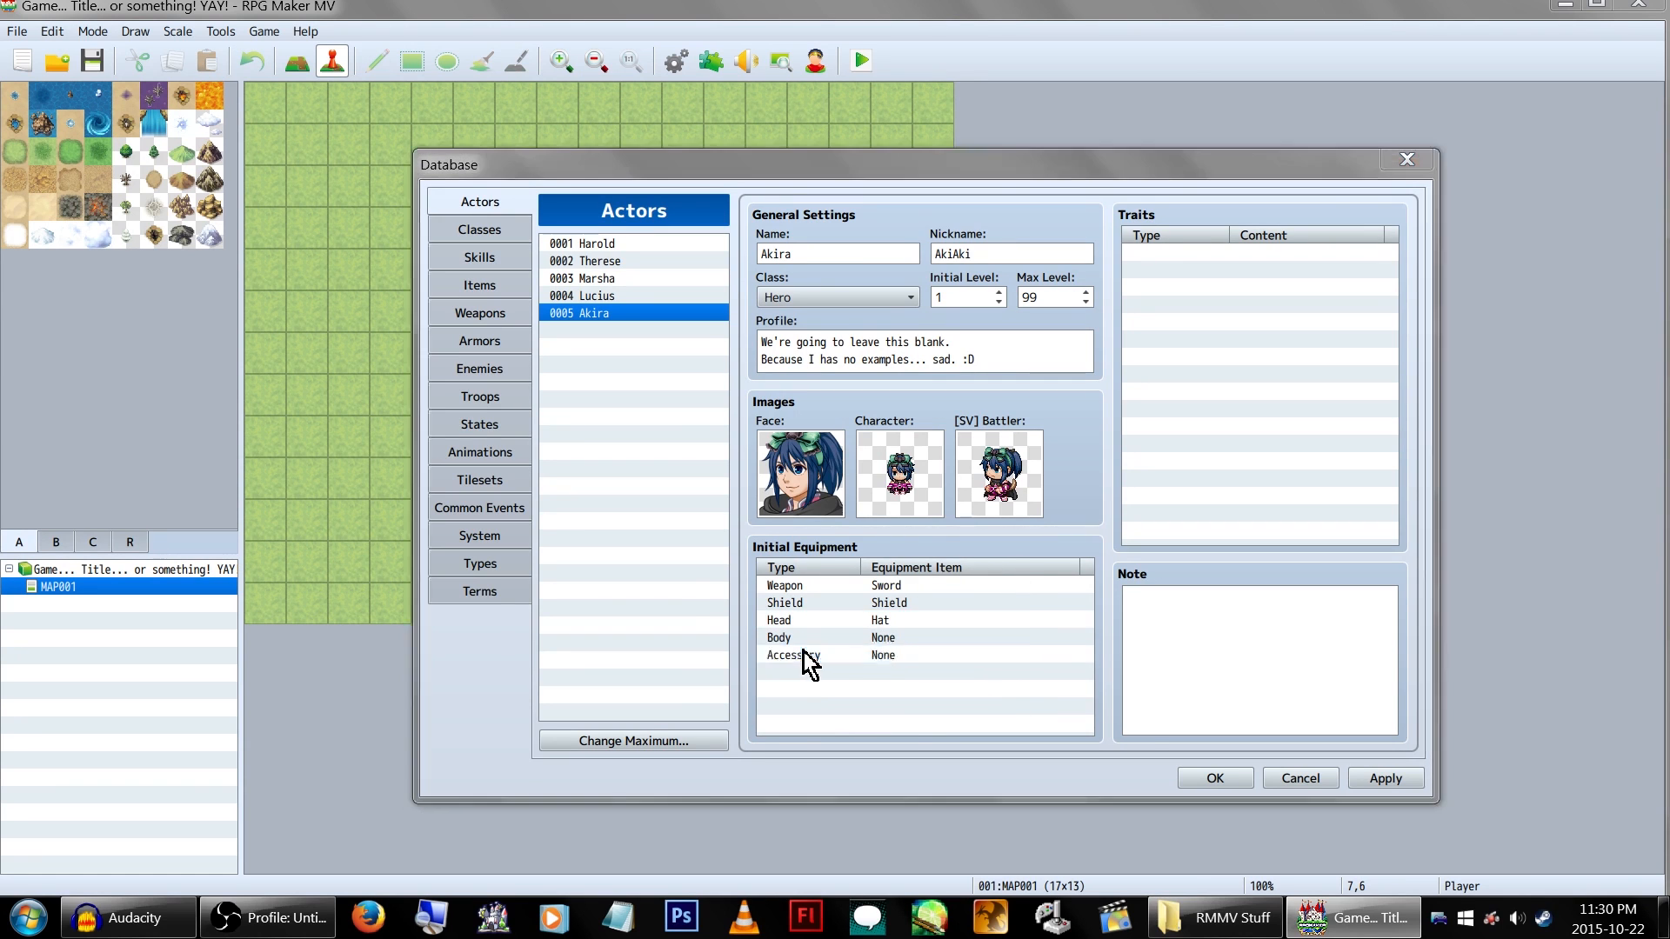
{"action": "left_click", "coordinate": [966, 670]}
{"action": "double_click", "coordinate": [795, 641]}
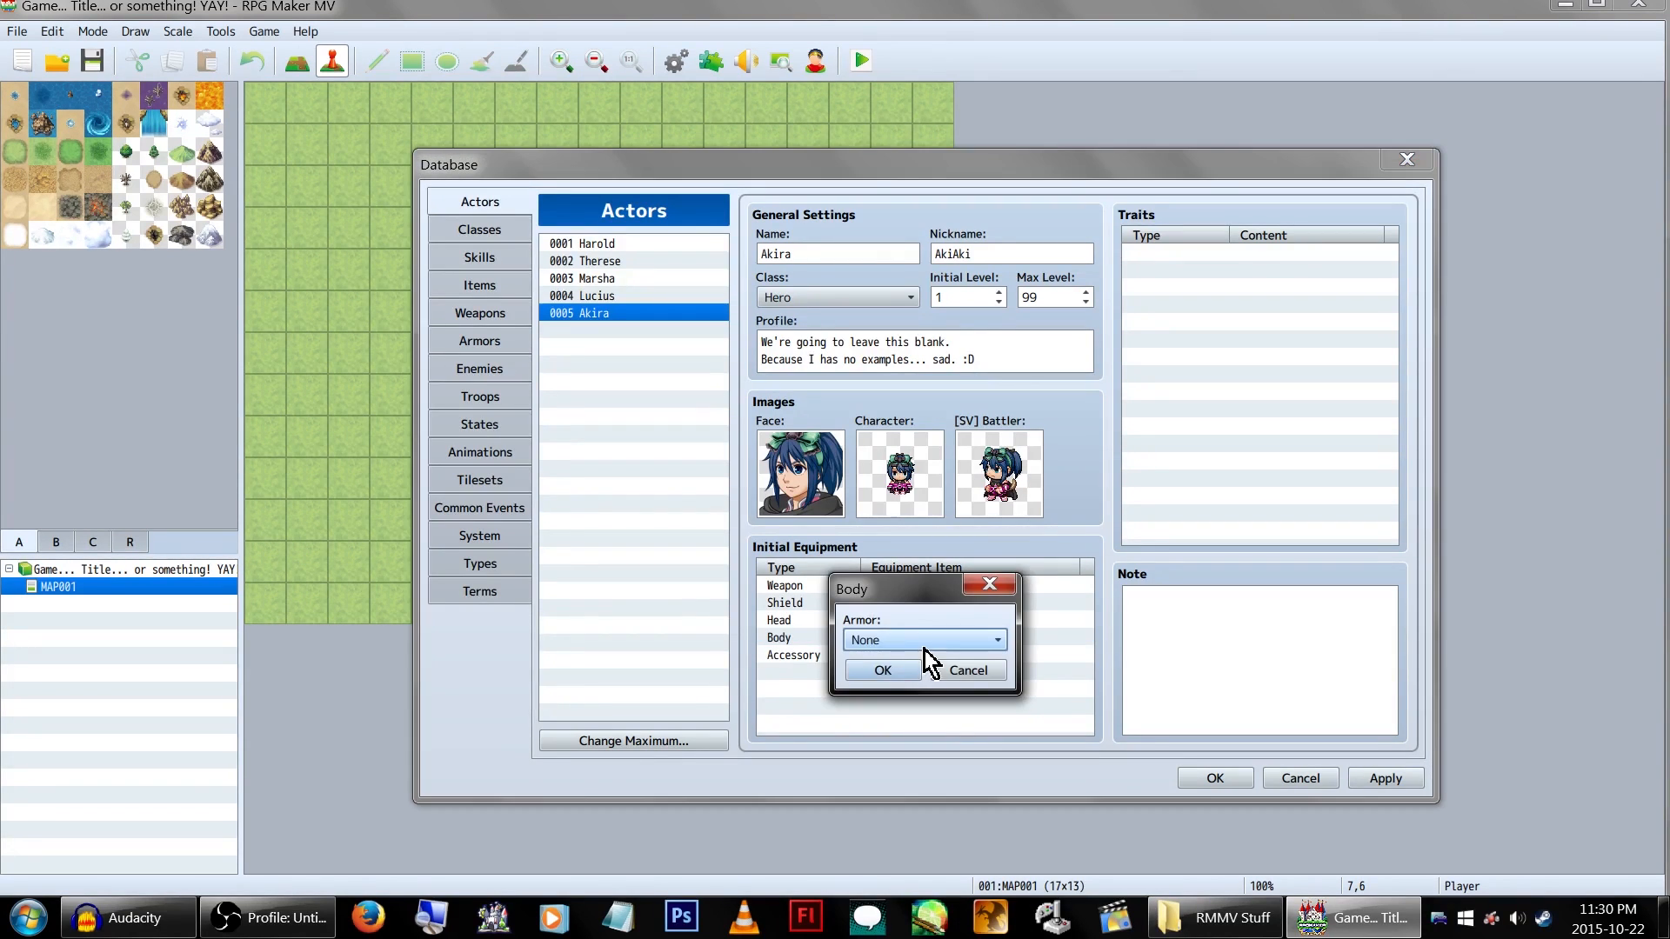
{"action": "left_click", "coordinate": [925, 641]}
{"action": "left_click", "coordinate": [921, 680]}
{"action": "left_click", "coordinate": [882, 671]}
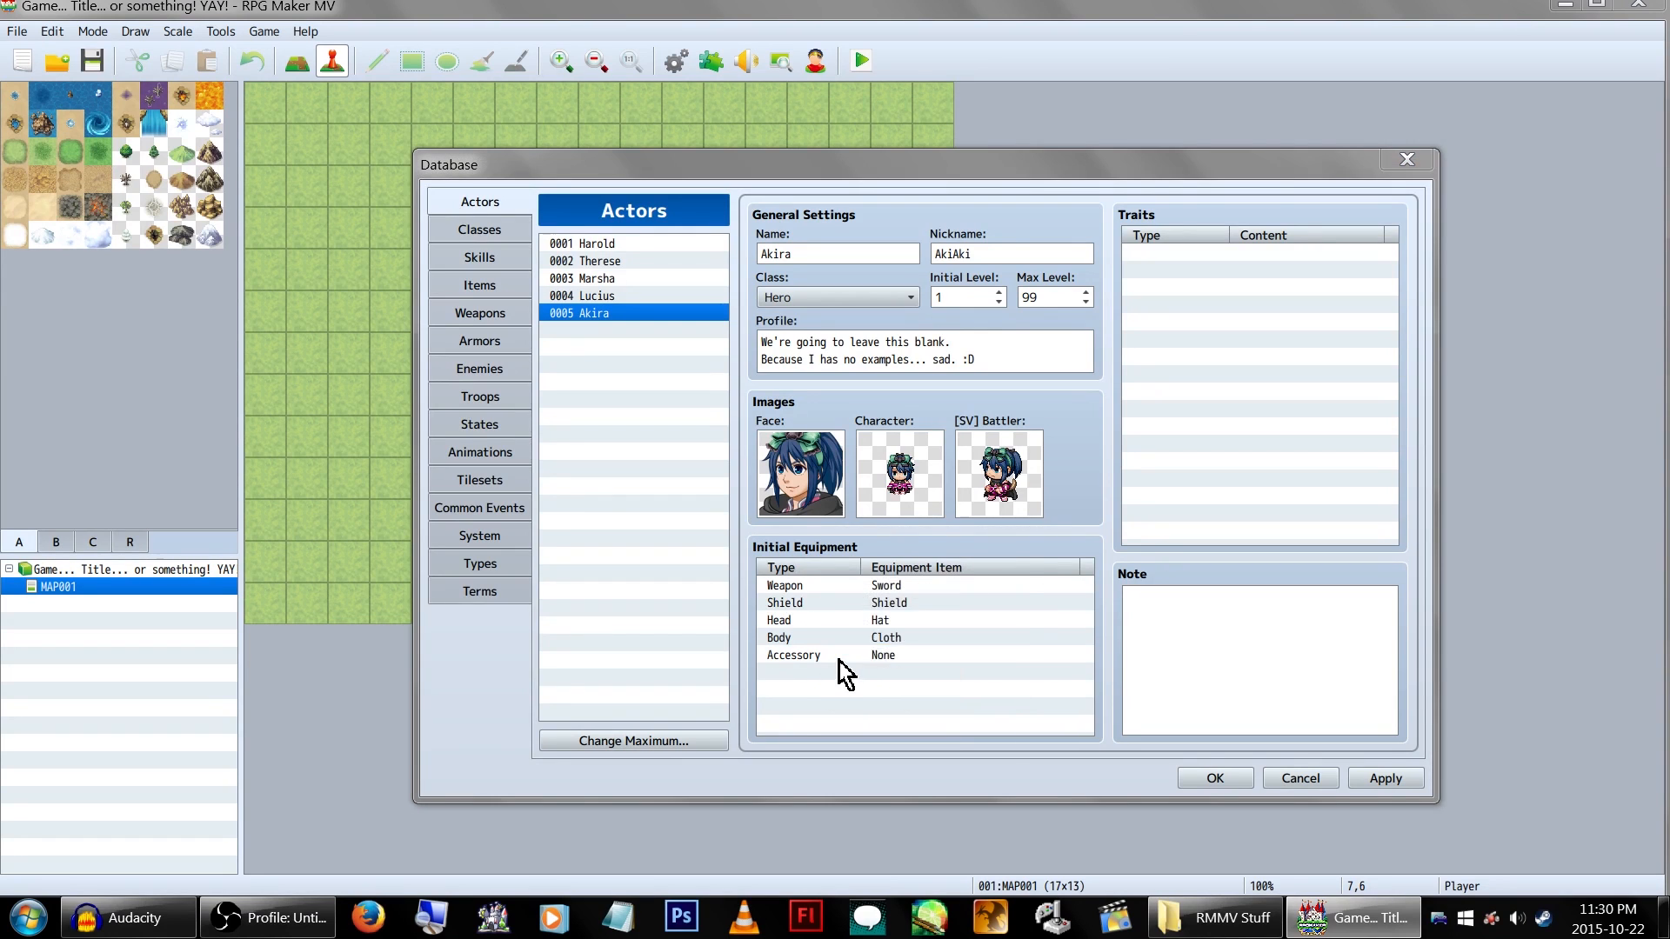
{"action": "double_click", "coordinate": [835, 656]}
{"action": "left_click", "coordinate": [956, 649]}
{"action": "left_click", "coordinate": [944, 684]}
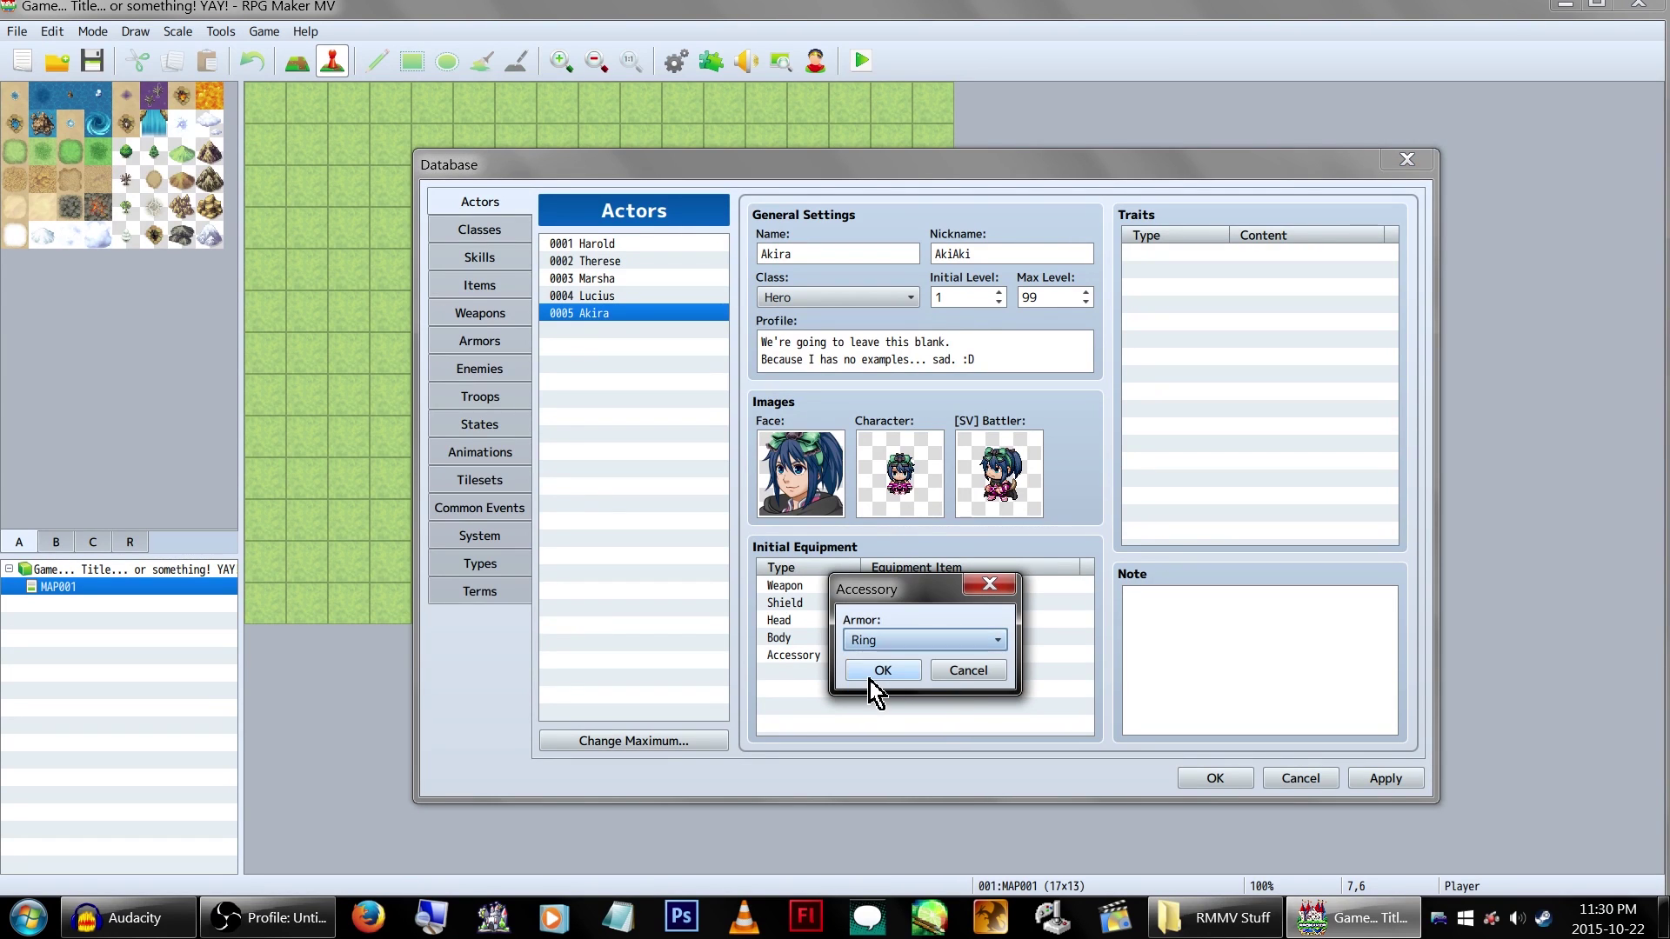
{"action": "left_click", "coordinate": [874, 674]}
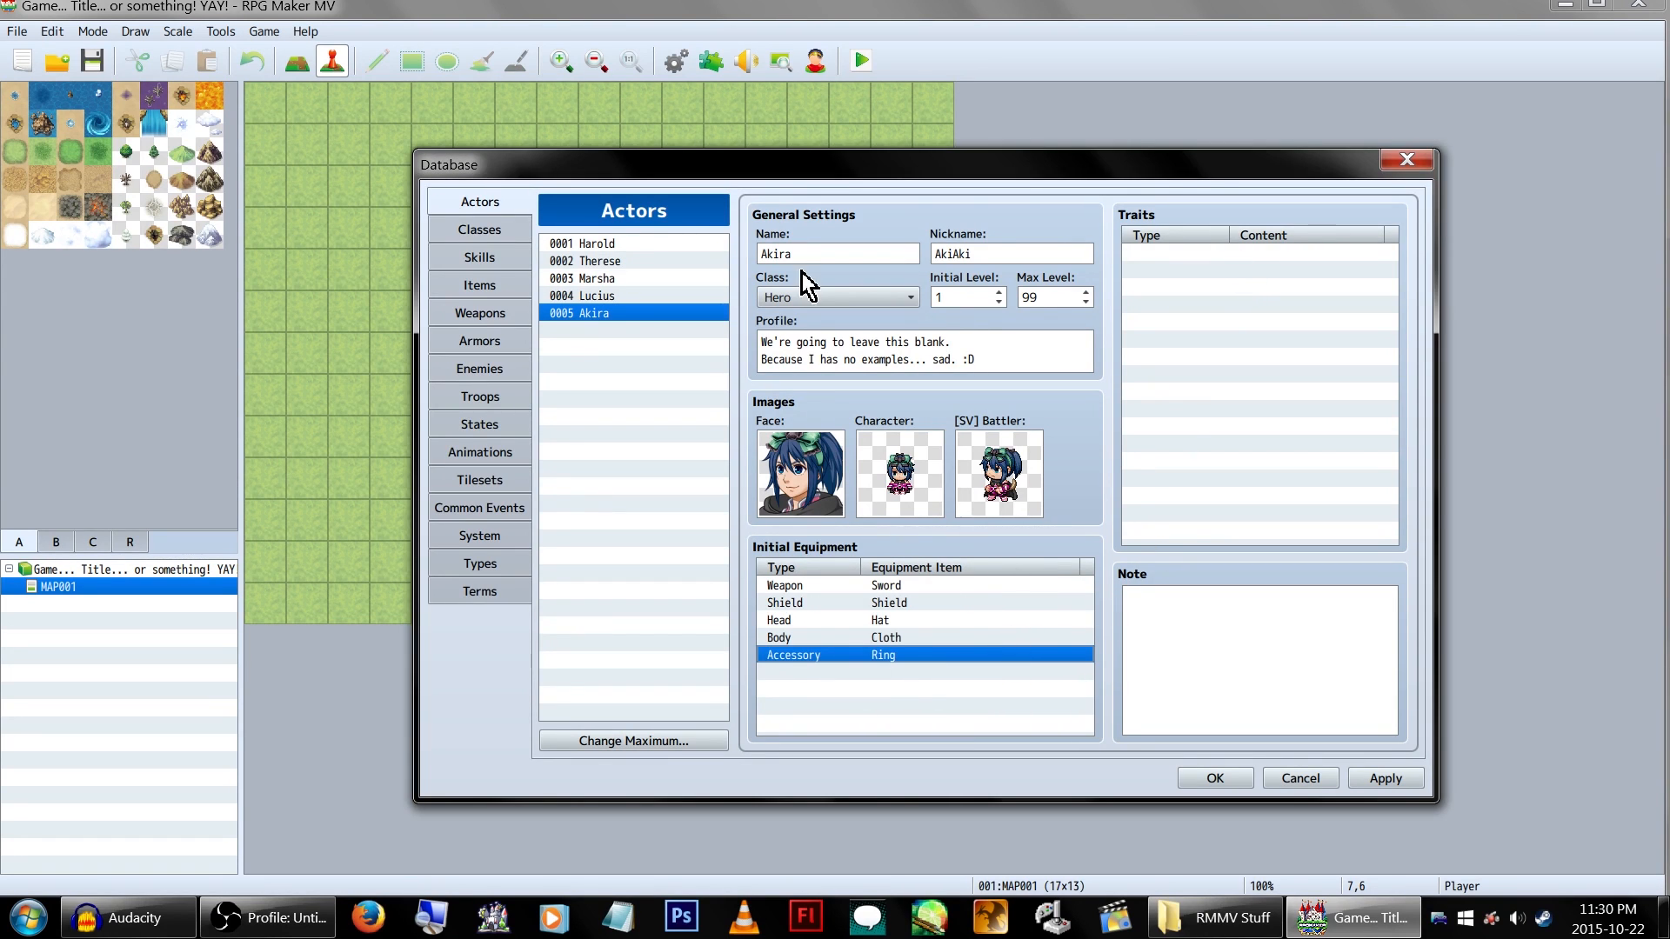
{"action": "left_click", "coordinate": [655, 297]}
{"action": "left_click", "coordinate": [664, 279]}
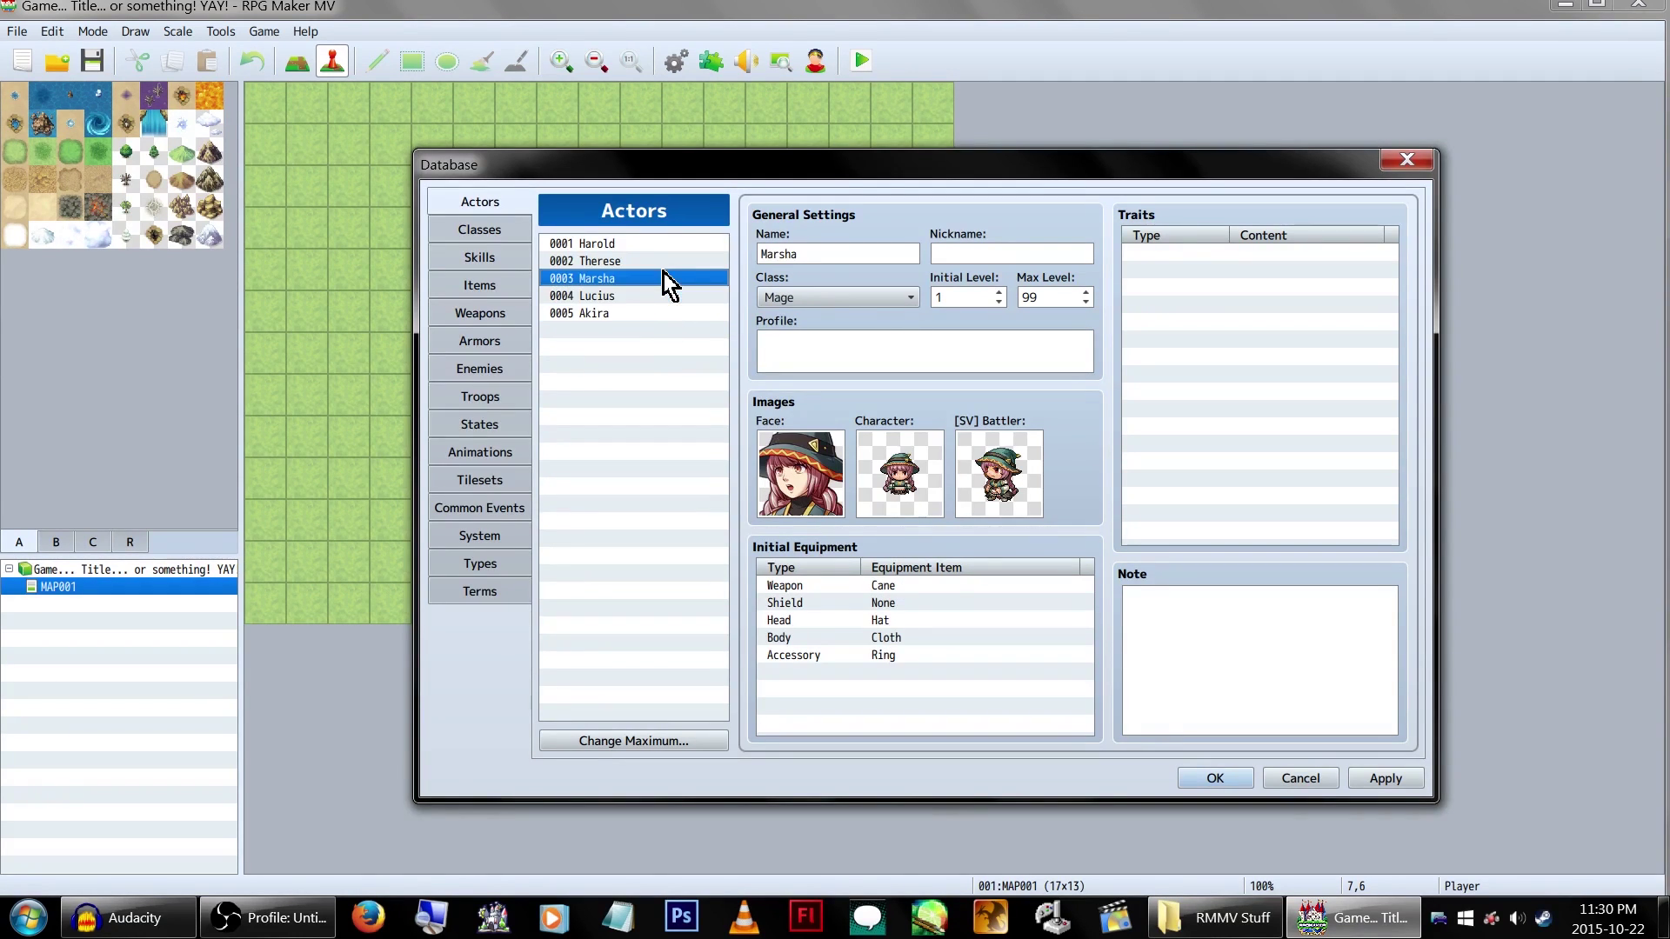
{"action": "left_click", "coordinate": [652, 243]}
{"action": "left_click", "coordinate": [639, 313]}
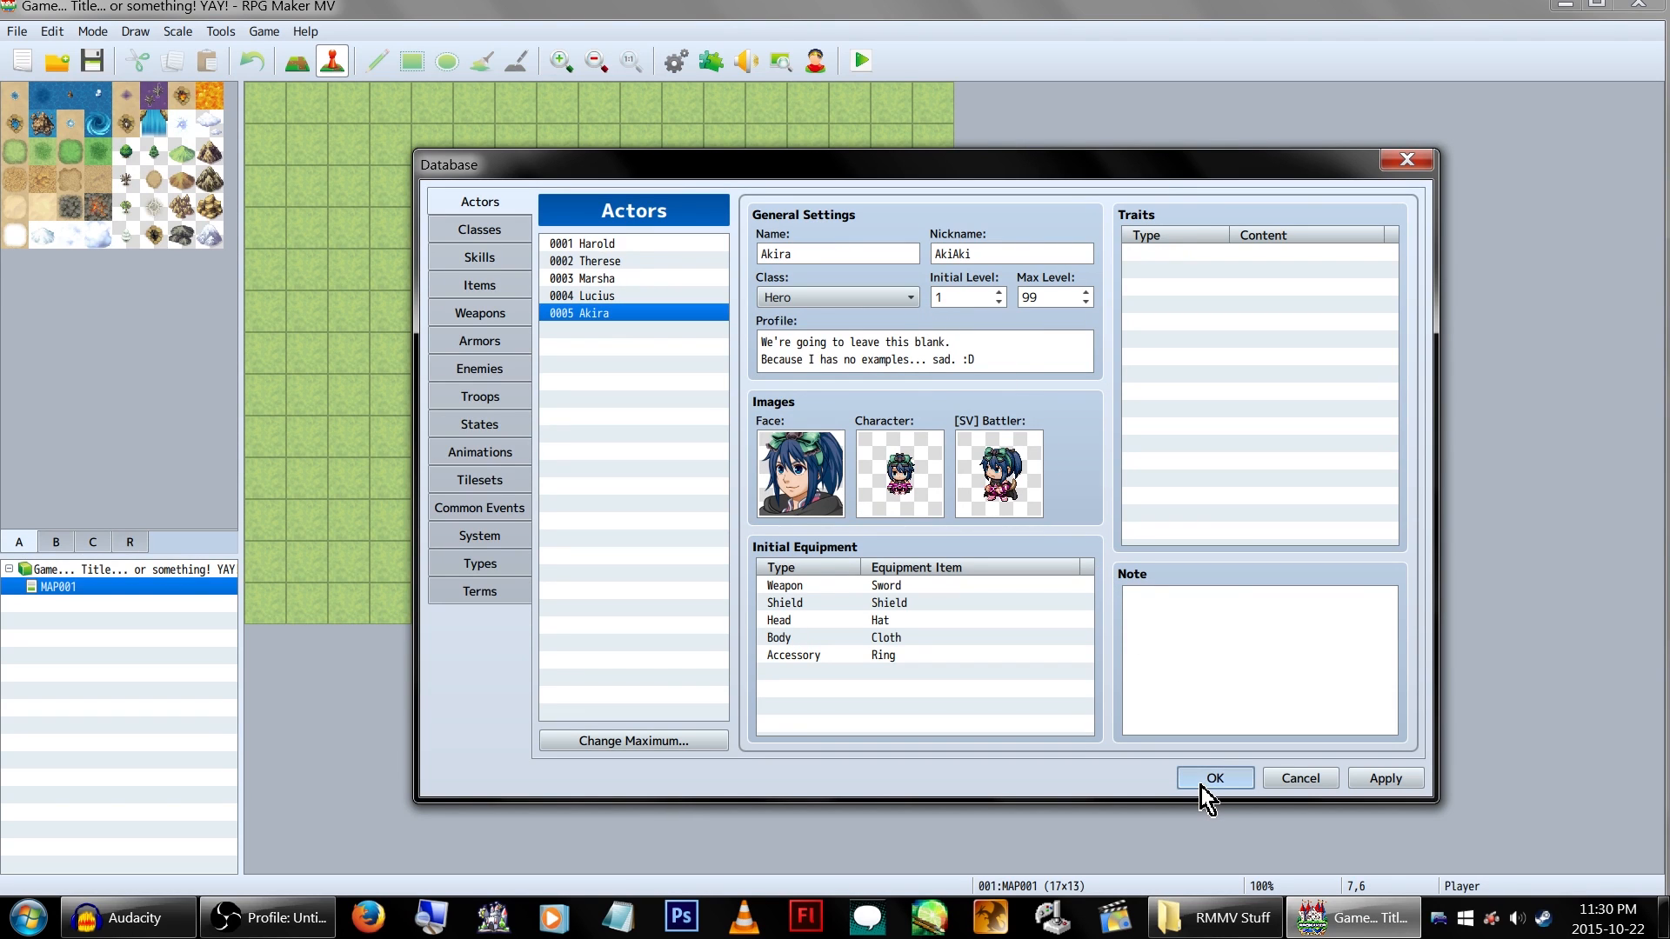
Step: Lower the Blue slider of the System window colour to a deeper navy and confirm
{"action": "left_click", "coordinate": [511, 540]}
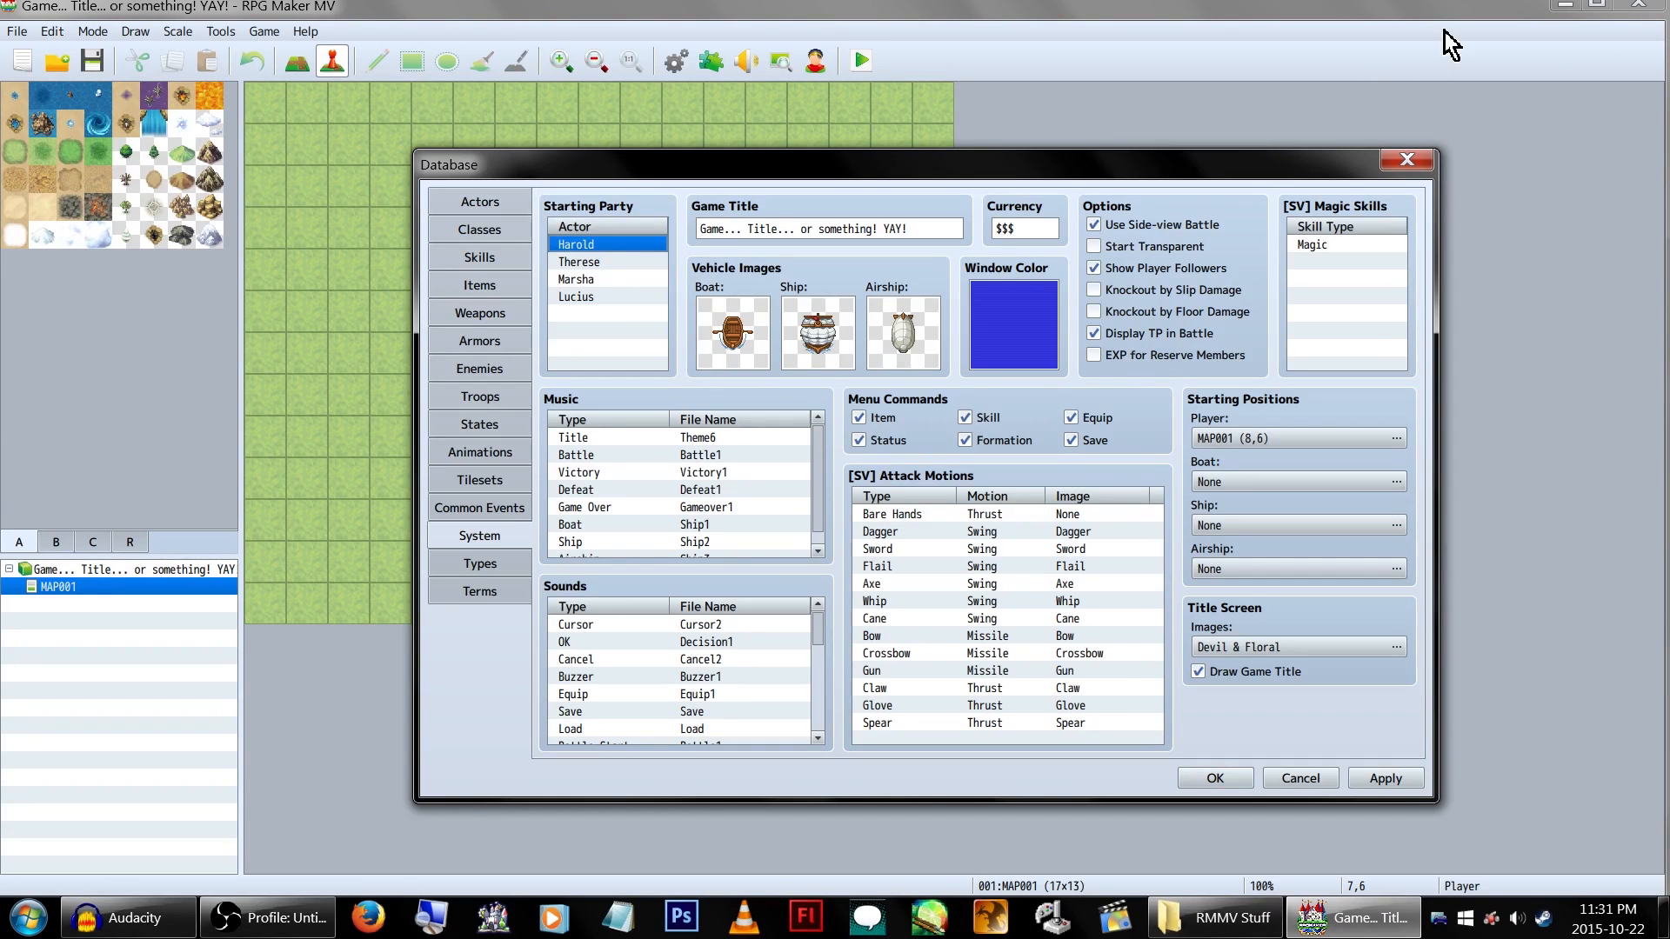
{"action": "double_click", "coordinate": [1018, 356]}
{"action": "left_click_drag", "start_coordinate": [924, 507], "coordinate": [906, 506]}
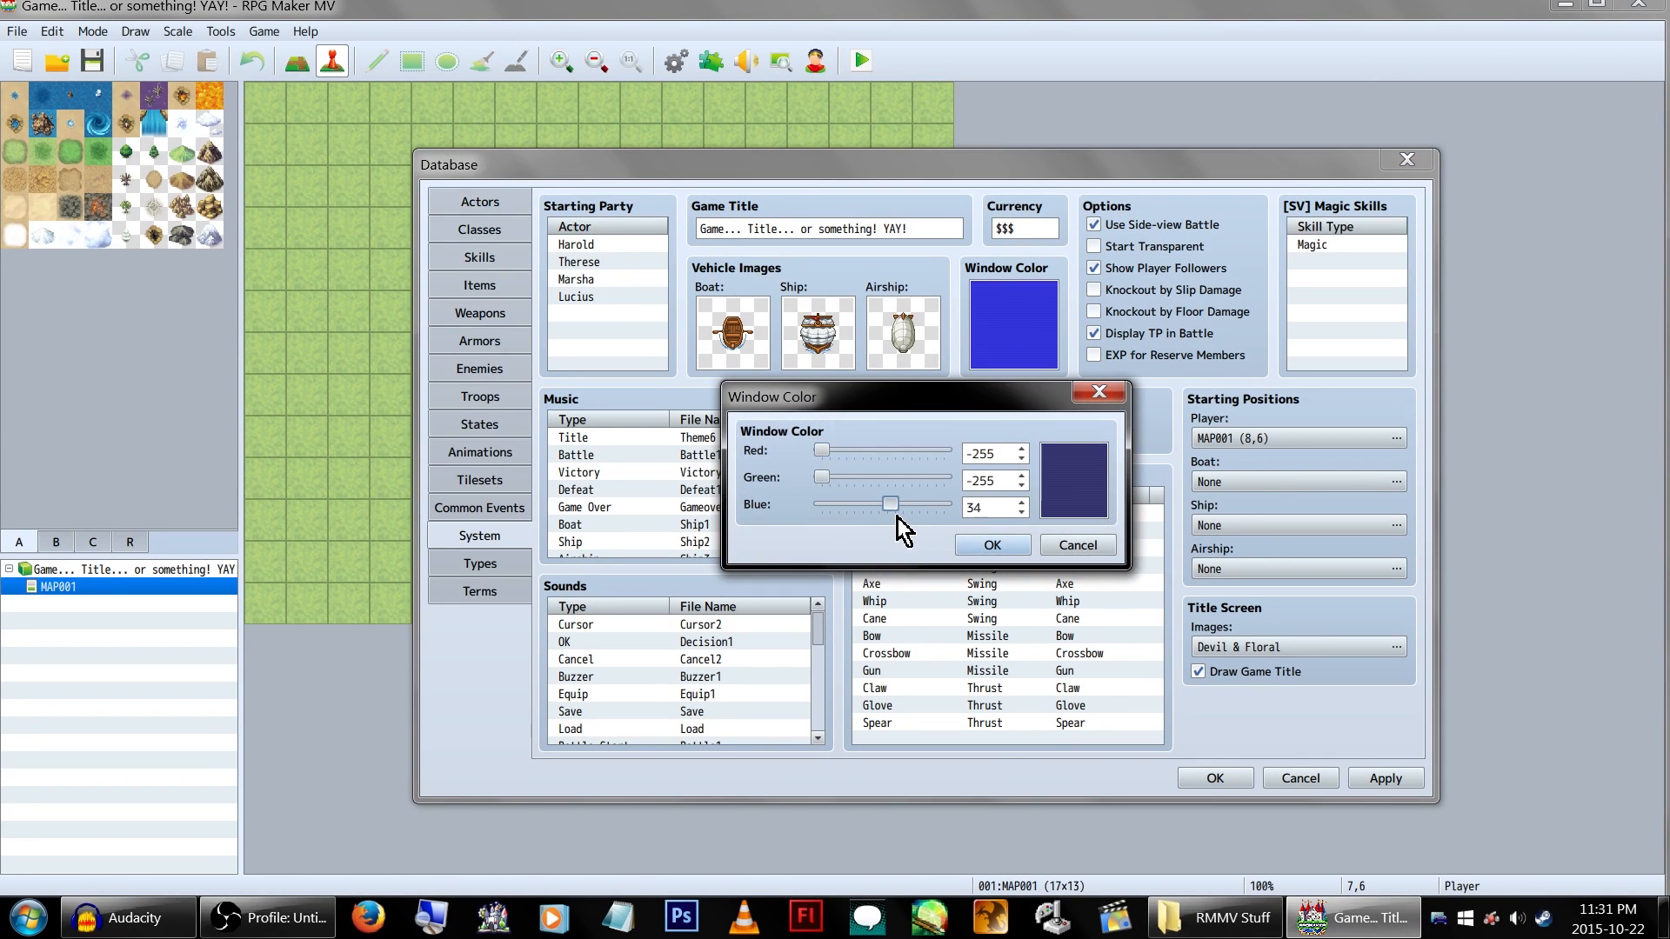
{"action": "left_click", "coordinate": [991, 545]}
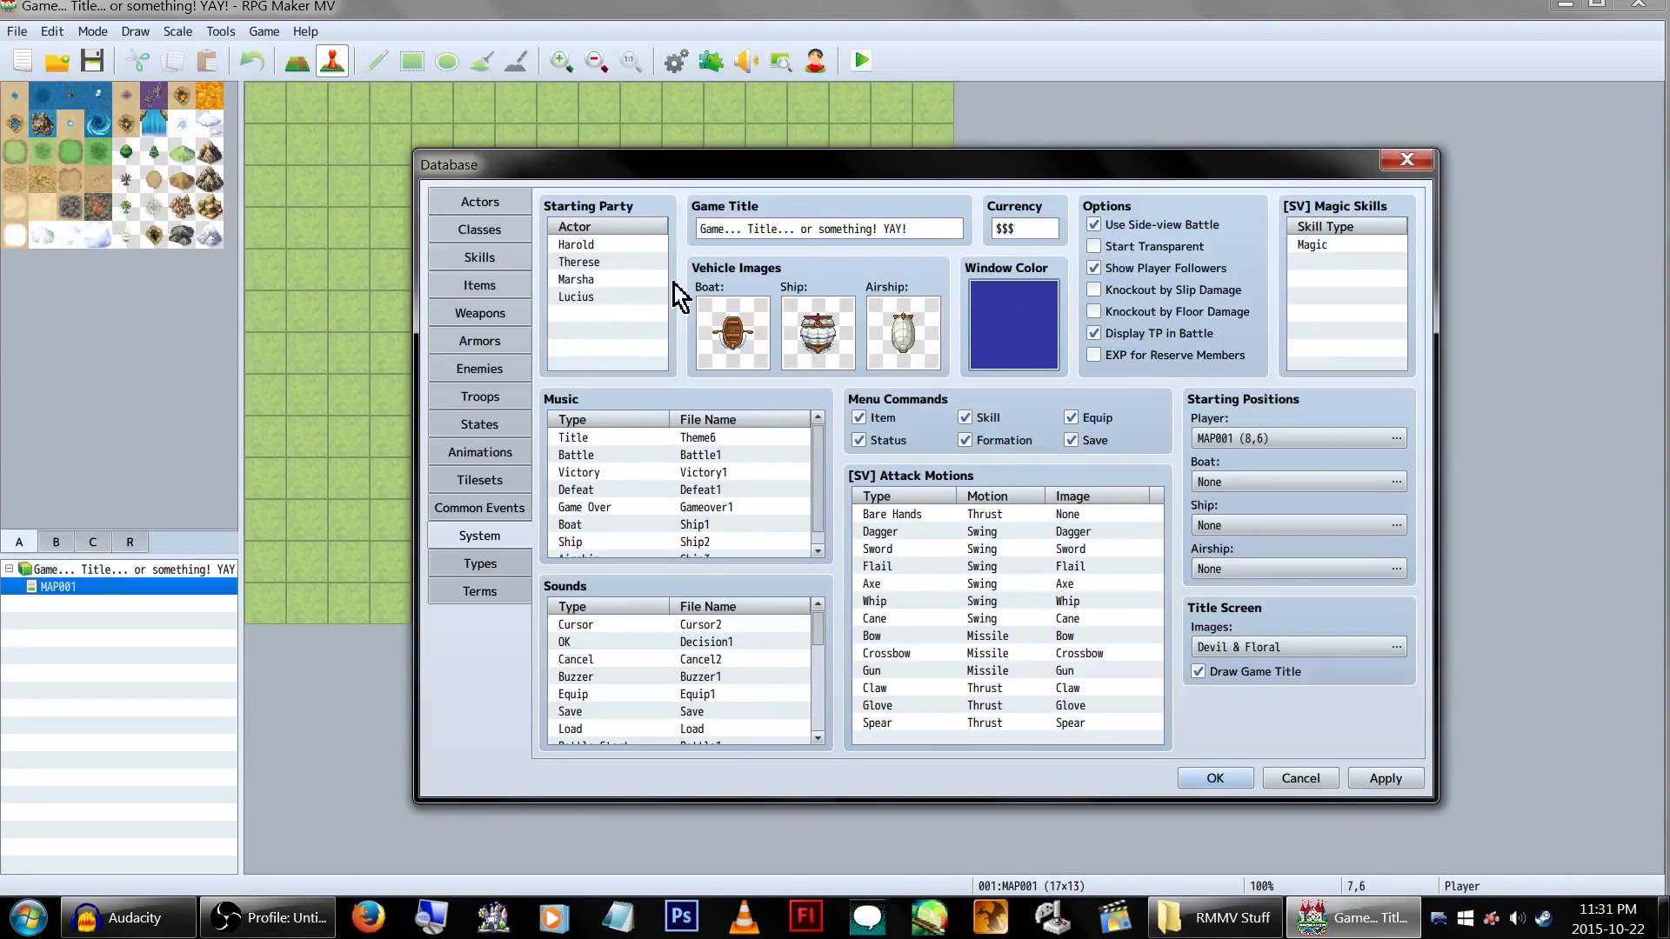
Step: Add Akira to an empty row of the Starting Party list
{"action": "double_click", "coordinate": [576, 244]}
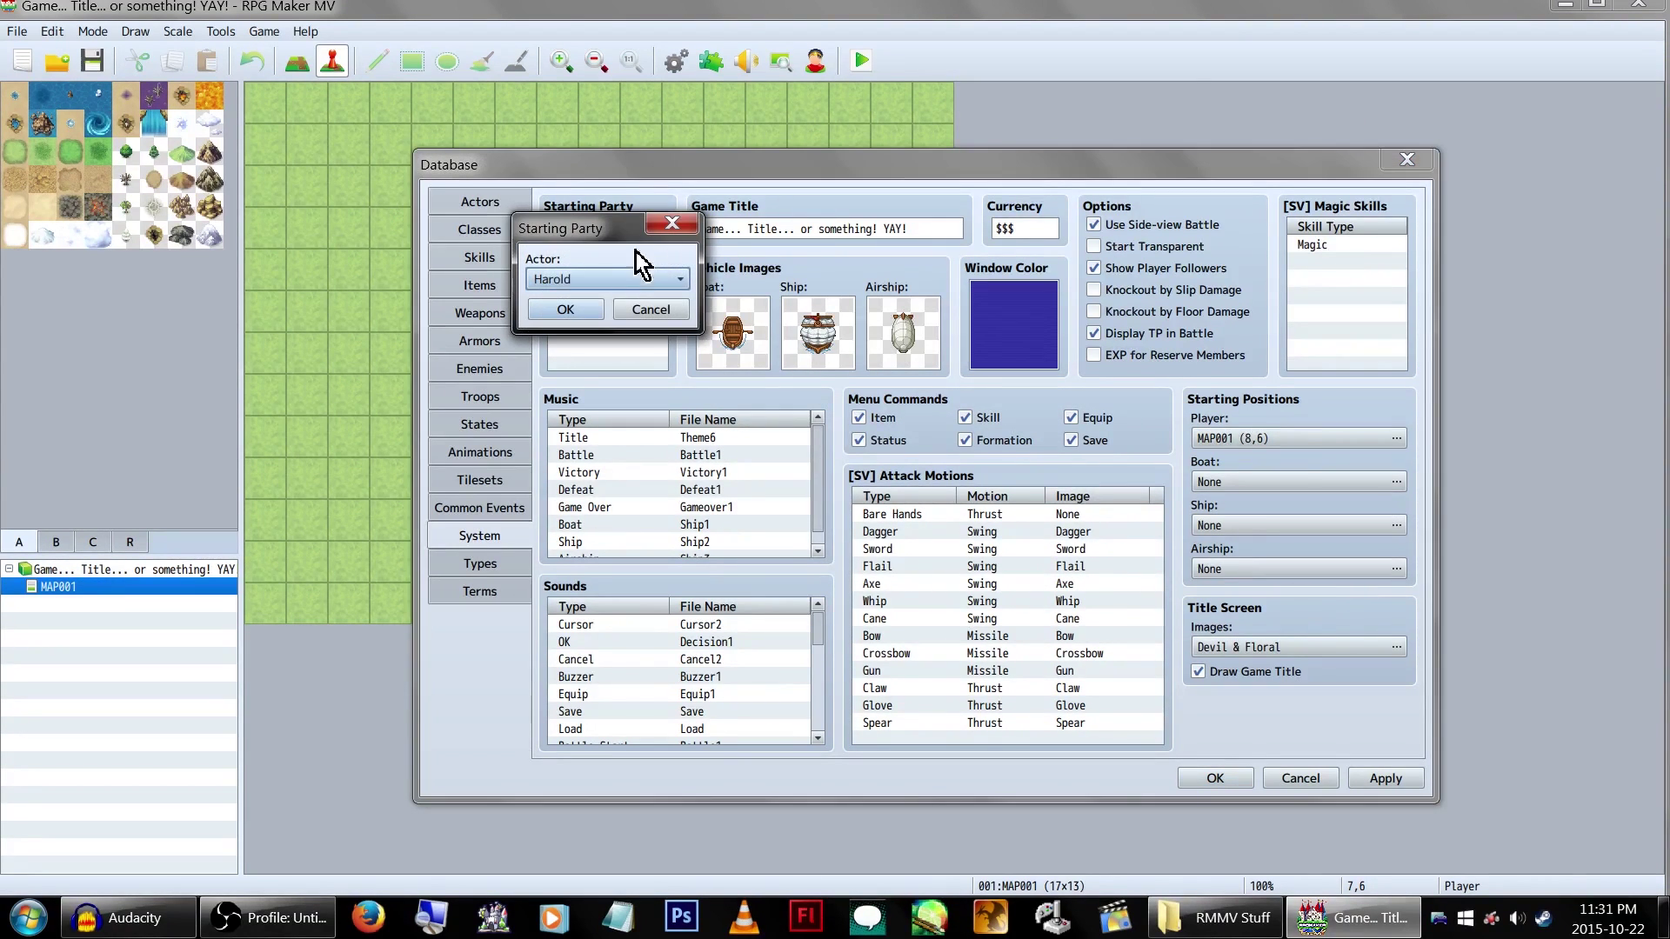
{"action": "left_click", "coordinate": [565, 310]}
{"action": "double_click", "coordinate": [645, 315]}
{"action": "left_click", "coordinate": [629, 285]}
{"action": "left_click", "coordinate": [579, 316]}
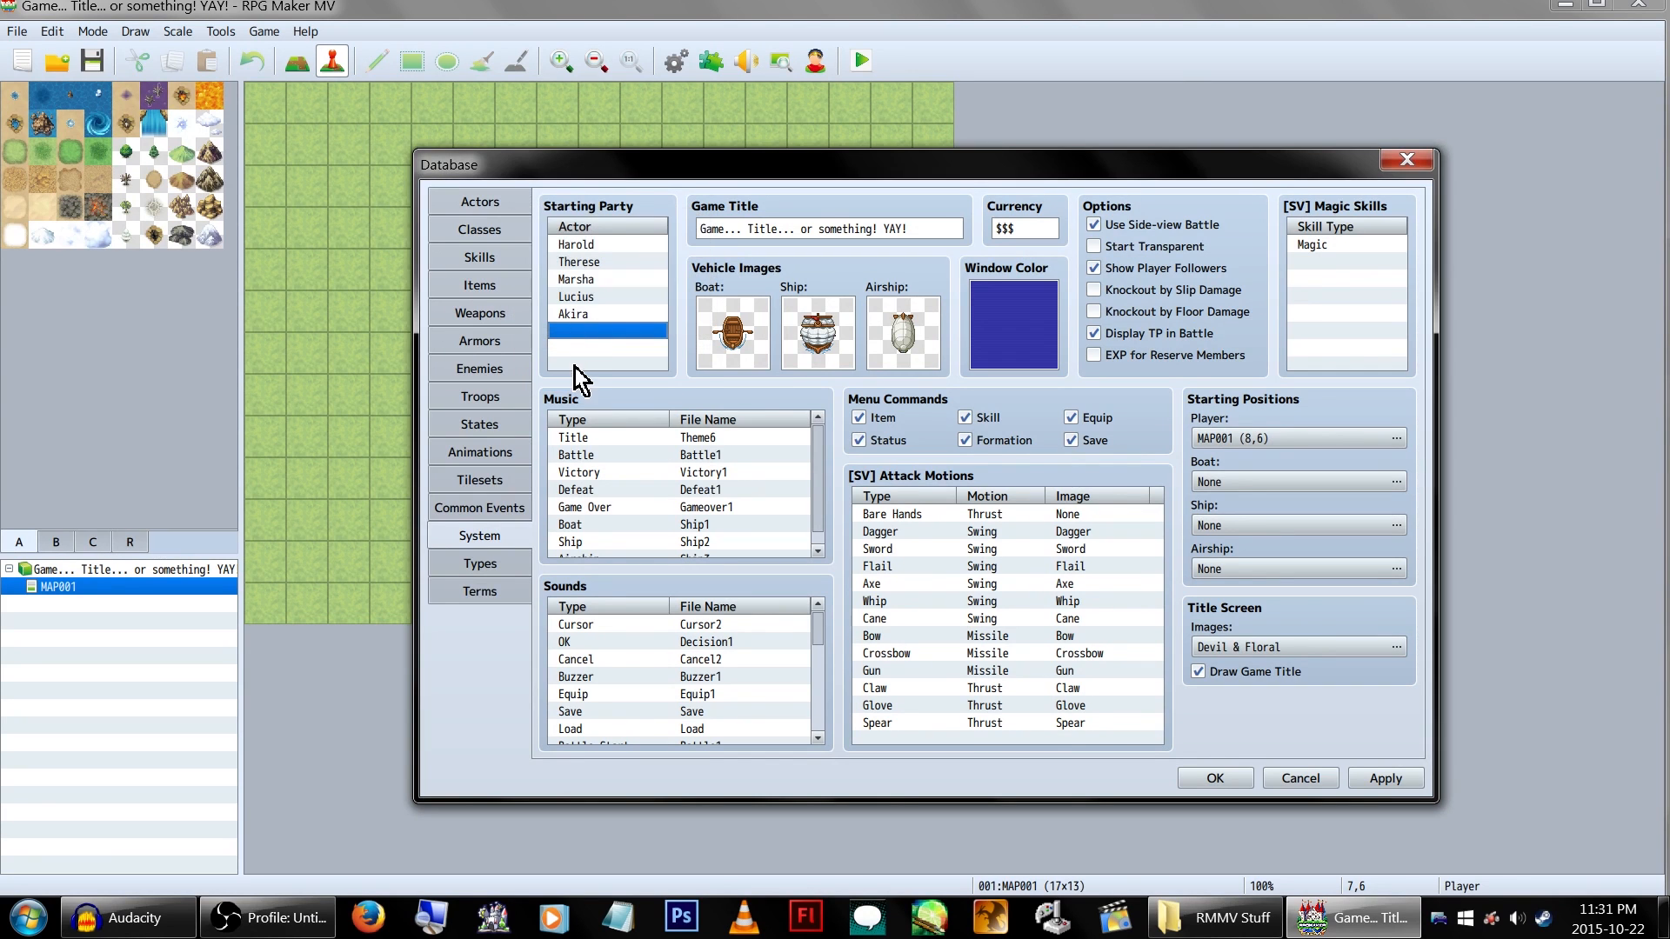
Step: Move Akira to the top of the party ahead of Harold, Therese, Marsha and Lucius
{"action": "left_click", "coordinate": [634, 244]}
{"action": "key", "text": "Delete"}
{"action": "right_click", "coordinate": [612, 308]}
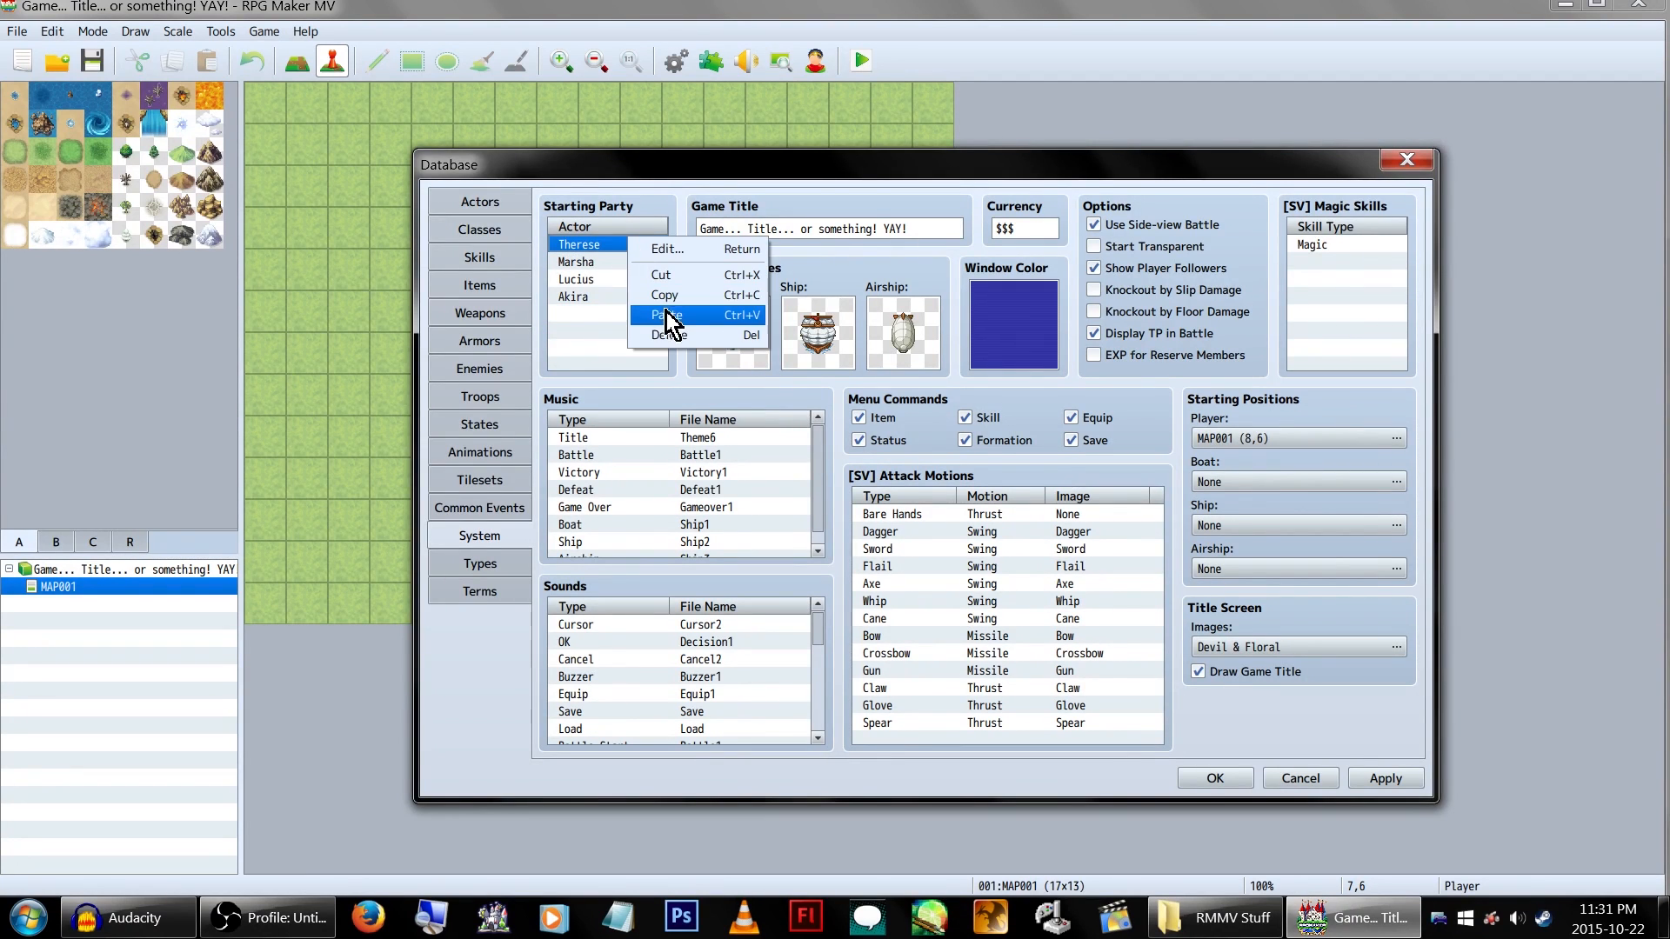
{"action": "left_click", "coordinate": [650, 385]}
{"action": "right_click", "coordinate": [623, 316]}
{"action": "left_click", "coordinate": [659, 352]}
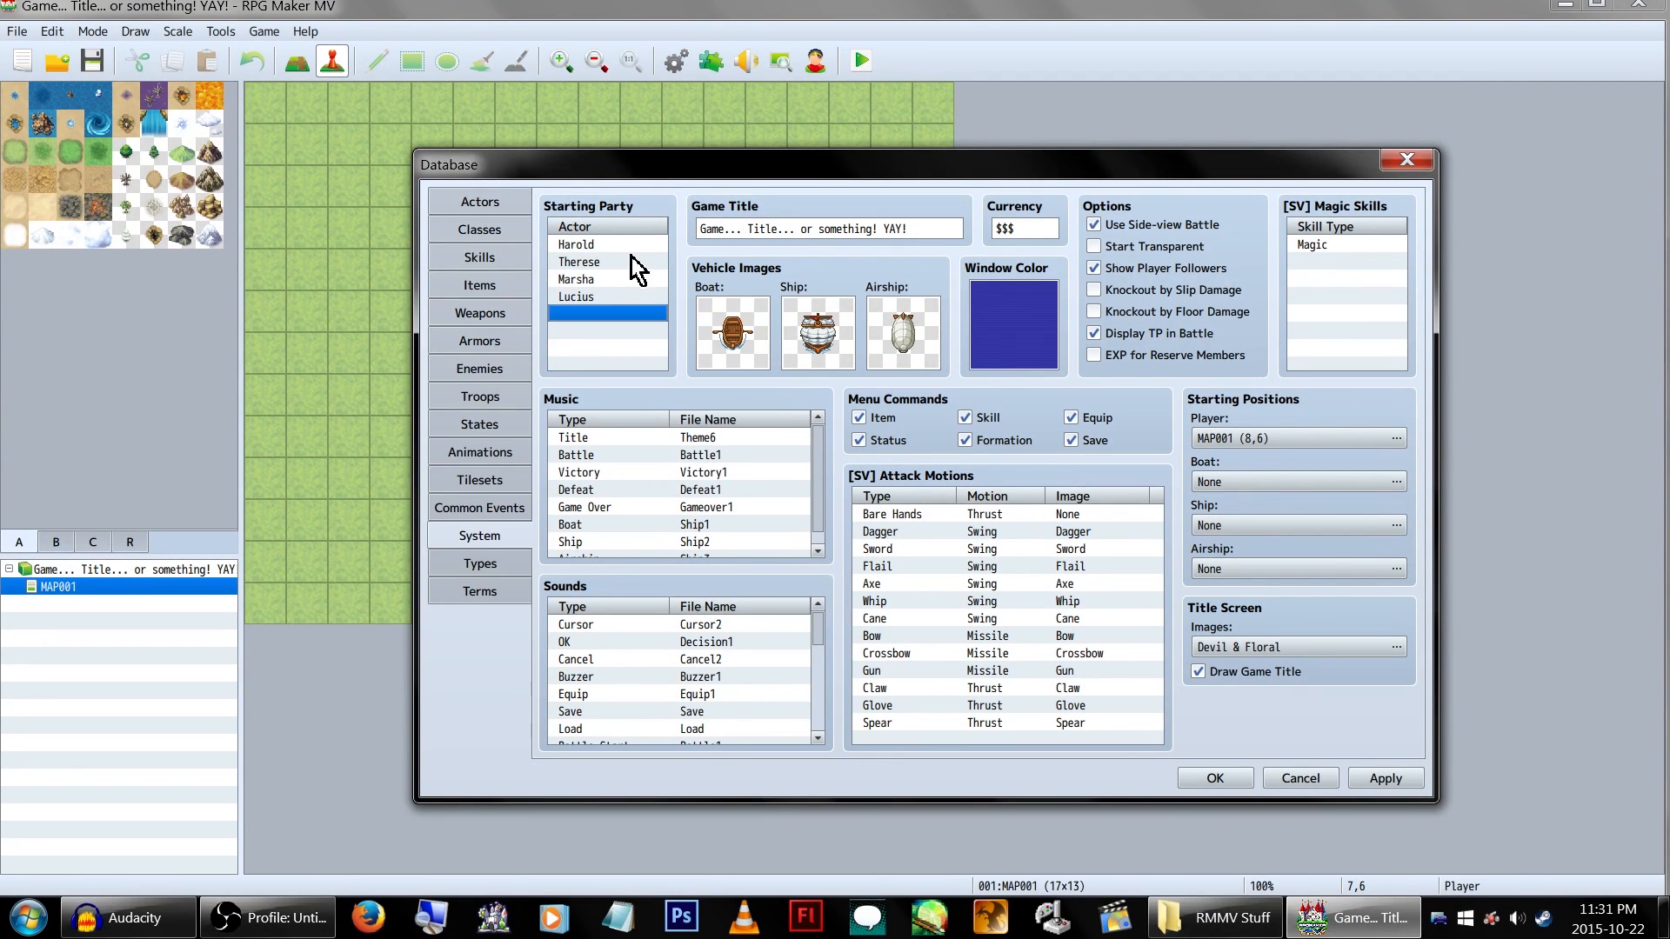
{"action": "right_click", "coordinate": [632, 252]}
{"action": "left_click", "coordinate": [682, 323]}
Step: Cancel adding a second Akira, then accept the Database changes and close it
{"action": "left_click", "coordinate": [595, 332]}
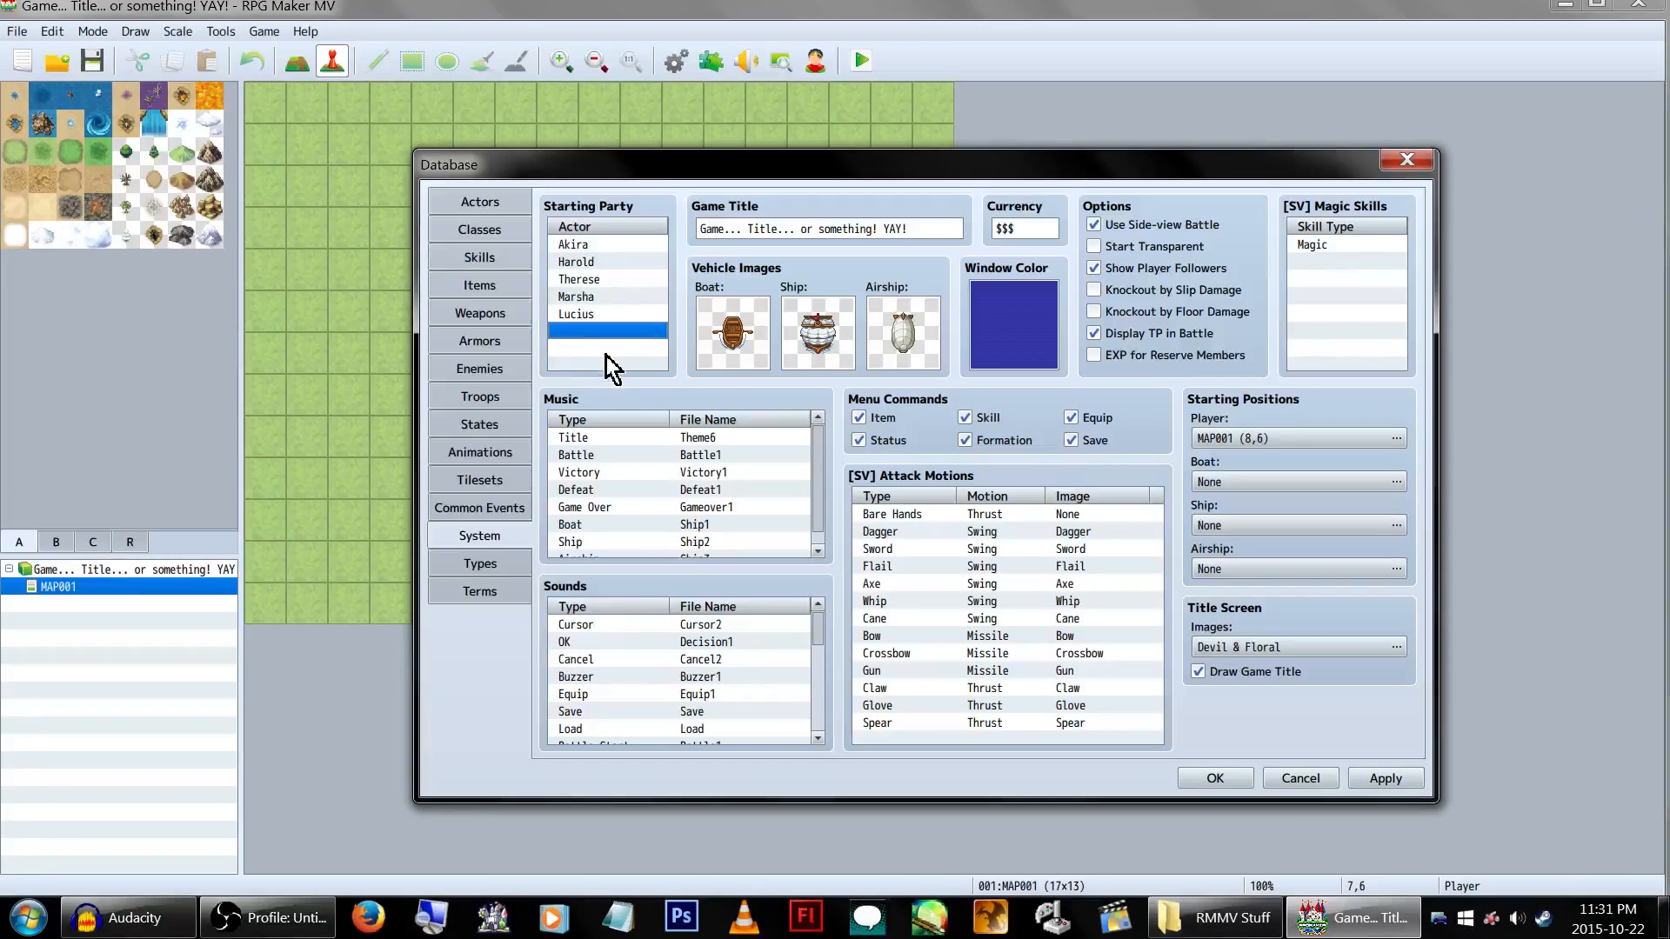
{"action": "double_click", "coordinate": [652, 354]}
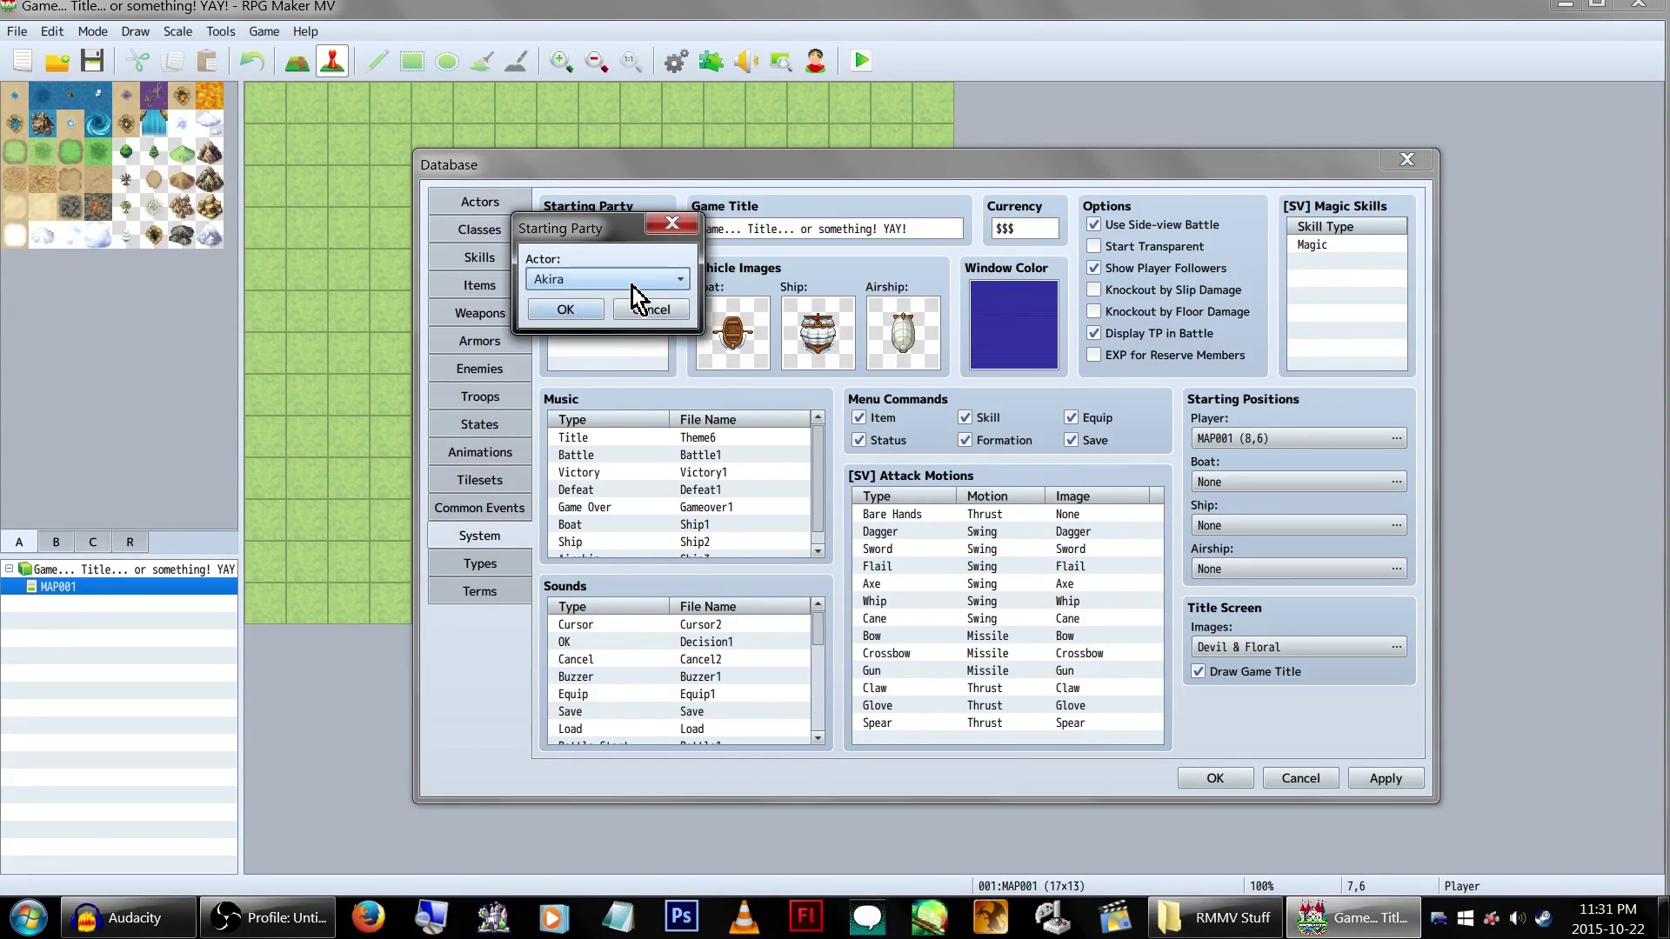
{"action": "left_click", "coordinate": [606, 280]}
{"action": "left_click", "coordinate": [655, 342]}
{"action": "key", "text": "Escape"}
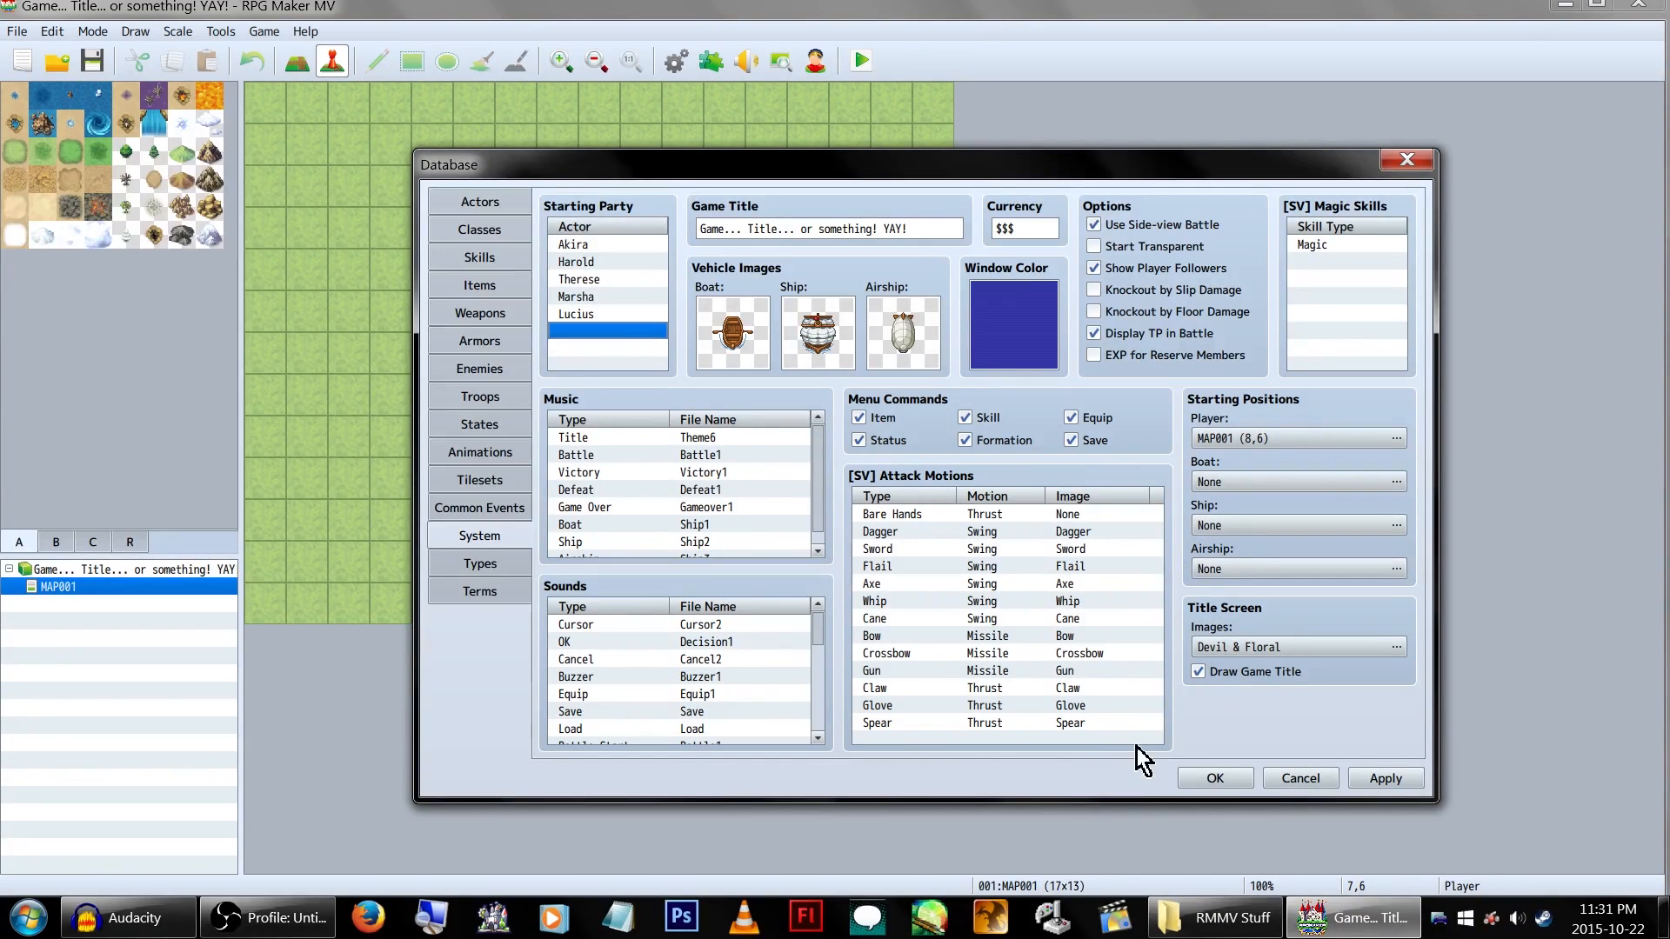
{"action": "left_click", "coordinate": [1199, 779]}
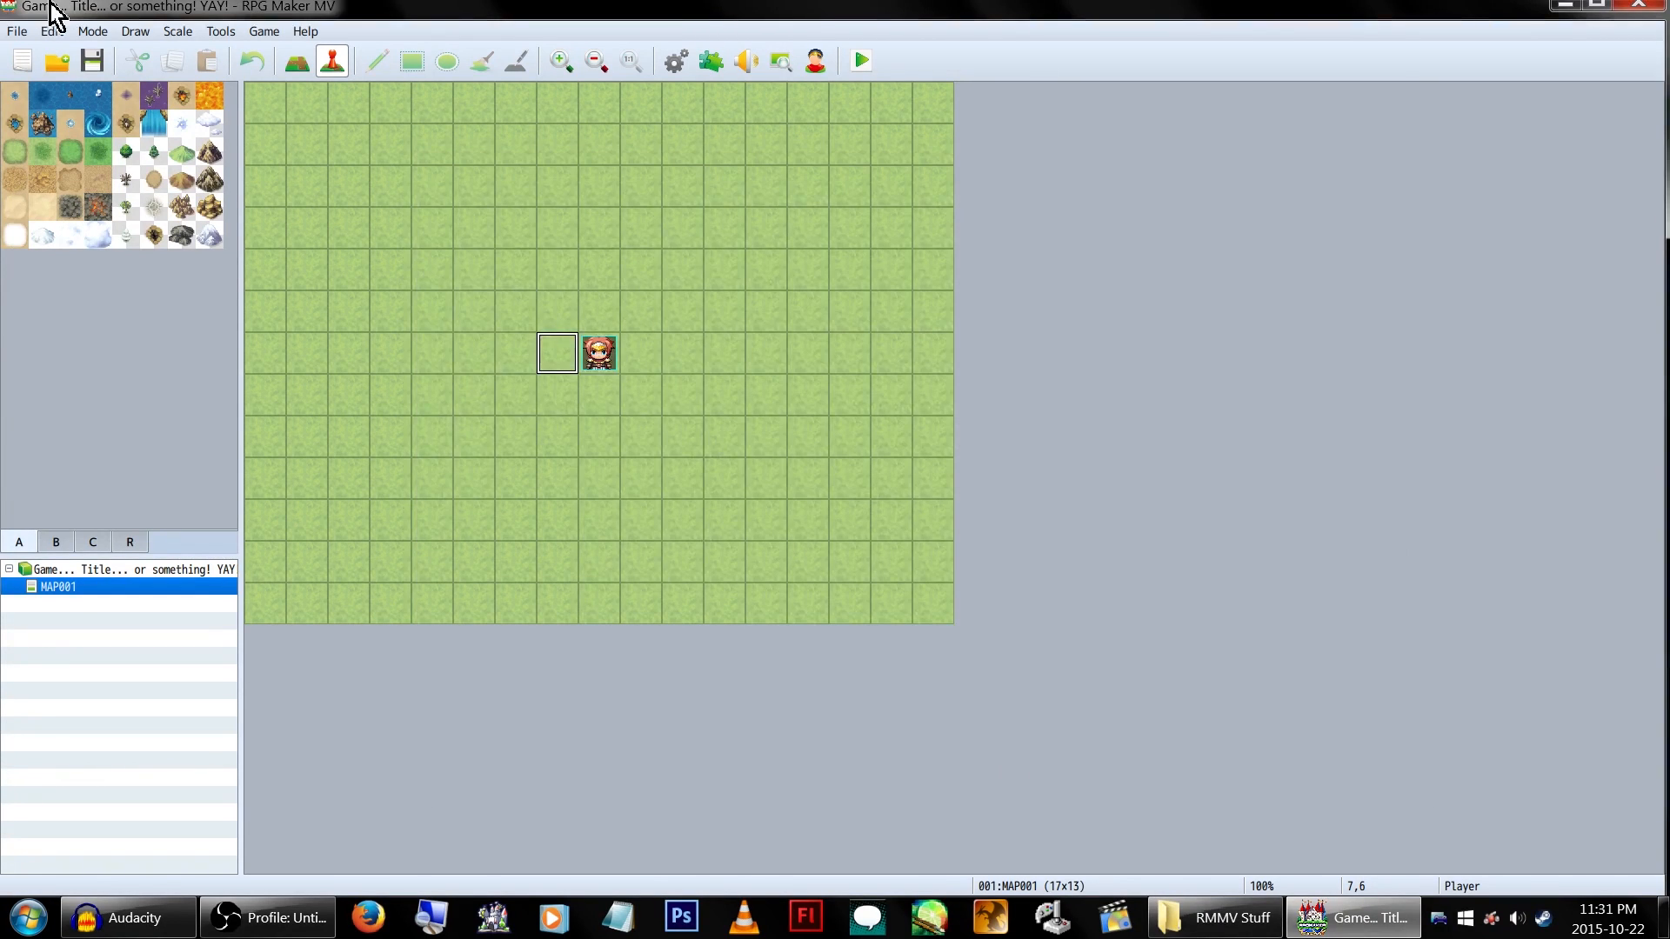
Step: Save the project and browse the editor's Tools menu
{"action": "left_click", "coordinate": [91, 62]}
{"action": "left_click", "coordinate": [213, 33]}
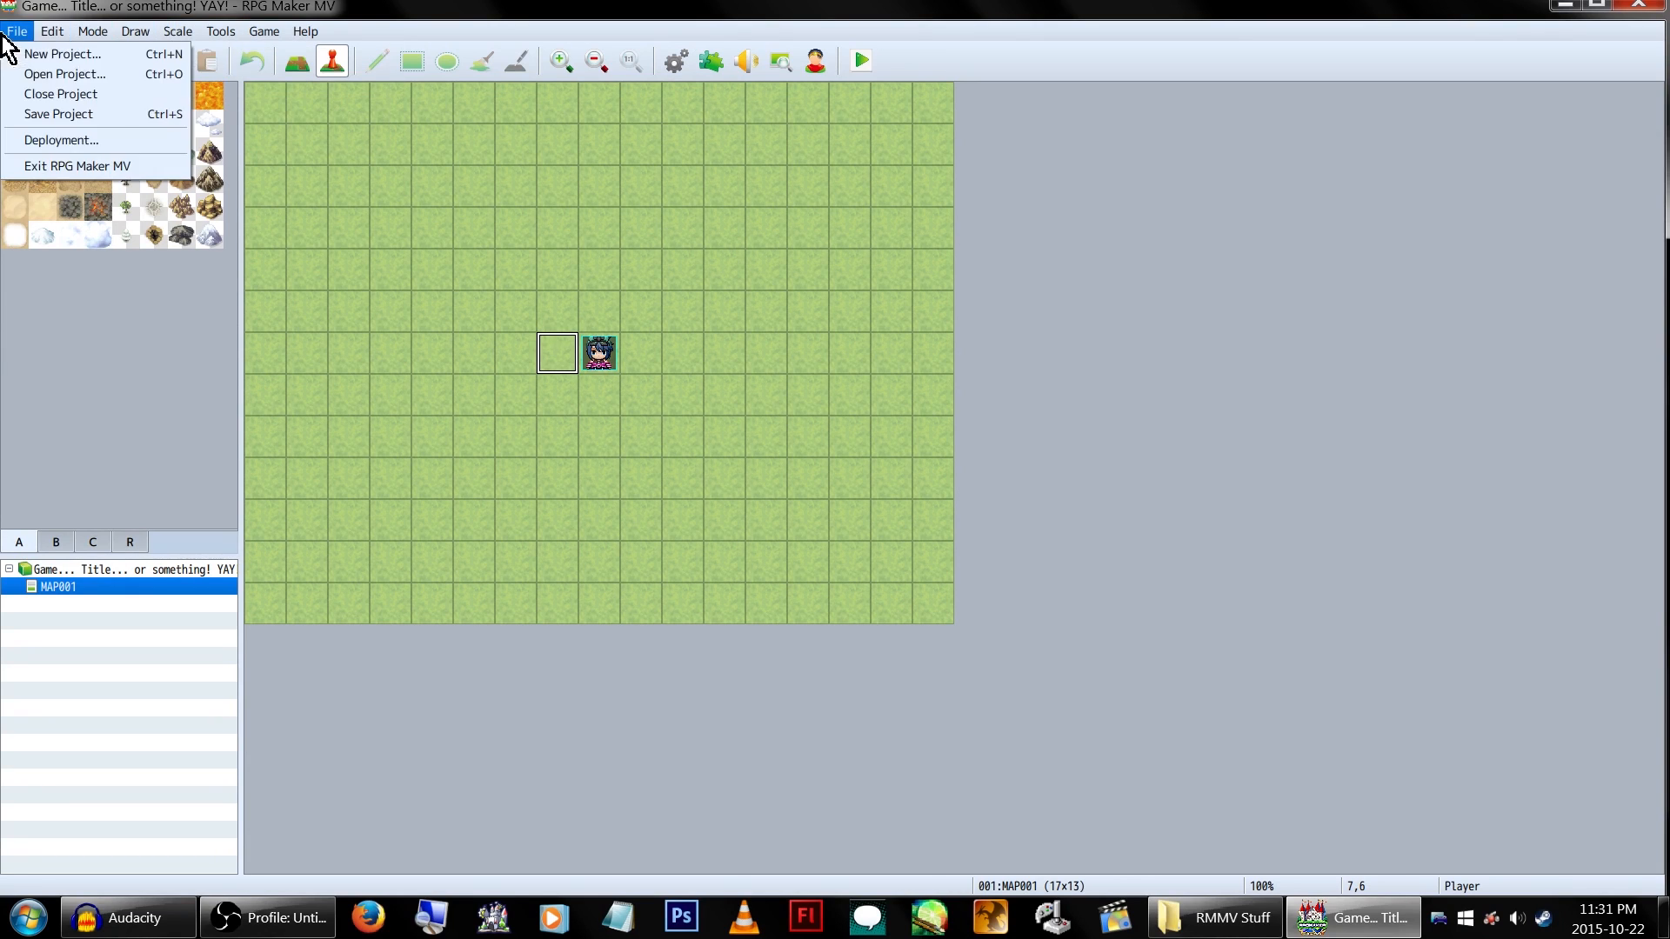
{"action": "key", "text": "Escape"}
{"action": "left_click", "coordinate": [220, 33]}
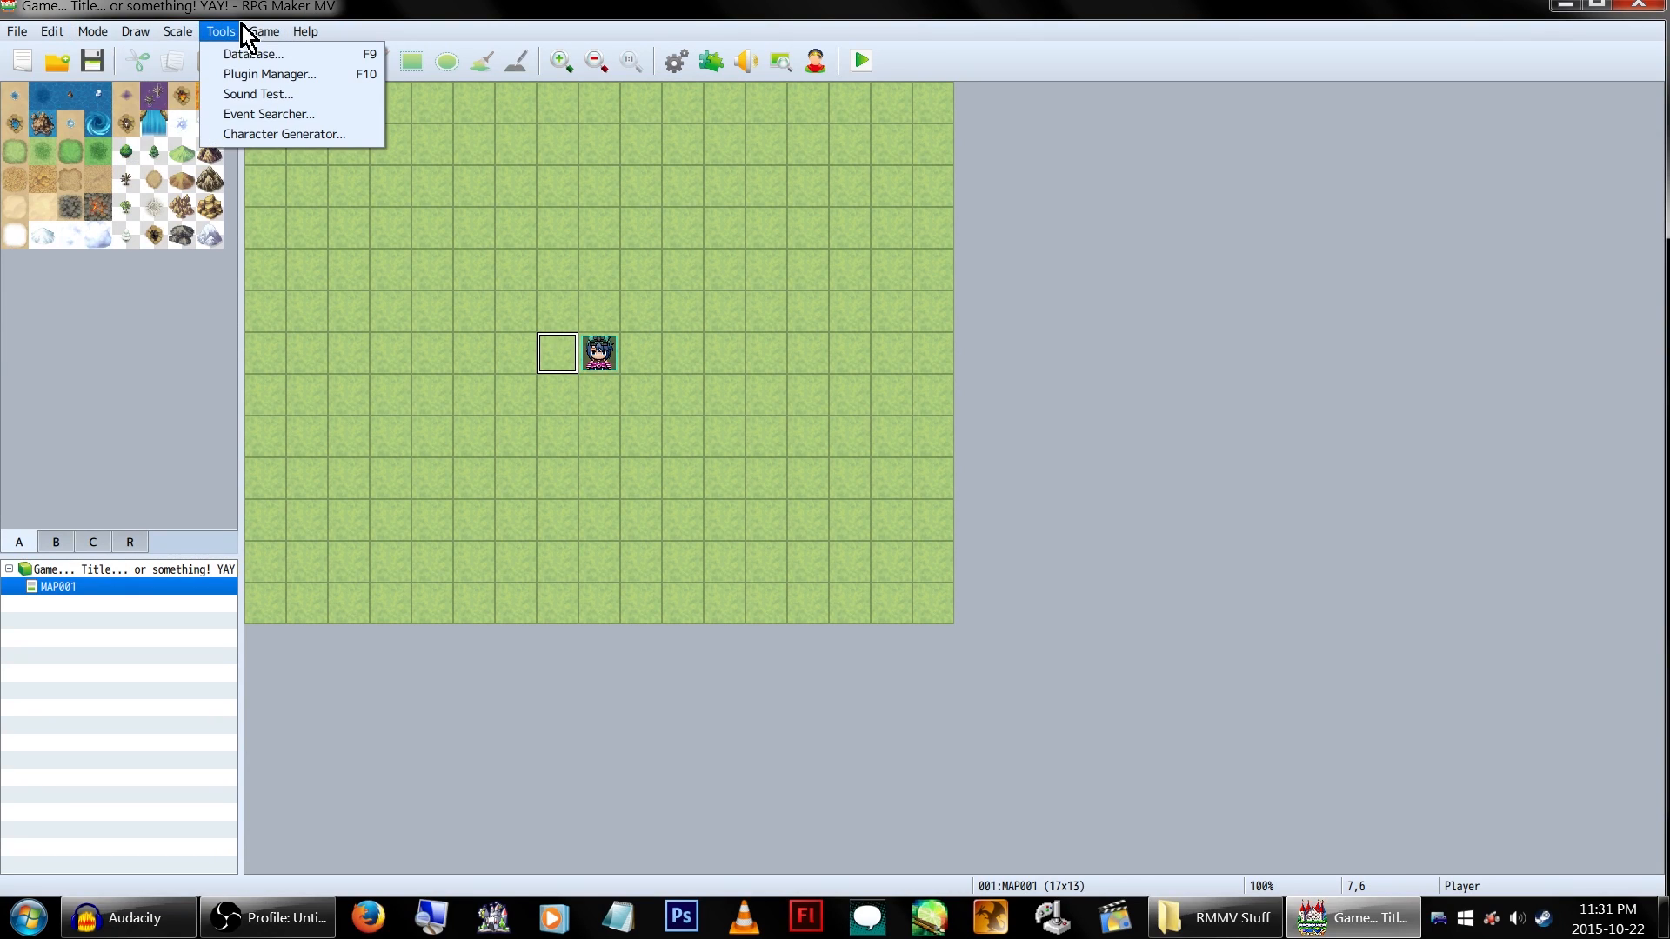
Step: Review the empty Plugin Manager list, then bring up the Sound Test tool
{"action": "left_click", "coordinate": [268, 73]}
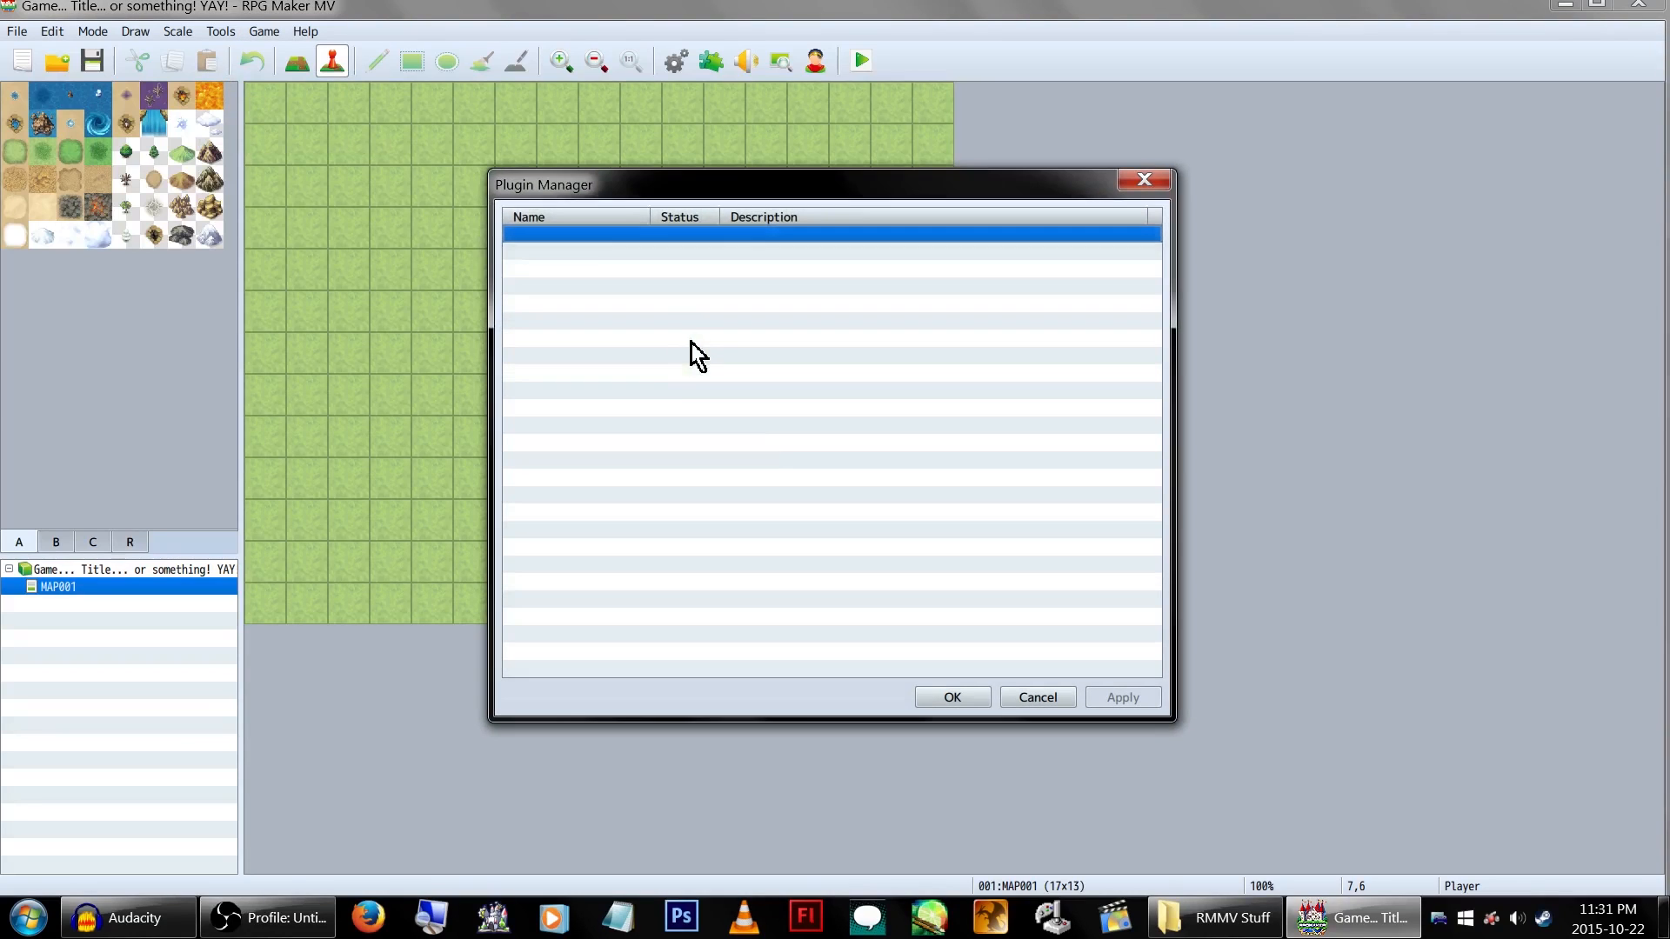
{"action": "left_click", "coordinate": [952, 697]}
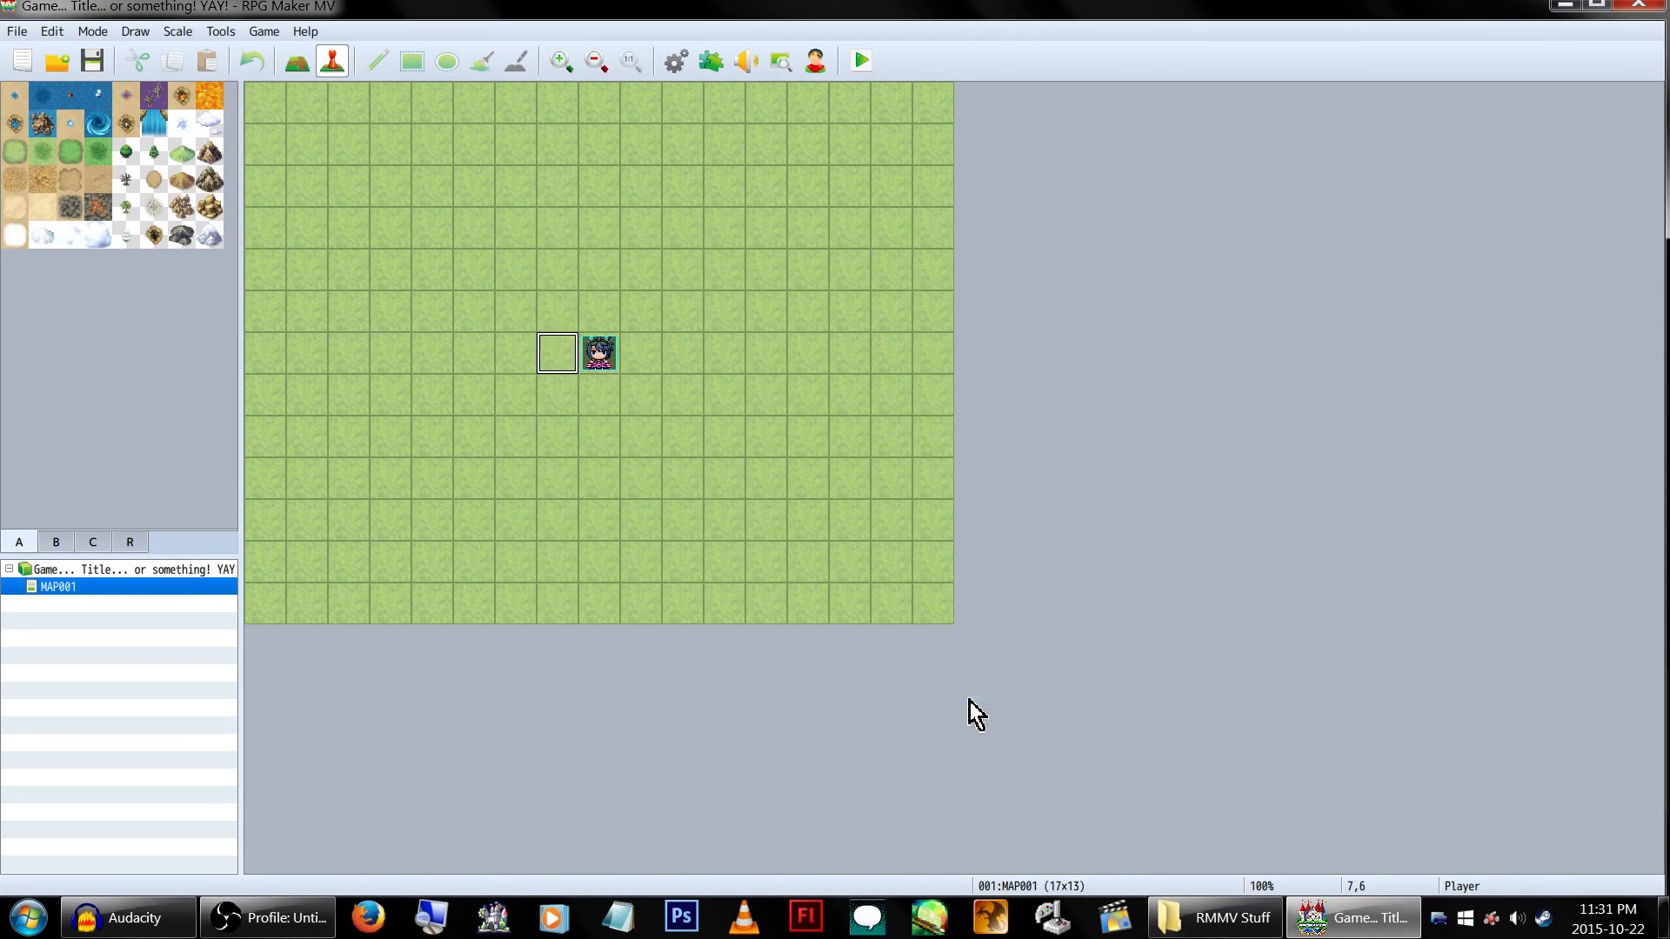
{"action": "left_click", "coordinate": [219, 32]}
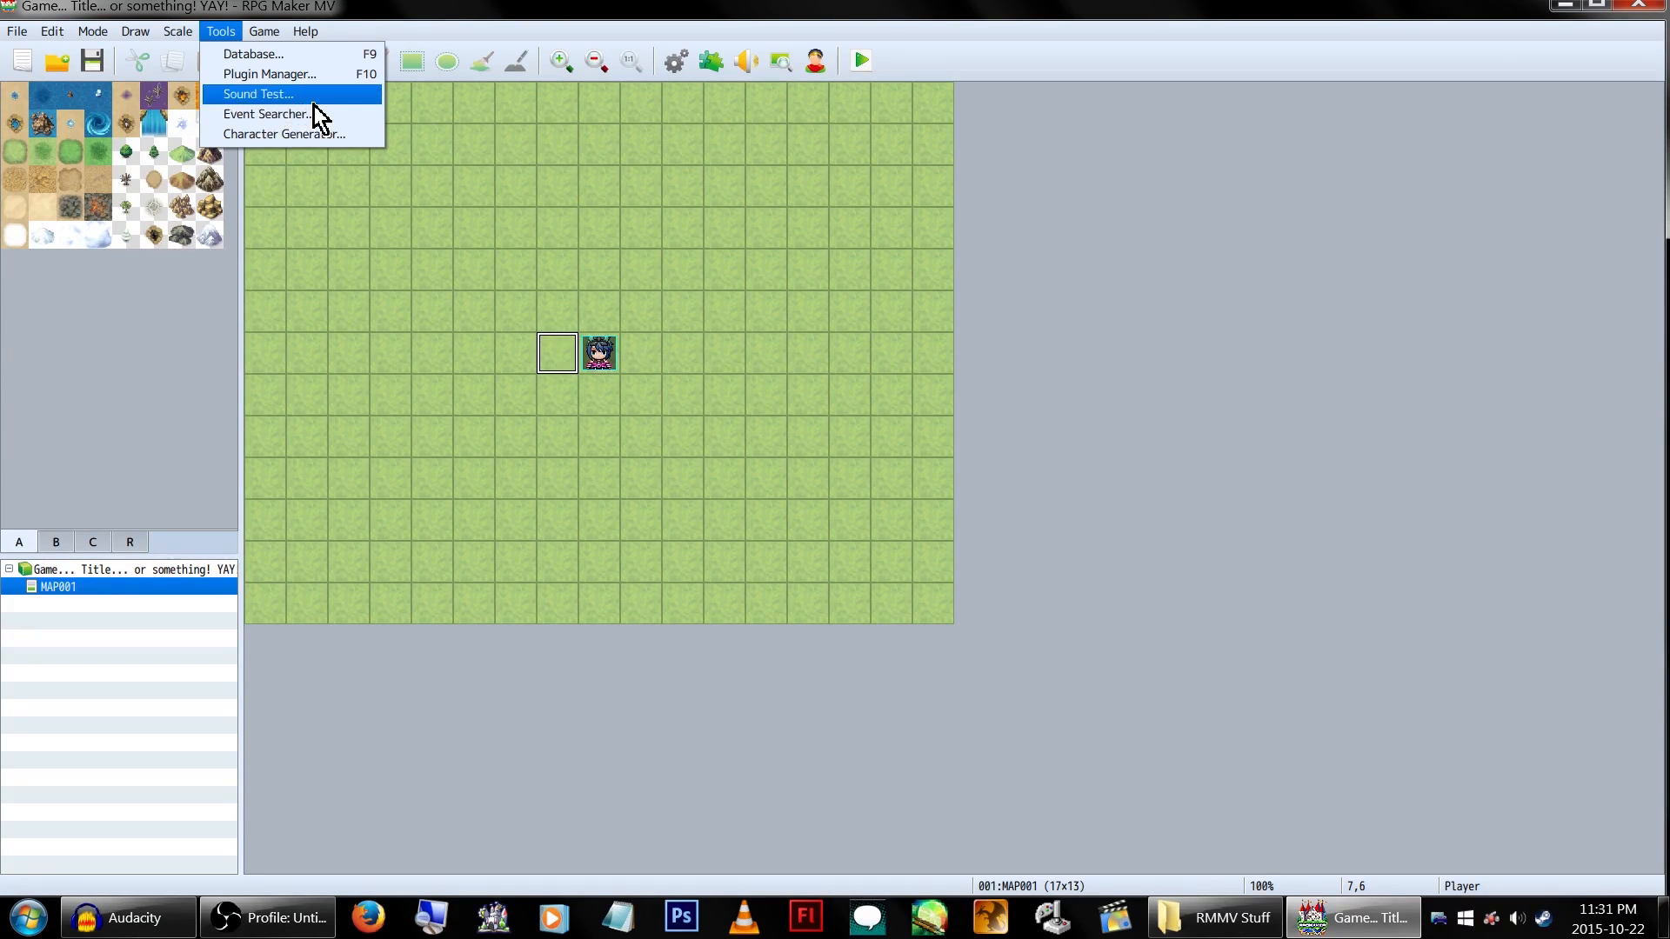
{"action": "left_click", "coordinate": [281, 93]}
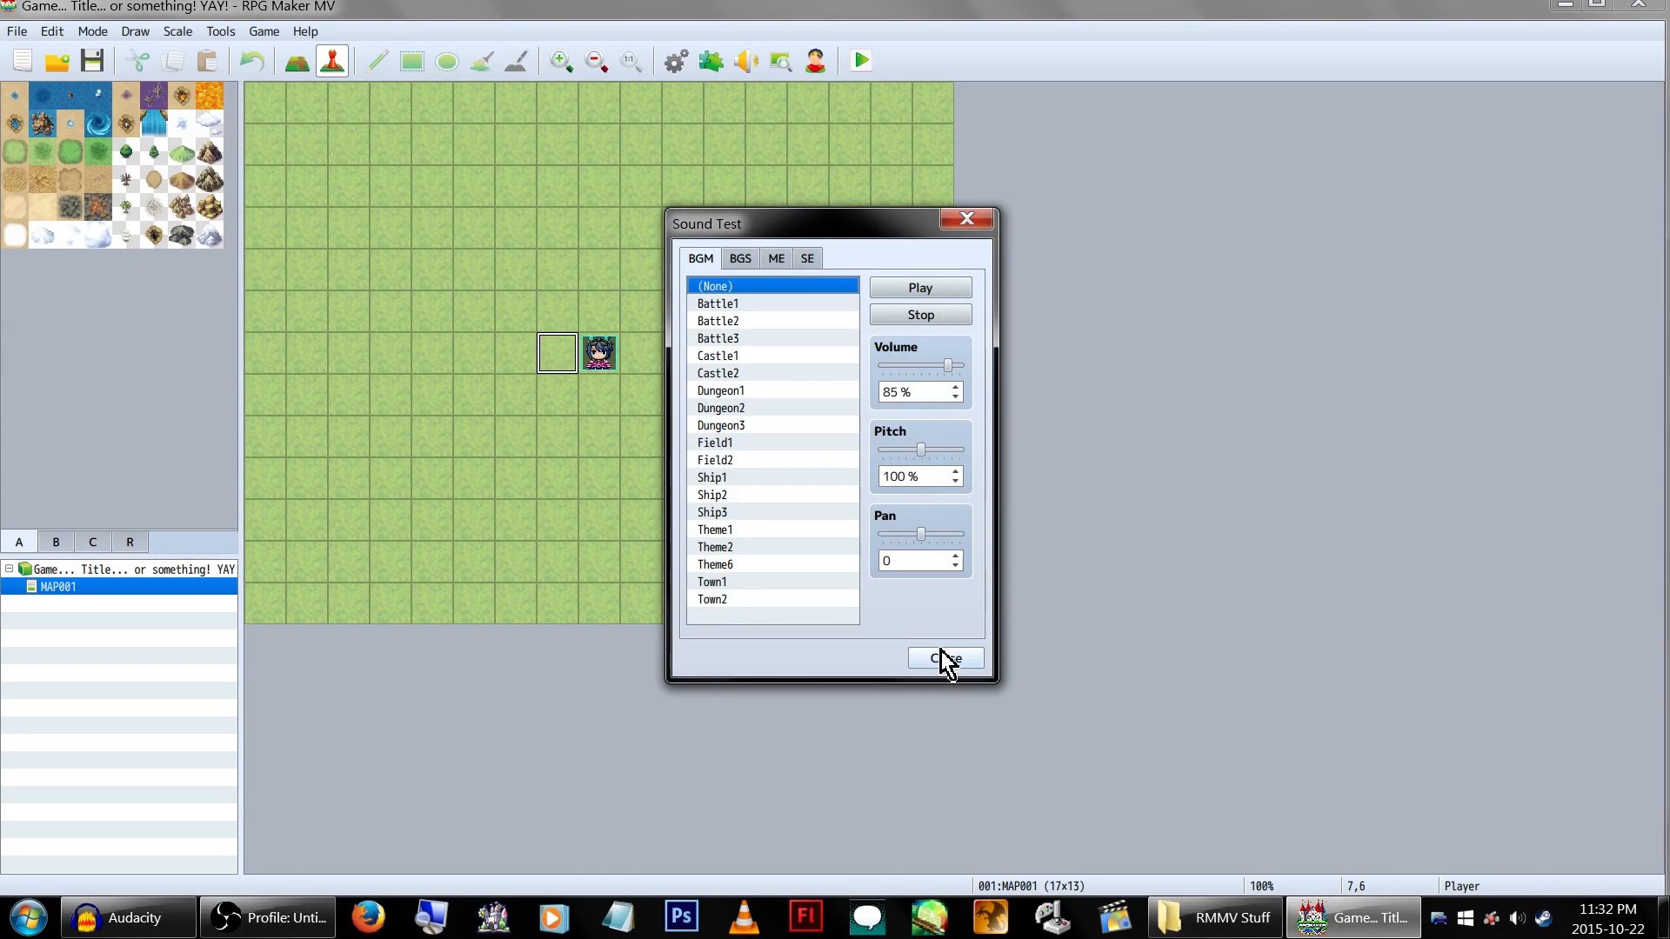
{"action": "left_click", "coordinate": [740, 259]}
{"action": "left_click", "coordinate": [807, 258]}
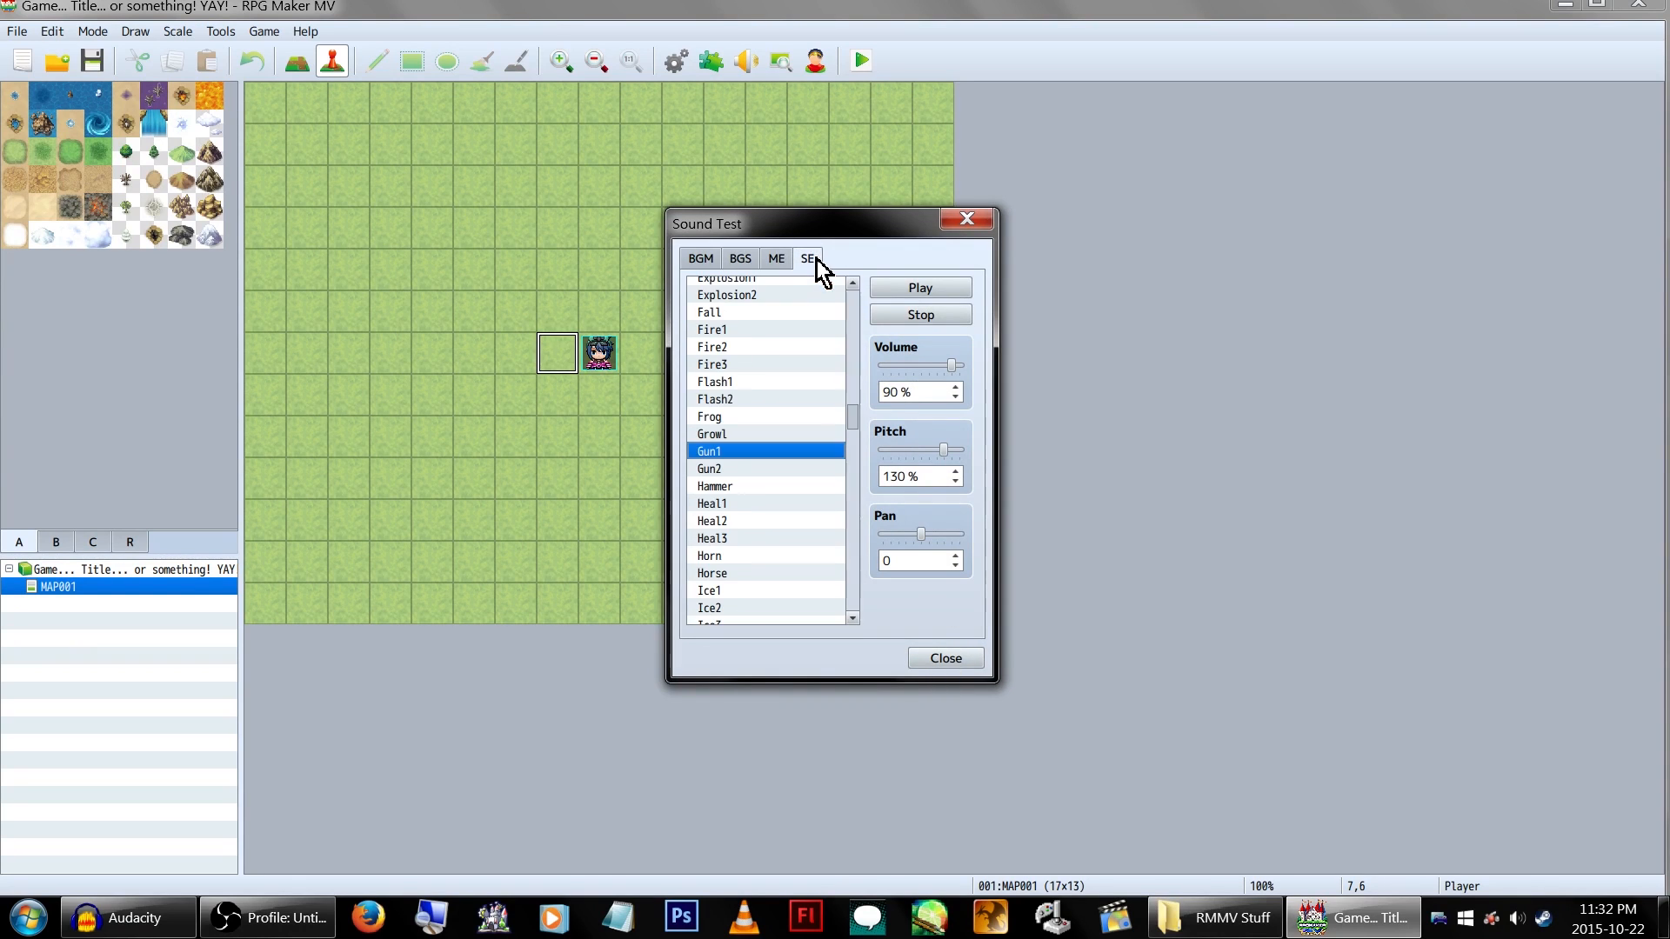
{"action": "left_click", "coordinate": [938, 654]}
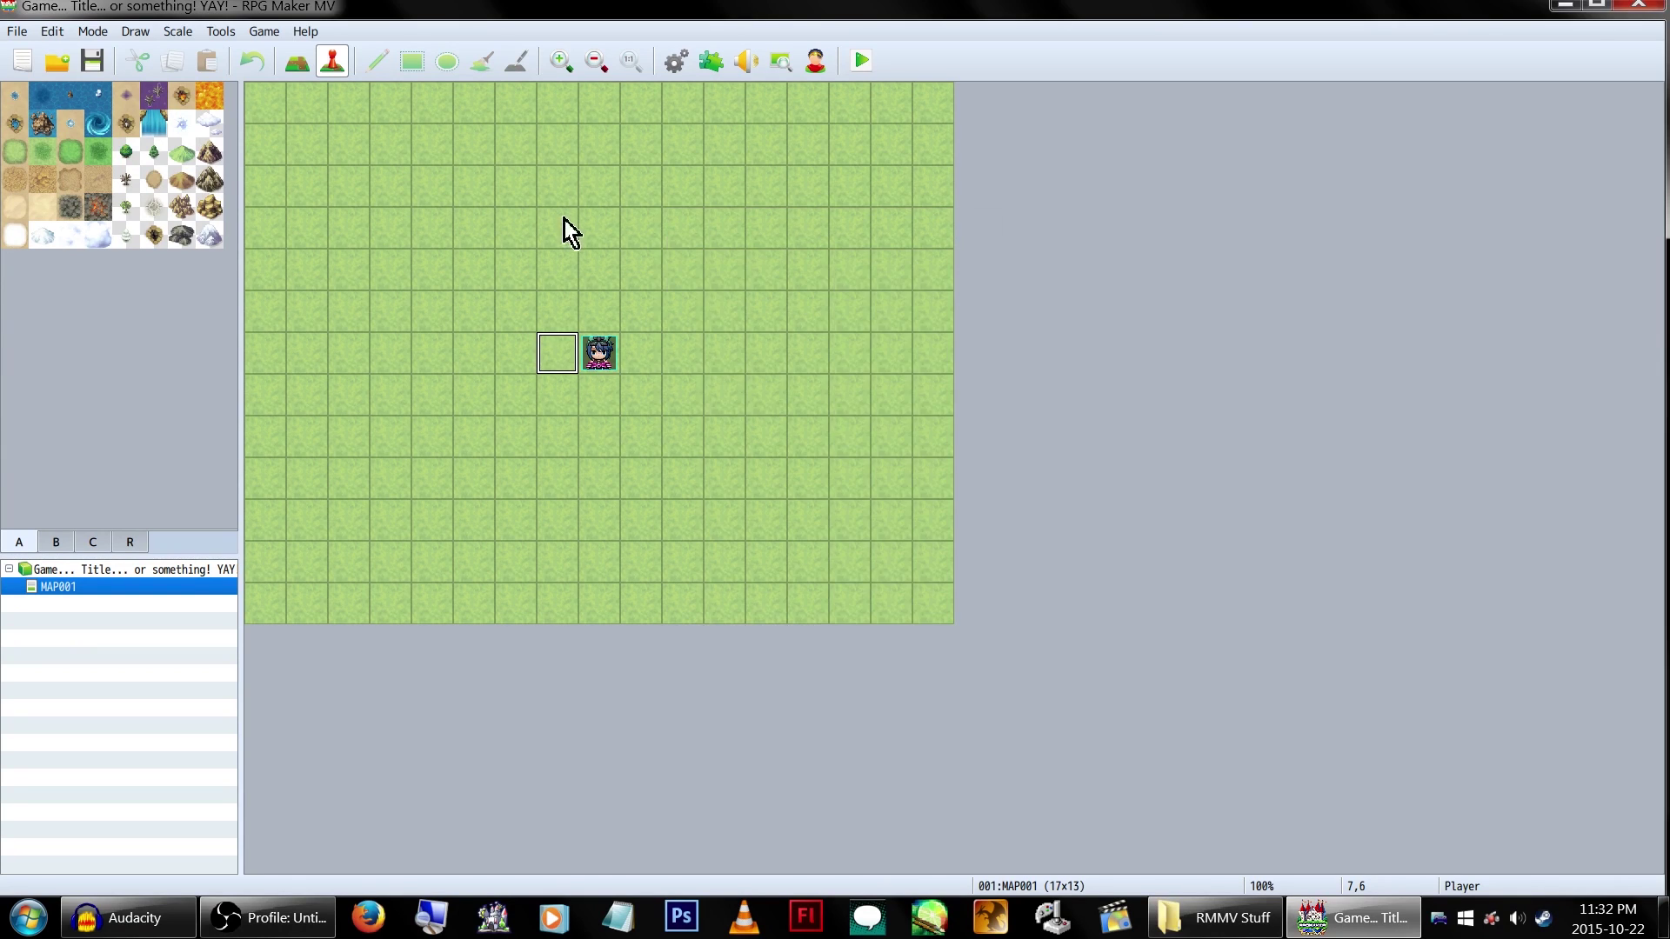
{"action": "left_click", "coordinate": [236, 32]}
{"action": "left_click", "coordinate": [255, 60]}
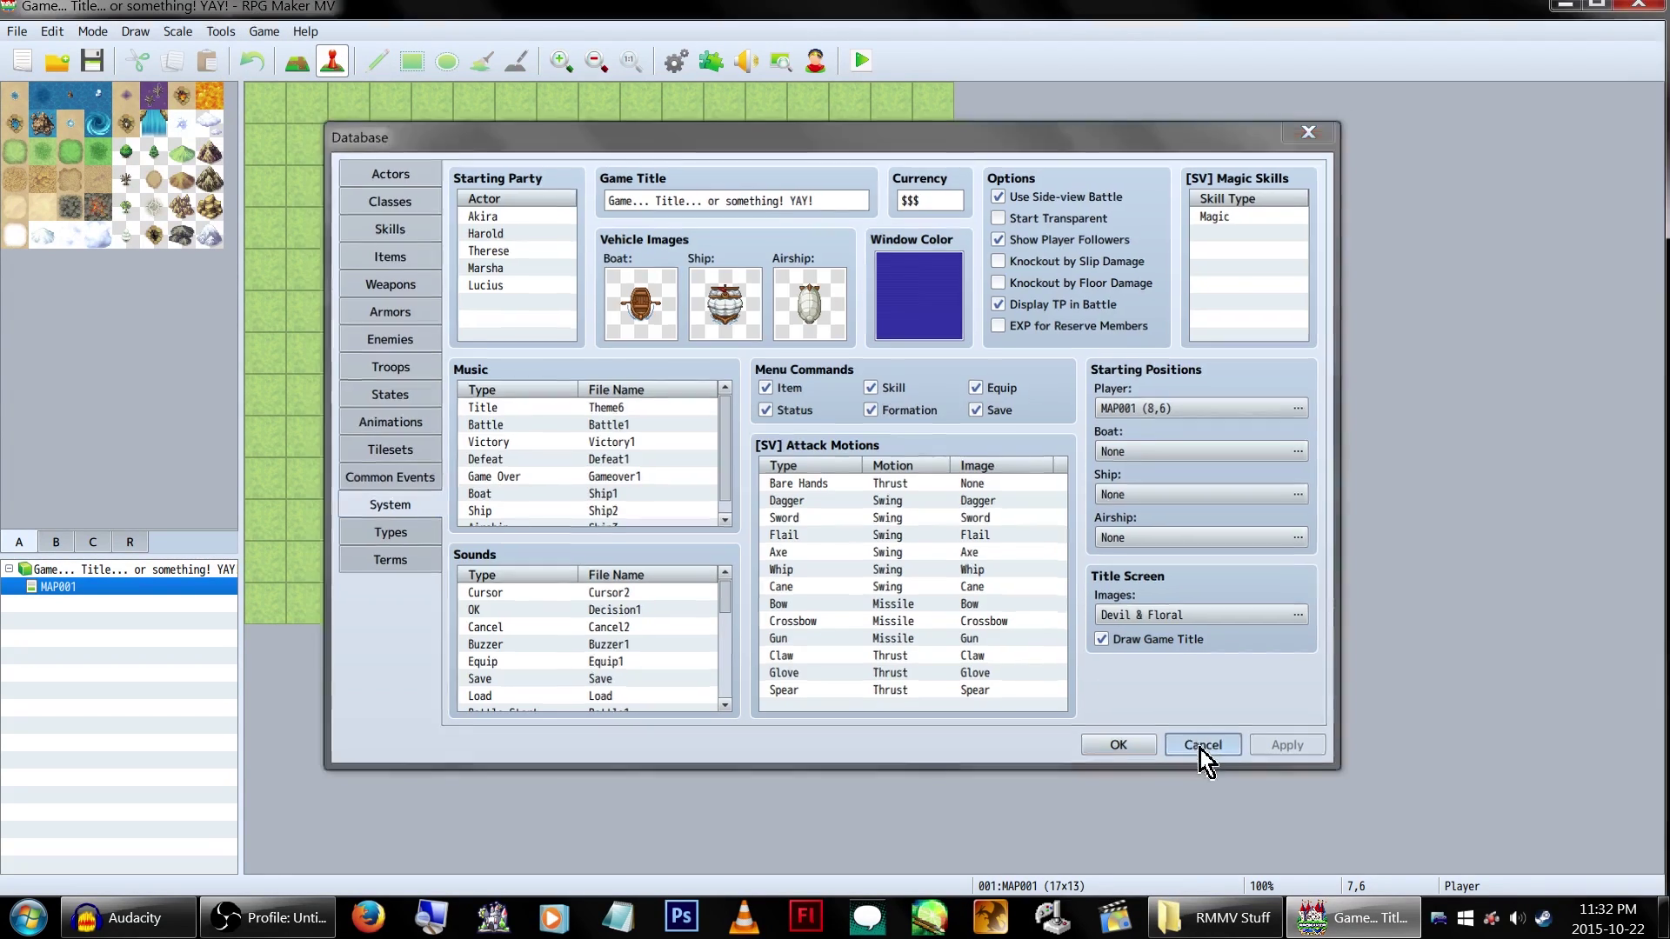
{"action": "left_click", "coordinate": [1203, 747]}
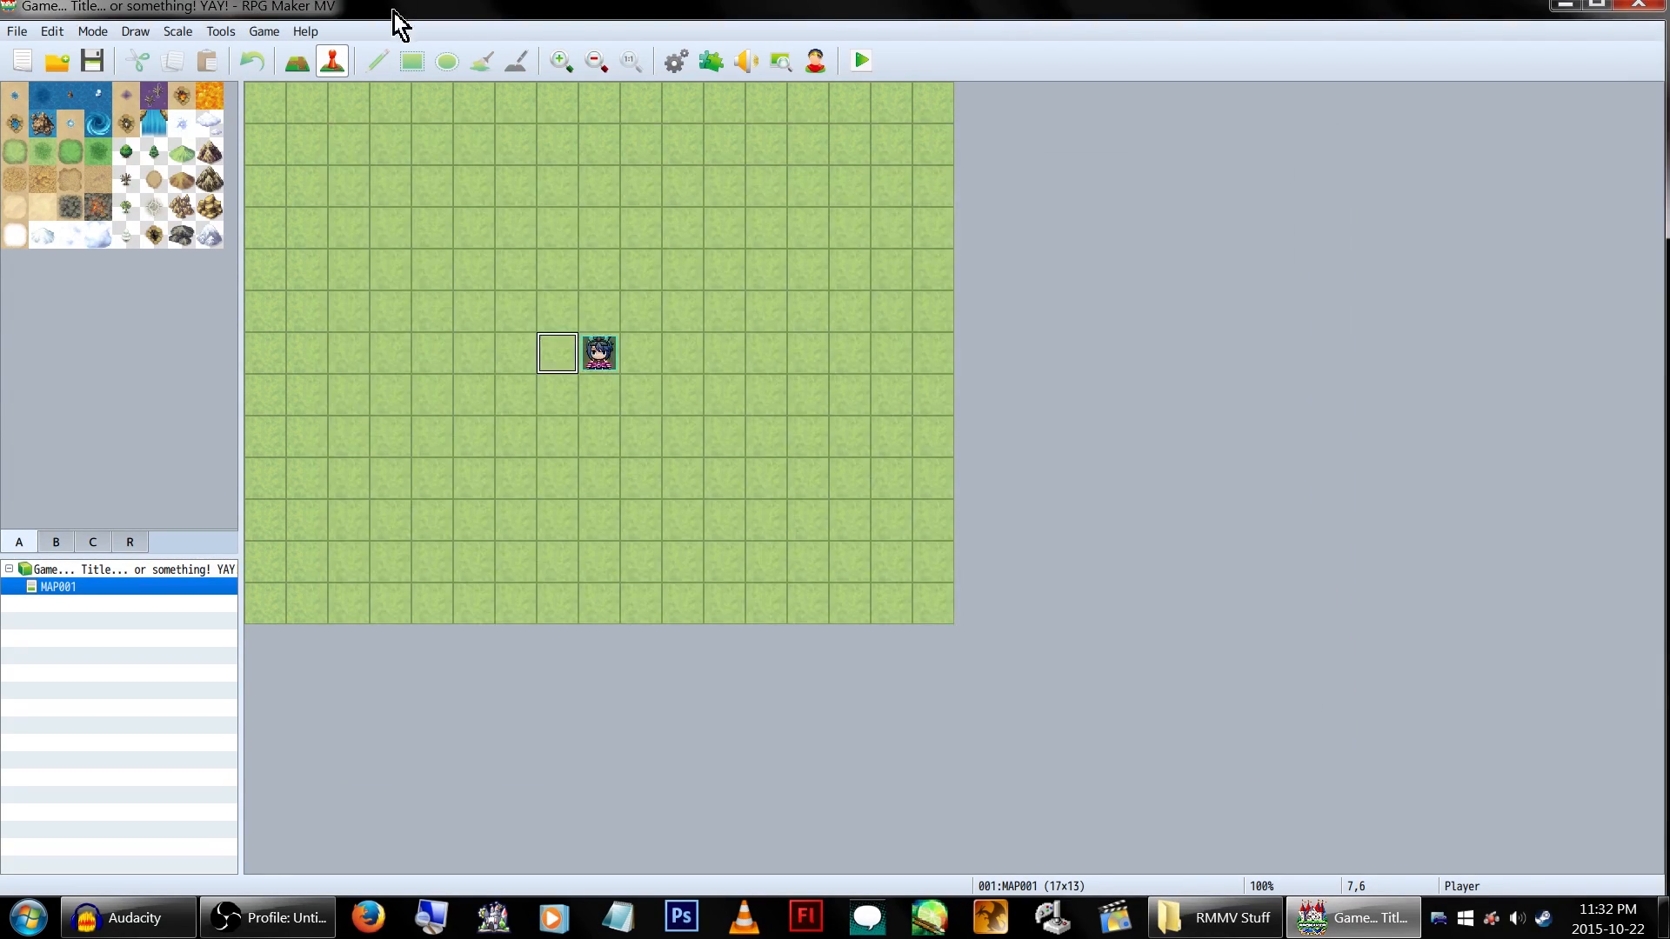
{"action": "left_click", "coordinate": [746, 60]}
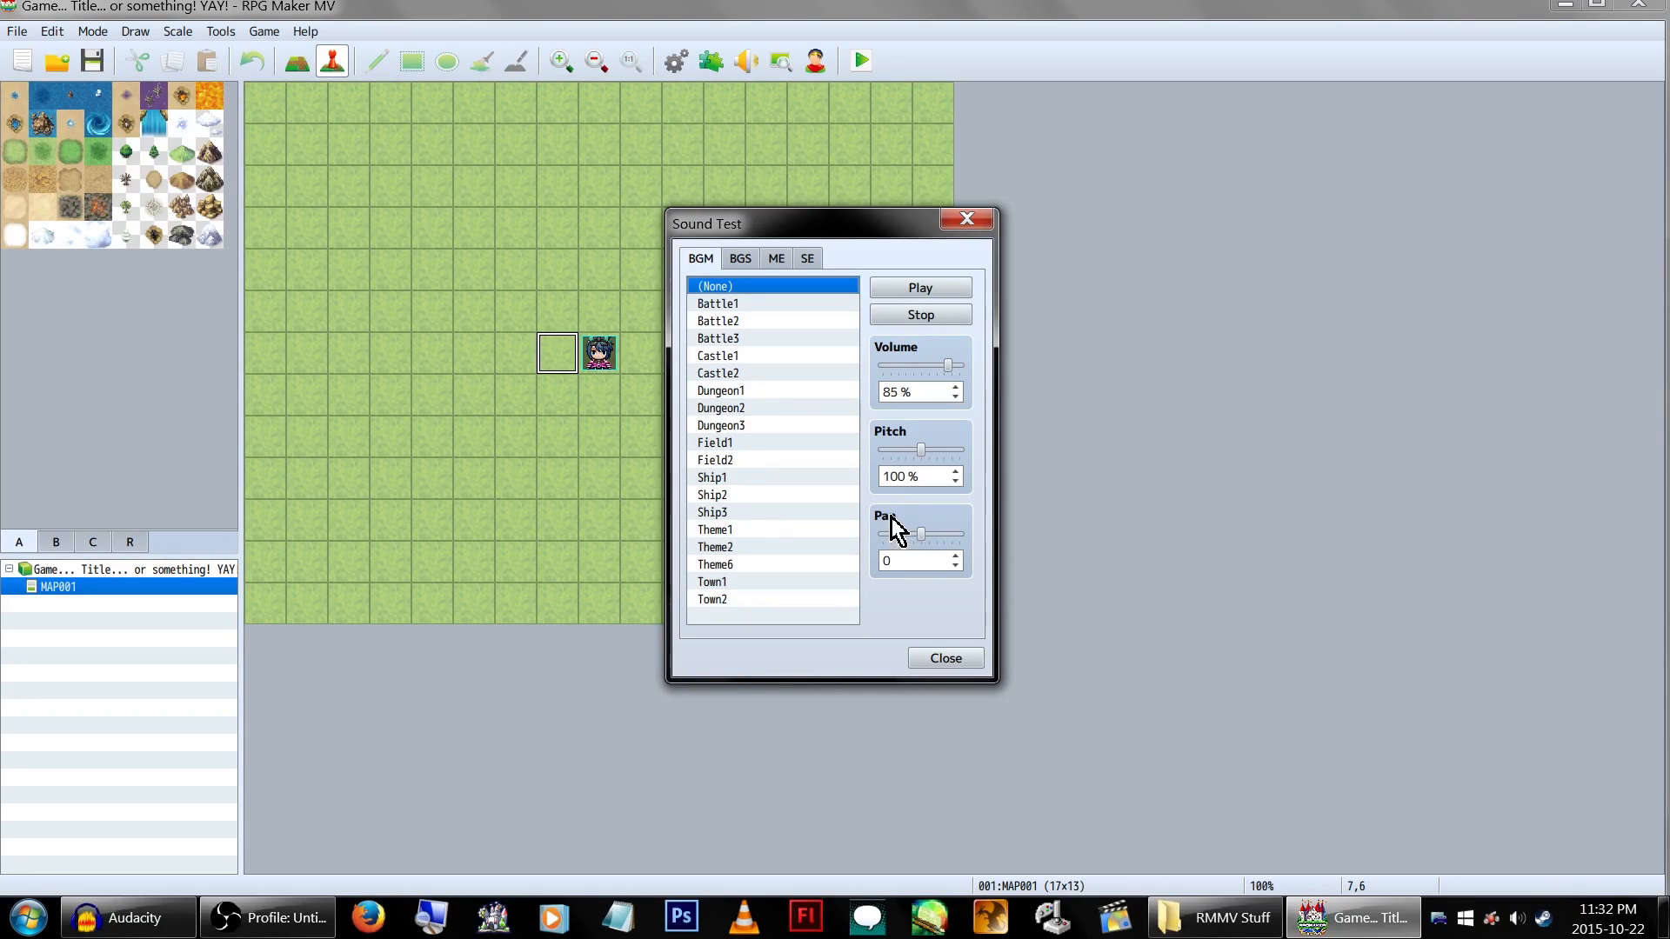
{"action": "mouse_move", "coordinate": [920, 536]}
{"action": "left_mouse_down"}
{"action": "mouse_move", "coordinate": [978, 538]}
{"action": "mouse_move", "coordinate": [881, 538]}
{"action": "mouse_move", "coordinate": [967, 538]}
{"action": "left_mouse_up"}
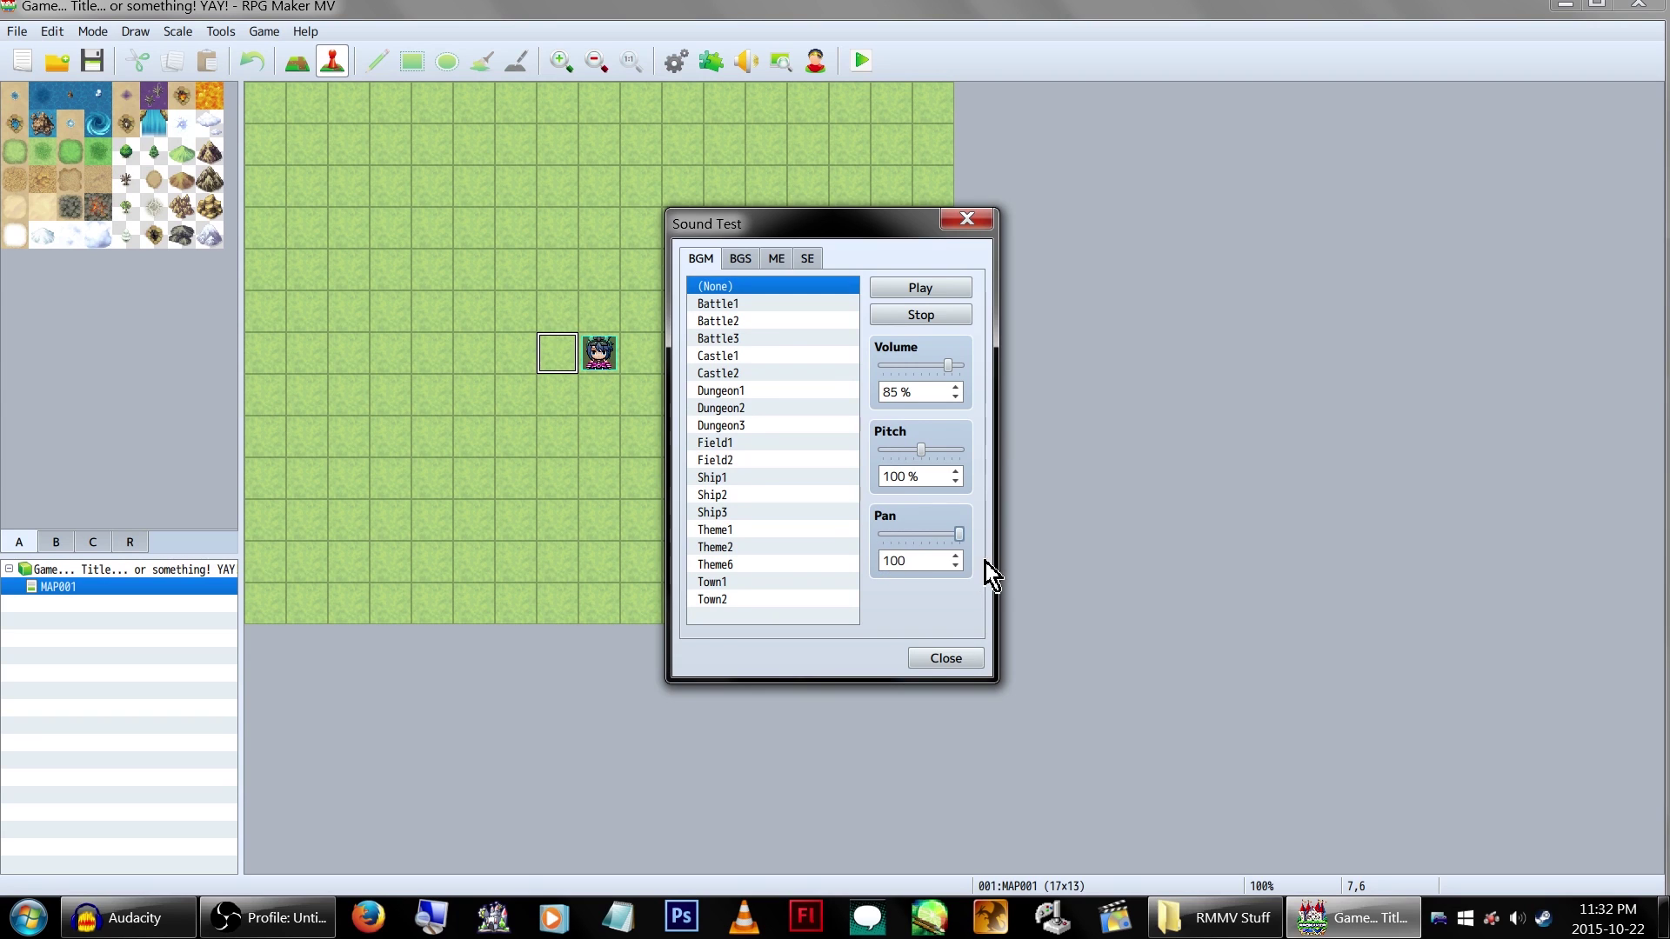
{"action": "left_click", "coordinate": [947, 660]}
{"action": "left_click", "coordinate": [219, 31]}
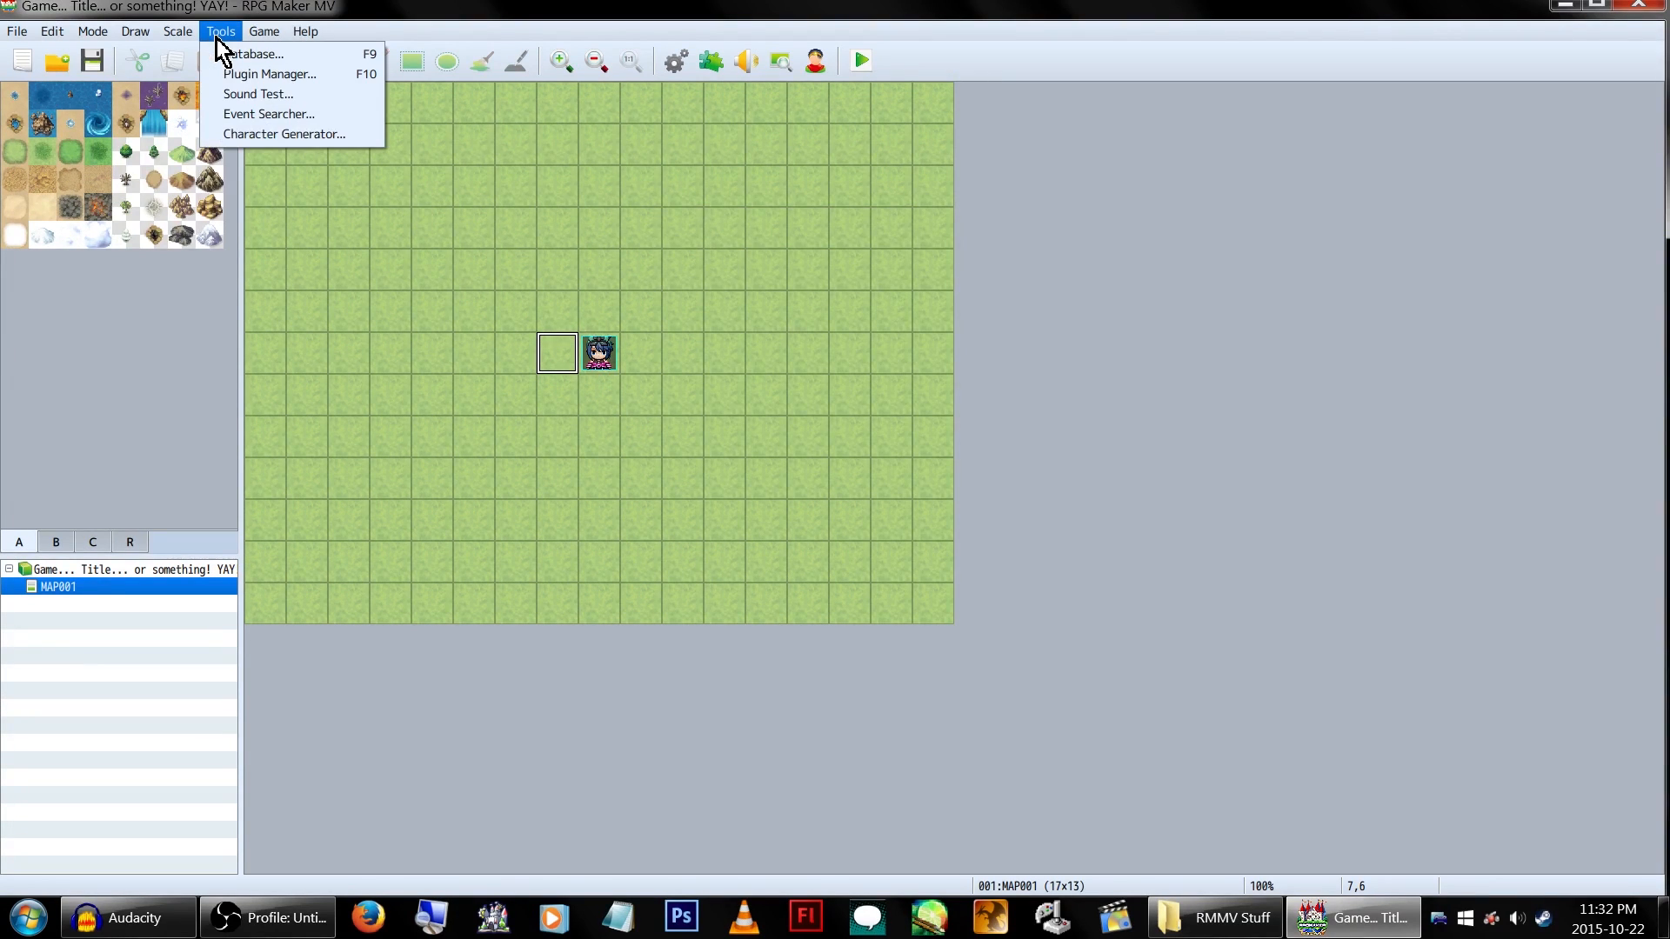
{"action": "left_click", "coordinate": [227, 118]}
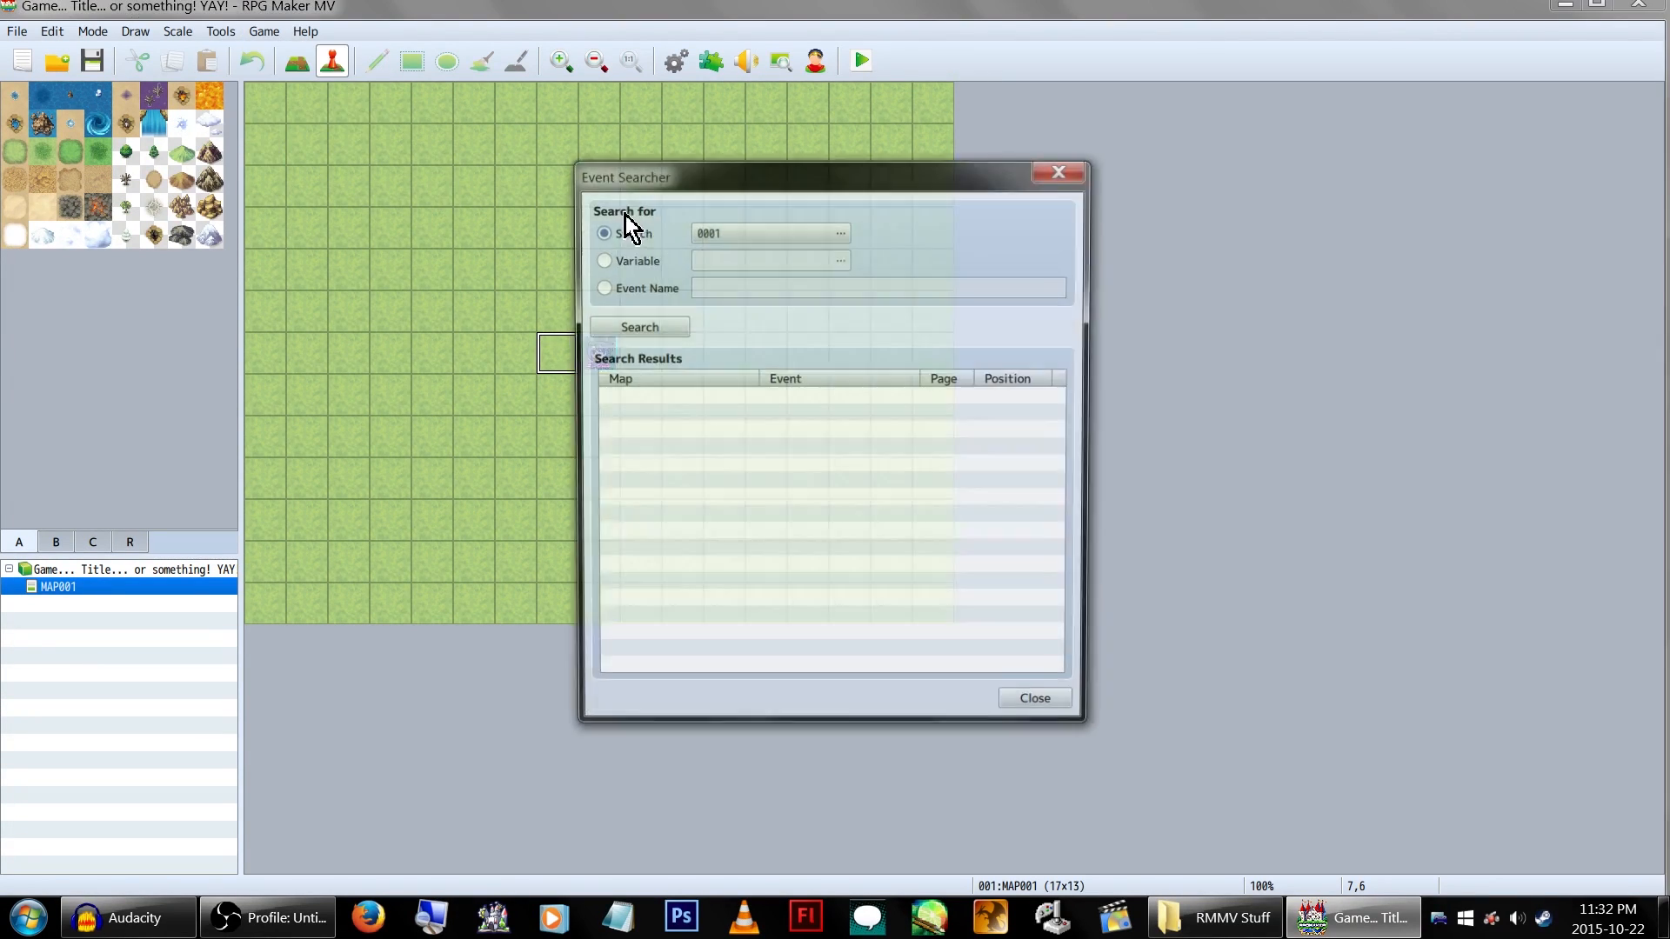
{"action": "left_click", "coordinate": [805, 240]}
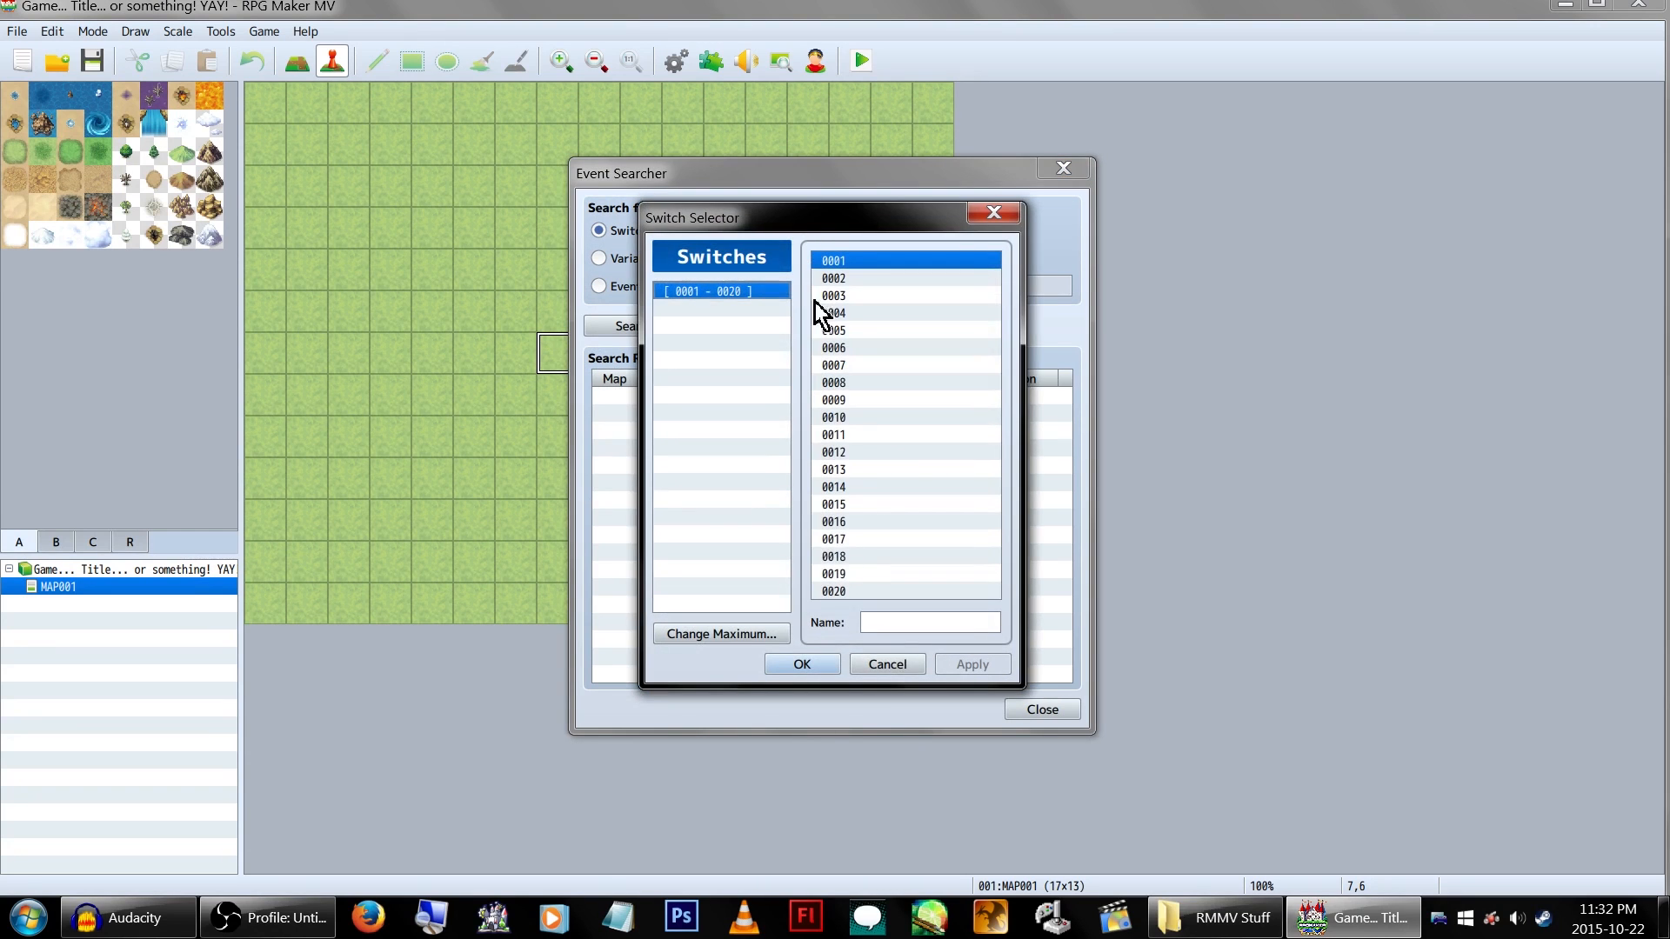
{"action": "left_click", "coordinate": [886, 659]}
{"action": "left_click", "coordinate": [633, 260]}
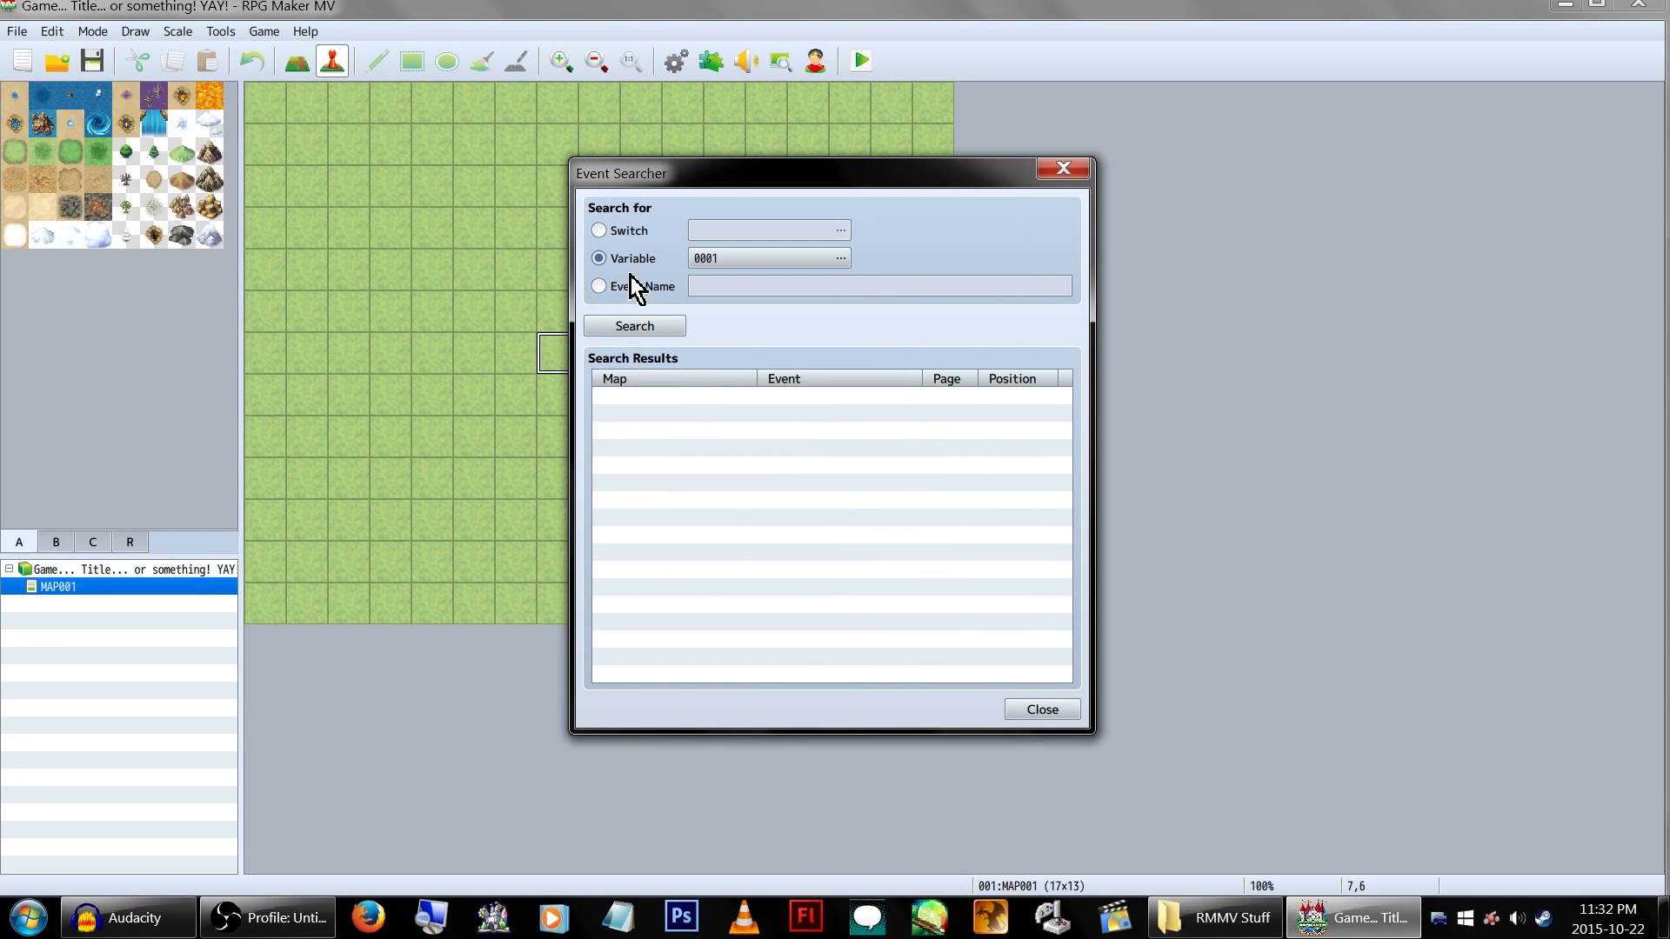
{"action": "left_click", "coordinate": [621, 289]}
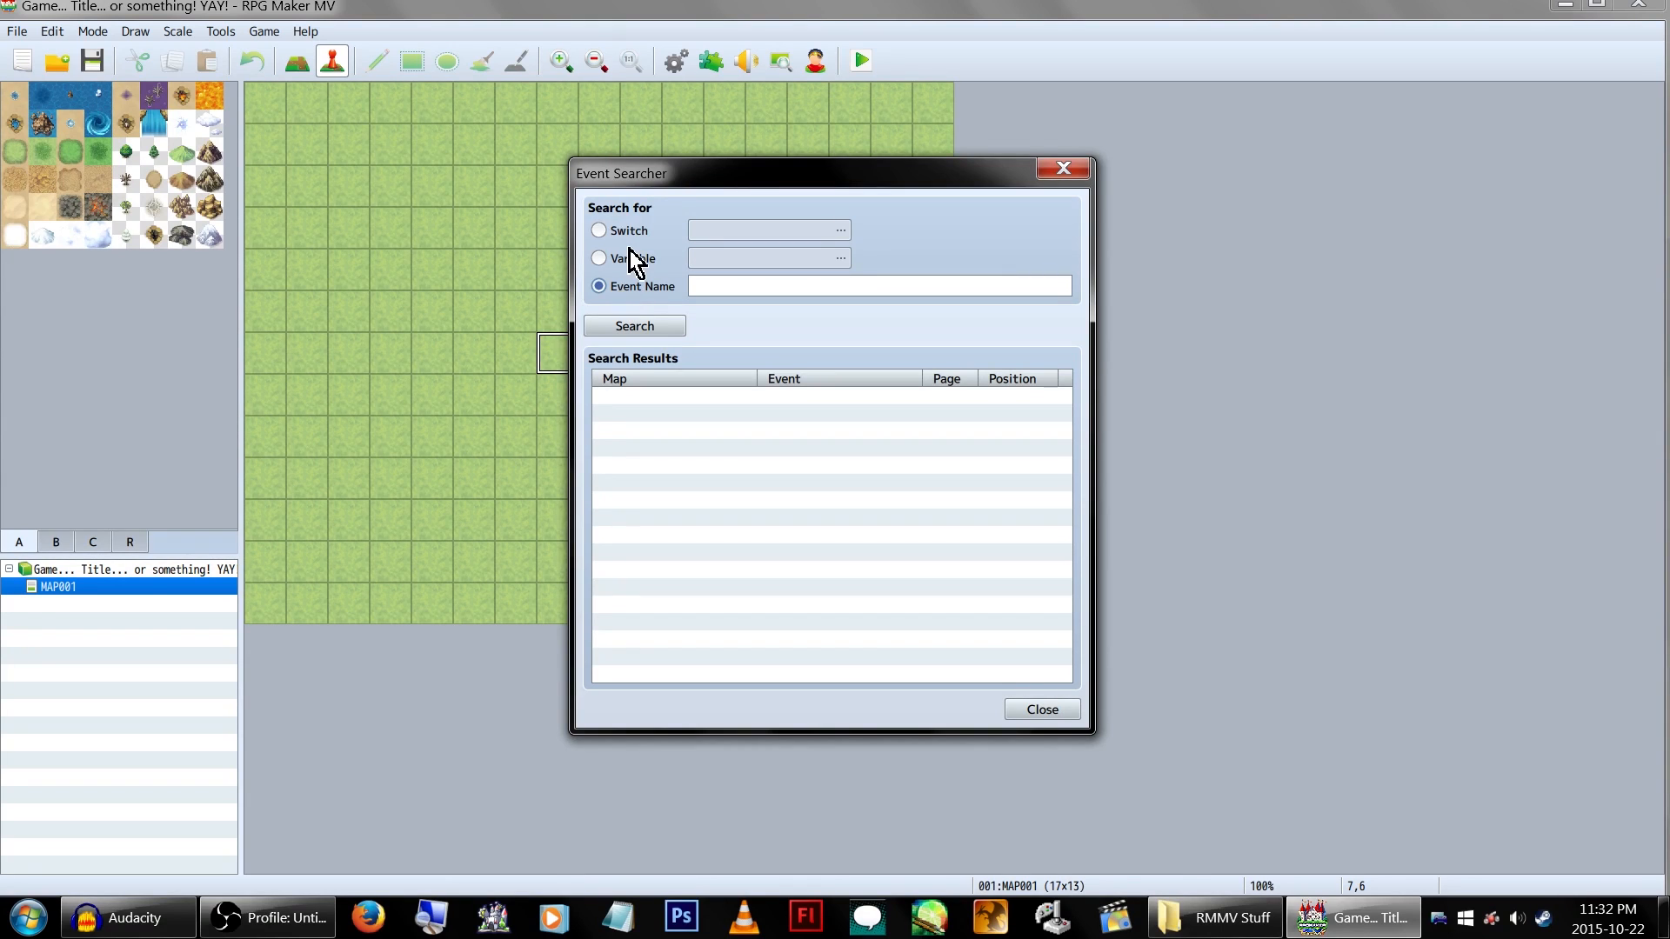
{"action": "left_click", "coordinate": [637, 260]}
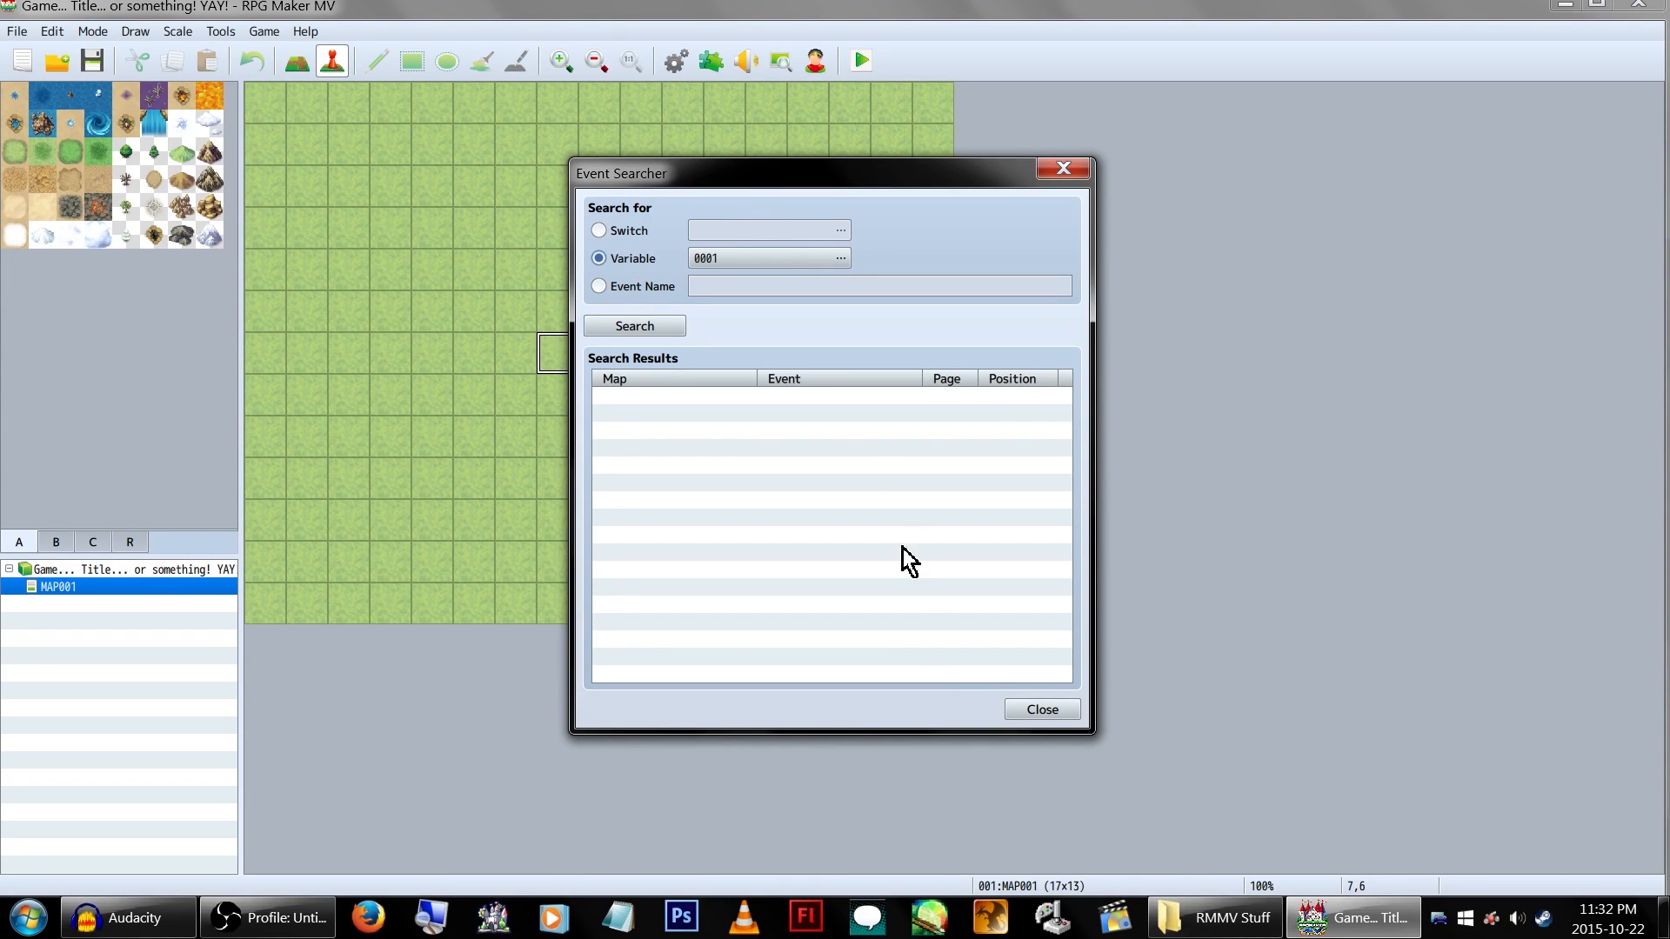
{"action": "left_click", "coordinate": [630, 230]}
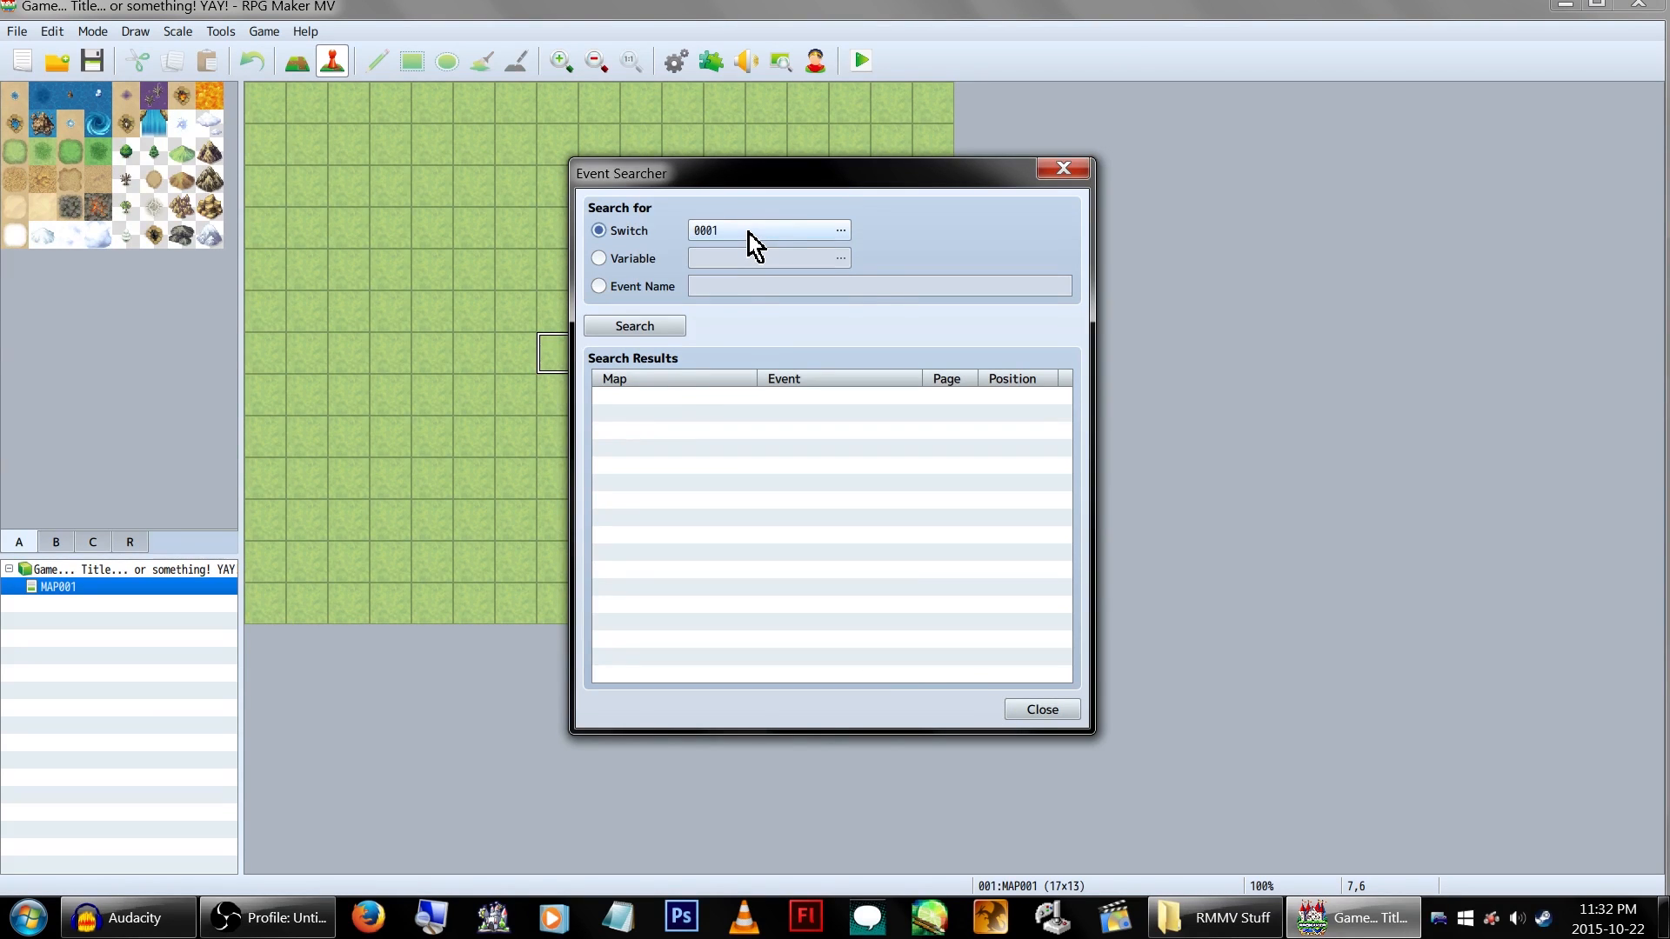
{"action": "left_click", "coordinate": [644, 260]}
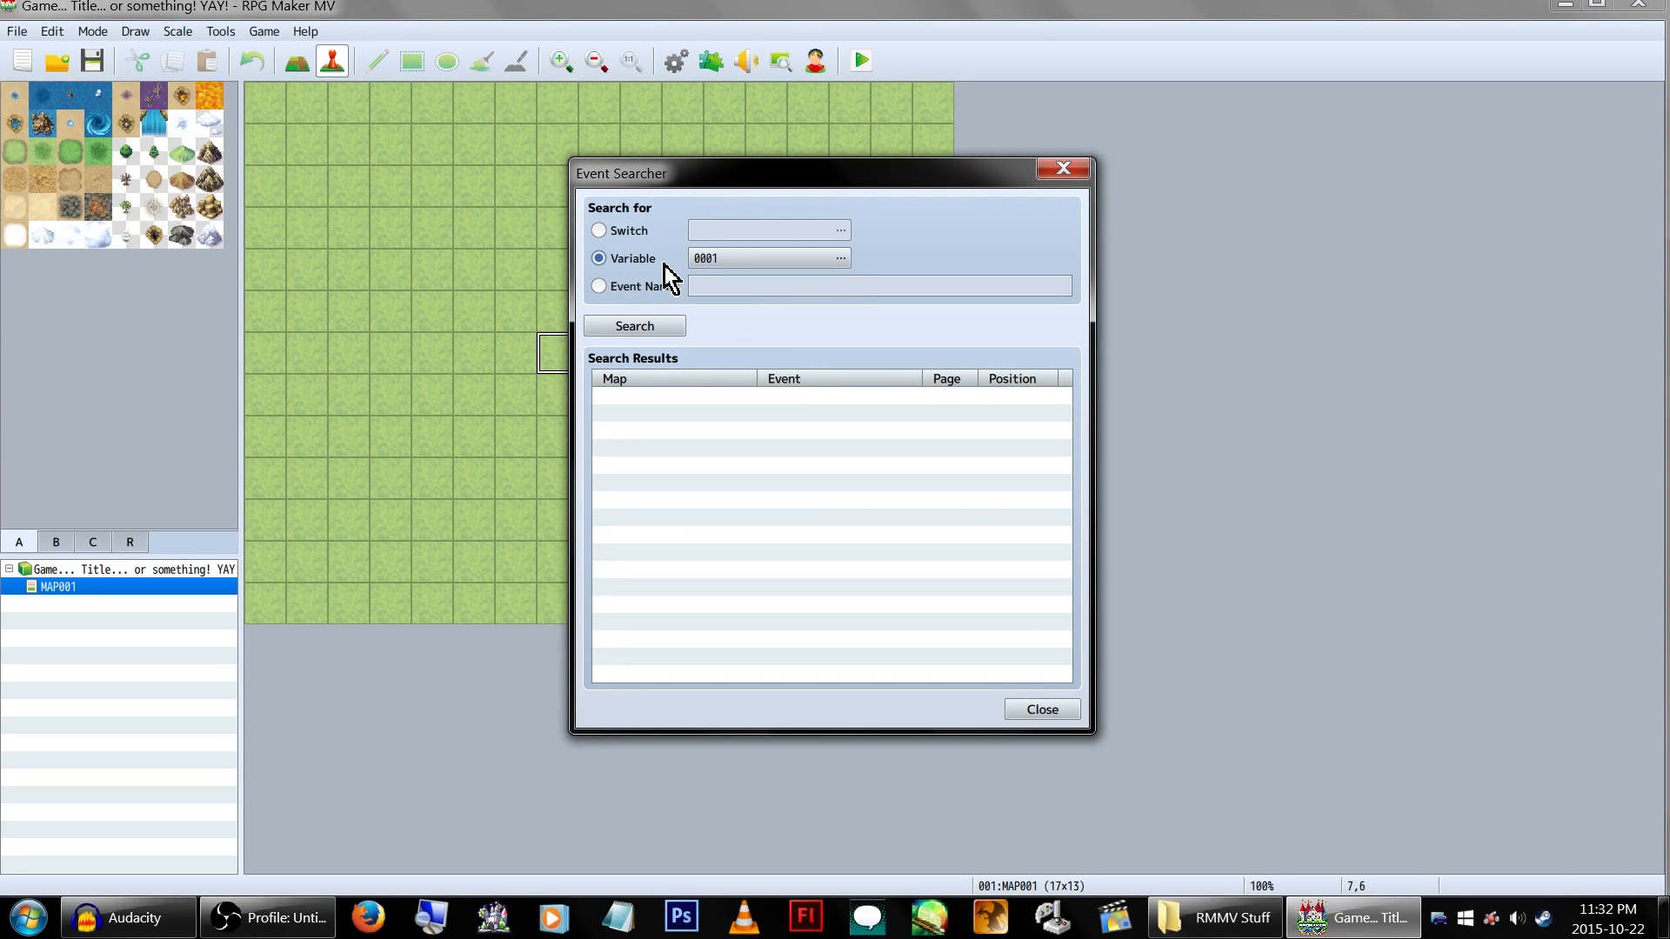
{"action": "left_click", "coordinate": [731, 258]}
{"action": "double_click", "coordinate": [870, 295]}
{"action": "left_click", "coordinate": [635, 327]}
{"action": "left_click", "coordinate": [1030, 709]}
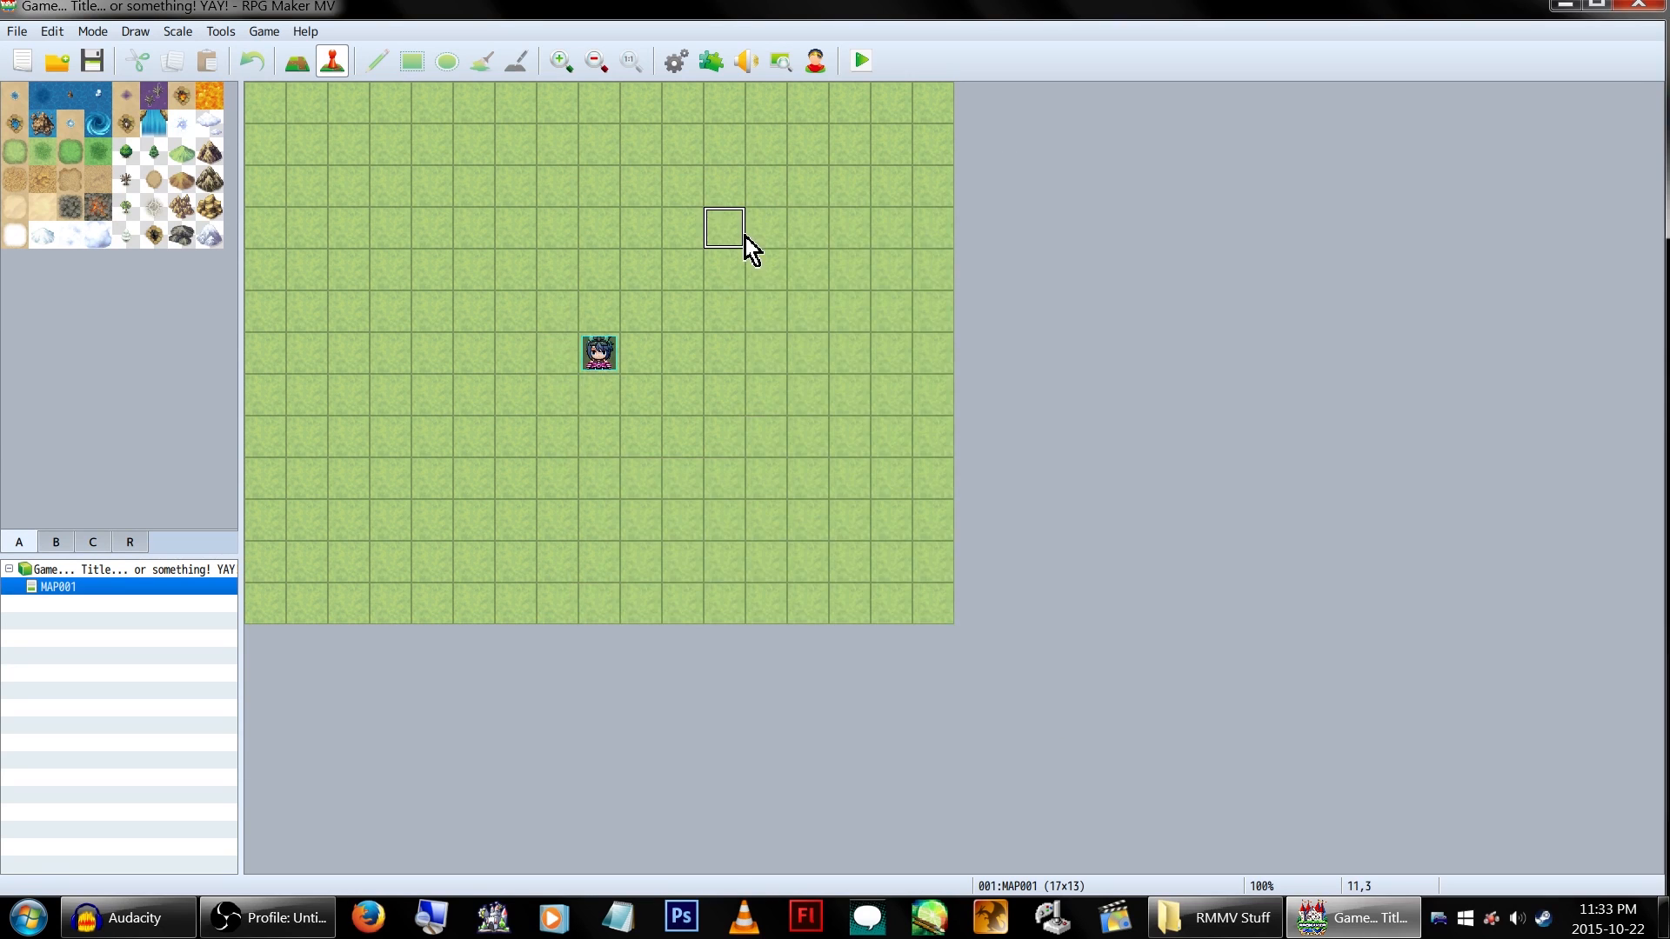
Step: Create a new event at tile (11,3) with the purple-haired character sprite from GM Characters-1
{"action": "double_click", "coordinate": [745, 237]}
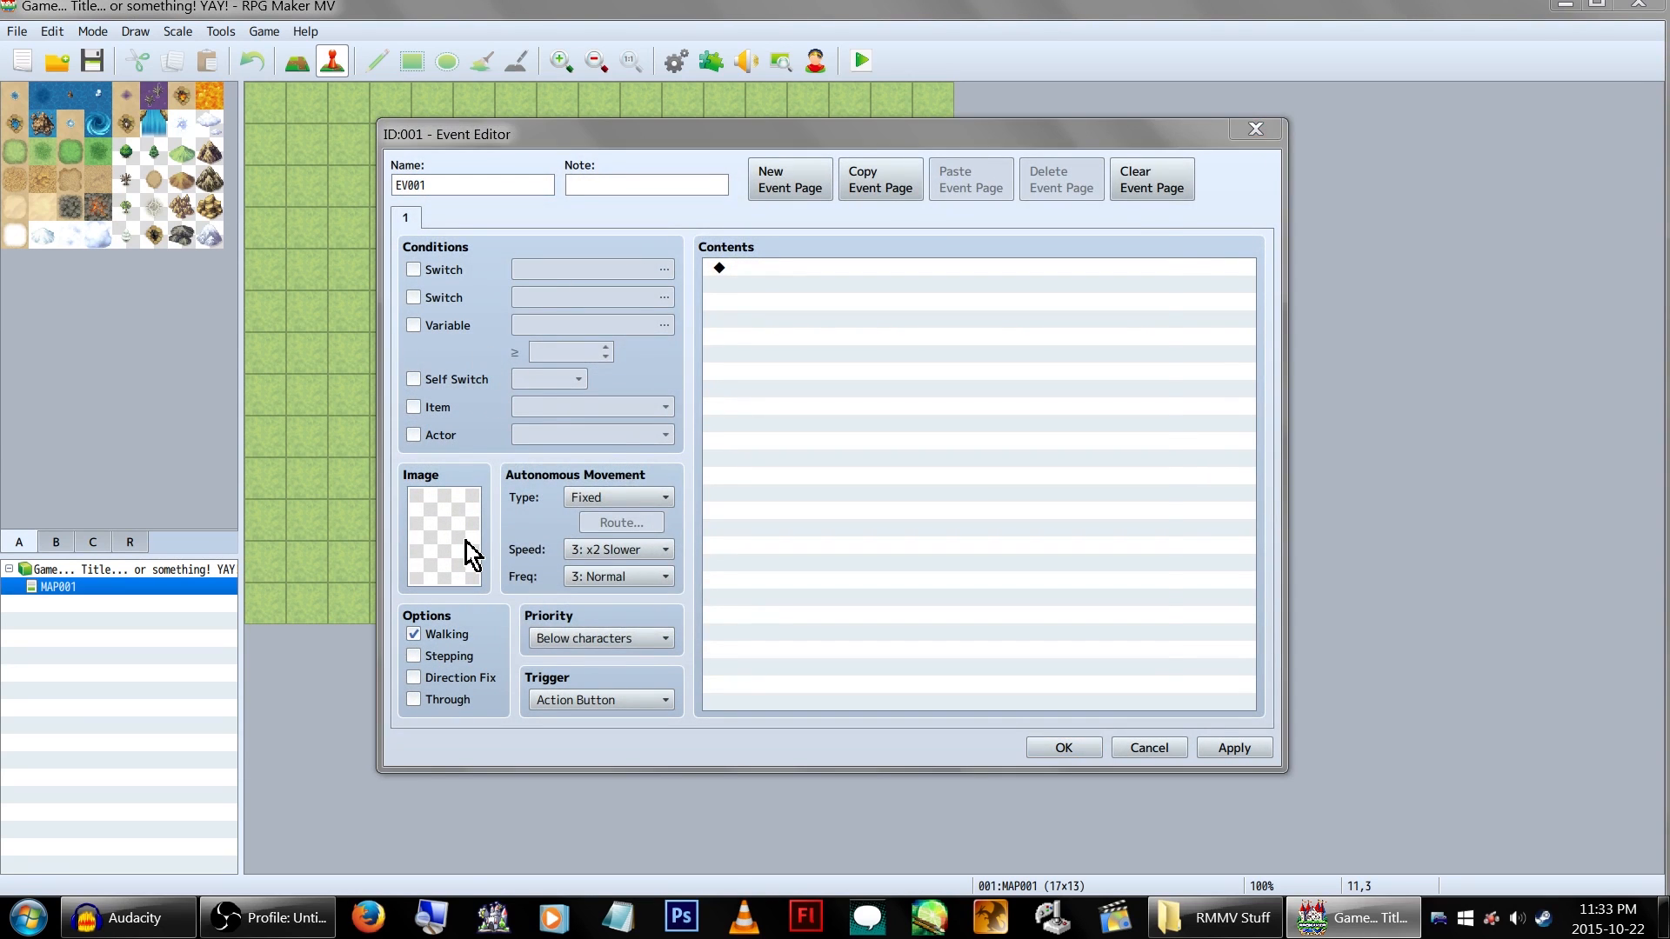
{"action": "double_click", "coordinate": [466, 541]}
{"action": "left_click", "coordinate": [581, 418]}
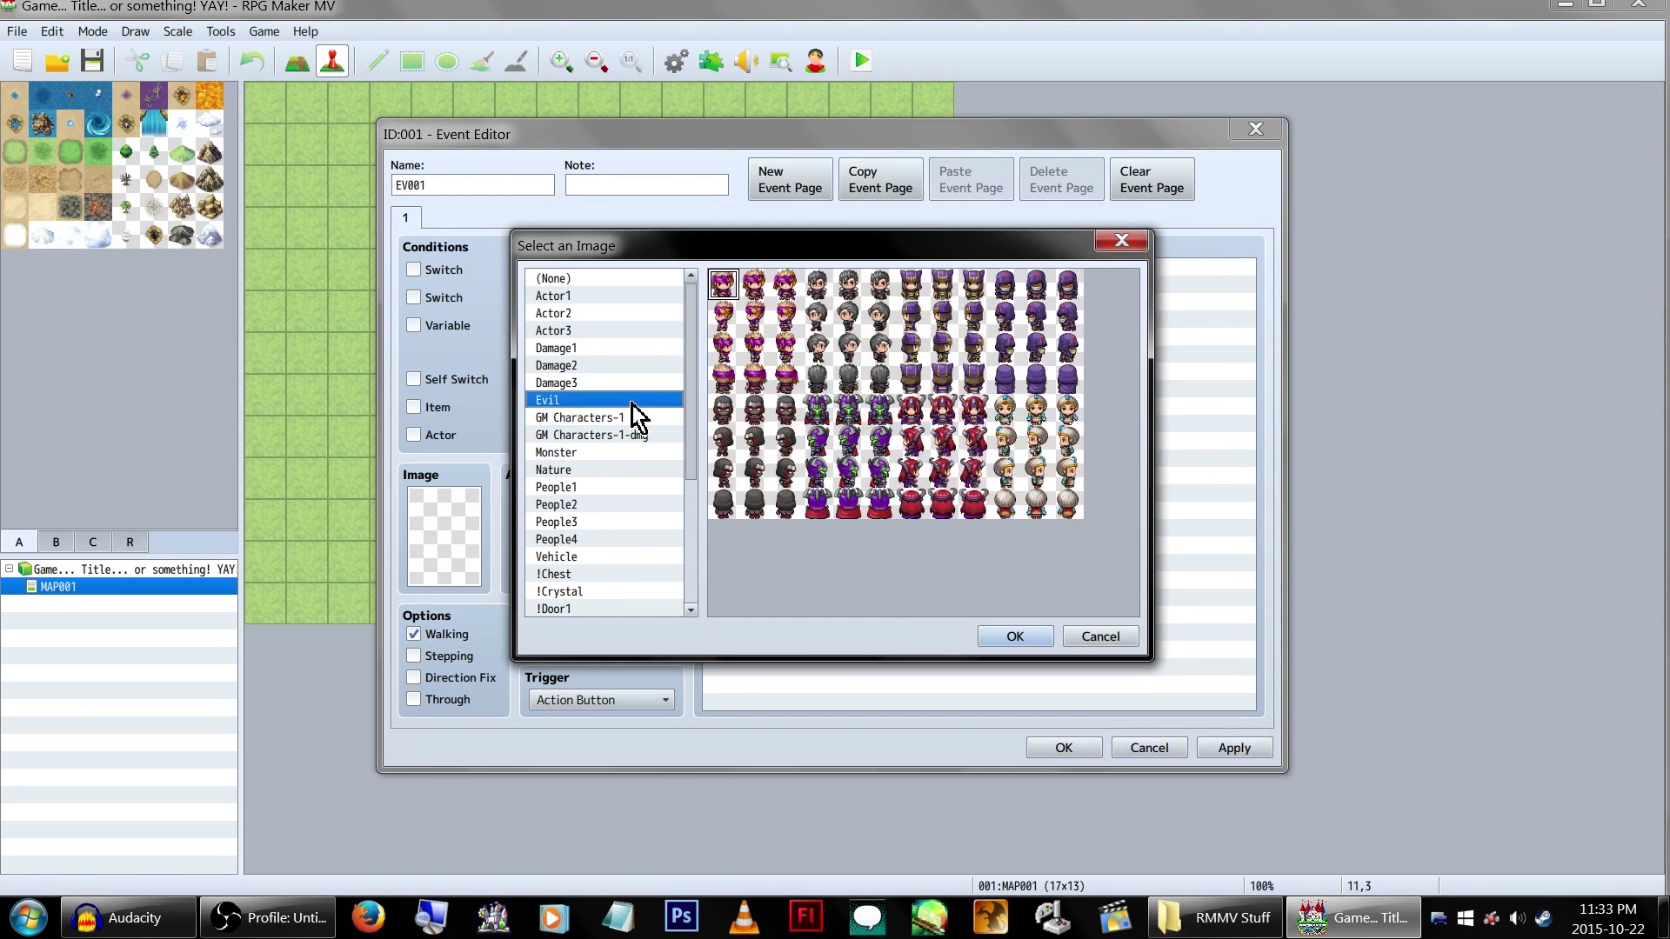
{"action": "double_click", "coordinate": [727, 282]}
Step: Add a Control Variables command and name variable 0001 'Search Me! Yay!'
{"action": "double_click", "coordinate": [847, 291]}
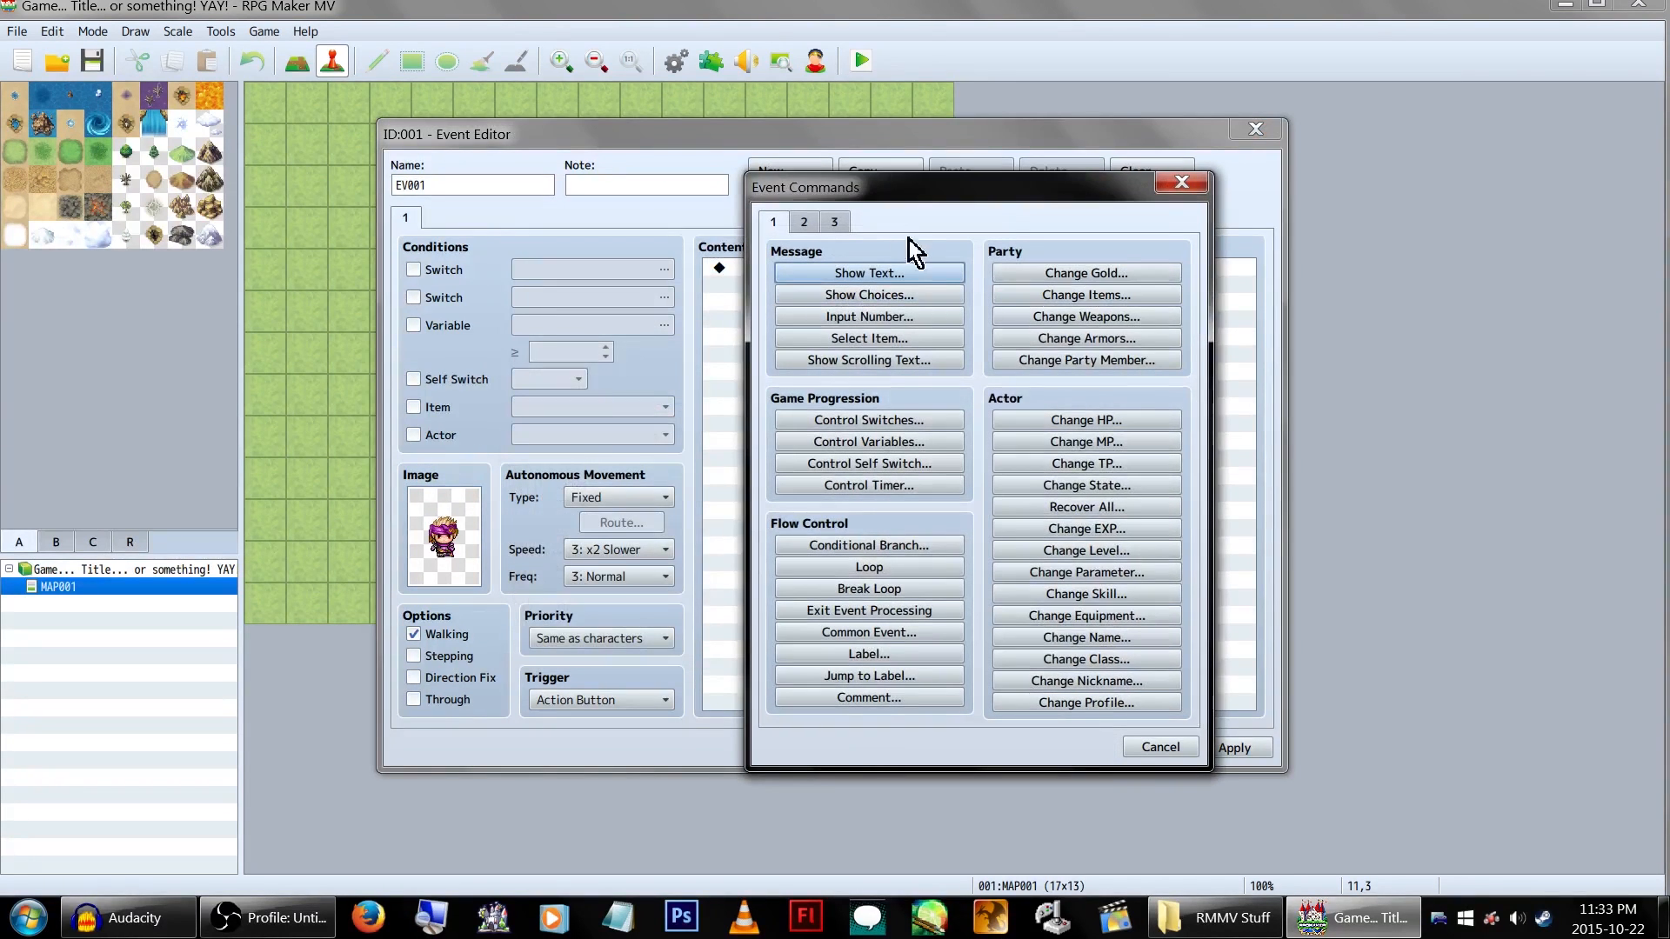
{"action": "left_click", "coordinate": [804, 222]}
{"action": "left_click", "coordinate": [774, 222]}
{"action": "left_click", "coordinate": [916, 448]}
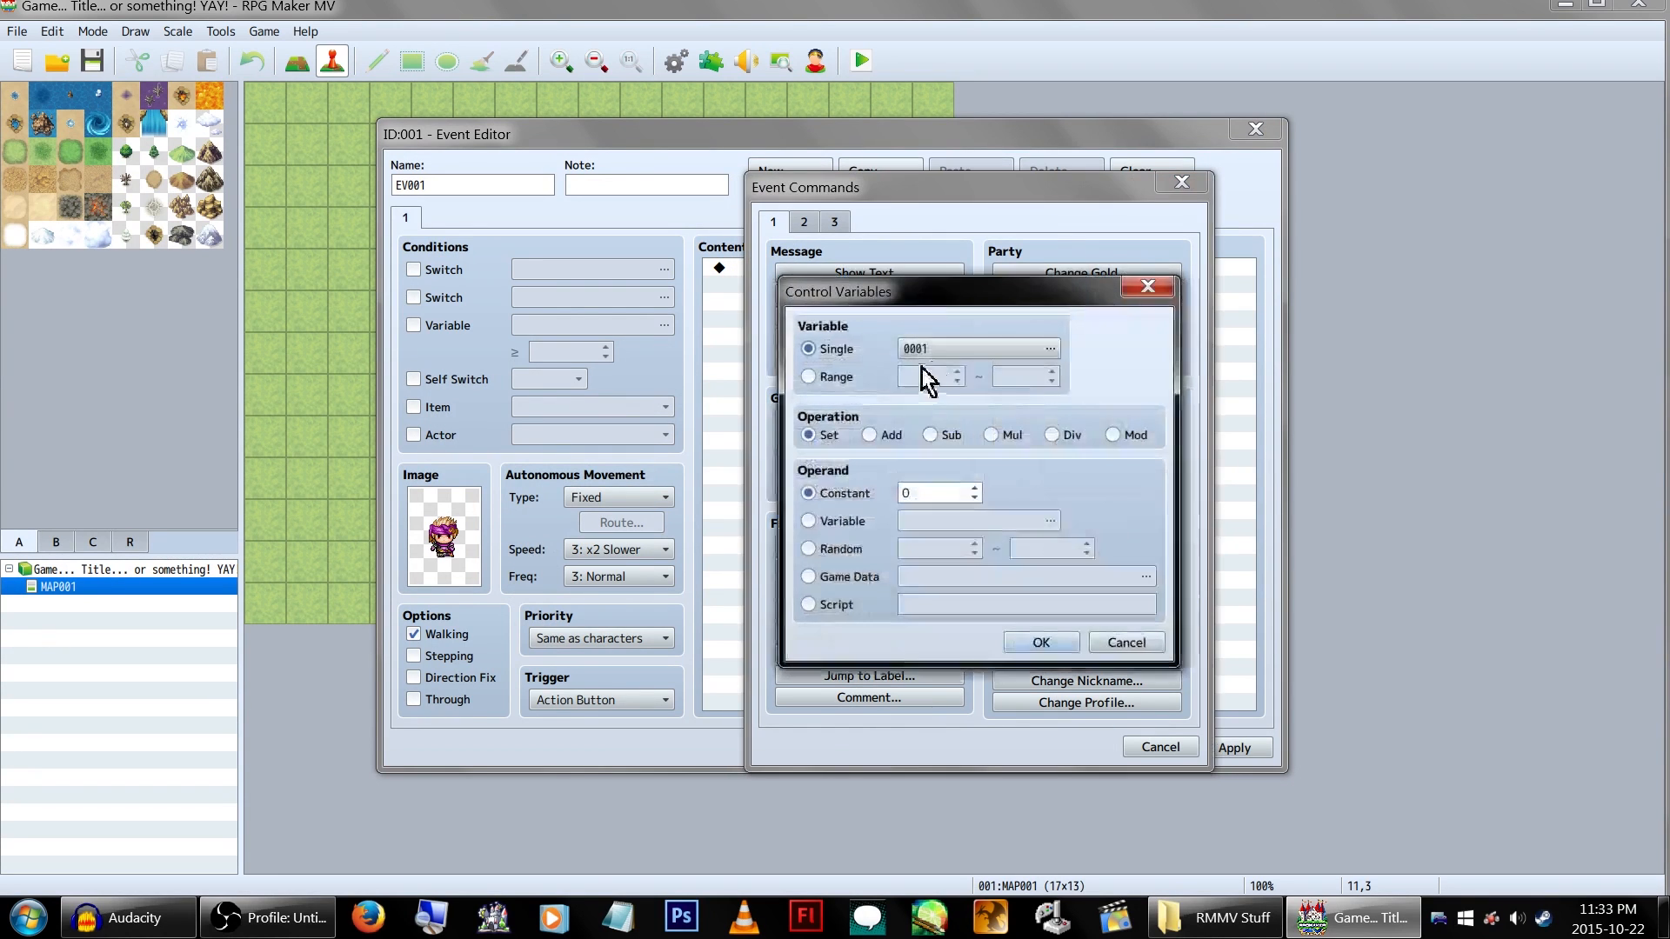
{"action": "left_click", "coordinate": [959, 353]}
{"action": "left_click", "coordinate": [1037, 650]}
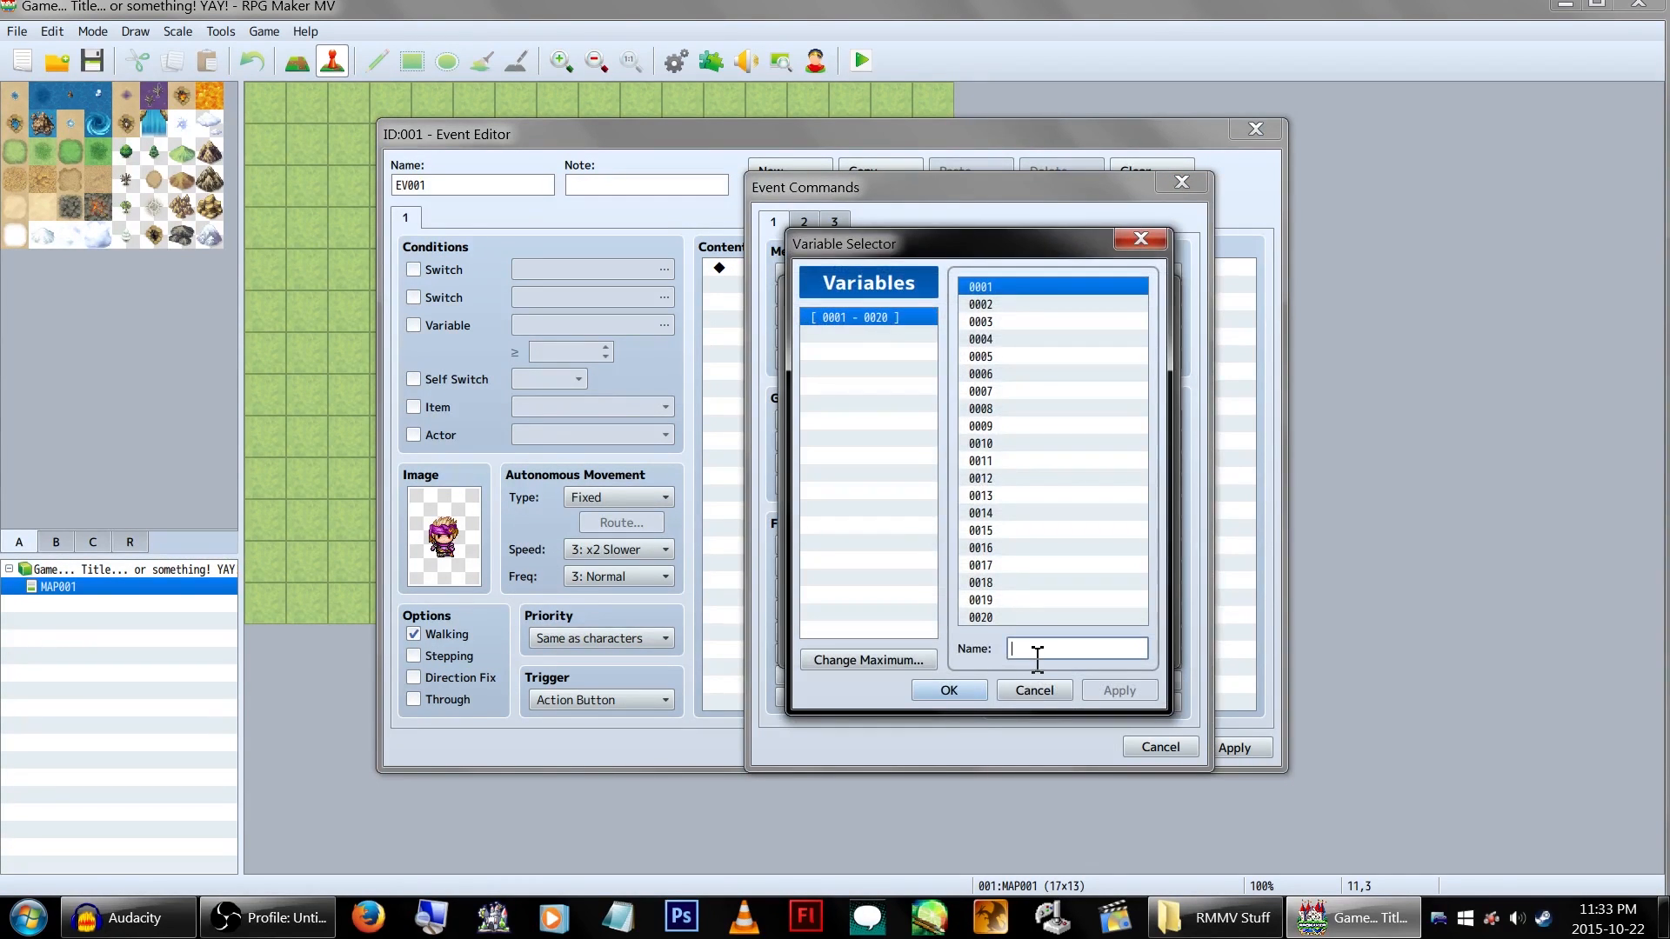
{"action": "type", "text": "S"}
{"action": "type", "text": "! Yay"}
{"action": "key", "text": "Return"}
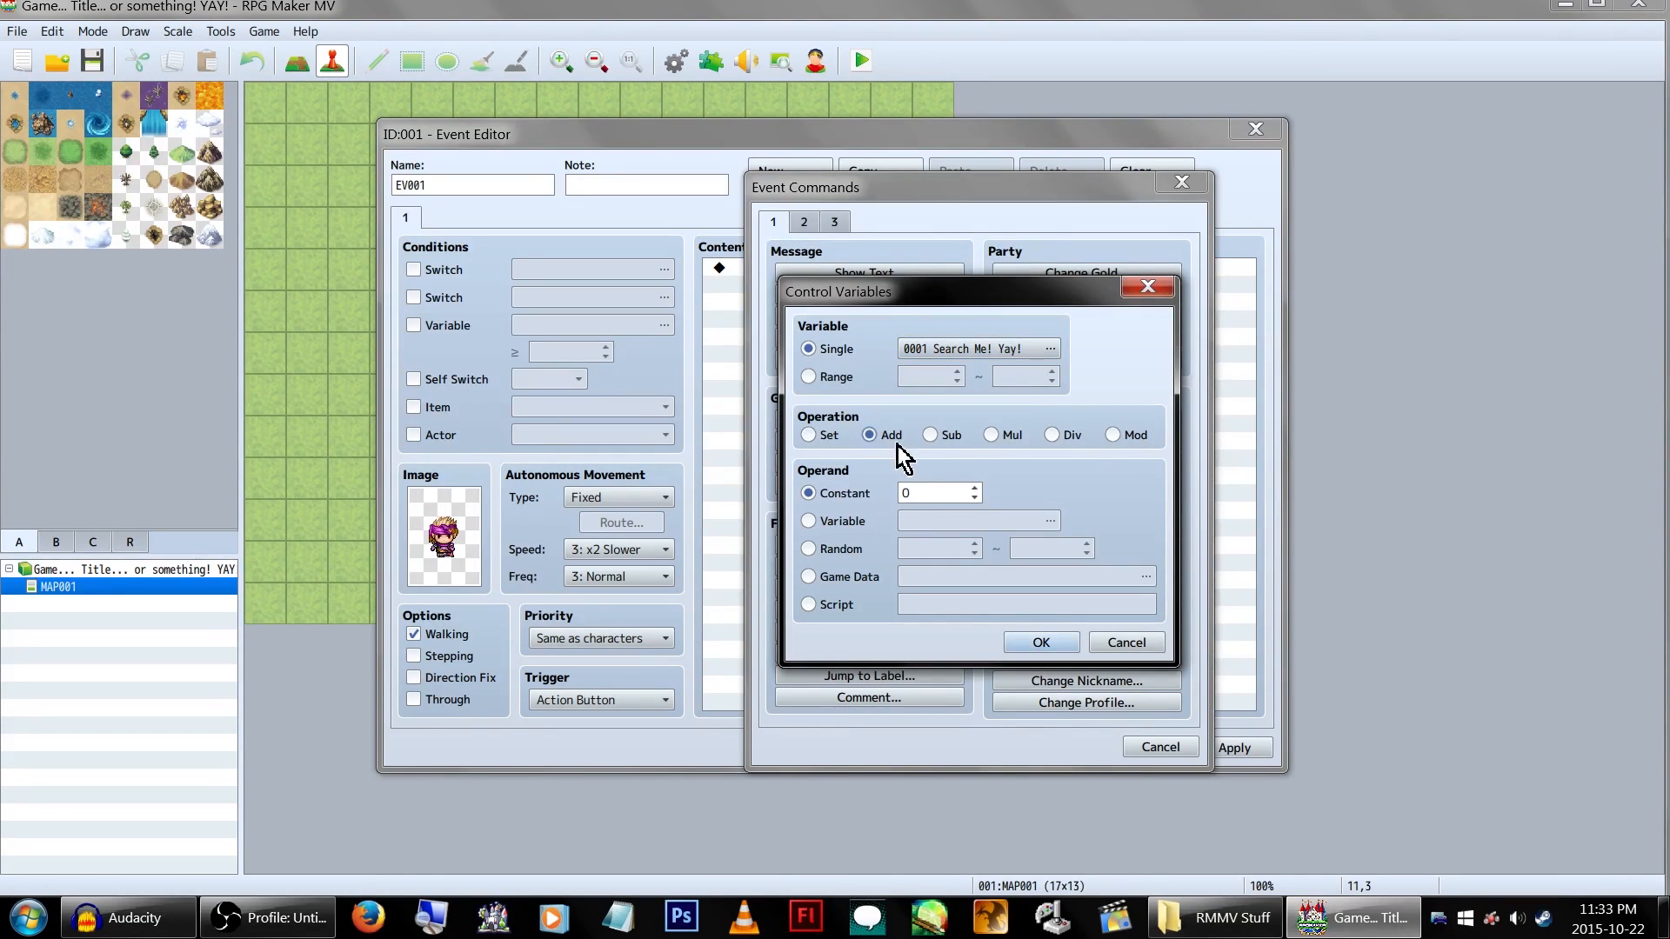
Step: Set the command to Add 1 to the variable, confirm the event and save the project
{"action": "left_click", "coordinate": [869, 435]}
{"action": "left_click", "coordinate": [973, 488]}
{"action": "left_click", "coordinate": [1041, 643]}
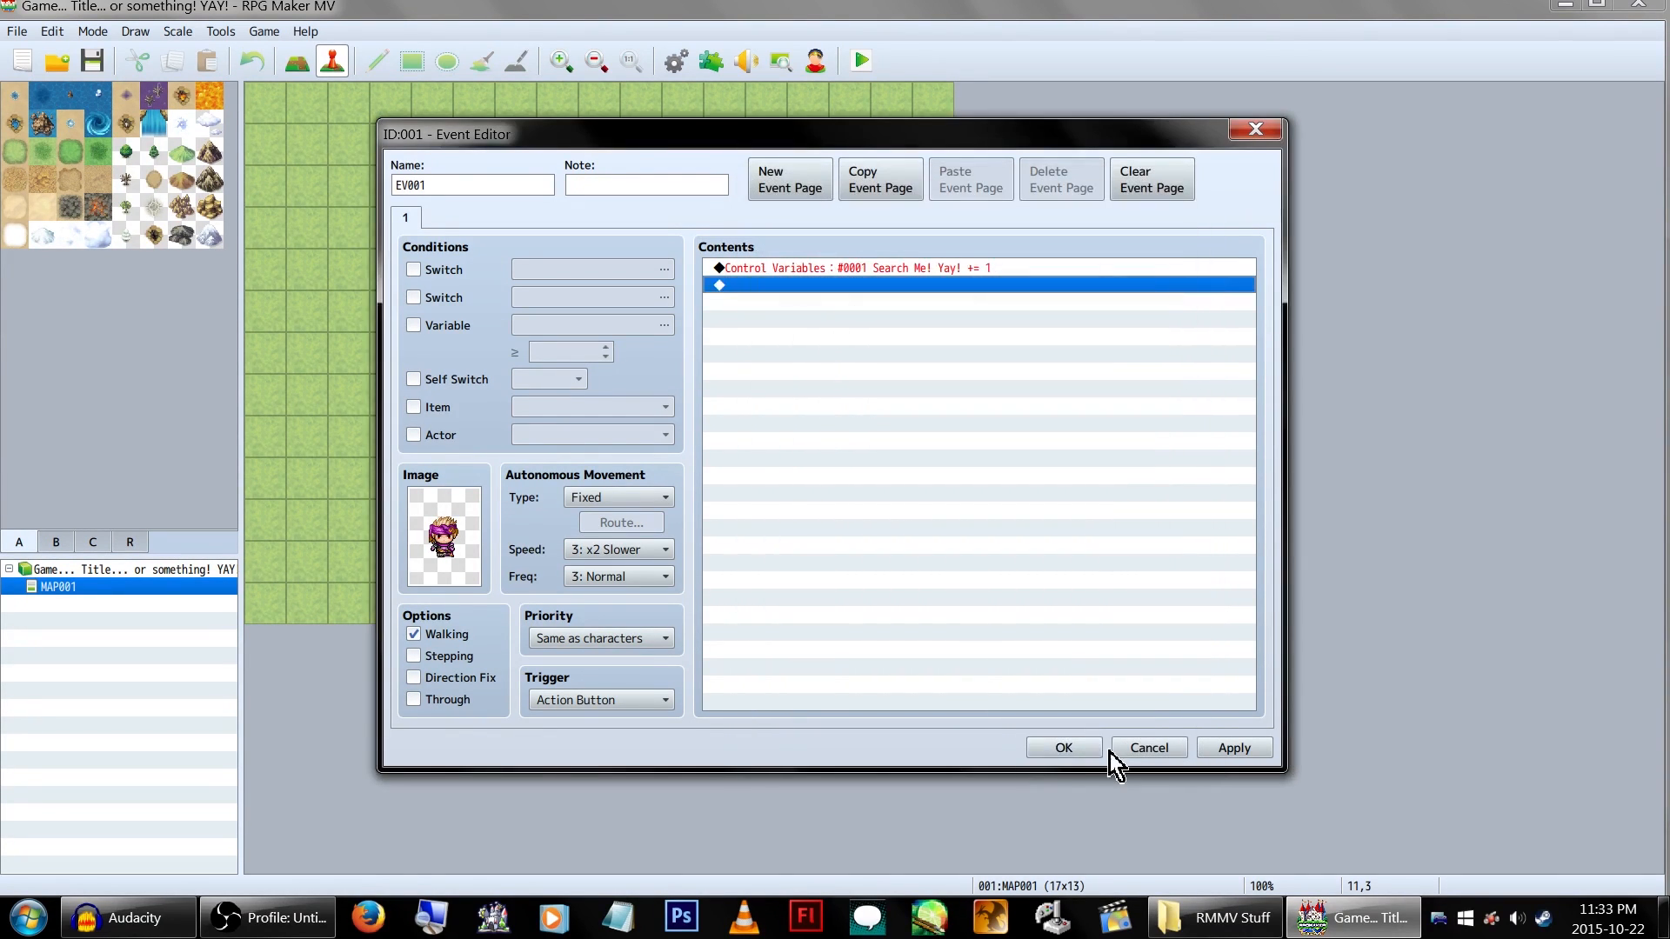
{"action": "left_click", "coordinate": [1061, 748]}
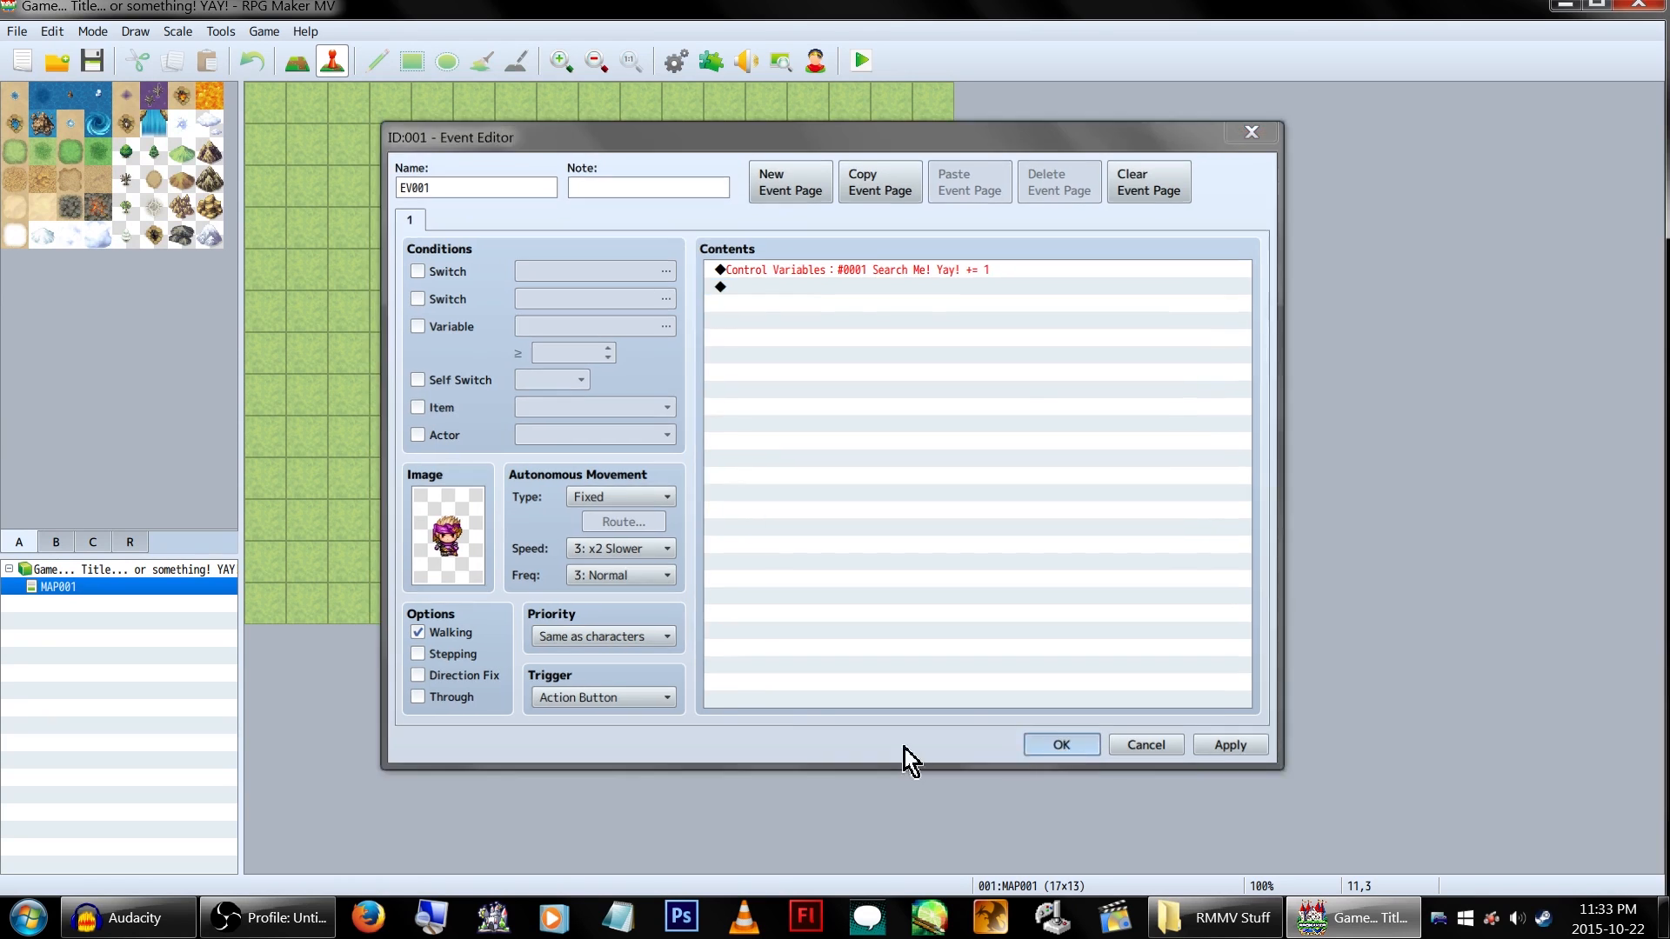
{"action": "left_click", "coordinate": [91, 60]}
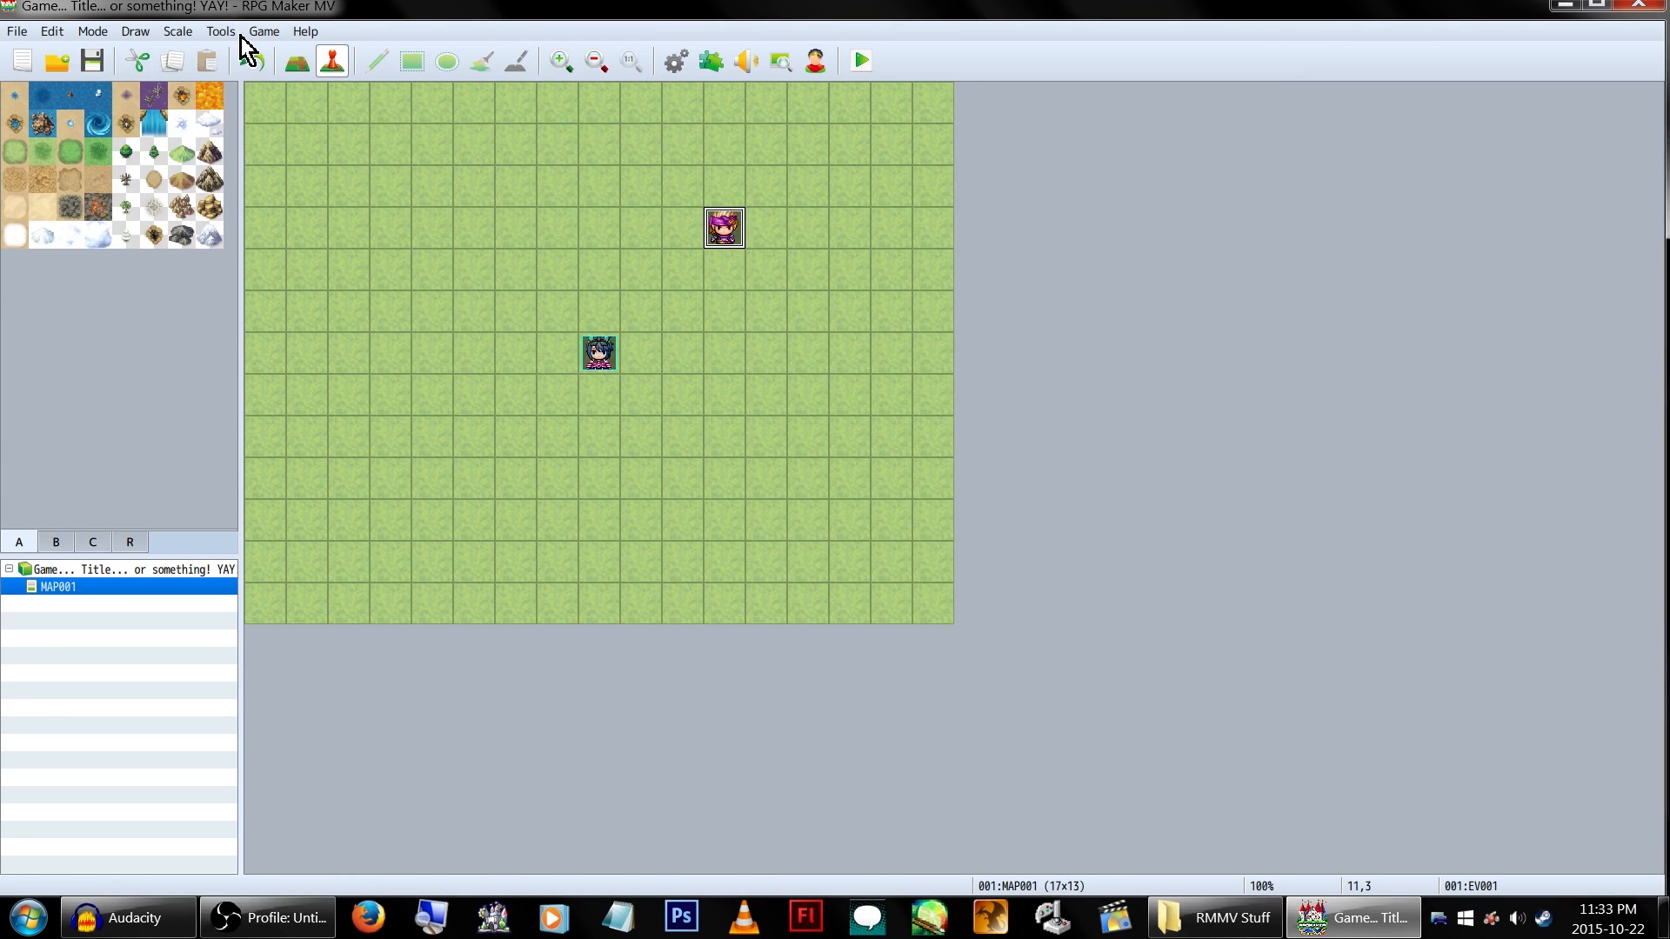
{"action": "left_click", "coordinate": [222, 31]}
{"action": "left_click", "coordinate": [274, 112]}
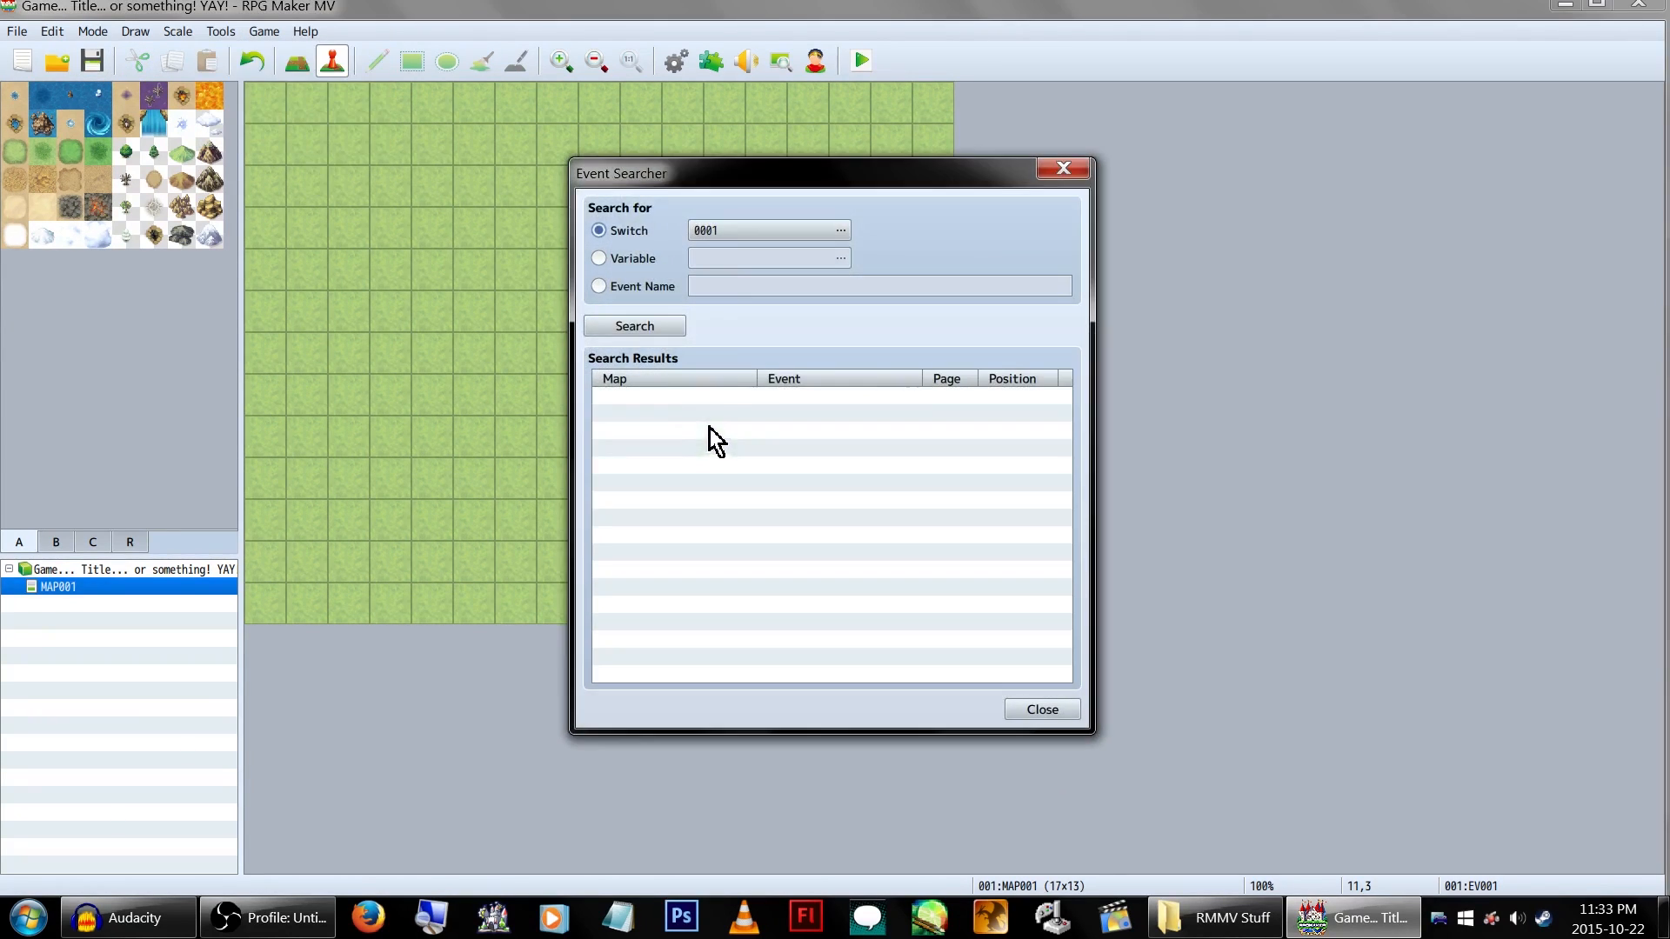
{"action": "left_click", "coordinate": [631, 259]}
{"action": "left_click", "coordinate": [652, 326]}
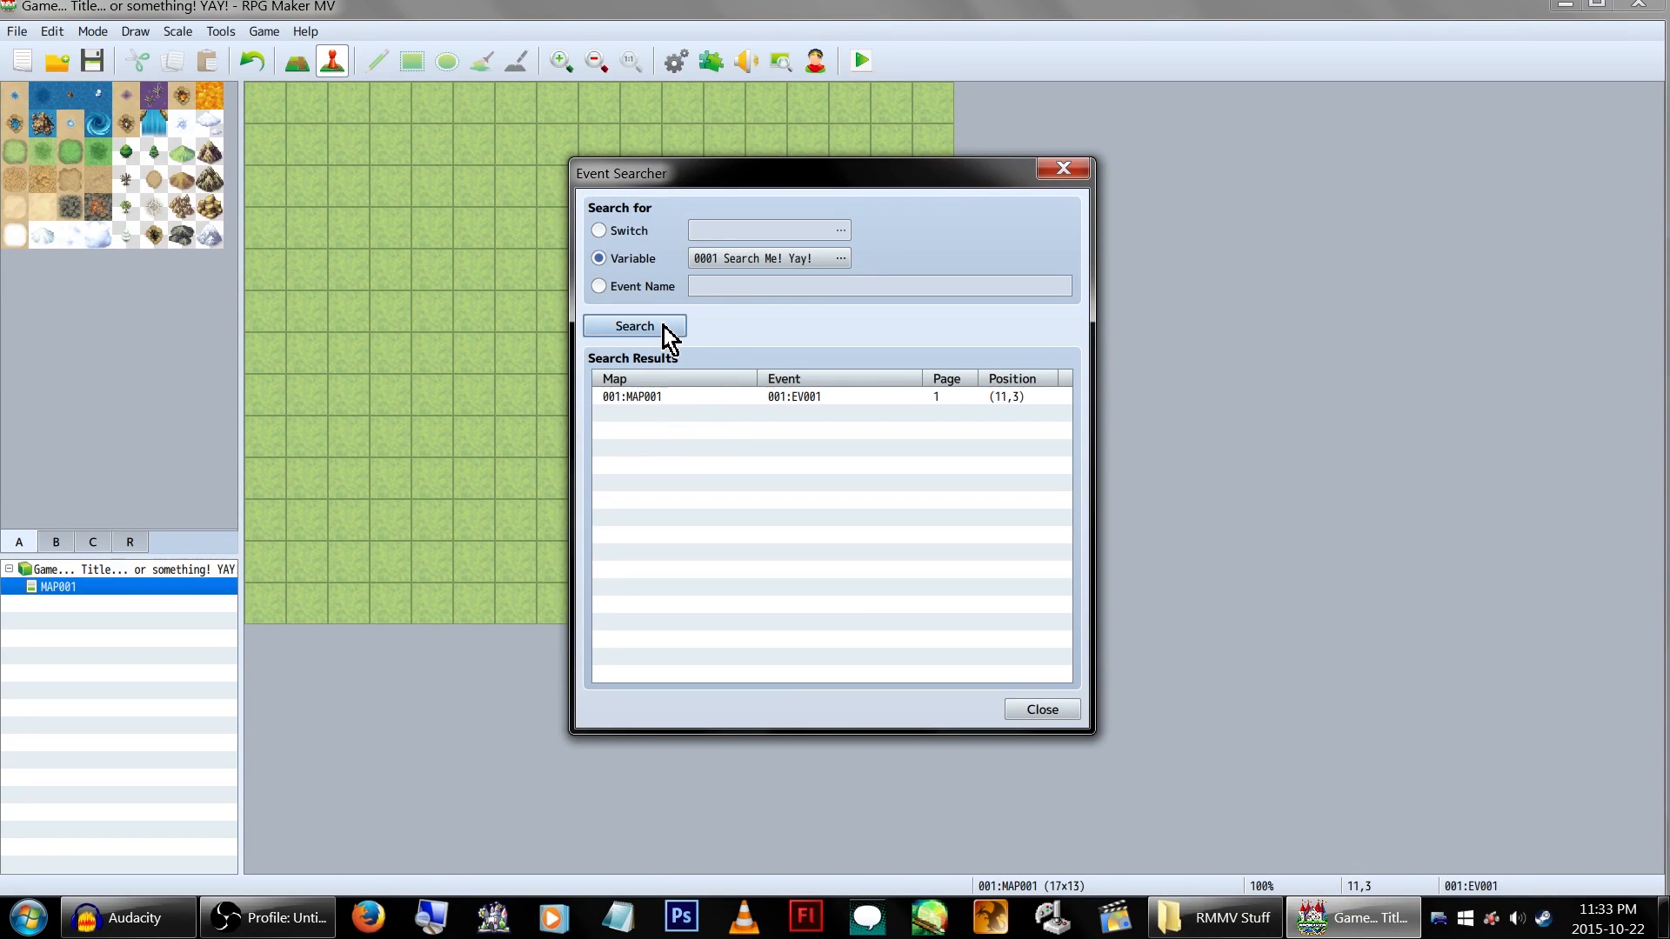
{"action": "left_click", "coordinate": [1030, 397]}
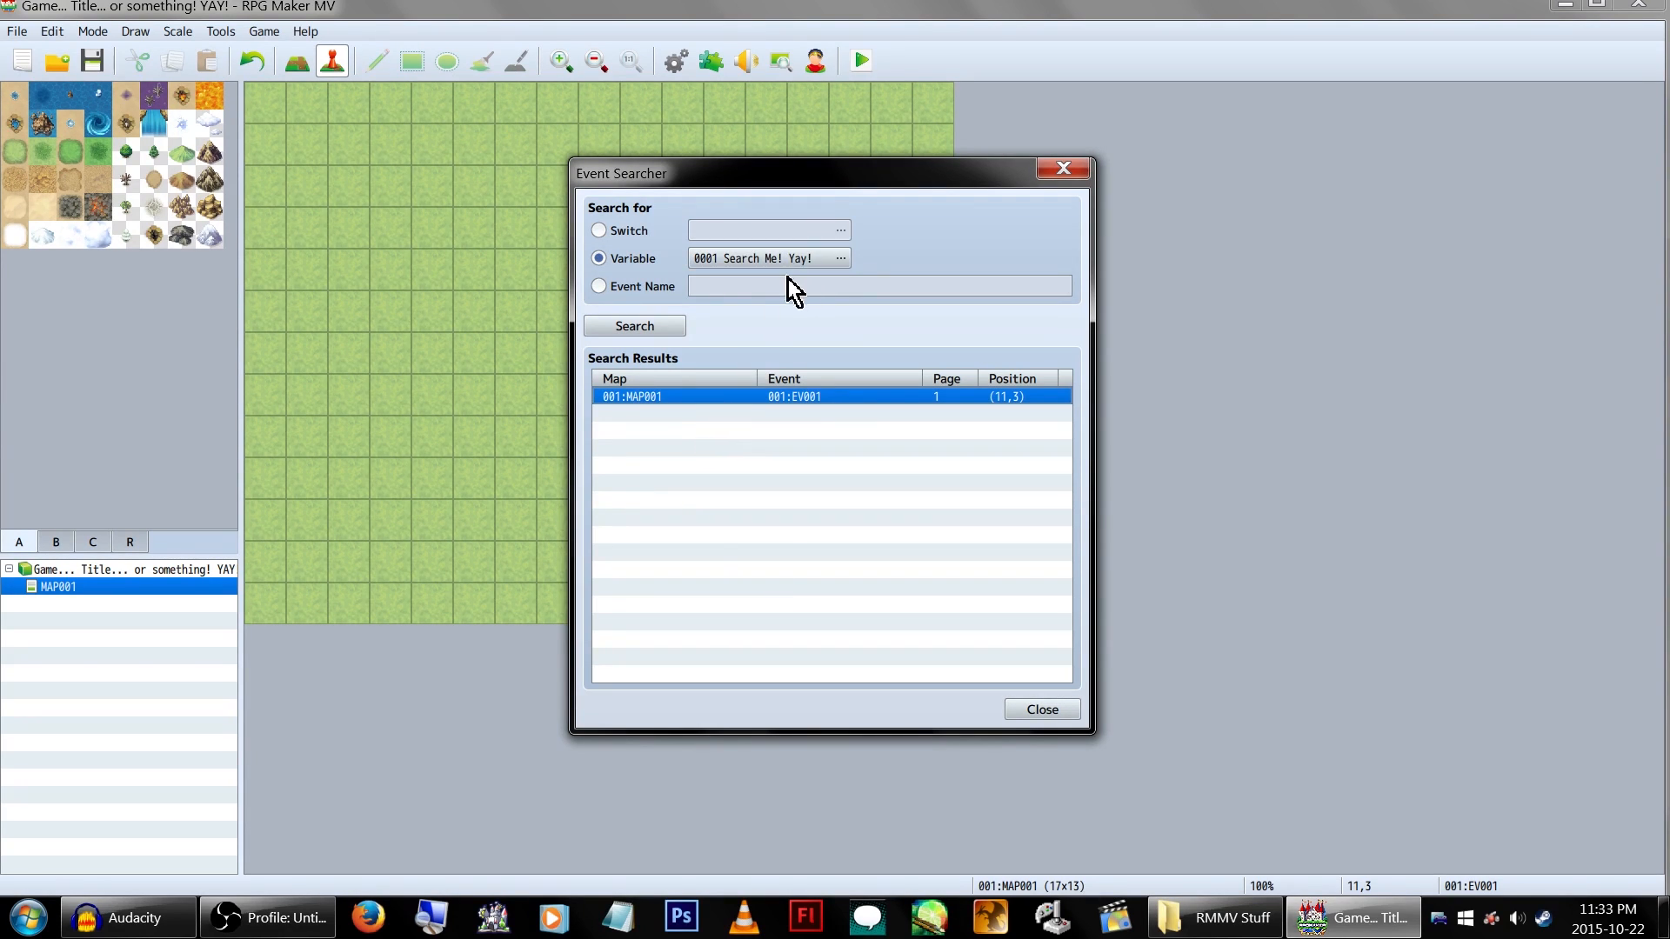
{"action": "left_click", "coordinate": [647, 289]}
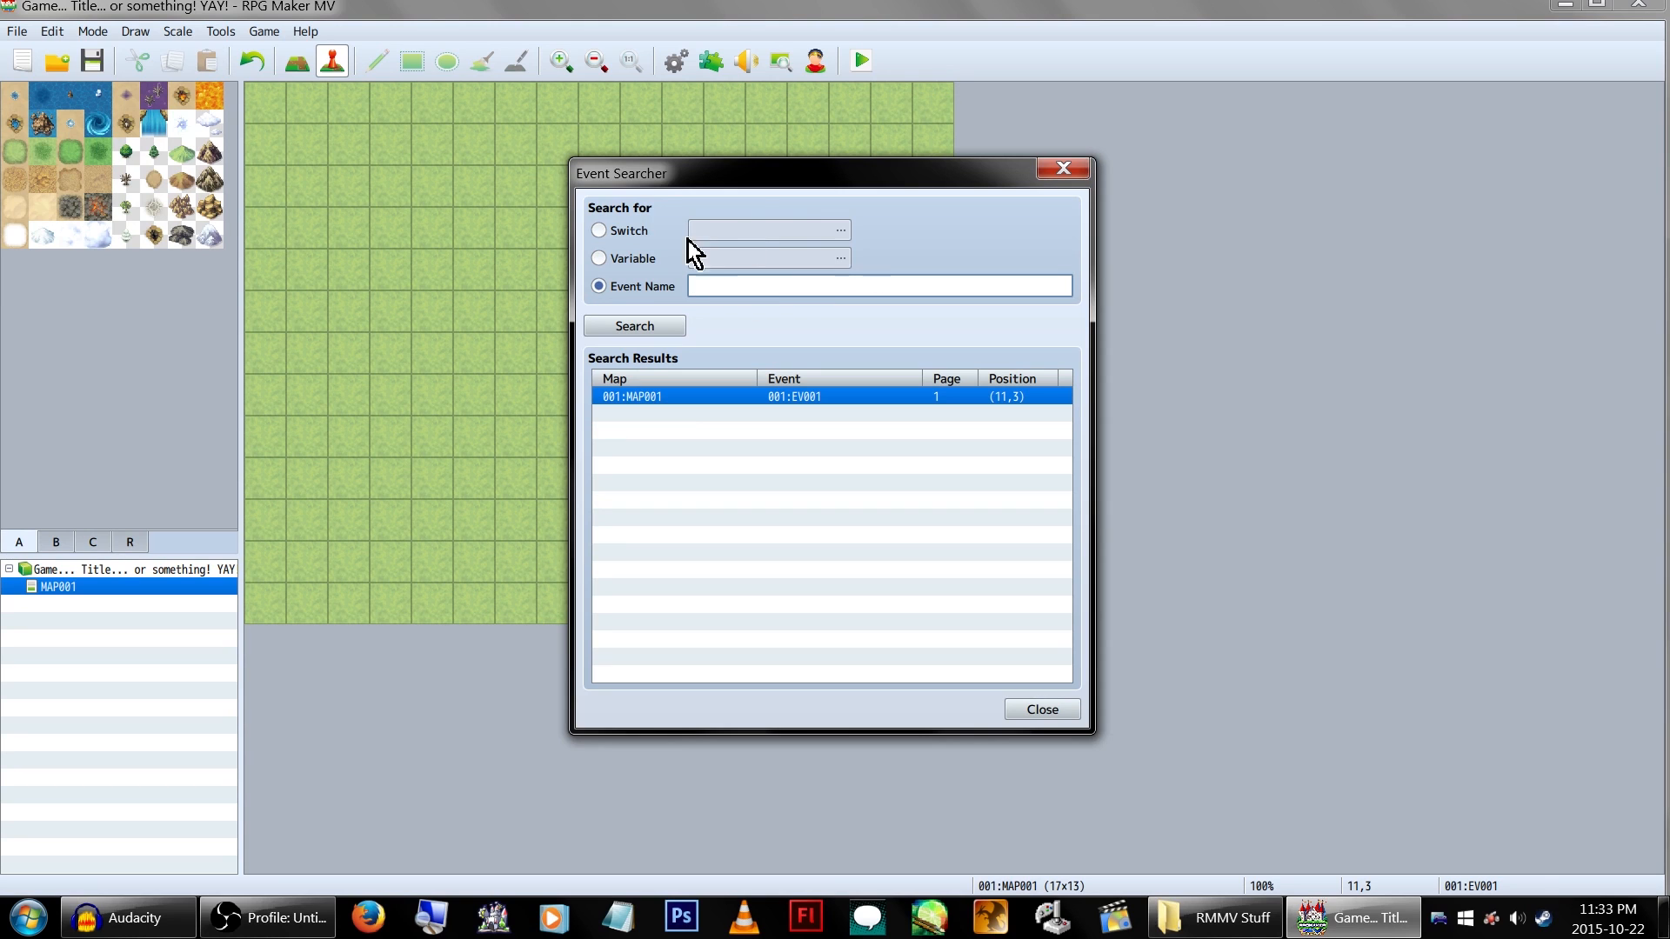
{"action": "left_click", "coordinate": [629, 232]}
Step: Delete the purple character event from the map and save the project
{"action": "left_click", "coordinate": [1041, 708]}
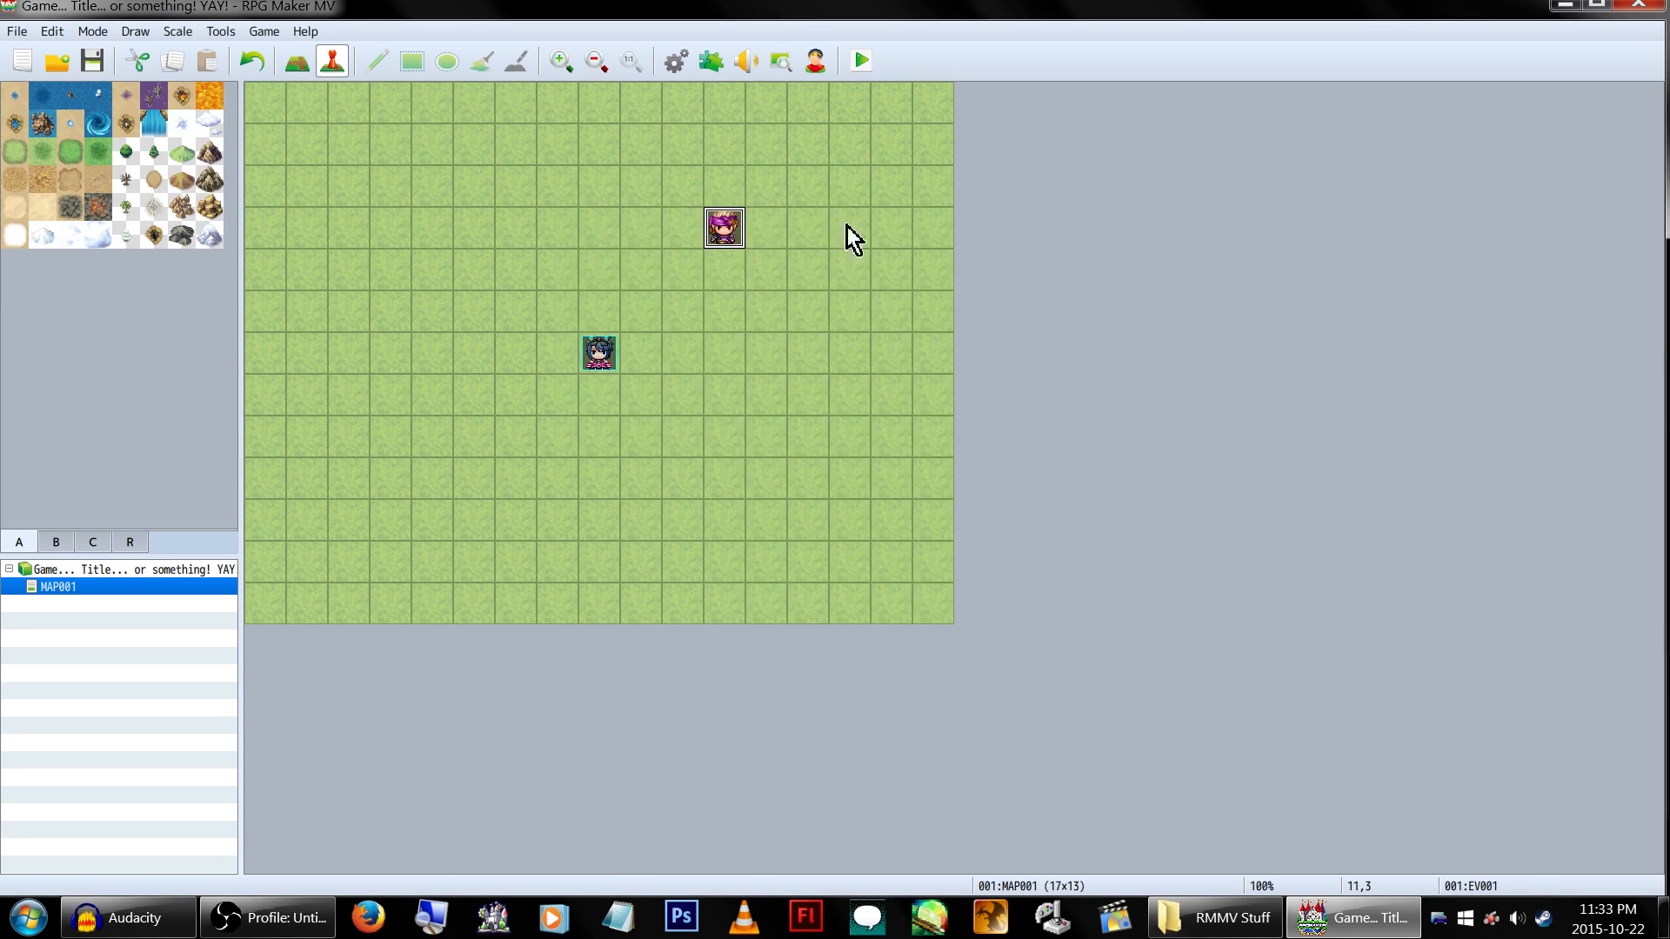
{"action": "right_click", "coordinate": [728, 247]}
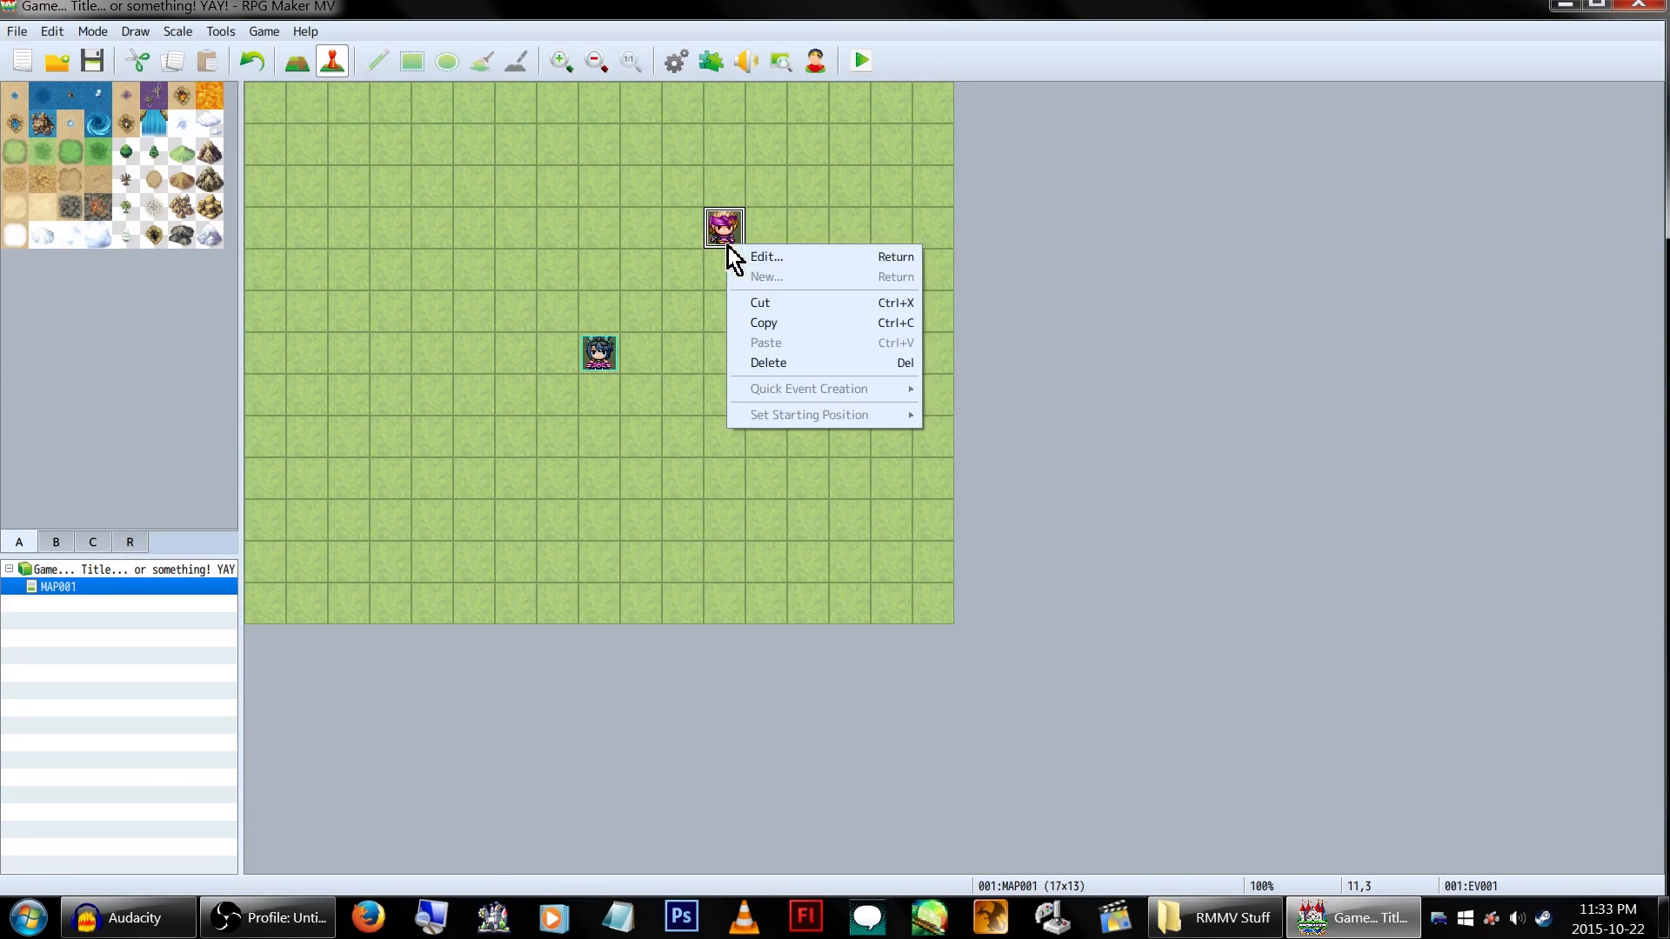
{"action": "left_click", "coordinate": [776, 360]}
{"action": "left_click", "coordinate": [93, 60]}
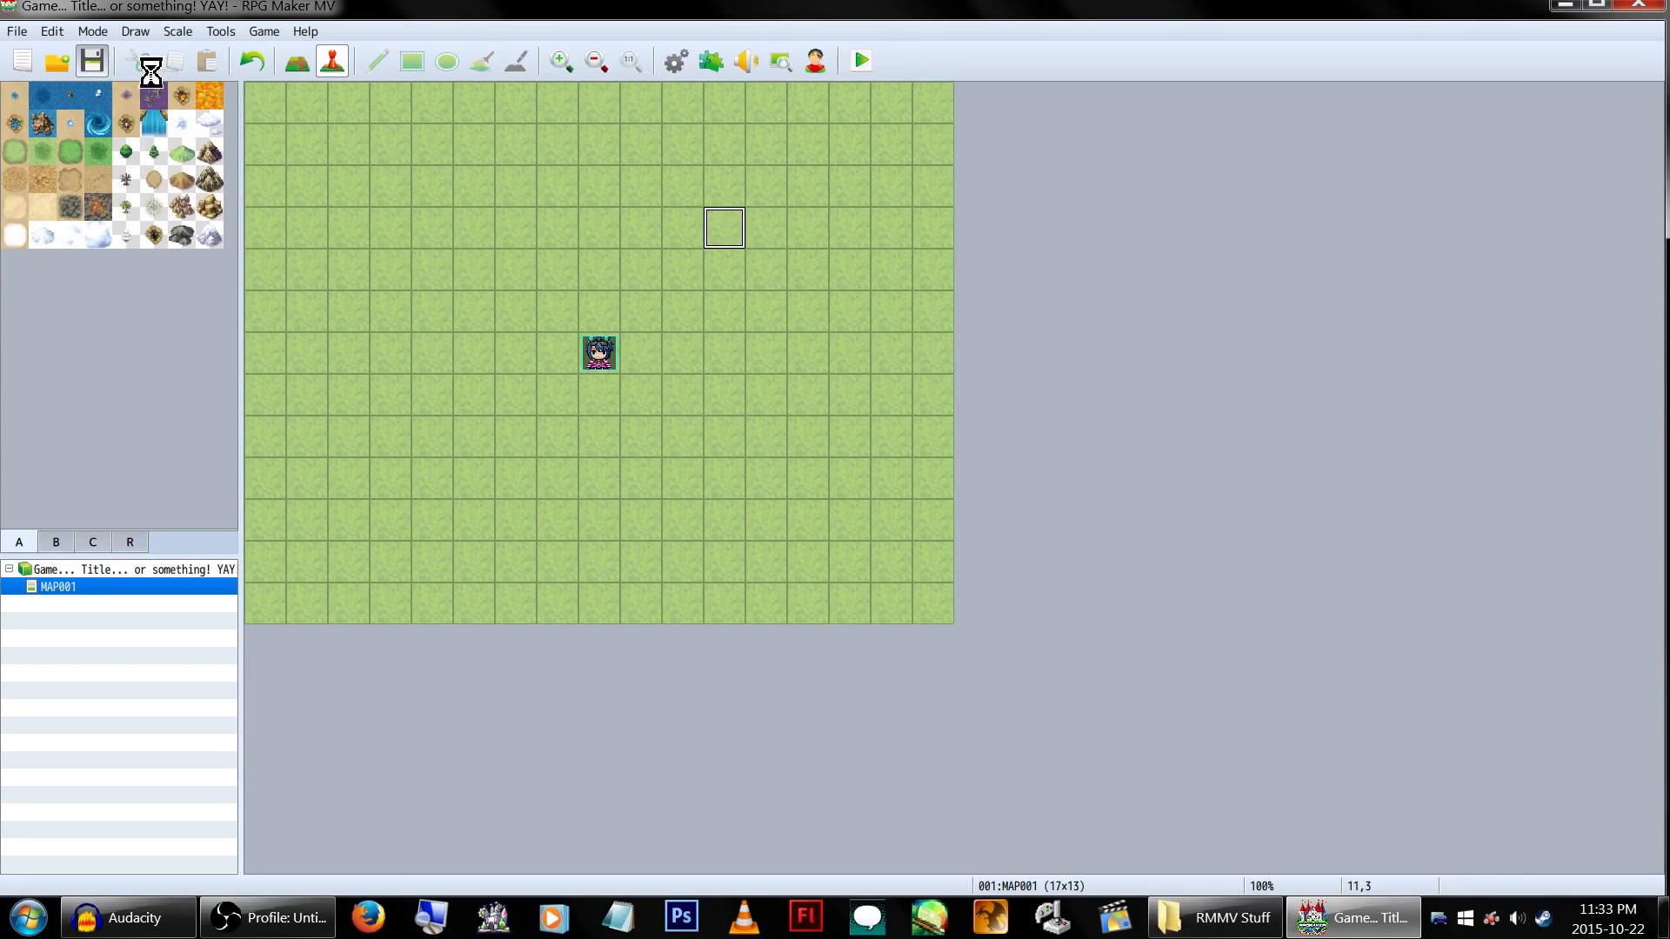